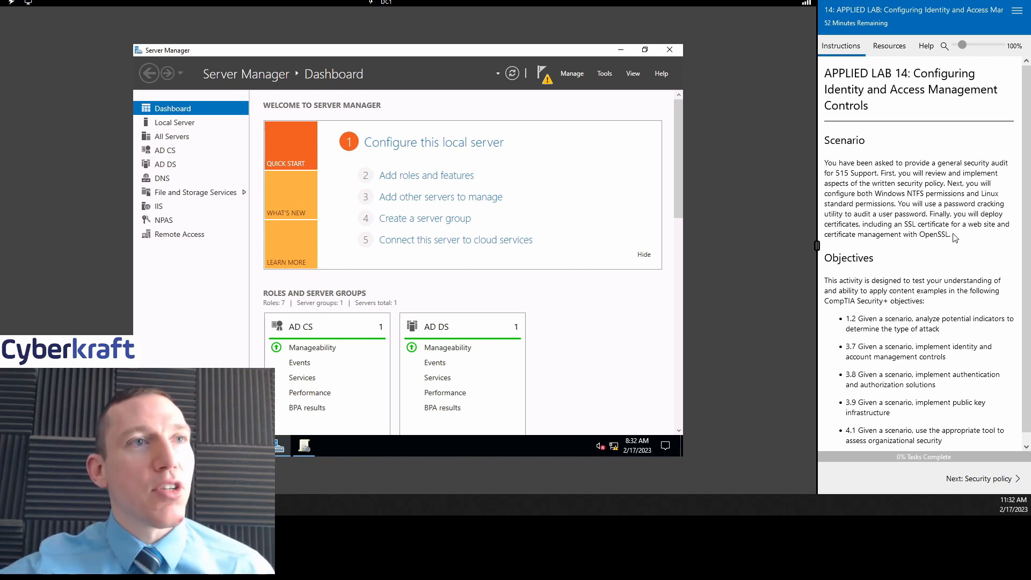
Step: Scroll through the lab overview and advance to the 'Security policy' instructions page
{"action": "scroll", "coordinate": [958, 234], "scroll_direction": "down", "scroll_amount": 1}
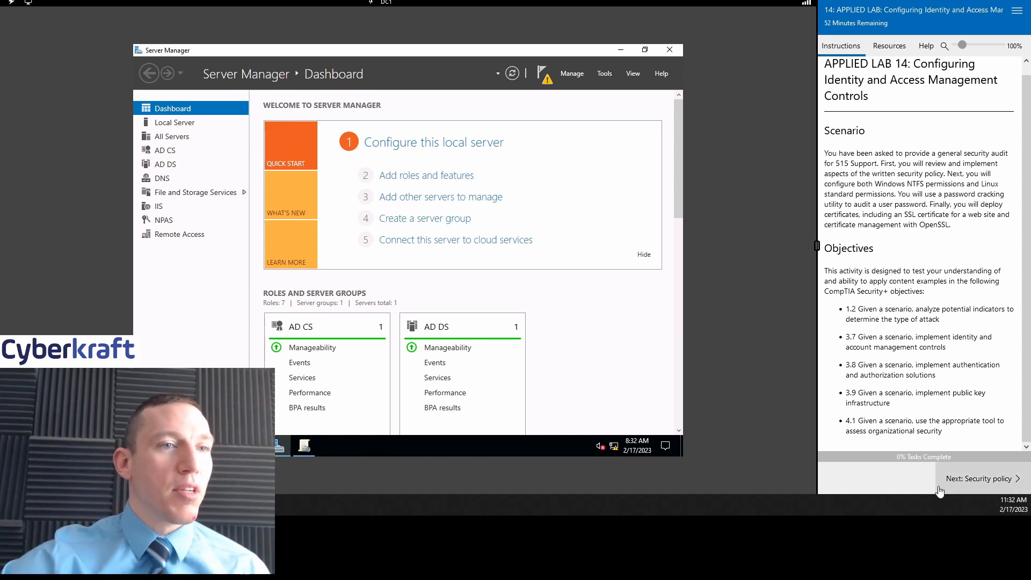
{"action": "left_click", "coordinate": [966, 493]}
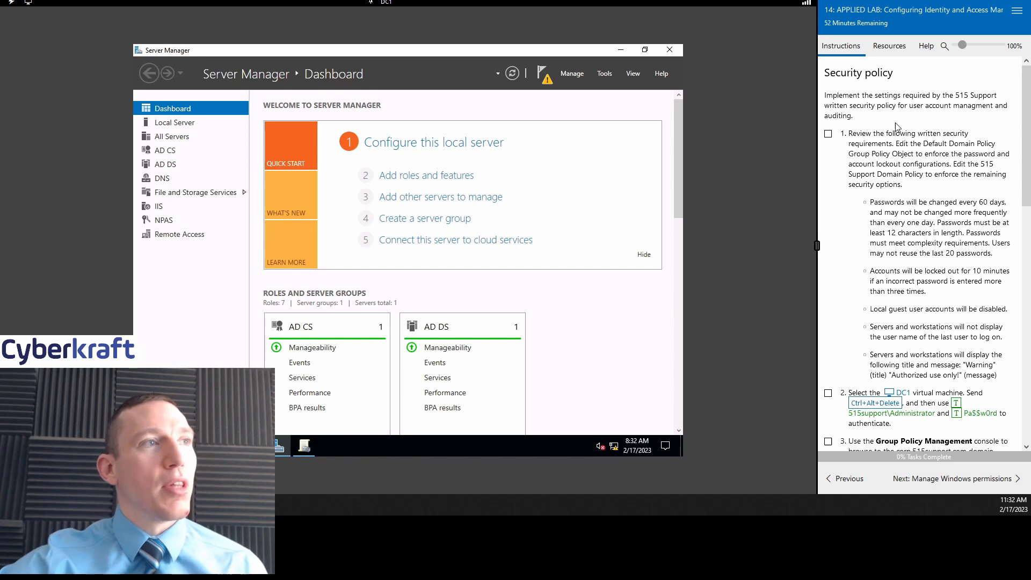
{"action": "scroll", "coordinate": [915, 141], "scroll_direction": "down", "scroll_amount": 1}
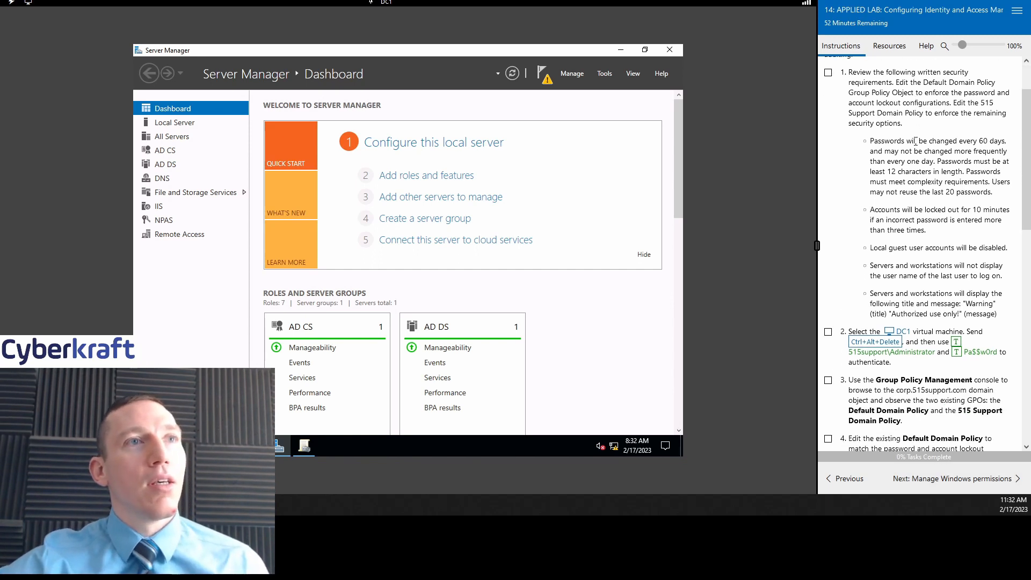
{"action": "scroll", "coordinate": [881, 119], "scroll_direction": "up", "scroll_amount": 1}
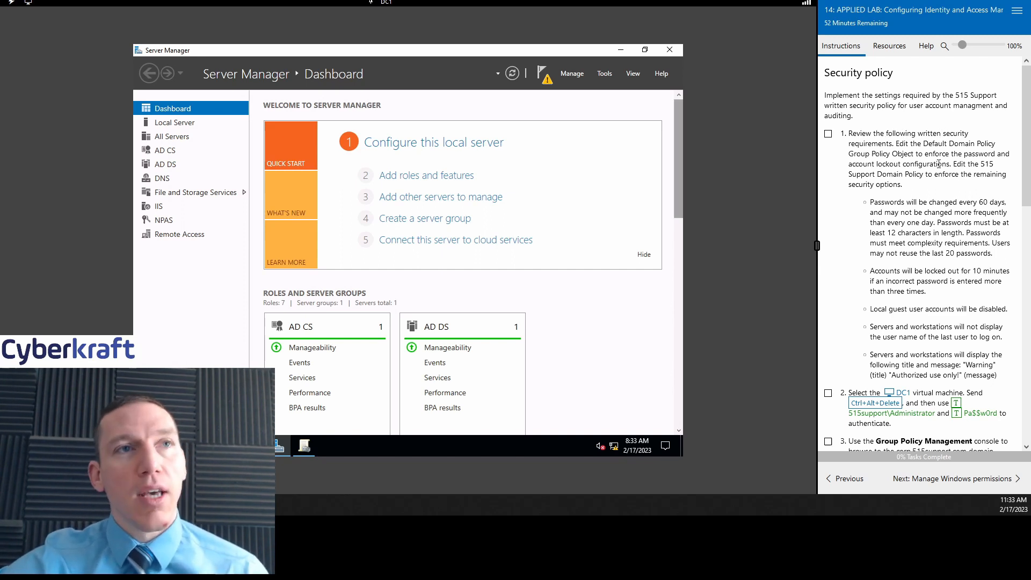
{"action": "scroll", "coordinate": [953, 170], "scroll_direction": "down", "scroll_amount": 1}
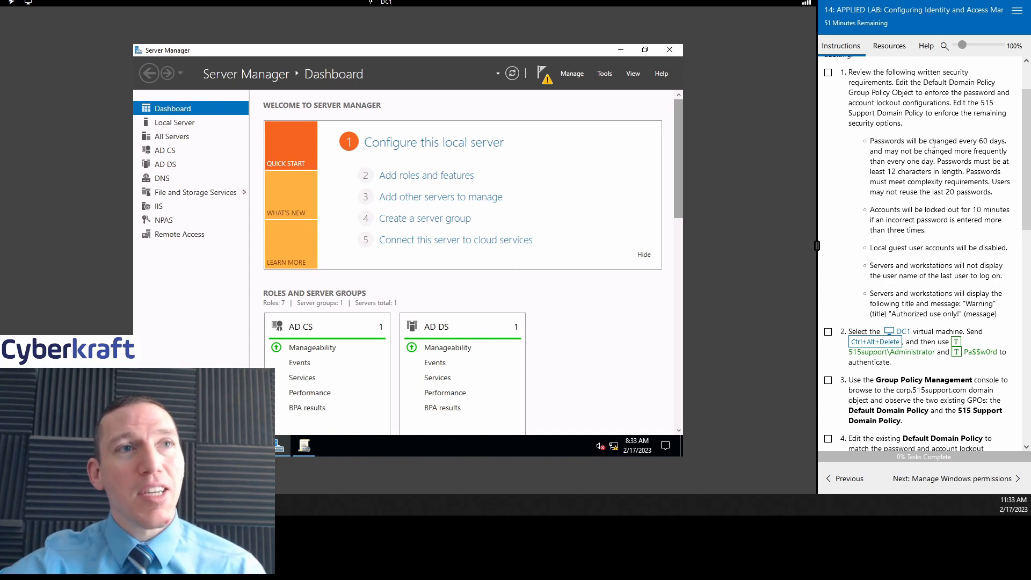
{"action": "left_click_drag", "start_coordinate": [929, 141], "coordinate": [1008, 144]}
{"action": "left_click", "coordinate": [1007, 144]}
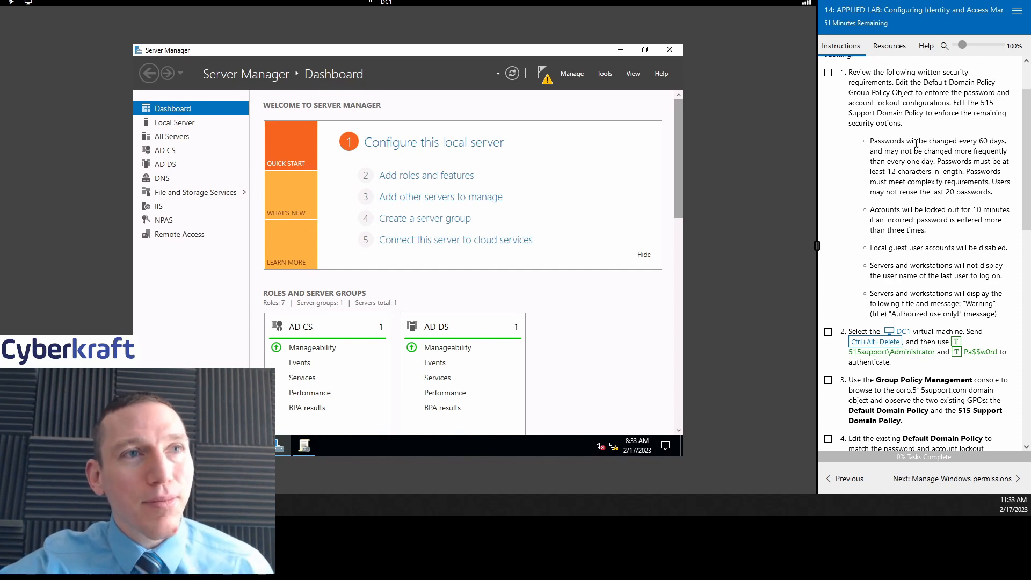
{"action": "left_click_drag", "start_coordinate": [915, 143], "coordinate": [1003, 150]}
{"action": "left_click", "coordinate": [1003, 150]}
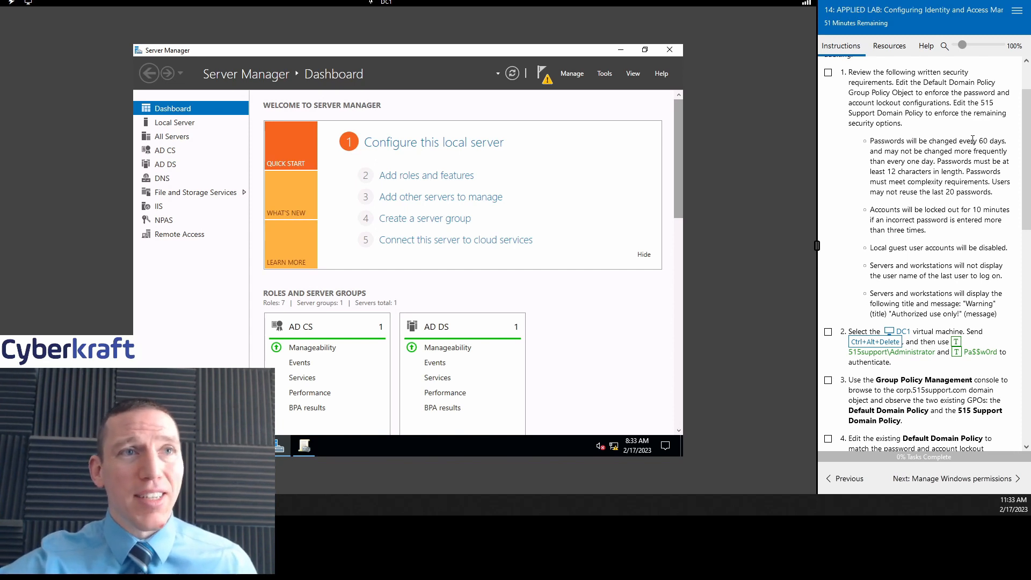
{"action": "left_click_drag", "start_coordinate": [972, 139], "coordinate": [1012, 145]}
{"action": "left_click", "coordinate": [1010, 147]}
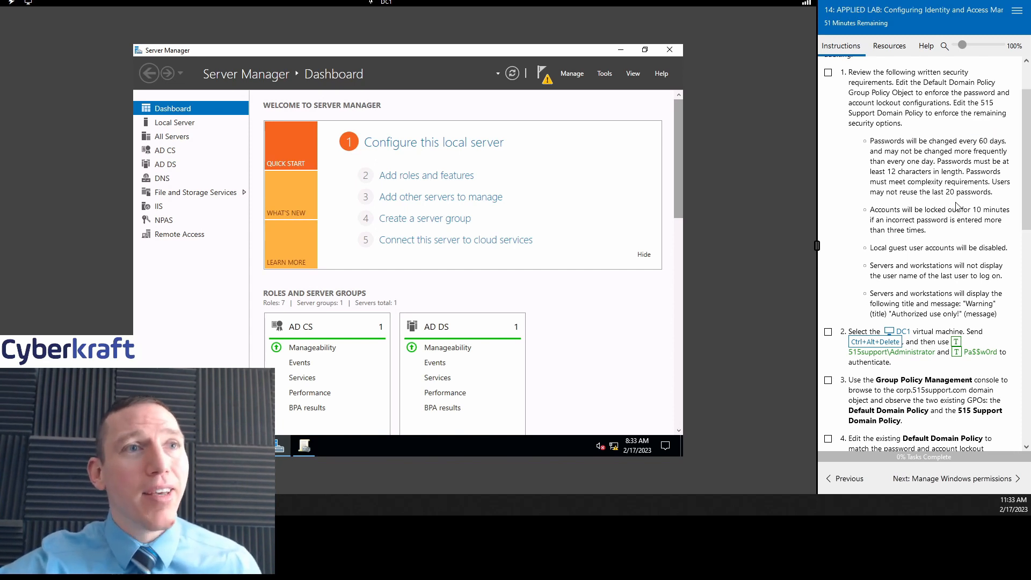
{"action": "scroll", "coordinate": [956, 203], "scroll_direction": "down", "scroll_amount": 2}
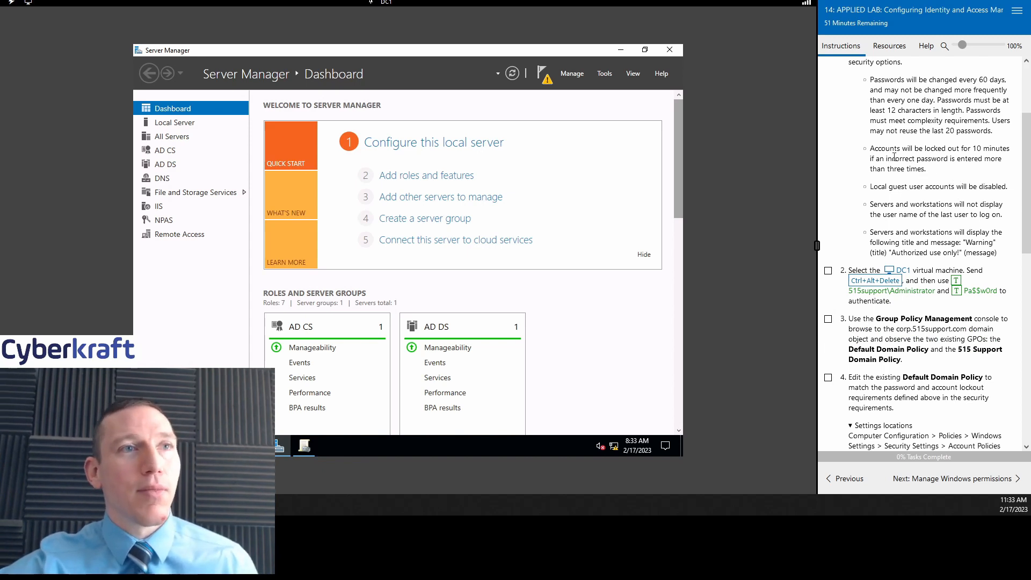
{"action": "left_click_drag", "start_coordinate": [865, 149], "coordinate": [927, 169]}
Step: Review the lab requirements, including the warning logon message and the 60-day password change
{"action": "left_click", "coordinate": [965, 177]}
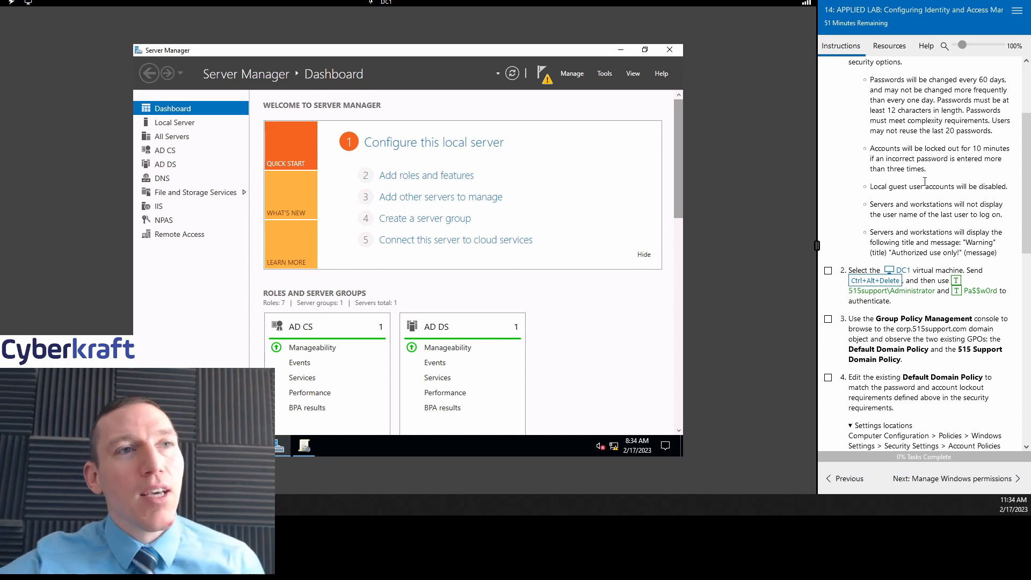
{"action": "scroll", "coordinate": [978, 198], "scroll_direction": "down", "scroll_amount": 2}
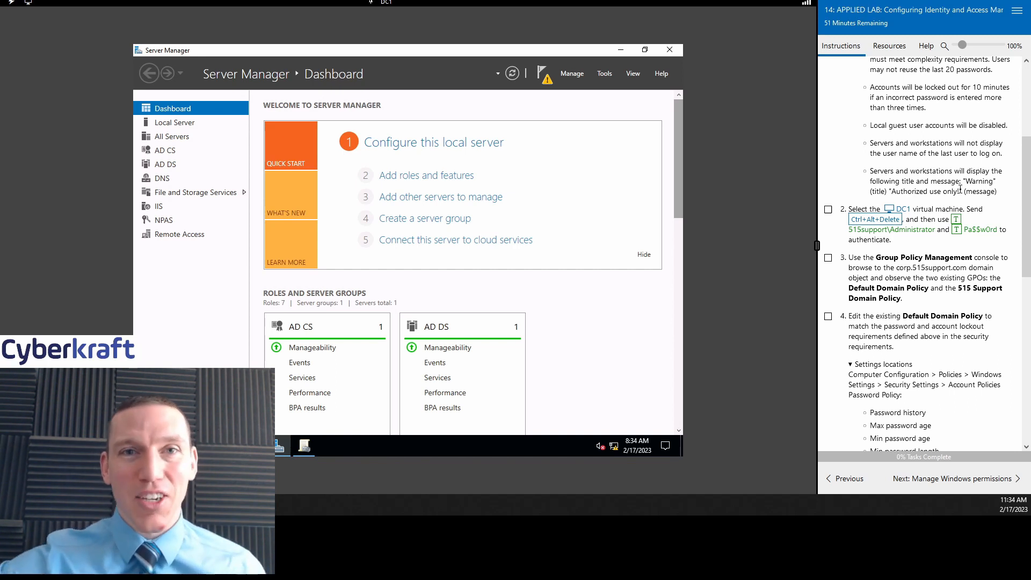
{"action": "scroll", "coordinate": [961, 188], "scroll_direction": "down", "scroll_amount": 1}
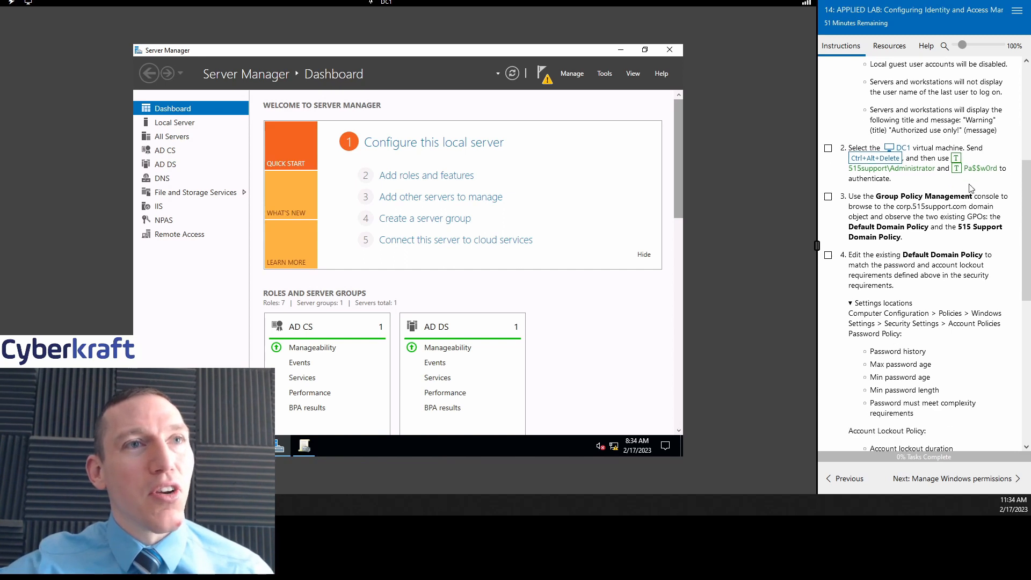
{"action": "scroll", "coordinate": [1009, 183], "scroll_direction": "down", "scroll_amount": 1}
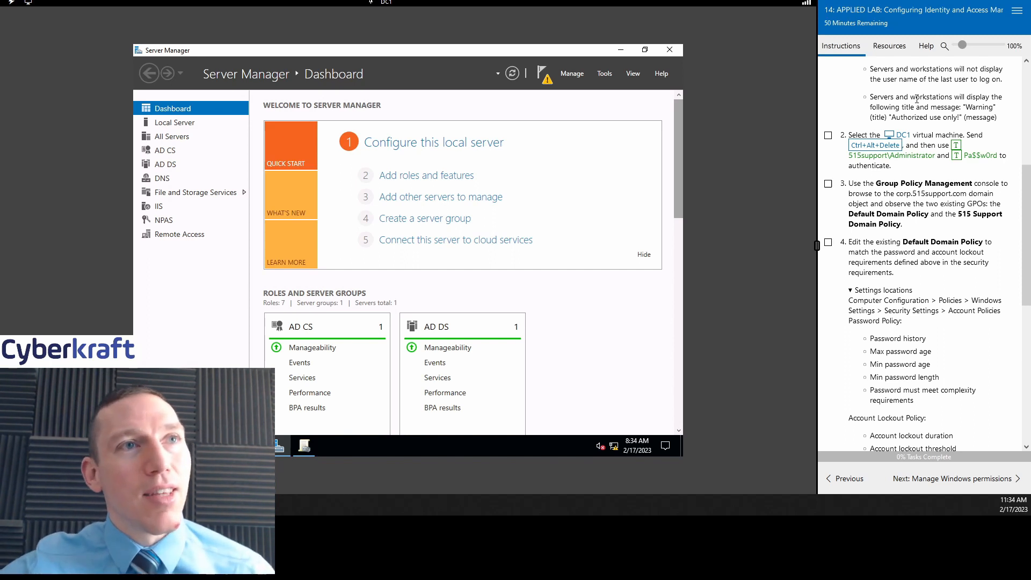
{"action": "left_click_drag", "start_coordinate": [982, 108], "coordinate": [963, 116]}
{"action": "left_click", "coordinate": [963, 117]}
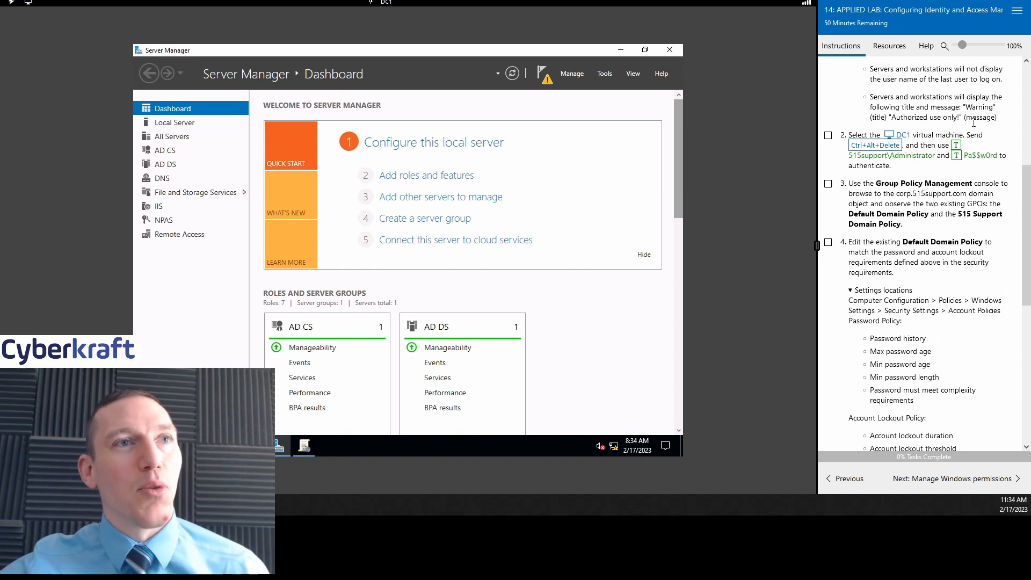
{"action": "scroll", "coordinate": [944, 203], "scroll_direction": "down", "scroll_amount": 1}
{"action": "scroll", "coordinate": [942, 215], "scroll_direction": "up", "scroll_amount": 4}
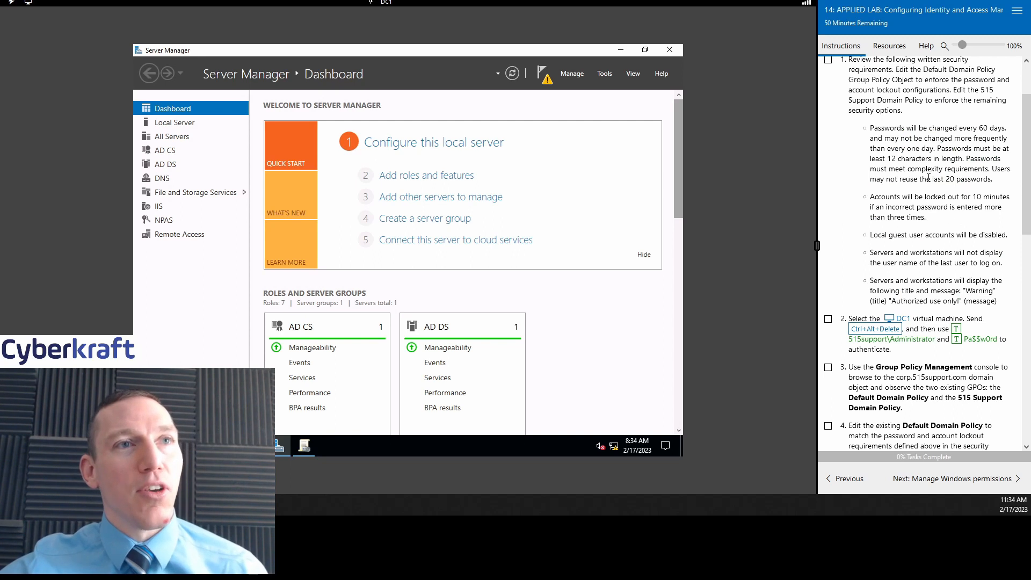
{"action": "left_click_drag", "start_coordinate": [1003, 128], "coordinate": [949, 128]}
{"action": "left_click", "coordinate": [961, 132]}
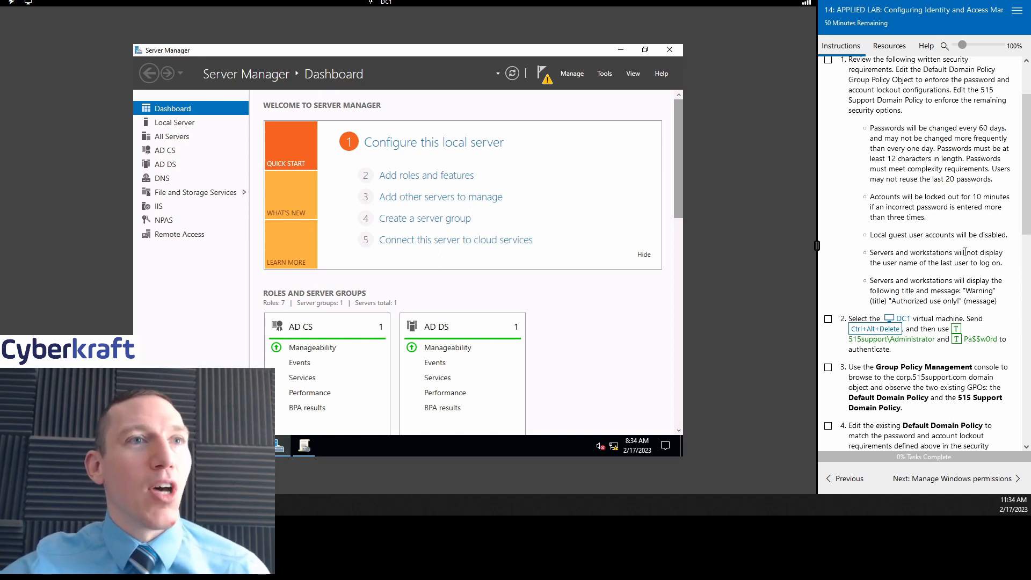
Step: Scroll to step 2 and tick its DC1 sign-in checkbox
{"action": "scroll", "coordinate": [965, 255], "scroll_direction": "down", "scroll_amount": 2}
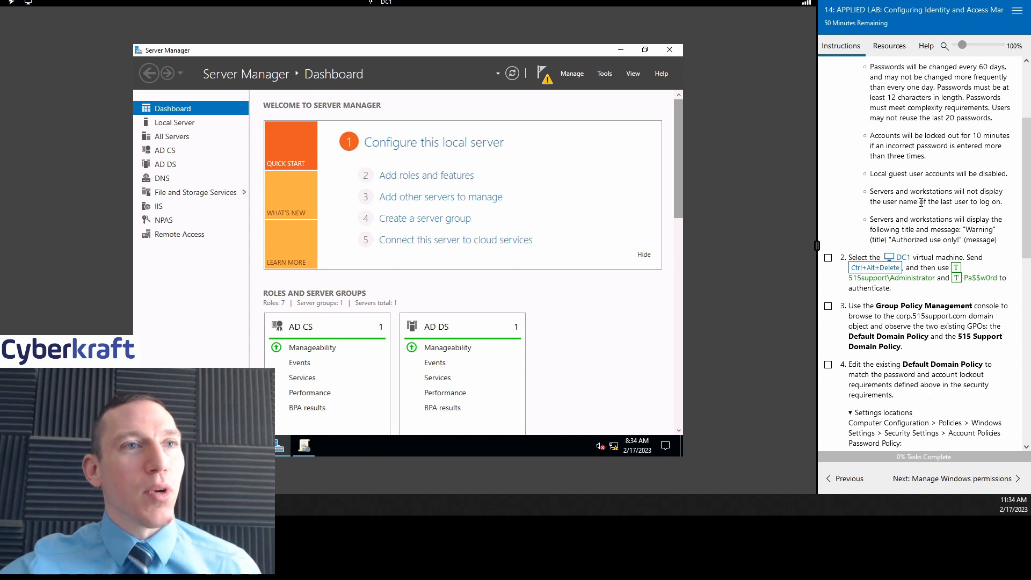
{"action": "scroll", "coordinate": [927, 217], "scroll_direction": "down", "scroll_amount": 1}
{"action": "scroll", "coordinate": [930, 236], "scroll_direction": "down", "scroll_amount": 1}
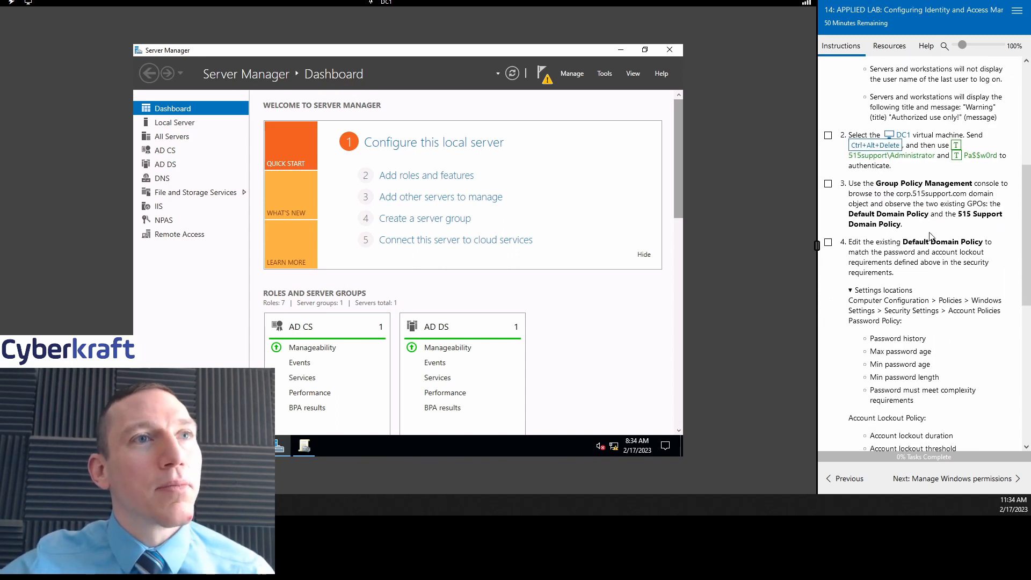
{"action": "left_click", "coordinate": [827, 135]}
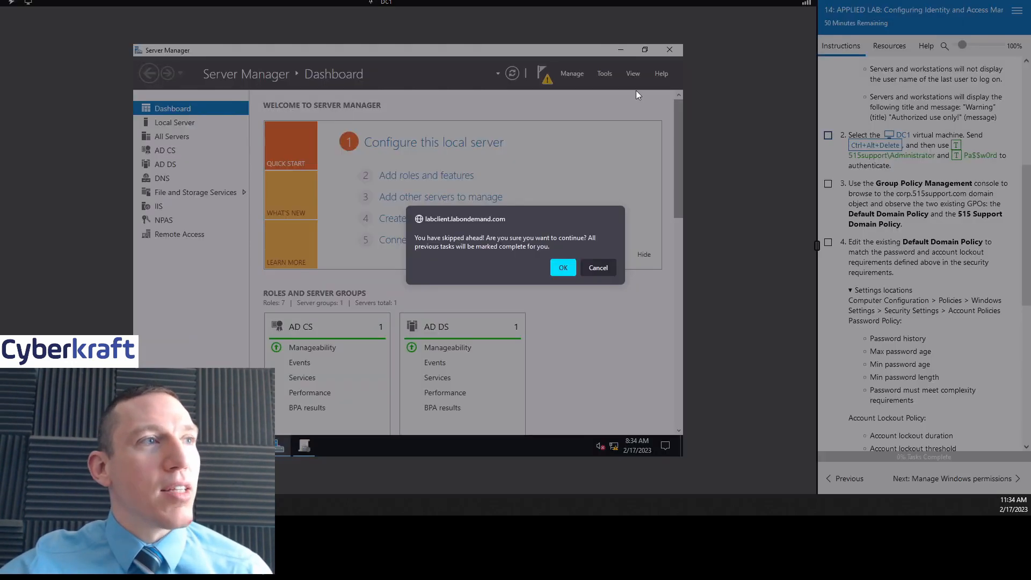
Step: Accept the skip-ahead warning and tick step 3, bringing lab progress to 4%
{"action": "left_click", "coordinate": [563, 268]}
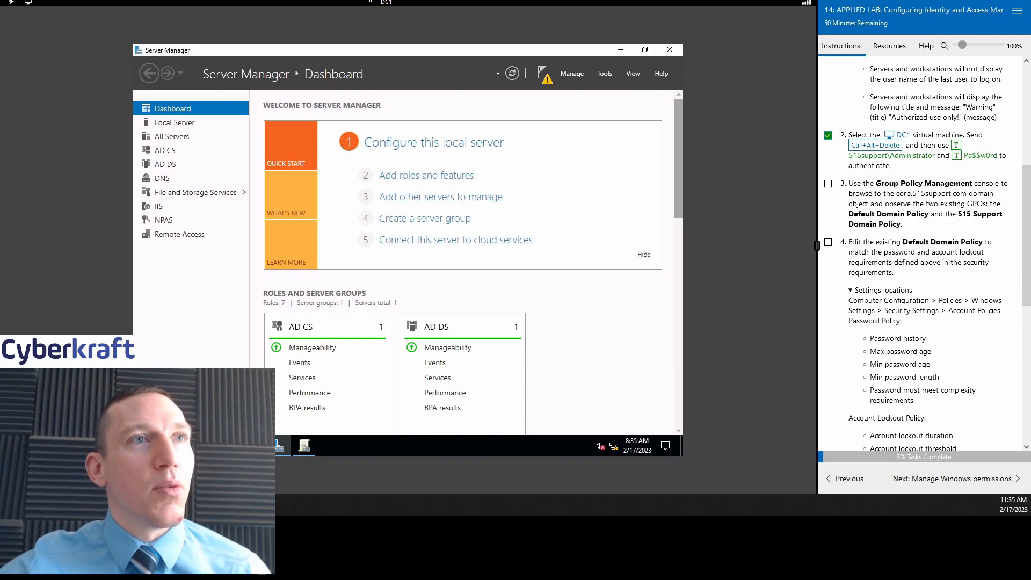
{"action": "scroll", "coordinate": [904, 202], "scroll_direction": "down", "scroll_amount": 1}
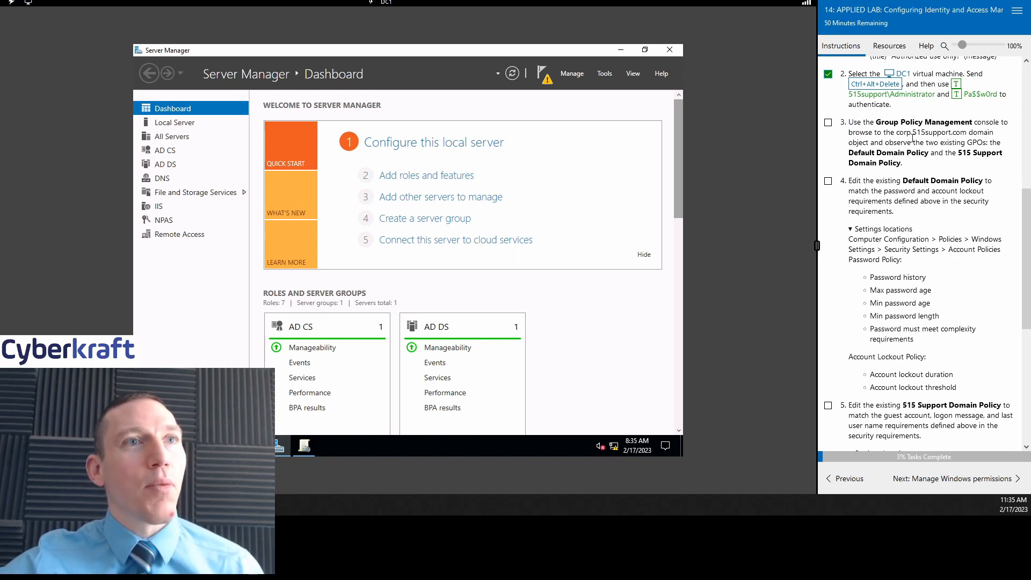
{"action": "scroll", "coordinate": [912, 138], "scroll_direction": "down", "scroll_amount": 1}
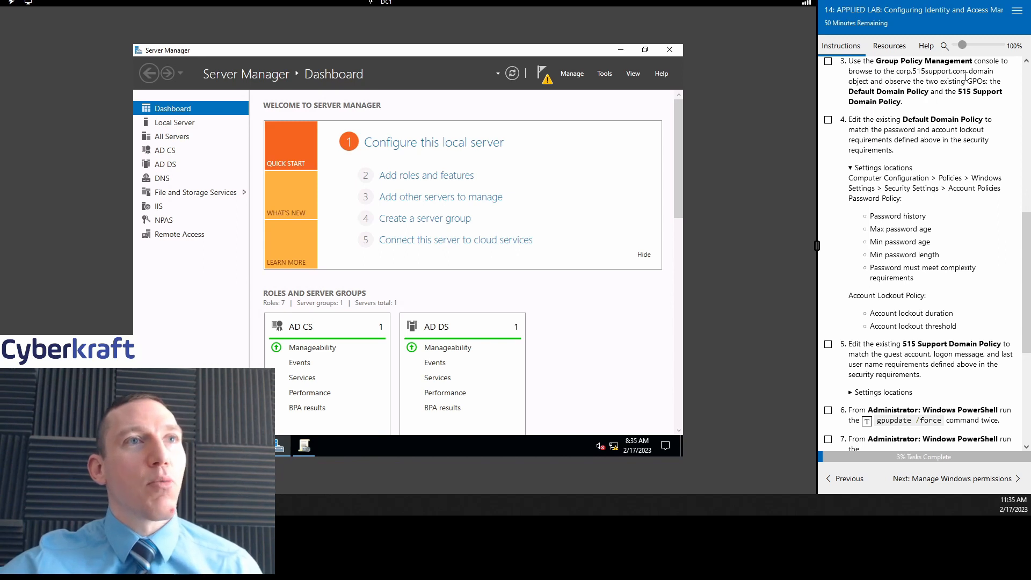
{"action": "left_click", "coordinate": [828, 62]}
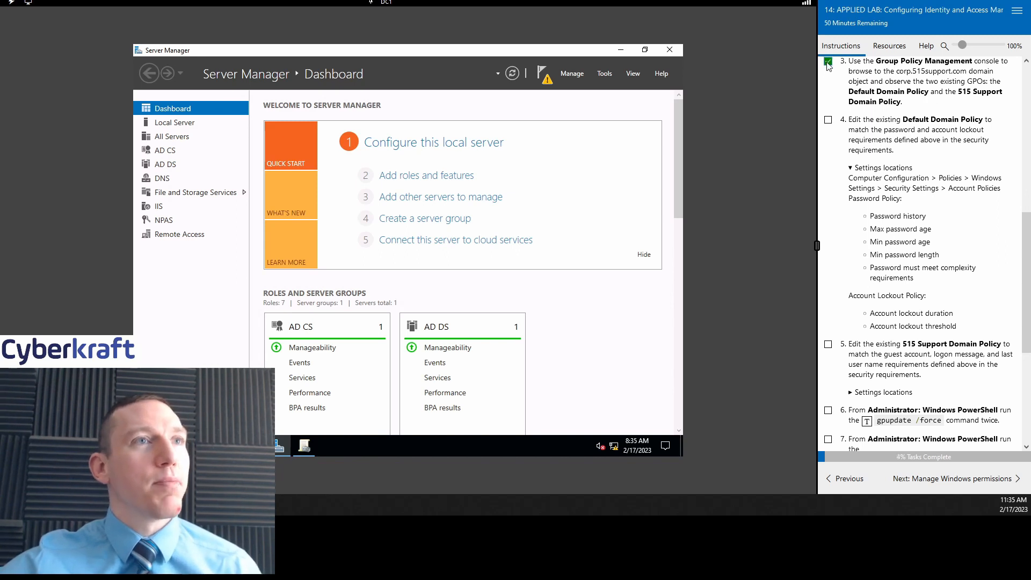
Step: Bring the Group Policy Management console to the front from the taskbar
{"action": "left_click", "coordinate": [605, 74]}
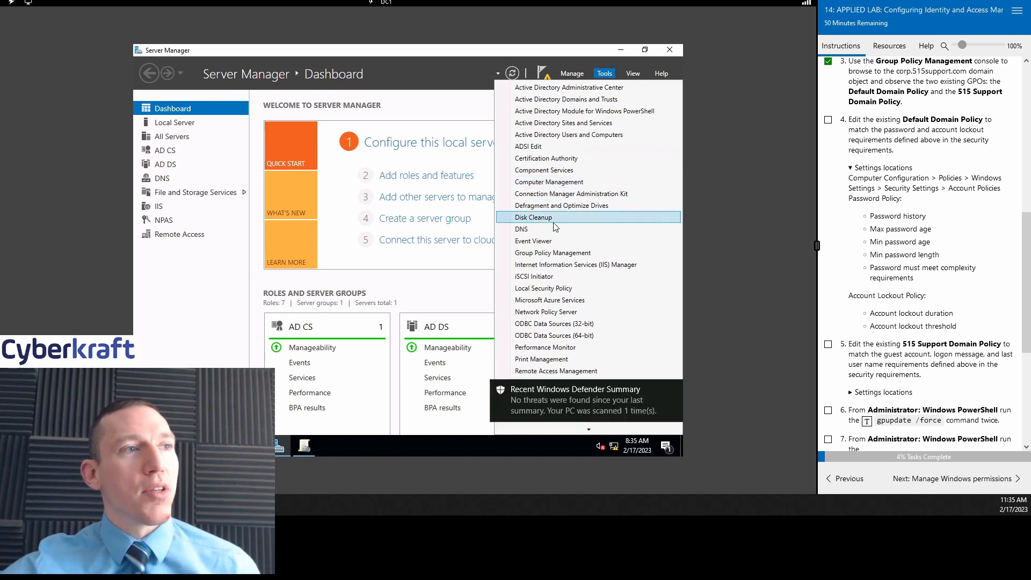
{"action": "left_click", "coordinate": [552, 253]}
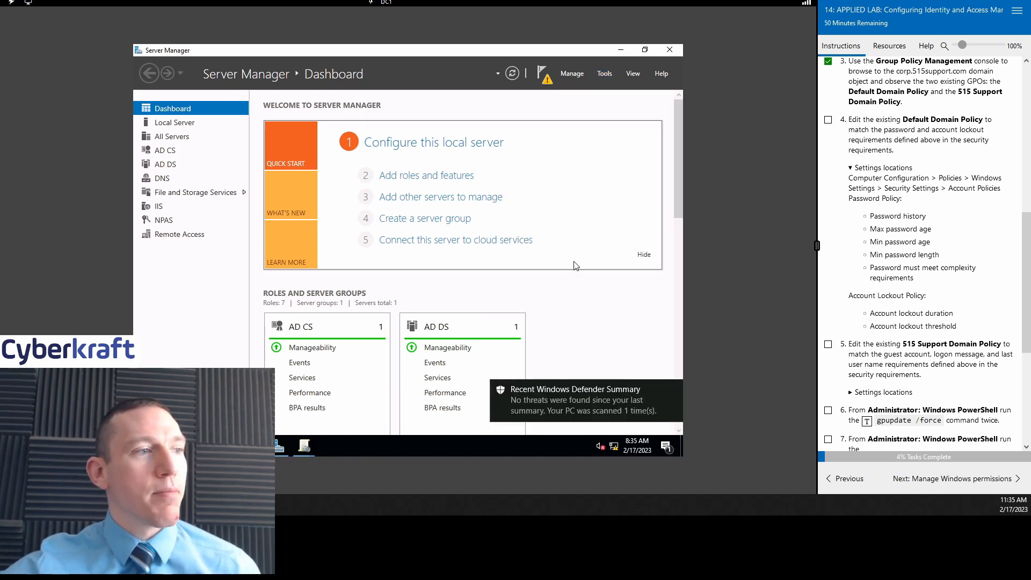
{"action": "left_click", "coordinate": [304, 447]}
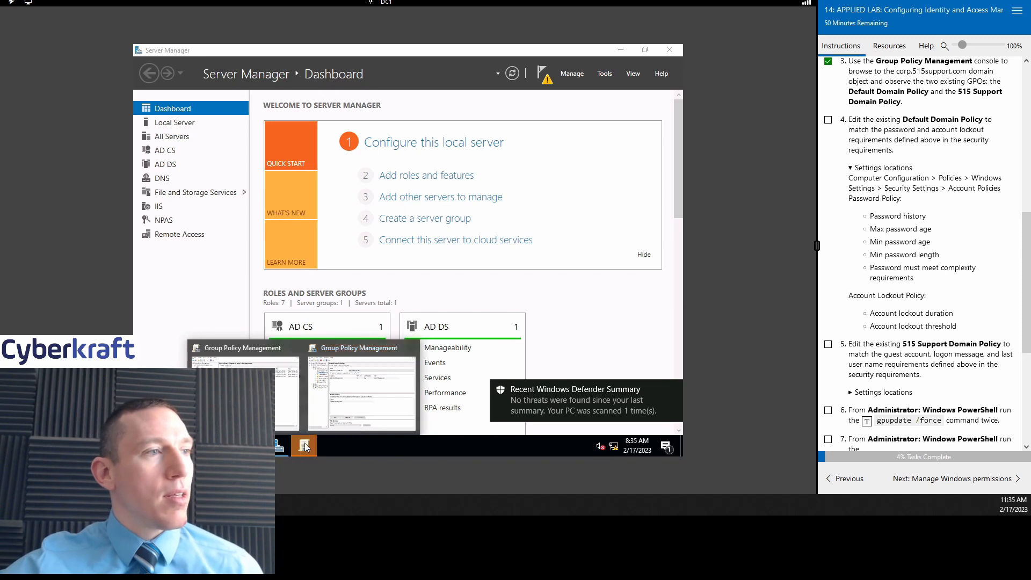
{"action": "left_click", "coordinate": [291, 404]}
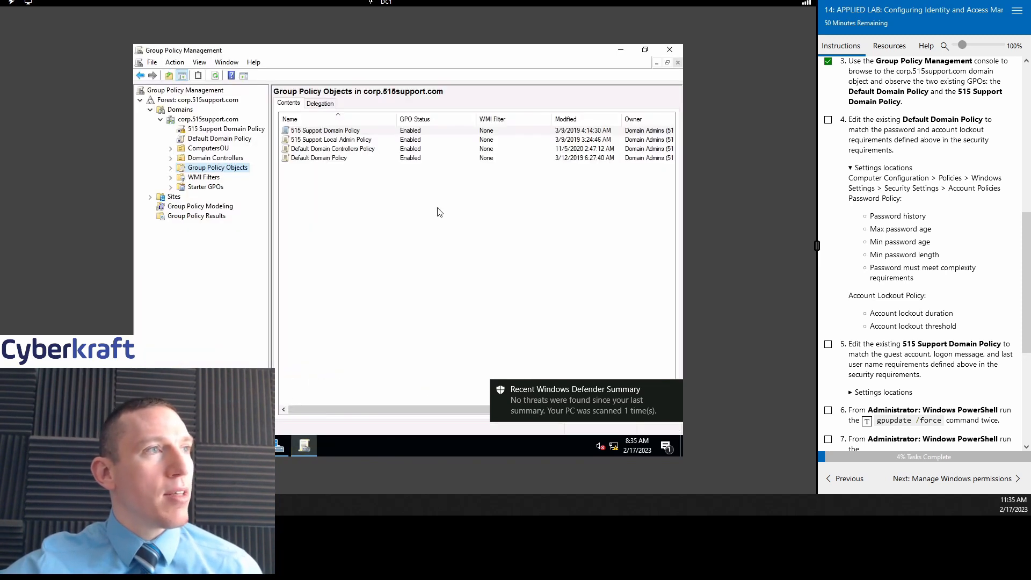
Step: Expand corp.515support.com > Group Policy Objects and view each GPO's links
{"action": "left_click", "coordinate": [207, 130]}
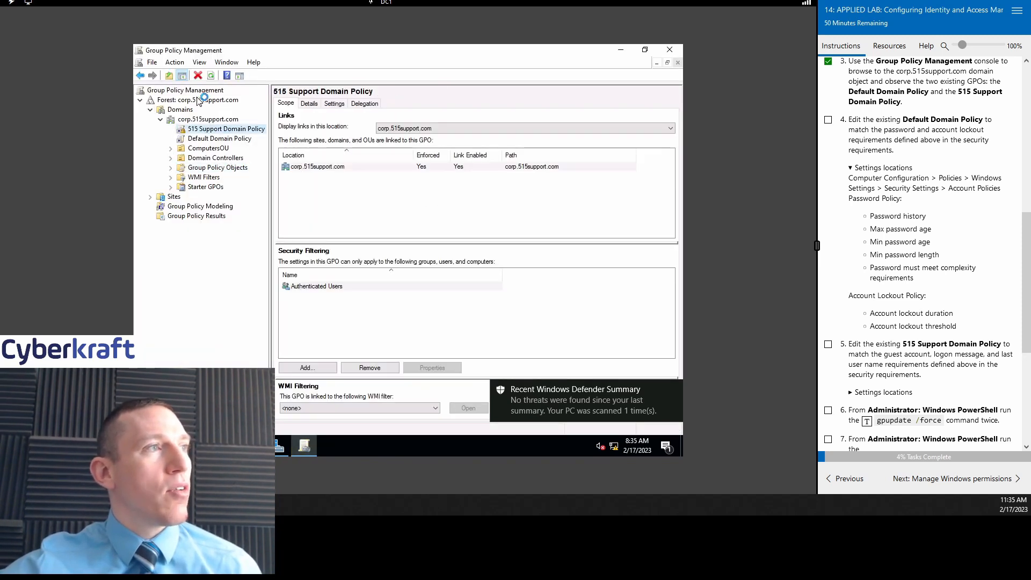
{"action": "left_click", "coordinate": [151, 110]}
{"action": "left_click", "coordinate": [150, 111]}
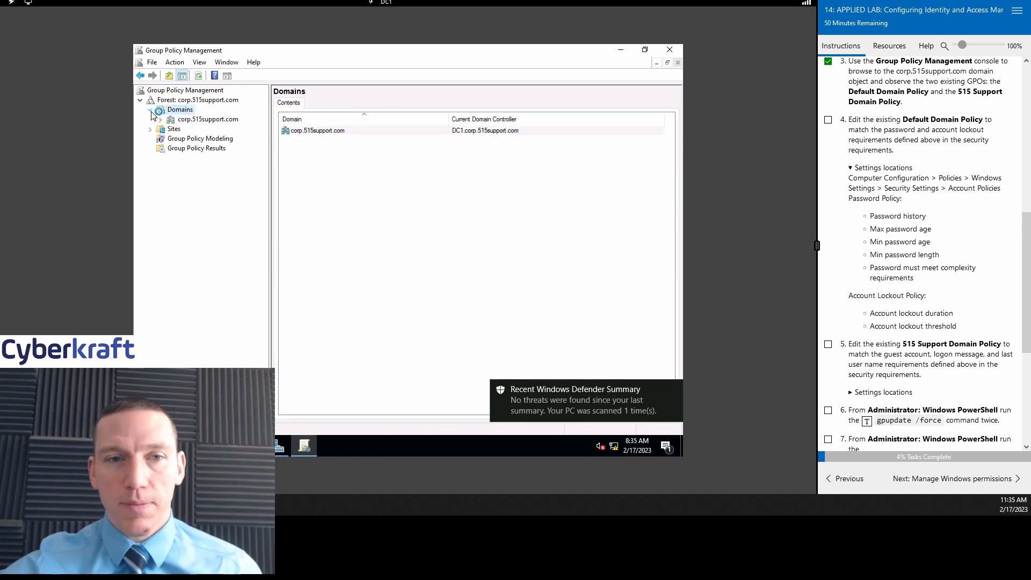
{"action": "left_click", "coordinate": [201, 119]}
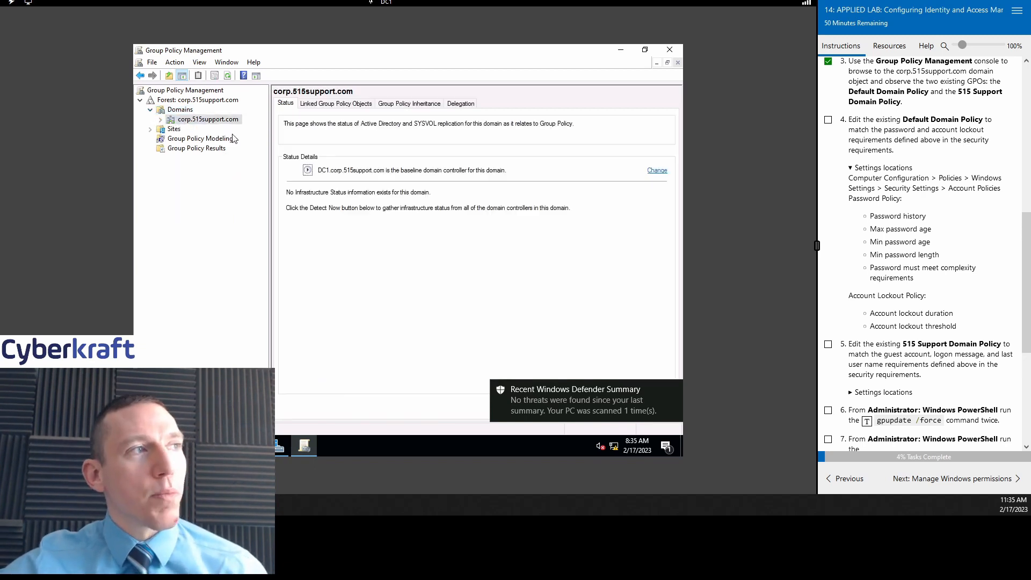
{"action": "left_click", "coordinate": [162, 120]}
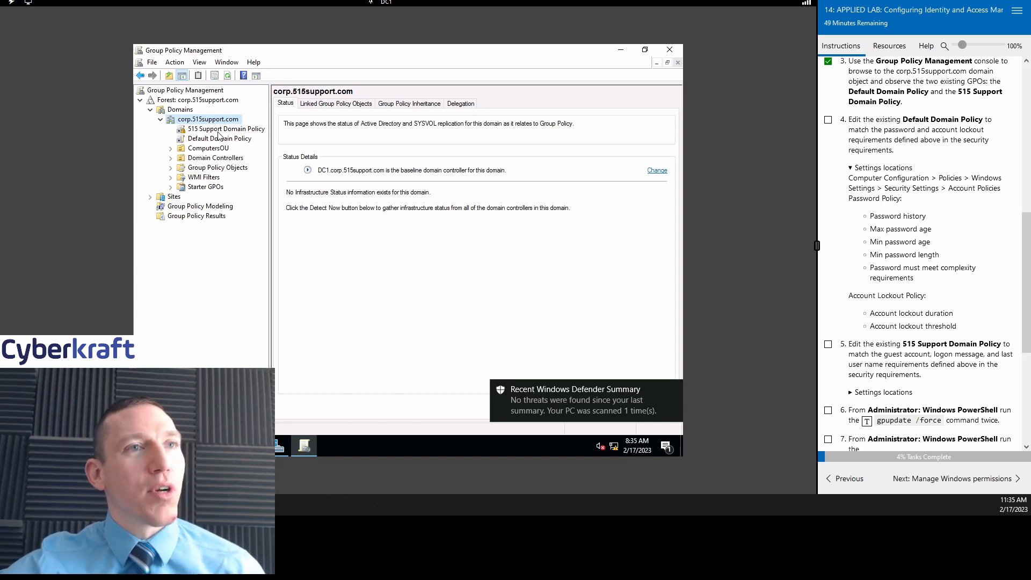
{"action": "left_click", "coordinate": [203, 168]}
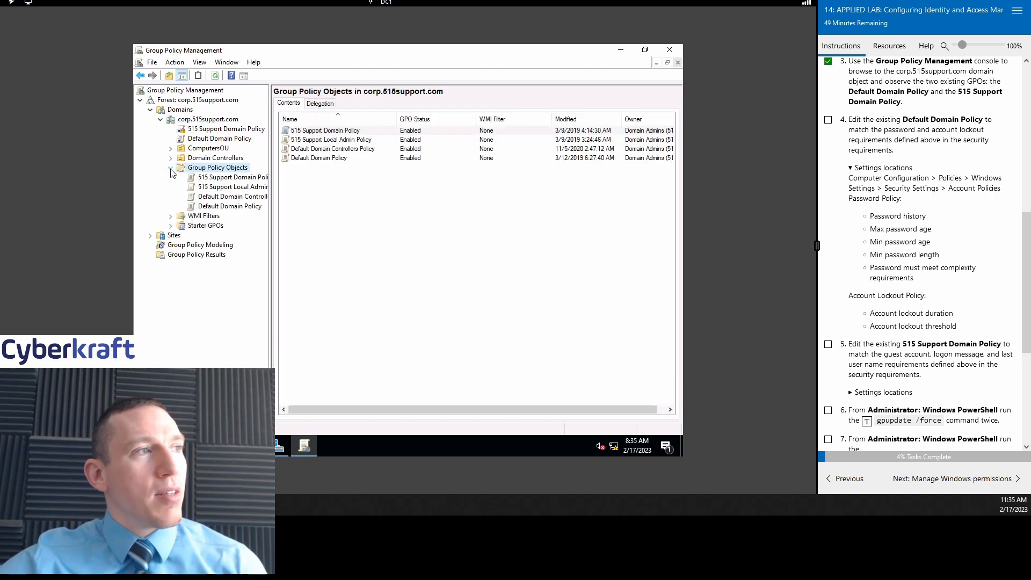
{"action": "left_click", "coordinate": [216, 177]}
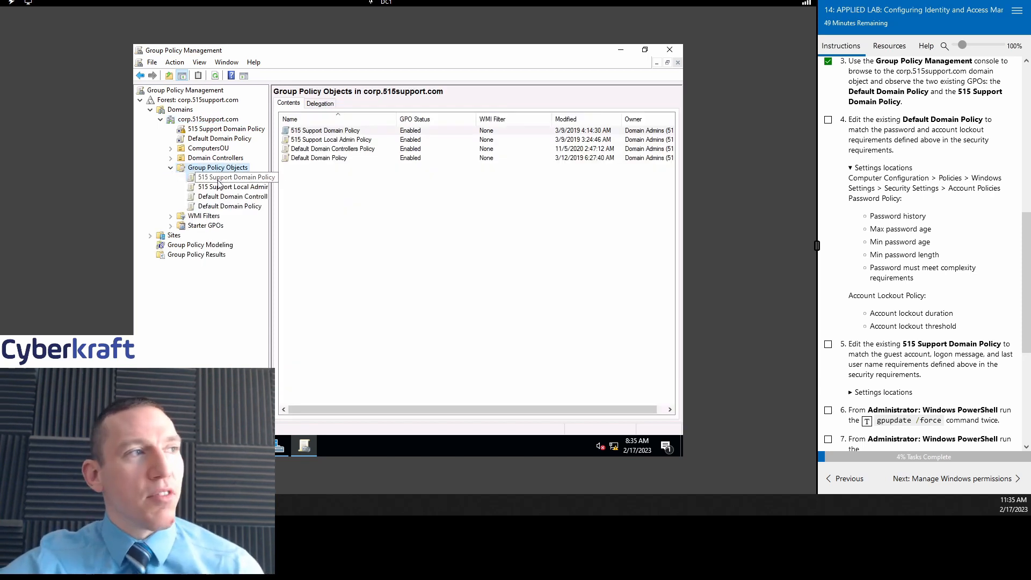
{"action": "left_click", "coordinate": [221, 188]}
{"action": "left_click", "coordinate": [230, 197]}
{"action": "left_click", "coordinate": [239, 208]}
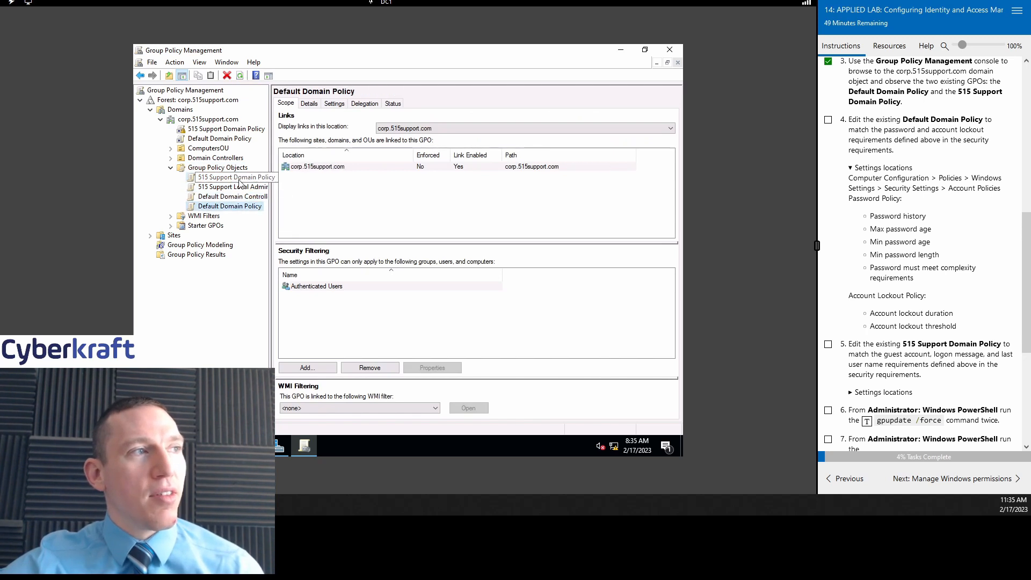
{"action": "left_click", "coordinate": [236, 177]}
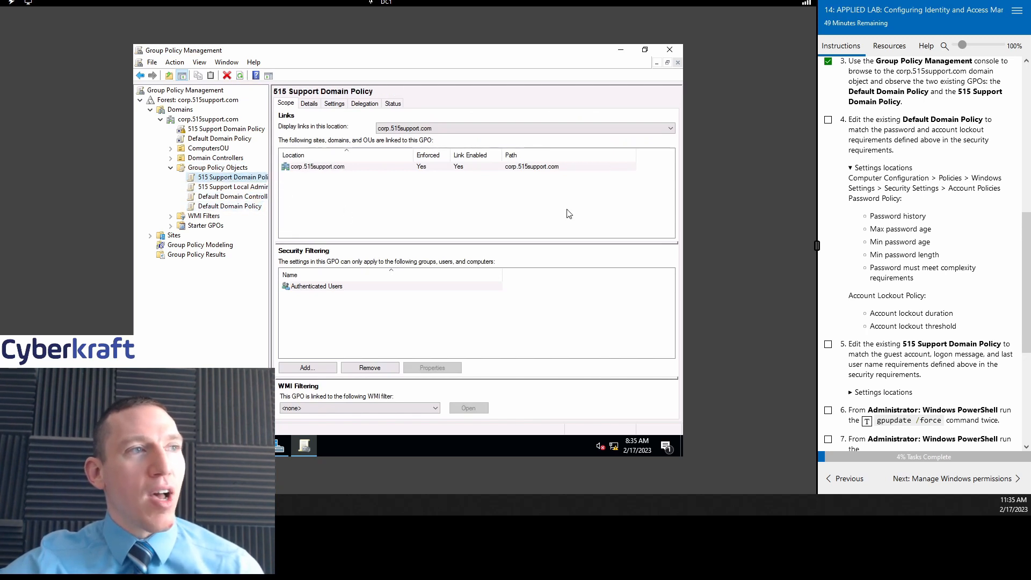
Step: Mark lab step 4 as complete in the instructions panel
{"action": "left_click", "coordinate": [828, 119]}
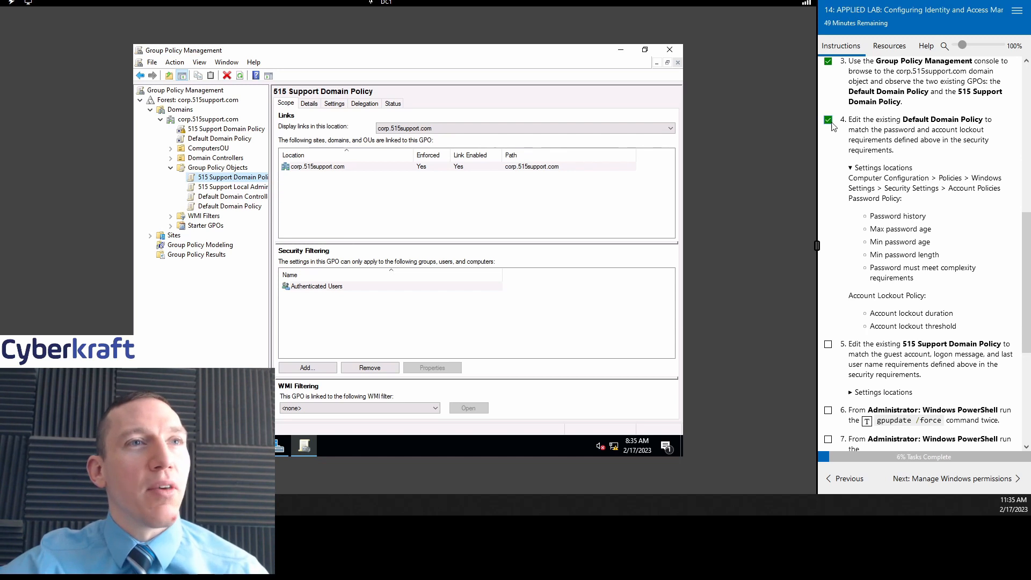
{"action": "scroll", "coordinate": [945, 177], "scroll_direction": "down", "scroll_amount": 1}
{"action": "scroll", "coordinate": [950, 191], "scroll_direction": "up", "scroll_amount": 1}
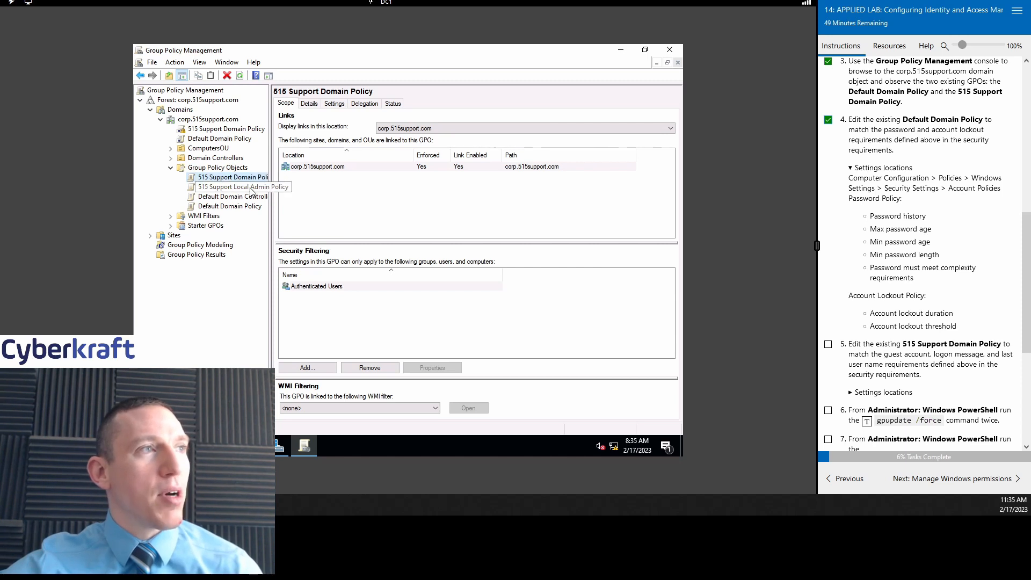
Step: Check the links of 515 Support Local Admin, Default Domain Controllers and Default Domain Policy
{"action": "left_click", "coordinate": [228, 187]}
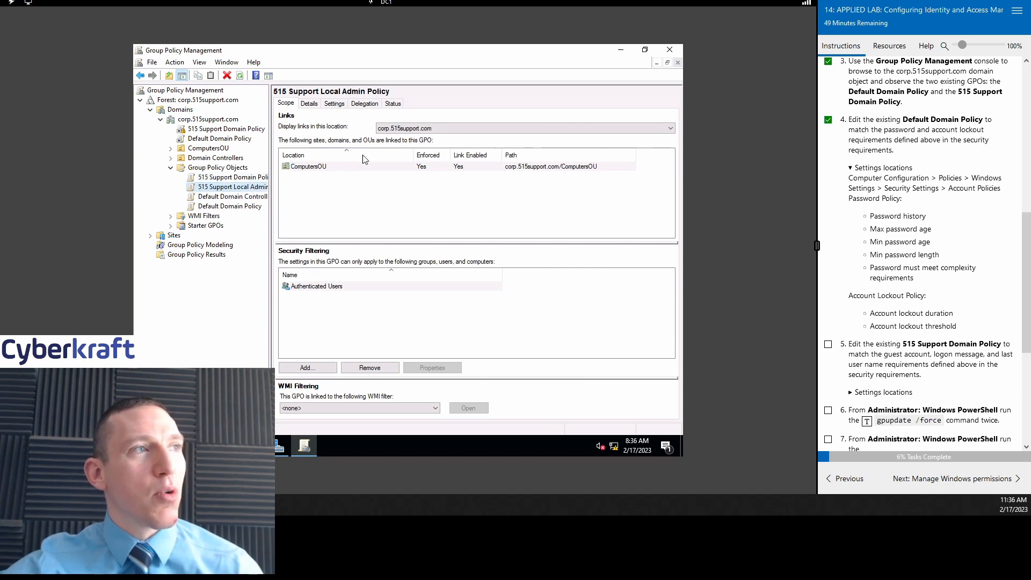
{"action": "left_click", "coordinate": [238, 197]}
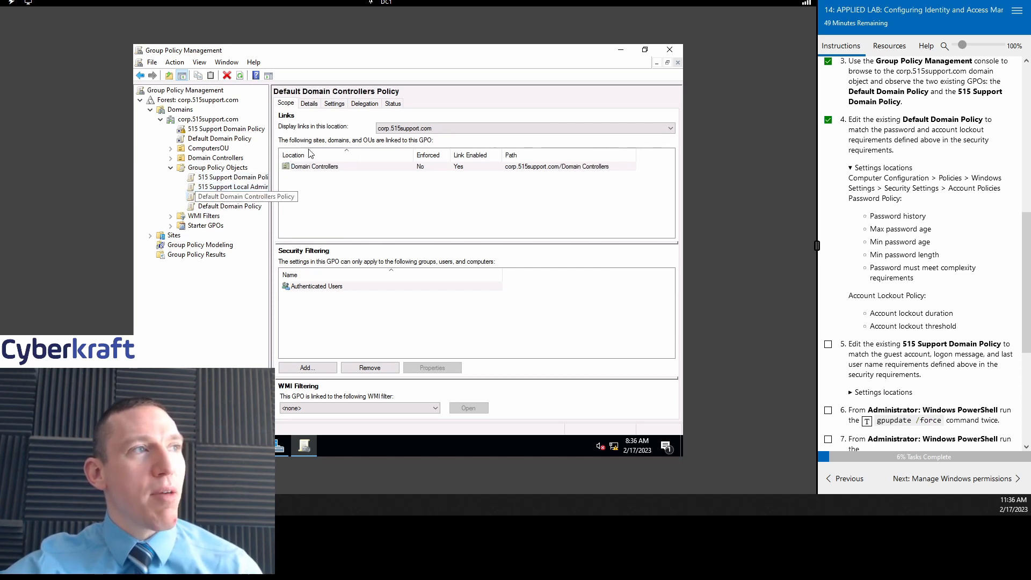
{"action": "left_click", "coordinate": [233, 208]}
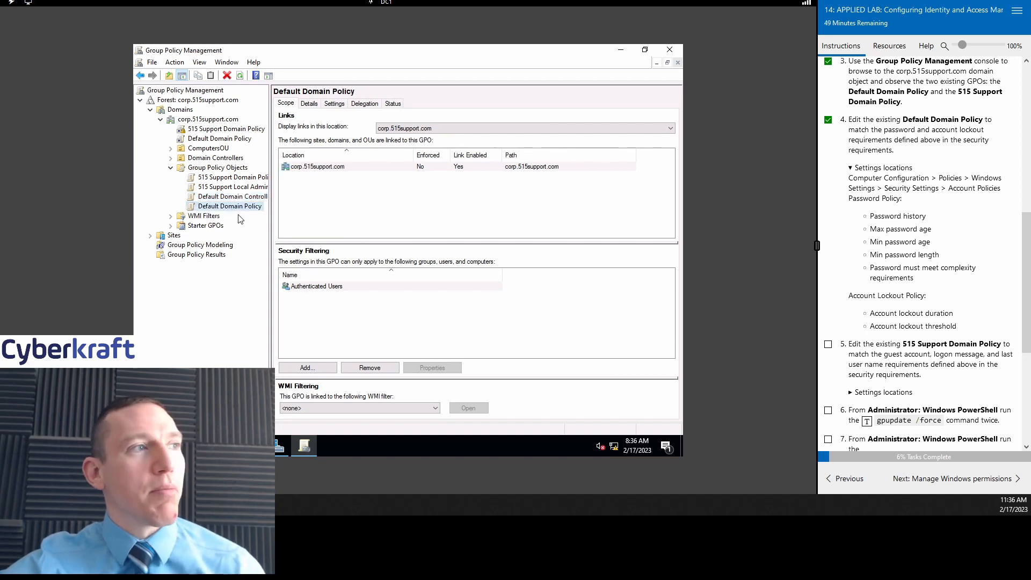
Step: Open the Default Domain Policy for editing in Group Policy Management Editor
{"action": "right_click", "coordinate": [240, 209]}
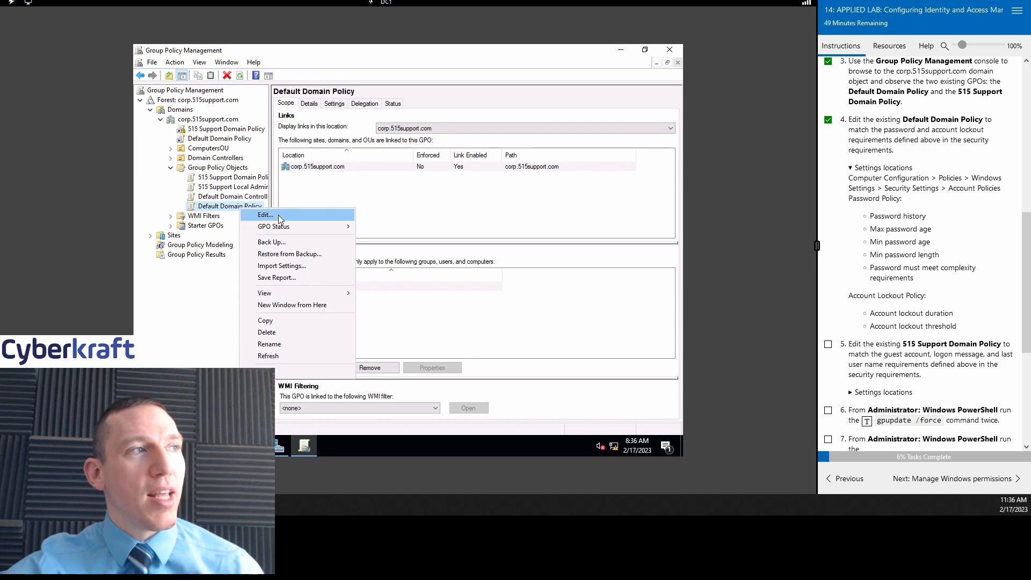
{"action": "left_click", "coordinate": [175, 62]}
{"action": "left_click", "coordinate": [175, 62]}
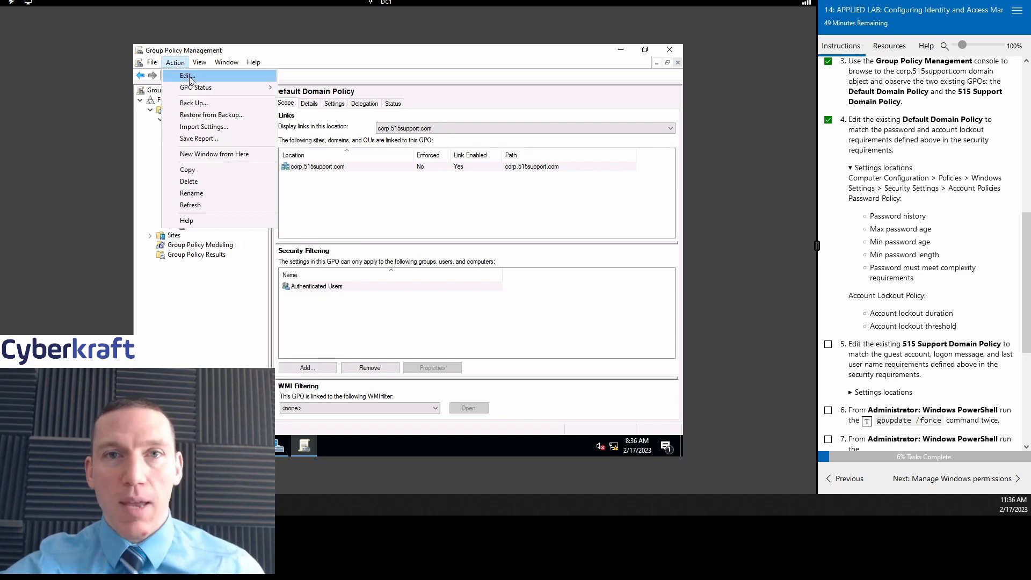
{"action": "left_click", "coordinate": [187, 76]}
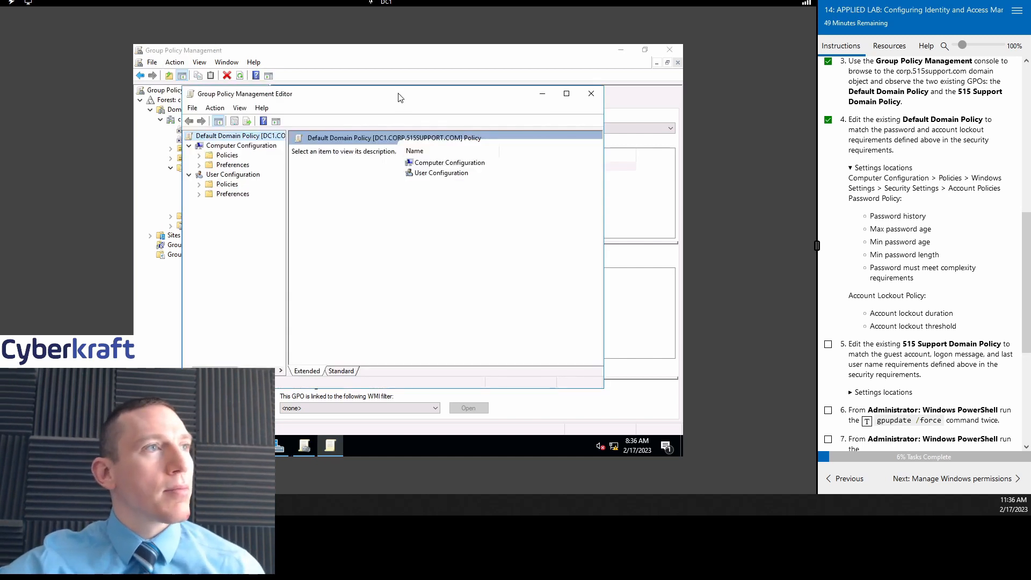
{"action": "left_click_drag", "start_coordinate": [402, 97], "coordinate": [431, 102]}
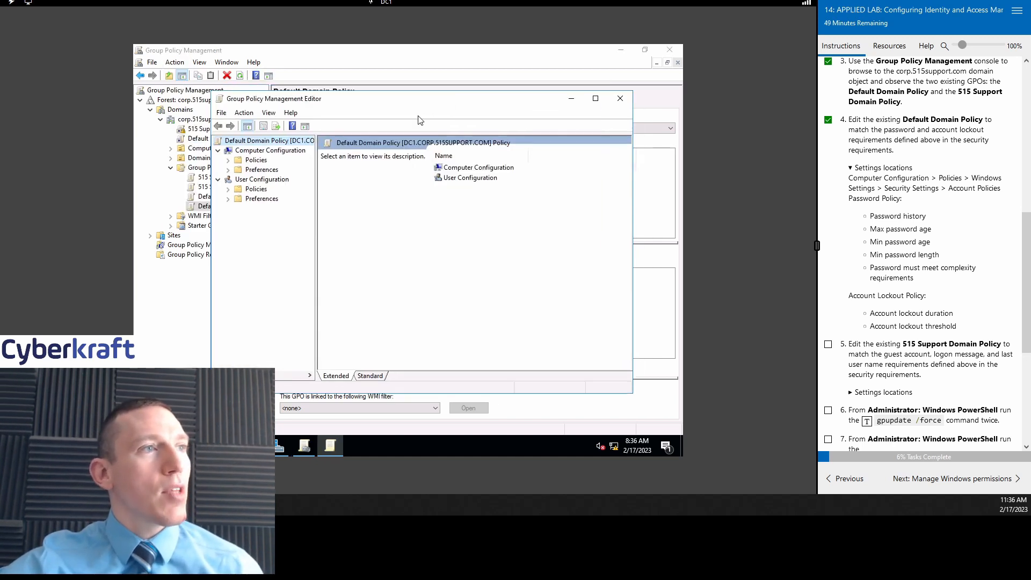
Step: Expand Policies > Windows Settings > Security Settings > Account Policies > Password Policy, maximizing the editor
{"action": "left_click", "coordinate": [228, 161]}
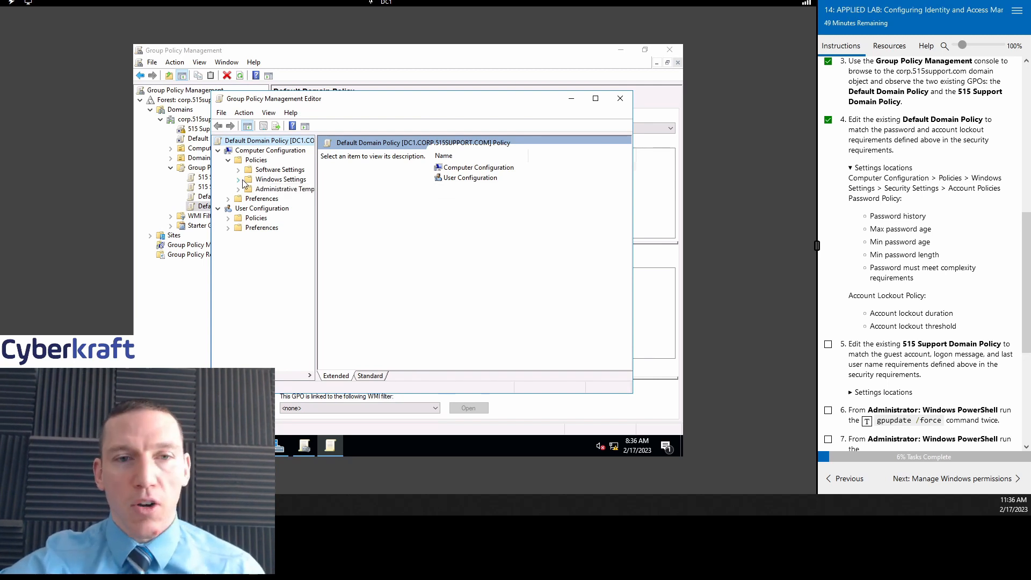
{"action": "left_click", "coordinate": [243, 181]}
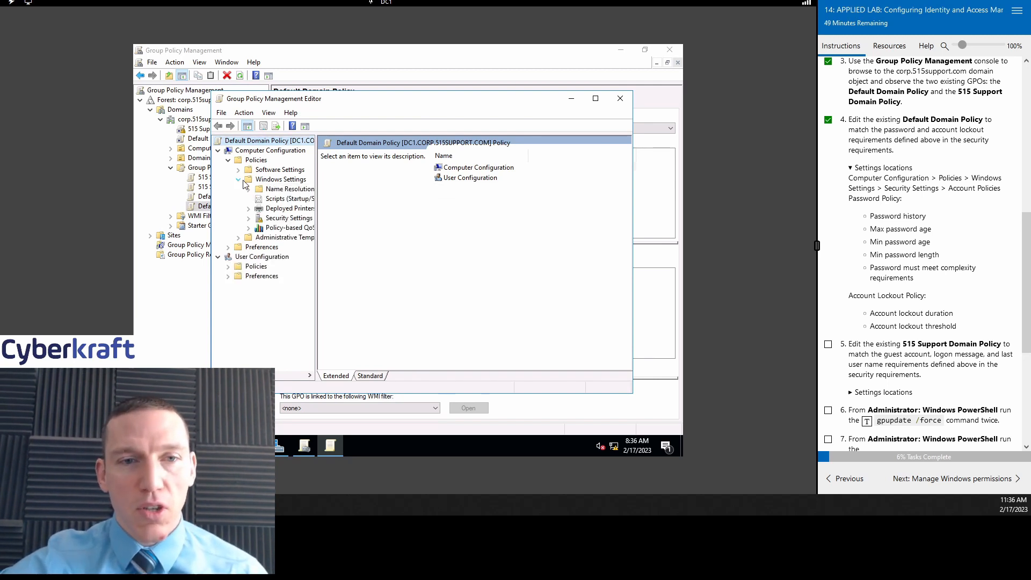
{"action": "left_click", "coordinate": [248, 218]}
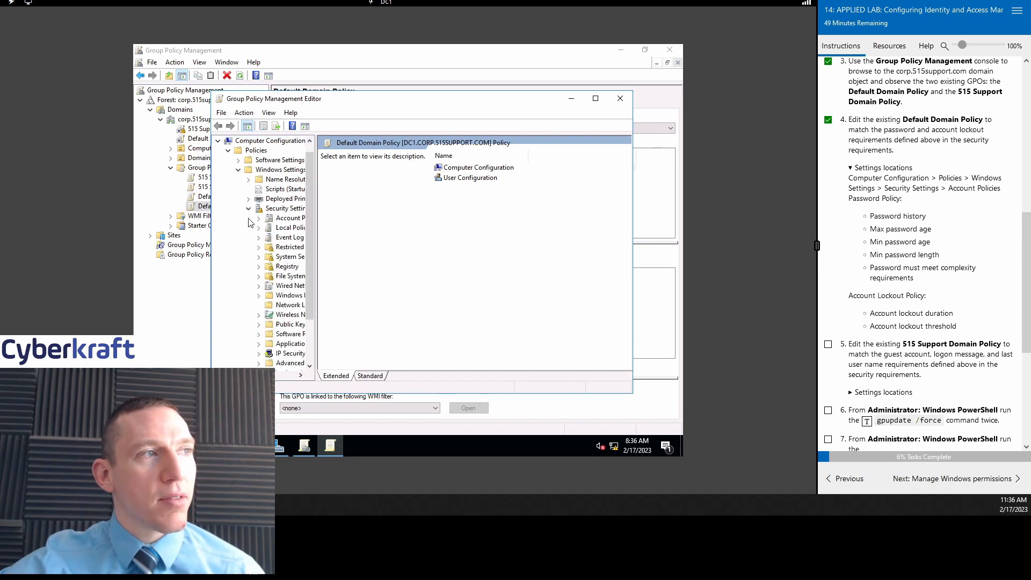
{"action": "left_click", "coordinate": [595, 99]}
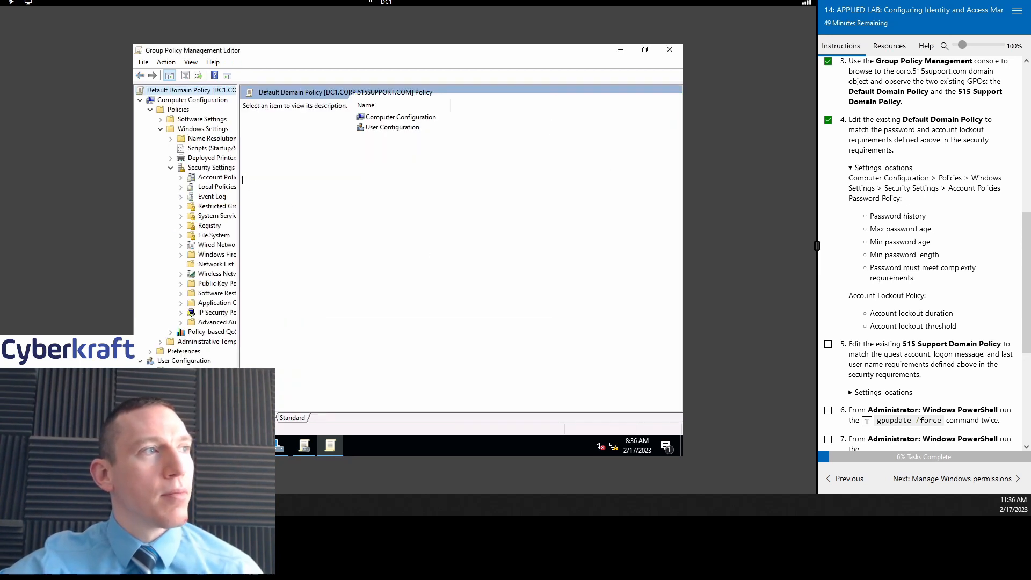
{"action": "left_click_drag", "start_coordinate": [239, 181], "coordinate": [354, 192]}
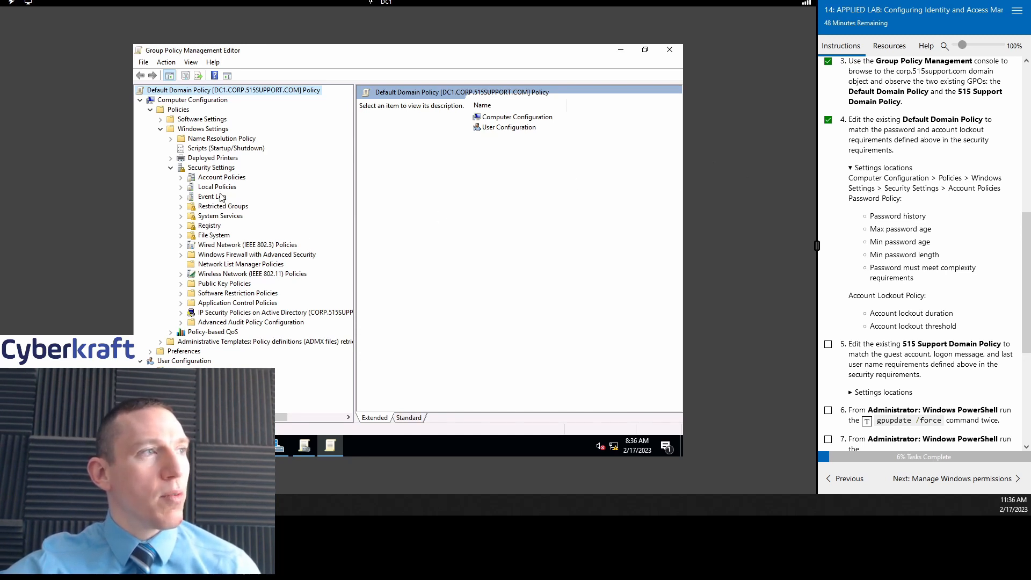
{"action": "left_click", "coordinate": [182, 178]}
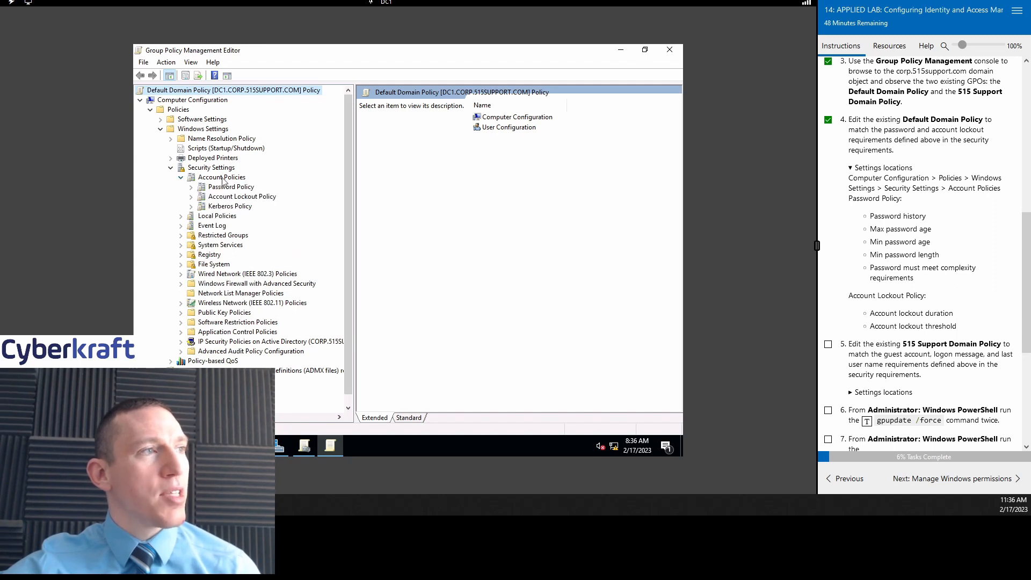
{"action": "left_click", "coordinate": [227, 188]}
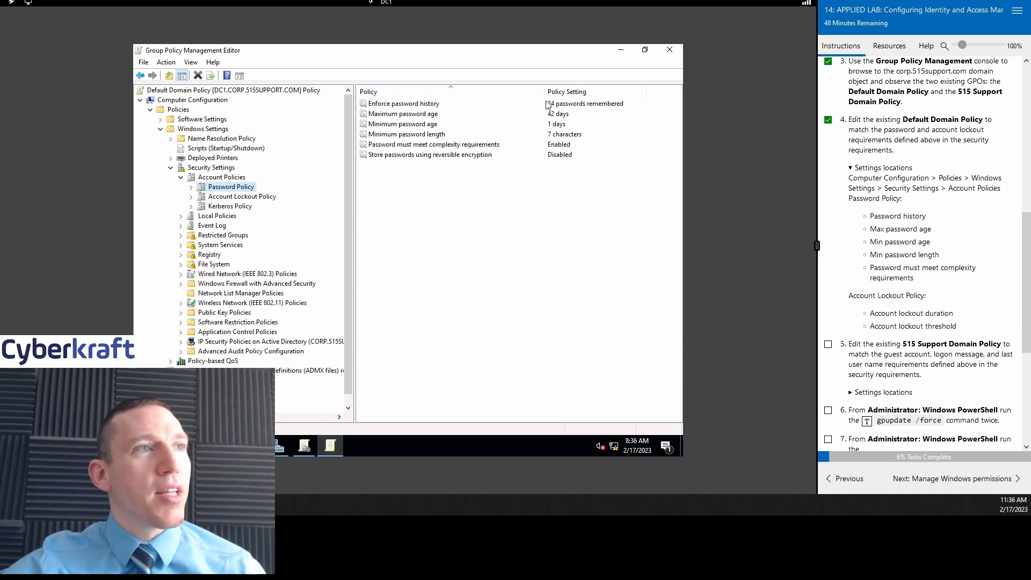
{"action": "left_click", "coordinate": [418, 107]}
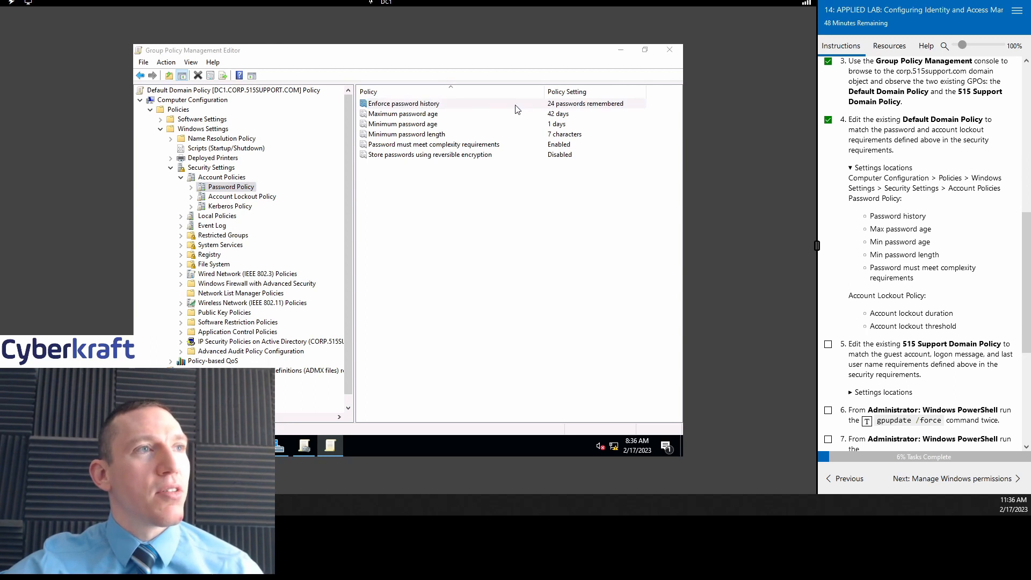
Step: Set Enforce password history to 20 remembered passwords
{"action": "double_click", "coordinate": [516, 108]}
{"action": "left_click", "coordinate": [350, 197]}
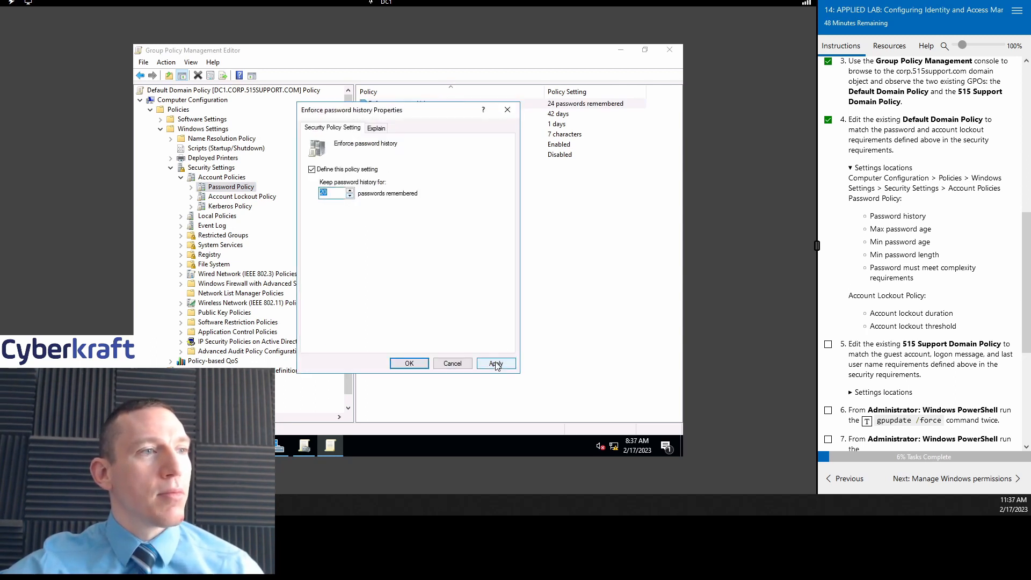
{"action": "left_click", "coordinate": [408, 364]}
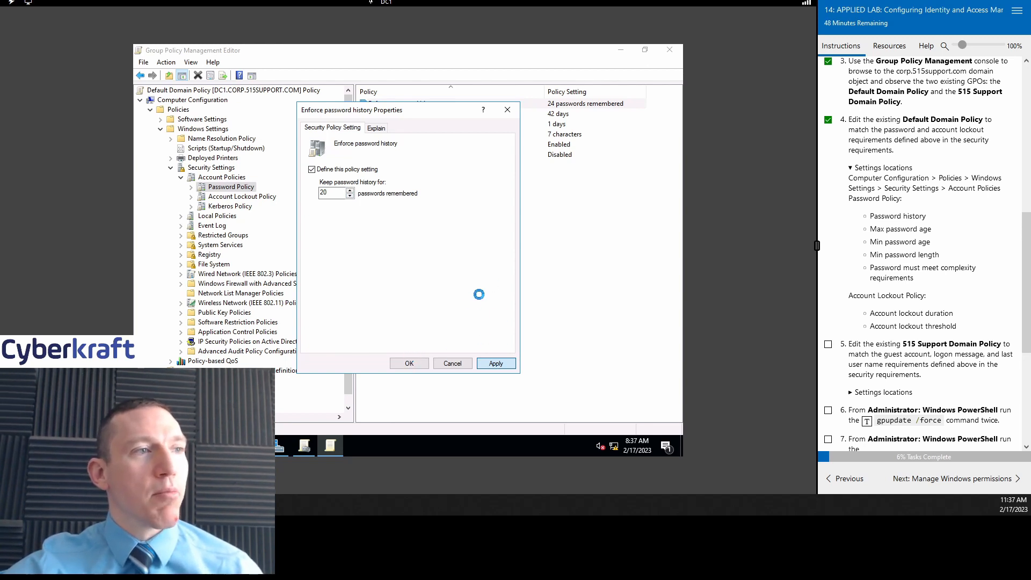
{"action": "scroll", "coordinate": [933, 250], "scroll_direction": "up", "scroll_amount": 2}
{"action": "scroll", "coordinate": [933, 249], "scroll_direction": "up", "scroll_amount": 5}
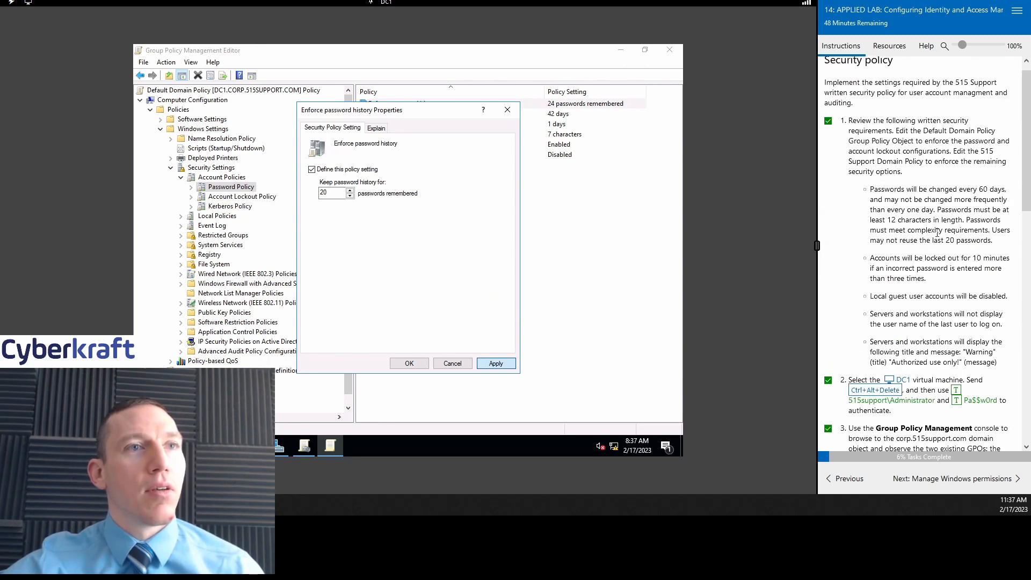
{"action": "scroll", "coordinate": [927, 162], "scroll_direction": "down", "scroll_amount": 1}
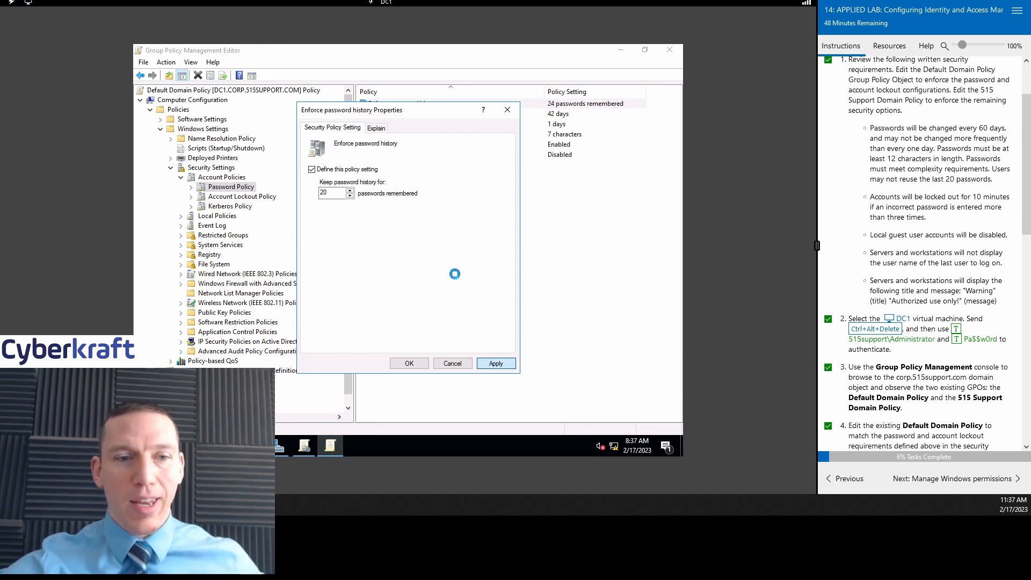
{"action": "left_click", "coordinate": [408, 362]}
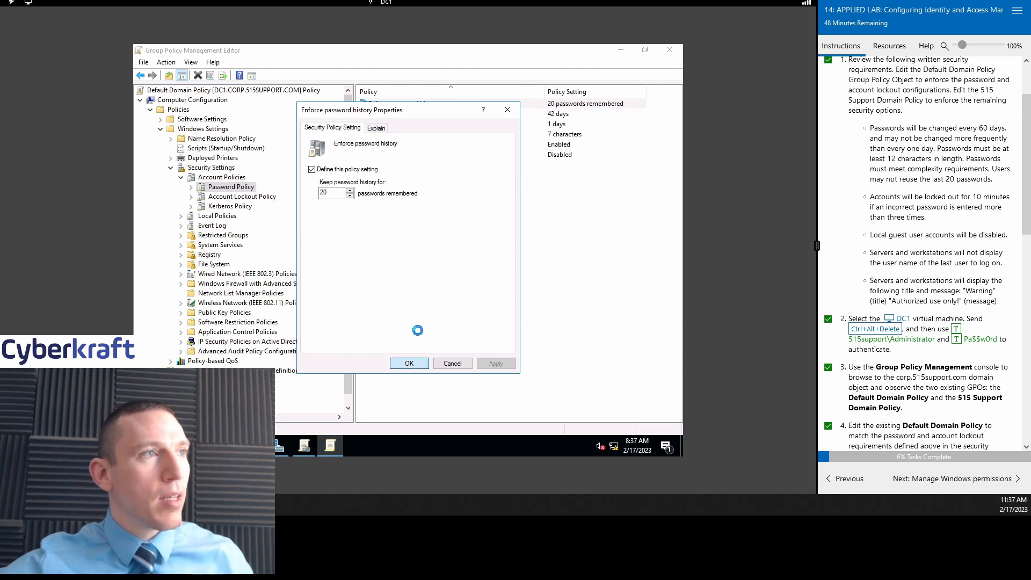
Step: Change Maximum password age from 42 to 60 days
{"action": "left_click", "coordinate": [432, 114]}
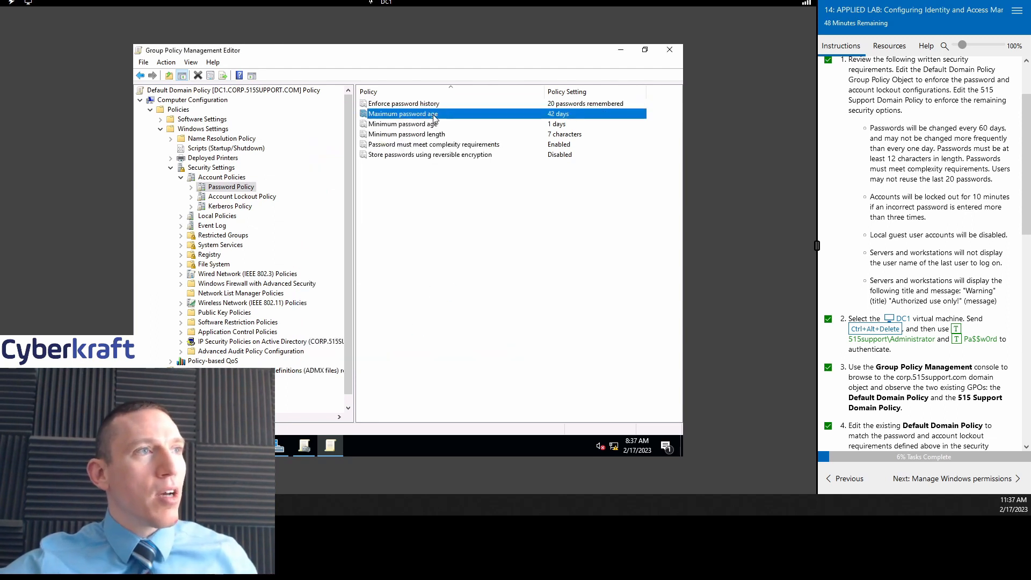
{"action": "right_click", "coordinate": [461, 117]}
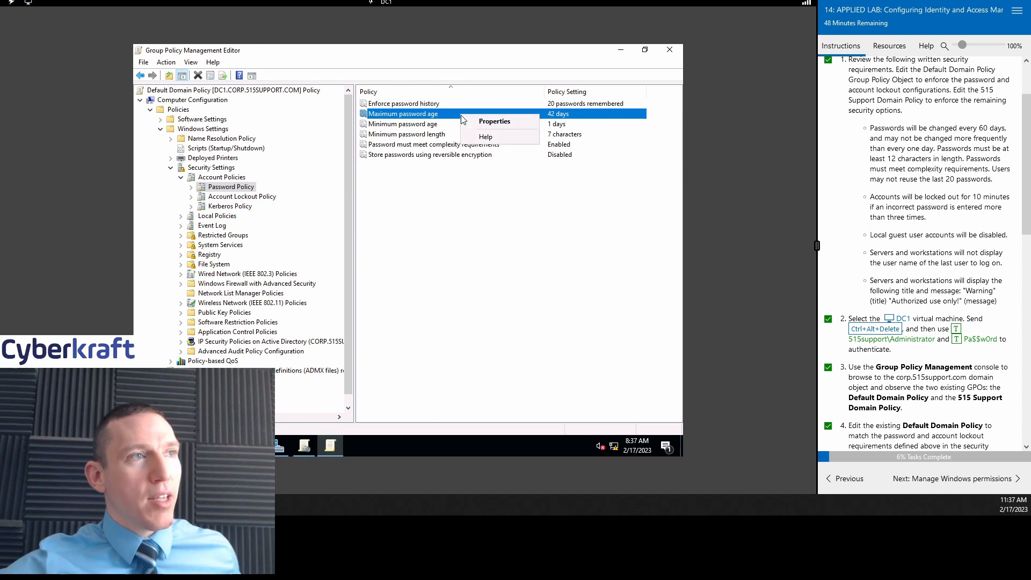
{"action": "left_click", "coordinate": [501, 119]}
{"action": "double_click", "coordinate": [341, 192]}
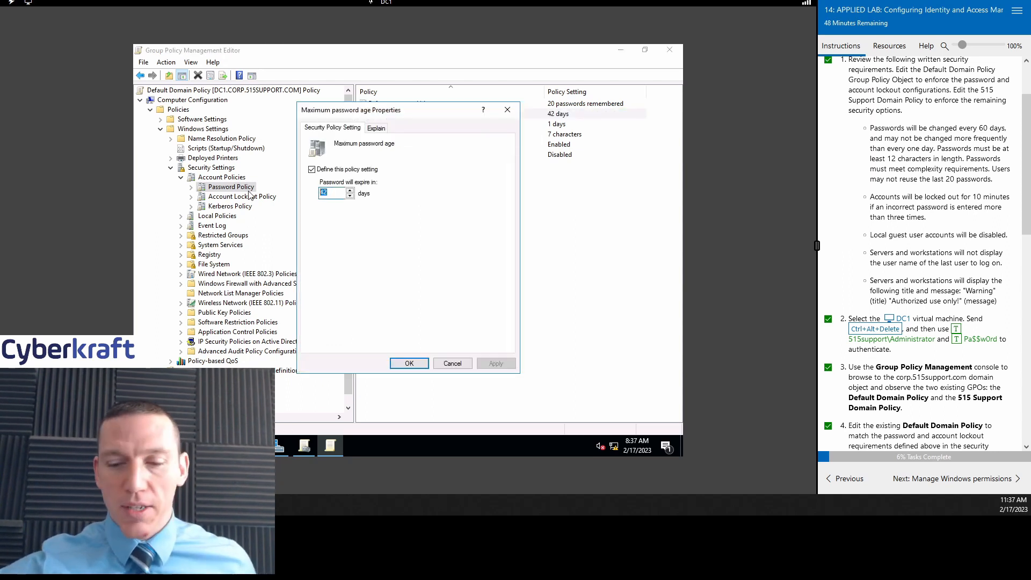
{"action": "type", "text": "60"}
{"action": "left_click", "coordinate": [491, 363]}
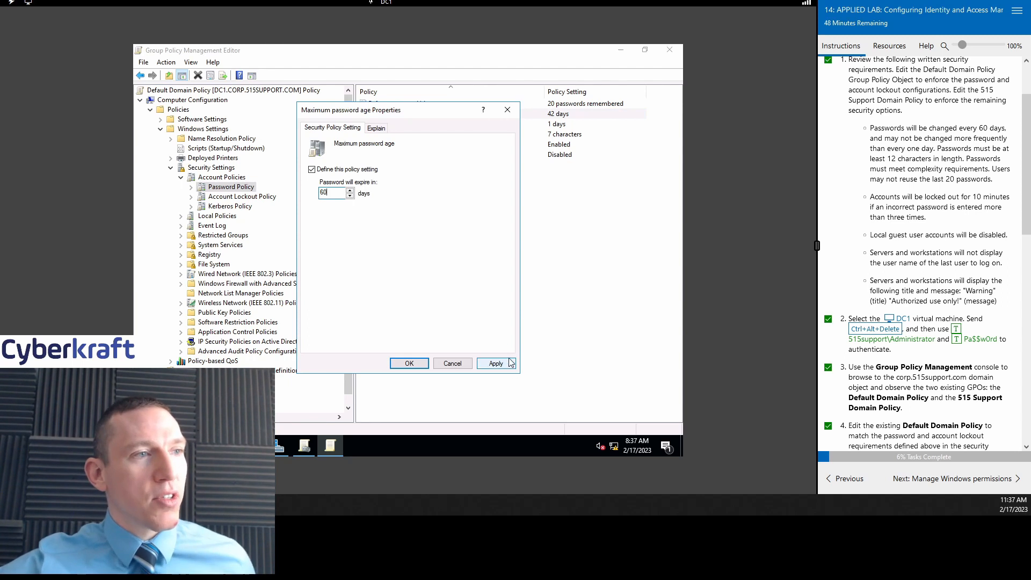
{"action": "left_click", "coordinate": [407, 364]}
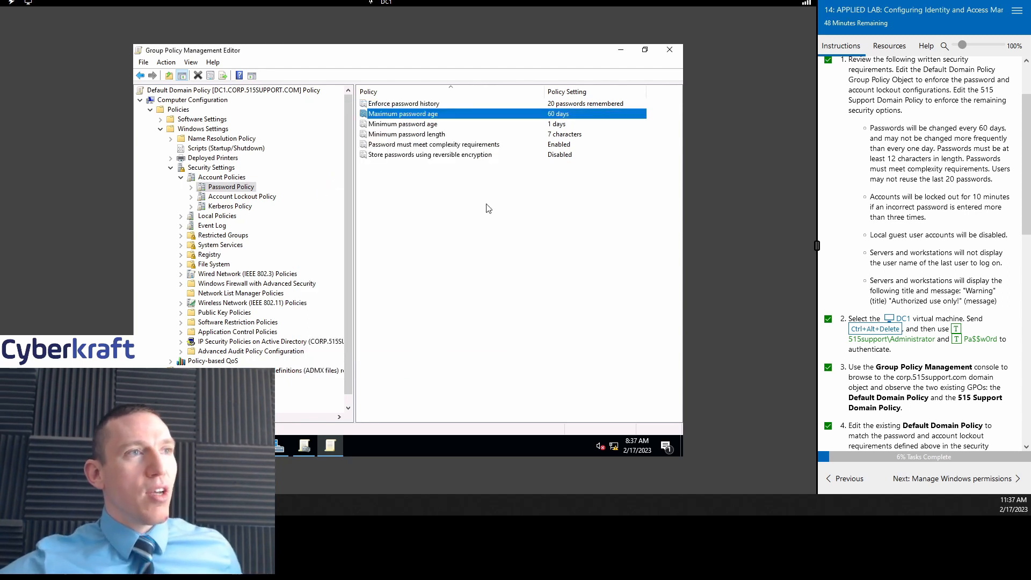
Step: Raise Minimum password length to 12 characters
{"action": "left_click", "coordinate": [530, 125]}
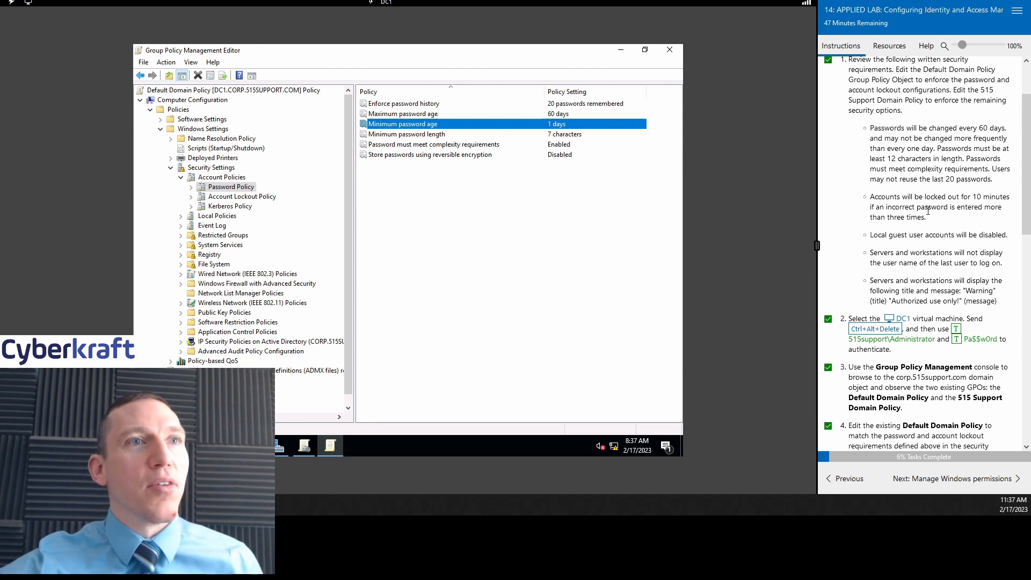
{"action": "scroll", "coordinate": [927, 211], "scroll_direction": "down", "scroll_amount": 1}
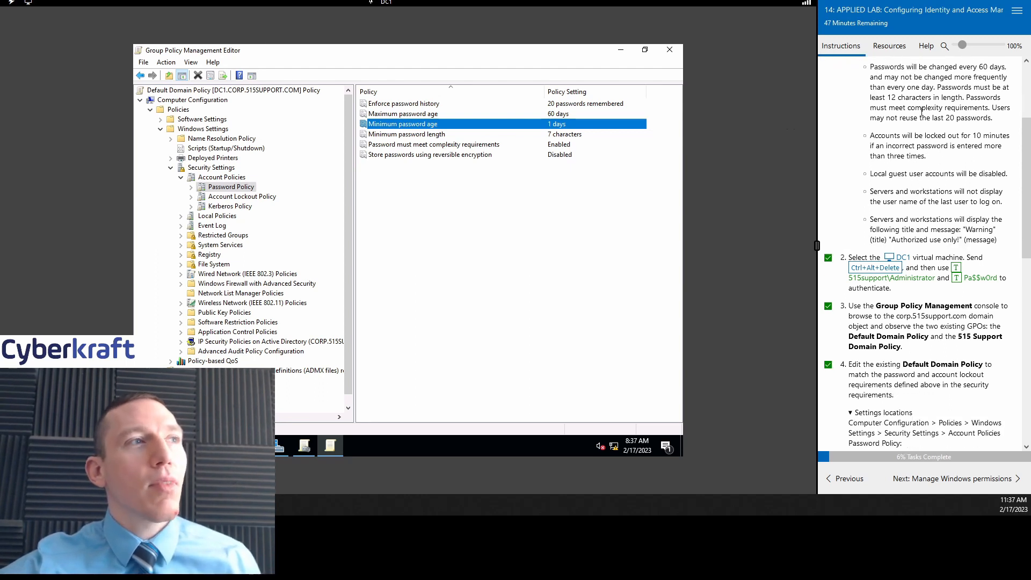
{"action": "left_click", "coordinate": [466, 135]}
{"action": "right_click", "coordinate": [466, 138]}
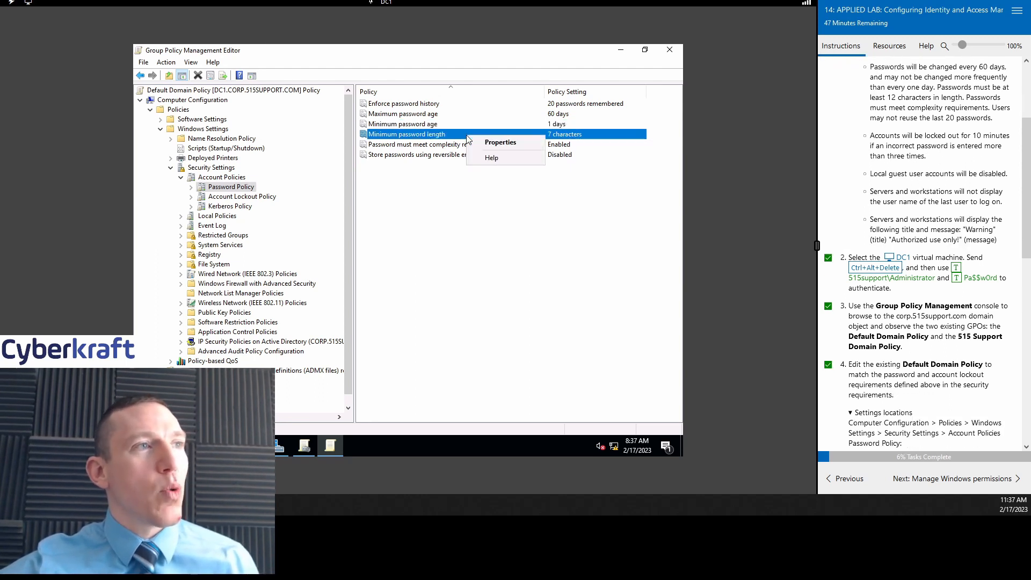
{"action": "left_click", "coordinate": [486, 143]}
{"action": "left_click", "coordinate": [349, 190]}
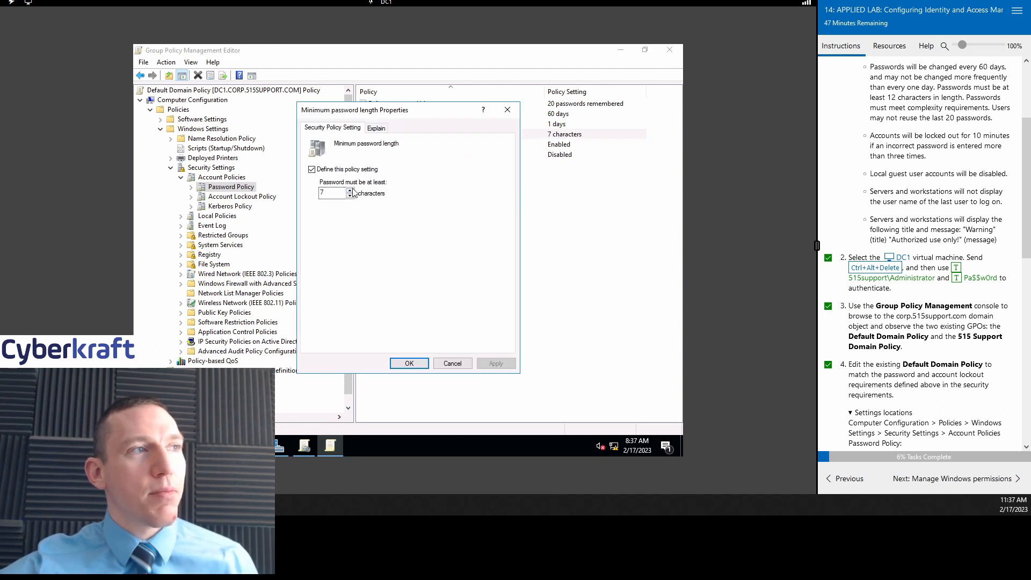
{"action": "left_click", "coordinate": [349, 190]}
{"action": "left_click", "coordinate": [349, 190]}
{"action": "left_click", "coordinate": [349, 190]}
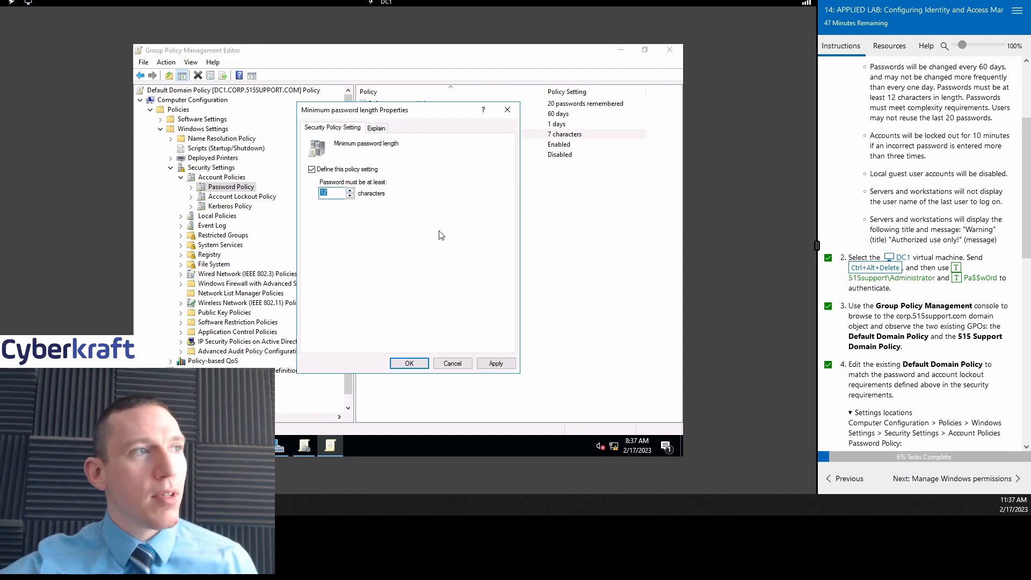
{"action": "left_click", "coordinate": [497, 364]}
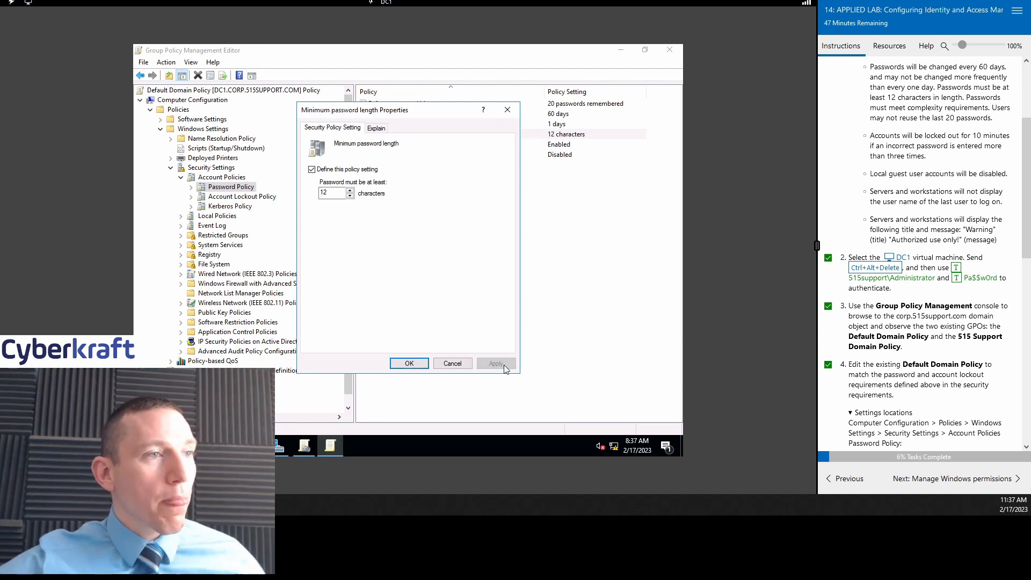
{"action": "left_click", "coordinate": [424, 361]}
{"action": "scroll", "coordinate": [917, 263], "scroll_direction": "up", "scroll_amount": 3}
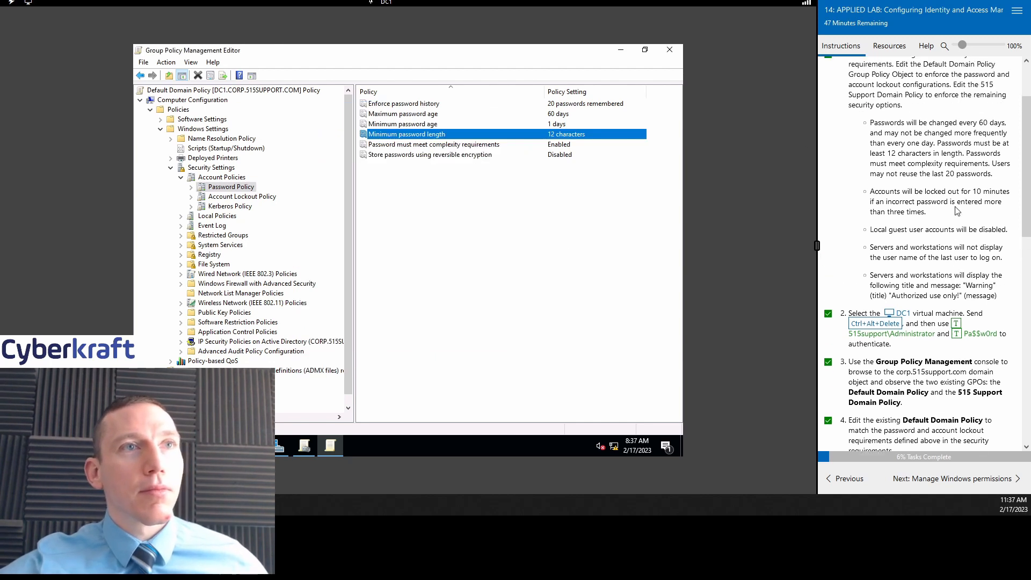
{"action": "scroll", "coordinate": [916, 263], "scroll_direction": "down", "scroll_amount": 2}
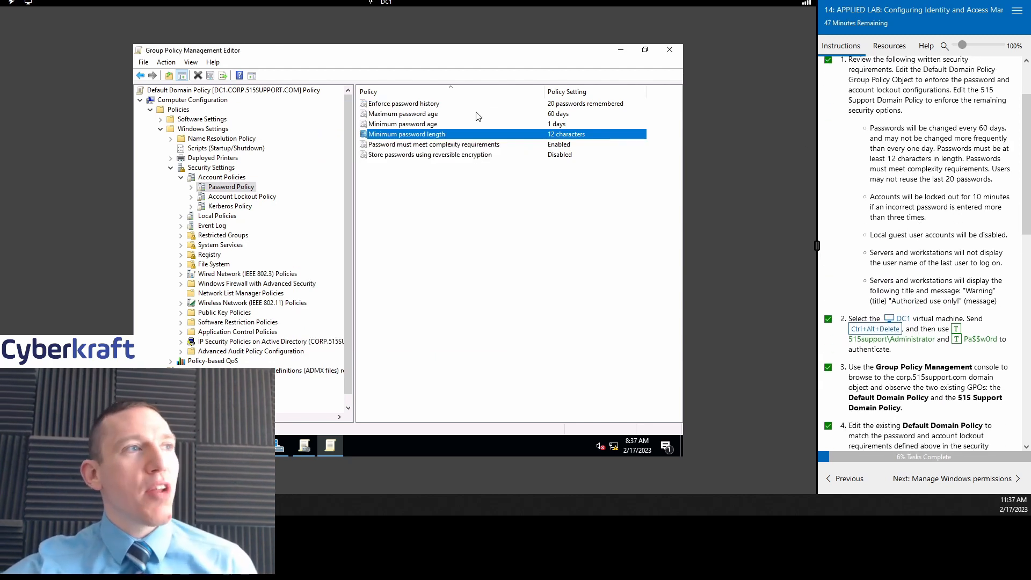
{"action": "left_click", "coordinate": [453, 125]}
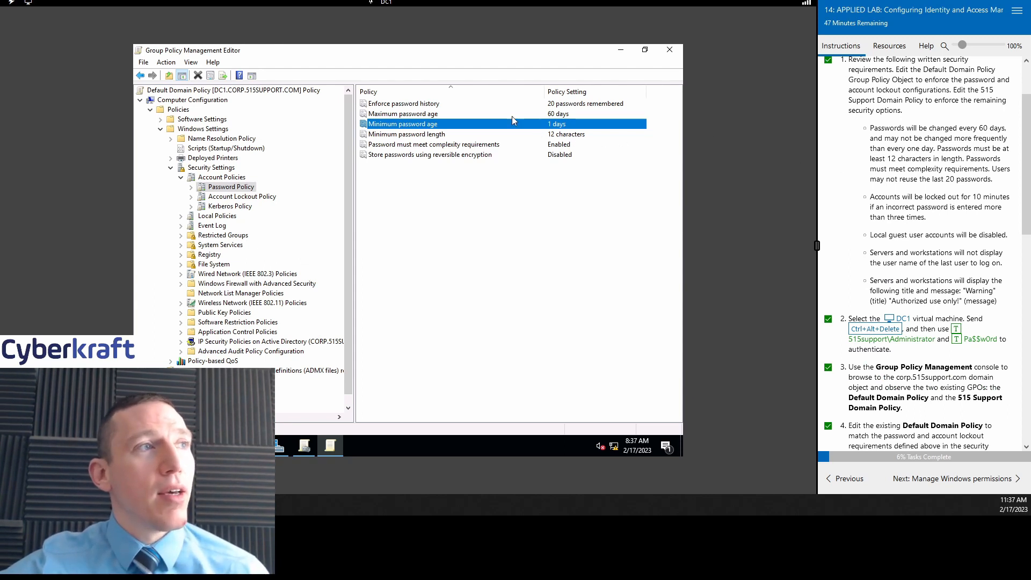
{"action": "scroll", "coordinate": [943, 177], "scroll_direction": "down", "scroll_amount": 2}
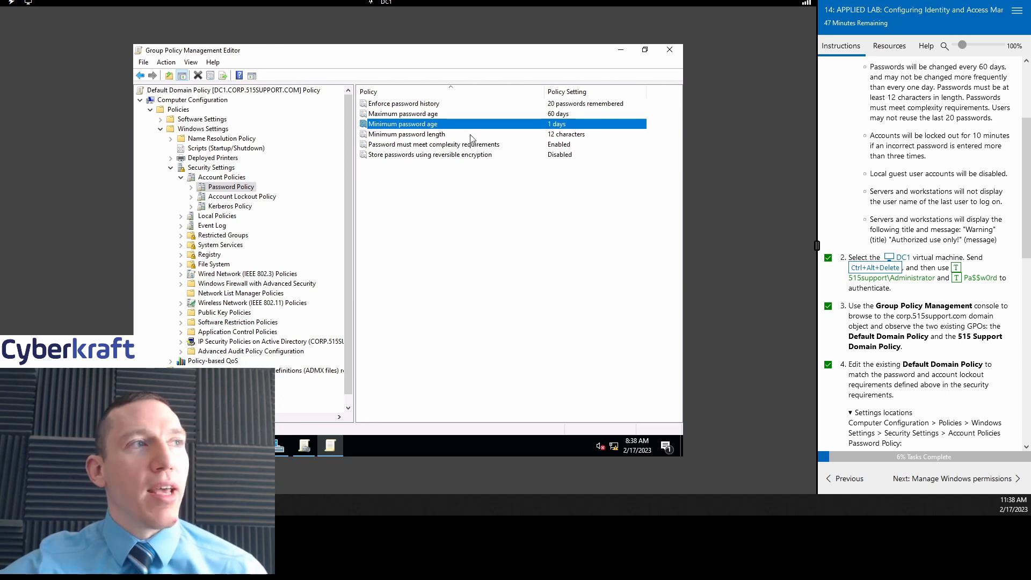
{"action": "left_click", "coordinate": [519, 145]}
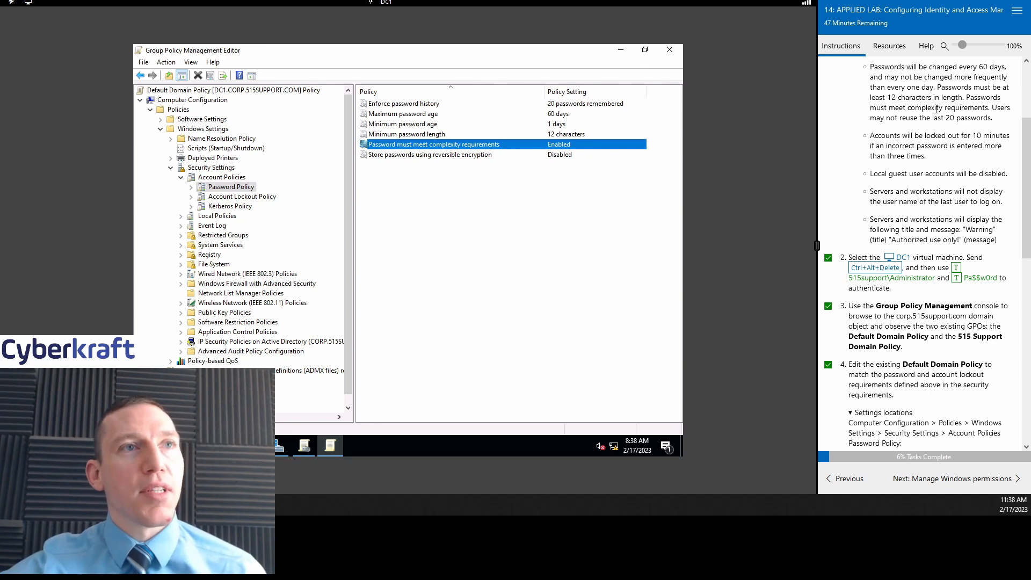
{"action": "scroll", "coordinate": [948, 77], "scroll_direction": "down", "scroll_amount": 1}
{"action": "scroll", "coordinate": [951, 156], "scroll_direction": "up", "scroll_amount": 2}
{"action": "scroll", "coordinate": [951, 177], "scroll_direction": "down", "scroll_amount": 1}
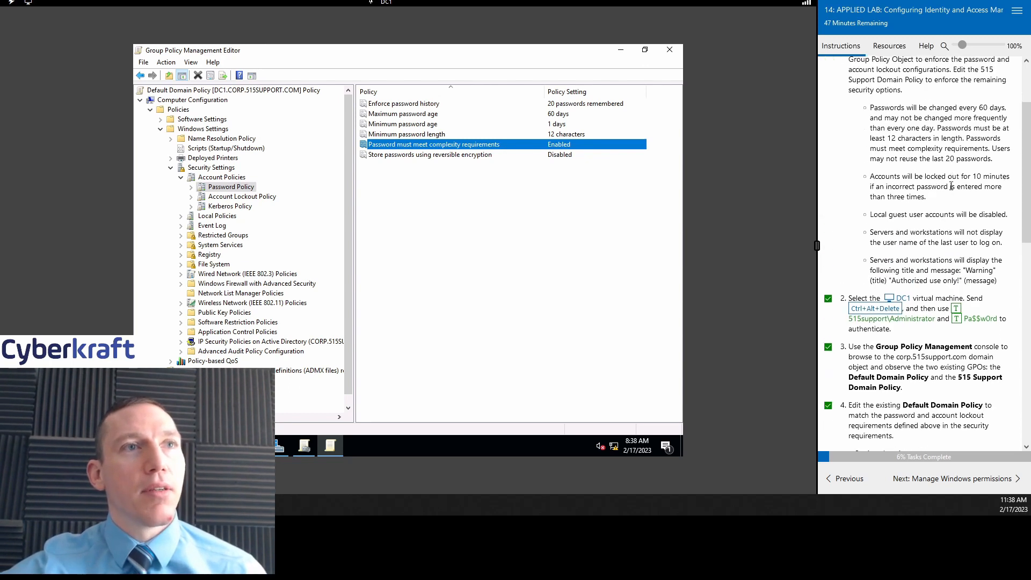
{"action": "left_click", "coordinate": [485, 156]}
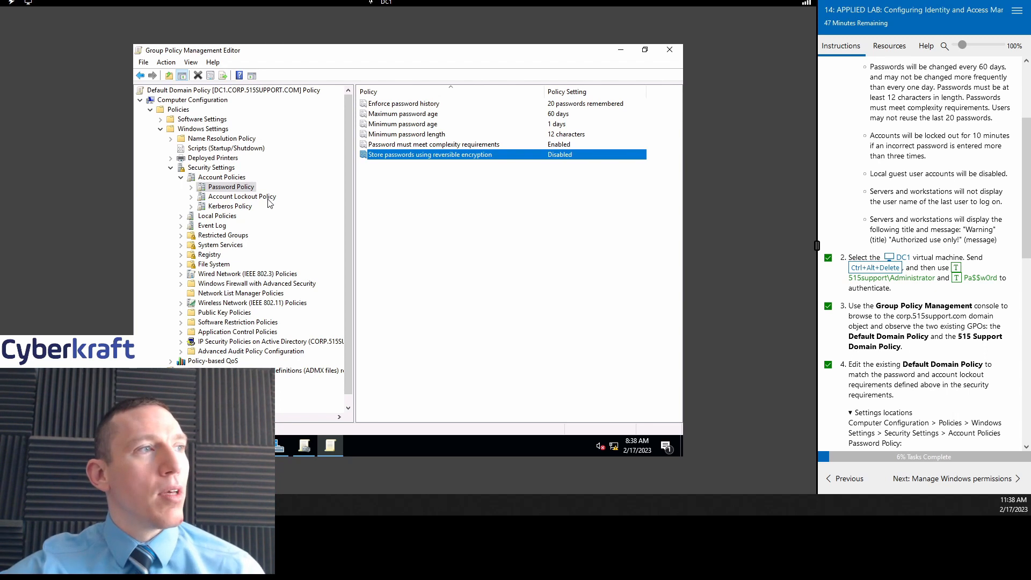
{"action": "scroll", "coordinate": [924, 177], "scroll_direction": "down", "scroll_amount": 6}
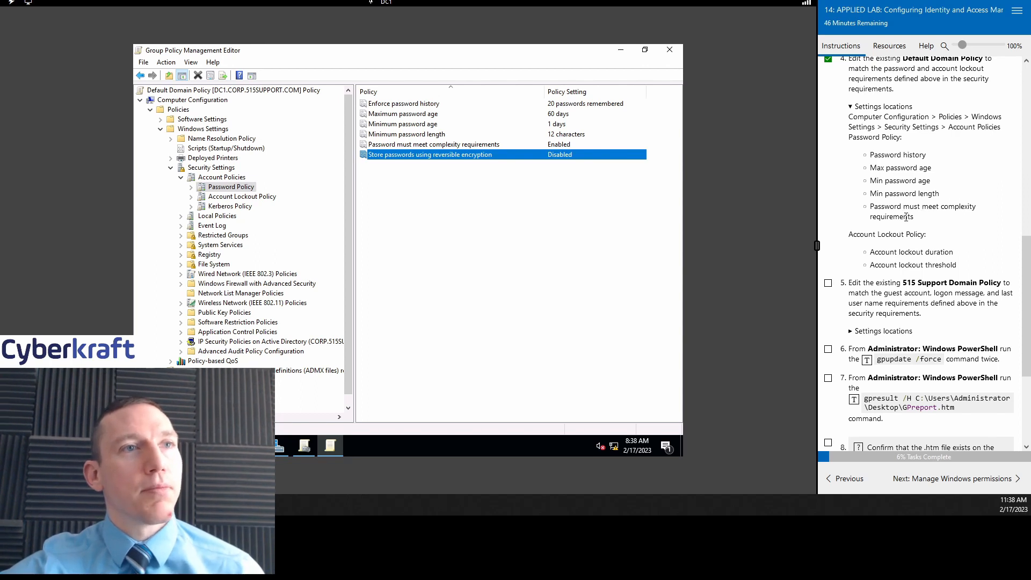
Step: Show the Account Lockout Policy and open the Account lockout duration properties
{"action": "left_click", "coordinate": [228, 200]}
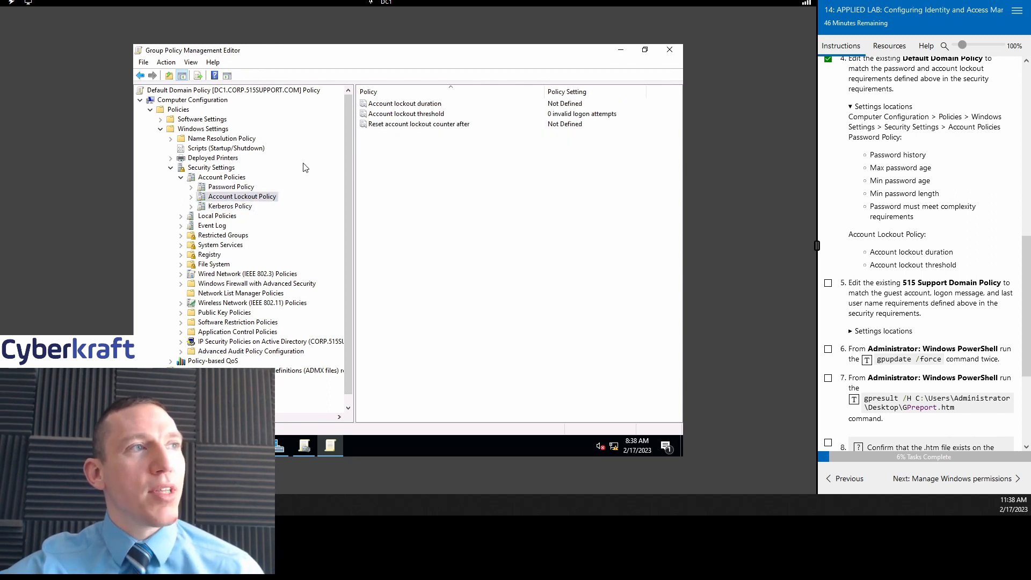
{"action": "left_click", "coordinate": [434, 105]}
{"action": "scroll", "coordinate": [960, 241], "scroll_direction": "up", "scroll_amount": 7}
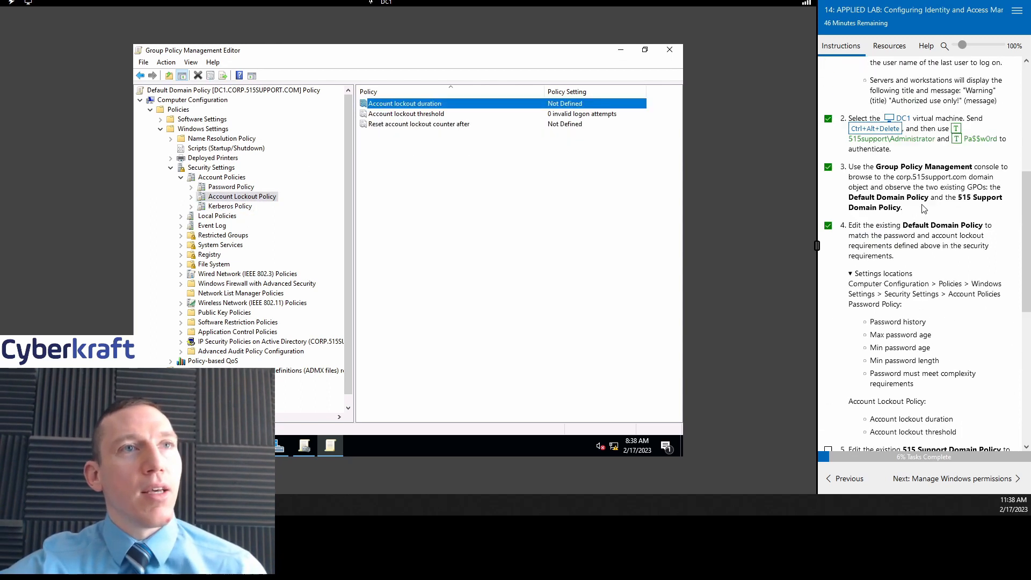
{"action": "double_click", "coordinate": [487, 104]}
{"action": "left_click", "coordinate": [507, 110]}
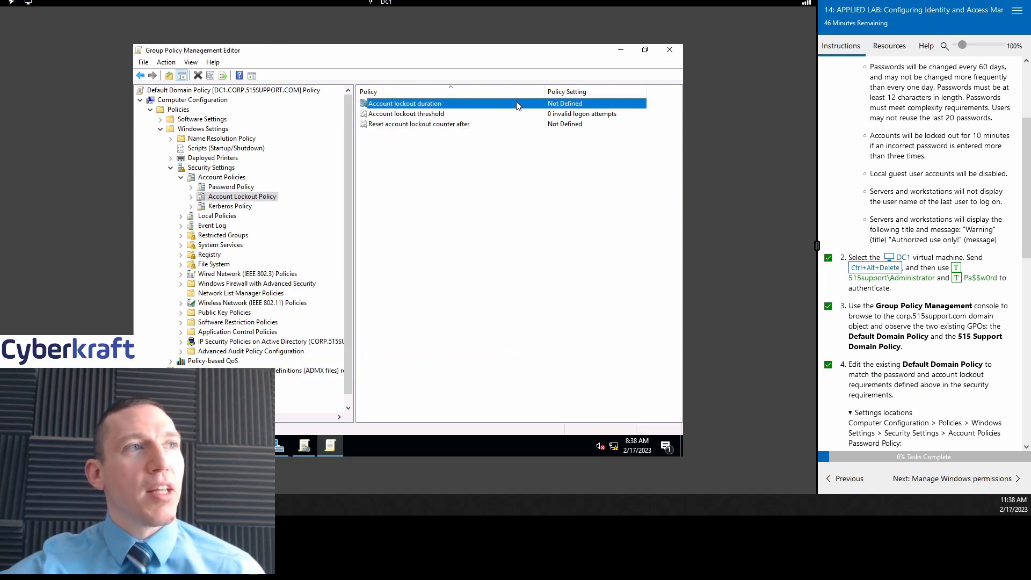
{"action": "double_click", "coordinate": [515, 104]}
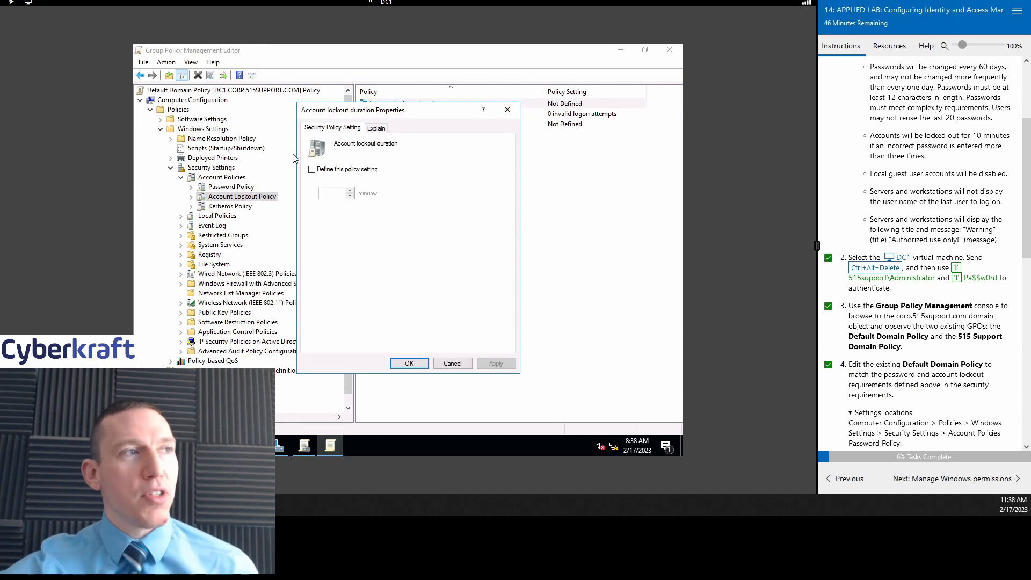
Step: Define a 10-minute lockout duration and accept the suggested threshold and reset values
{"action": "left_click", "coordinate": [312, 169]}
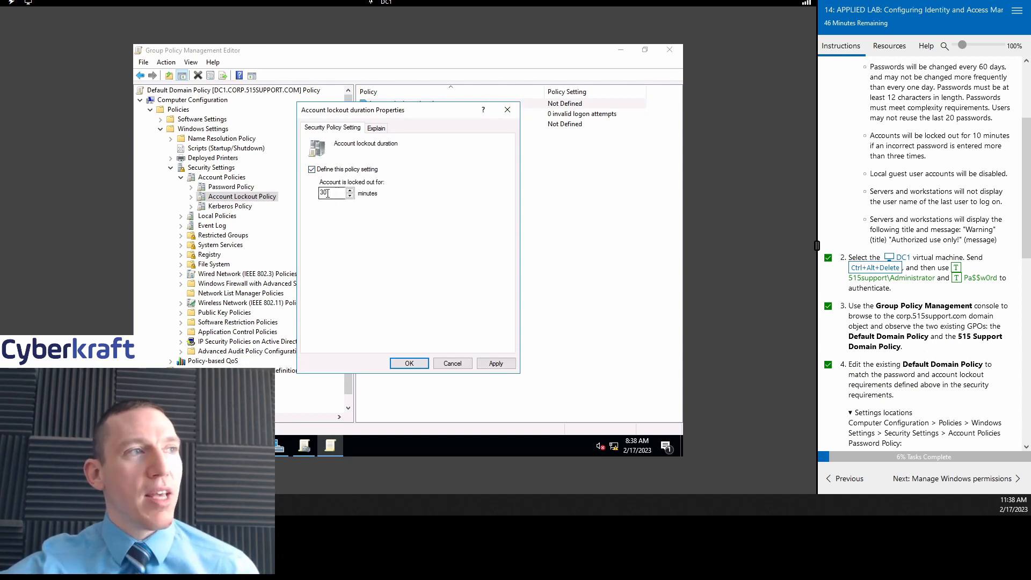
{"action": "left_click", "coordinate": [312, 170]}
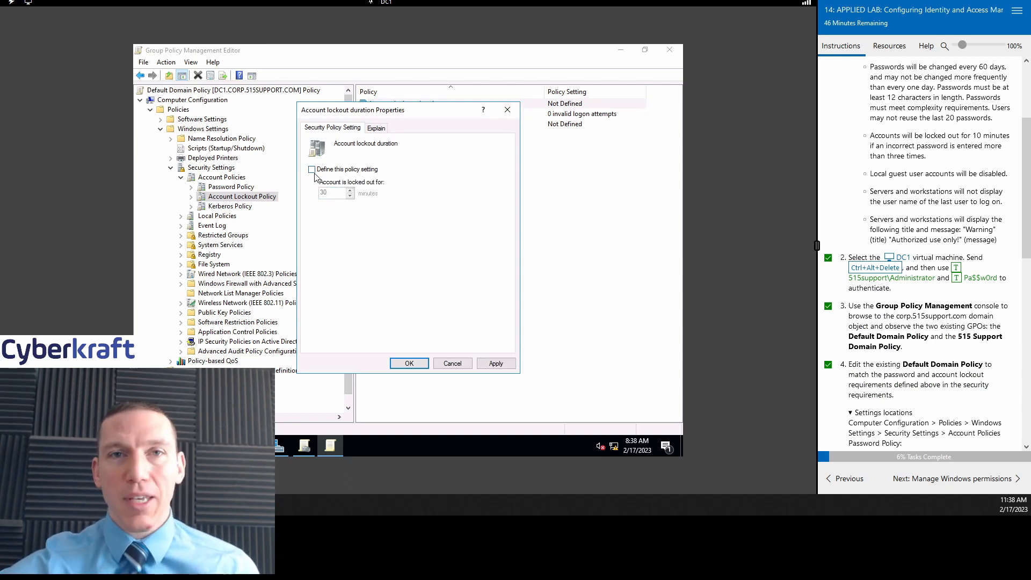
{"action": "left_click", "coordinate": [312, 170]}
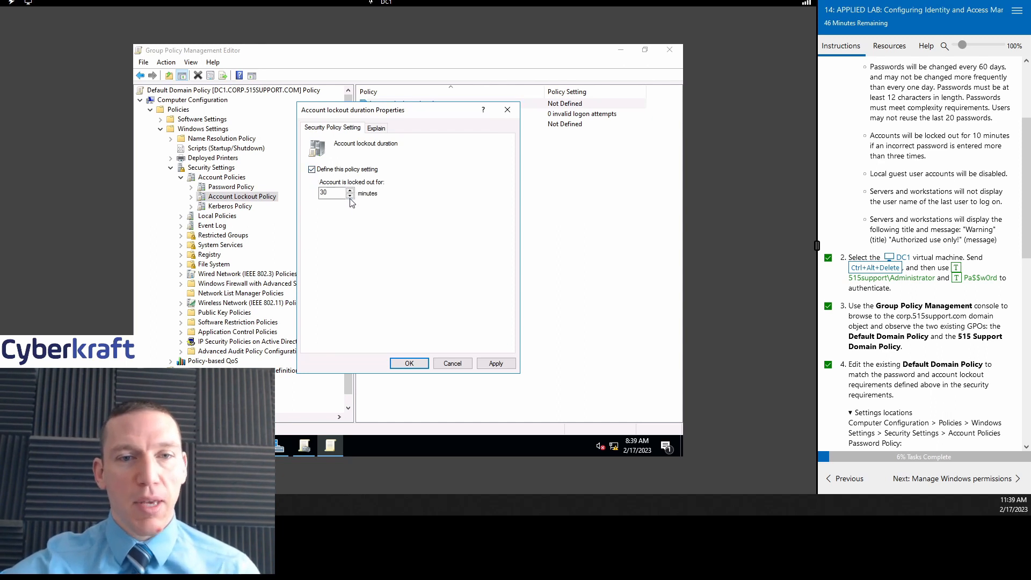
{"action": "double_click", "coordinate": [328, 192]}
{"action": "type", "text": "1"}
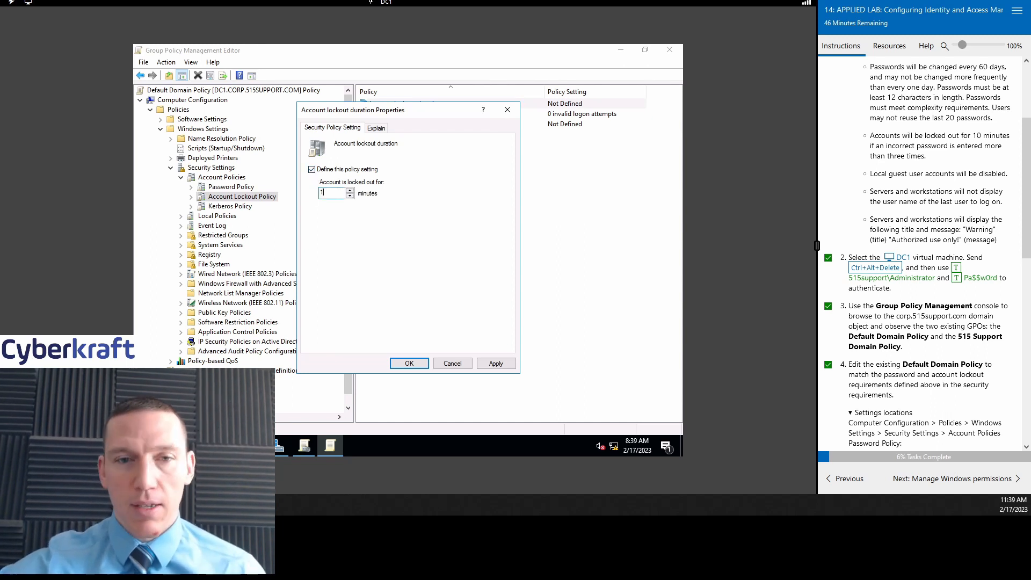
{"action": "left_click", "coordinate": [496, 364]}
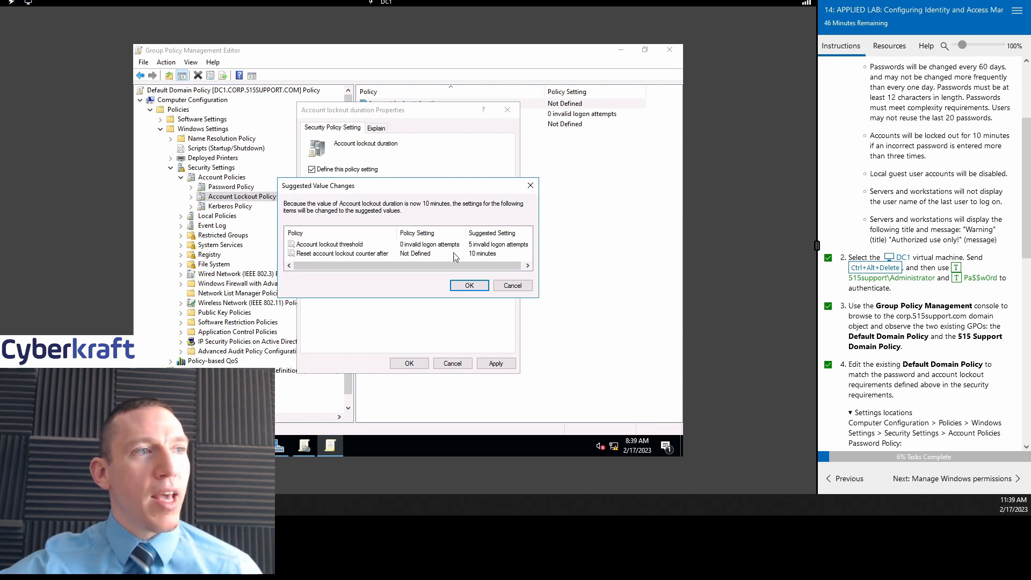
{"action": "left_click", "coordinate": [469, 285]}
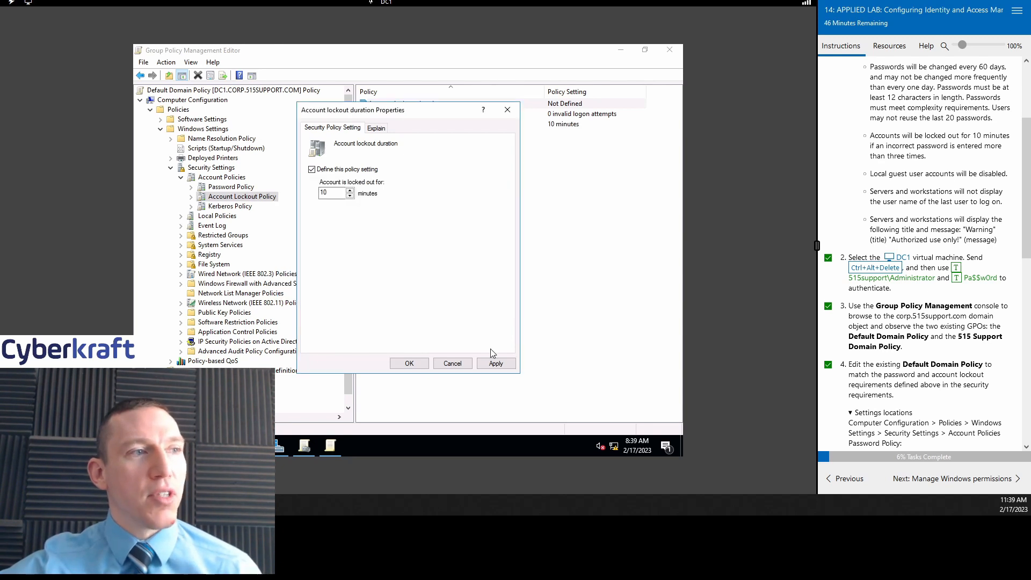
{"action": "left_click", "coordinate": [409, 364]}
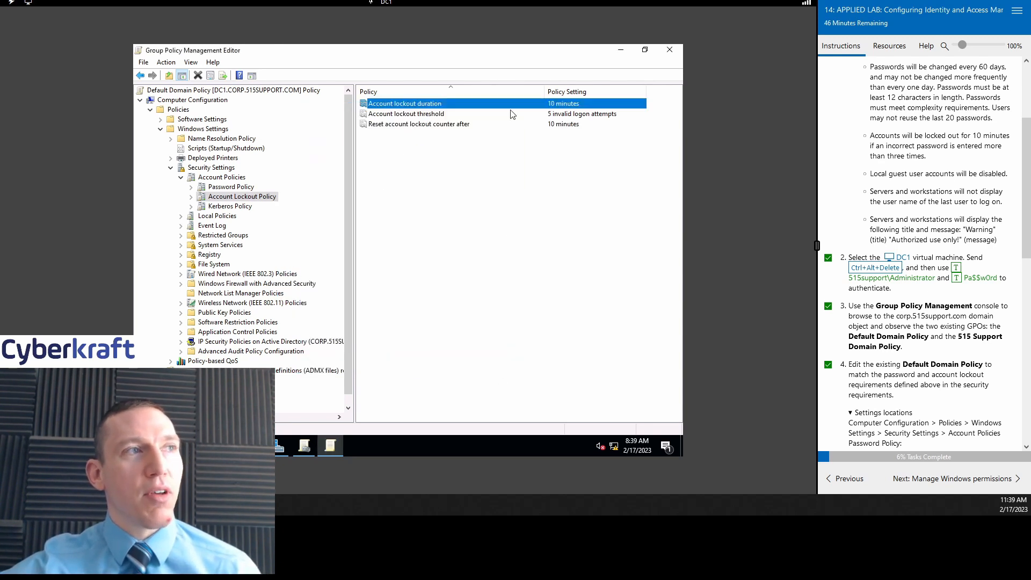
Step: Lower the Account lockout threshold to 3 invalid logon attempts and review the reset counter
{"action": "double_click", "coordinate": [475, 115]}
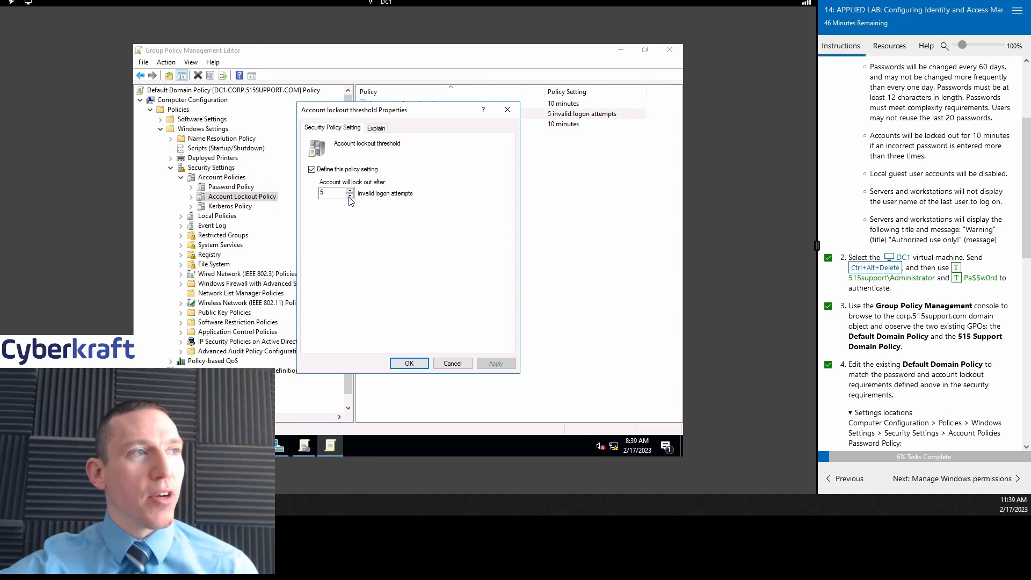
{"action": "left_click", "coordinate": [349, 197]}
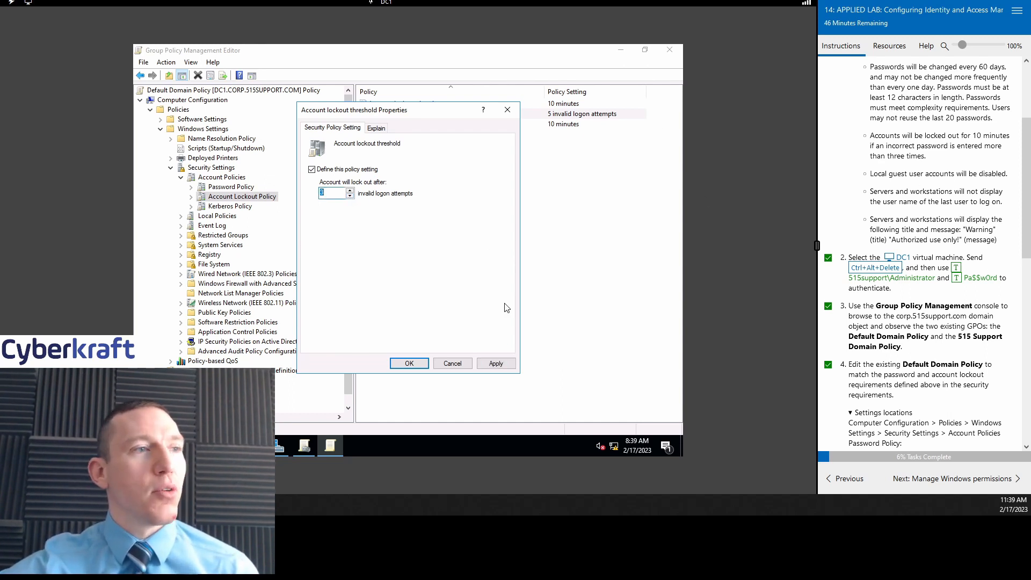
{"action": "left_click", "coordinate": [456, 360]}
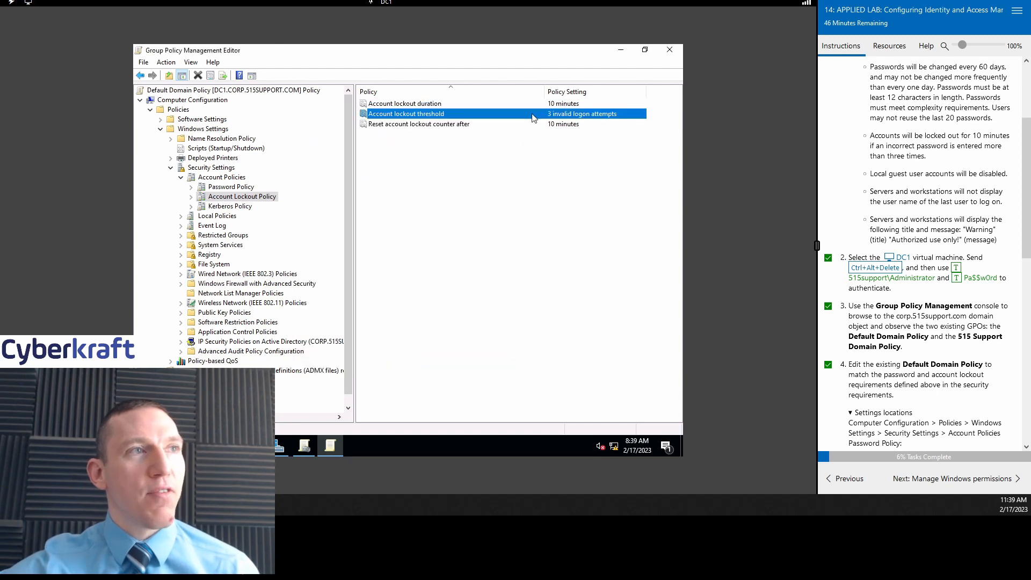
{"action": "left_click", "coordinate": [448, 125]}
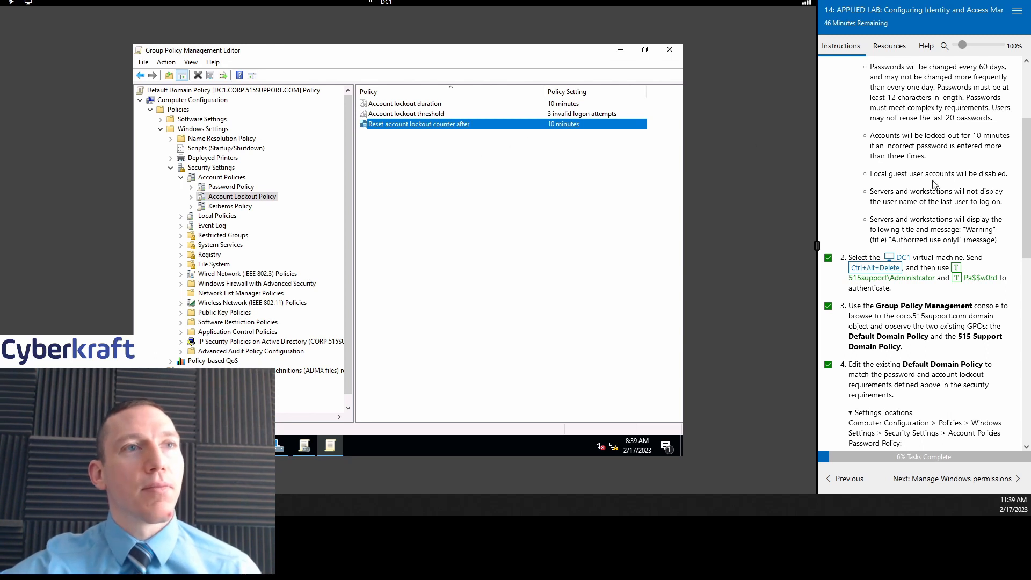
{"action": "scroll", "coordinate": [934, 184], "scroll_direction": "down", "scroll_amount": 1}
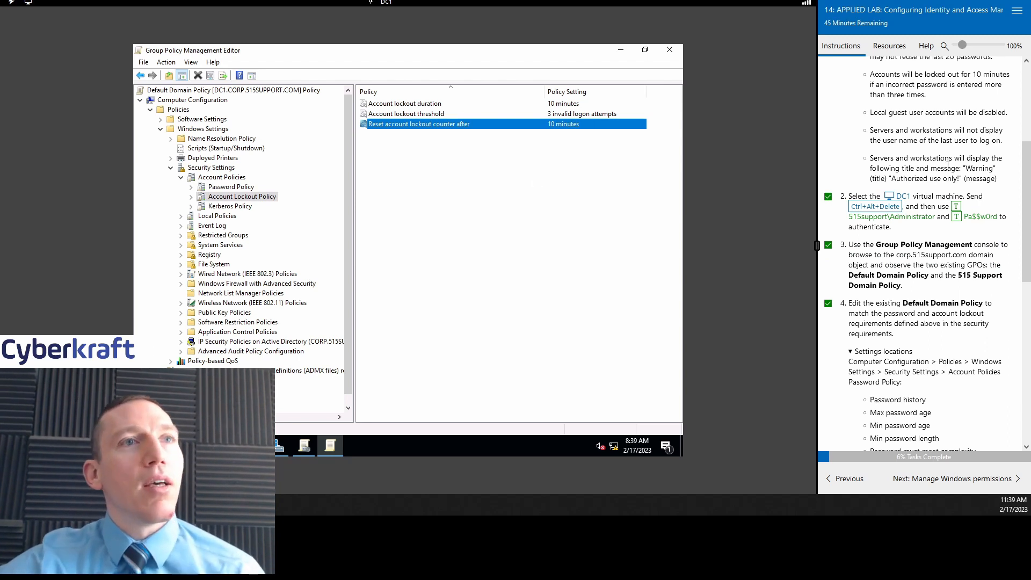
{"action": "scroll", "coordinate": [943, 137], "scroll_direction": "up", "scroll_amount": 1}
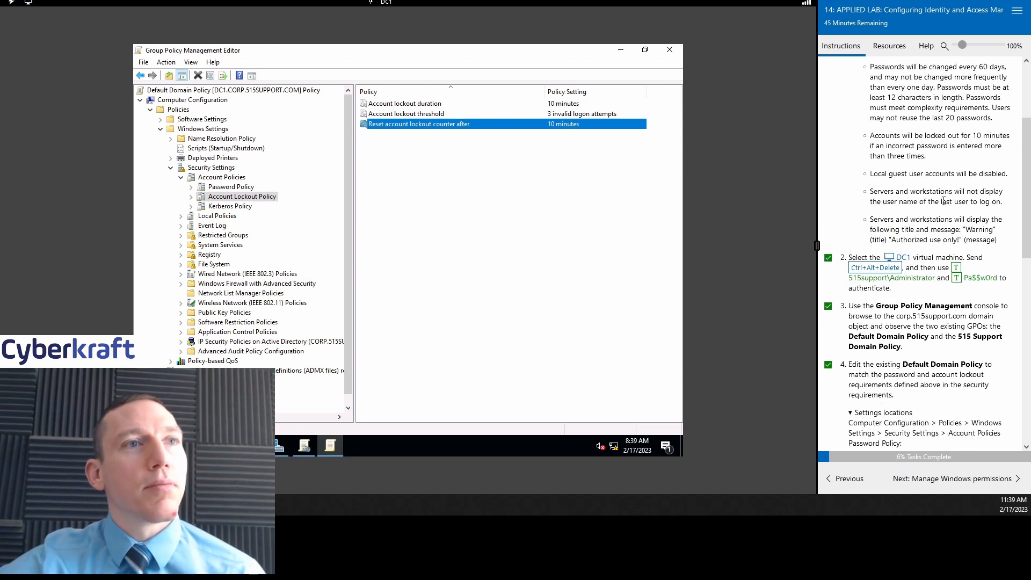
{"action": "scroll", "coordinate": [940, 202], "scroll_direction": "down", "scroll_amount": 1}
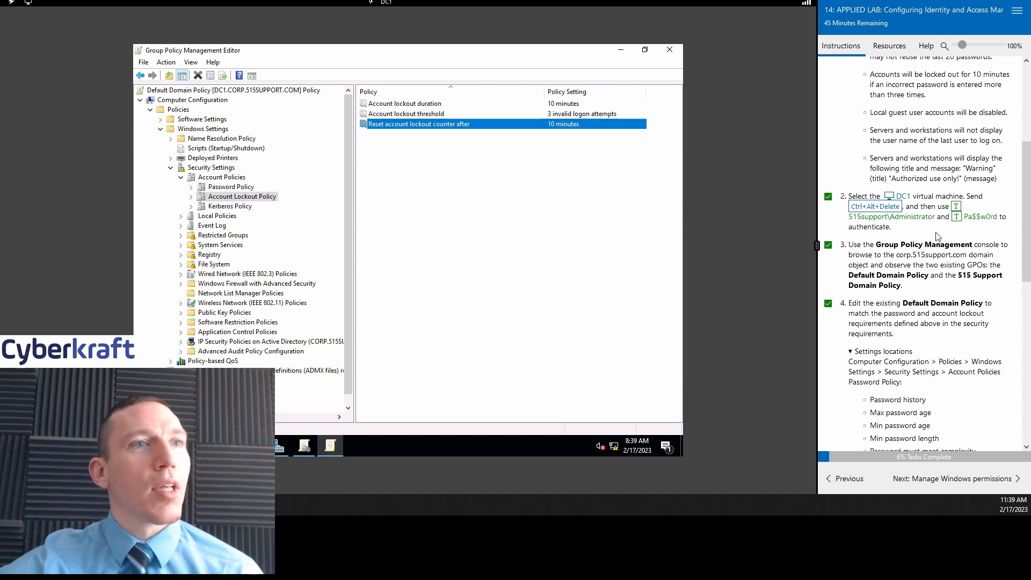
{"action": "scroll", "coordinate": [936, 236], "scroll_direction": "down", "scroll_amount": 4}
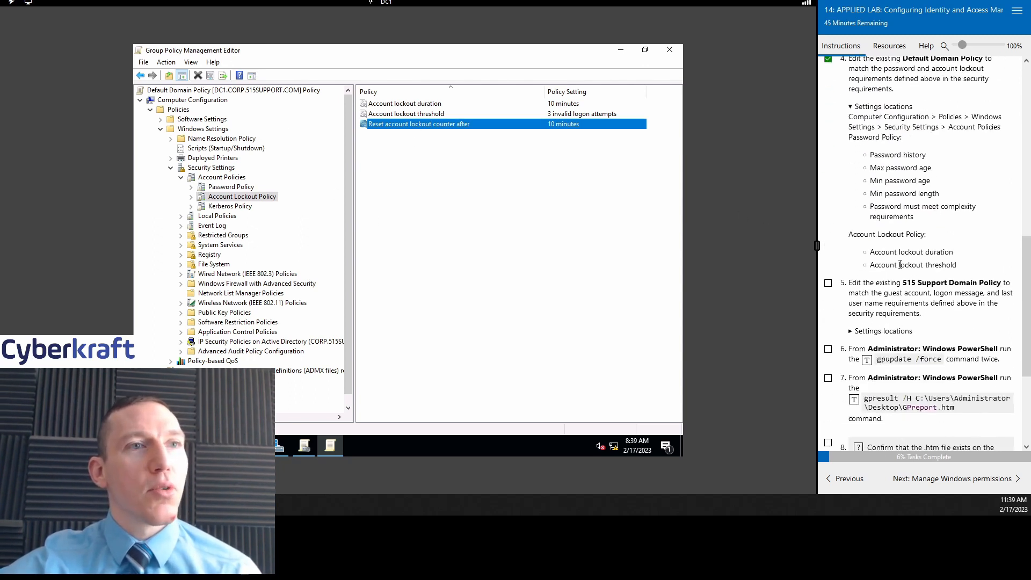
{"action": "scroll", "coordinate": [923, 257], "scroll_direction": "up", "scroll_amount": 2}
Step: Tick task 5 and expand its Settings locations listing the four Security Options policies
{"action": "scroll", "coordinate": [934, 249], "scroll_direction": "down", "scroll_amount": 3}
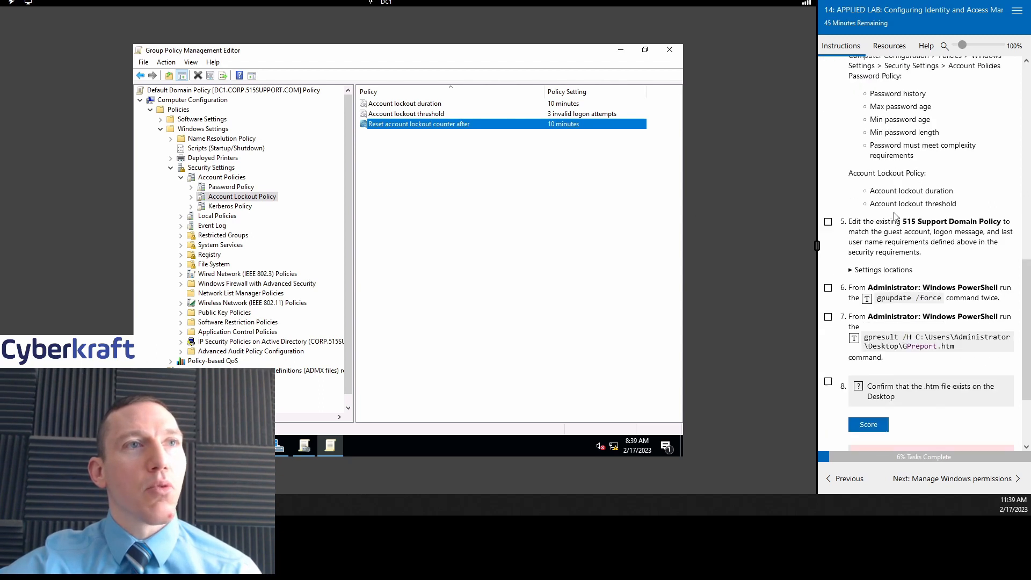
{"action": "scroll", "coordinate": [941, 242], "scroll_direction": "up", "scroll_amount": 2}
{"action": "scroll", "coordinate": [941, 243], "scroll_direction": "up", "scroll_amount": 8}
{"action": "scroll", "coordinate": [944, 250], "scroll_direction": "down", "scroll_amount": 2}
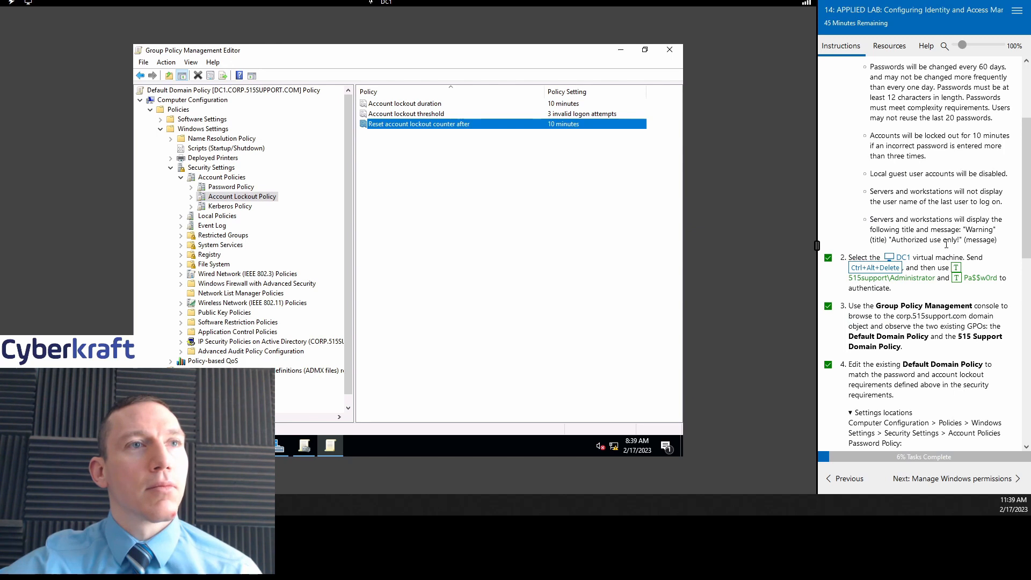
{"action": "scroll", "coordinate": [946, 244], "scroll_direction": "down", "scroll_amount": 7}
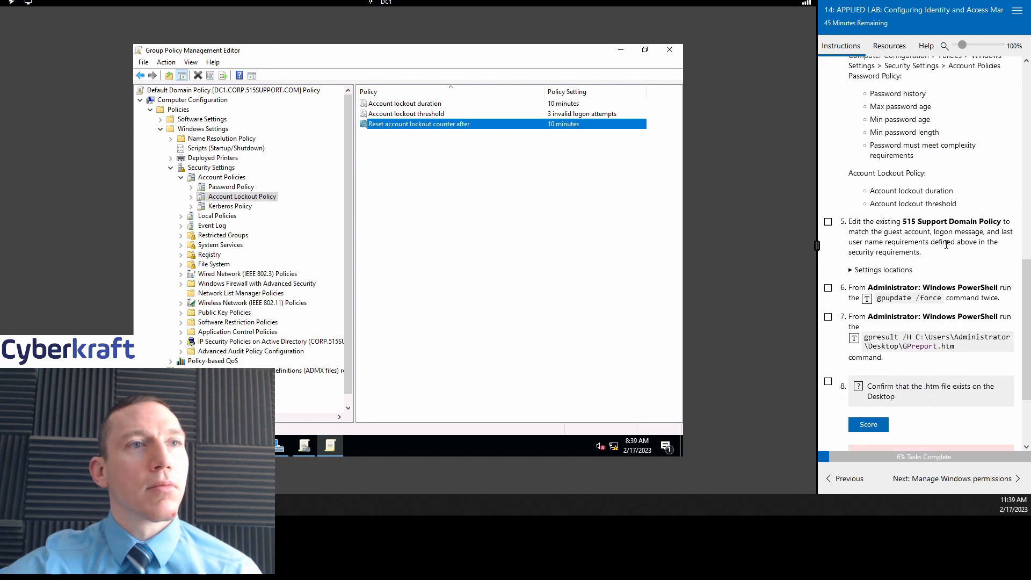
{"action": "left_click", "coordinate": [828, 222]}
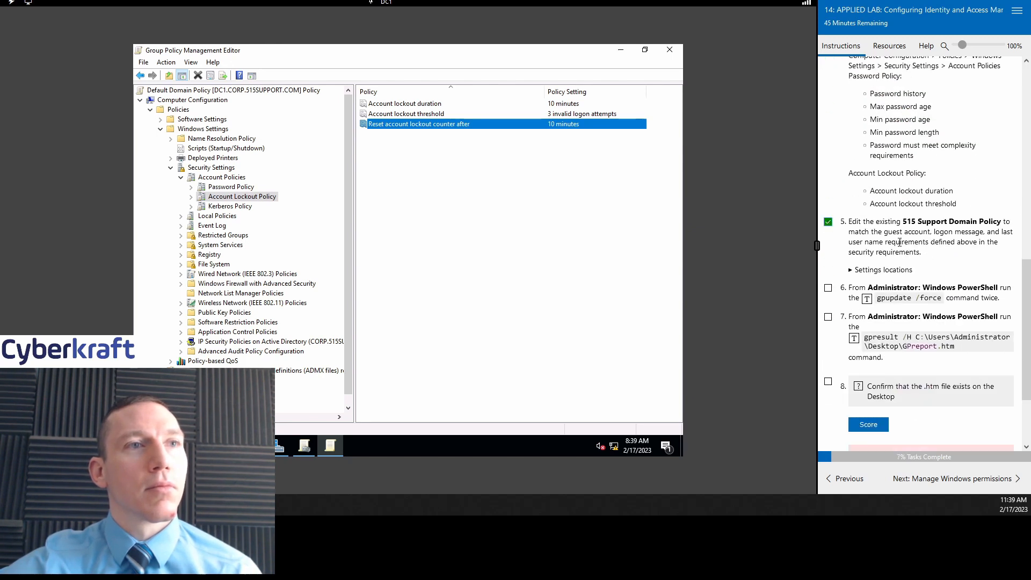
{"action": "scroll", "coordinate": [840, 220], "scroll_direction": "down", "scroll_amount": 2}
{"action": "left_click", "coordinate": [856, 210]}
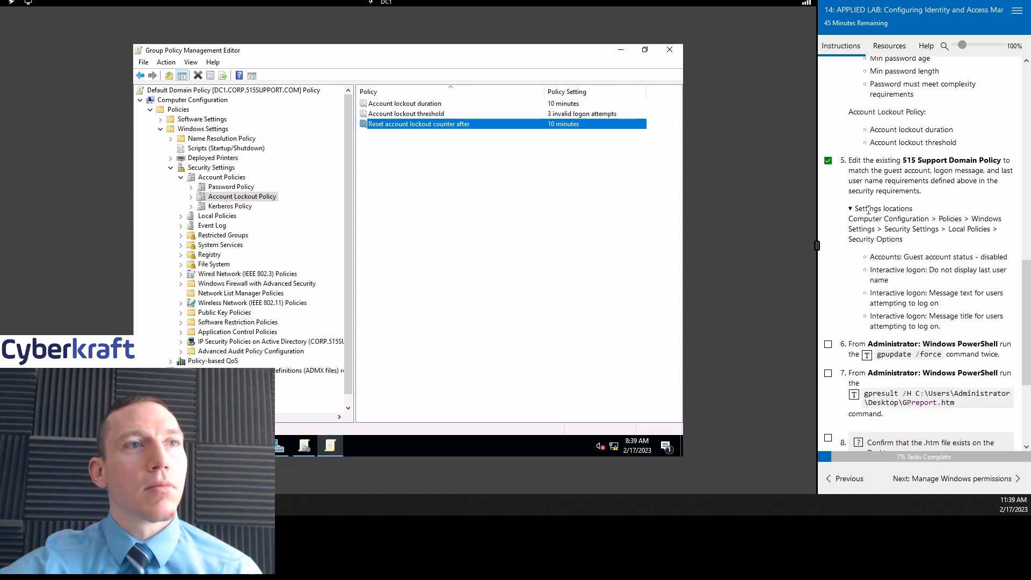
{"action": "scroll", "coordinate": [932, 203], "scroll_direction": "down", "scroll_amount": 1}
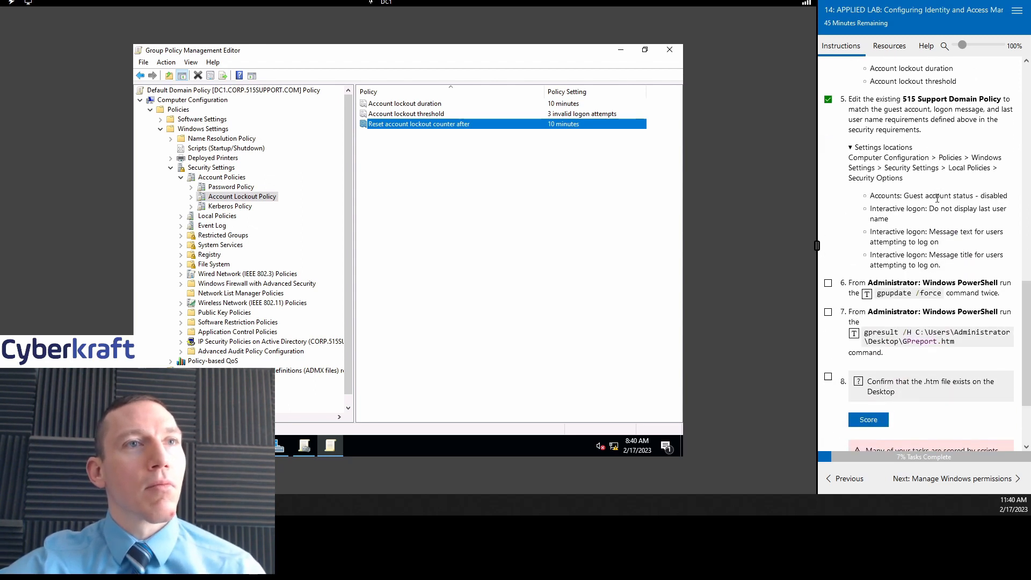
Step: Collapse Account Policies and list Local Policies > Security Options
{"action": "left_click", "coordinate": [182, 178]}
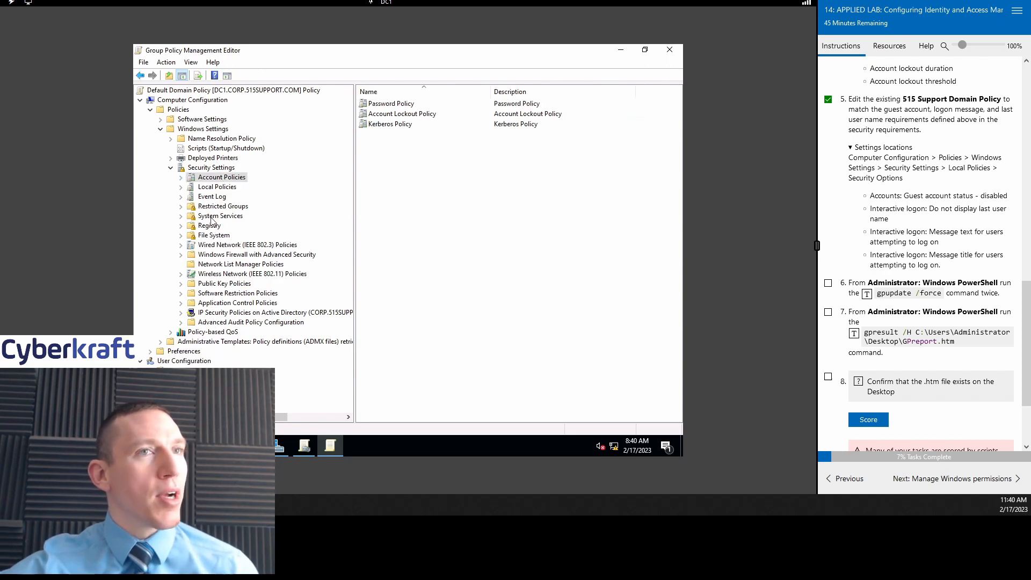
{"action": "left_click", "coordinate": [181, 187]}
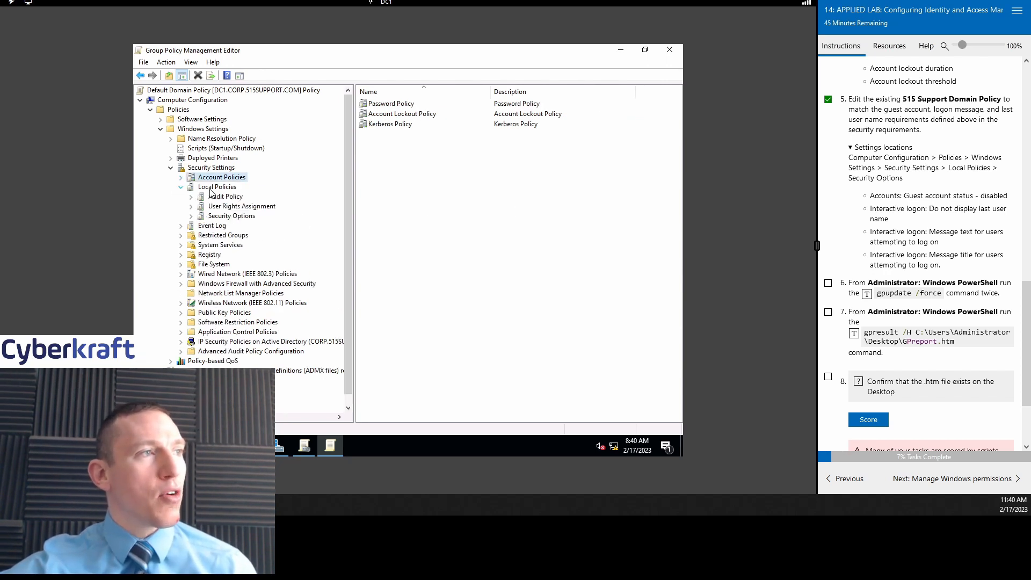
{"action": "left_click", "coordinate": [231, 216]}
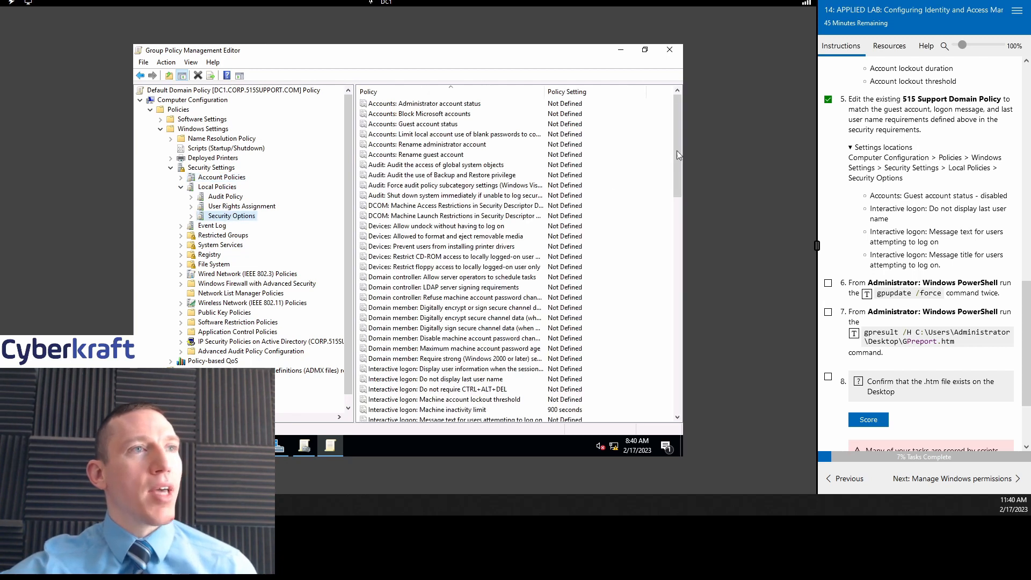
{"action": "left_click_drag", "start_coordinate": [678, 150], "coordinate": [658, 122]}
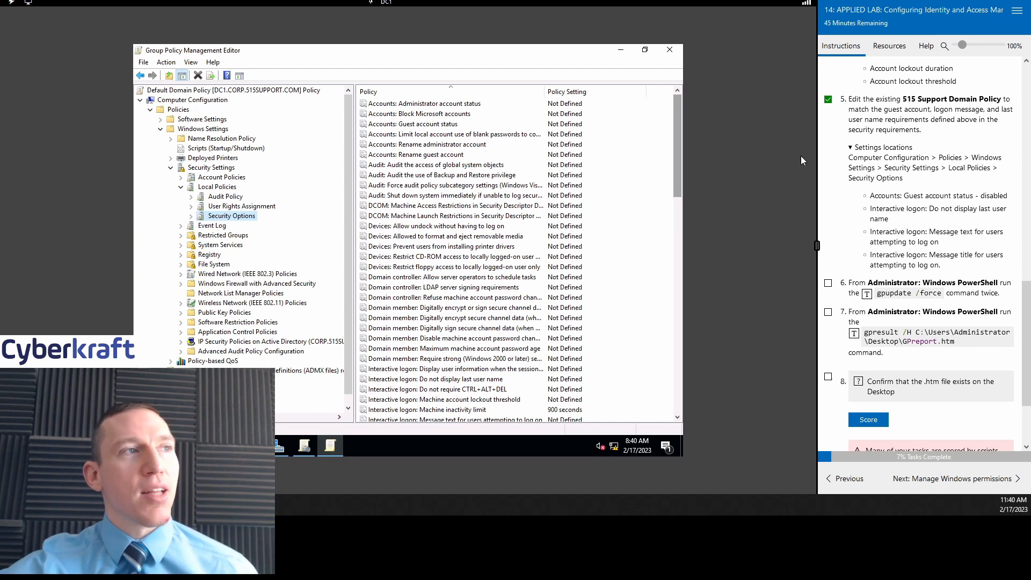
Step: Define Accounts: Guest account status as Disabled
{"action": "double_click", "coordinate": [438, 126]}
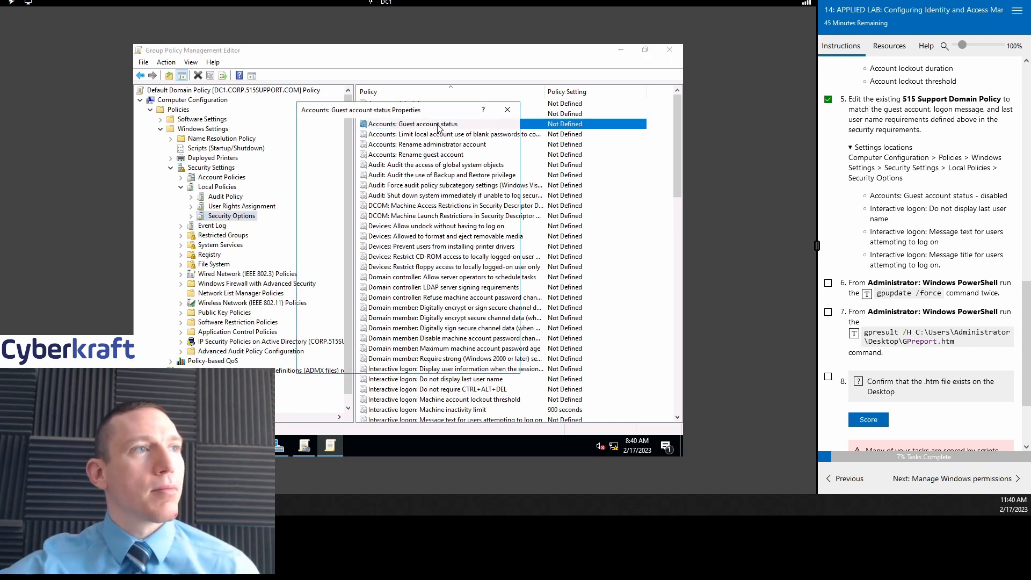
{"action": "left_click", "coordinate": [311, 168]}
{"action": "left_click", "coordinate": [321, 194]}
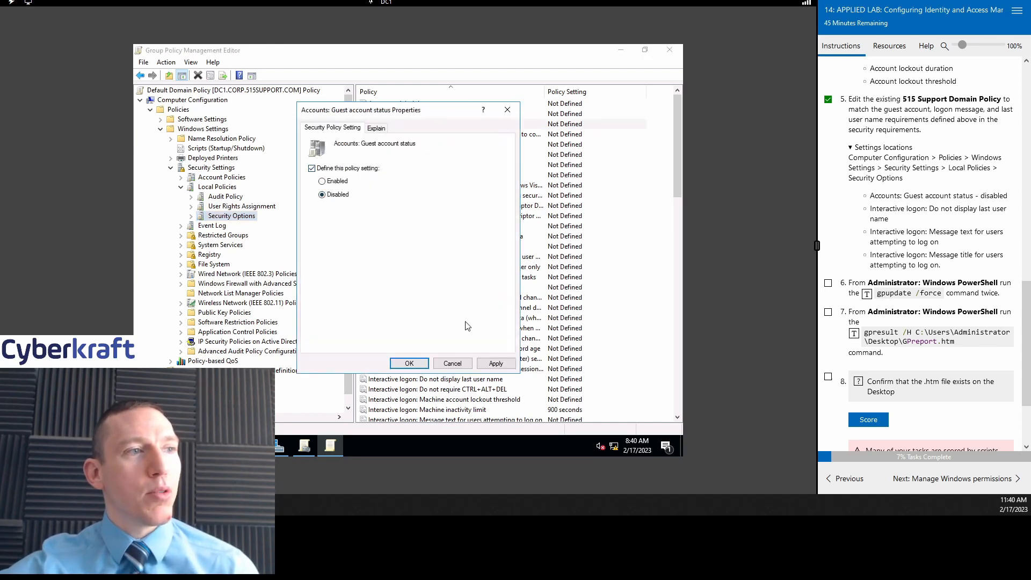
{"action": "left_click", "coordinate": [409, 363]}
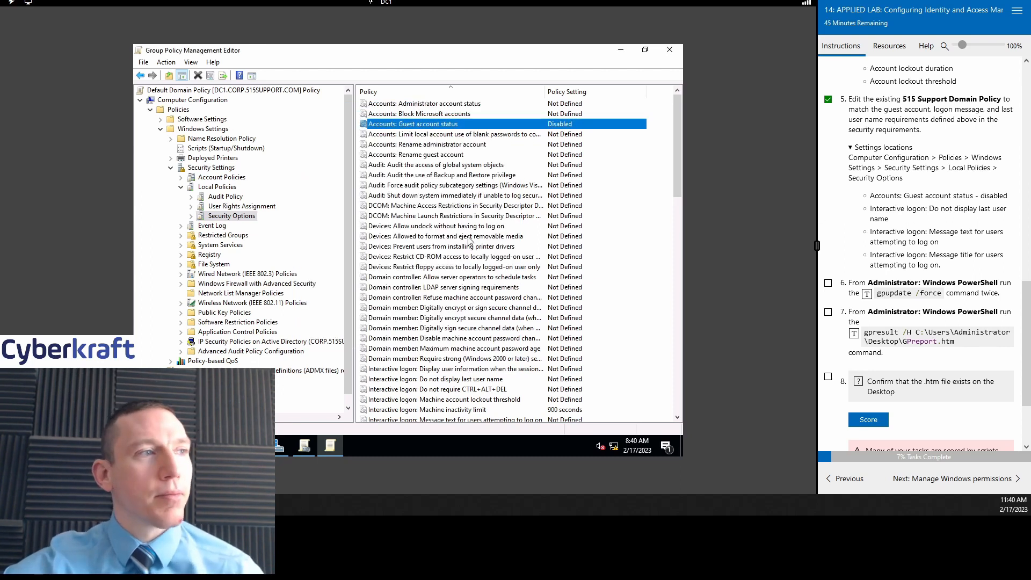
{"action": "scroll", "coordinate": [468, 239], "scroll_direction": "down", "scroll_amount": 20}
{"action": "scroll", "coordinate": [469, 240], "scroll_direction": "up", "scroll_amount": 17}
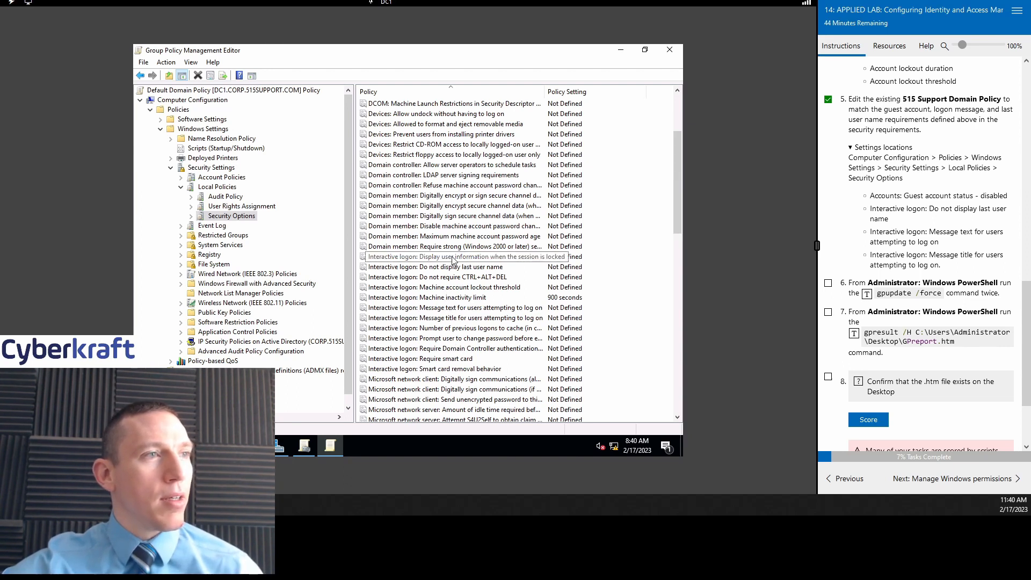
Step: Define 'Interactive logon: Do not display last user name' as Enabled and apply it
{"action": "double_click", "coordinate": [494, 259]}
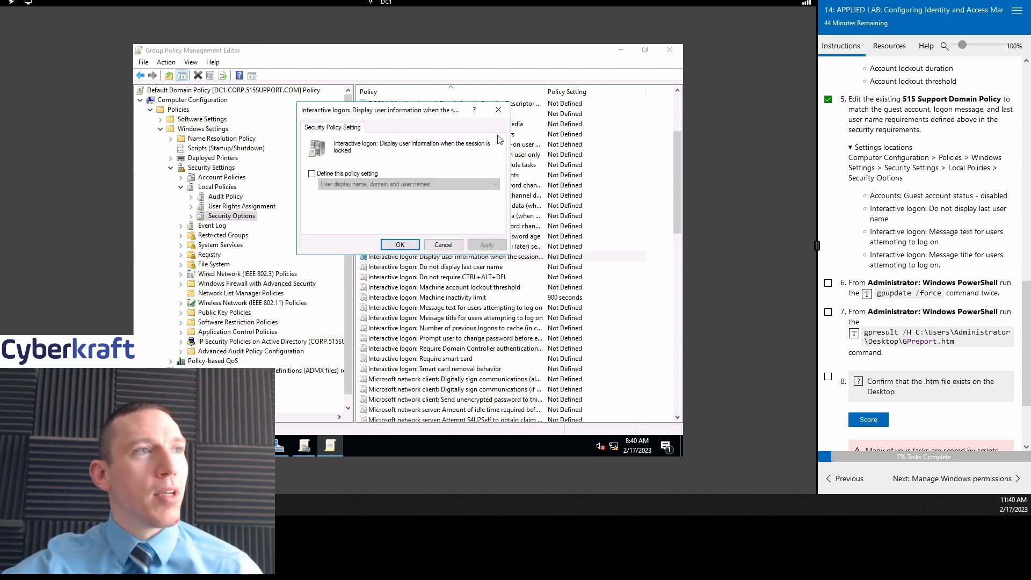
{"action": "left_click", "coordinate": [497, 109]}
{"action": "double_click", "coordinate": [454, 269]}
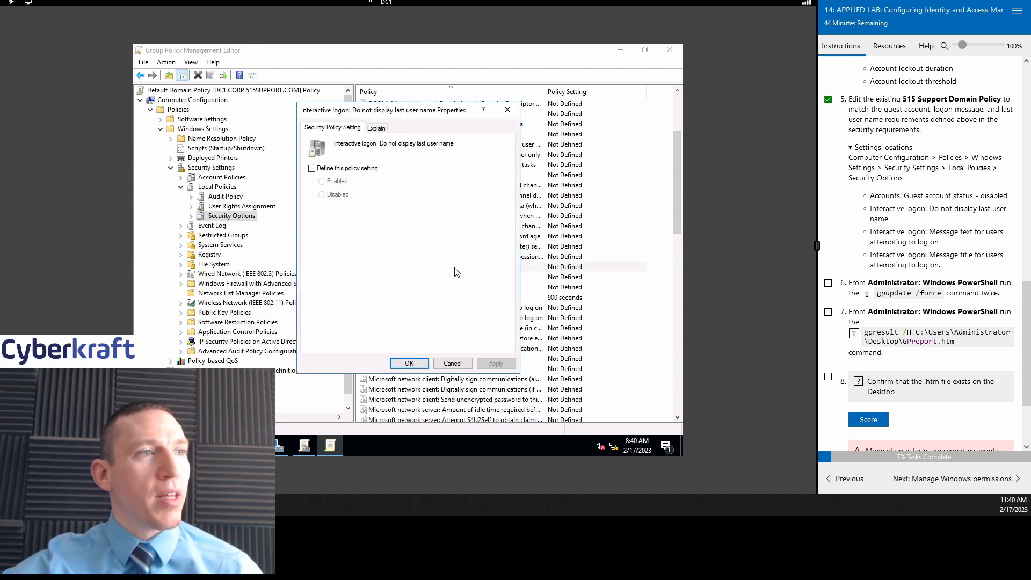
{"action": "left_click", "coordinate": [324, 169]}
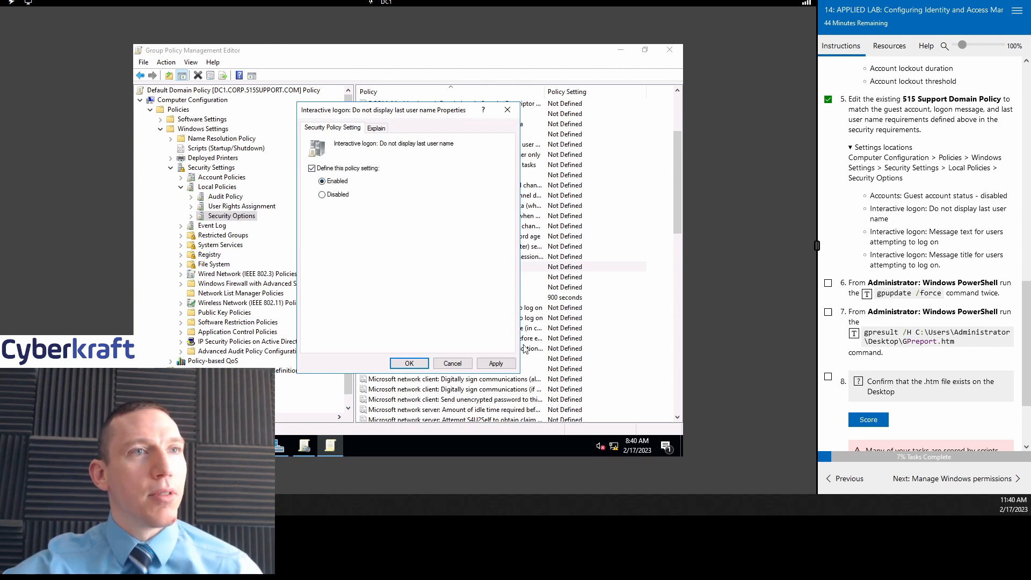
{"action": "left_click", "coordinate": [496, 363]}
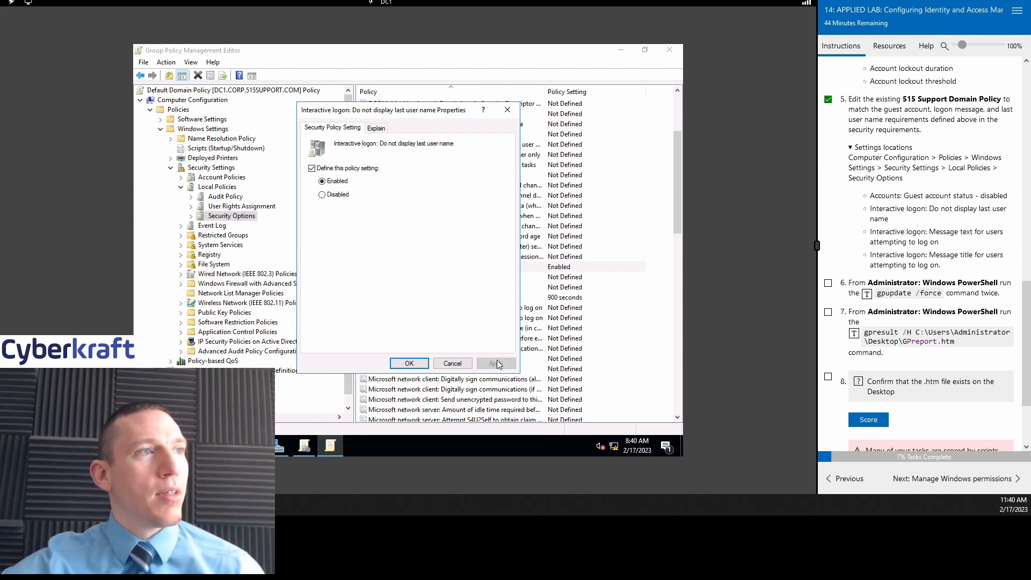
{"action": "left_click", "coordinate": [409, 364]}
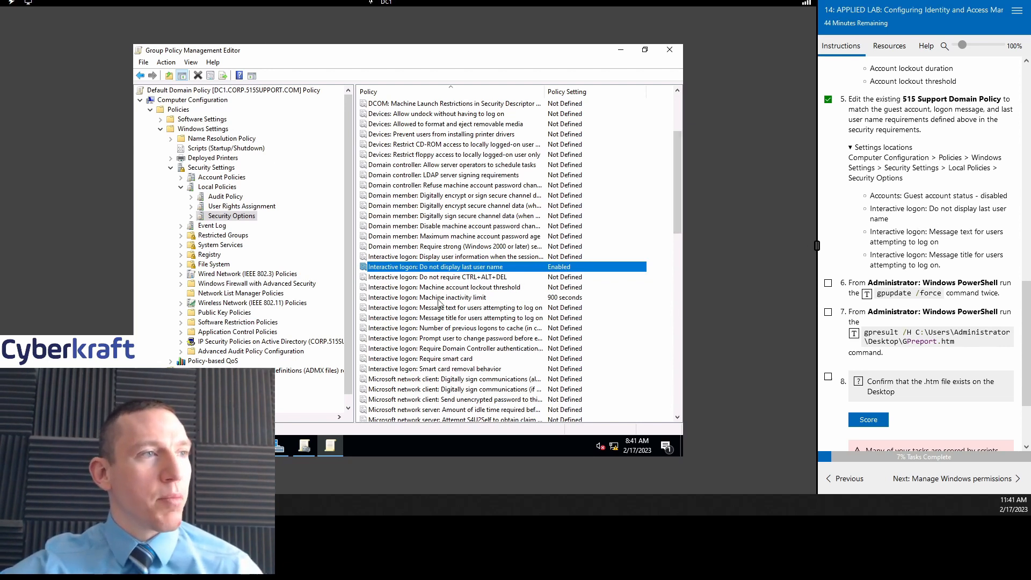
Step: Open Interactive logon: Message text, enable Define, and copy the warning text from the lab instructions
{"action": "left_click", "coordinate": [497, 311]}
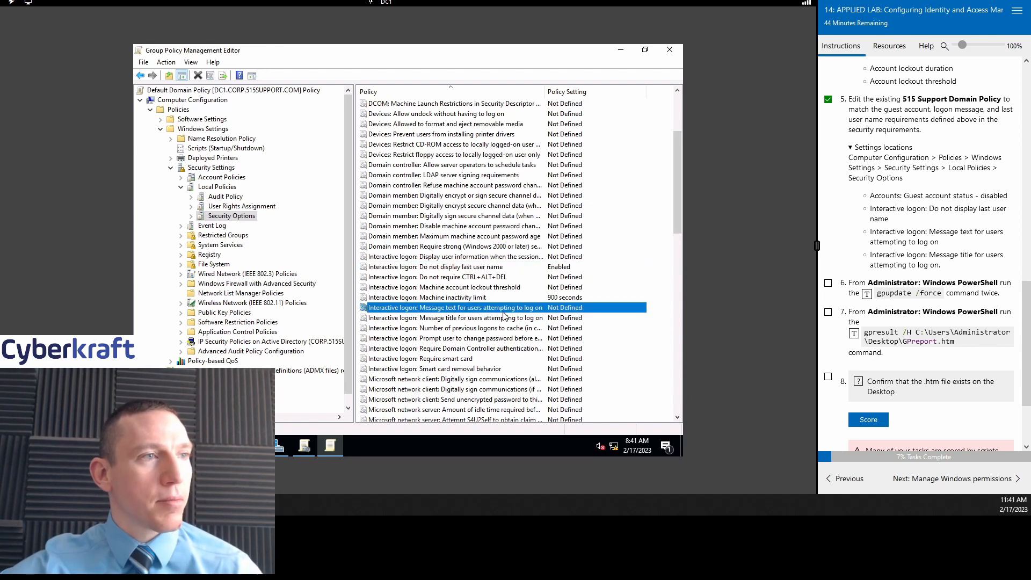
{"action": "double_click", "coordinate": [497, 310]}
{"action": "left_click", "coordinate": [311, 174]}
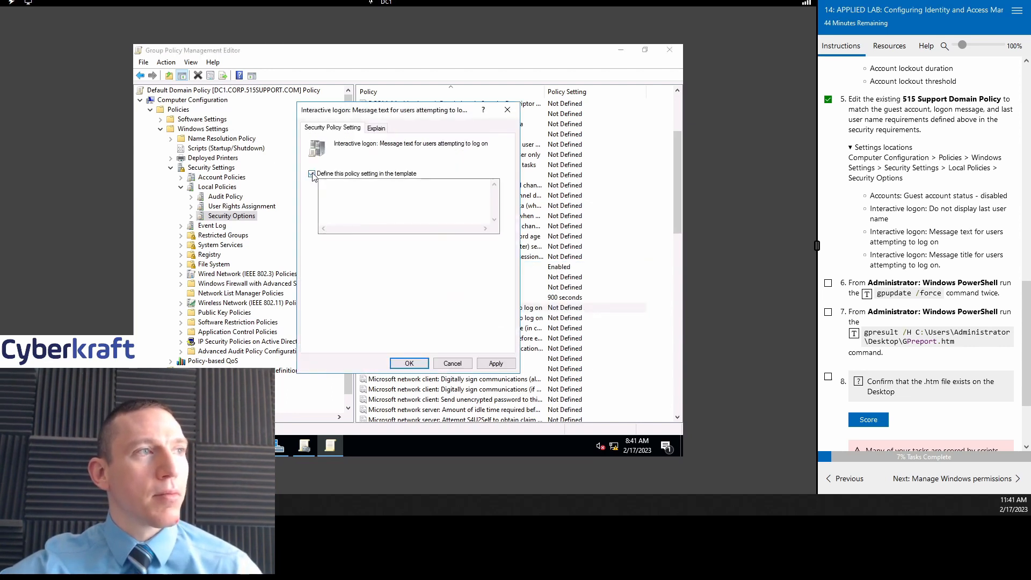
{"action": "left_click", "coordinate": [361, 188]}
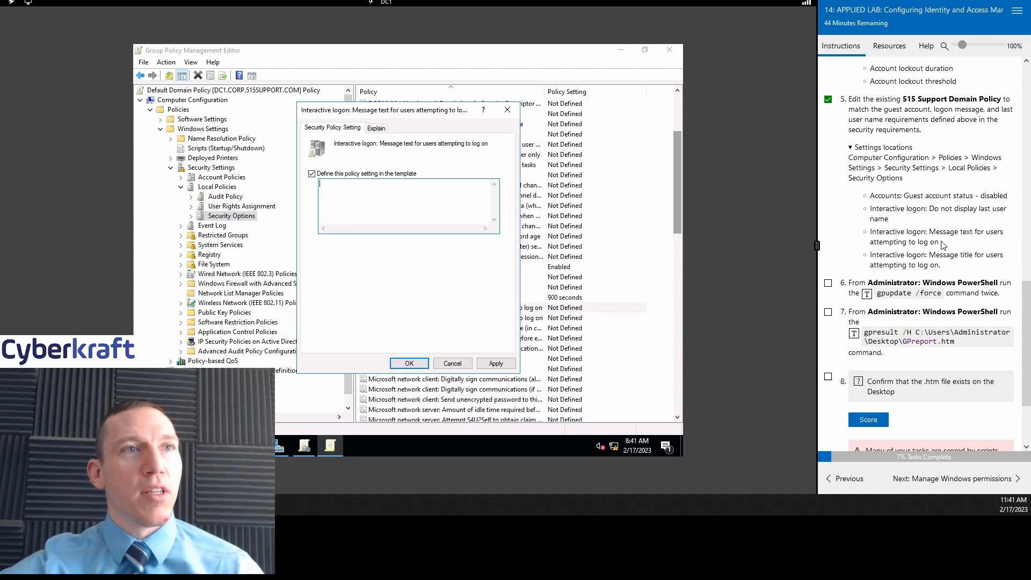
{"action": "scroll", "coordinate": [961, 247], "scroll_direction": "up", "scroll_amount": 7}
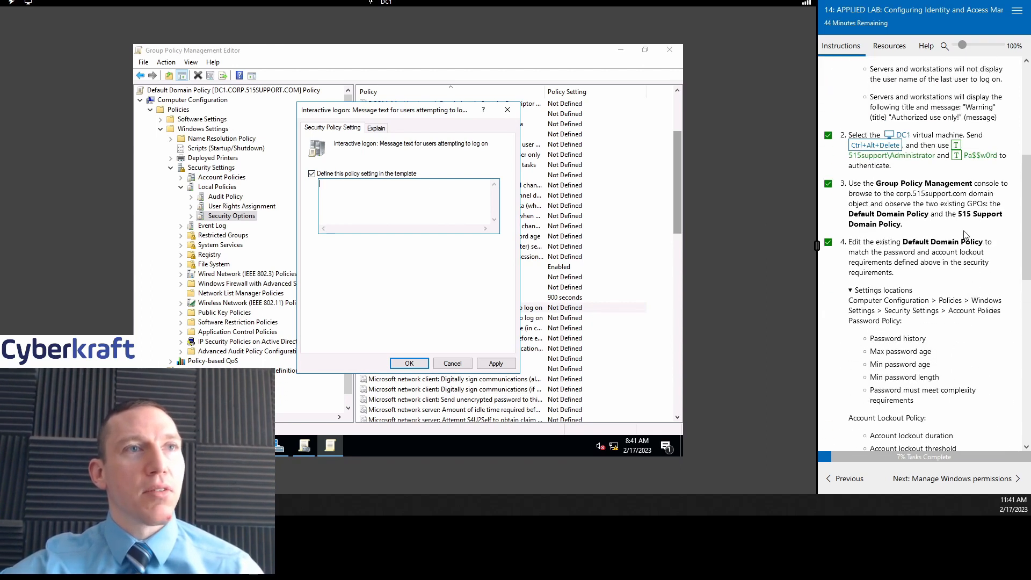
{"action": "scroll", "coordinate": [964, 237], "scroll_direction": "down", "scroll_amount": 8}
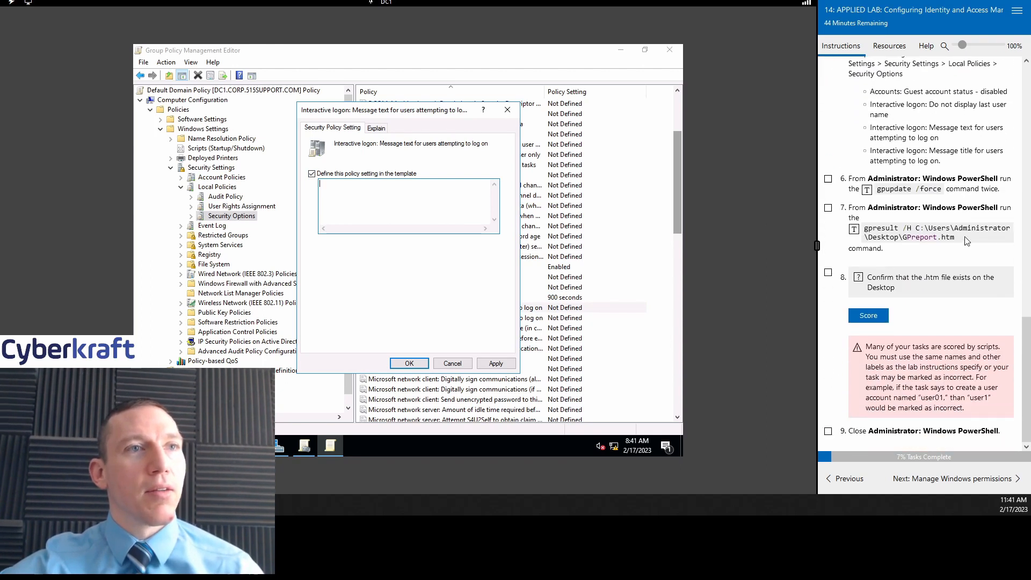
{"action": "scroll", "coordinate": [967, 245], "scroll_direction": "up", "scroll_amount": 9}
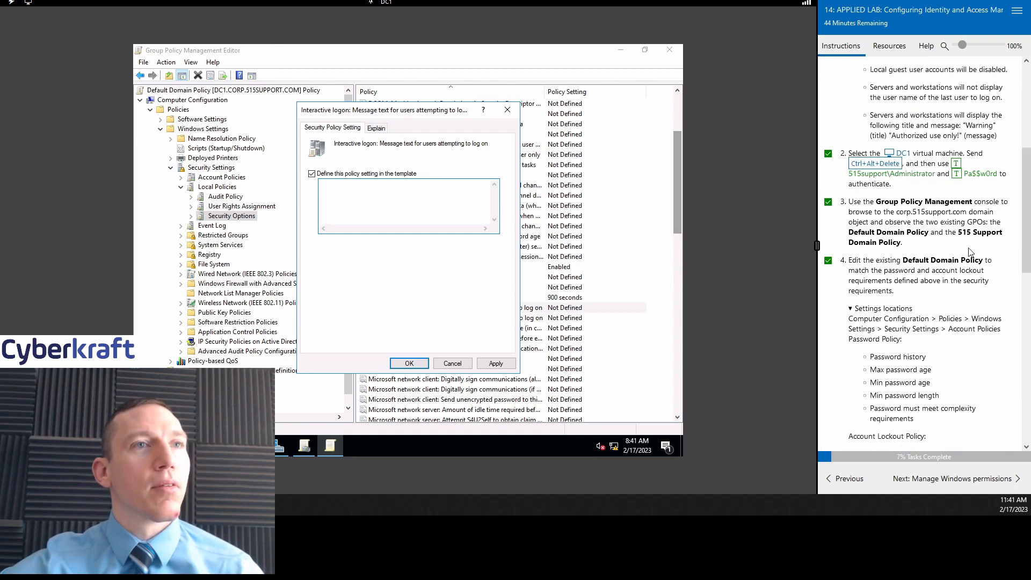
{"action": "scroll", "coordinate": [969, 247], "scroll_direction": "up", "scroll_amount": 1}
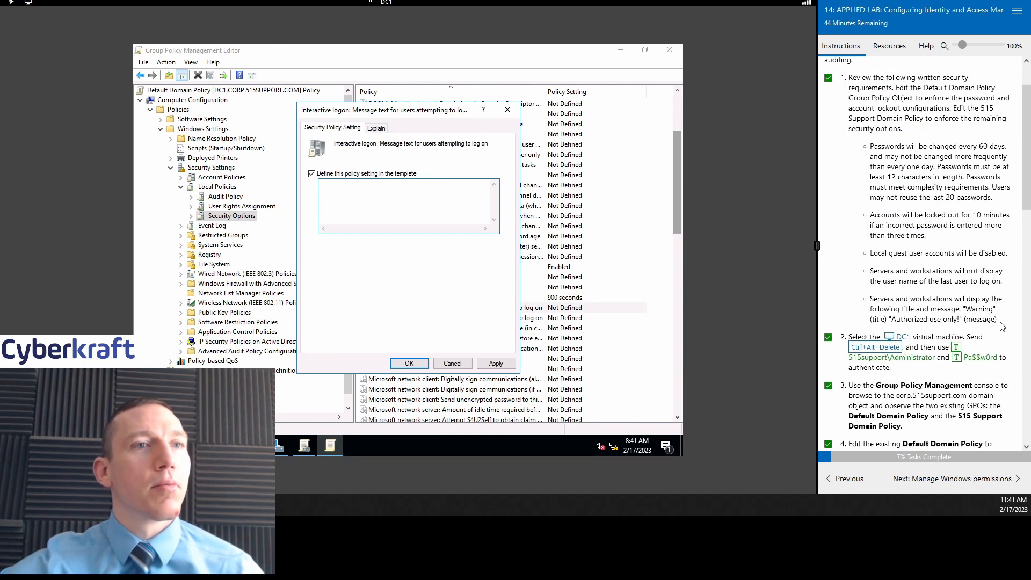
{"action": "left_click_drag", "start_coordinate": [997, 320], "coordinate": [964, 310]}
{"action": "right_click", "coordinate": [967, 309]}
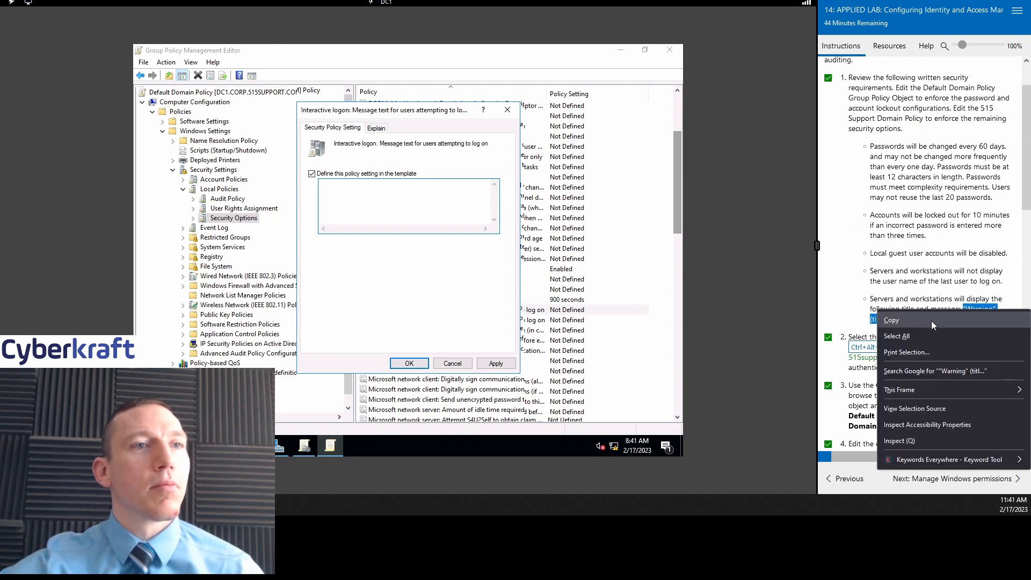
{"action": "left_click", "coordinate": [931, 320]}
{"action": "left_click", "coordinate": [377, 189]}
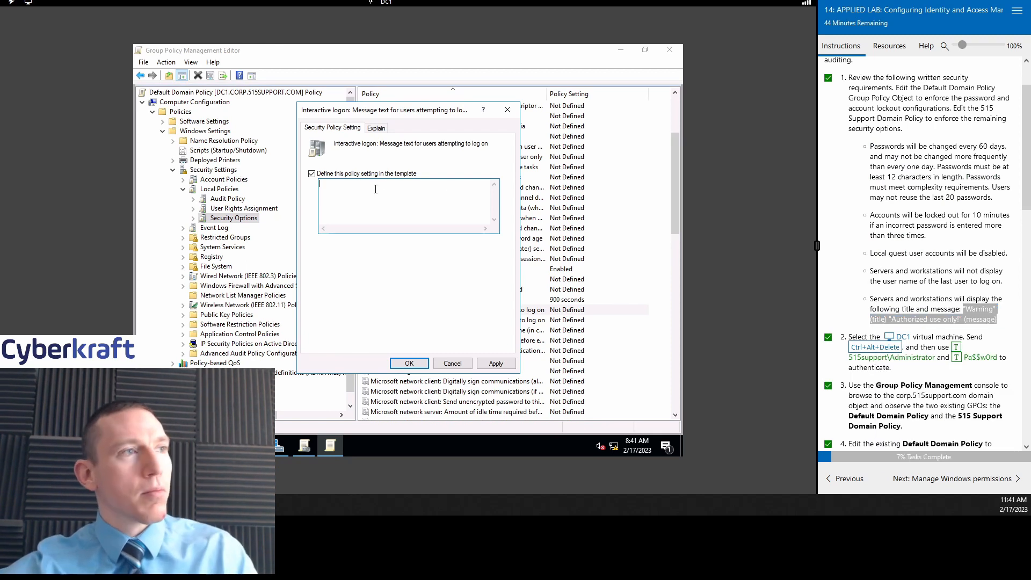
{"action": "right_click", "coordinate": [374, 192]}
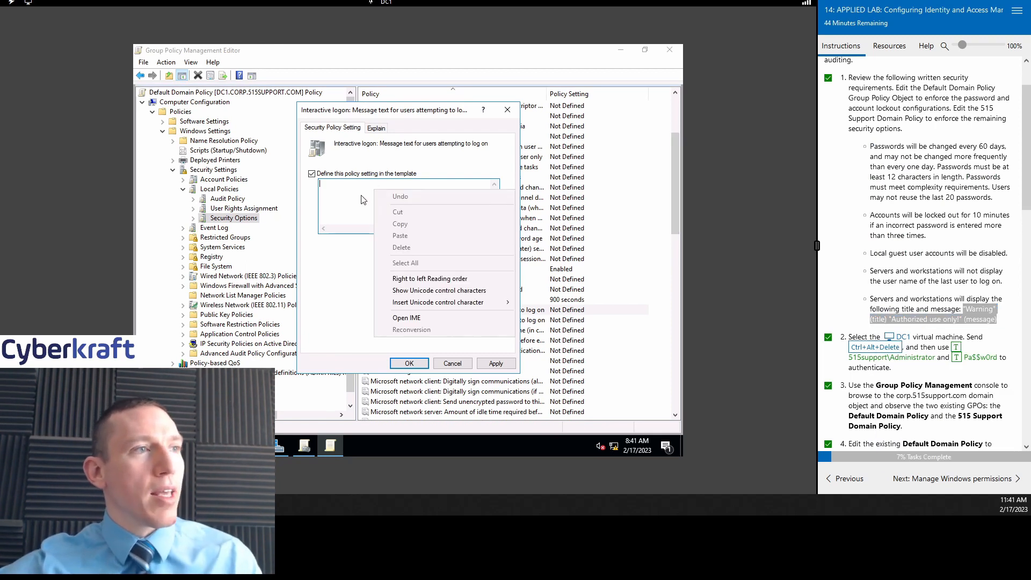
{"action": "left_click", "coordinate": [362, 194]}
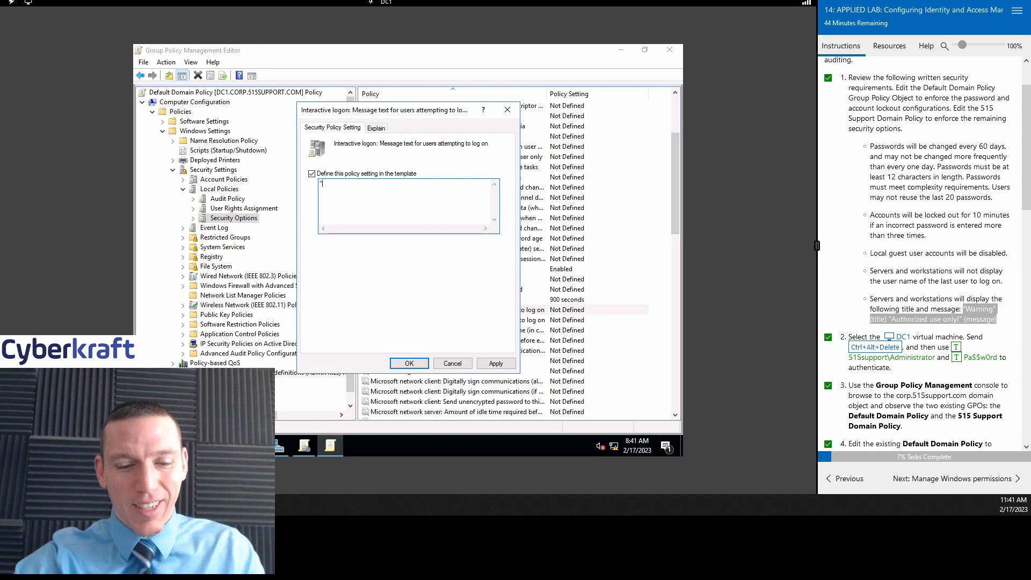
Step: Type the 'Warning User! "Authorized...' self-destruct warning message and apply it
{"action": "type", "text": "\"Warning"}
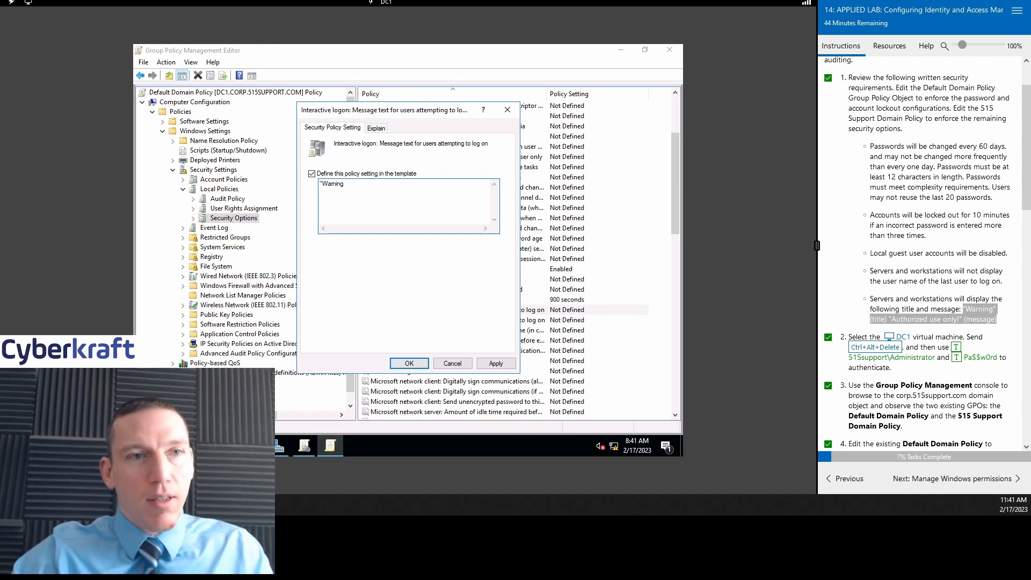
{"action": "type", "text": "\""}
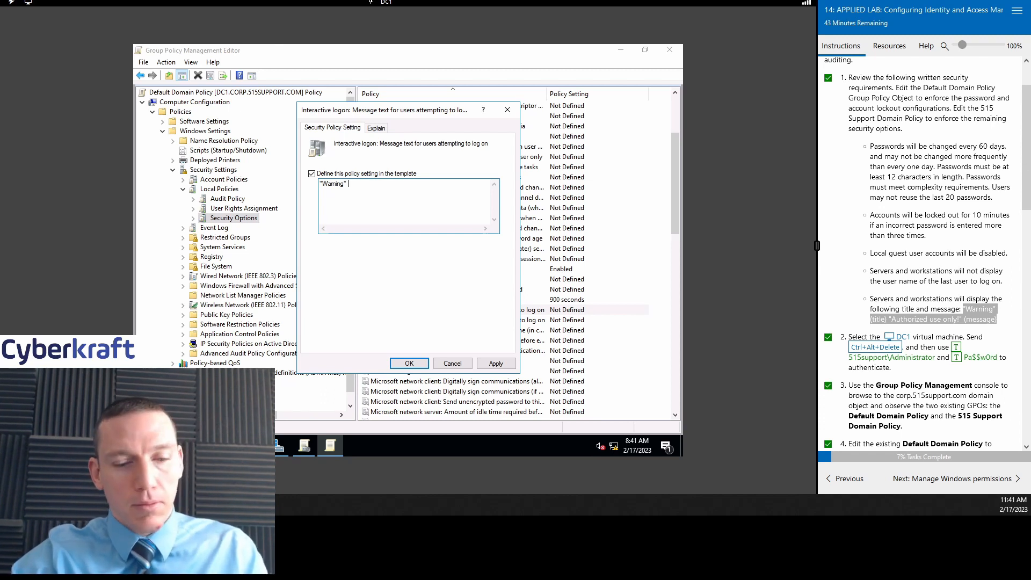
{"action": "type", "text": "U"}
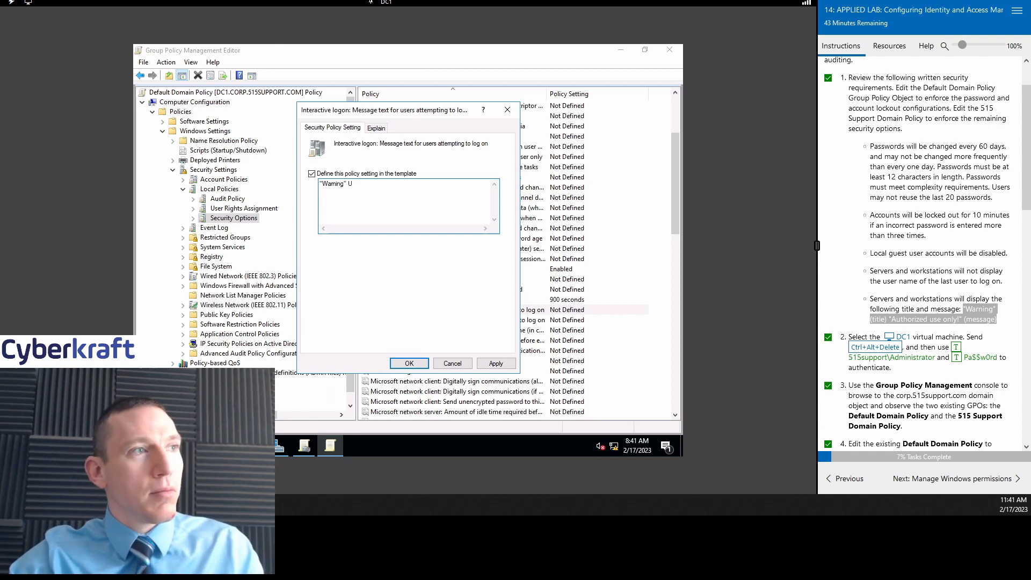
{"action": "type", "text": "ser"}
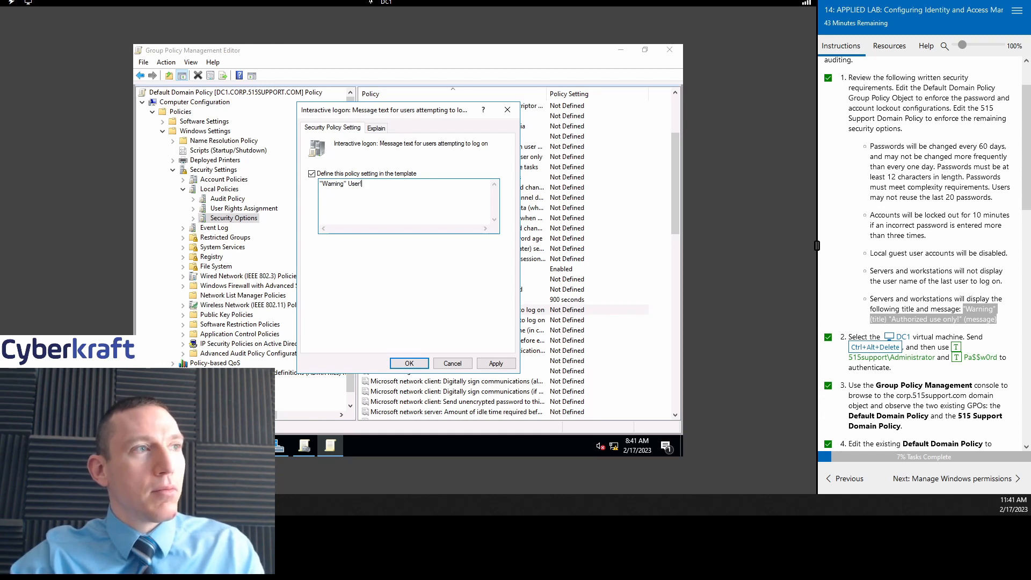
{"action": "type", "text": "! "}
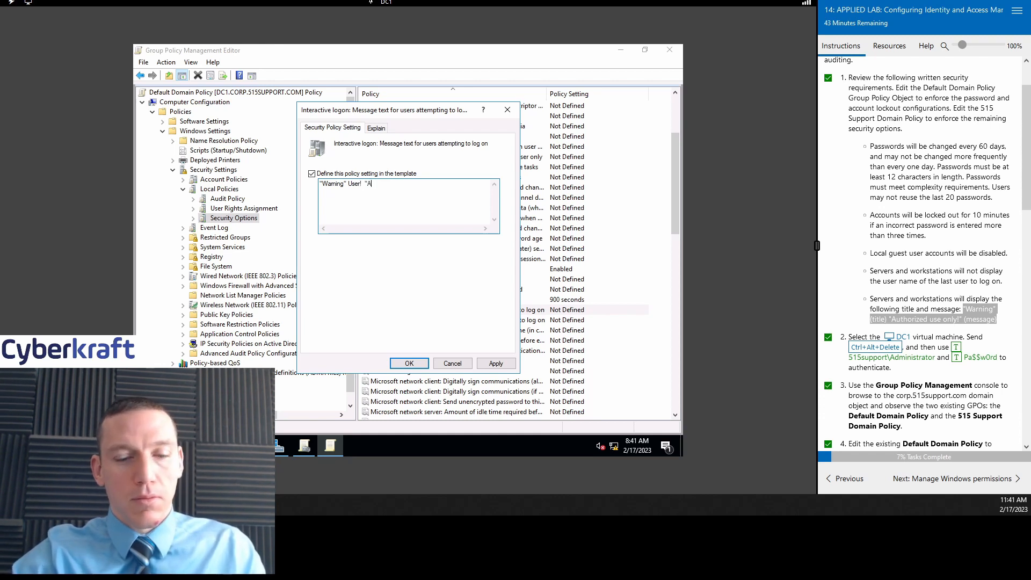
{"action": "type", "text": " \"Authorized Use Only!"}
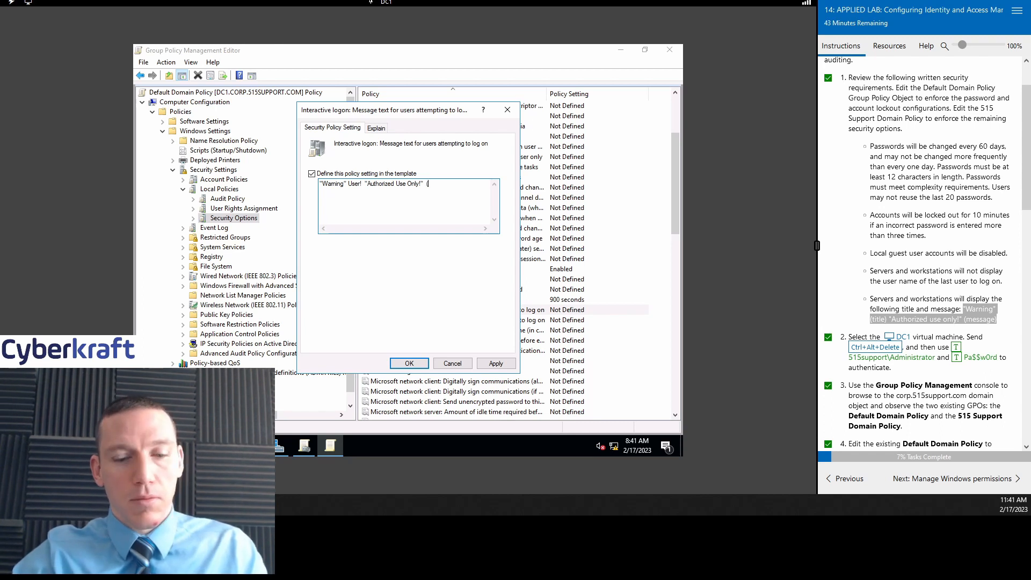
{"action": "type", "text": "You"}
{"action": "key", "text": "BackSpace"}
{"action": "key", "text": "BackSpace"}
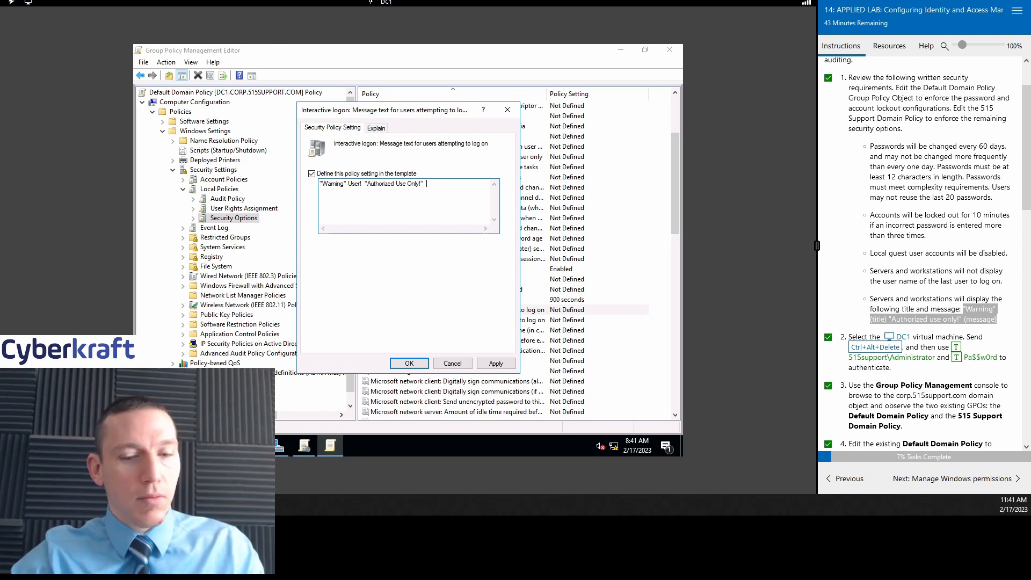
{"action": "type", "text": "Use this c"}
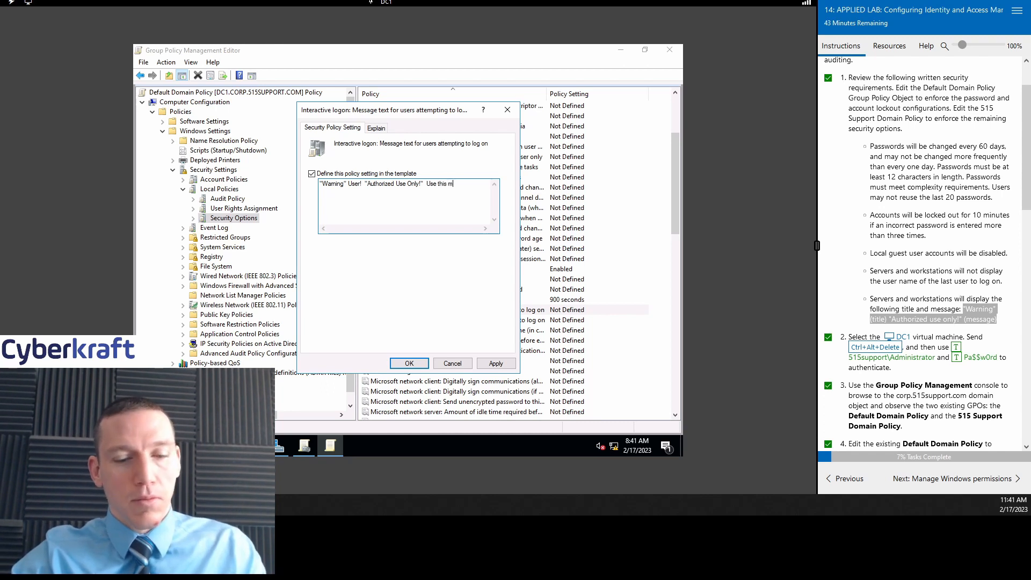
{"action": "type", "text": "achine at your "}
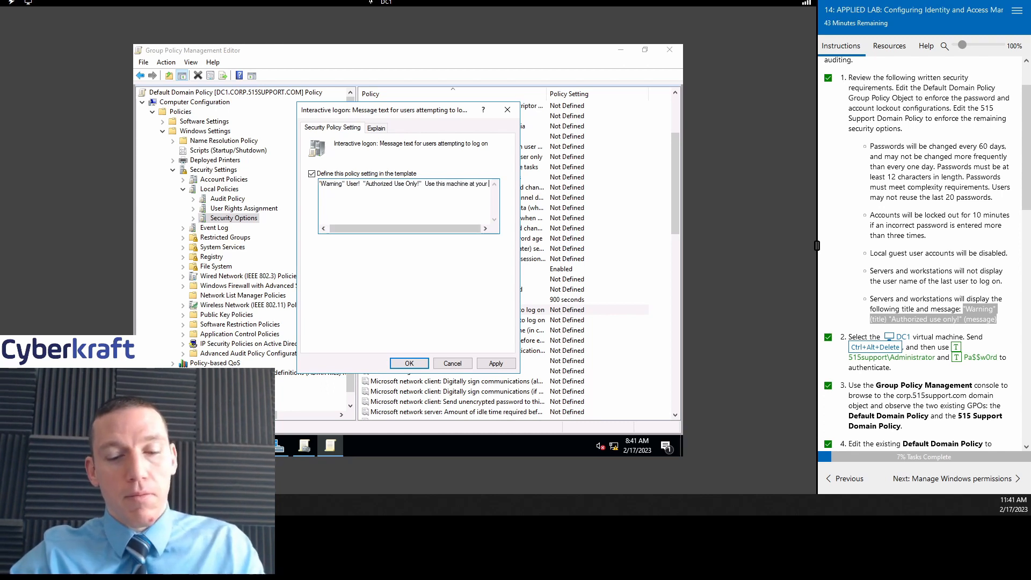
{"action": "type", "text": "own risk. "}
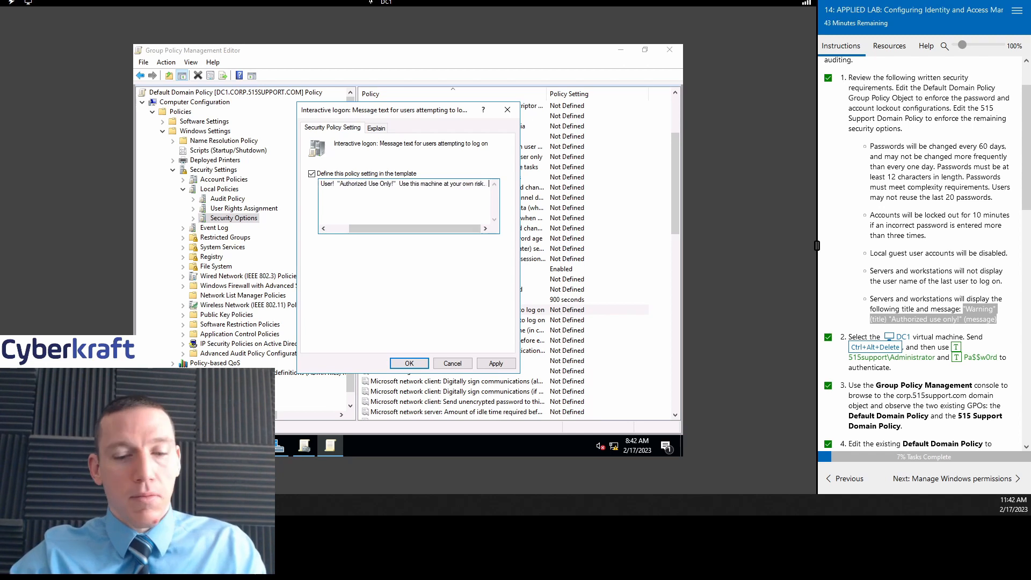
{"action": "type", "text": "Computers"}
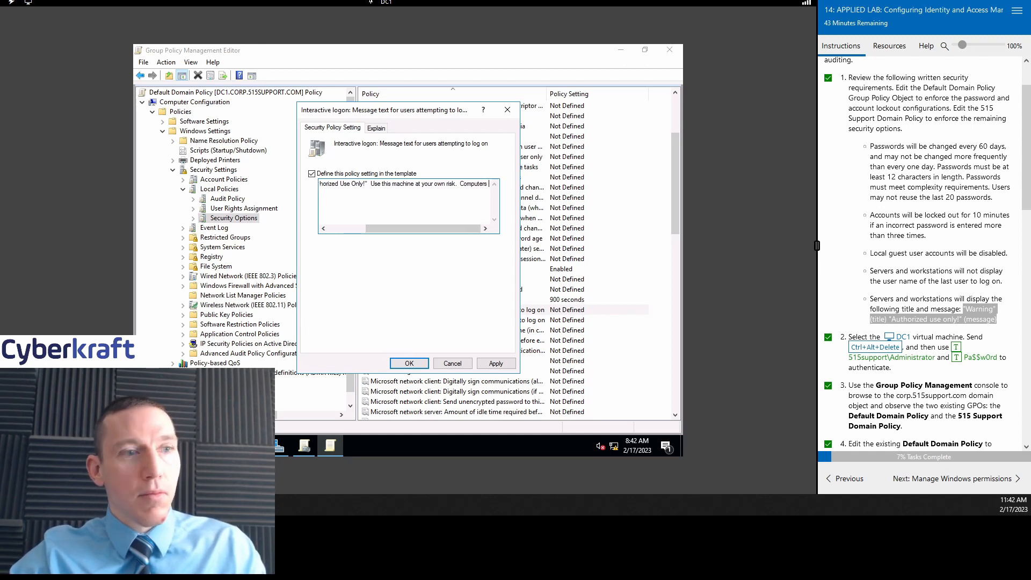
{"action": "type", "text": " at this "}
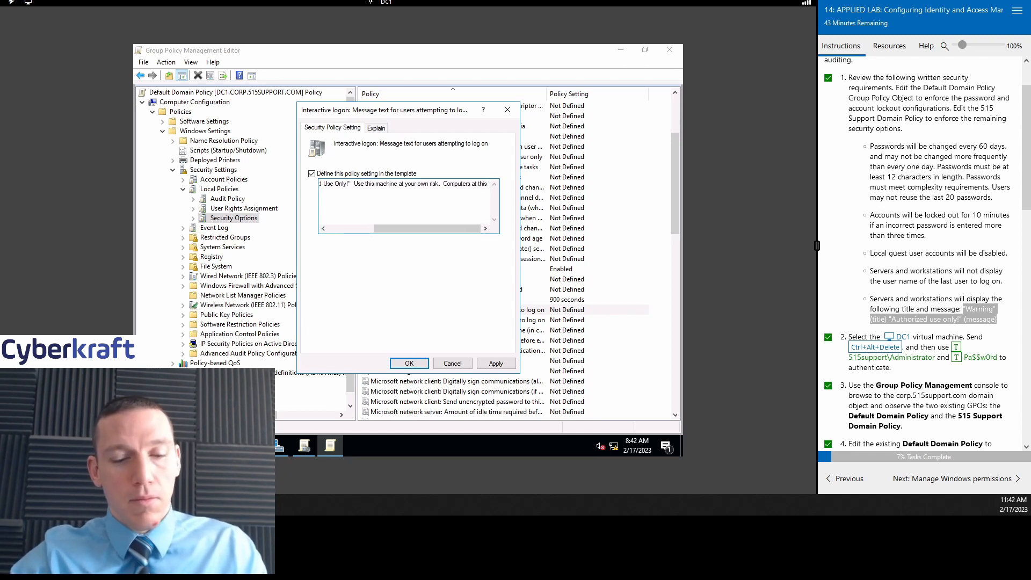
{"action": "type", "text": "company are "}
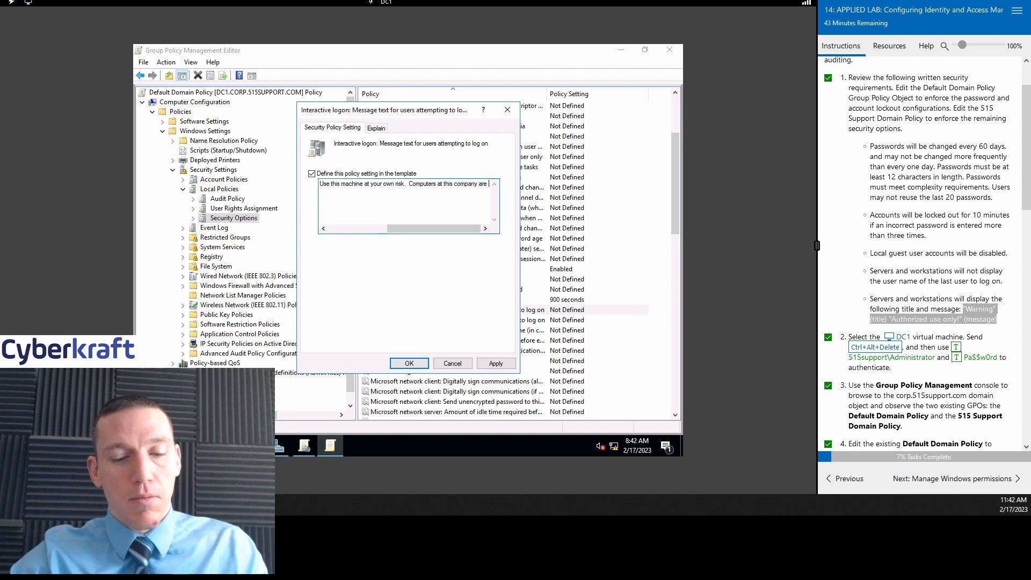
{"action": "type", "text": "known to"}
{"action": "type", "text": "spo"}
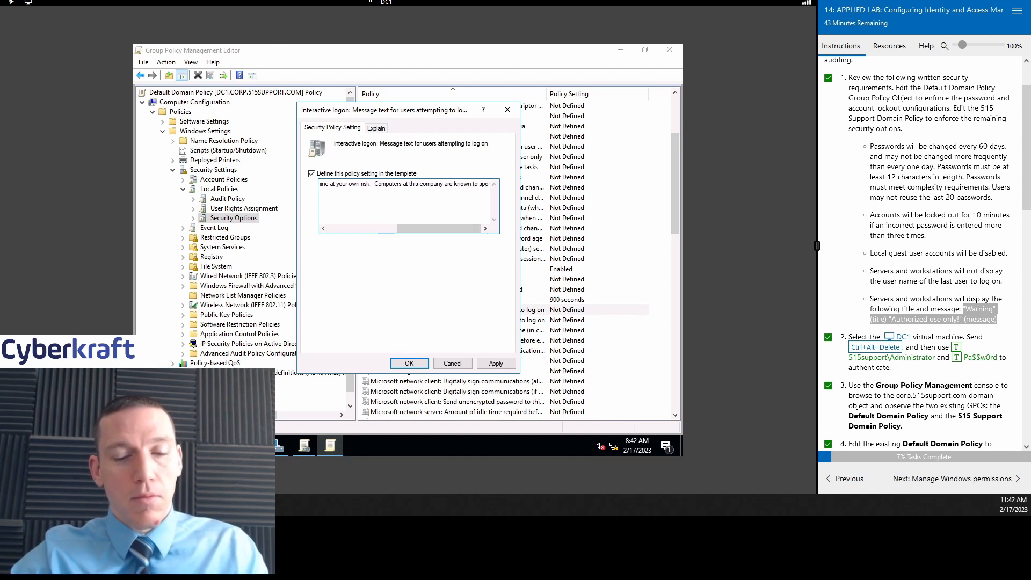
{"action": "type", "text": "ntaneou"}
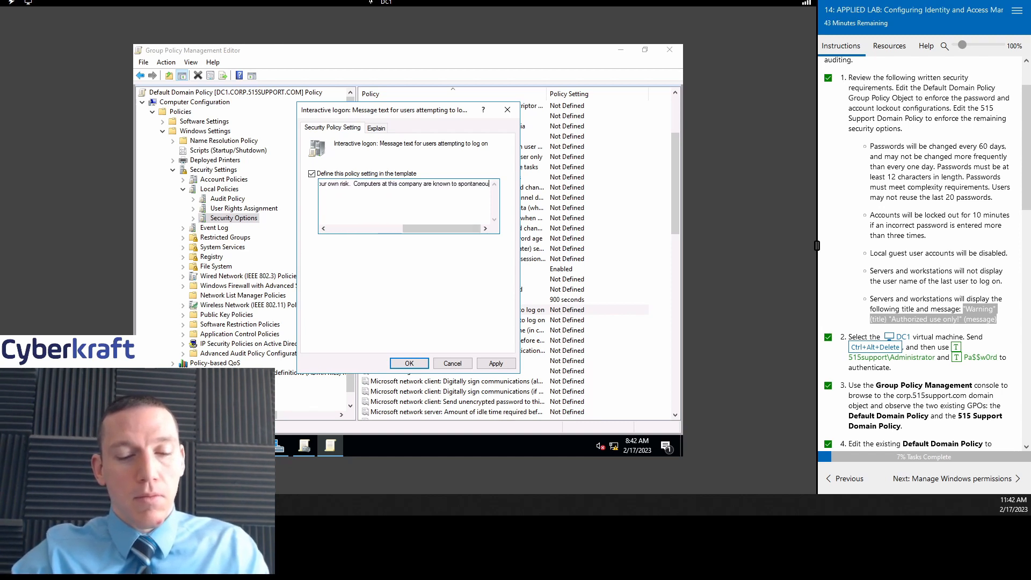
{"action": "type", "text": "sly self-de"}
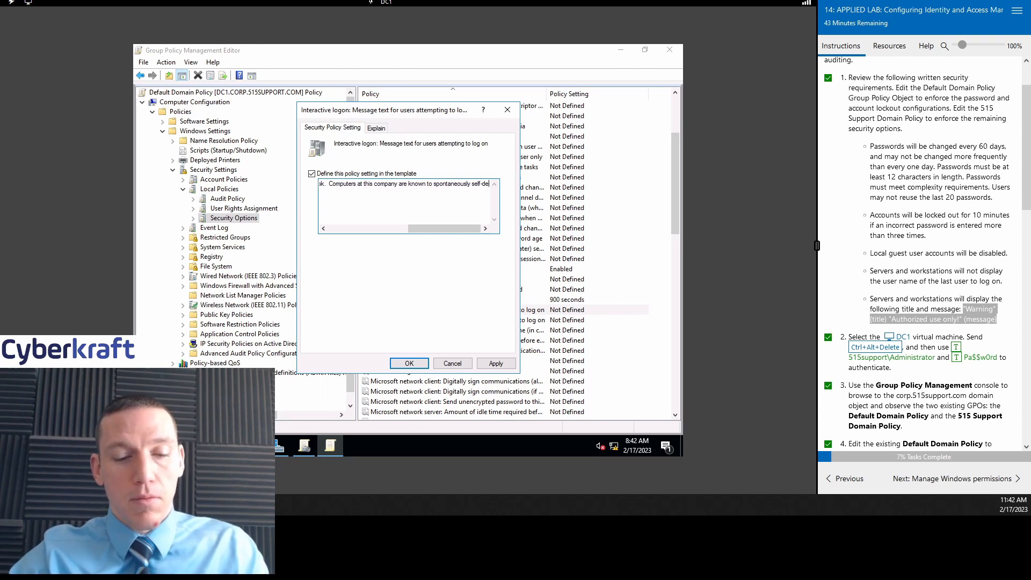
{"action": "type", "text": "sctruct!"}
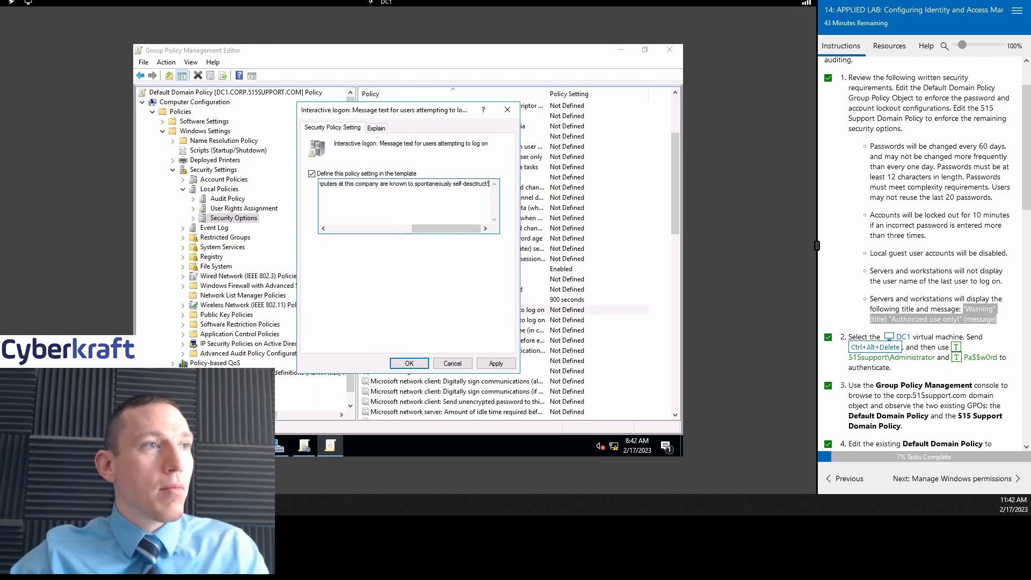
{"action": "left_click", "coordinate": [502, 363]}
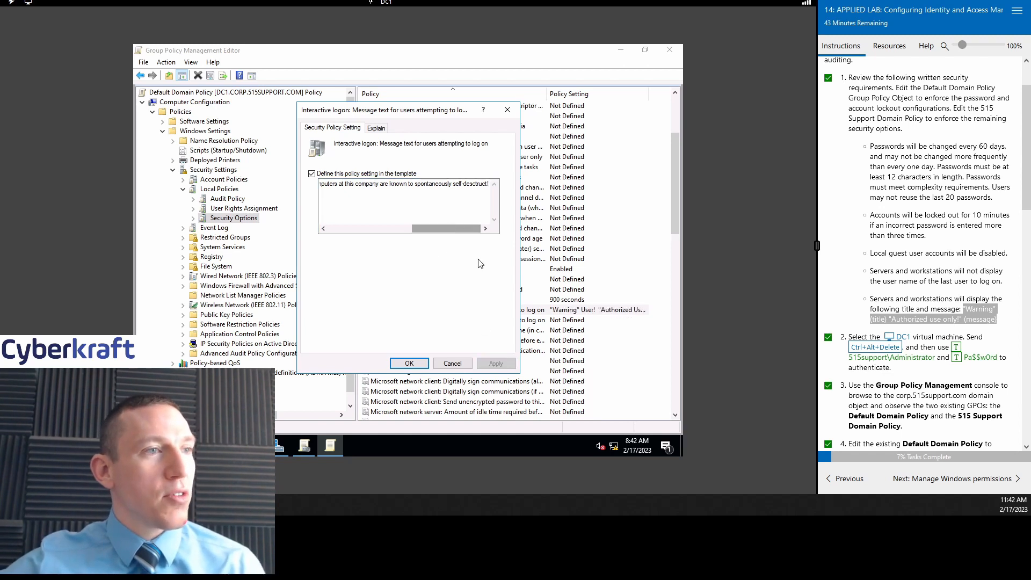
{"action": "left_click", "coordinate": [409, 363]}
Step: Open the properties of Interactive logon: Message title for users attempting to log on
{"action": "scroll", "coordinate": [984, 290], "scroll_direction": "down", "scroll_amount": 3}
{"action": "scroll", "coordinate": [984, 289], "scroll_direction": "down", "scroll_amount": 5}
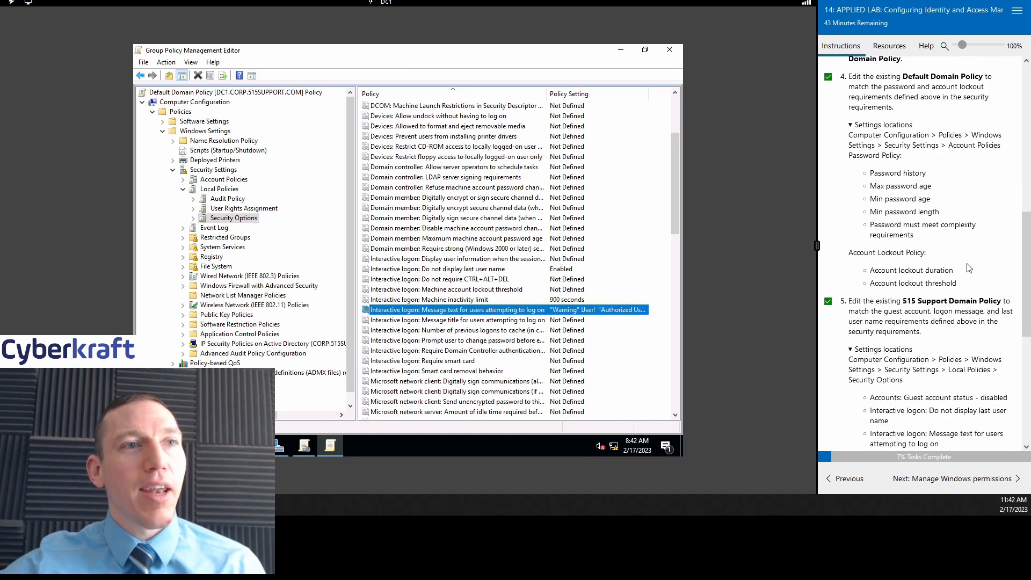
{"action": "scroll", "coordinate": [946, 243], "scroll_direction": "up", "scroll_amount": 5}
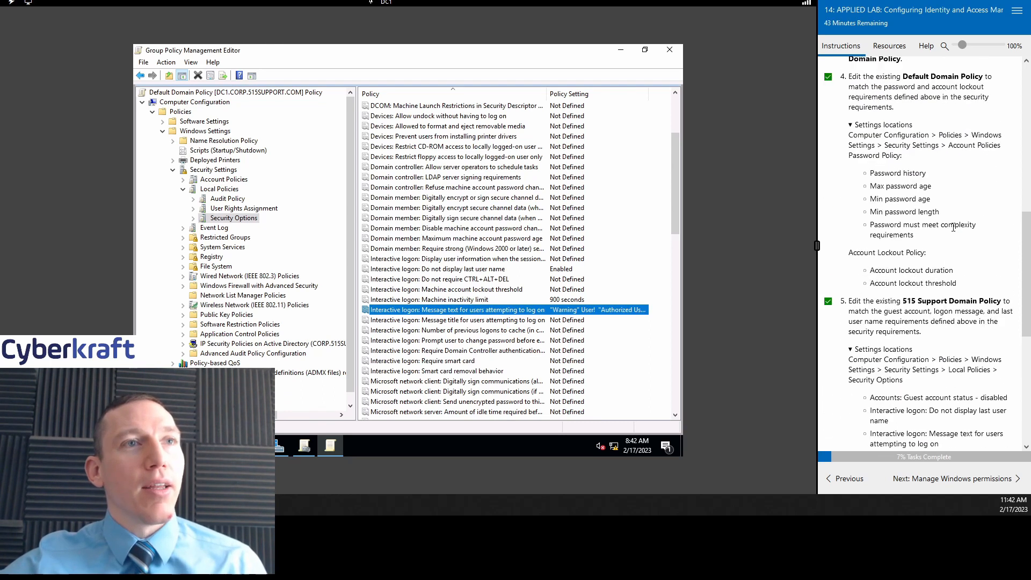
{"action": "scroll", "coordinate": [948, 226], "scroll_direction": "down", "scroll_amount": 7}
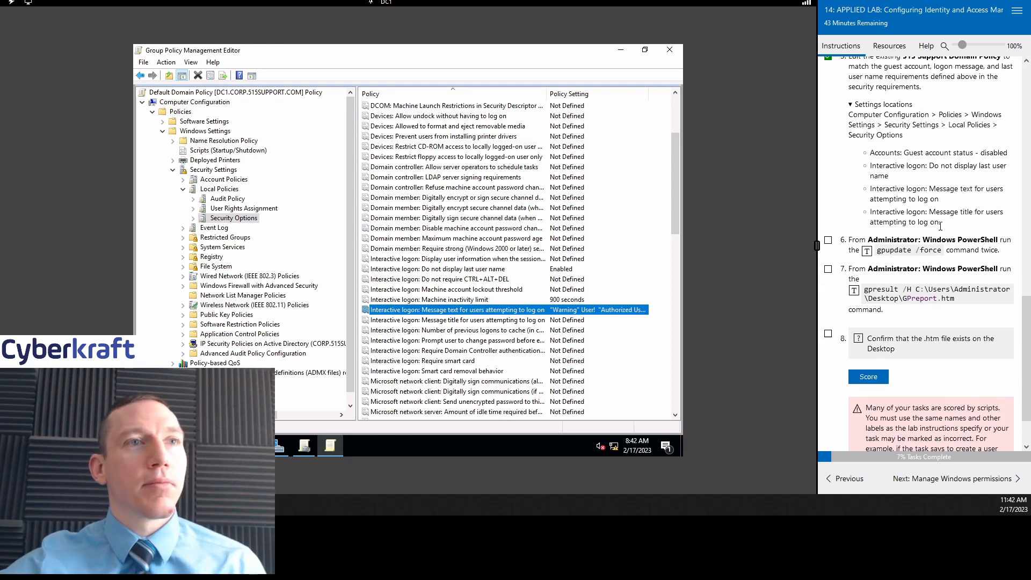
{"action": "scroll", "coordinate": [555, 299], "scroll_direction": "down", "scroll_amount": 12}
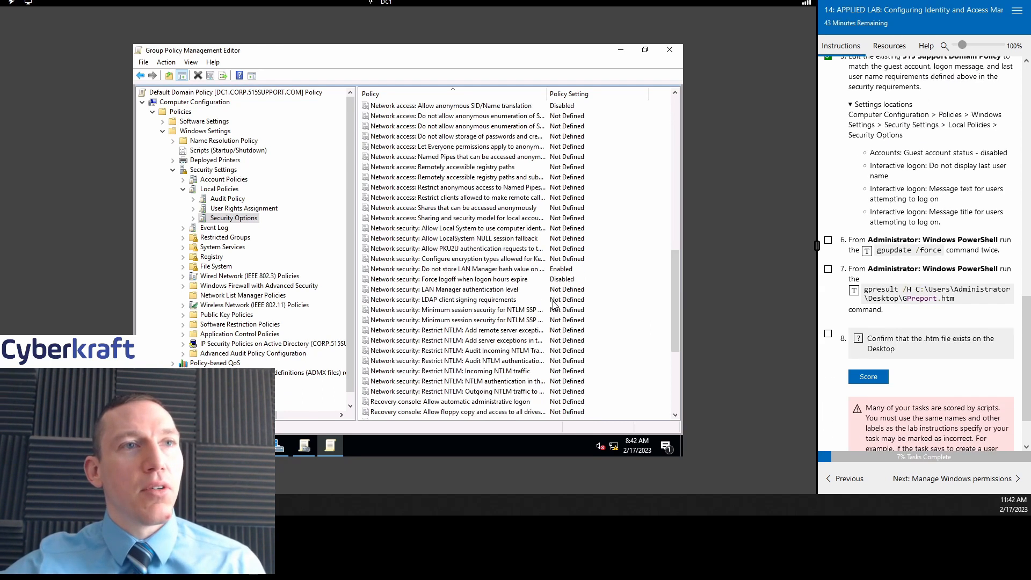
{"action": "scroll", "coordinate": [555, 299], "scroll_direction": "up", "scroll_amount": 12}
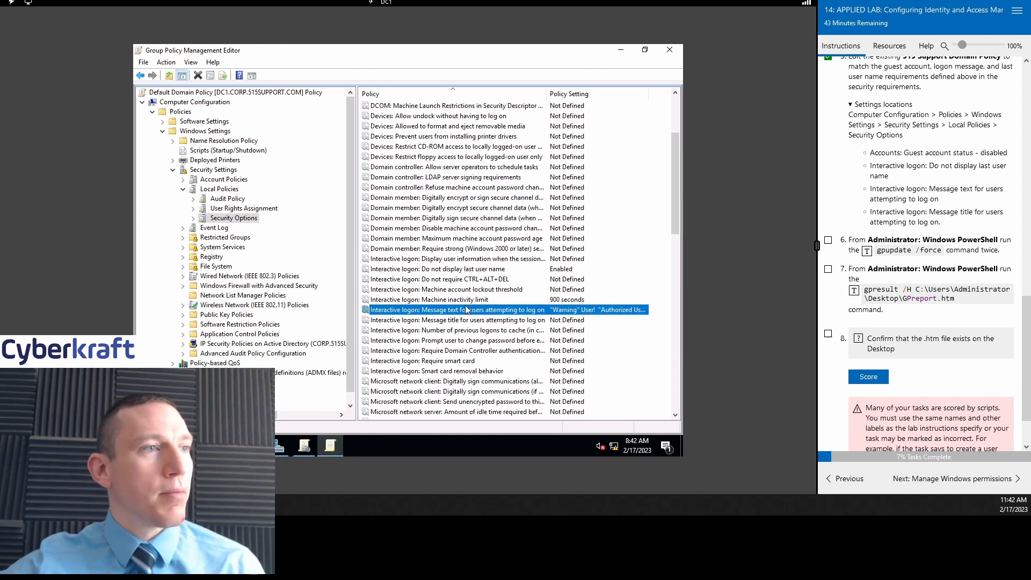
{"action": "left_click", "coordinate": [454, 322]}
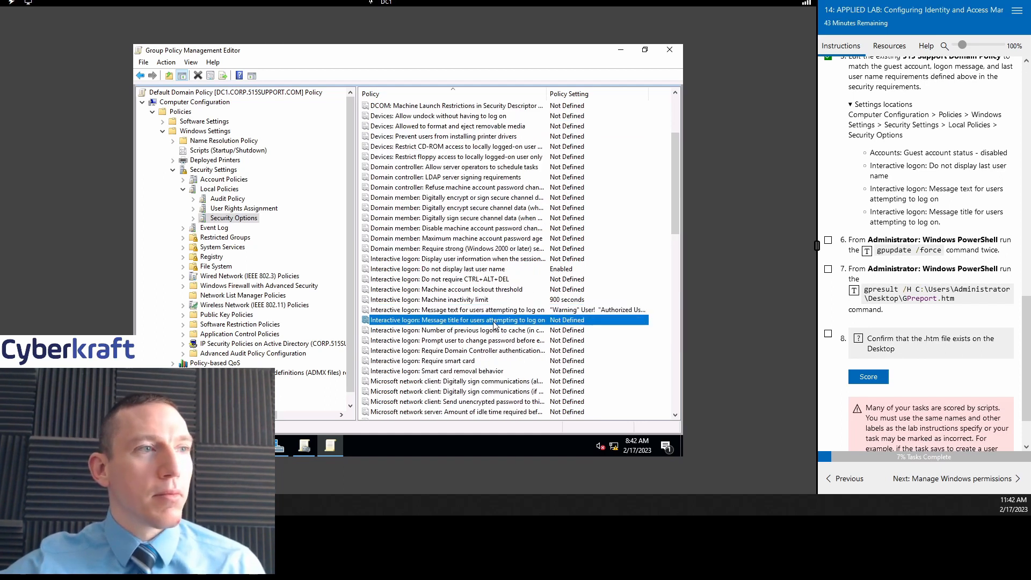
{"action": "right_click", "coordinate": [494, 324]}
{"action": "left_click", "coordinate": [524, 328]}
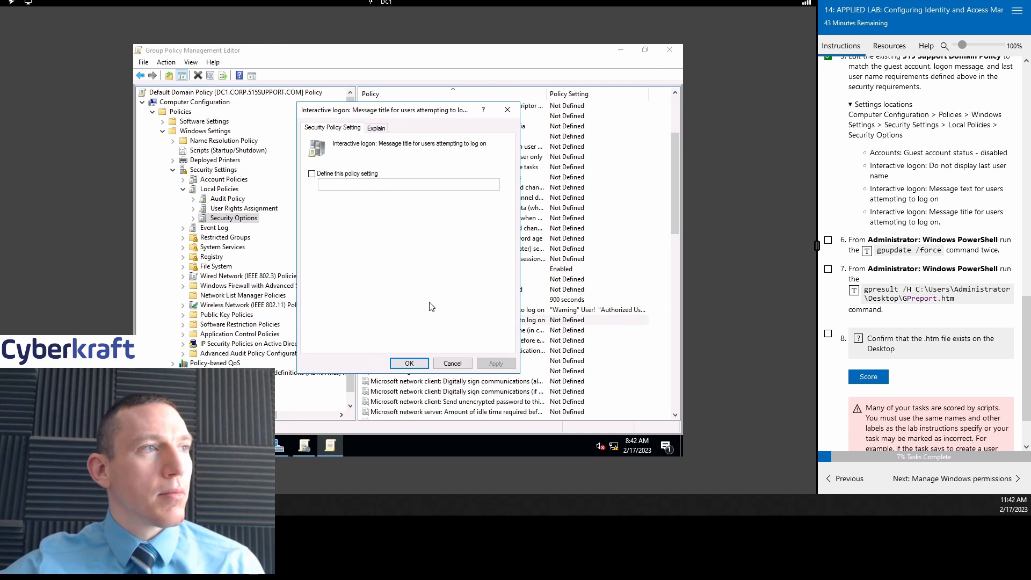
Step: Define the logon message title as 'Welcome!' and apply it
{"action": "left_click", "coordinate": [312, 174]}
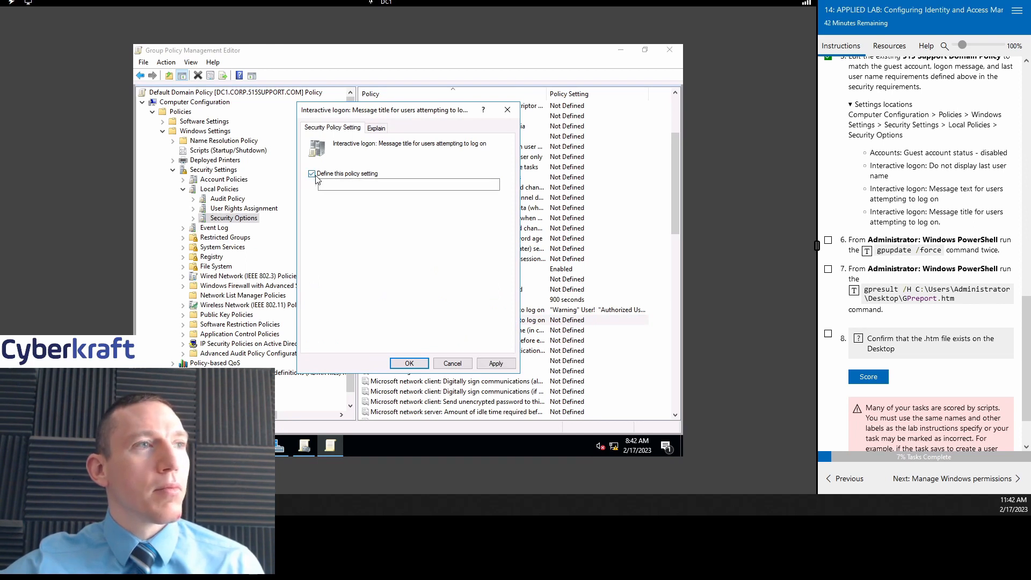
{"action": "left_click", "coordinate": [343, 188]}
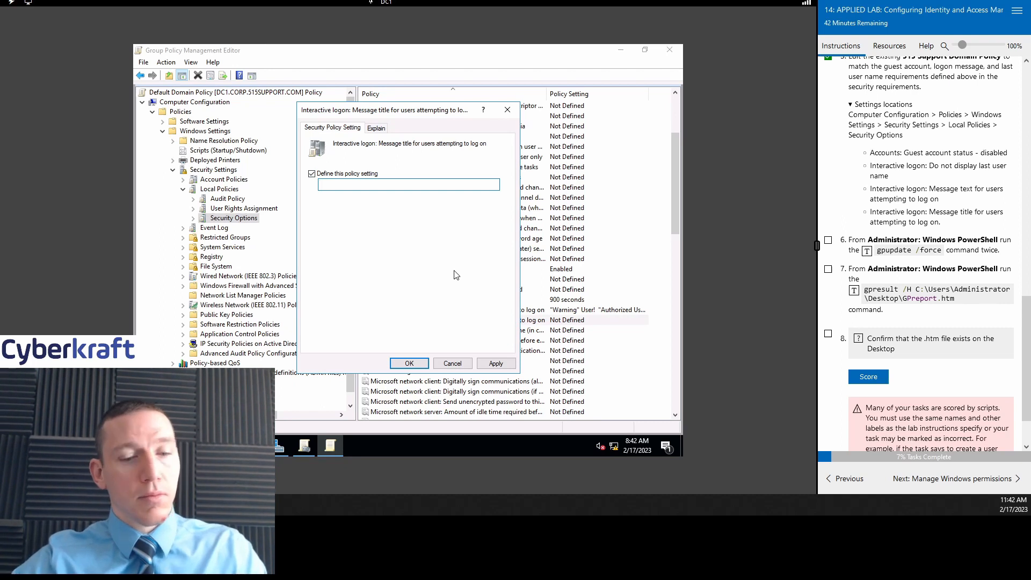
{"action": "type", "text": "Welcome!"}
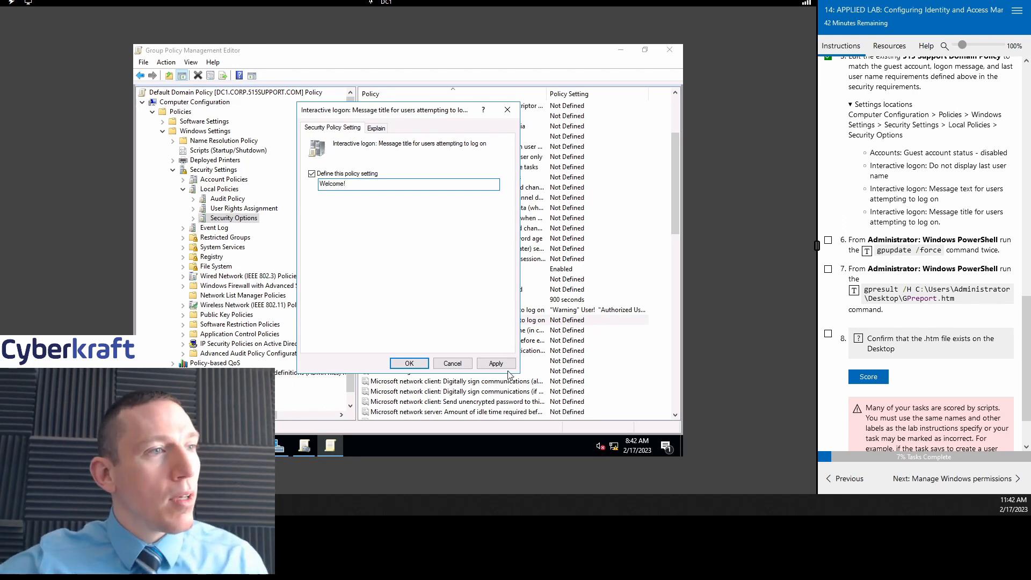
{"action": "left_click", "coordinate": [495, 363]}
{"action": "left_click", "coordinate": [409, 363]}
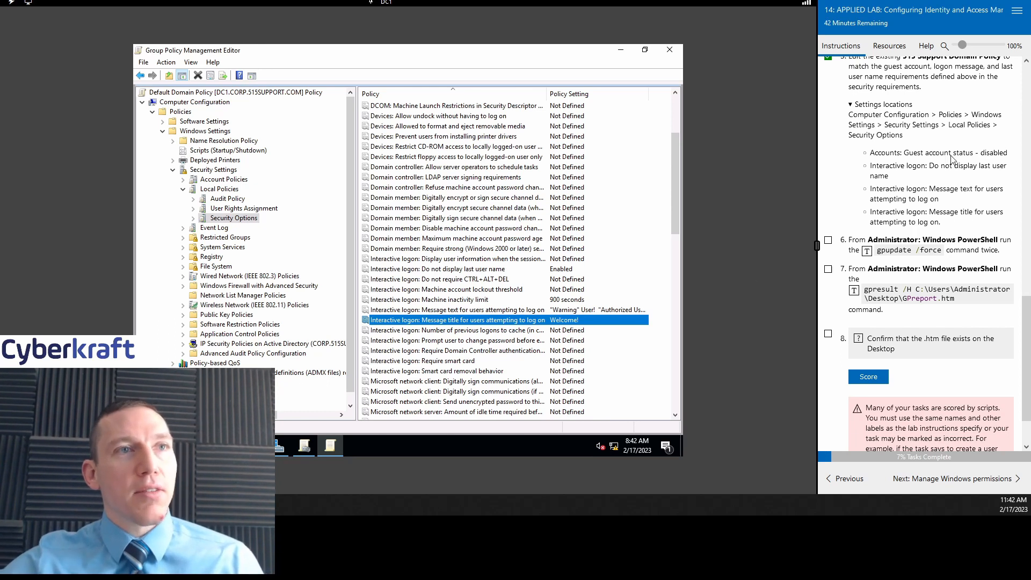
{"action": "scroll", "coordinate": [934, 161], "scroll_direction": "down", "scroll_amount": 3}
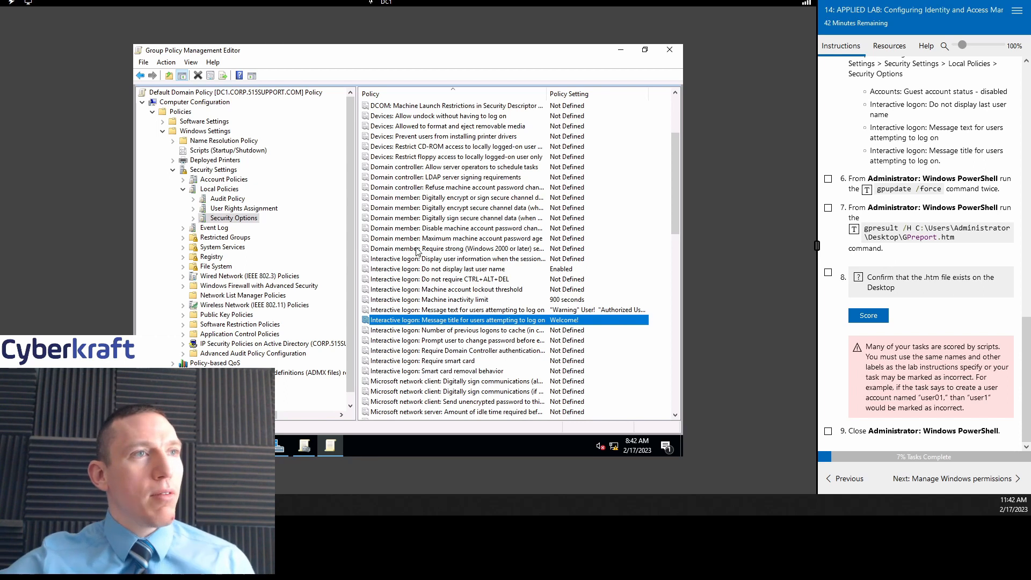
Step: Minimize the editor and Server Manager windows, then launch Windows PowerShell as administrator
{"action": "left_click", "coordinate": [618, 53]}
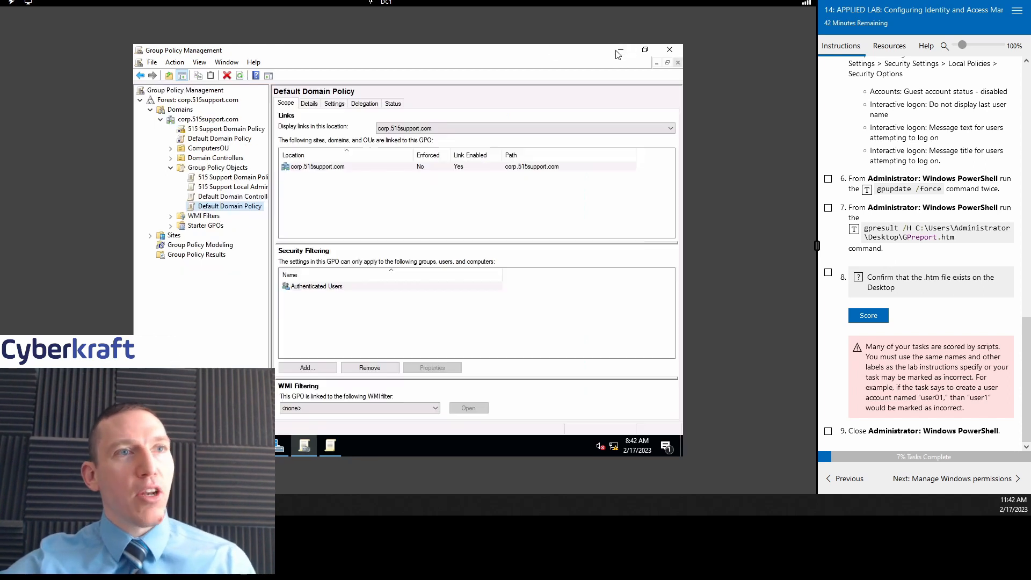
{"action": "left_click", "coordinate": [620, 50]}
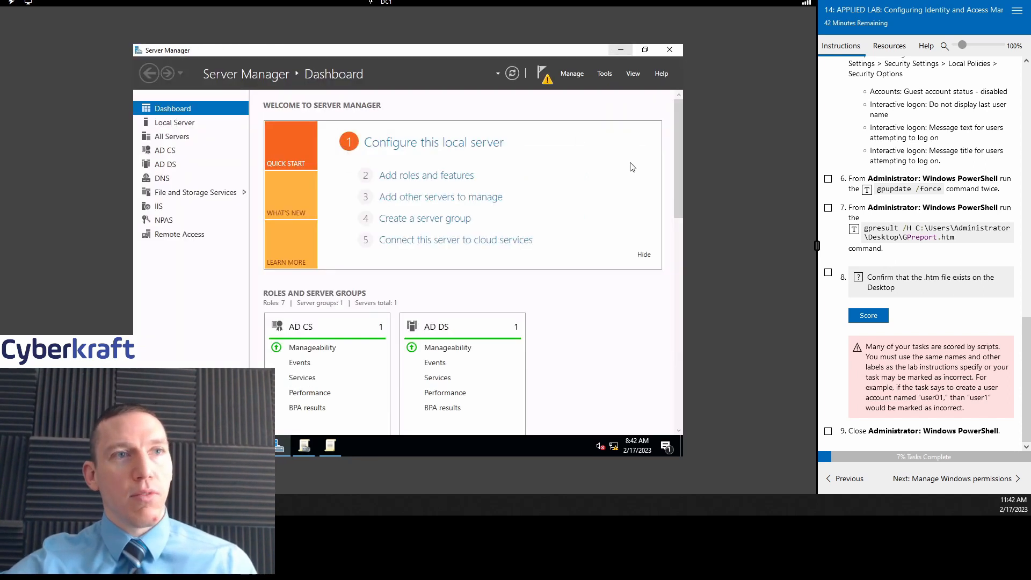
{"action": "left_click", "coordinate": [620, 50]}
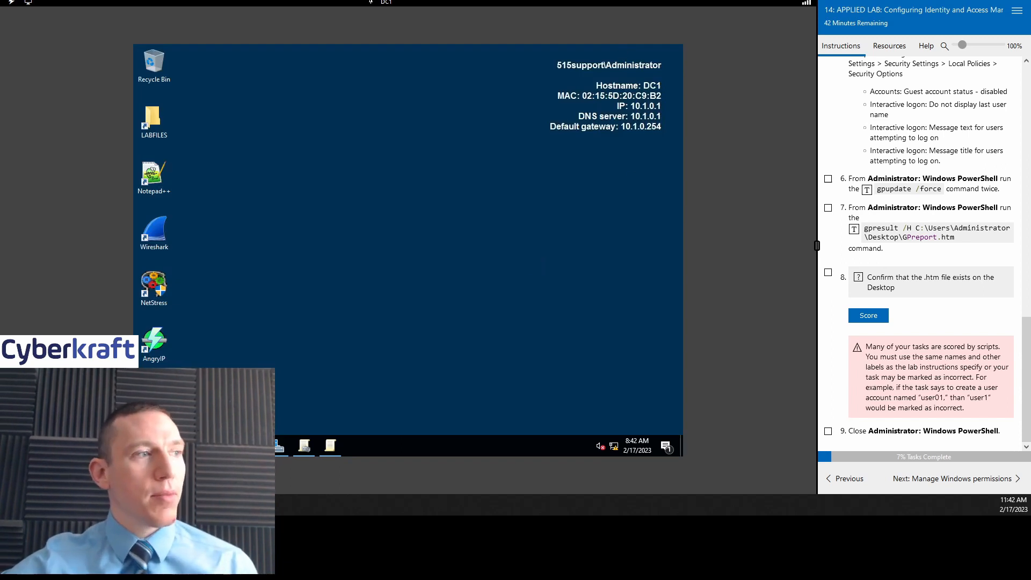
{"action": "key", "text": "super"}
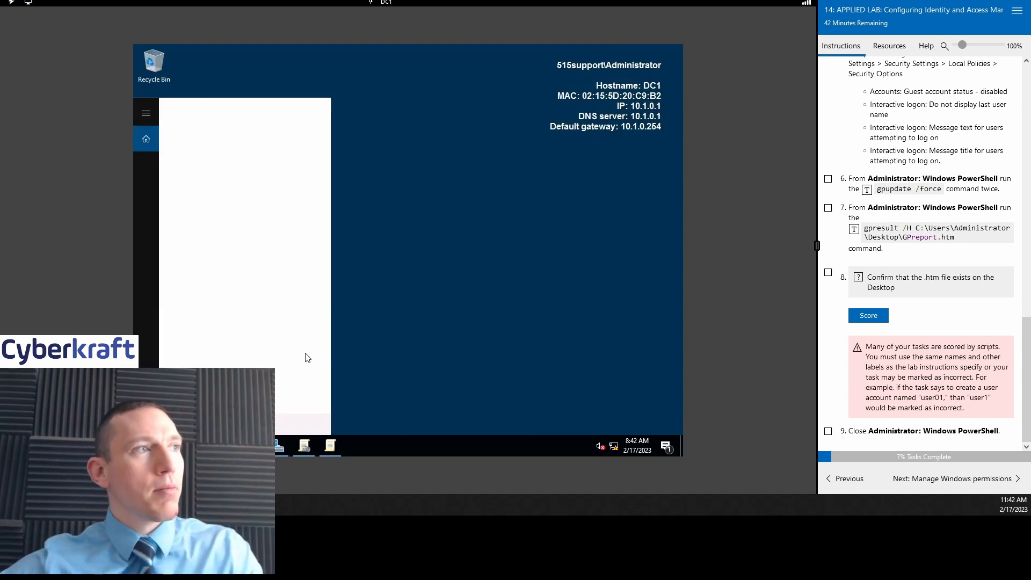
{"action": "type", "text": "power"}
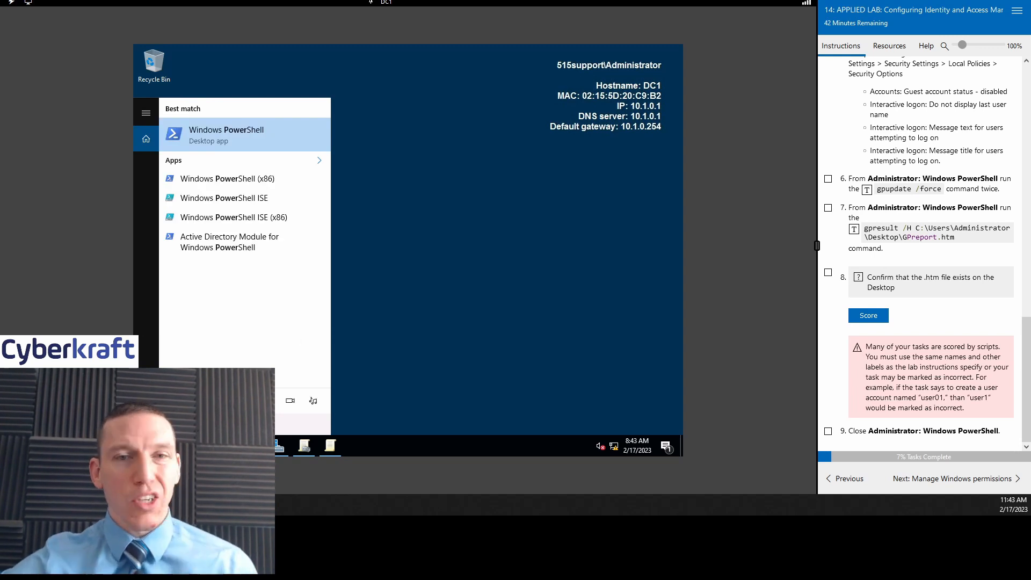
{"action": "right_click", "coordinate": [262, 128]}
{"action": "left_click", "coordinate": [263, 140]}
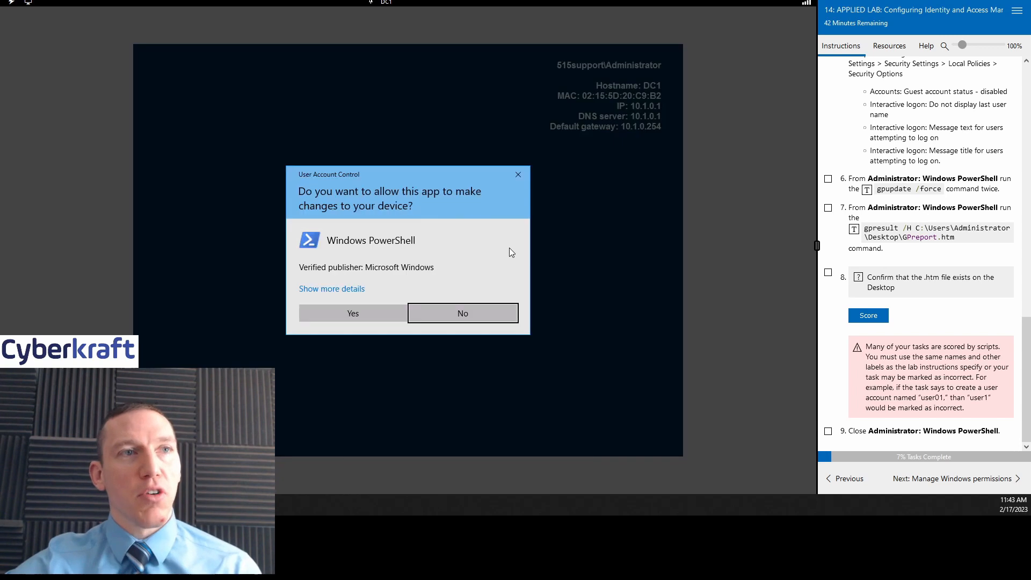
{"action": "left_click", "coordinate": [342, 310]}
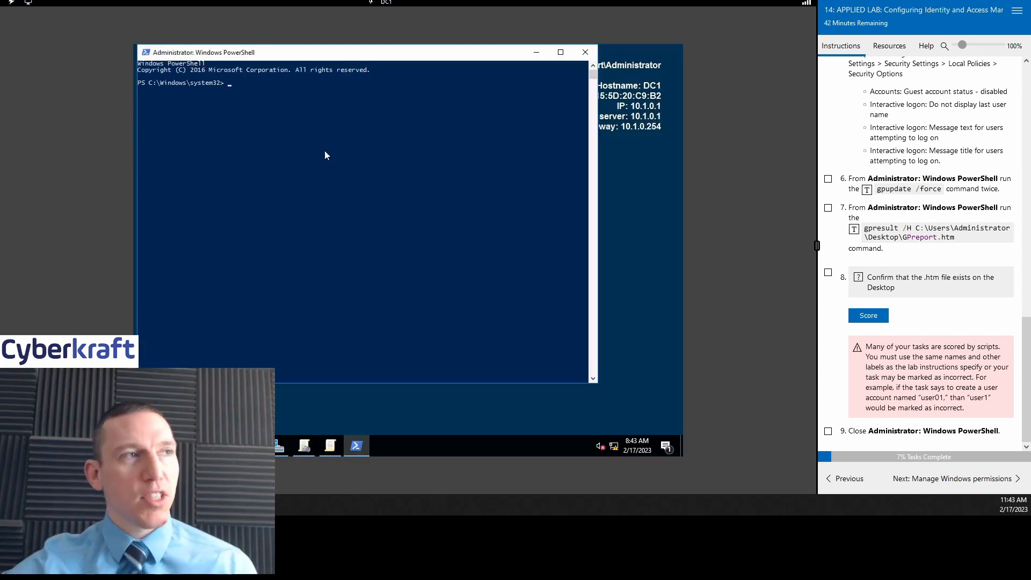
Step: Mark lab step 6 done and run gpupdate /force in PowerShell
{"action": "left_click_drag", "start_coordinate": [354, 60], "coordinate": [387, 85]}
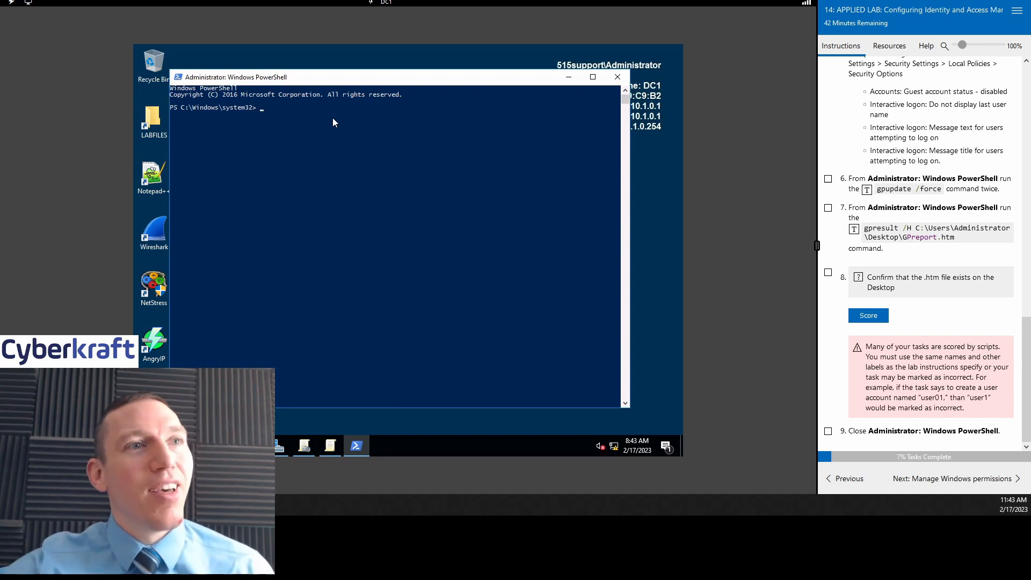
{"action": "left_click", "coordinate": [828, 179]}
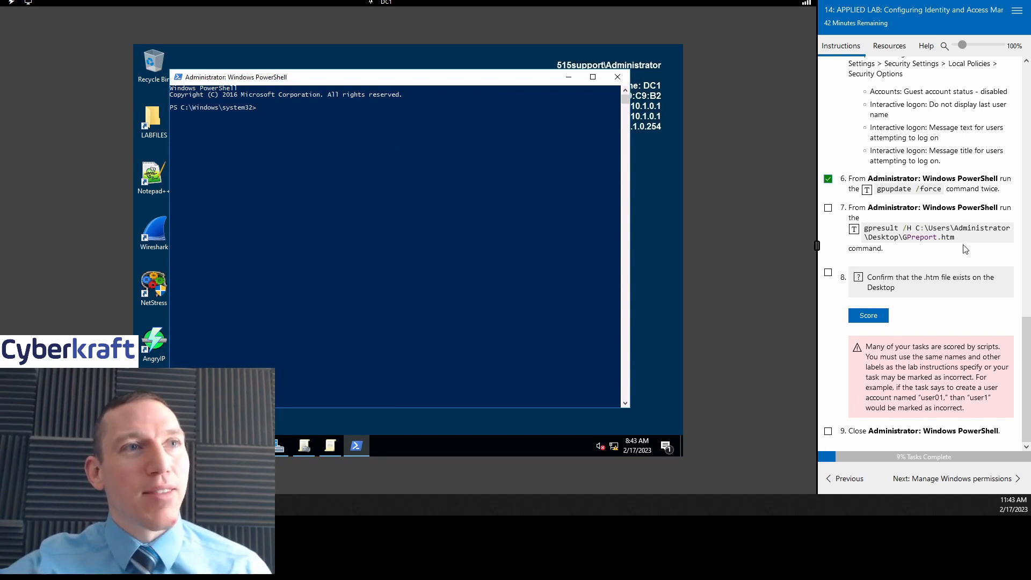
{"action": "left_click", "coordinate": [292, 109]}
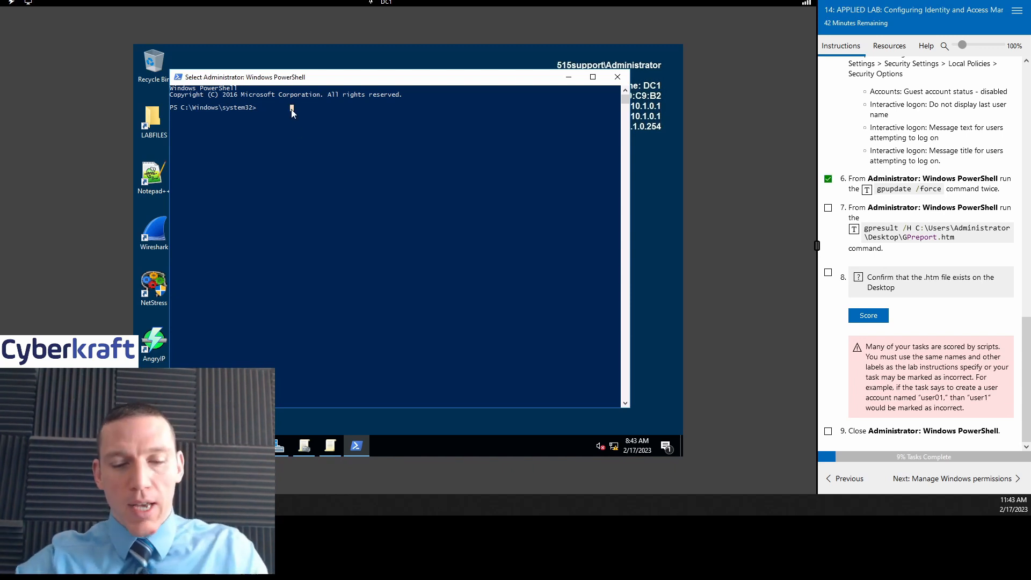
{"action": "type", "text": "gpupda"}
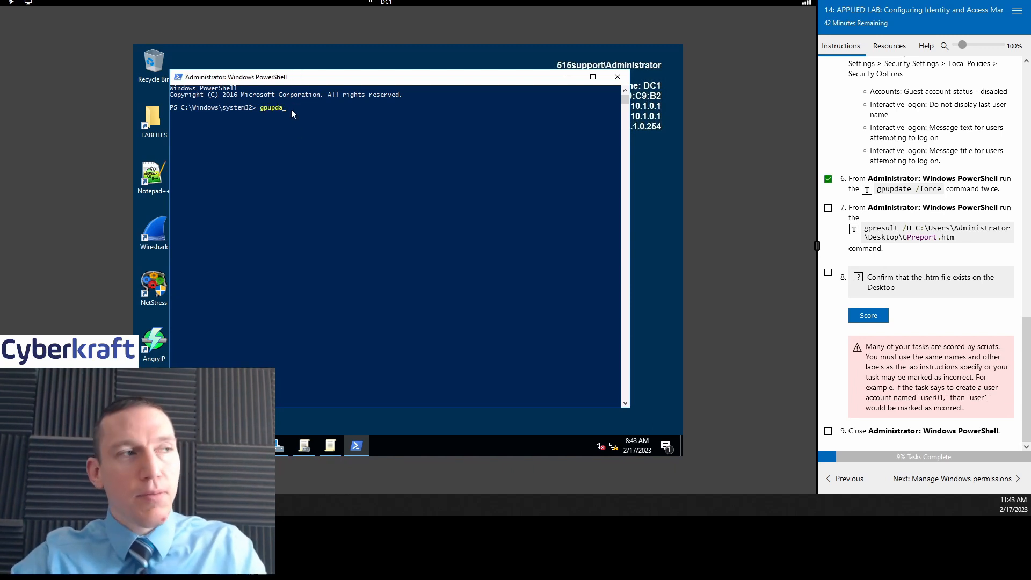
{"action": "type", "text": "te /force"}
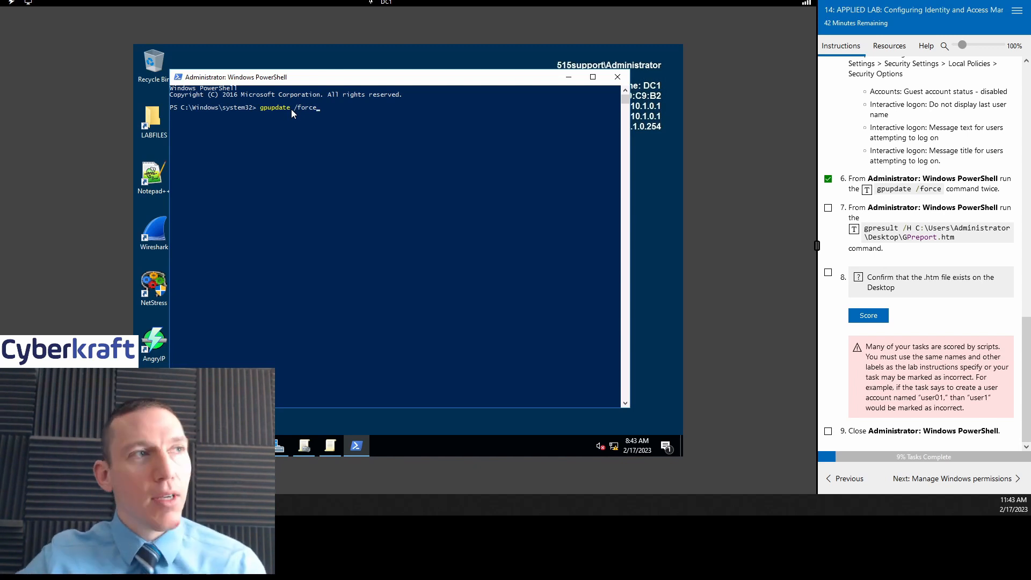
{"action": "key", "text": "Return"}
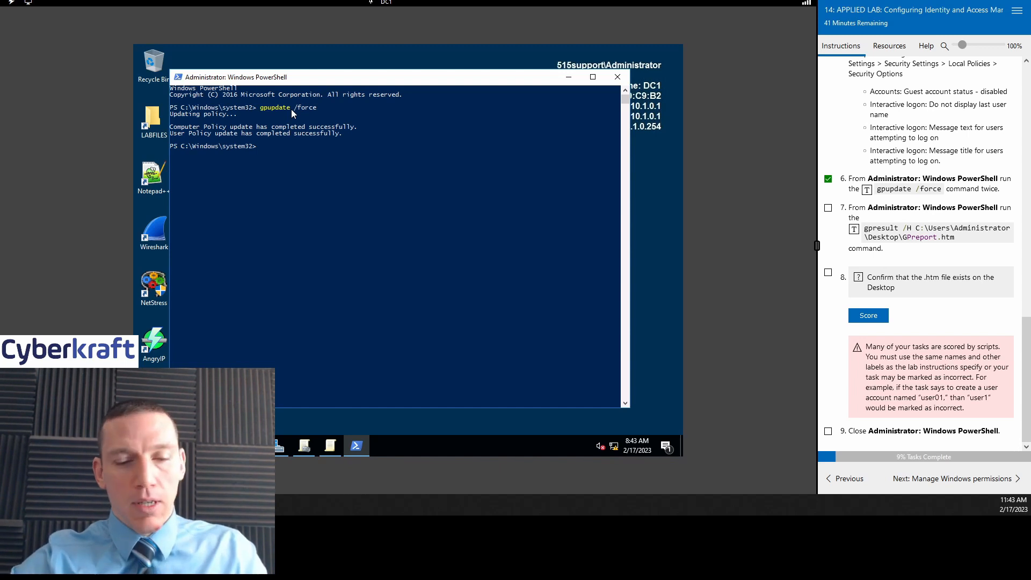
Step: Run gpupdate /force a second time and mark lab step 7 done
{"action": "type", "text": "gpupda"}
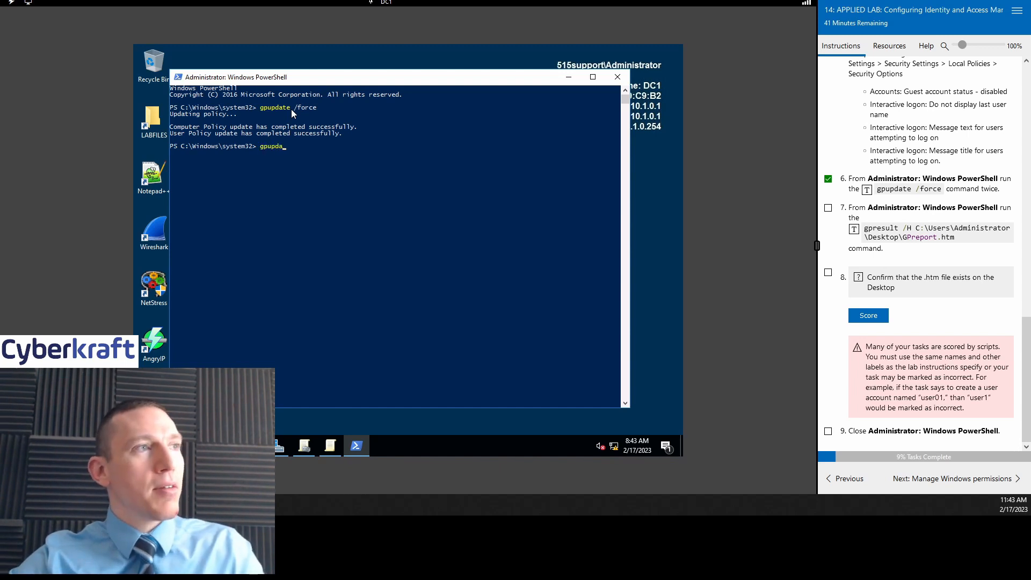
{"action": "type", "text": "te /force"}
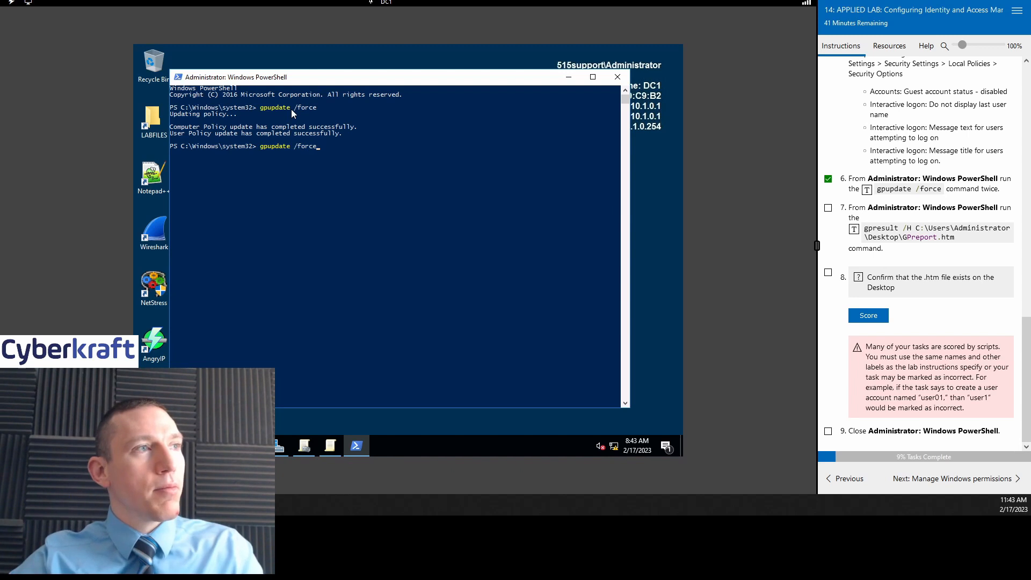
{"action": "key", "text": "Return"}
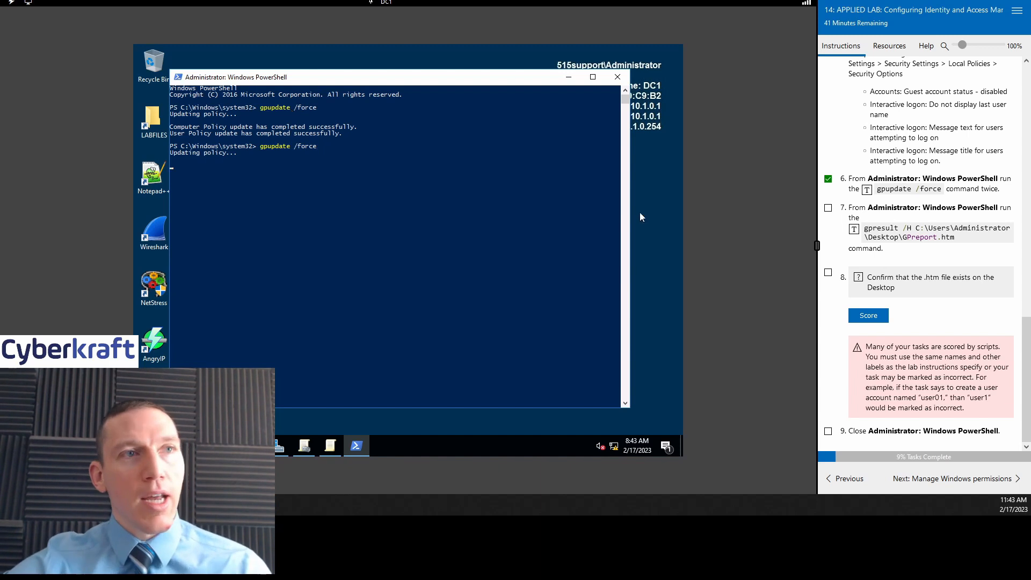
{"action": "left_click", "coordinate": [828, 208]}
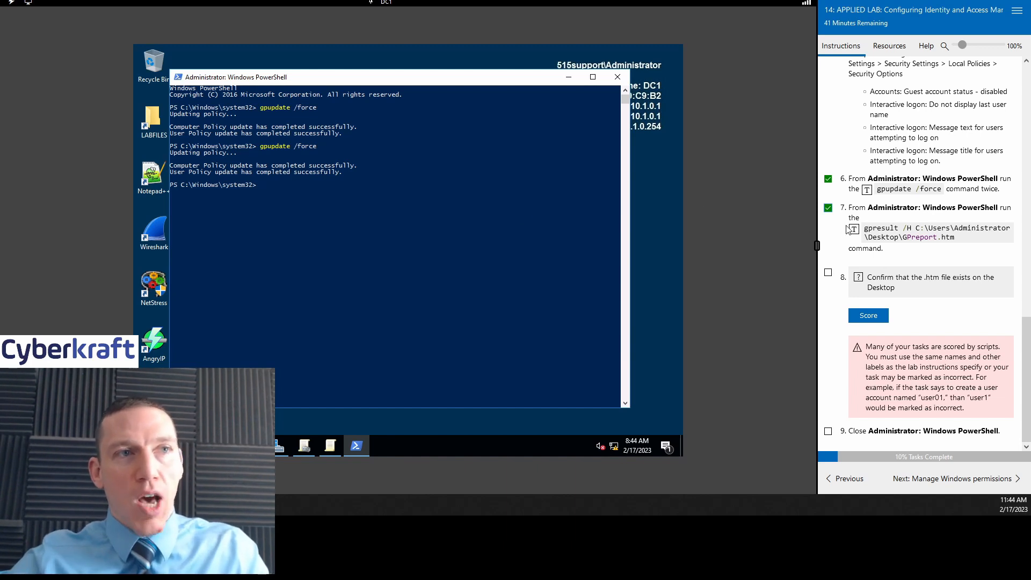
{"action": "left_click", "coordinate": [284, 187]}
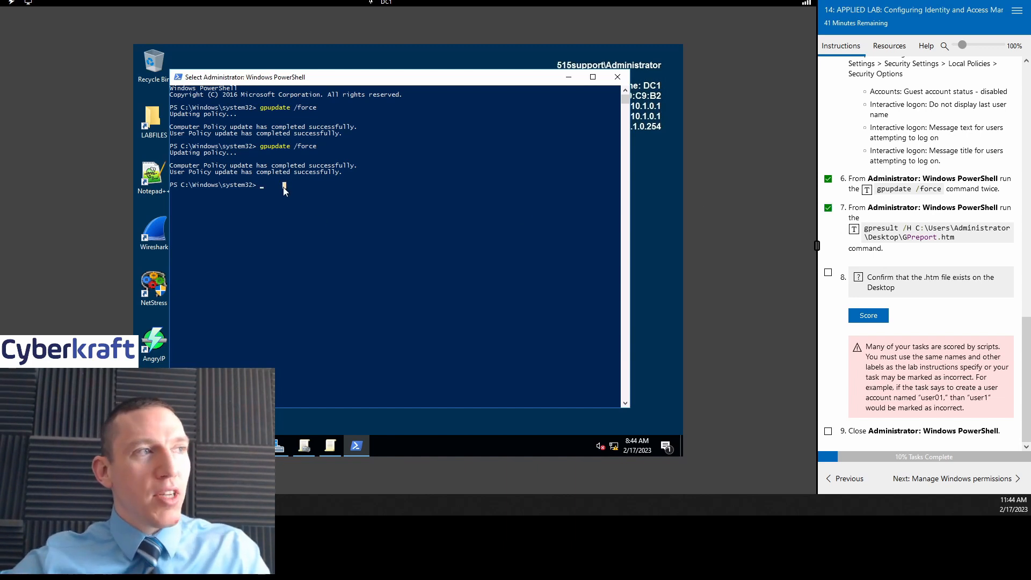
Step: Run gpresult /H C:\Users\Administrator\Desktop\GPreport.htm and open the saved report
{"action": "type", "text": "gp"}
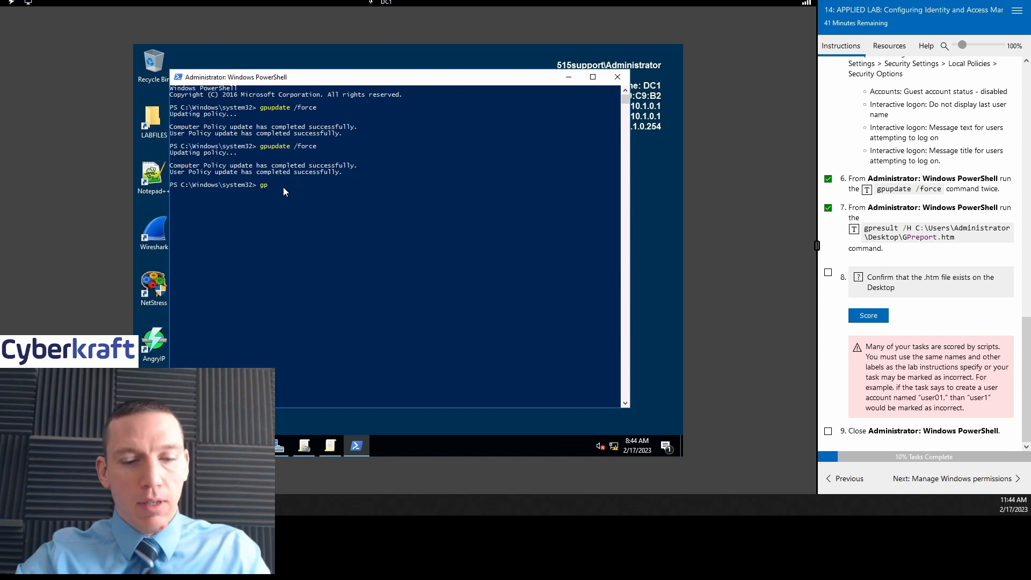
{"action": "type", "text": "u"}
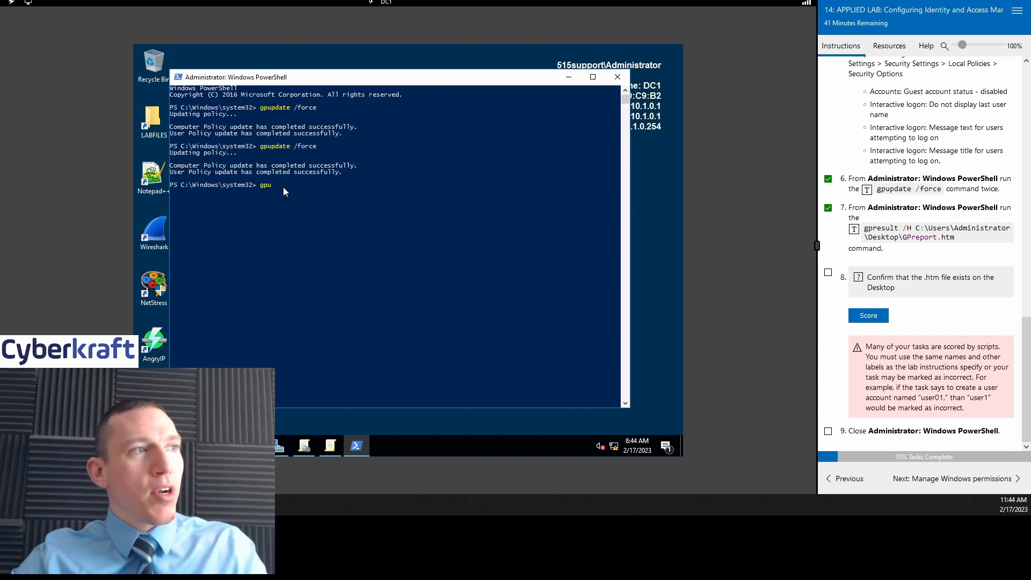
{"action": "type", "text": "psult"}
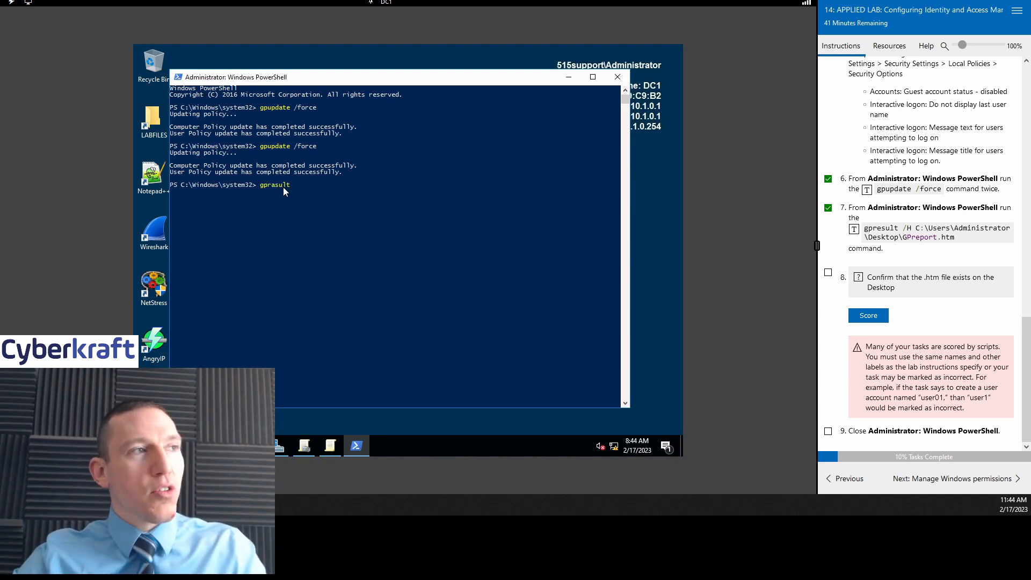
{"action": "key", "text": "BackSpace"}
{"action": "key", "text": "BackSpace"}
{"action": "key", "text": "BackSpace"}
{"action": "key", "text": "BackSpace"}
{"action": "key", "text": "BackSpace"}
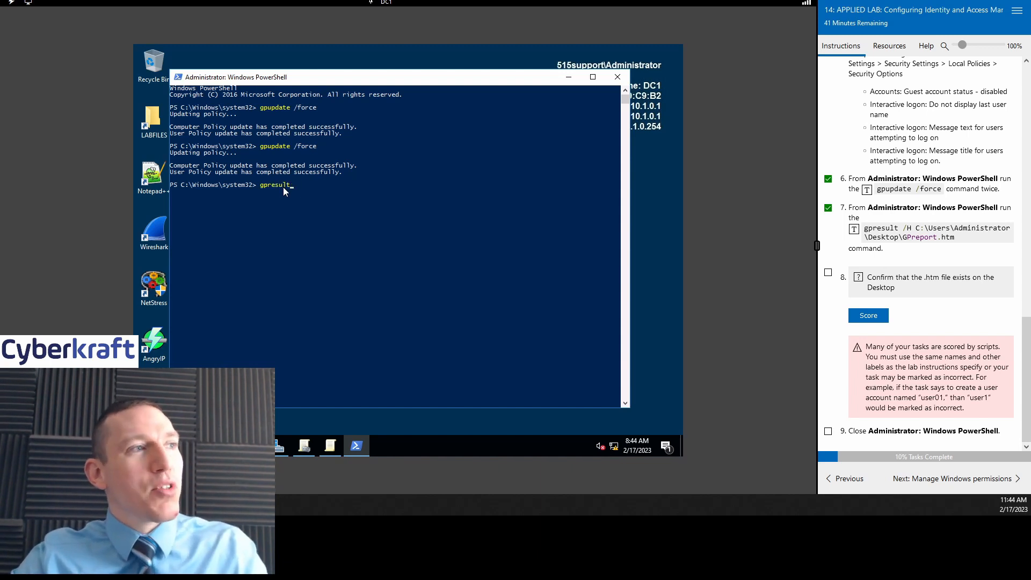
{"action": "type", "text": "esult "}
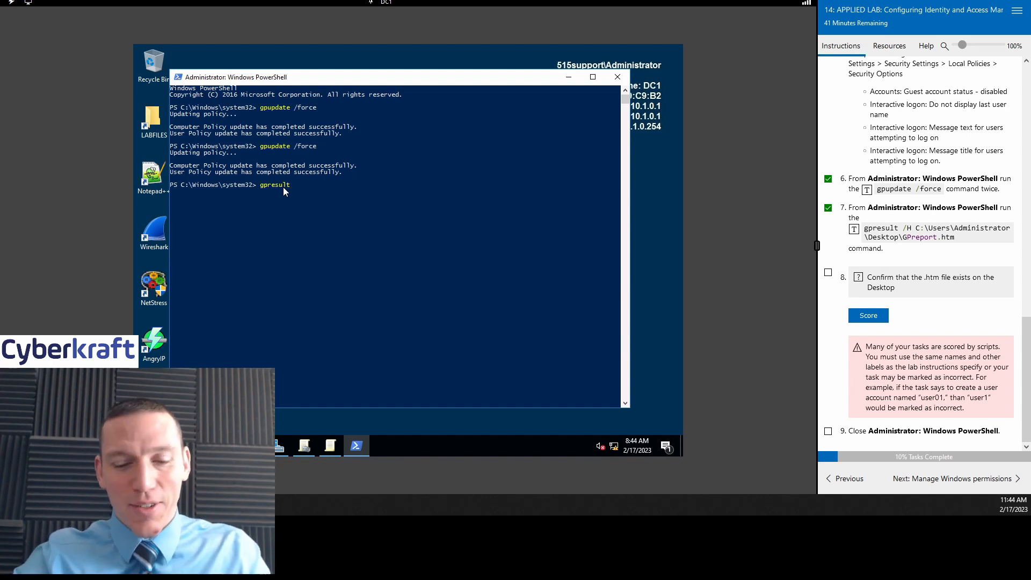
{"action": "type", "text": "/H"}
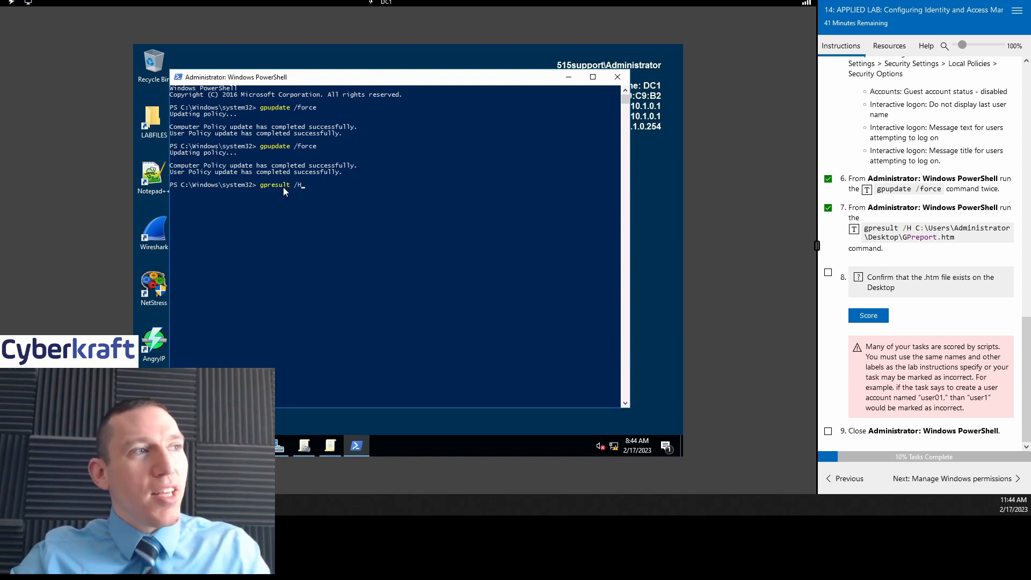
{"action": "type", "text": " C"}
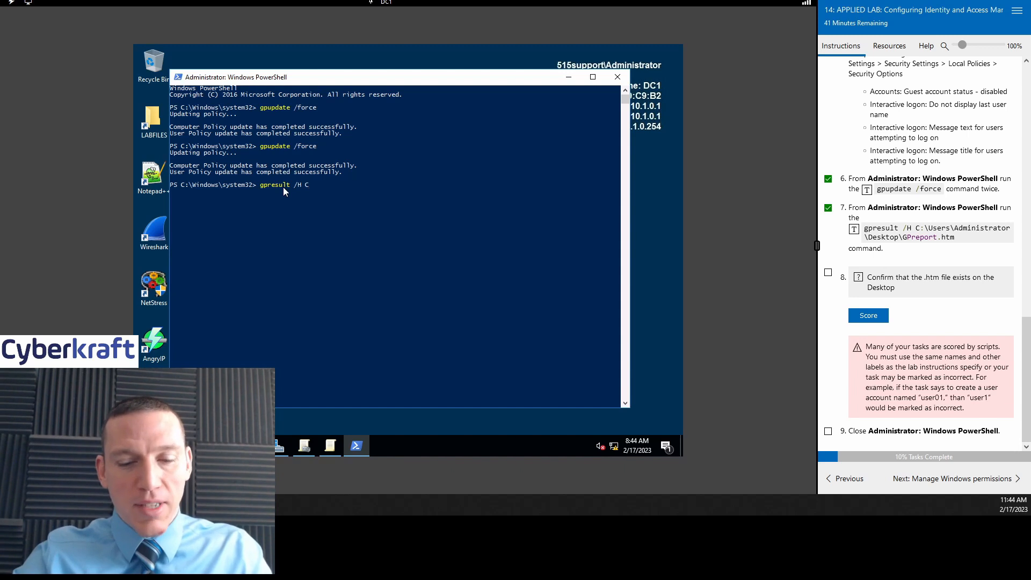
{"action": "type", "text": ":"}
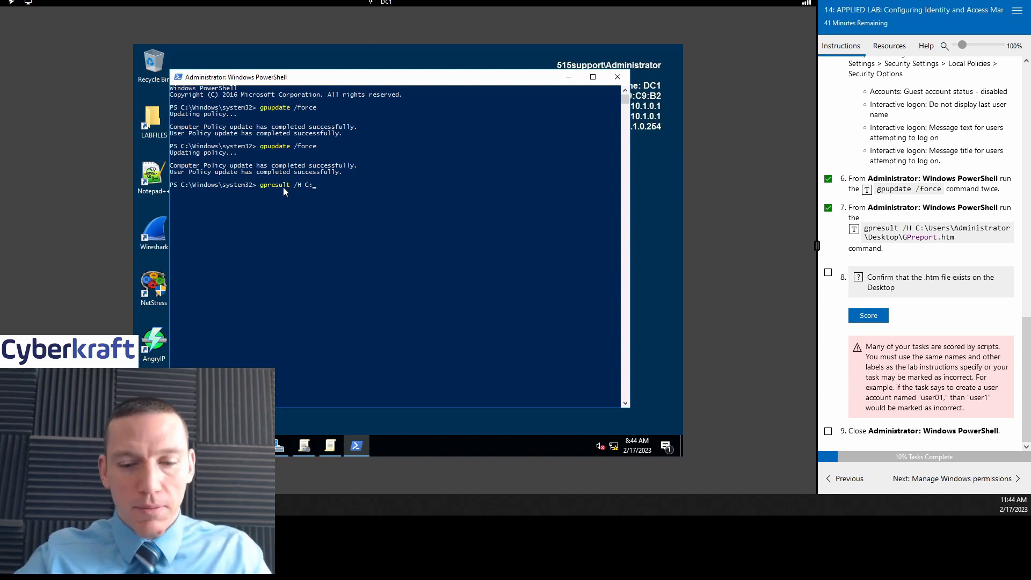
{"action": "type", "text": "\\User"}
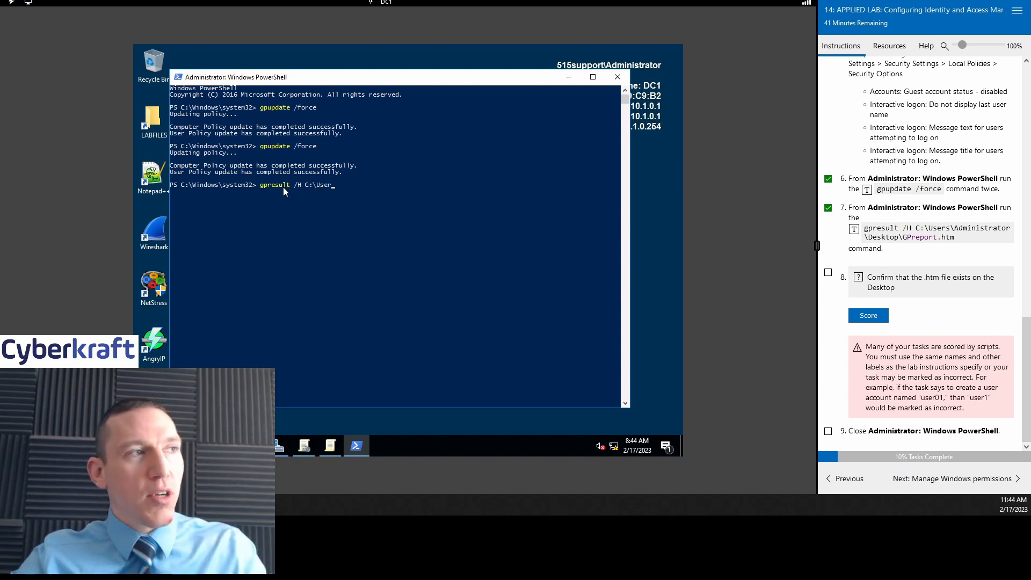
{"action": "type", "text": "s"}
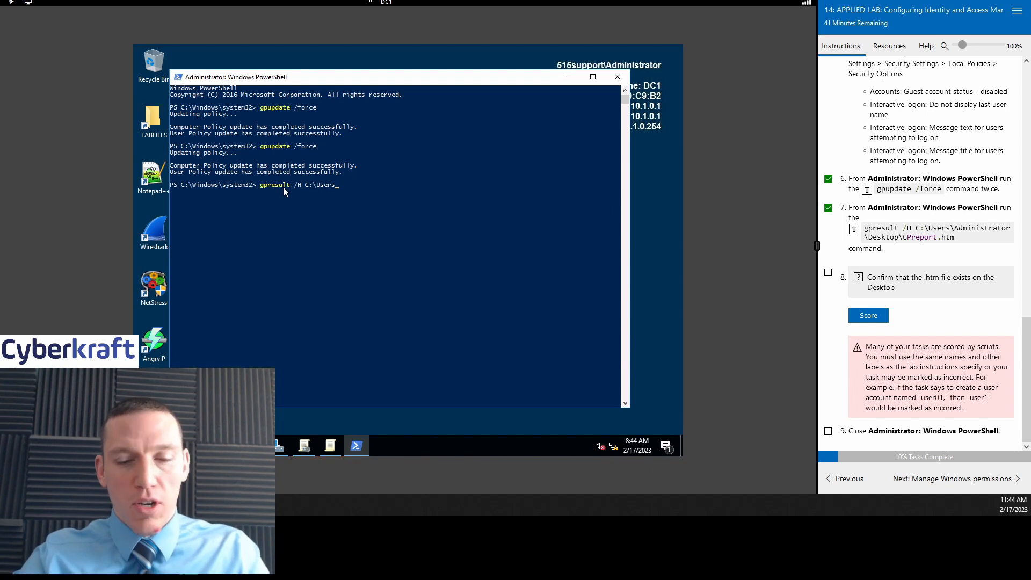
{"action": "type", "text": "\\Admini"}
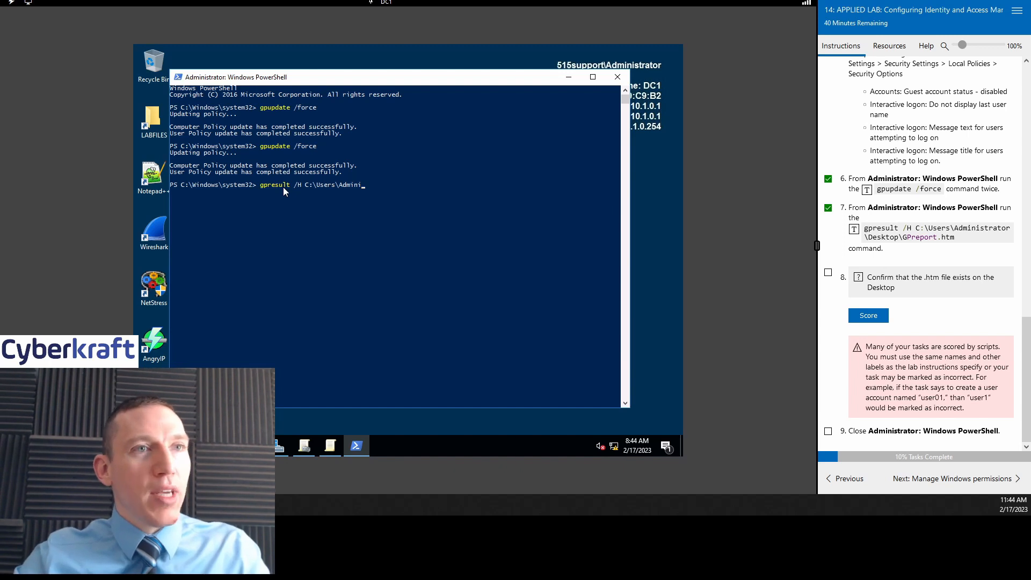
{"action": "type", "text": "stra"}
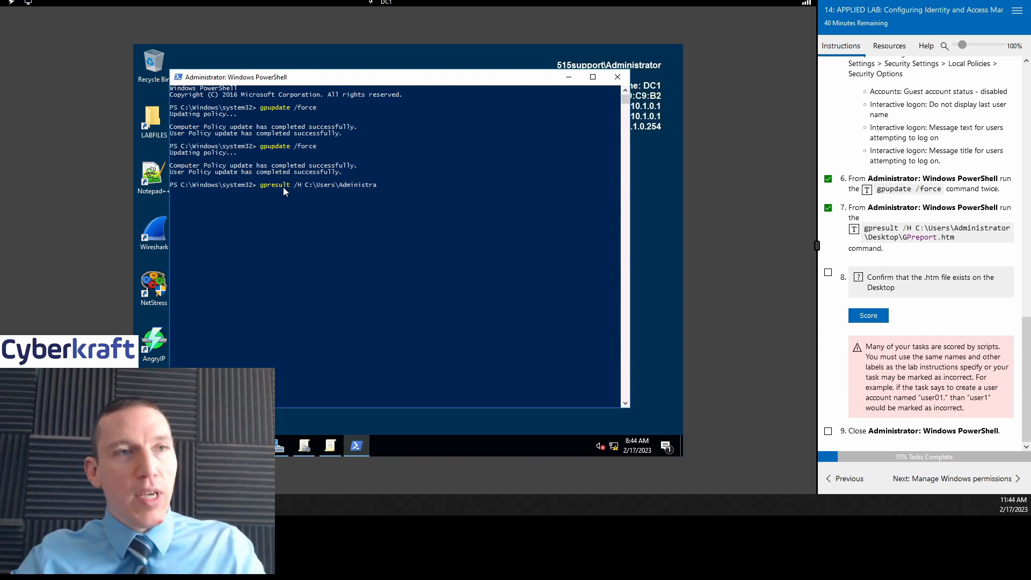
{"action": "type", "text": "to"}
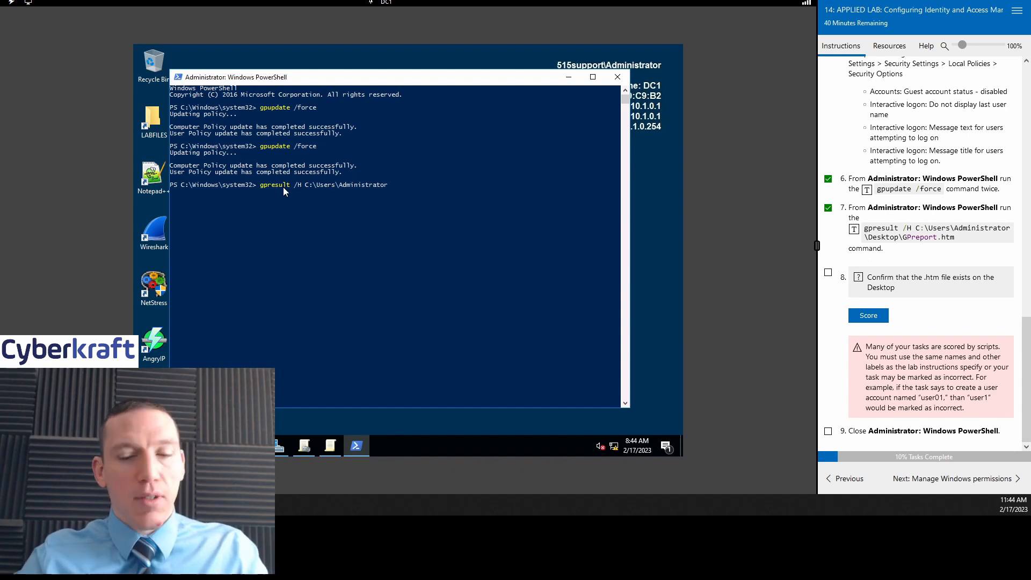
{"action": "type", "text": "r\\Deskt"}
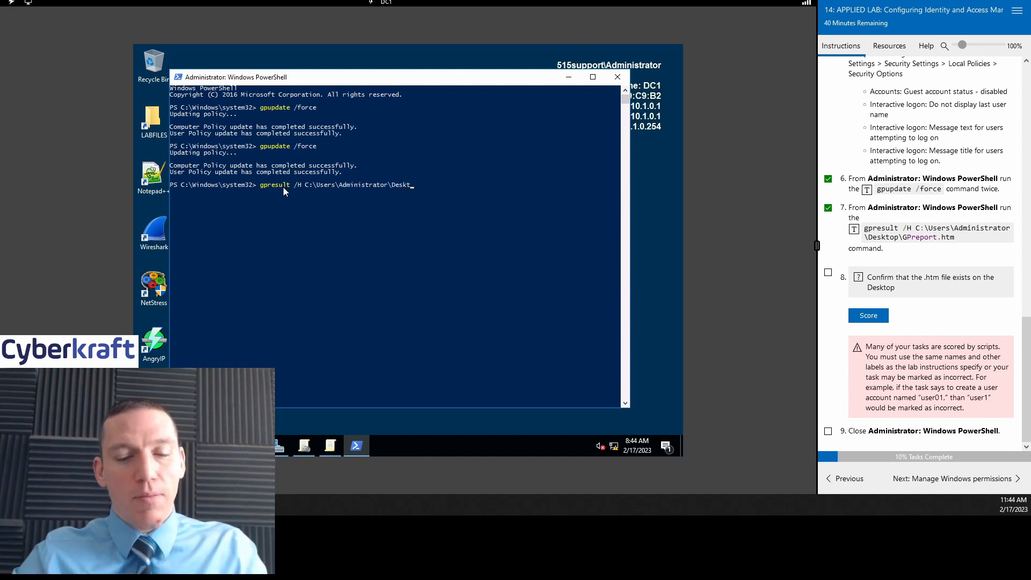
{"action": "type", "text": "op"}
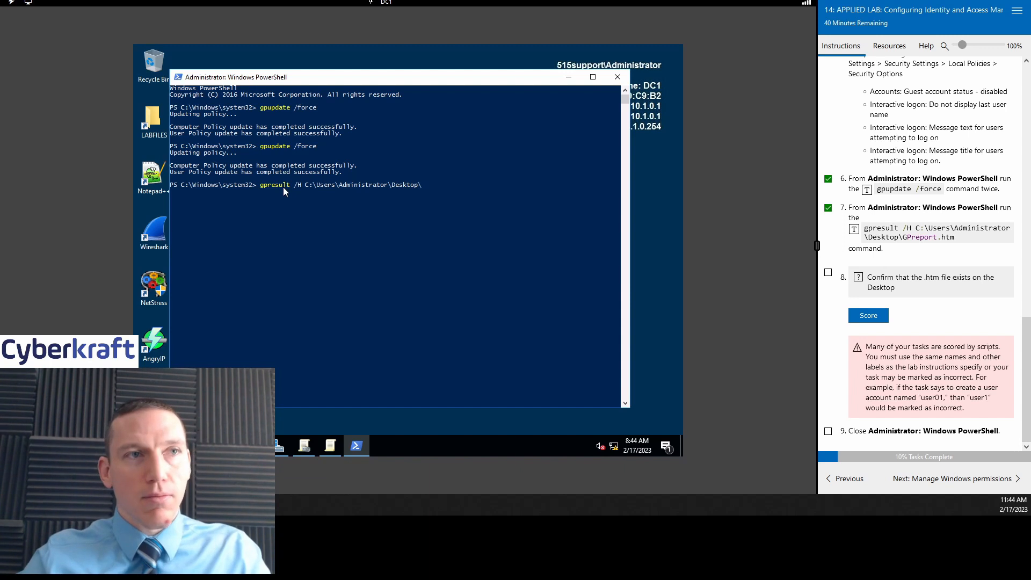
{"action": "type", "text": "\\G"}
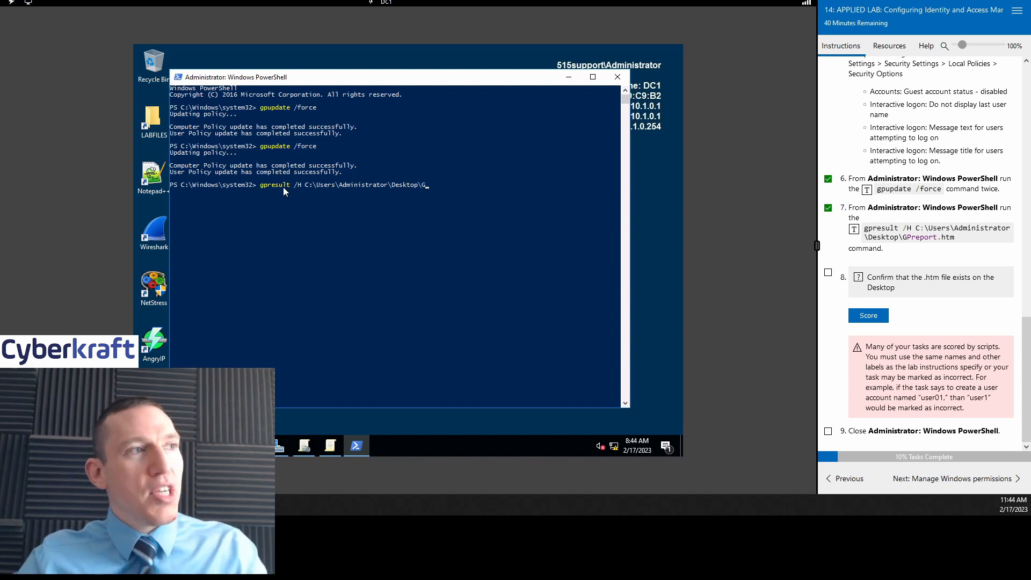
{"action": "type", "text": "P"}
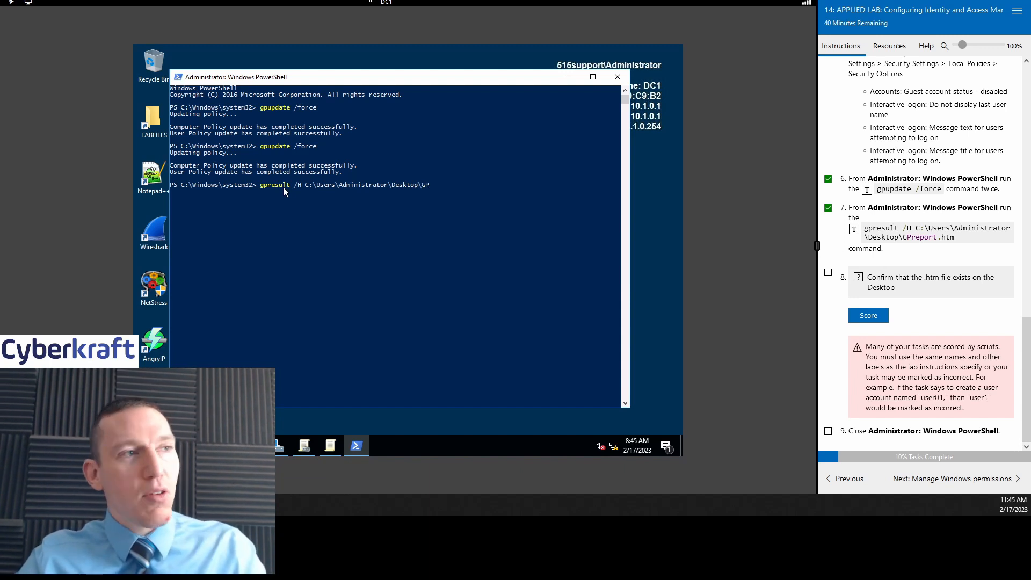
{"action": "type", "text": "report"}
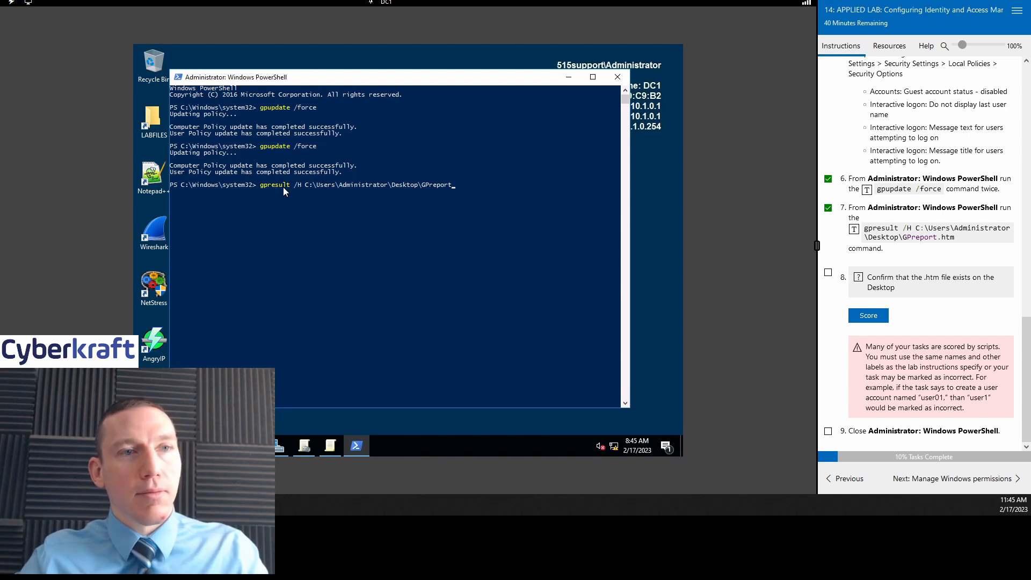
{"action": "type", "text": ".htm"}
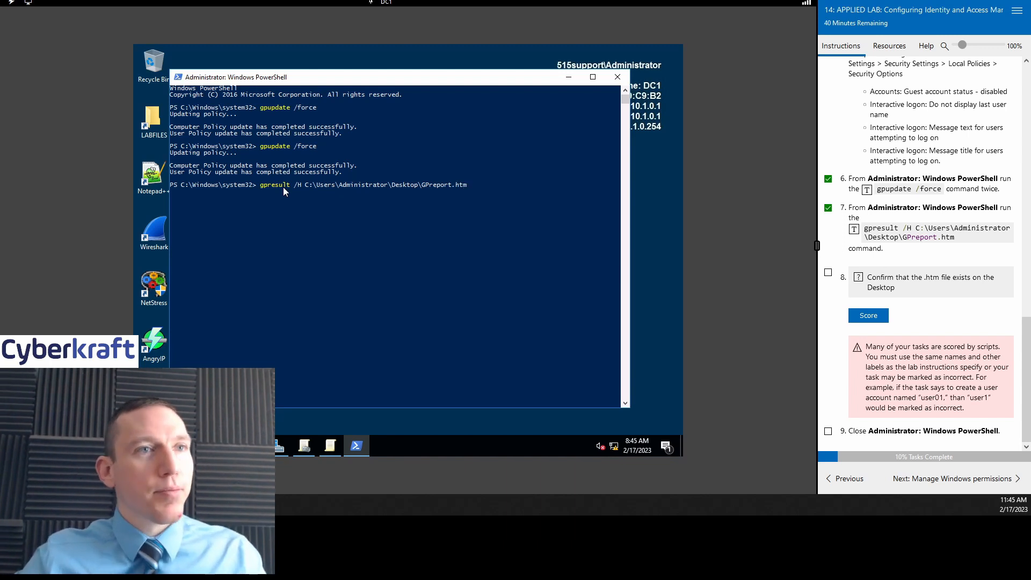
{"action": "key", "text": "Return"}
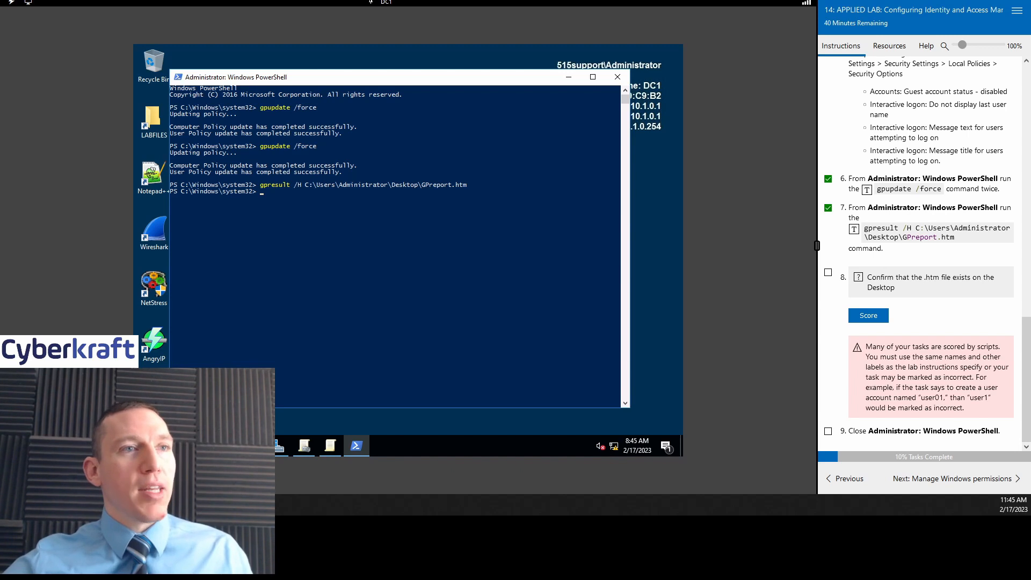
{"action": "double_click", "coordinate": [153, 396]}
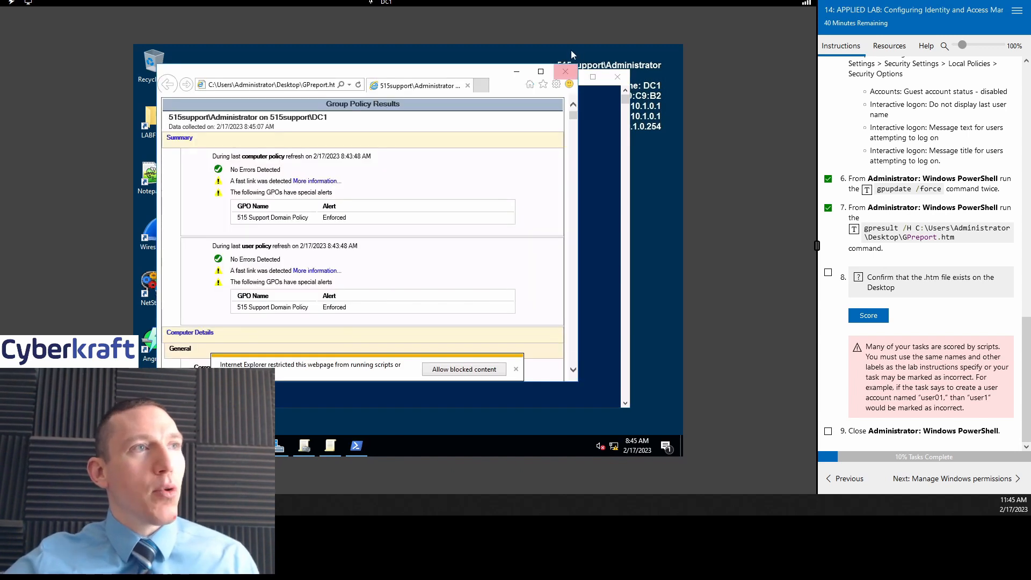
Step: Maximize the report and scroll through its summary, password, lockout, Kerberos and user rights sections
{"action": "left_click", "coordinate": [540, 70]}
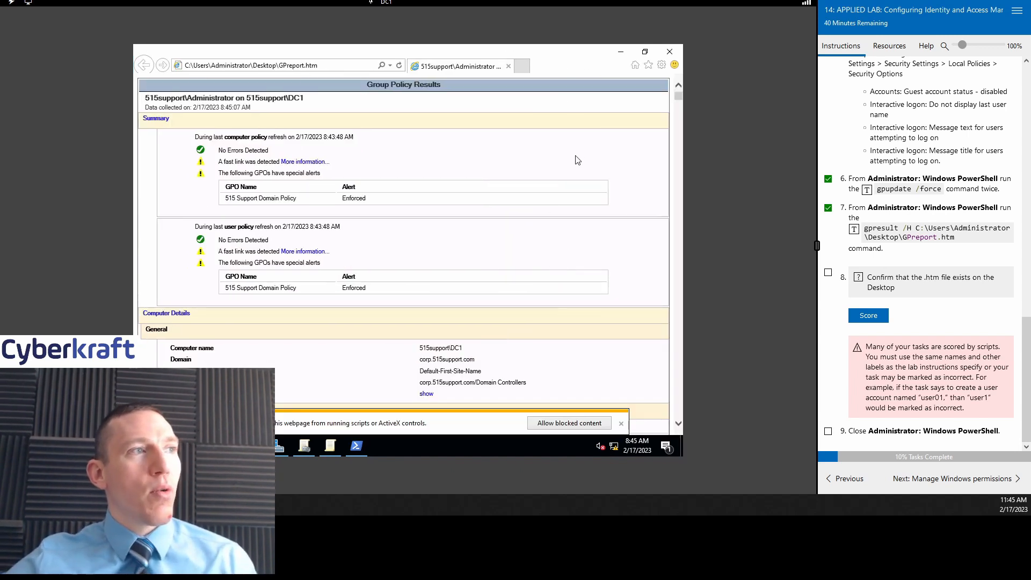
{"action": "scroll", "coordinate": [556, 219], "scroll_direction": "down", "scroll_amount": 10}
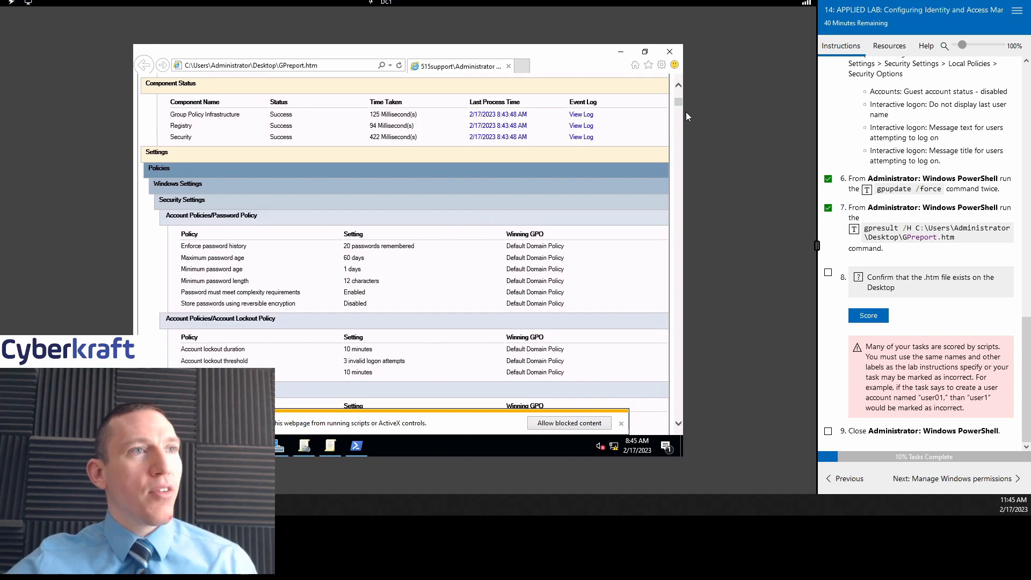
{"action": "left_click_drag", "start_coordinate": [678, 106], "coordinate": [679, 103]}
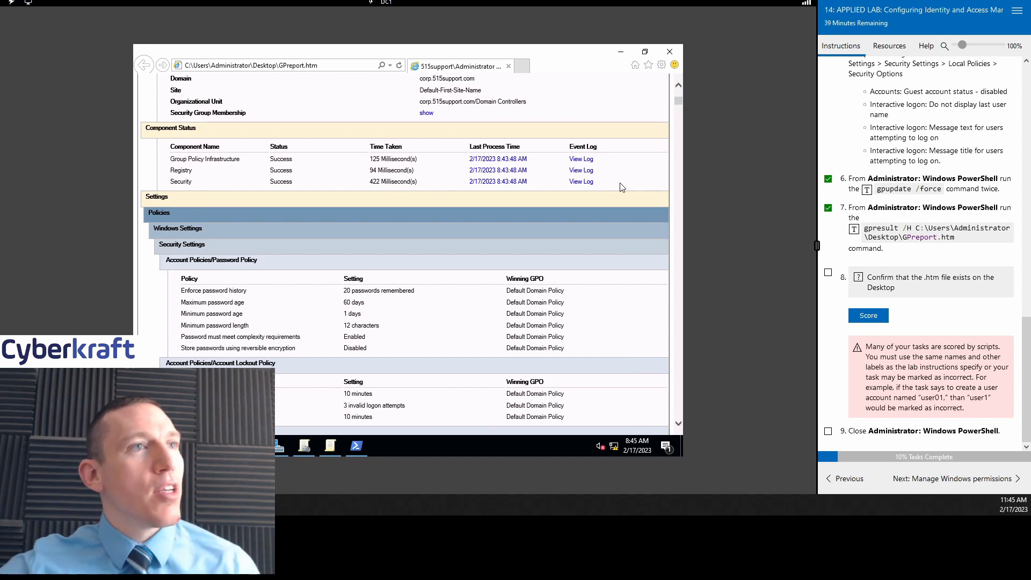
{"action": "scroll", "coordinate": [681, 427], "scroll_direction": "down", "scroll_amount": 3}
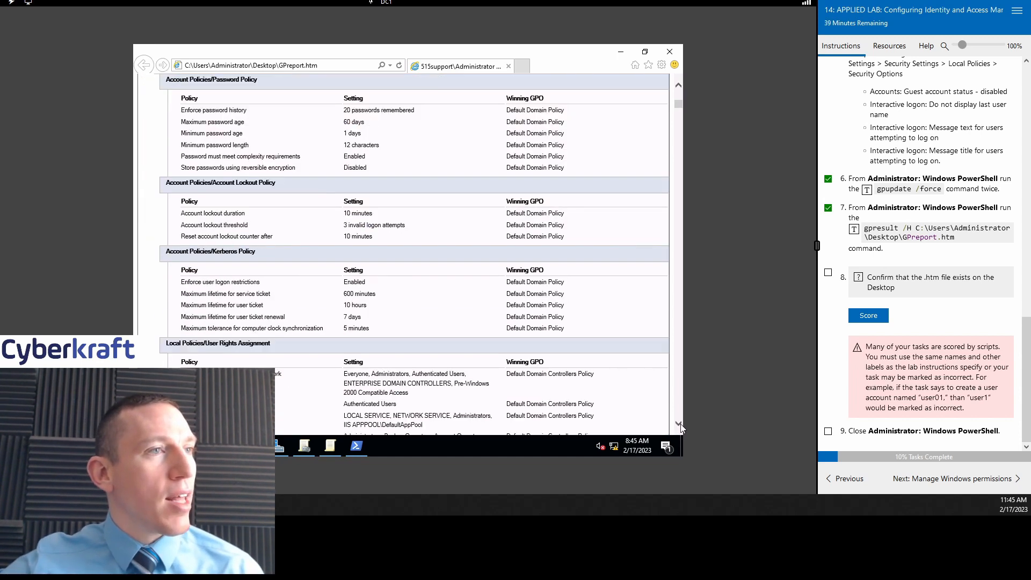
{"action": "scroll", "coordinate": [681, 424], "scroll_direction": "down", "scroll_amount": 5}
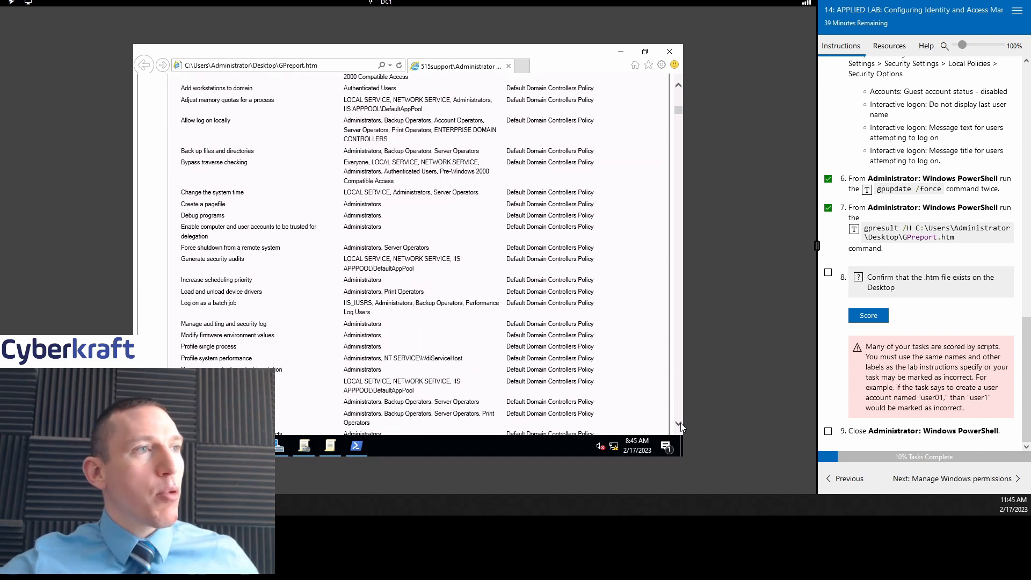
{"action": "left_click_drag", "start_coordinate": [678, 110], "coordinate": [681, 133]}
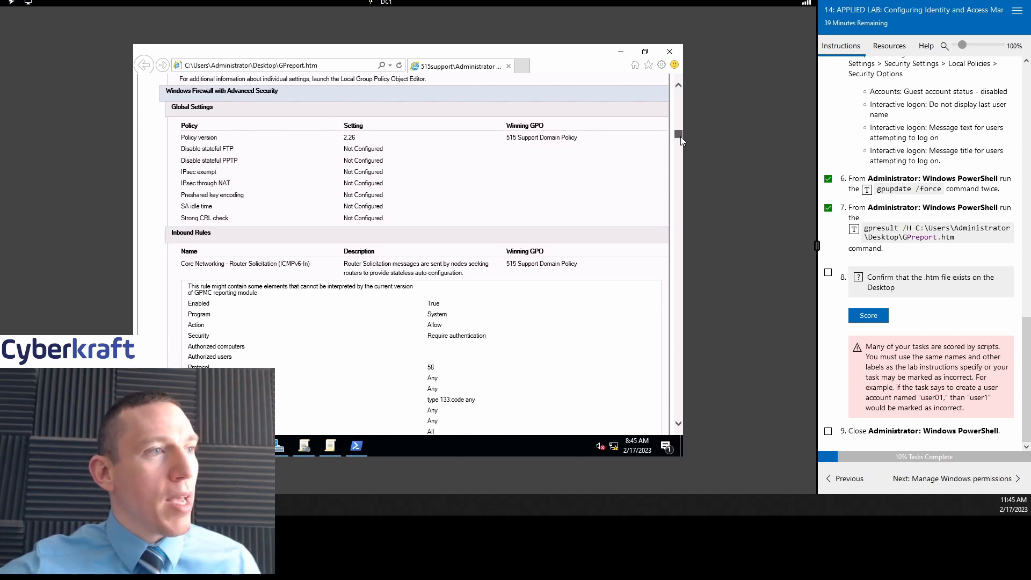
{"action": "scroll", "coordinate": [681, 139], "scroll_direction": "down", "scroll_amount": 2}
{"action": "scroll", "coordinate": [680, 141], "scroll_direction": "down", "scroll_amount": 10}
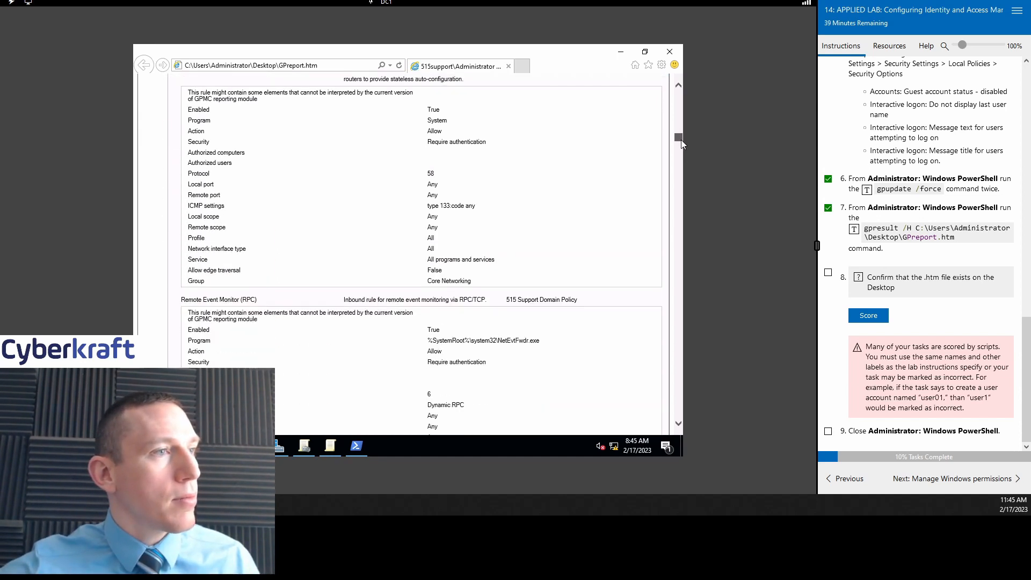
{"action": "left_click_drag", "start_coordinate": [680, 141], "coordinate": [679, 93]}
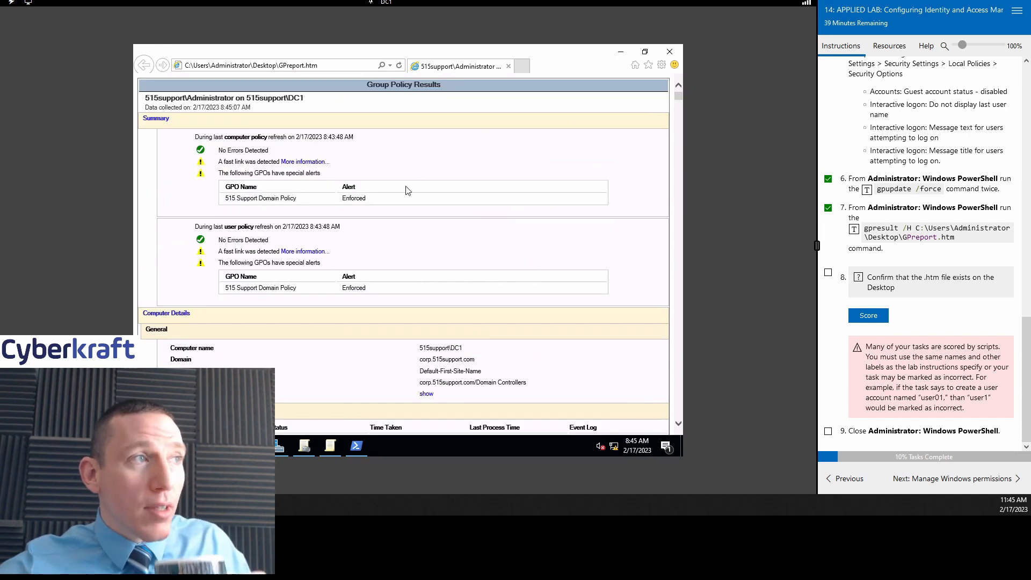
{"action": "scroll", "coordinate": [574, 267], "scroll_direction": "down", "scroll_amount": 5}
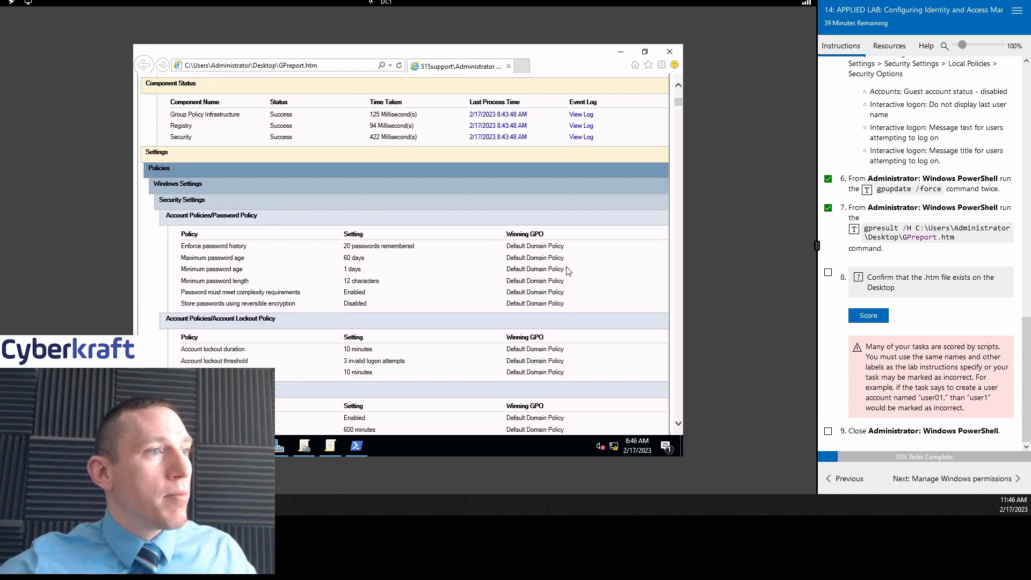
{"action": "scroll", "coordinate": [568, 272], "scroll_direction": "down", "scroll_amount": 5}
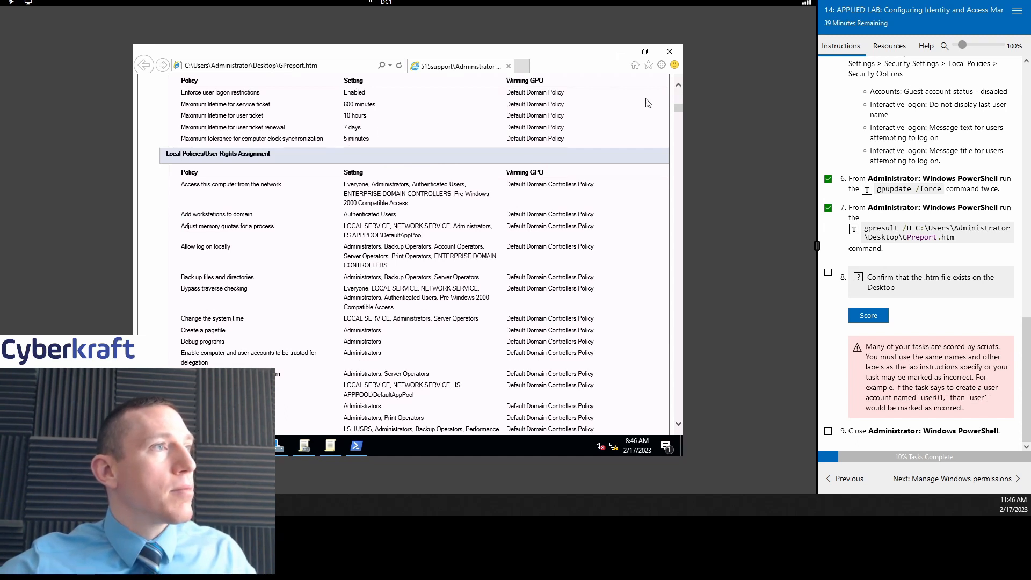
{"action": "left_click", "coordinate": [679, 87]}
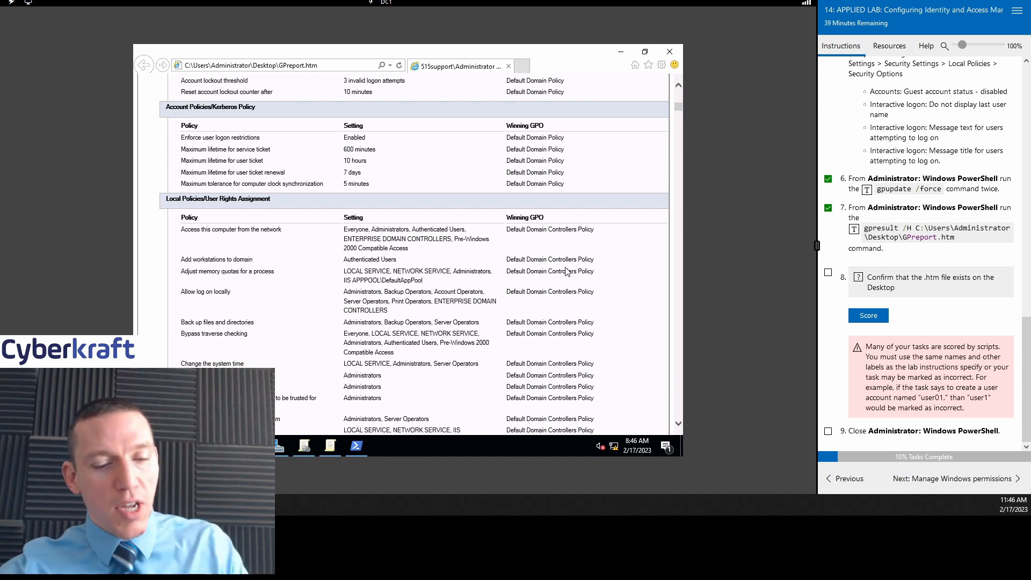
Step: Search the report for 'password', review the matching rows, and close Internet Explorer
{"action": "key", "text": "ctrl+f"}
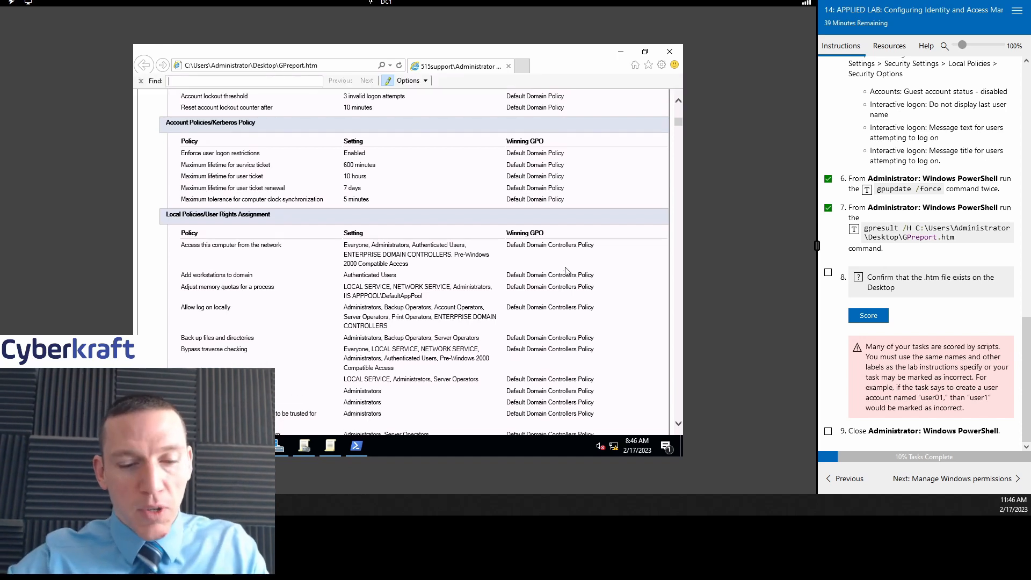
{"action": "type", "text": "passowrd"}
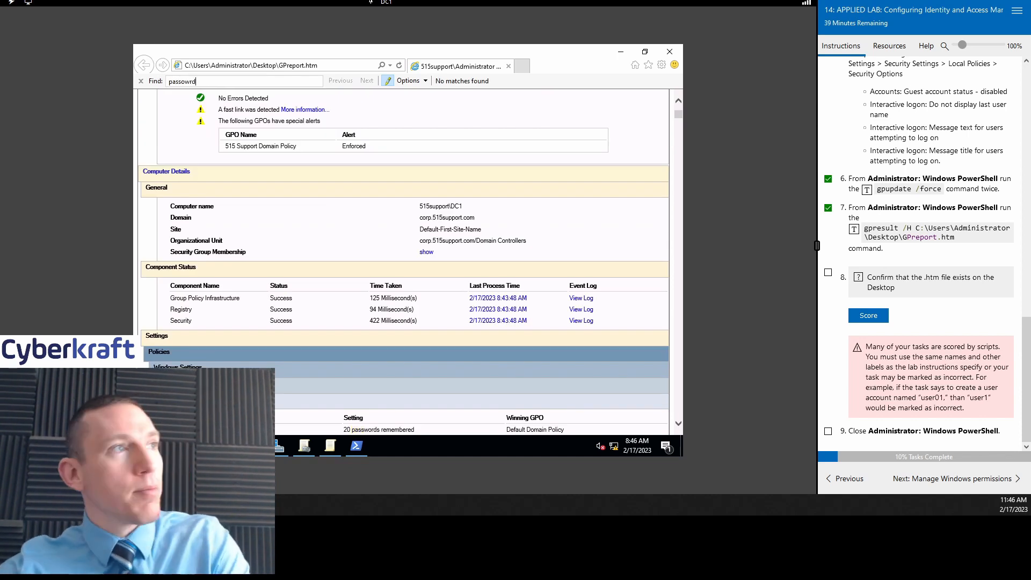
{"action": "key", "text": "BackSpace"}
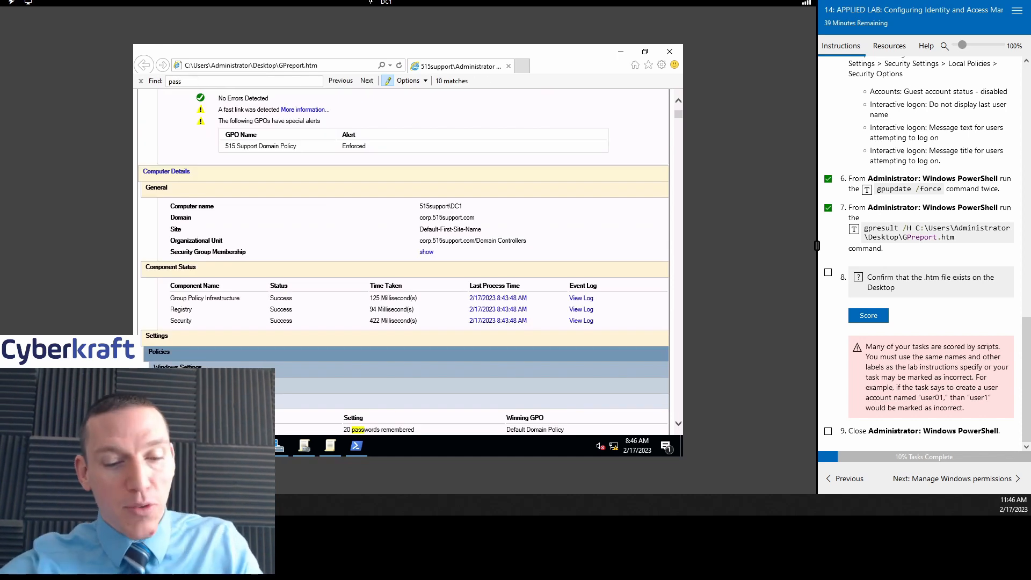
{"action": "type", "text": "word"}
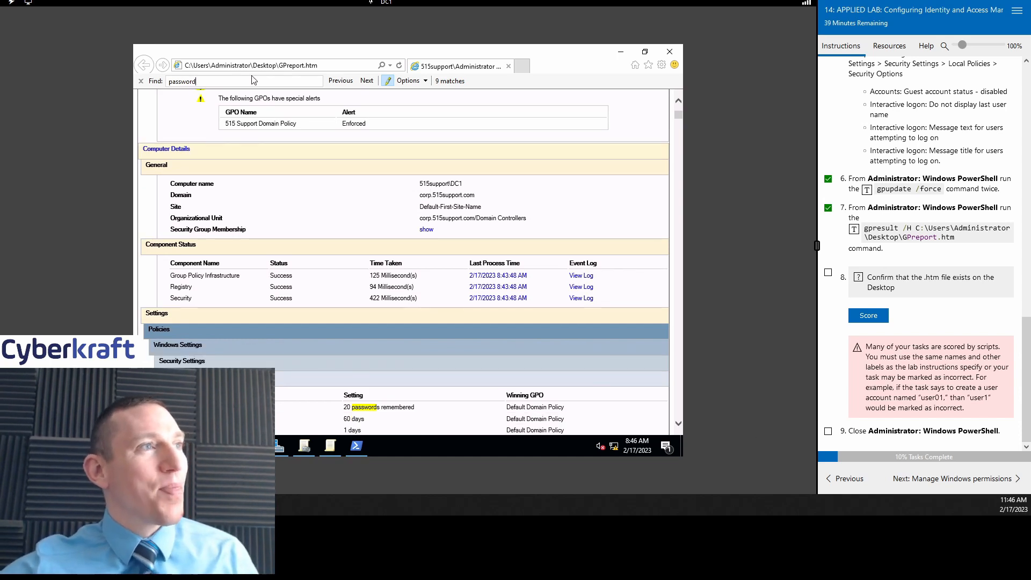
{"action": "left_click", "coordinate": [369, 81]}
{"action": "scroll", "coordinate": [534, 256], "scroll_direction": "down", "scroll_amount": 8}
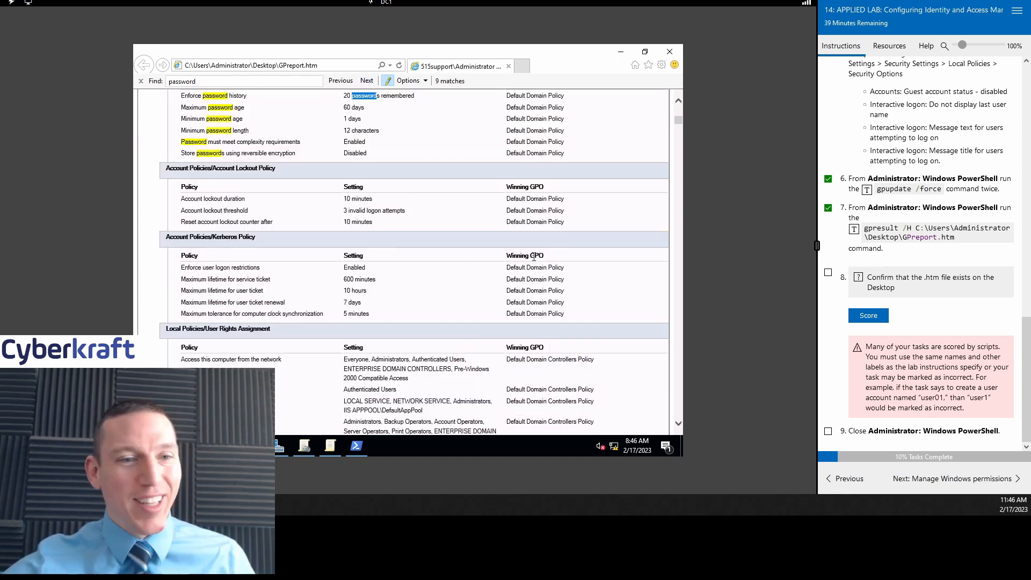
{"action": "scroll", "coordinate": [534, 256], "scroll_direction": "up", "scroll_amount": 3}
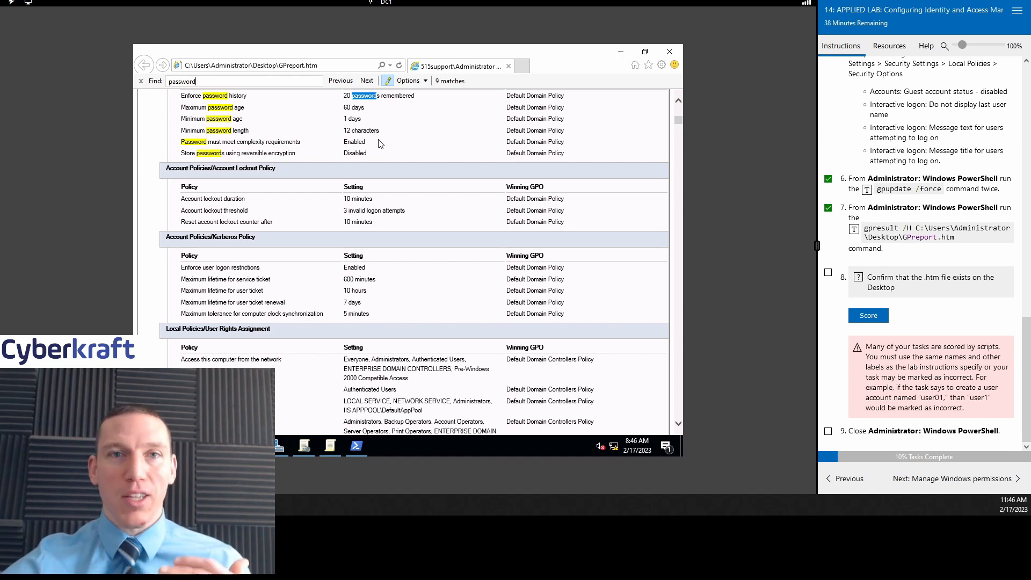
{"action": "left_click", "coordinate": [669, 51]}
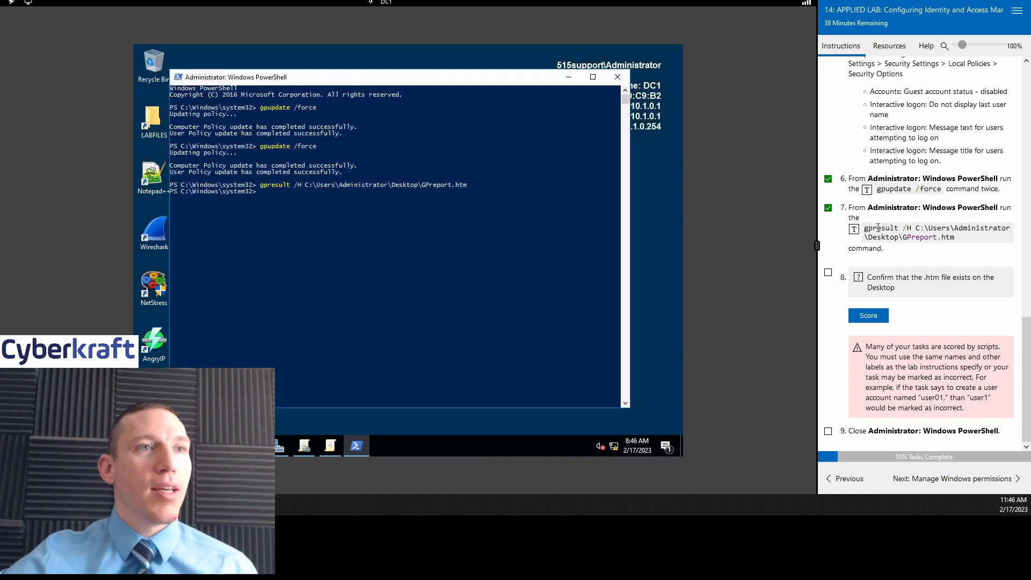
Step: Score the report-exists check, mark task 9 done, and advance to Manage Windows permissions
{"action": "left_click", "coordinate": [873, 314]}
{"action": "left_click", "coordinate": [826, 272]}
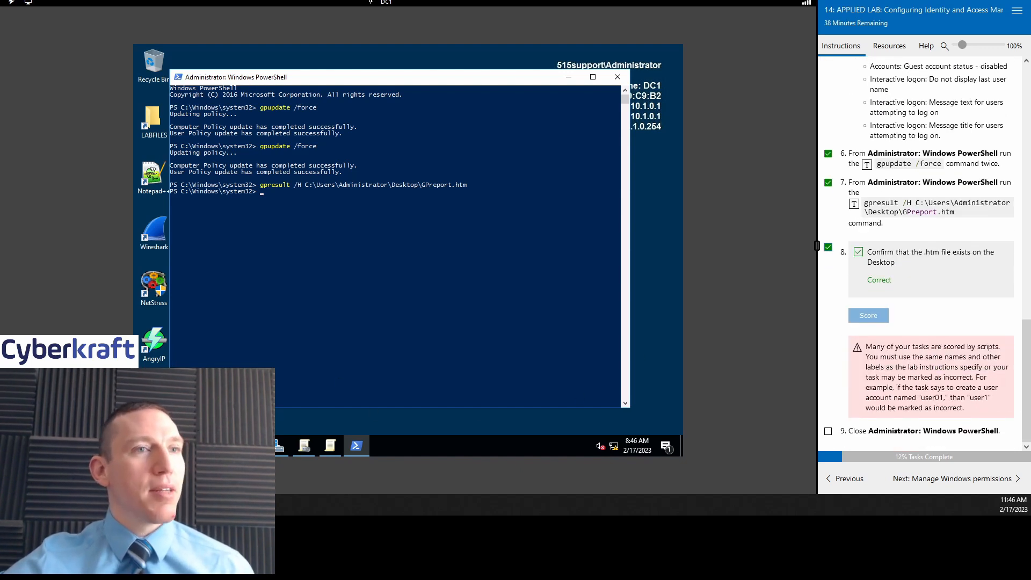
{"action": "left_click", "coordinate": [828, 431]}
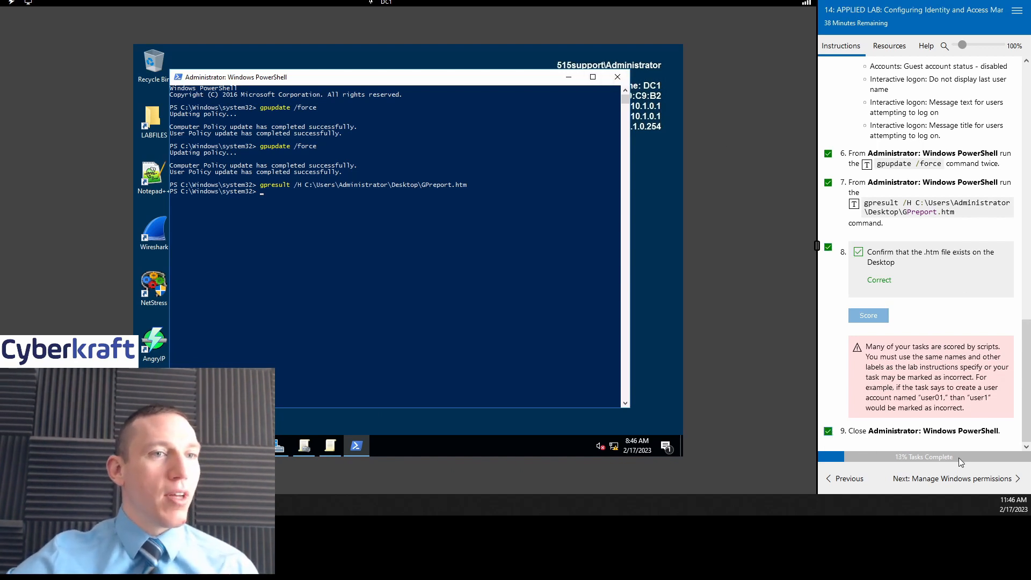
{"action": "left_click", "coordinate": [919, 479]}
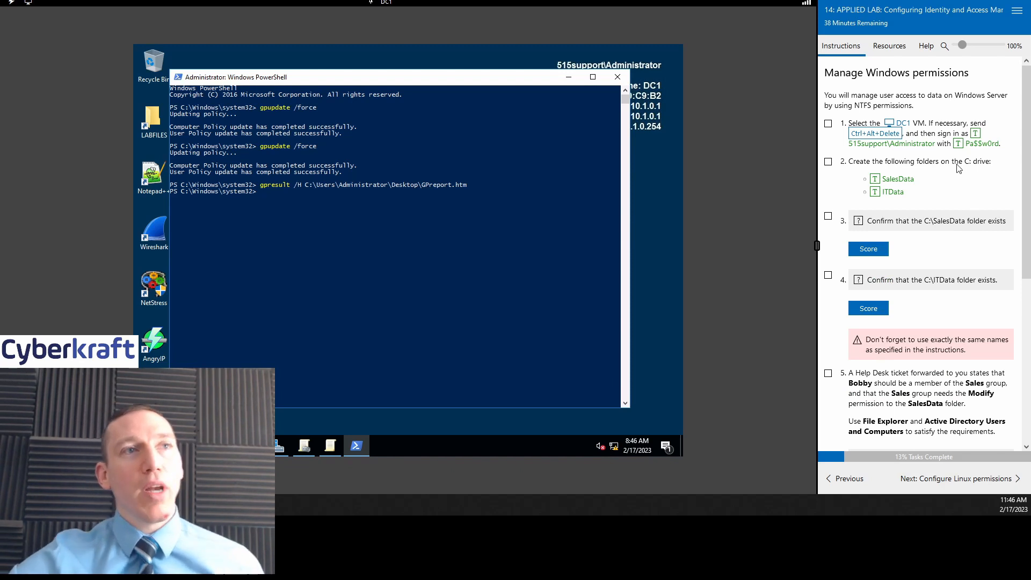
Step: Minimize PowerShell and tick off the DC1 sign-in task
{"action": "left_click", "coordinate": [568, 77]}
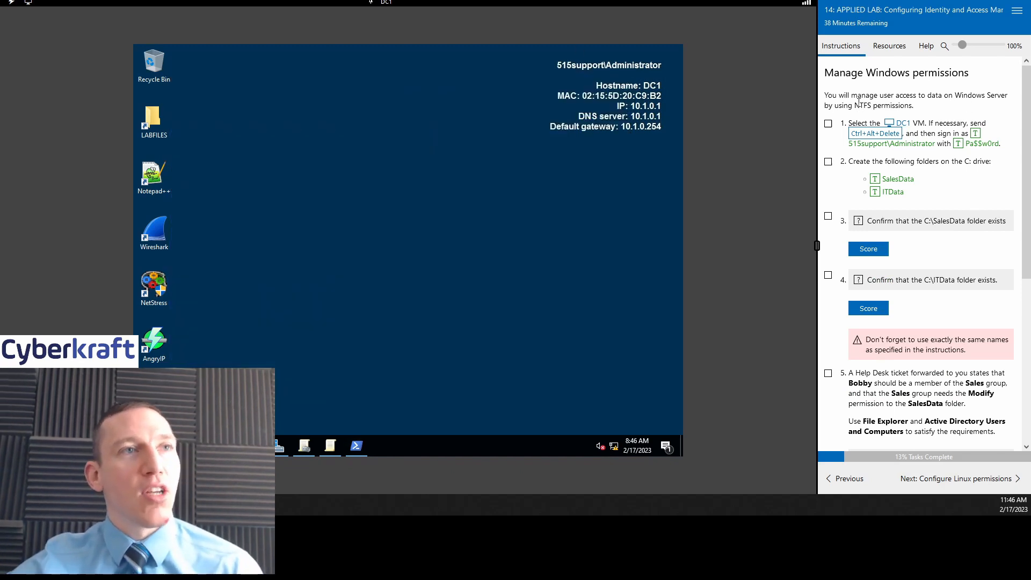
{"action": "left_click", "coordinate": [828, 124]}
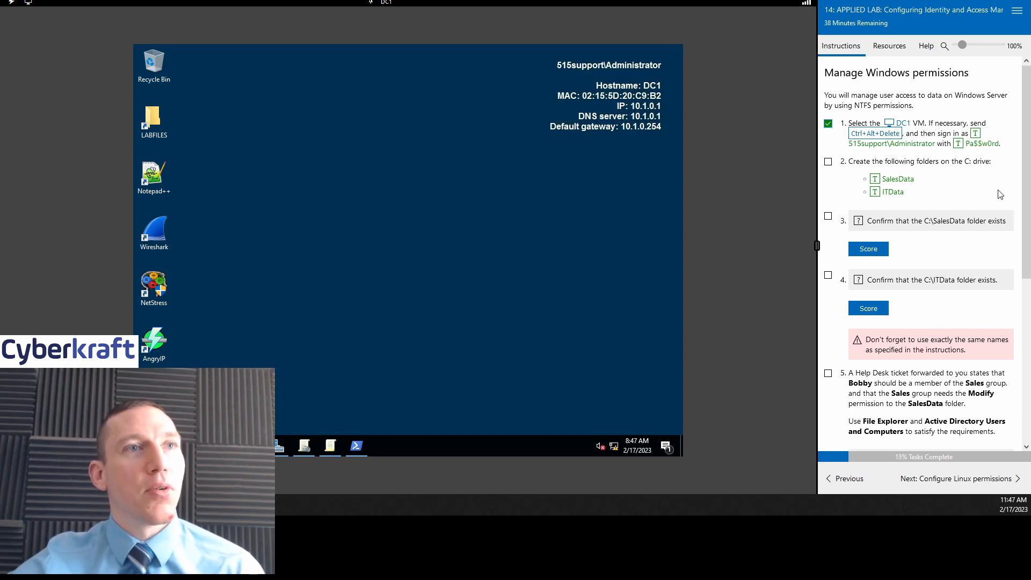
{"action": "scroll", "coordinate": [999, 194], "scroll_direction": "down", "scroll_amount": 1}
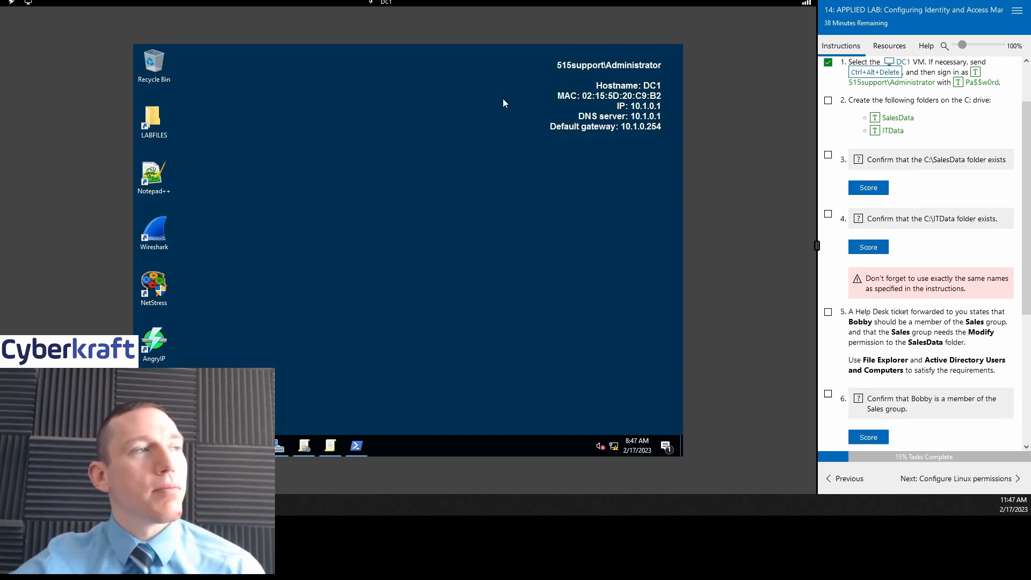
Step: Create a SalesData folder at the root of Local Disk (C:)
{"action": "double_click", "coordinate": [156, 117]}
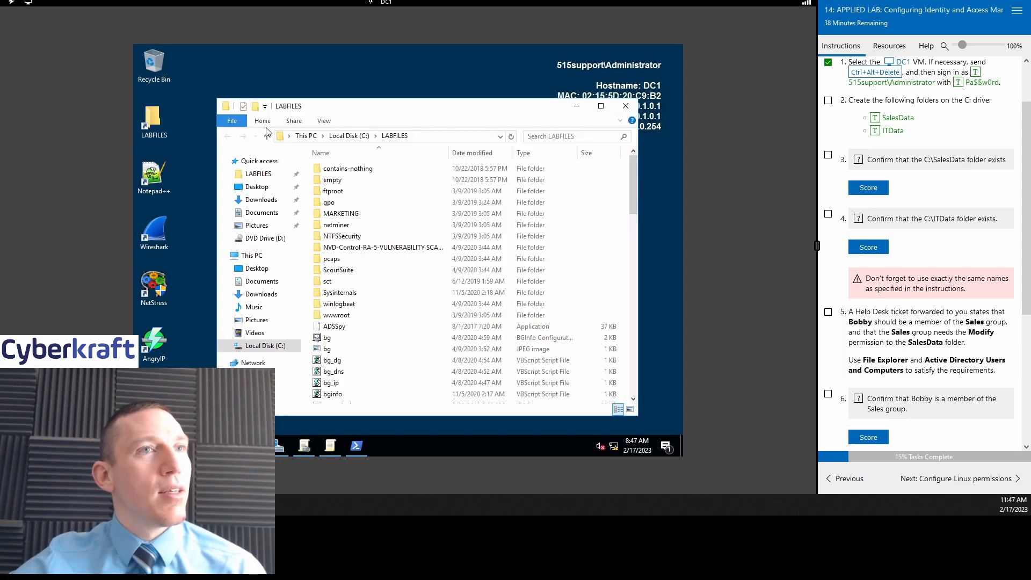
{"action": "left_click", "coordinate": [304, 135]}
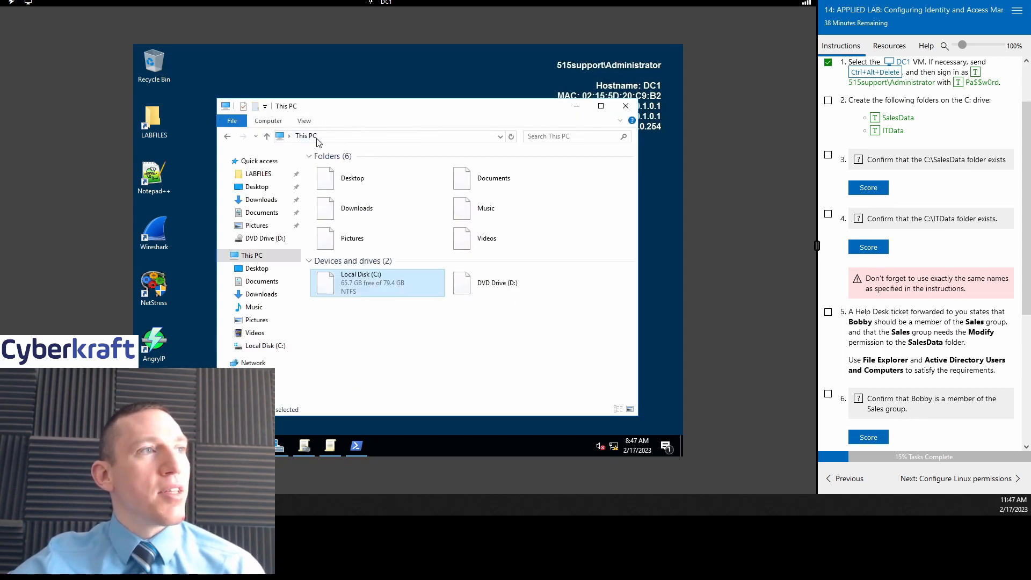
{"action": "double_click", "coordinate": [390, 292]}
{"action": "right_click", "coordinate": [350, 280]}
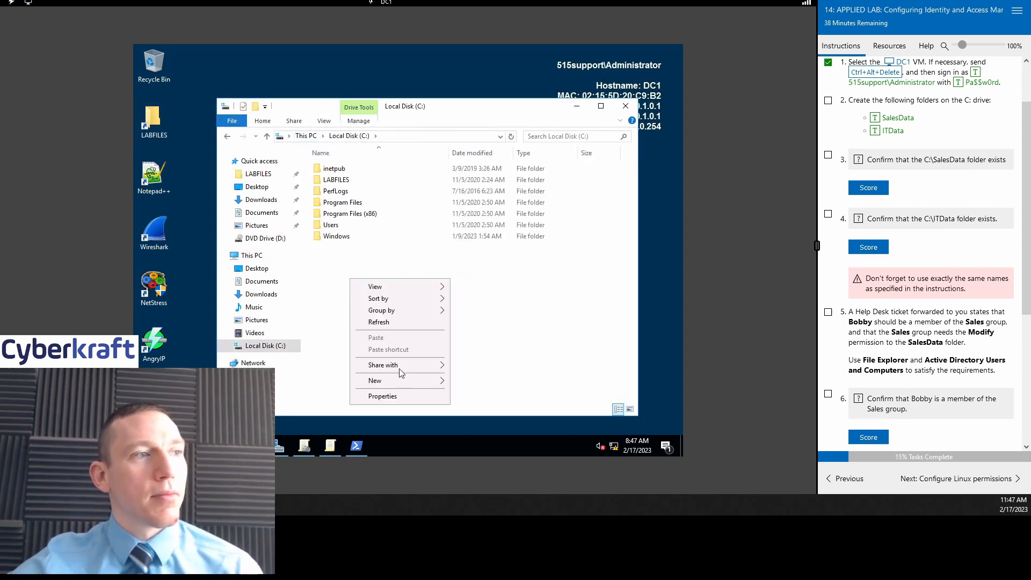
{"action": "mouse_move", "coordinate": [391, 383]}
{"action": "left_click", "coordinate": [472, 382]}
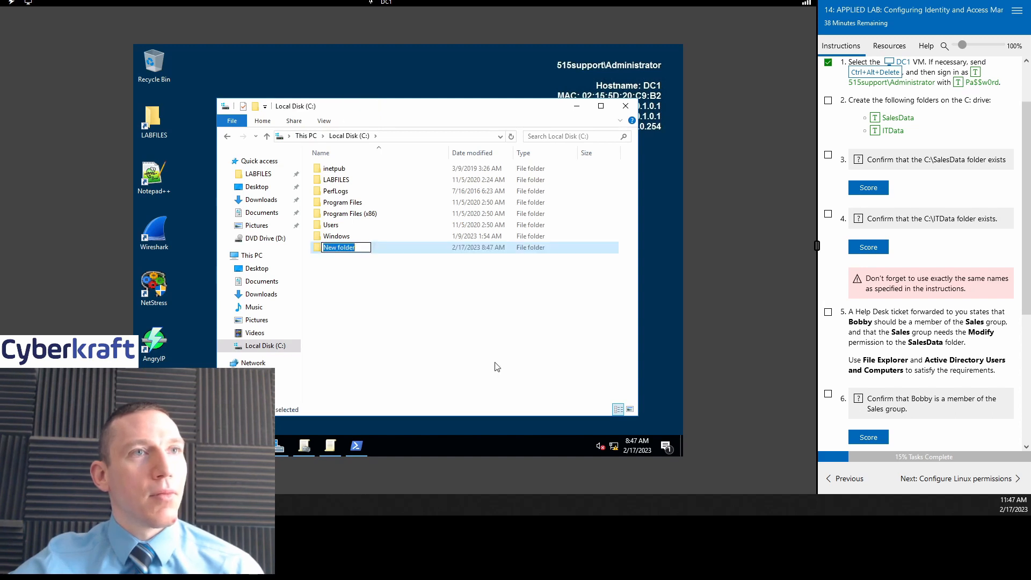
{"action": "type", "text": "Sales"}
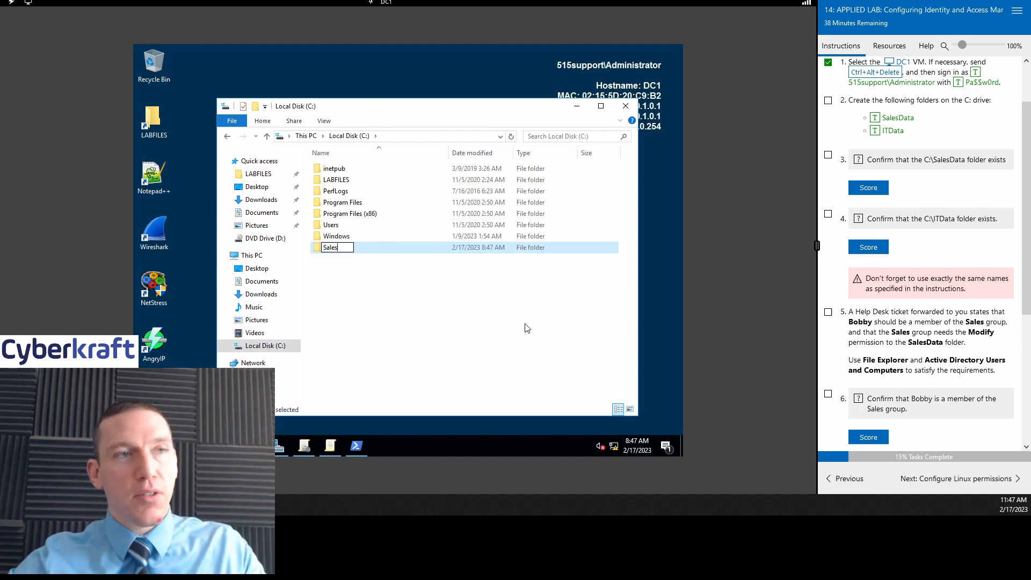
{"action": "type", "text": "Data"}
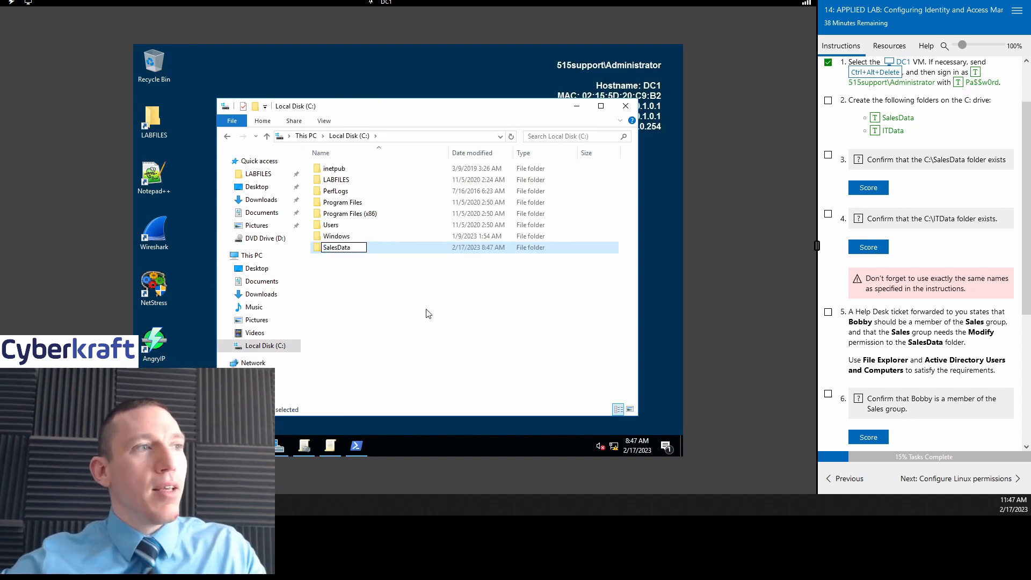
{"action": "left_click", "coordinate": [355, 282]}
Step: Create an ITData folder in C: and mark the folder-creation task done
{"action": "right_click", "coordinate": [355, 282]}
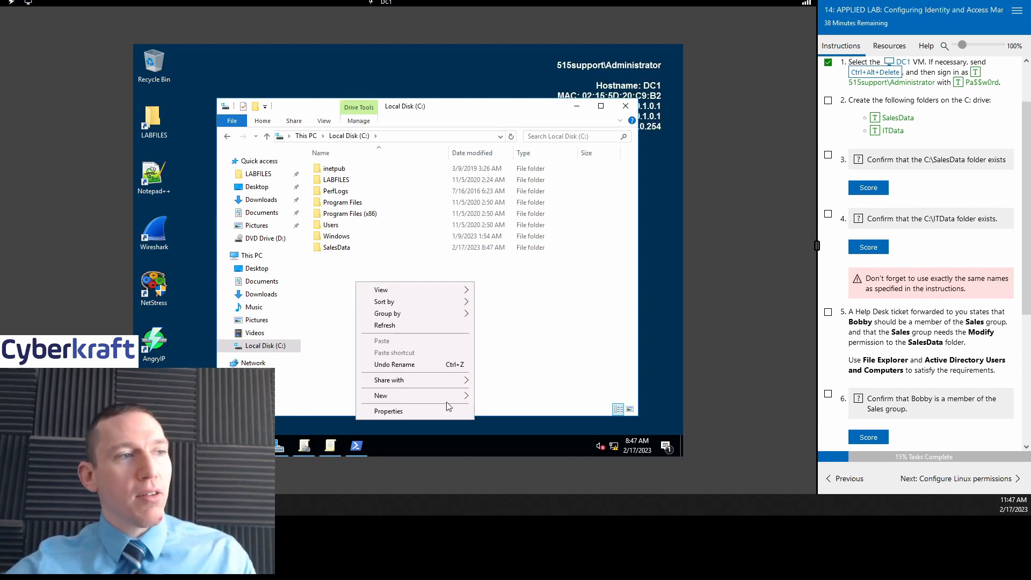
{"action": "mouse_move", "coordinate": [449, 401]}
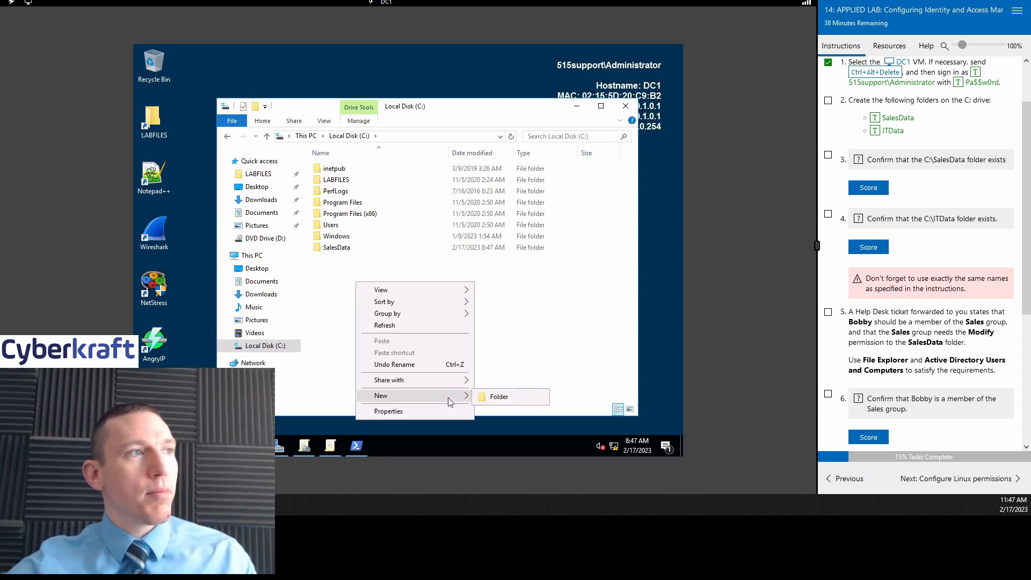
{"action": "left_click", "coordinate": [499, 396]}
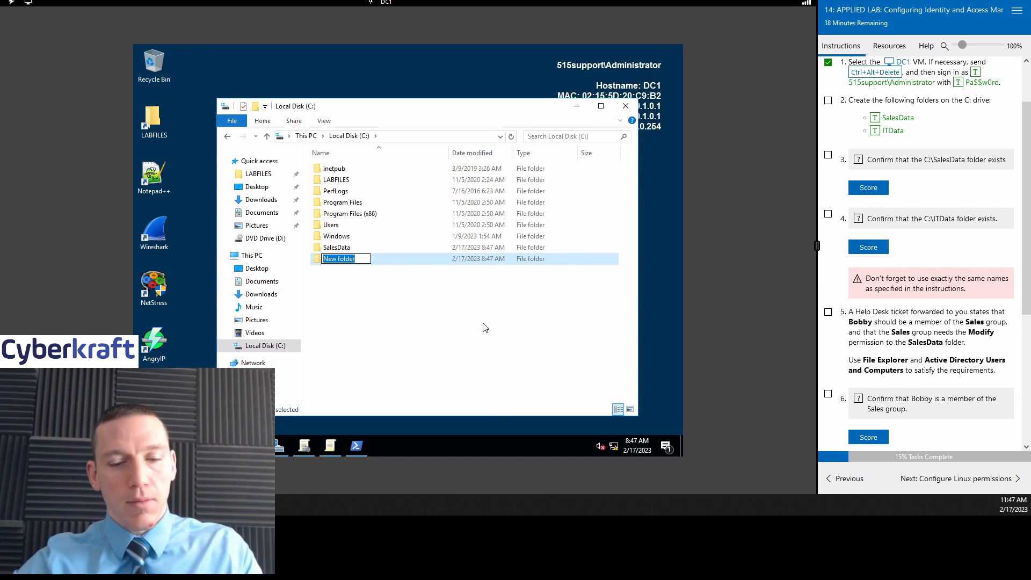
{"action": "type", "text": "ITData"}
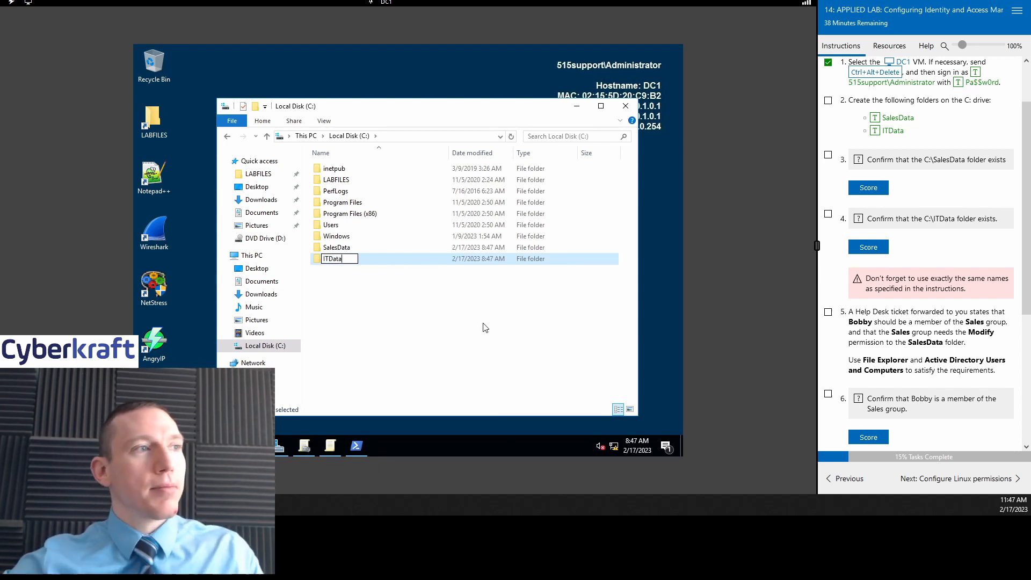
{"action": "left_click", "coordinate": [485, 328]}
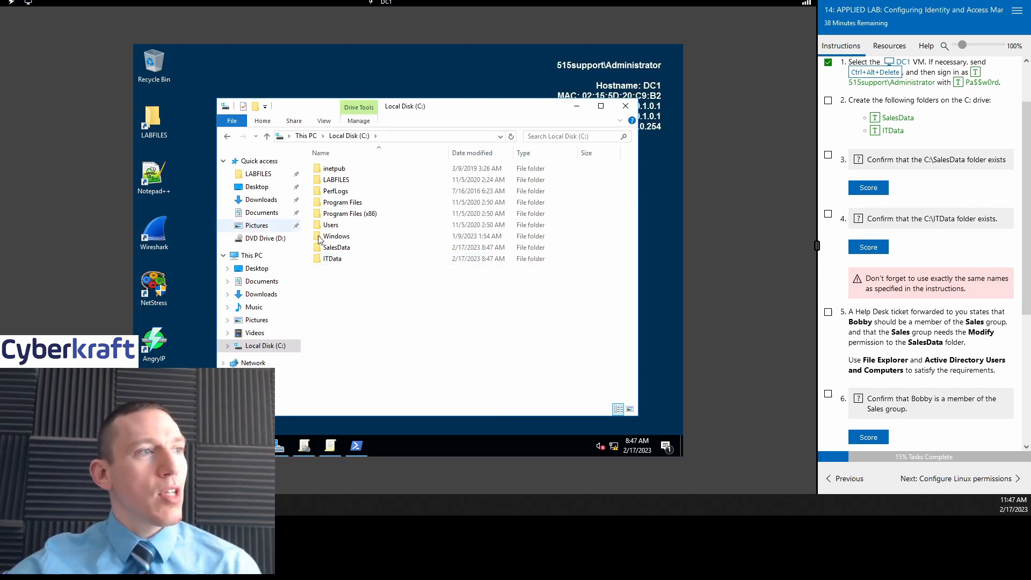
{"action": "left_click", "coordinate": [828, 101]}
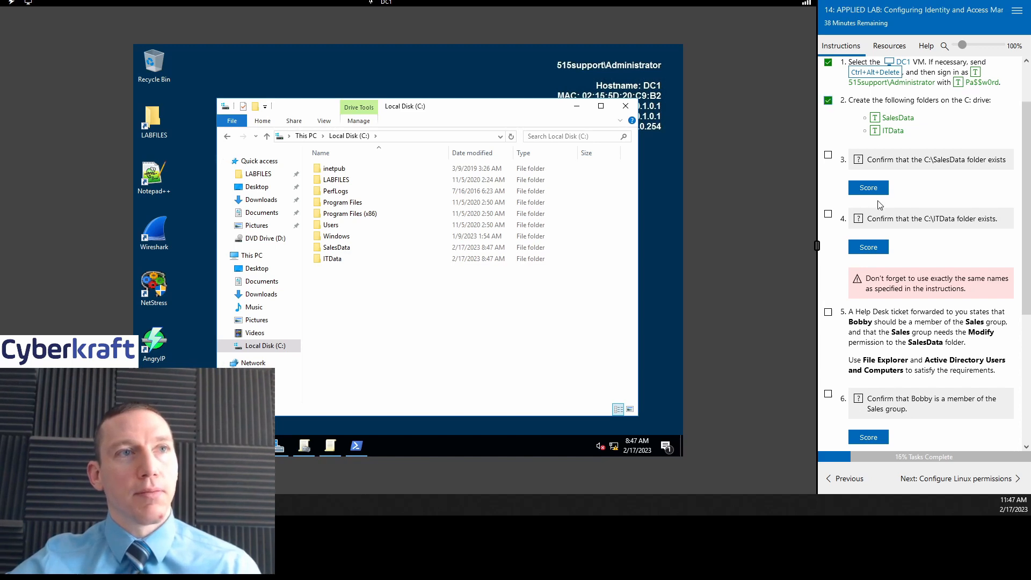
Step: Score the SalesData and ITData folder checks and tick off the Sales group help desk task
{"action": "left_click", "coordinate": [867, 189]}
{"action": "left_click", "coordinate": [869, 248]}
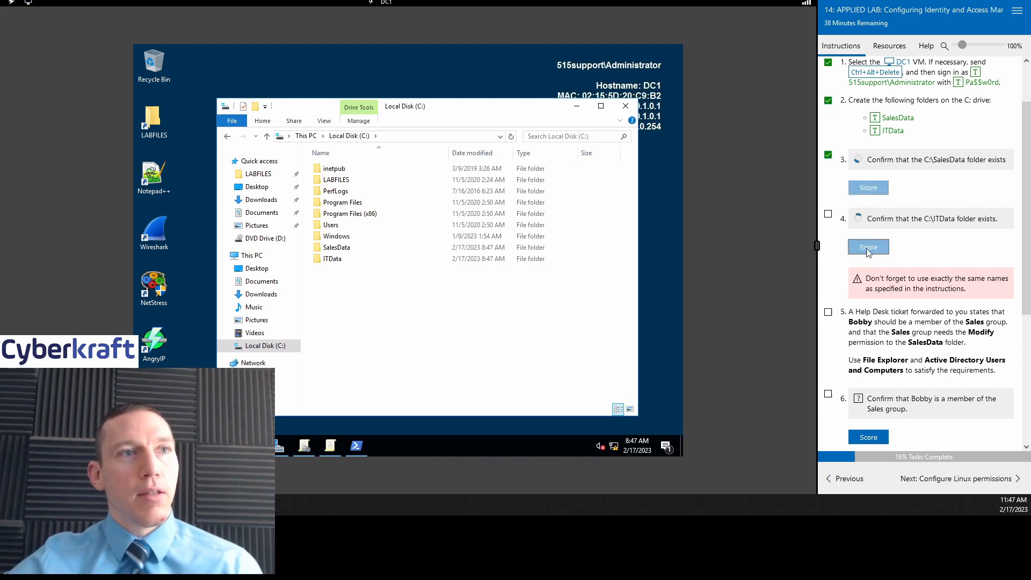
{"action": "scroll", "coordinate": [893, 230], "scroll_direction": "down", "scroll_amount": 3}
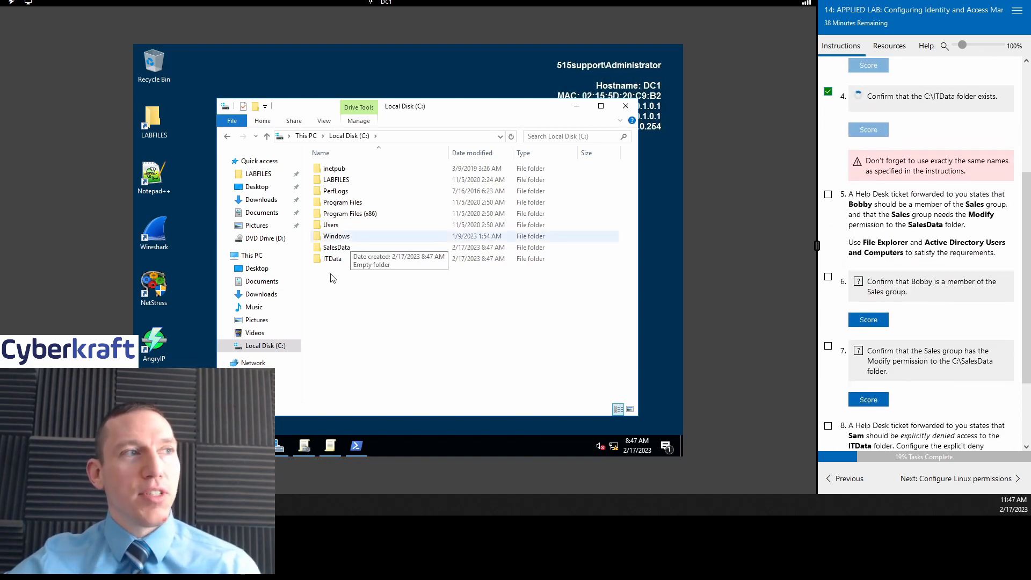
{"action": "scroll", "coordinate": [894, 229], "scroll_direction": "up", "scroll_amount": 1}
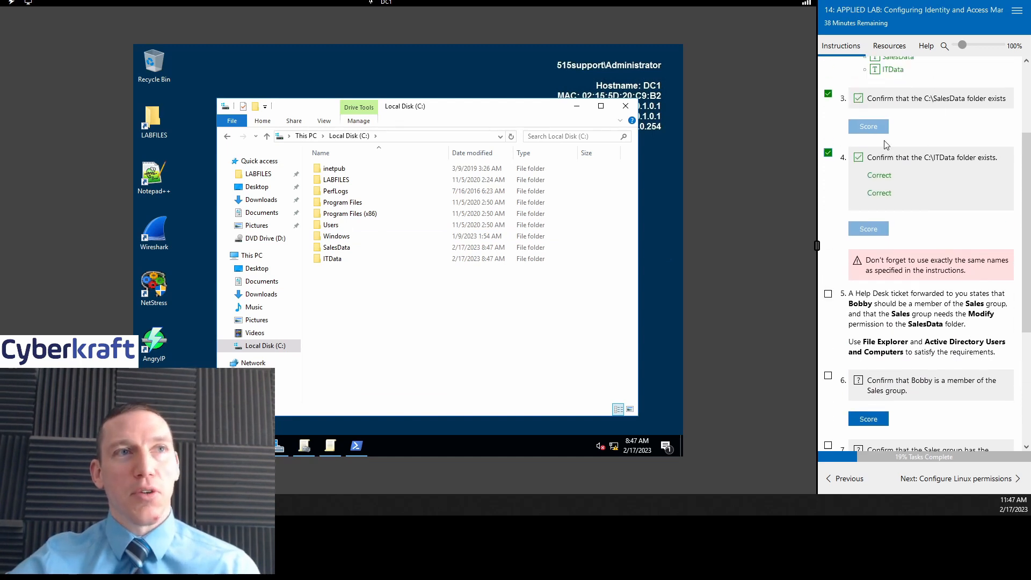
{"action": "scroll", "coordinate": [950, 274], "scroll_direction": "down", "scroll_amount": 3}
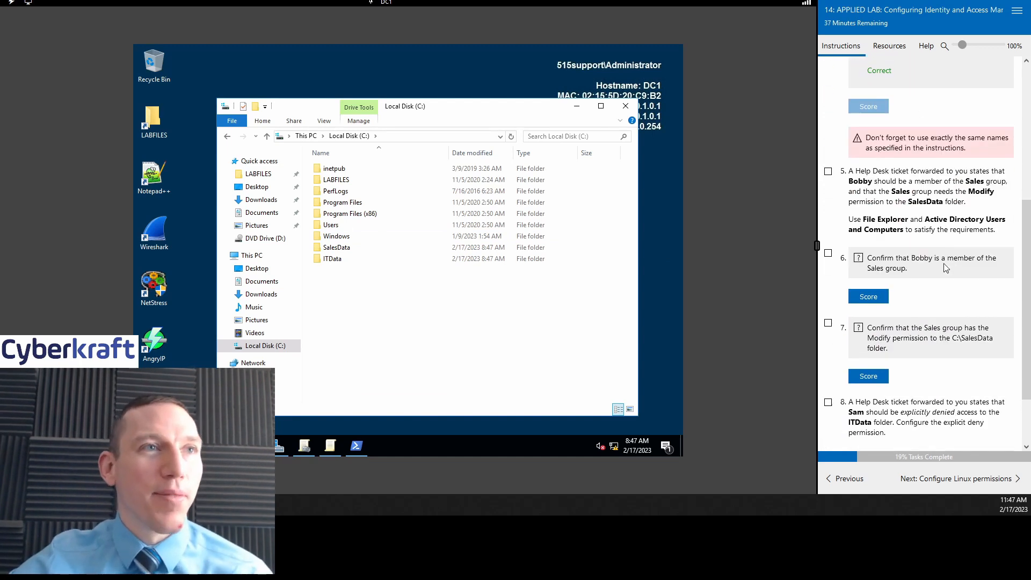
{"action": "scroll", "coordinate": [945, 267], "scroll_direction": "up", "scroll_amount": 3}
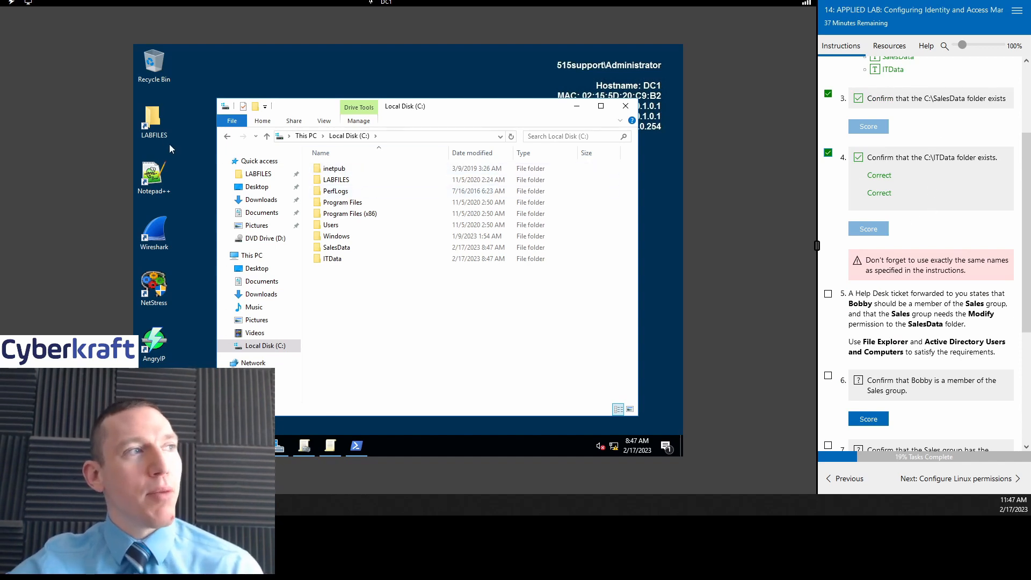
{"action": "scroll", "coordinate": [974, 219], "scroll_direction": "down", "scroll_amount": 3}
{"action": "scroll", "coordinate": [974, 219], "scroll_direction": "down", "scroll_amount": 2}
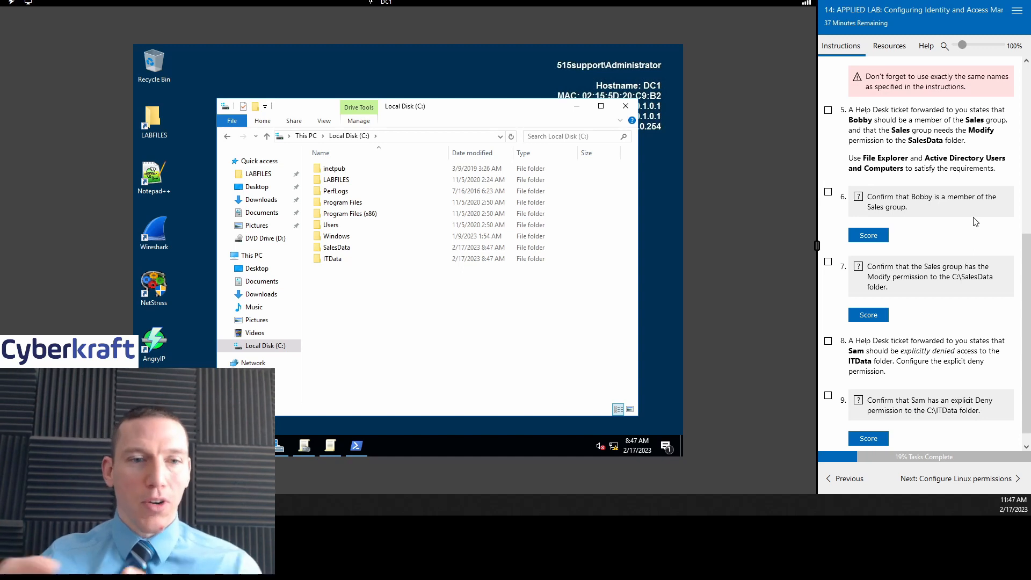
{"action": "scroll", "coordinate": [975, 222], "scroll_direction": "up", "scroll_amount": 3}
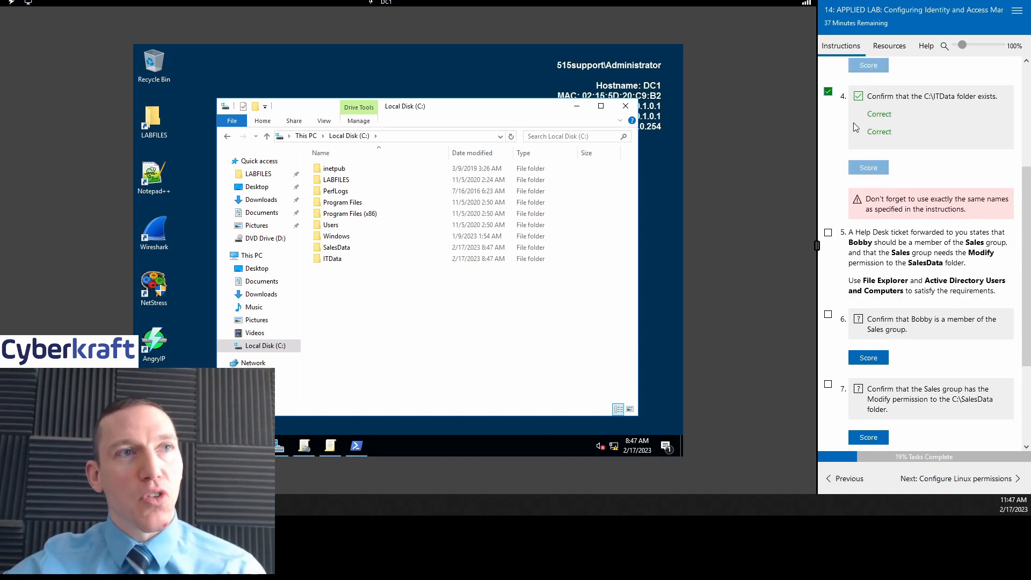
{"action": "left_click", "coordinate": [827, 233]}
{"action": "scroll", "coordinate": [929, 272], "scroll_direction": "down", "scroll_amount": 3}
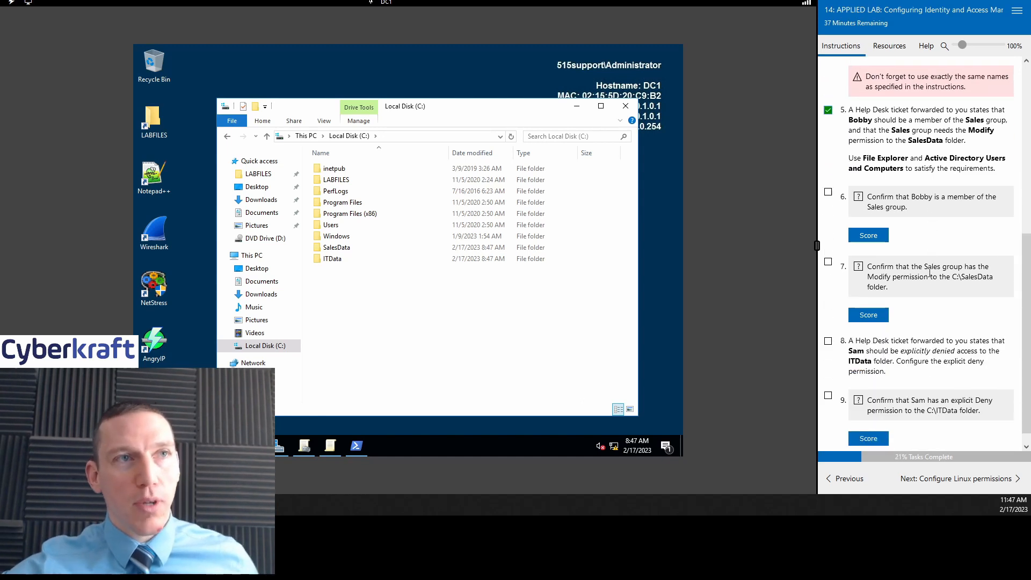
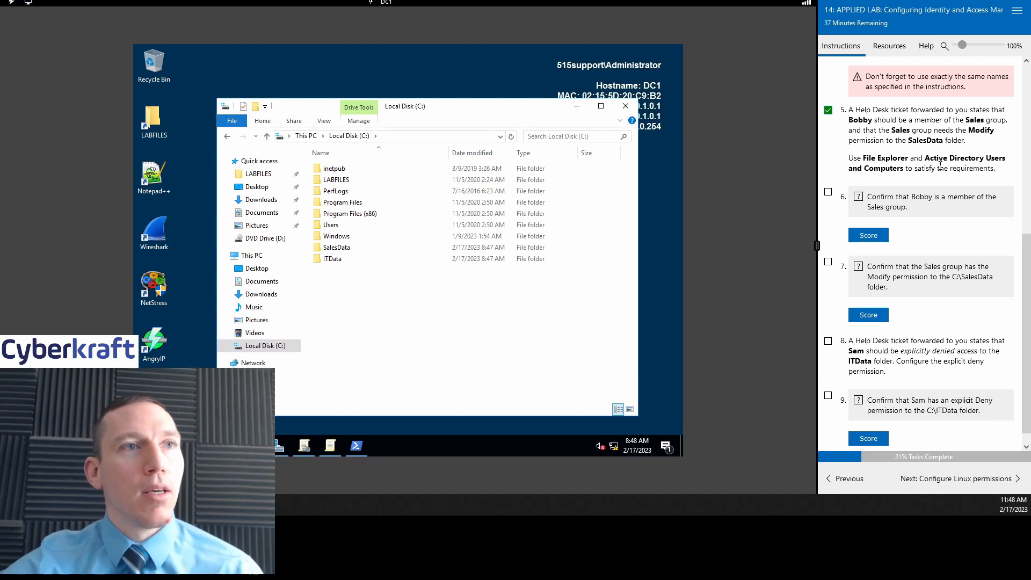
Step: Launch Active Directory Users and Computers from Server Manager's Tools menu
{"action": "left_click", "coordinate": [279, 446]}
{"action": "left_click", "coordinate": [605, 74]}
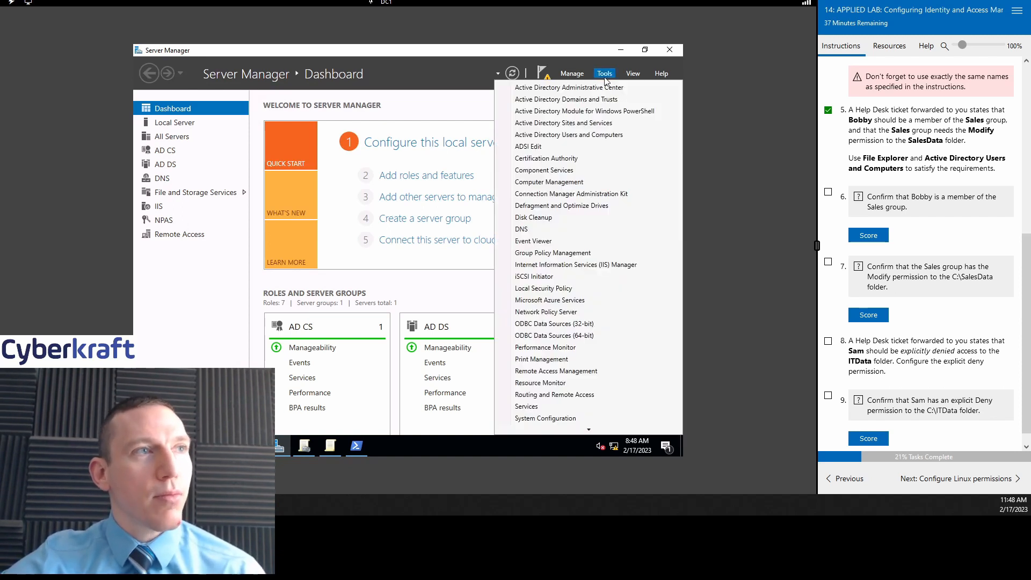
{"action": "left_click", "coordinate": [594, 137]}
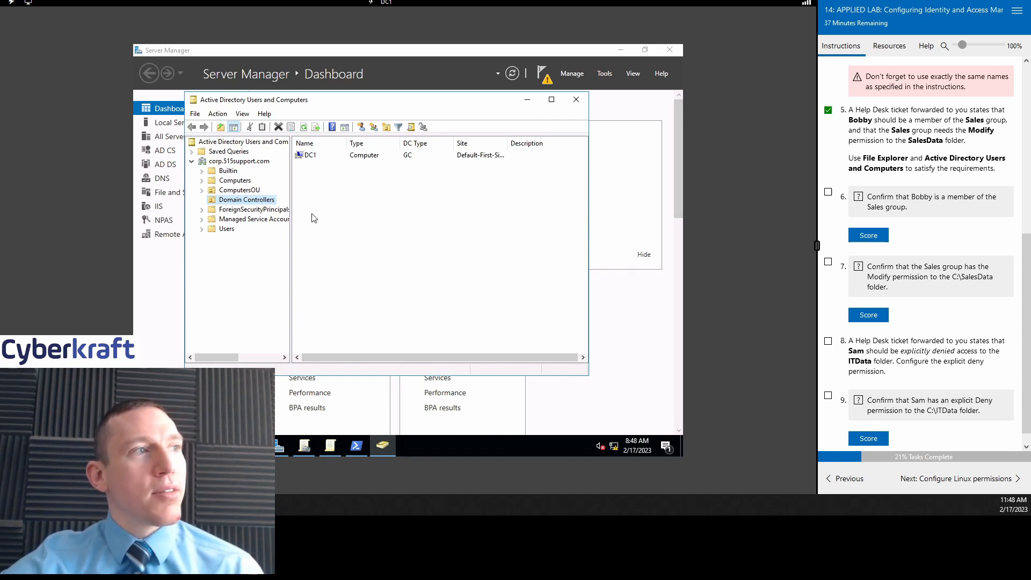
{"action": "left_click", "coordinate": [216, 229]}
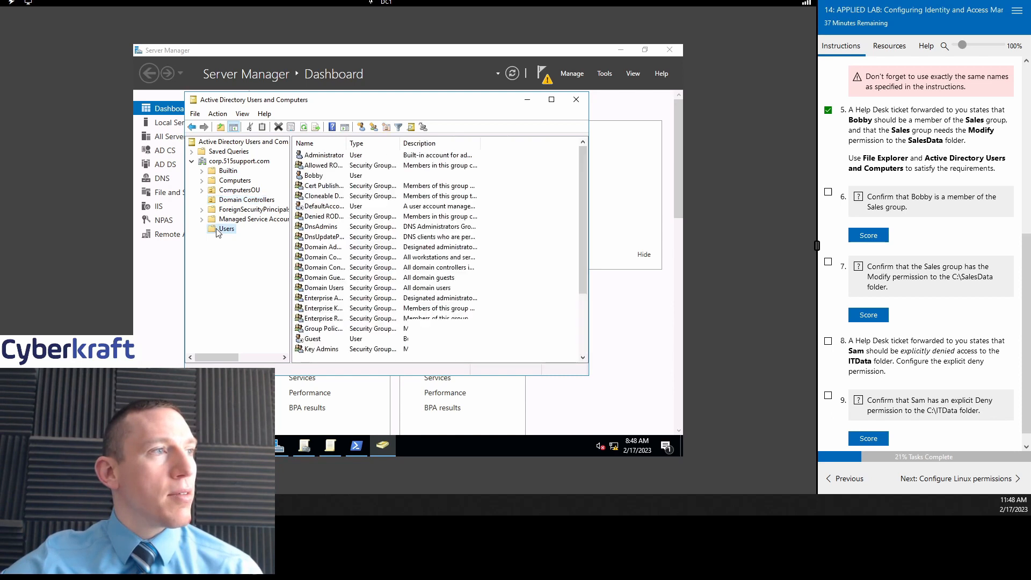
{"action": "double_click", "coordinate": [329, 179]}
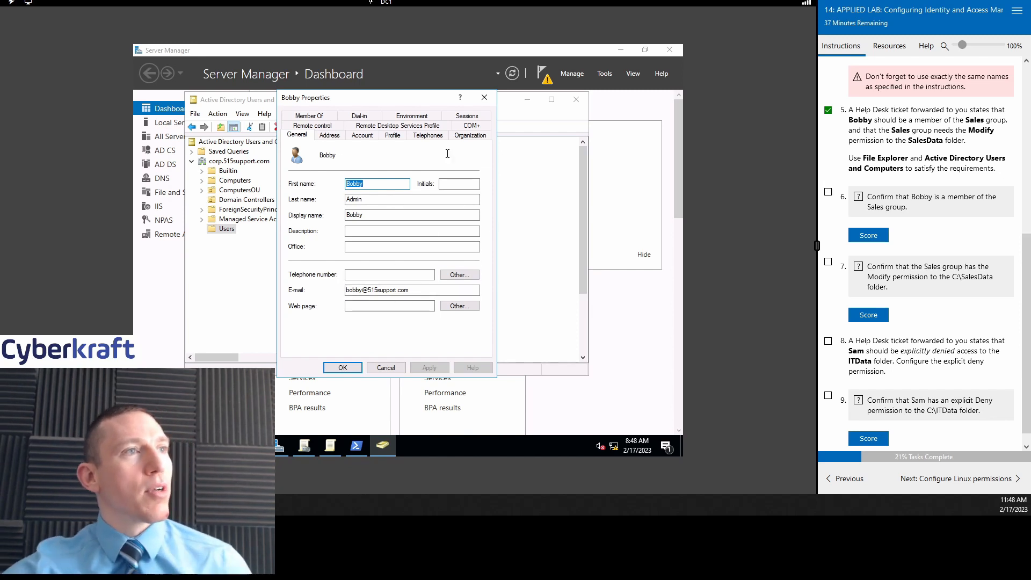
{"action": "left_click", "coordinate": [310, 116]}
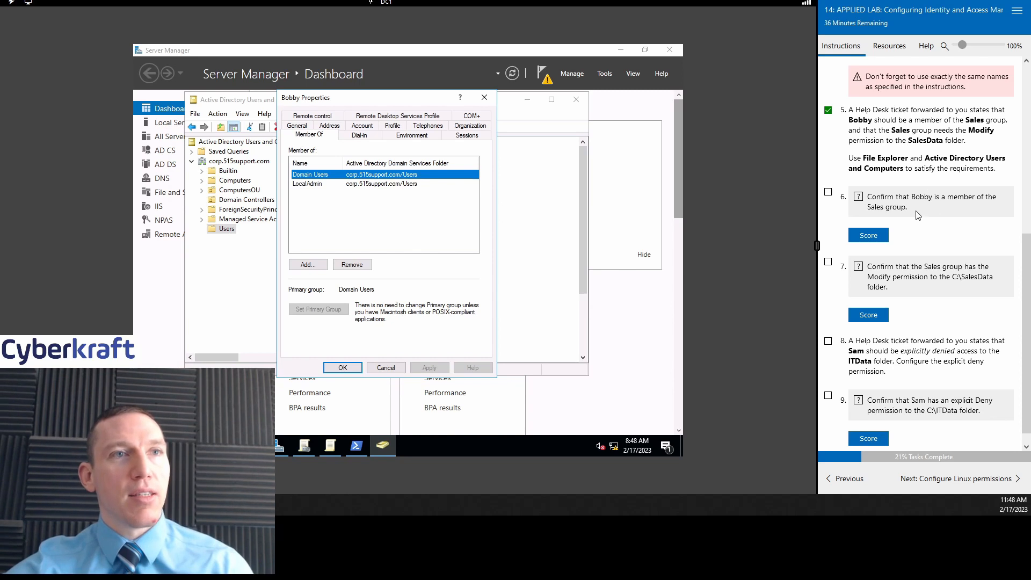
{"action": "left_click", "coordinate": [828, 193]}
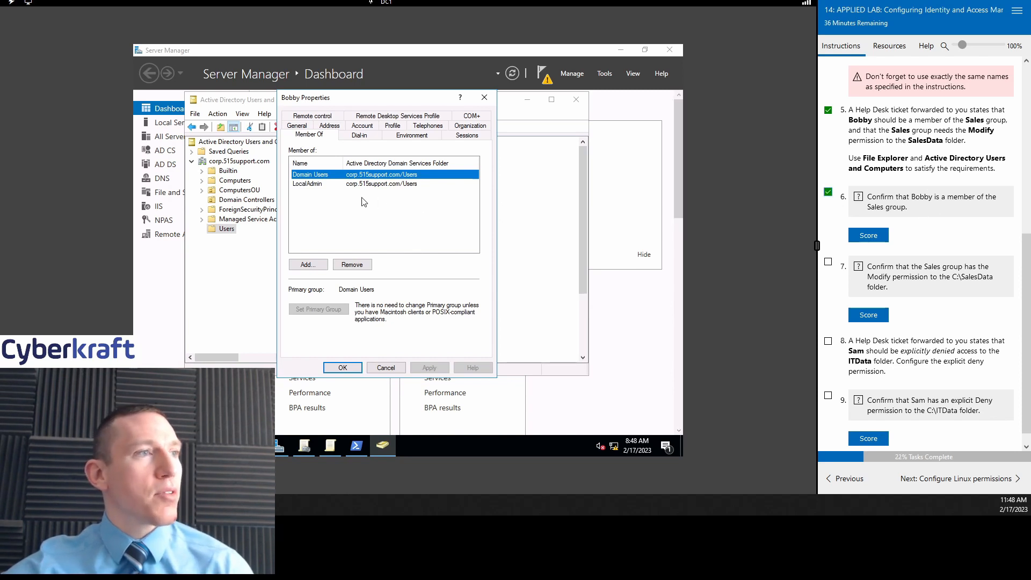
Step: Enter 'sales' as a group to join, then clear it and cancel the selection
{"action": "left_click", "coordinate": [315, 267]}
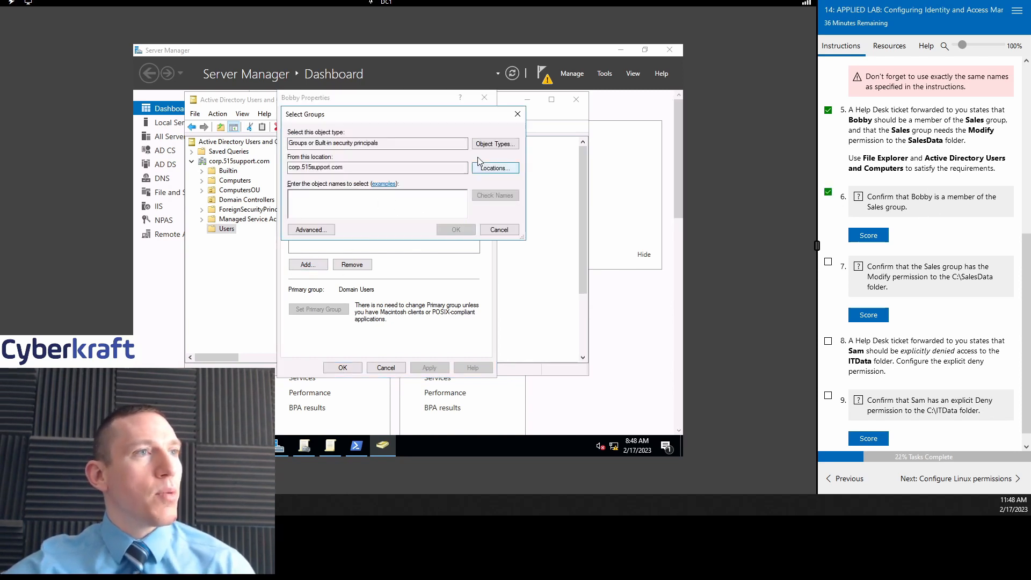
{"action": "type", "text": "sale"}
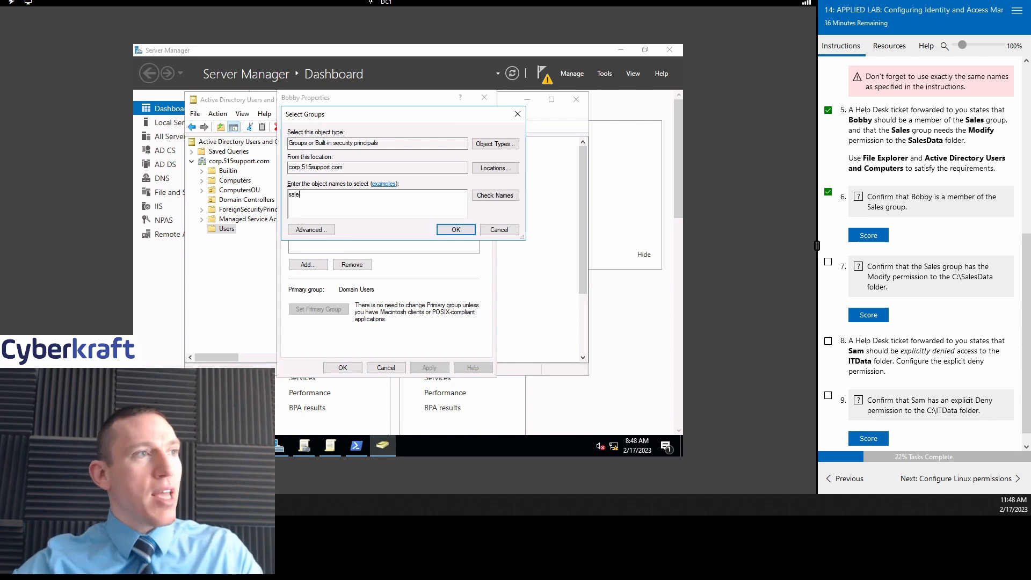
{"action": "type", "text": "s"}
{"action": "left_click", "coordinate": [505, 198]}
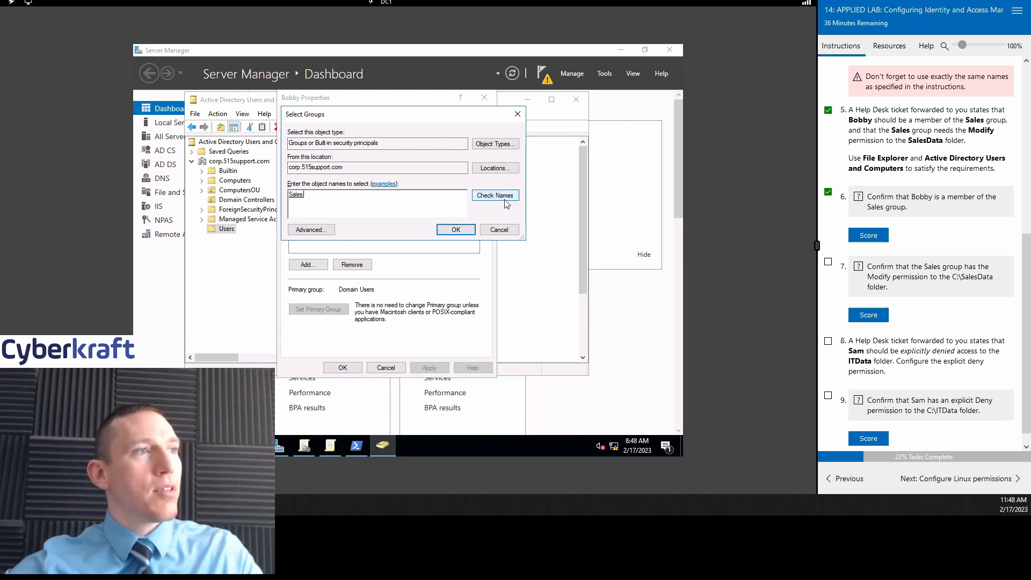
{"action": "double_click", "coordinate": [298, 195]}
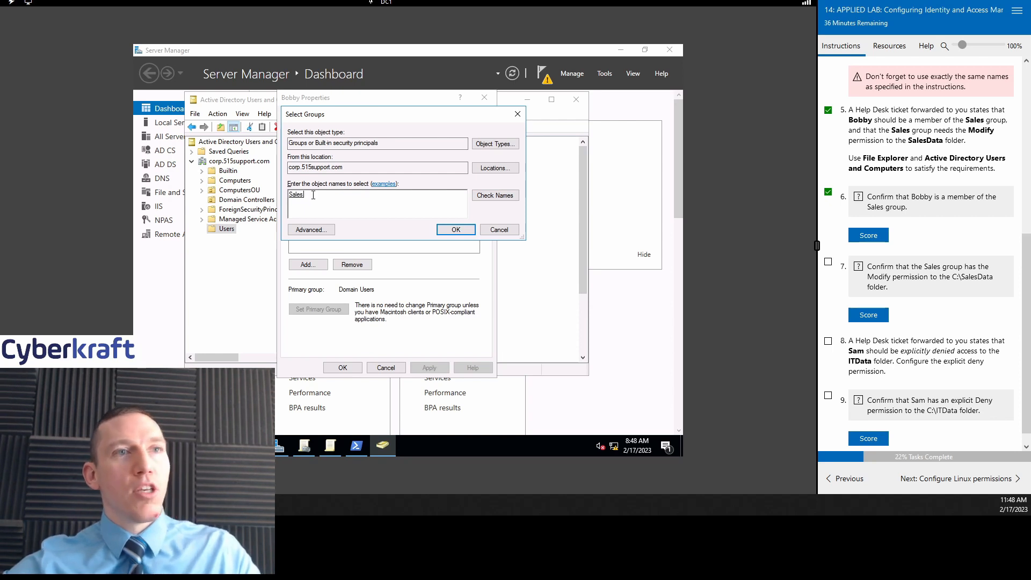
{"action": "key", "text": "BackSpace"}
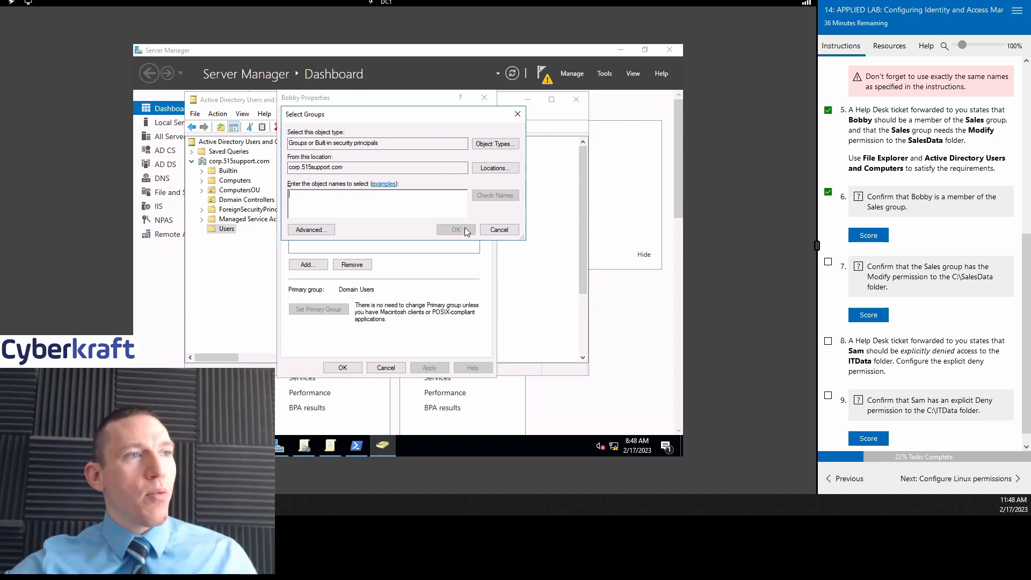
{"action": "left_click", "coordinate": [494, 231]}
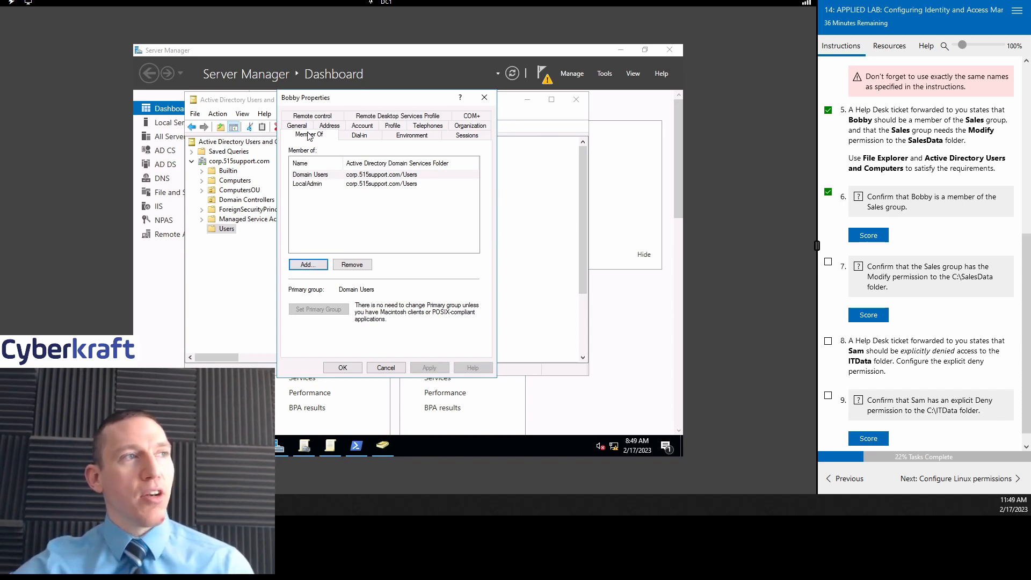
Step: Resolve 'sal' to the Sales group and confirm adding Bobby to it
{"action": "left_click", "coordinate": [307, 264]}
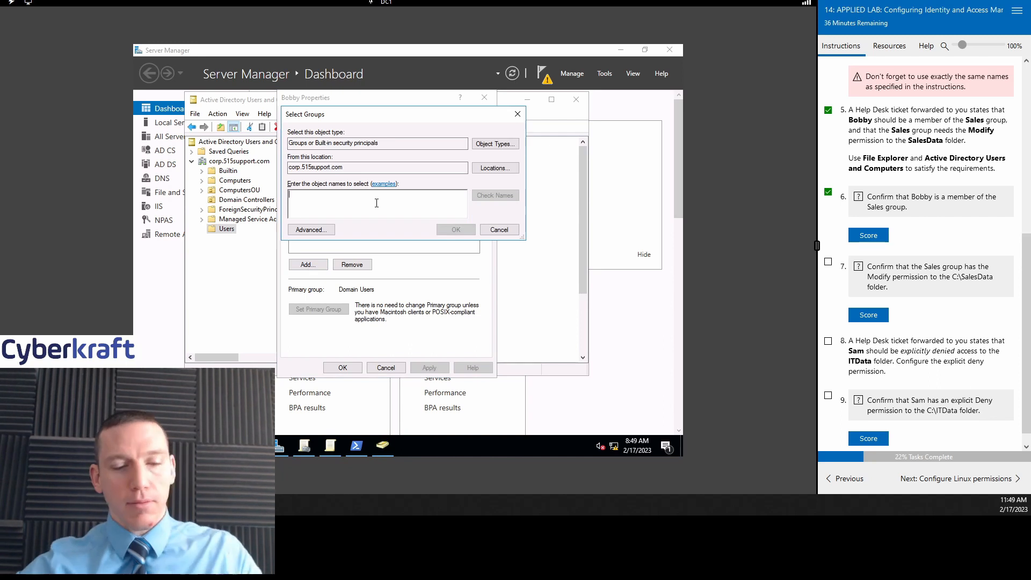
{"action": "type", "text": "sales"}
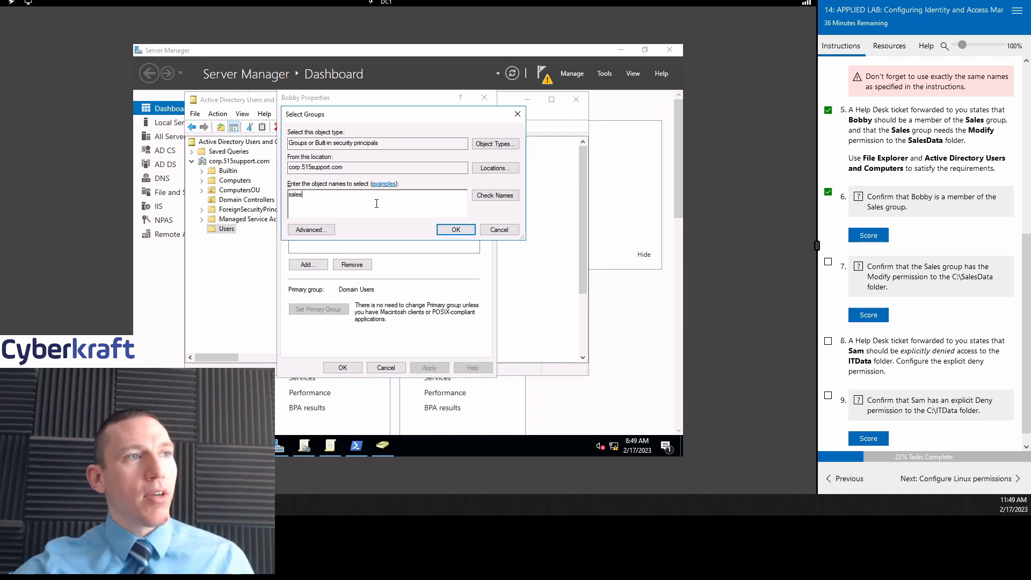
{"action": "left_click", "coordinate": [514, 195]}
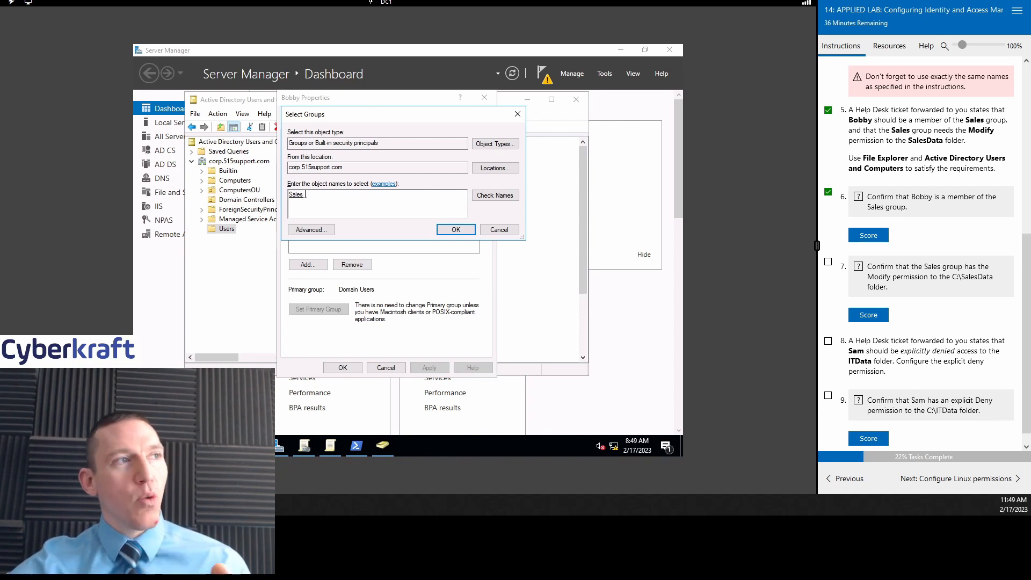
{"action": "key", "text": "BackSpace"}
{"action": "key", "text": "BackSpace"}
{"action": "key", "text": "BackSpace"}
{"action": "key", "text": "BackSpace"}
{"action": "key", "text": "BackSpace"}
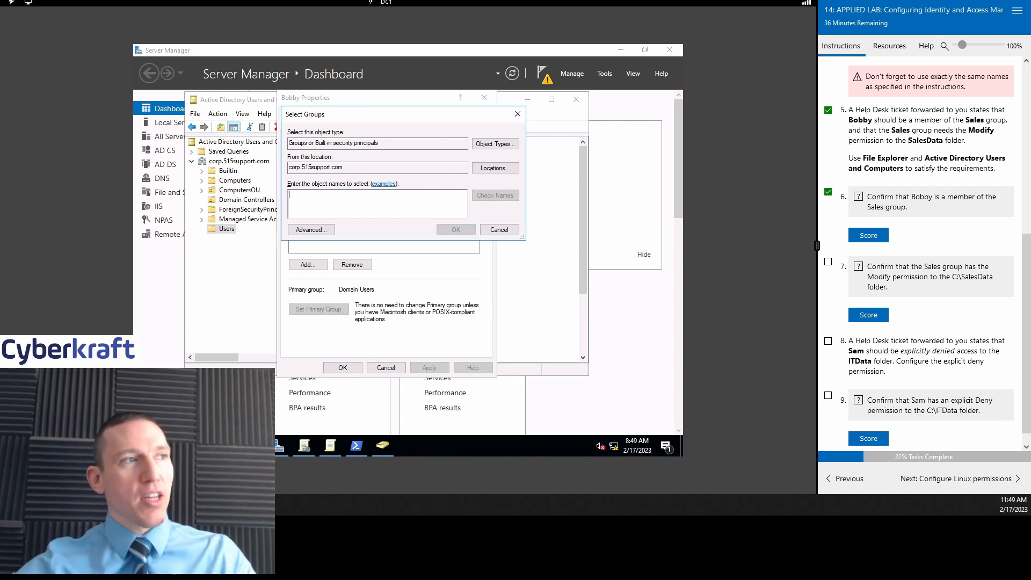
{"action": "type", "text": "sal"}
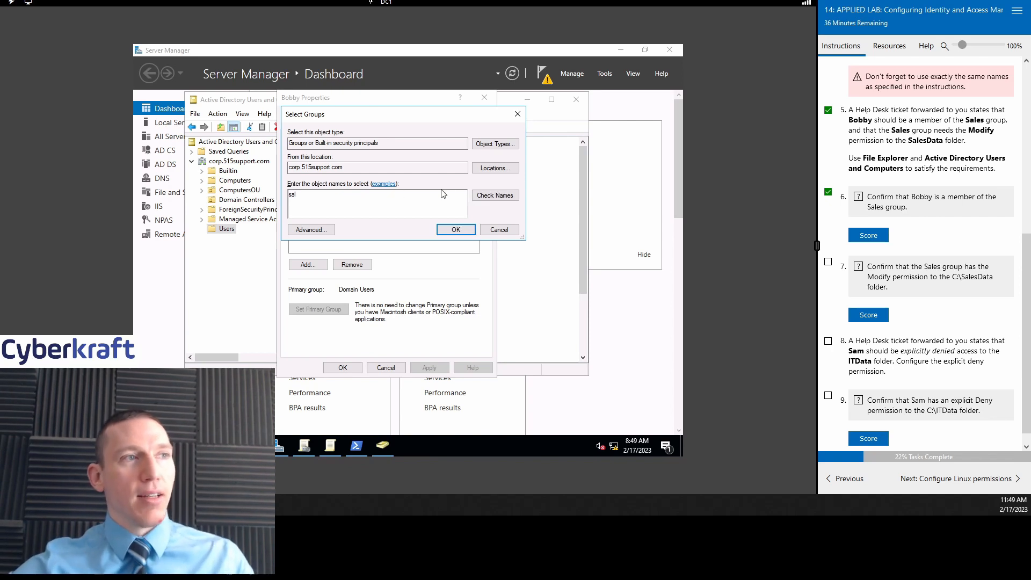
{"action": "left_click", "coordinate": [507, 198]}
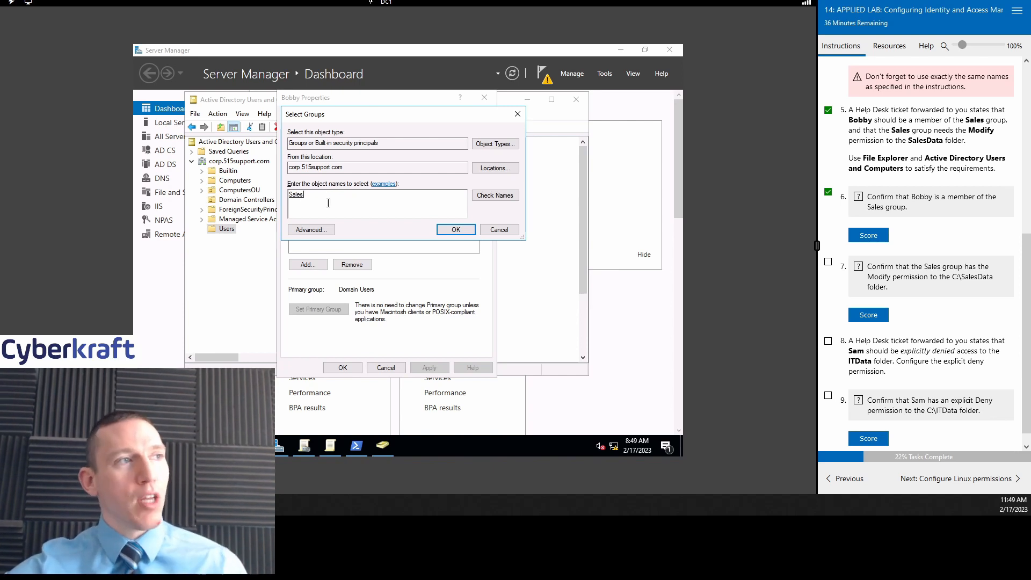
{"action": "left_click", "coordinate": [466, 230]}
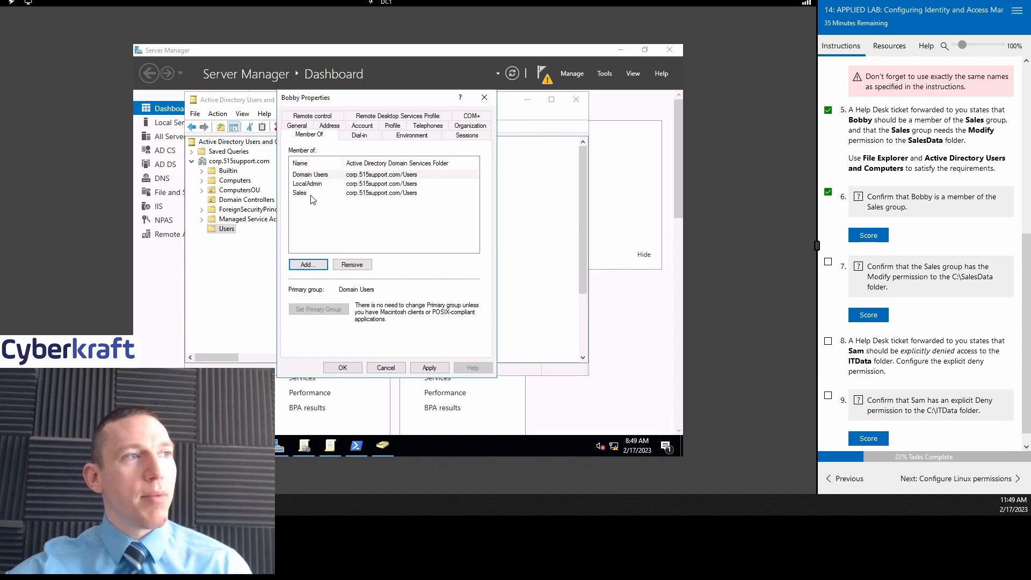
Step: Apply Bobby's Sales membership, close his properties and tick lab task 7
{"action": "scroll", "coordinate": [909, 225], "scroll_direction": "down", "scroll_amount": 1}
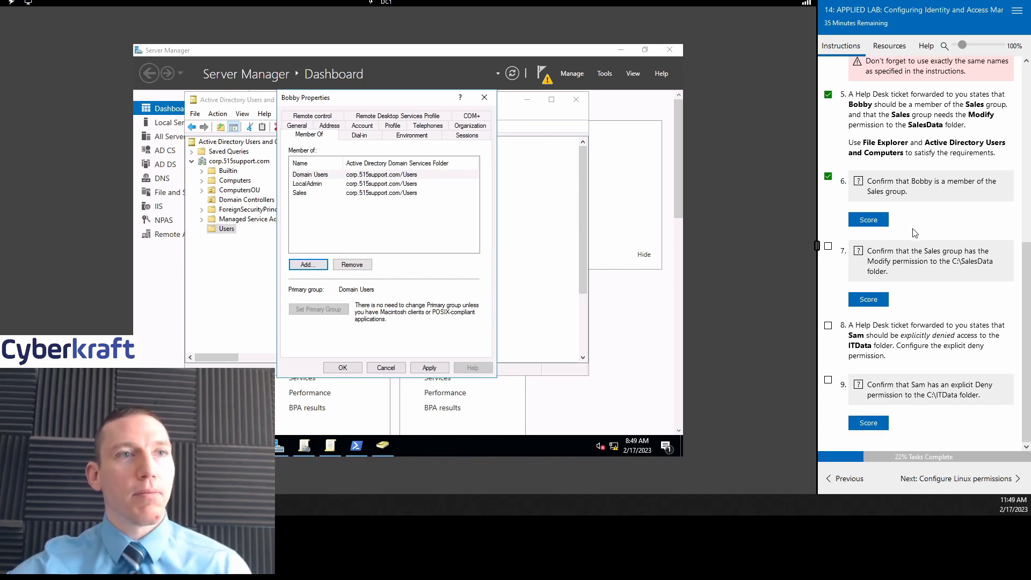
{"action": "left_click", "coordinate": [324, 194]}
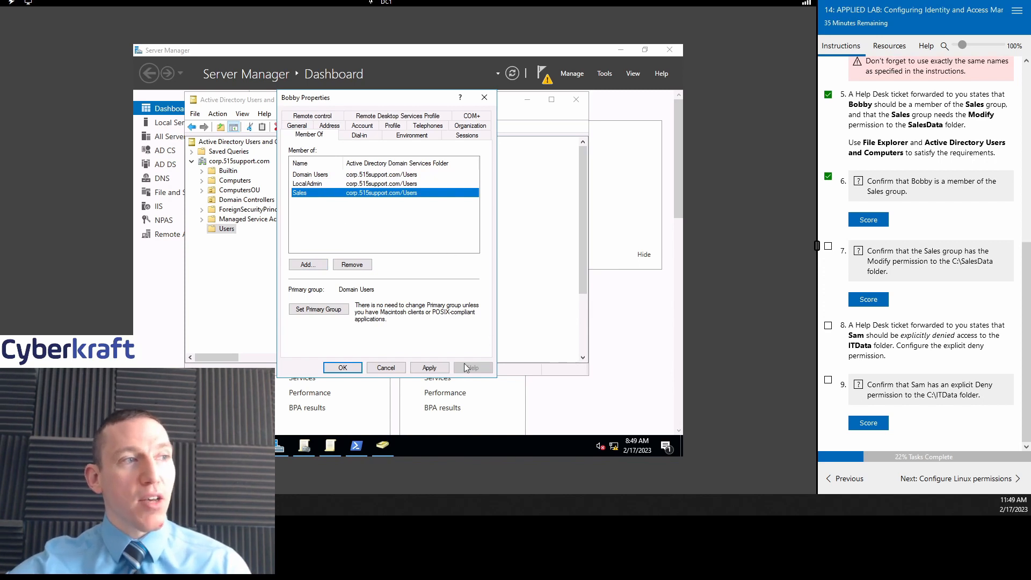
{"action": "left_click", "coordinate": [429, 369]}
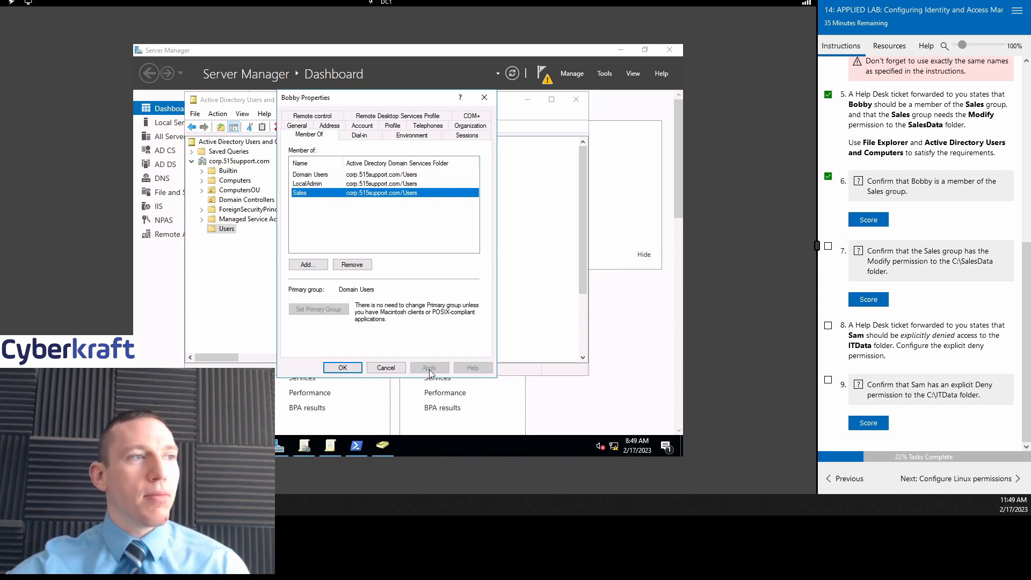
{"action": "left_click", "coordinate": [343, 368]}
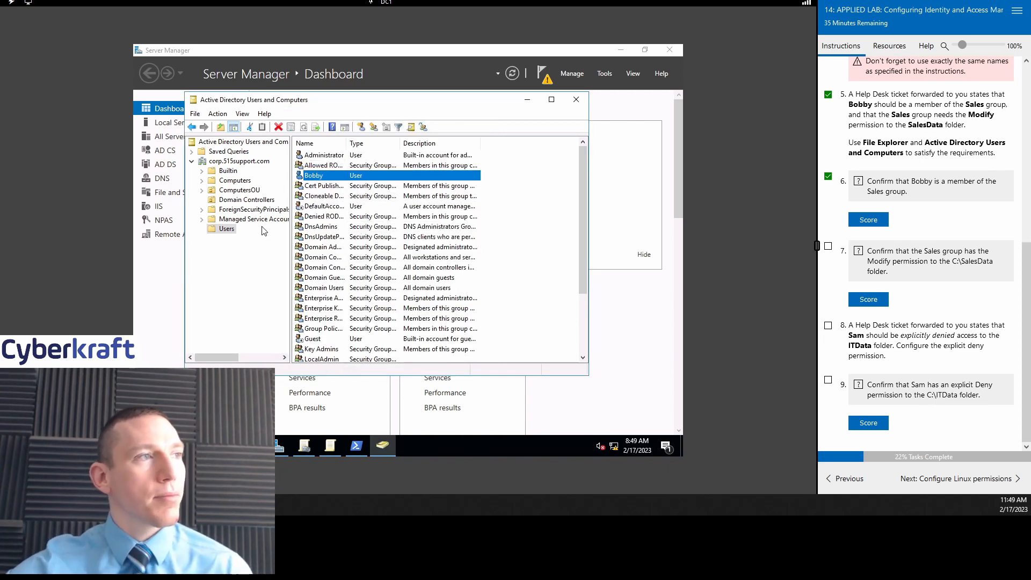
{"action": "left_click", "coordinate": [237, 200]}
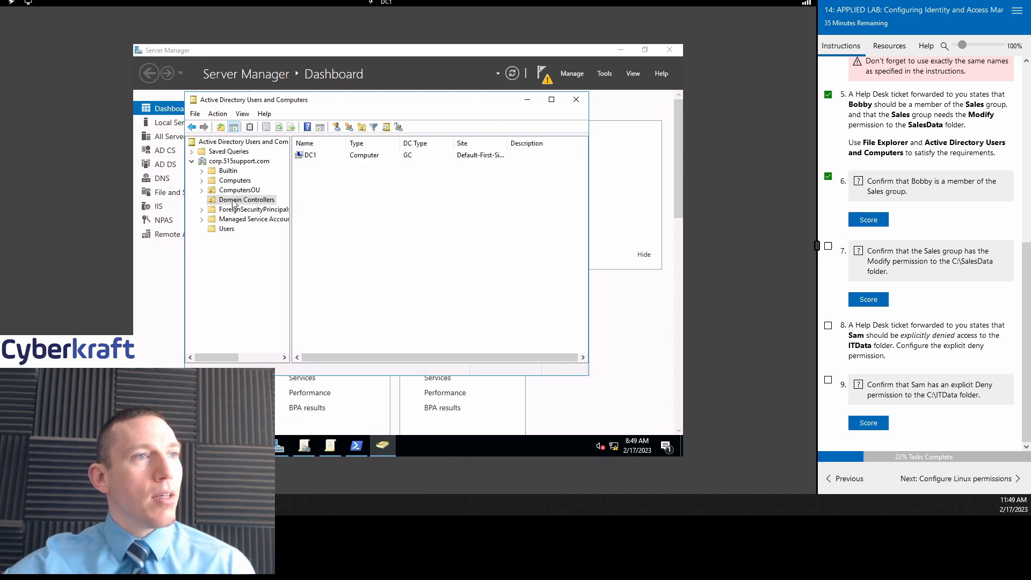
{"action": "left_click", "coordinate": [828, 246]}
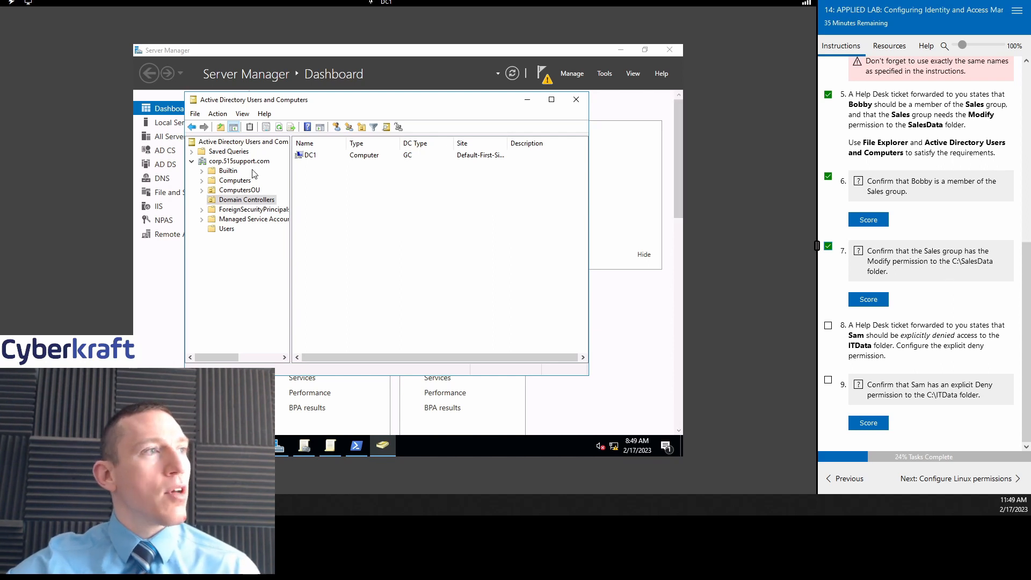
Step: Browse the Computers, ComputersOU and Builtin containers of the domain
{"action": "left_click", "coordinate": [230, 181]}
{"action": "left_click", "coordinate": [230, 190]}
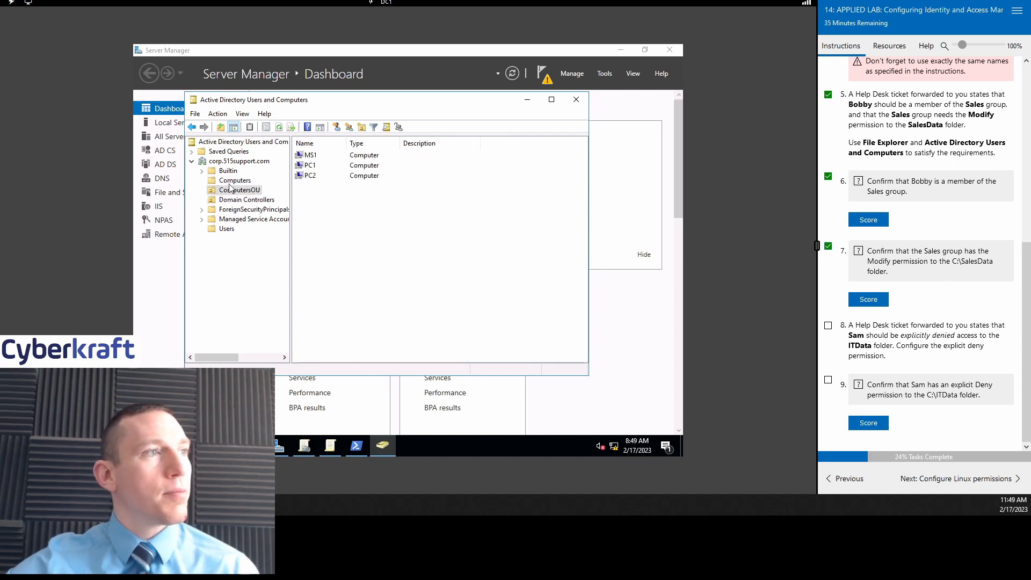
{"action": "left_click", "coordinate": [223, 171]}
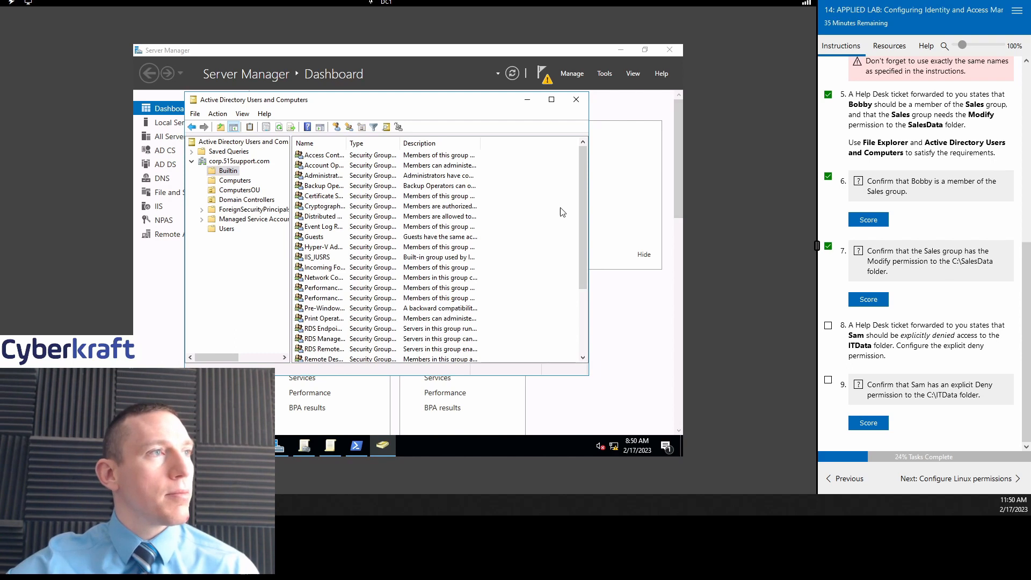
{"action": "scroll", "coordinate": [582, 255], "scroll_direction": "down", "scroll_amount": 5}
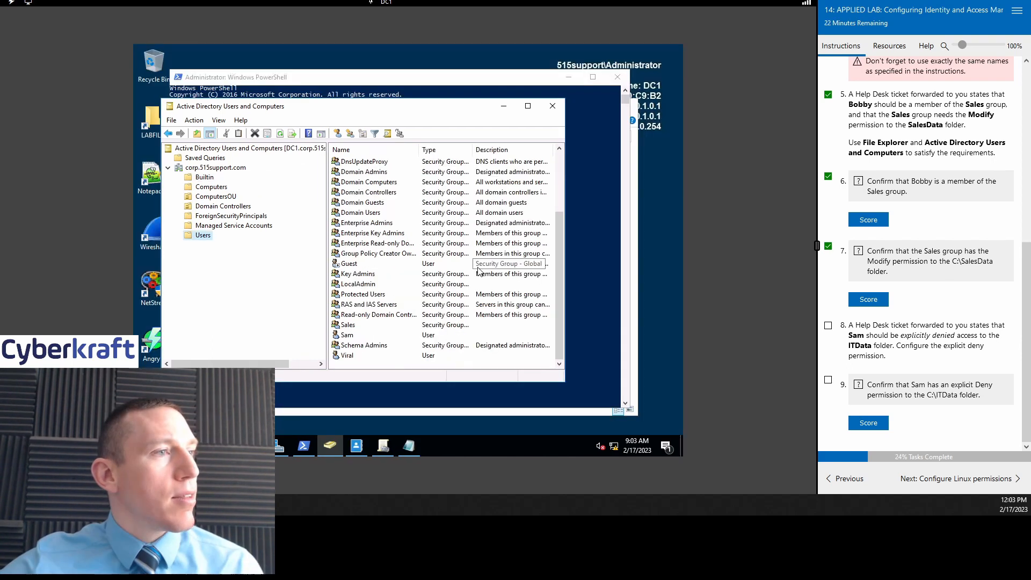
{"action": "scroll", "coordinate": [374, 284], "scroll_direction": "up", "scroll_amount": 5}
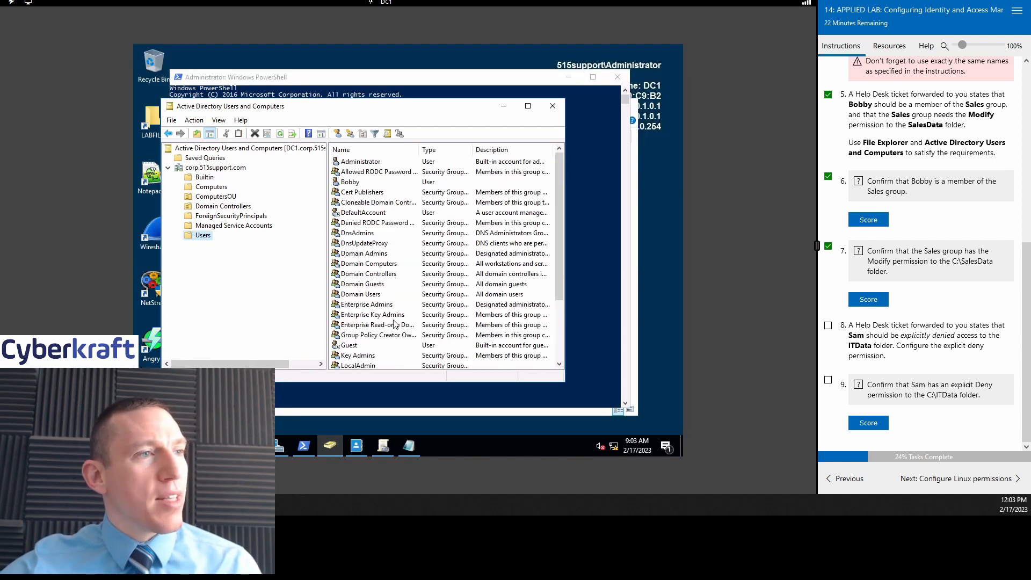
Step: Browse the domain's top-level containers, then list the Users container's accounts
{"action": "scroll", "coordinate": [394, 320], "scroll_direction": "down", "scroll_amount": 5}
{"action": "scroll", "coordinate": [395, 317], "scroll_direction": "up", "scroll_amount": 5}
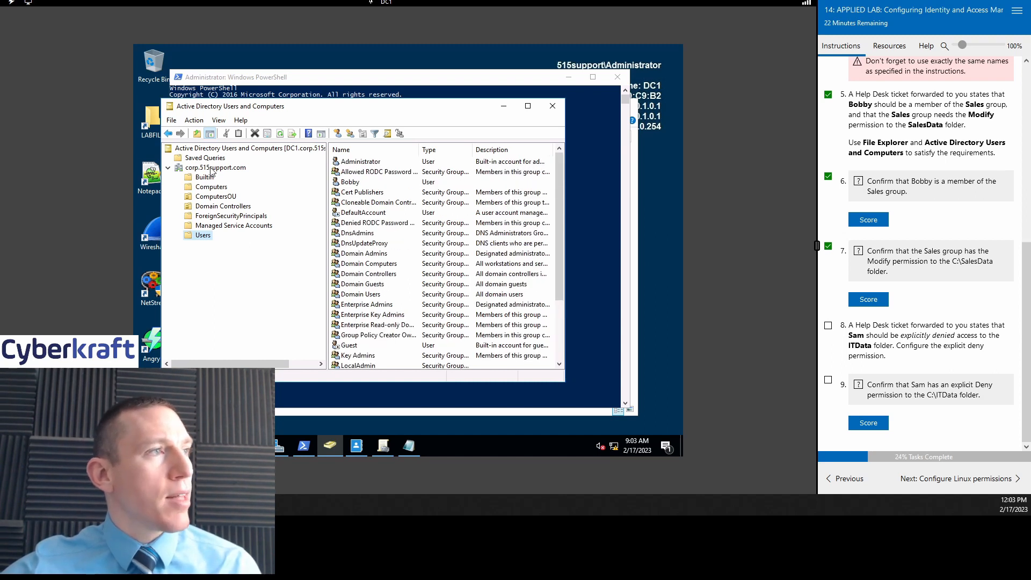
{"action": "left_click", "coordinate": [212, 168]}
{"action": "left_click", "coordinate": [426, 235]}
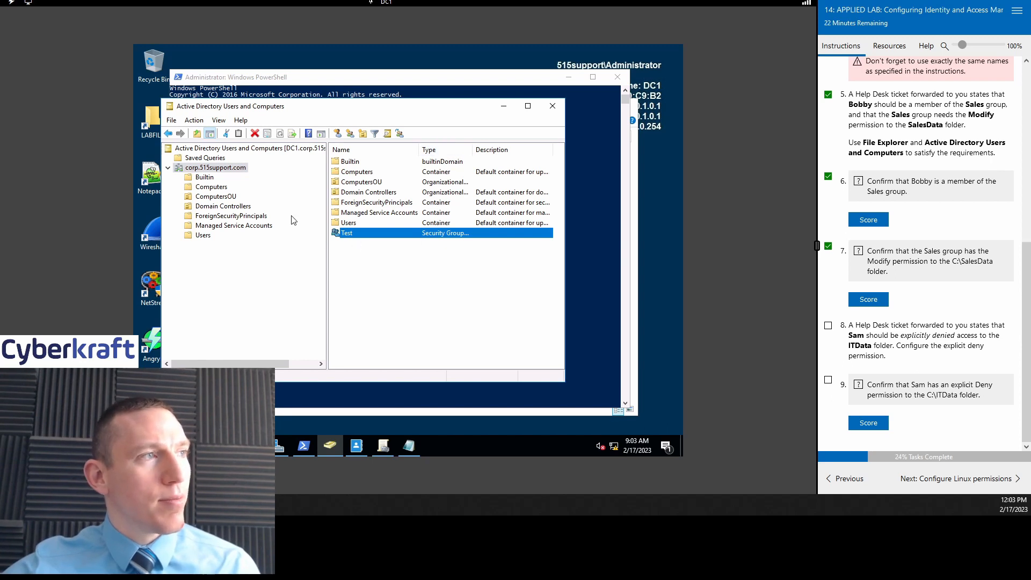
{"action": "left_click", "coordinate": [220, 169]}
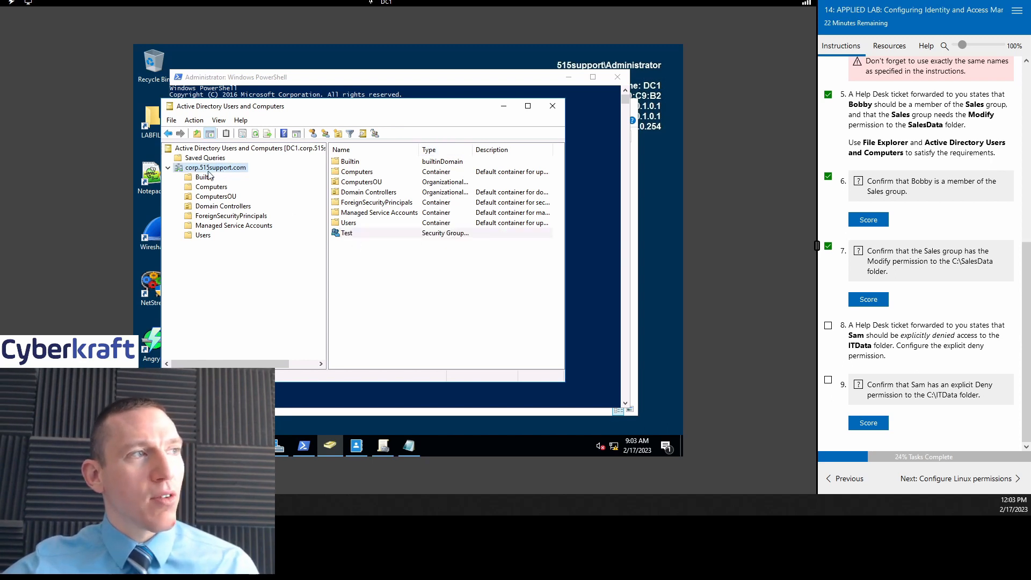
{"action": "left_click", "coordinate": [348, 236]}
{"action": "left_click", "coordinate": [357, 276]}
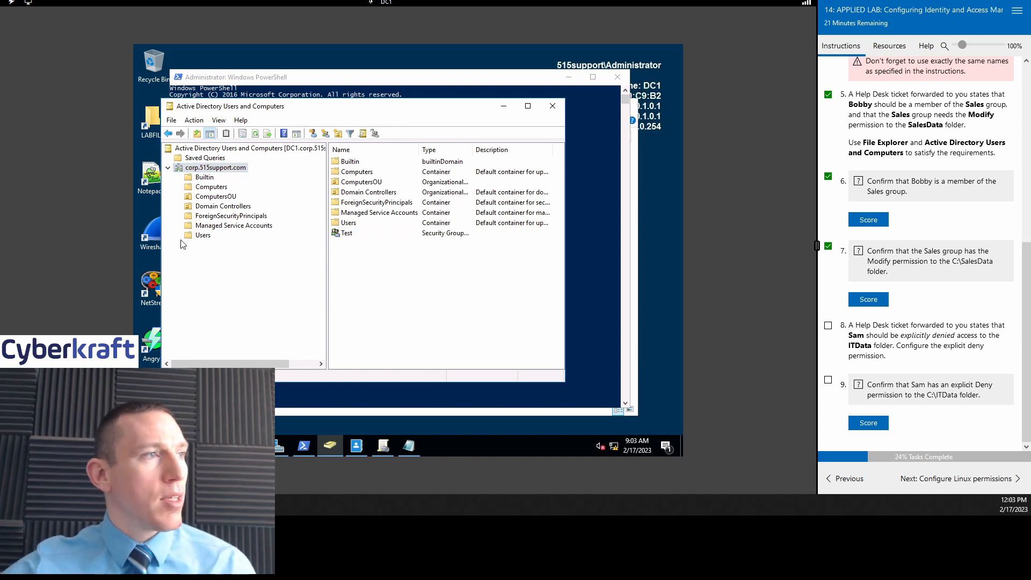
{"action": "left_click", "coordinate": [208, 237]}
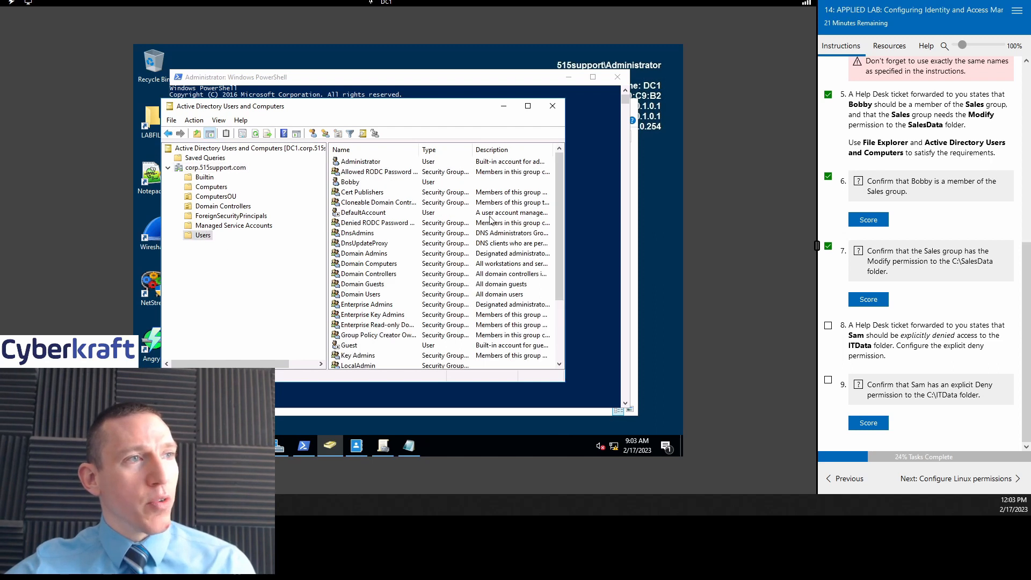
Step: Enlarge the directory window and widen the Name and Type columns
{"action": "left_click_drag", "start_coordinate": [477, 108], "coordinate": [481, 97]}
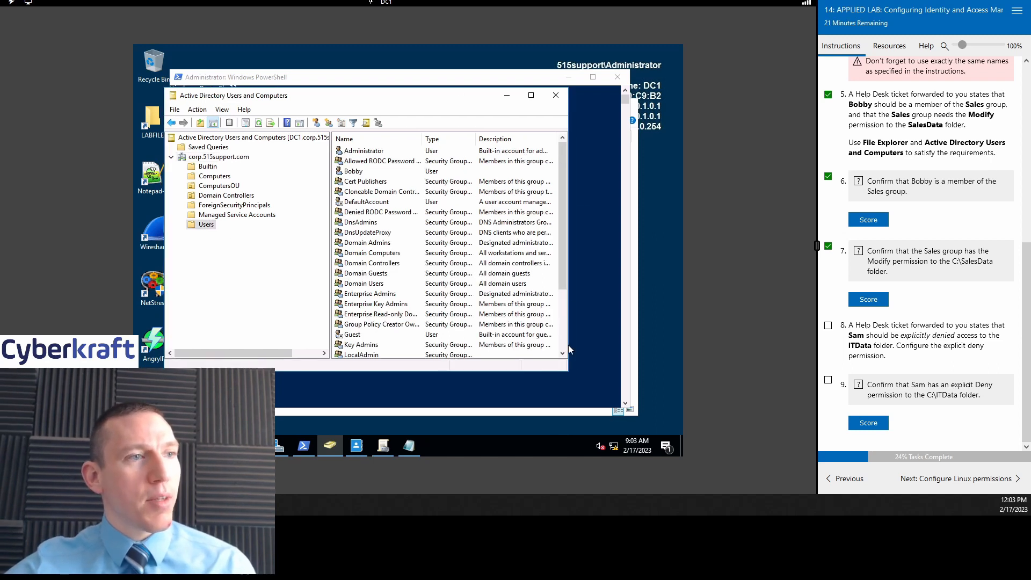
{"action": "left_click_drag", "start_coordinate": [566, 373], "coordinate": [621, 383]}
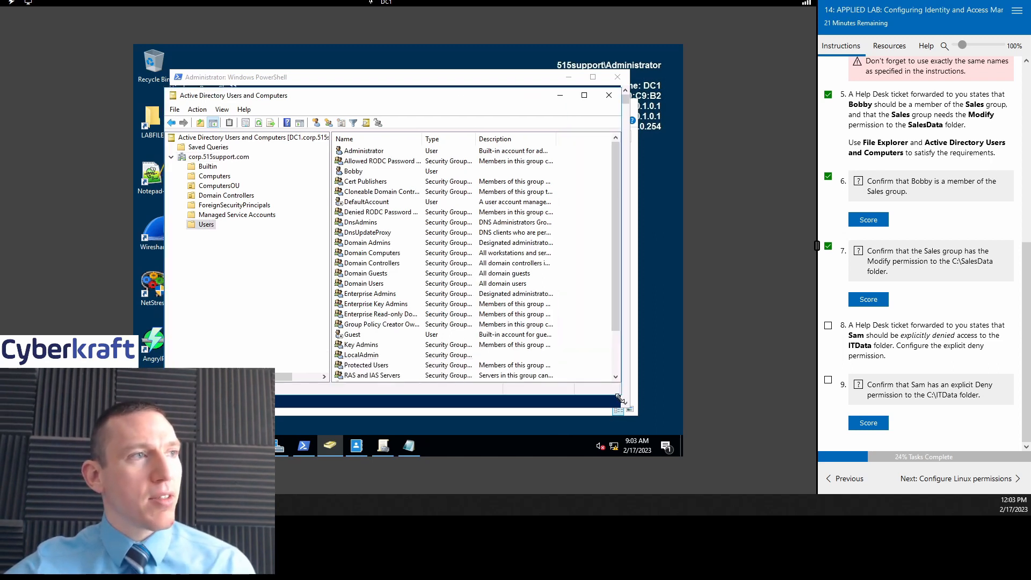
{"action": "left_click_drag", "start_coordinate": [423, 138], "coordinate": [503, 138]}
{"action": "left_click", "coordinate": [387, 174]}
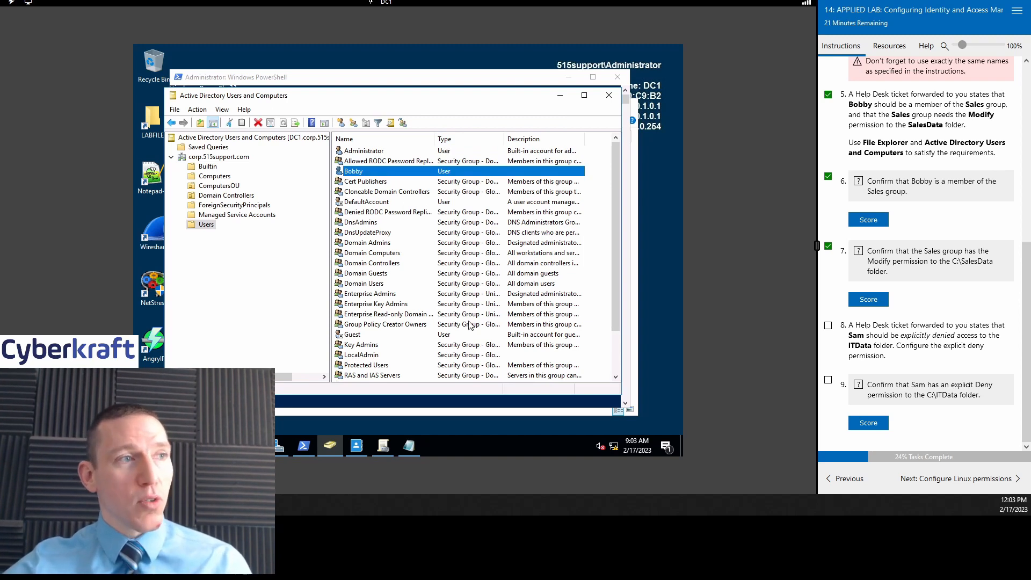
{"action": "left_click_drag", "start_coordinate": [522, 138], "coordinate": [553, 139]}
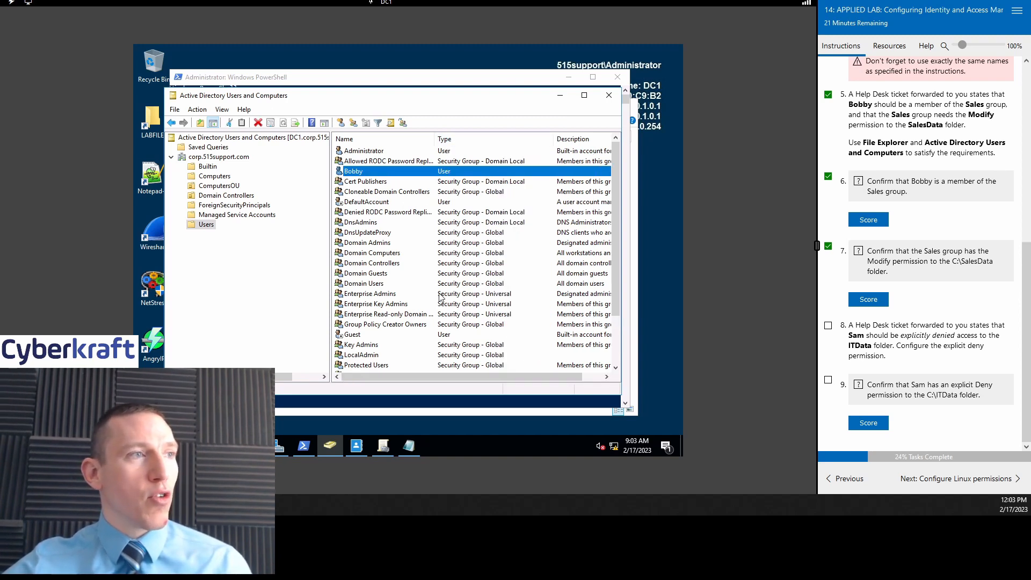
{"action": "scroll", "coordinate": [410, 258], "scroll_direction": "down", "scroll_amount": 2}
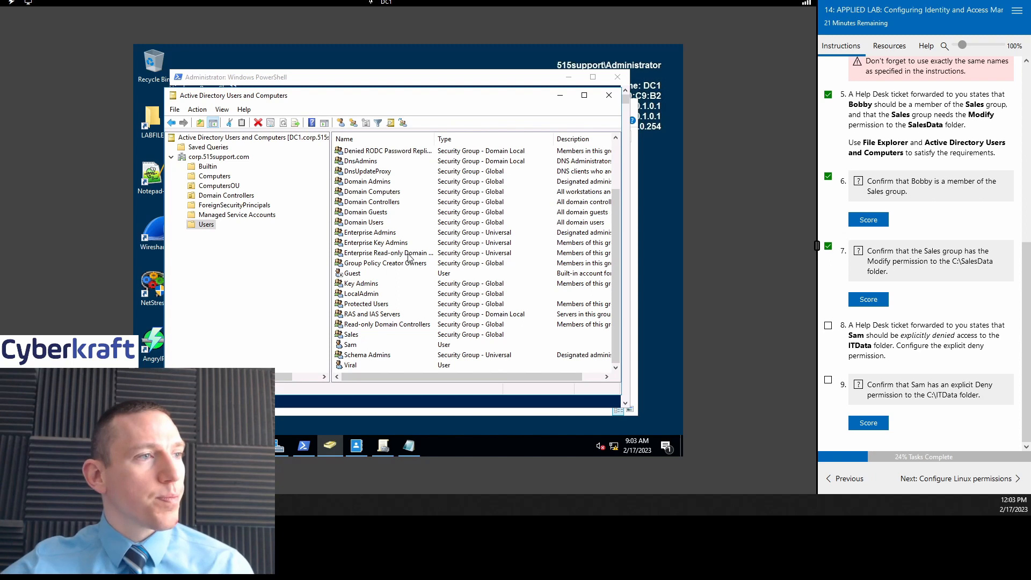
{"action": "left_click", "coordinate": [381, 337]}
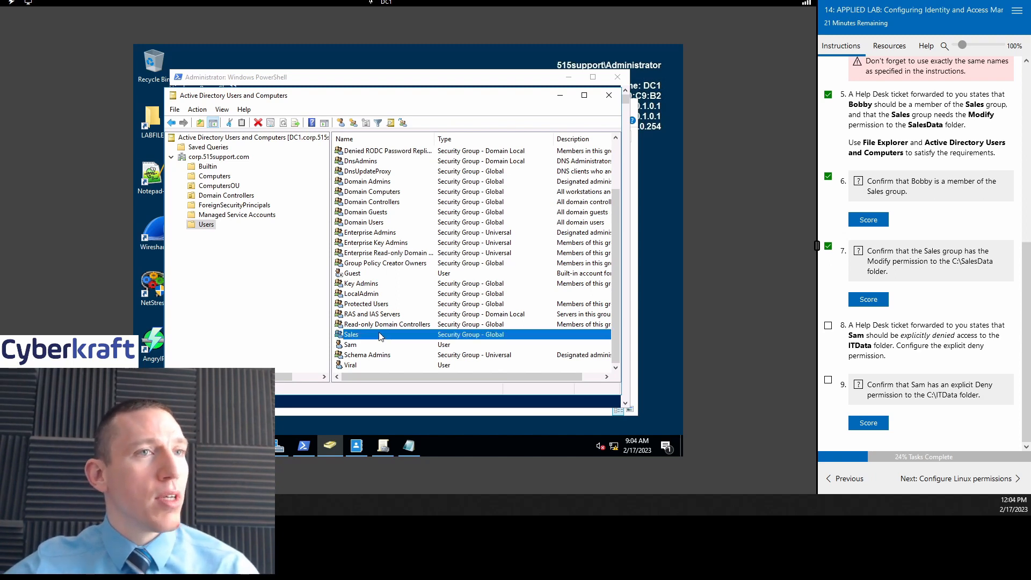
{"action": "scroll", "coordinate": [383, 301], "scroll_direction": "up", "scroll_amount": 2}
Step: Check the lab user's Member Of tab, then close the user's properties
{"action": "double_click", "coordinate": [372, 171]}
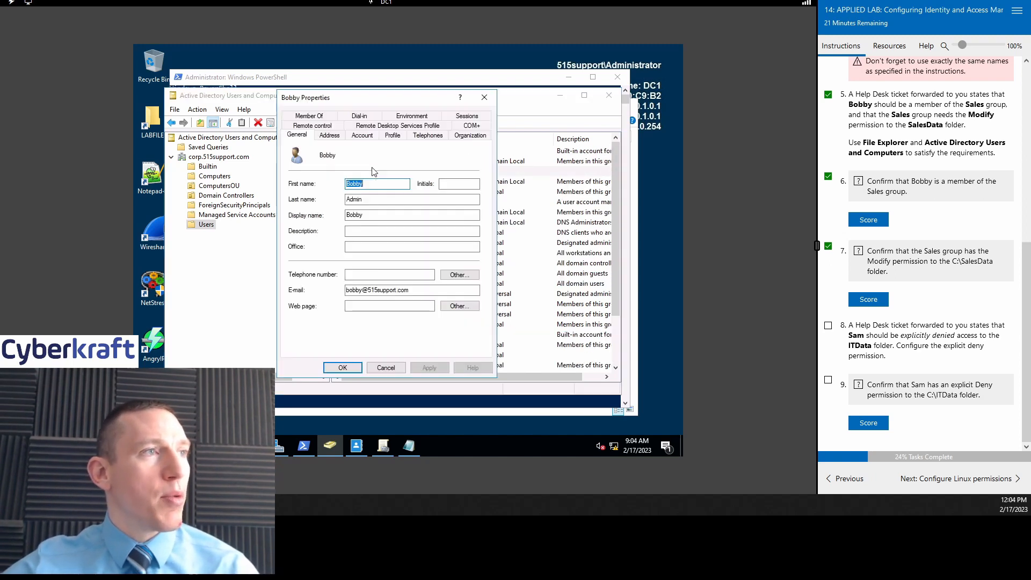
{"action": "left_click", "coordinate": [309, 115]}
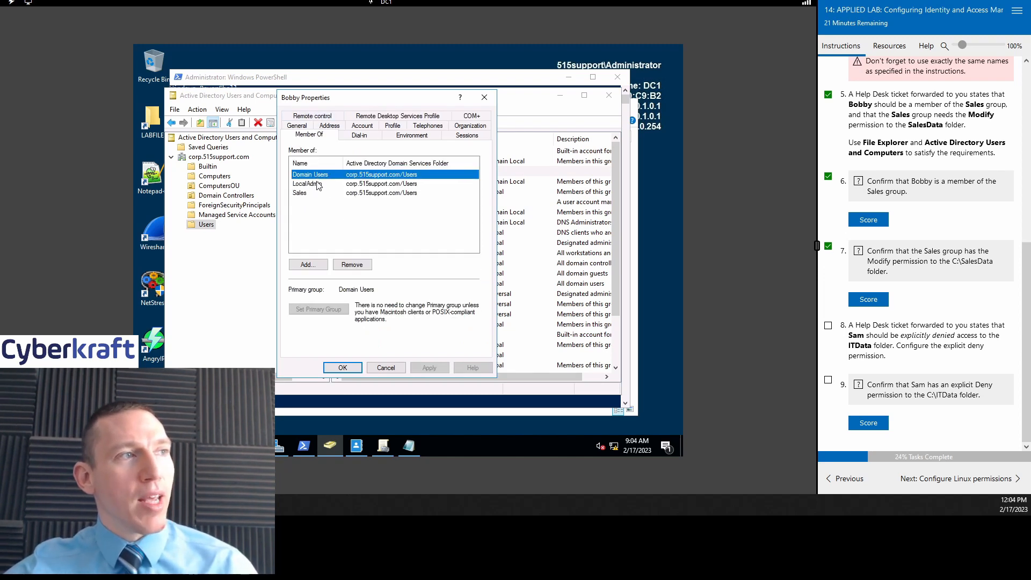
{"action": "left_click", "coordinate": [484, 98]}
{"action": "left_click", "coordinate": [384, 275]}
{"action": "scroll", "coordinate": [385, 275], "scroll_direction": "down", "scroll_amount": 2}
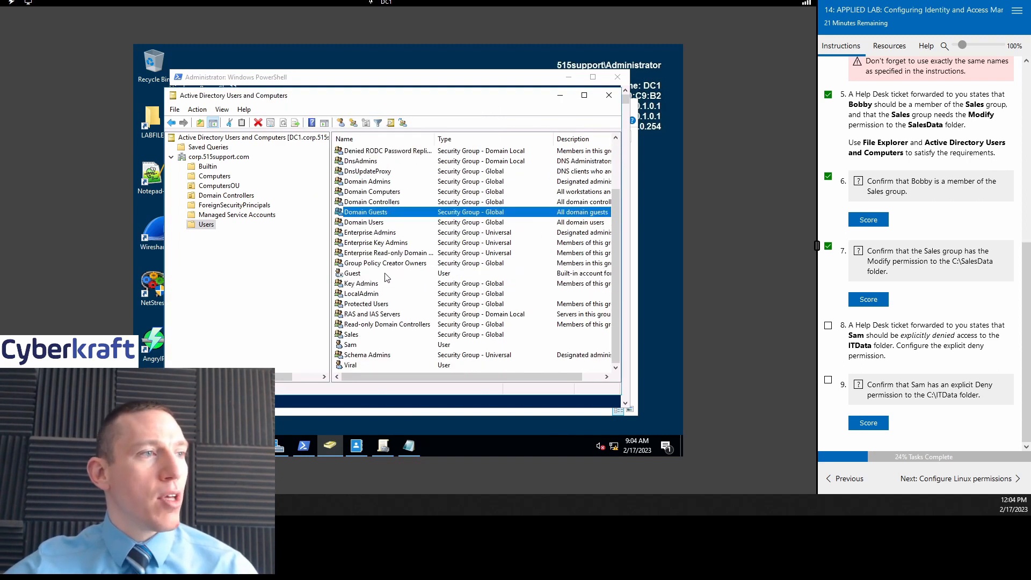
Step: Review the Sales group's Members, Member Of and Managed By tabs
{"action": "left_click", "coordinate": [370, 335]}
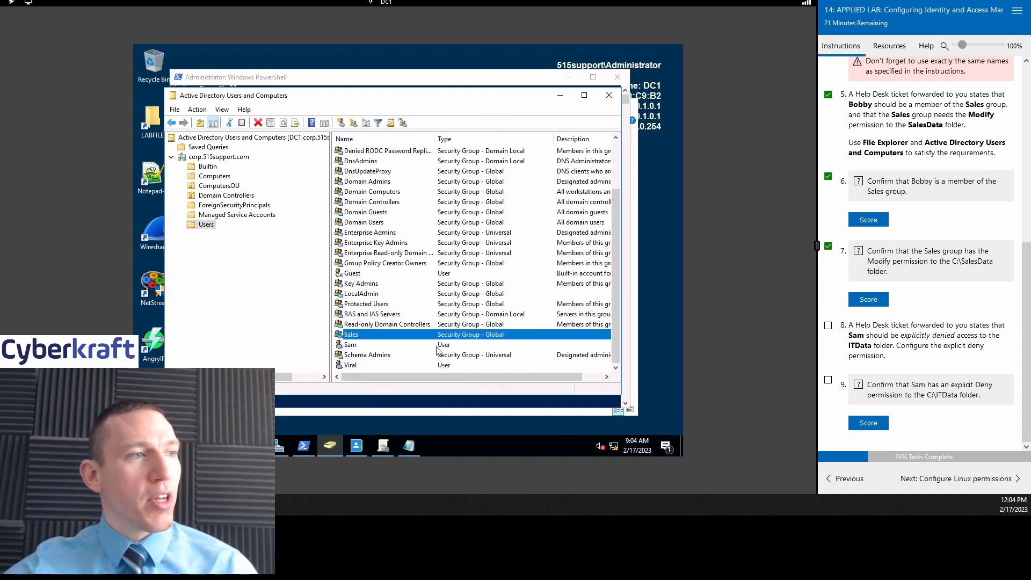
{"action": "double_click", "coordinate": [363, 335]}
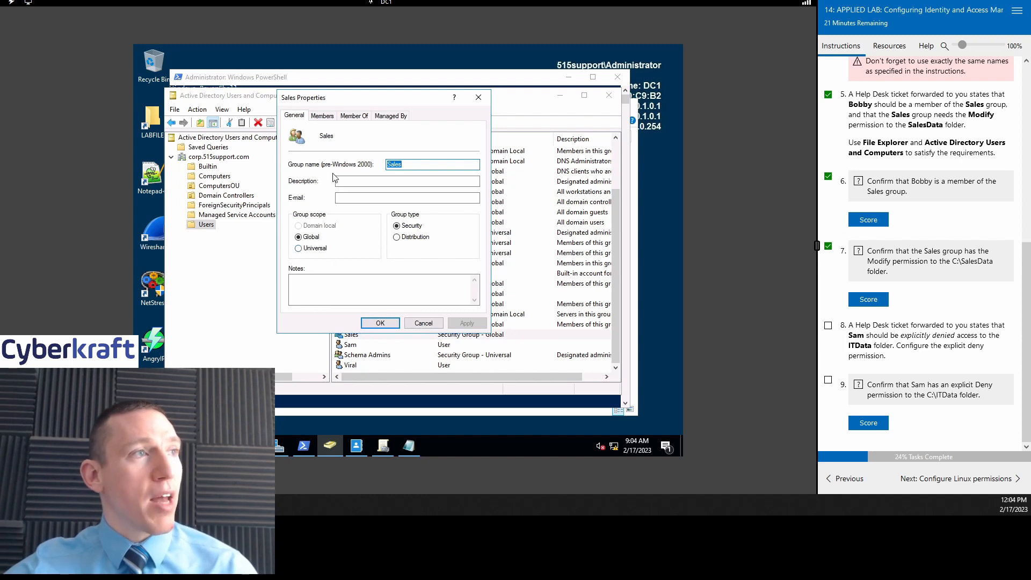
{"action": "left_click", "coordinate": [322, 116]}
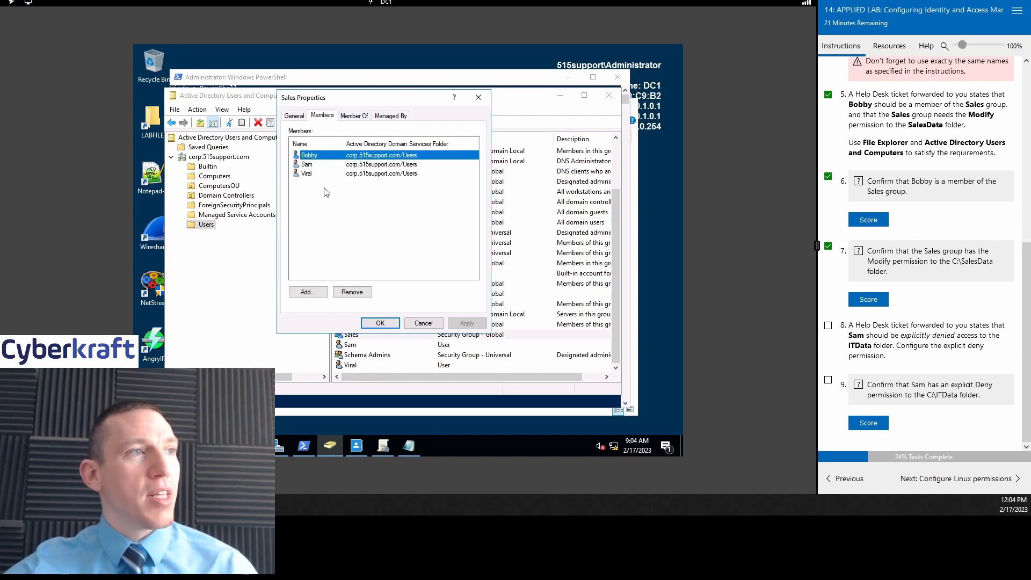
{"action": "left_click", "coordinate": [354, 116]}
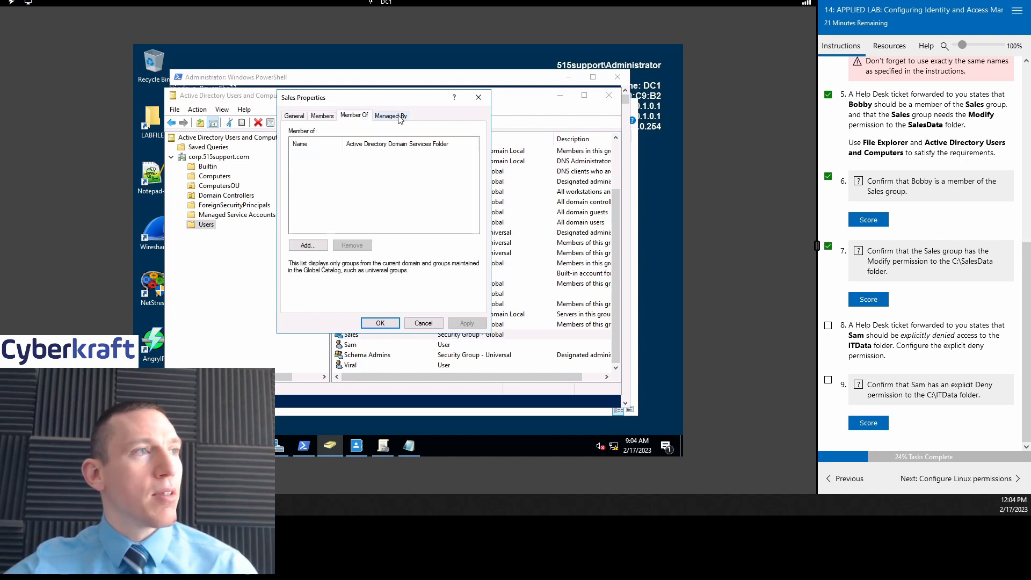
{"action": "left_click", "coordinate": [390, 116]}
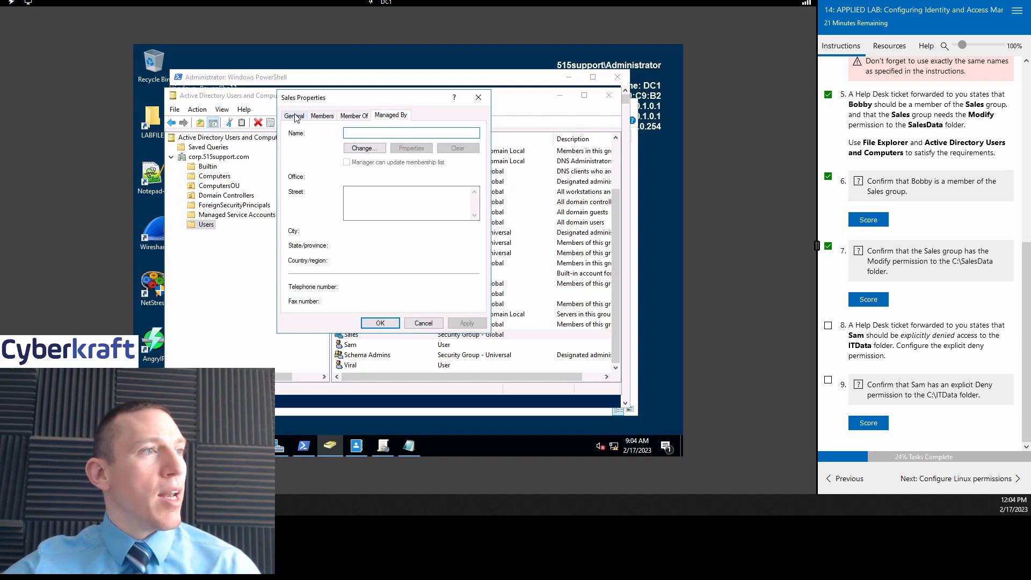
{"action": "left_click", "coordinate": [294, 116]}
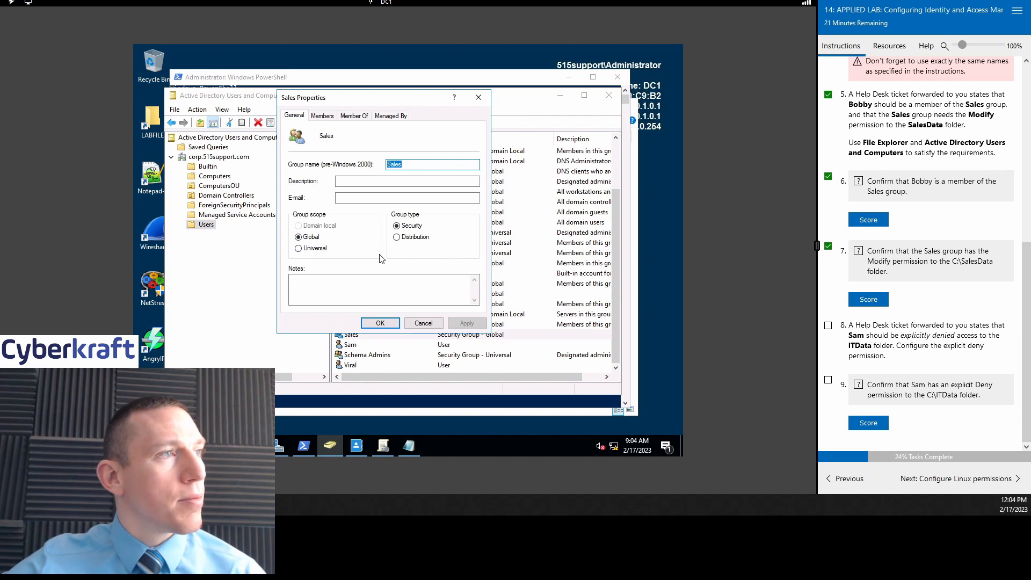
{"action": "left_click", "coordinate": [478, 97]}
Step: Reopen the Sales group properties from its context menu and close them again
{"action": "right_click", "coordinate": [388, 337]}
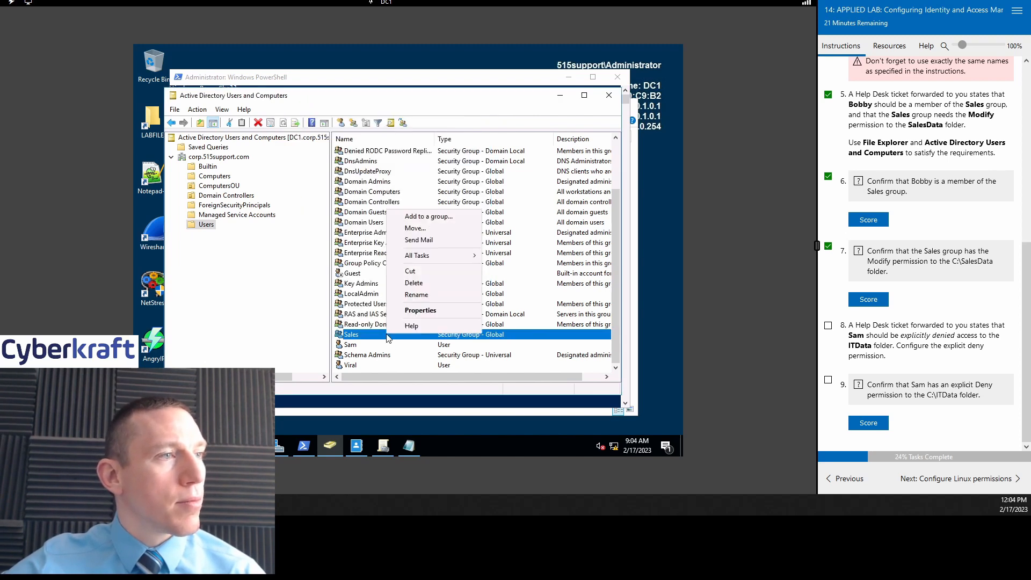
{"action": "left_click", "coordinate": [421, 310]}
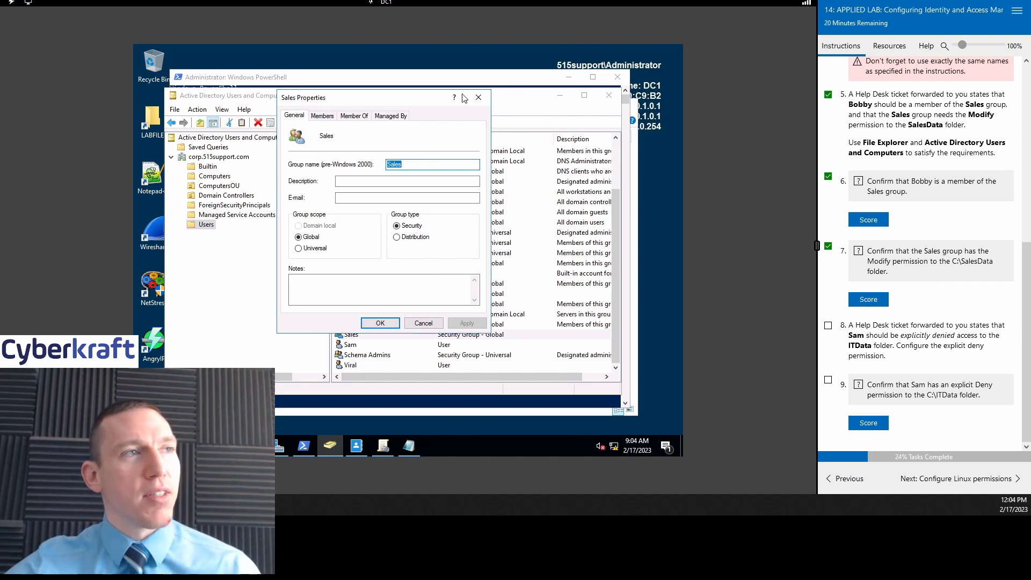
{"action": "left_click", "coordinate": [478, 99]}
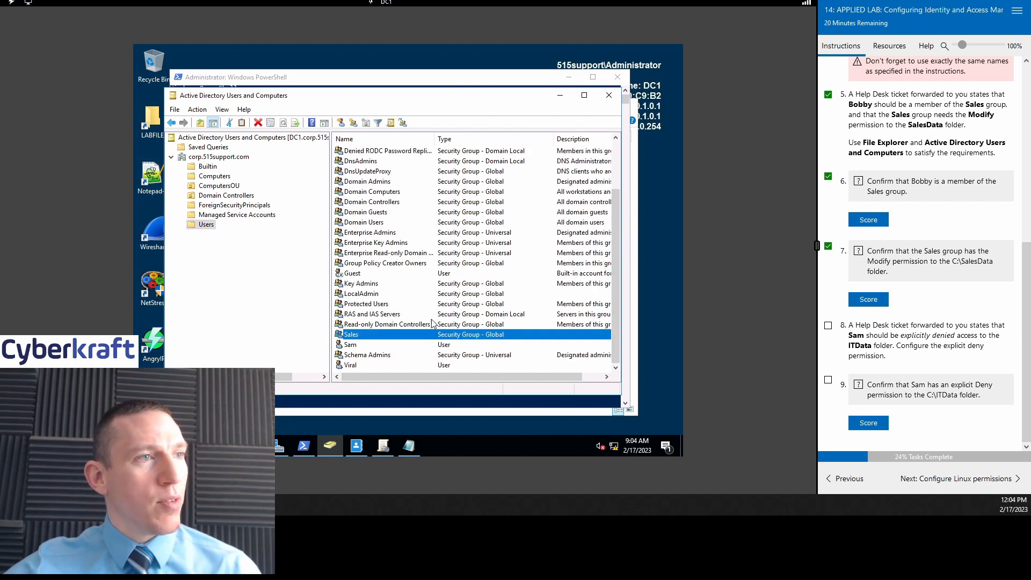
{"action": "left_click_drag", "start_coordinate": [466, 101], "coordinate": [478, 96]}
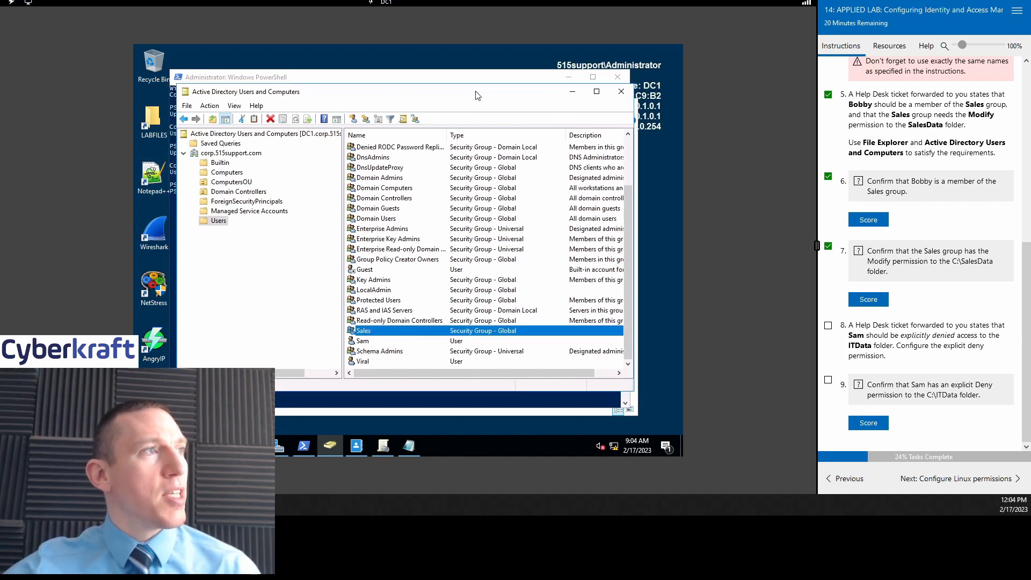
{"action": "left_click", "coordinate": [148, 126]}
Step: Navigate from LABFILES to Local Disk (C:) and open the SalesData folder's Properties
{"action": "double_click", "coordinate": [148, 127]}
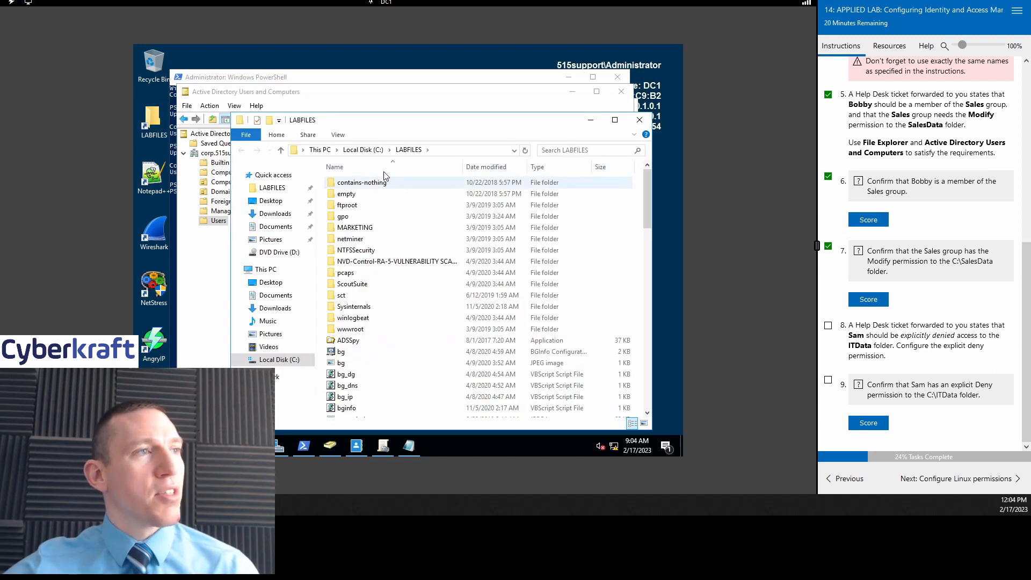
{"action": "left_click", "coordinate": [365, 152]}
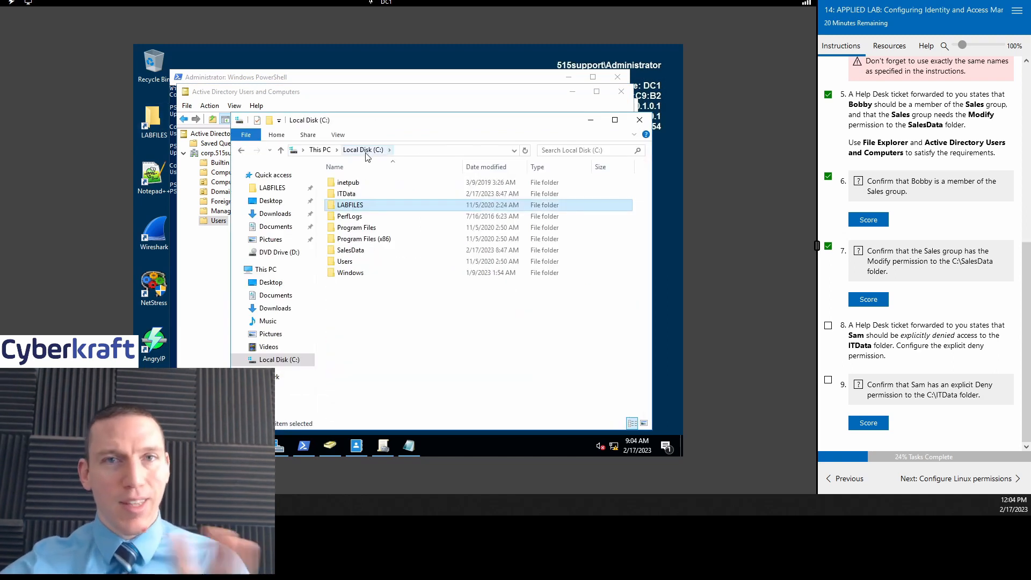
{"action": "left_click", "coordinate": [317, 150]}
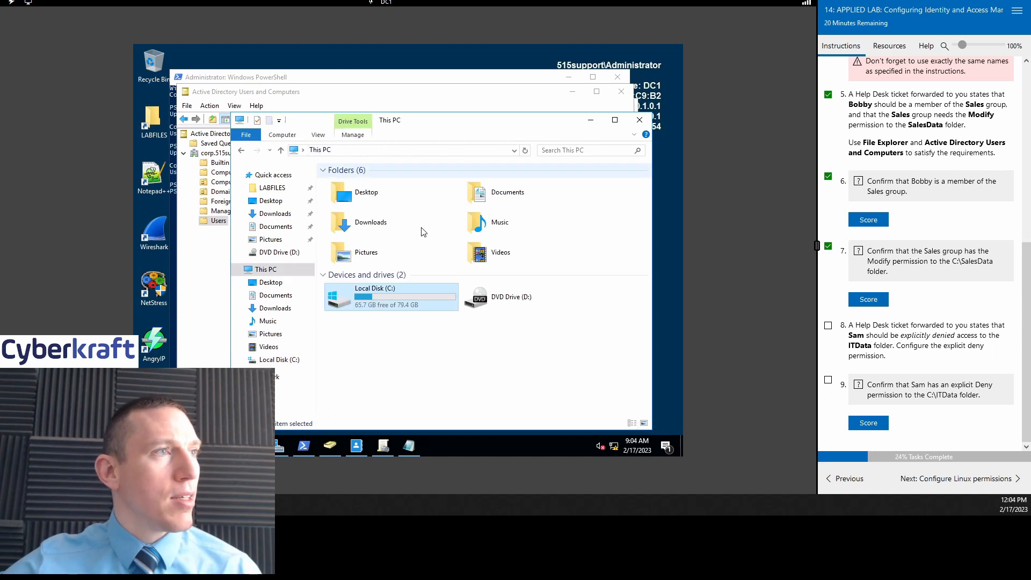
{"action": "double_click", "coordinate": [425, 307]}
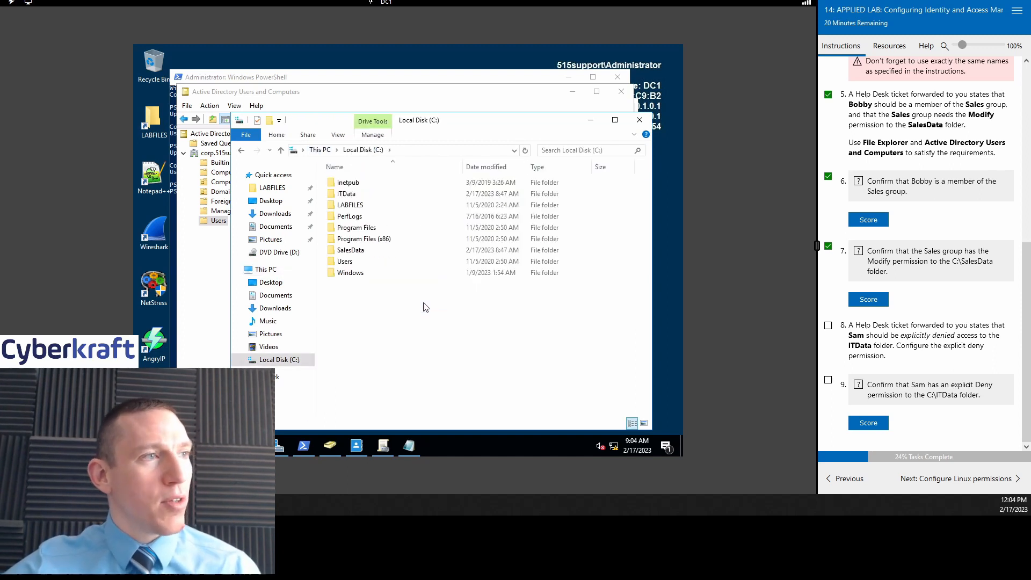
{"action": "left_click", "coordinate": [363, 251]}
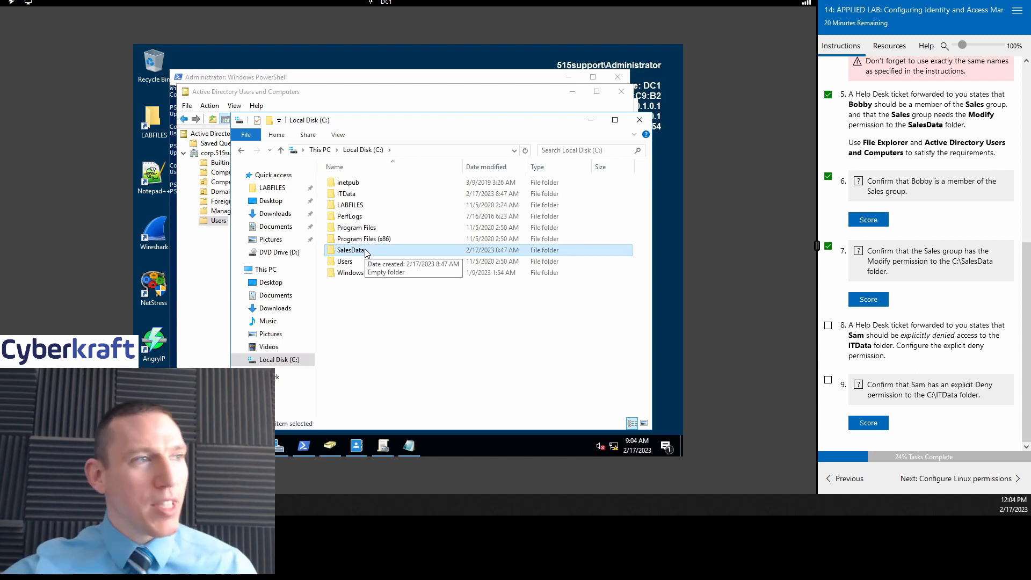
{"action": "right_click", "coordinate": [366, 252]}
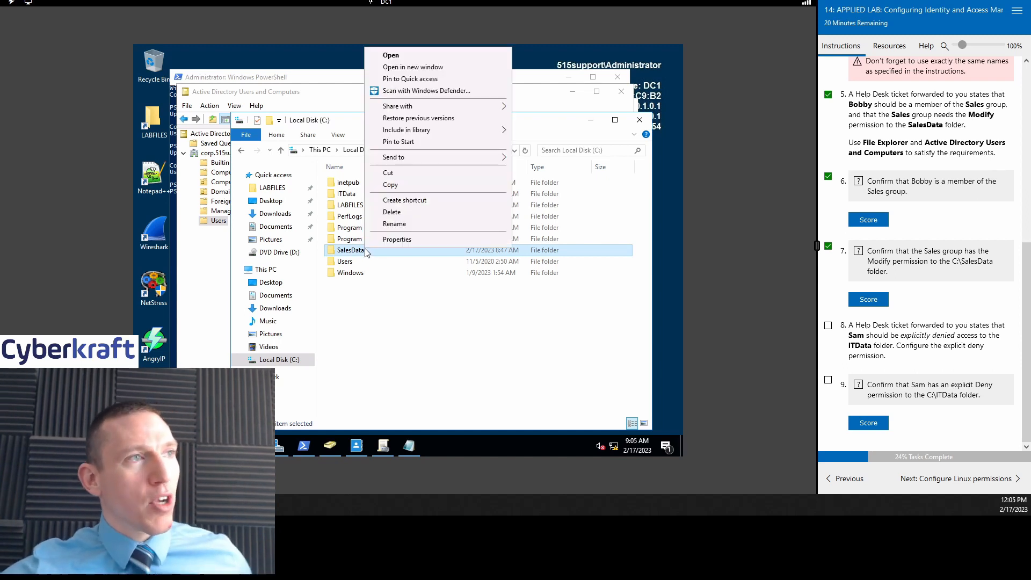
{"action": "left_click", "coordinate": [408, 241]}
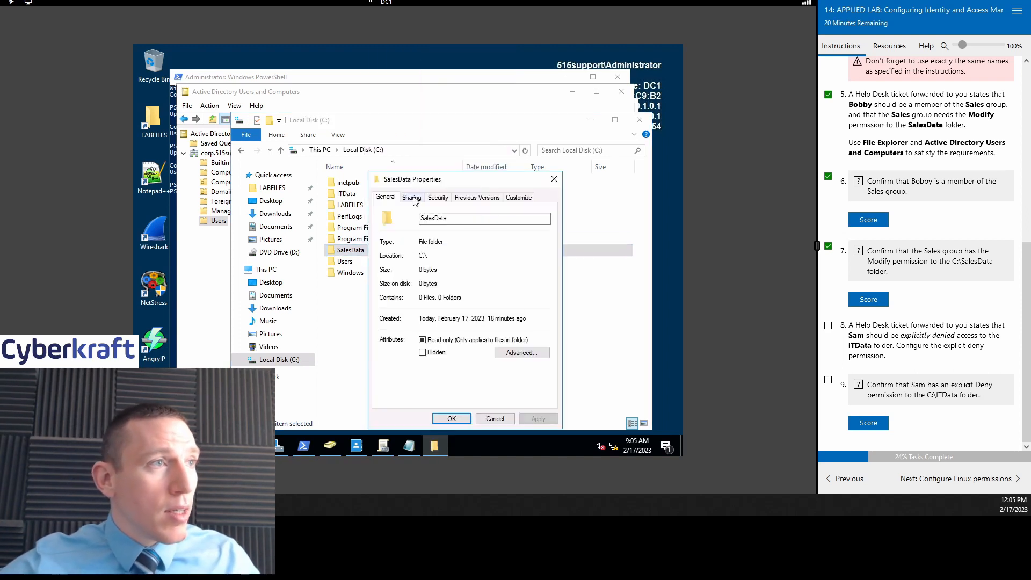
Step: Switch SalesData Properties to Security and open its editable permissions
{"action": "left_click", "coordinate": [436, 198]}
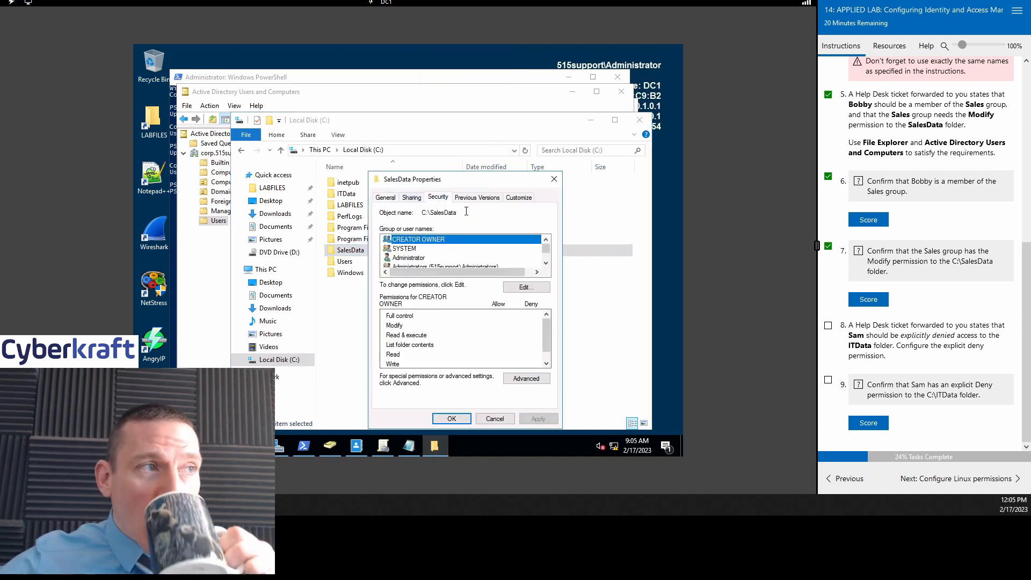
{"action": "left_click_drag", "start_coordinate": [485, 184], "coordinate": [418, 125]}
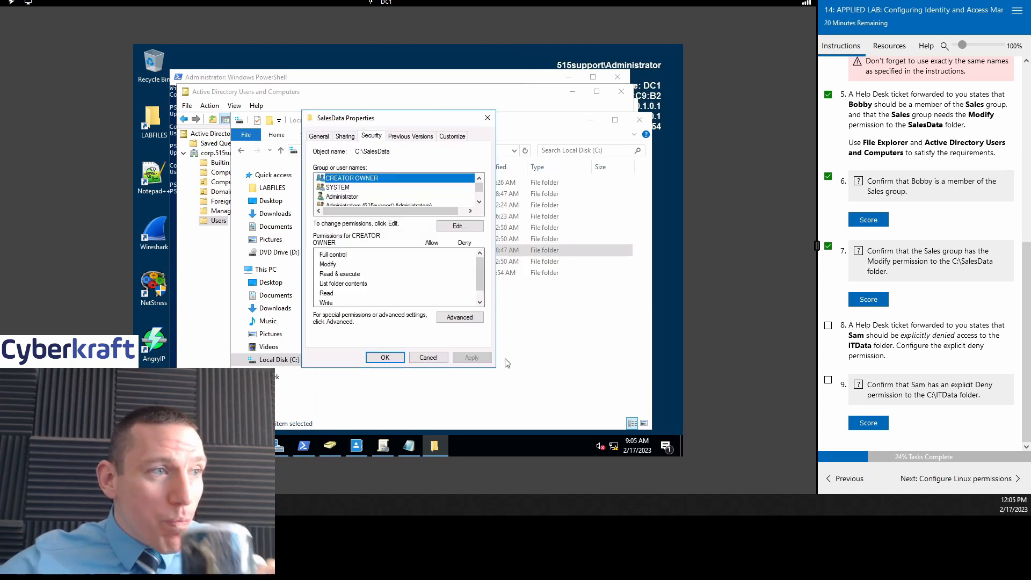
{"action": "left_click", "coordinate": [479, 202]}
{"action": "left_click", "coordinate": [479, 201]}
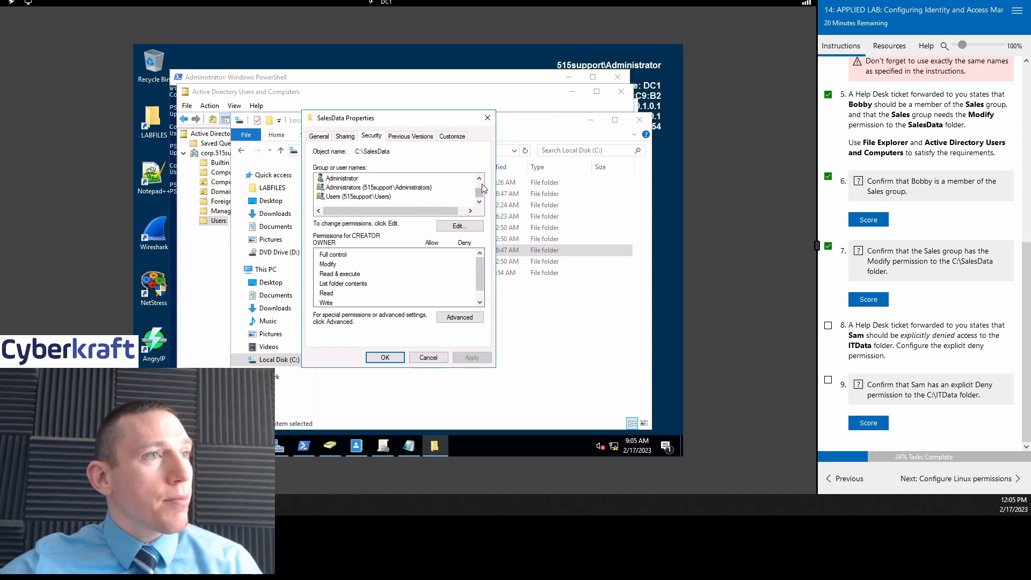
{"action": "left_click", "coordinate": [479, 178]}
{"action": "left_click", "coordinate": [479, 178]}
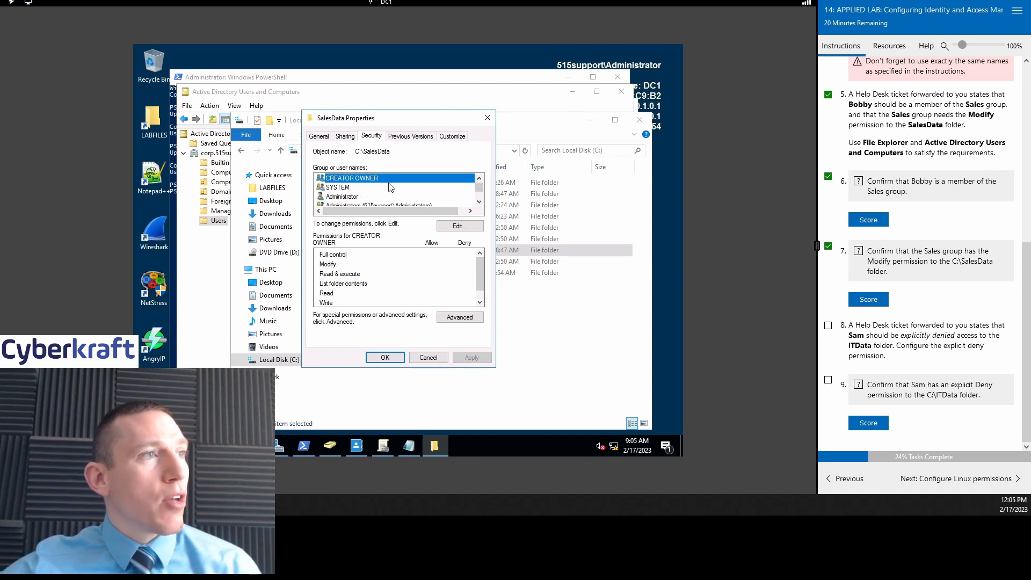
{"action": "left_click", "coordinate": [456, 226]}
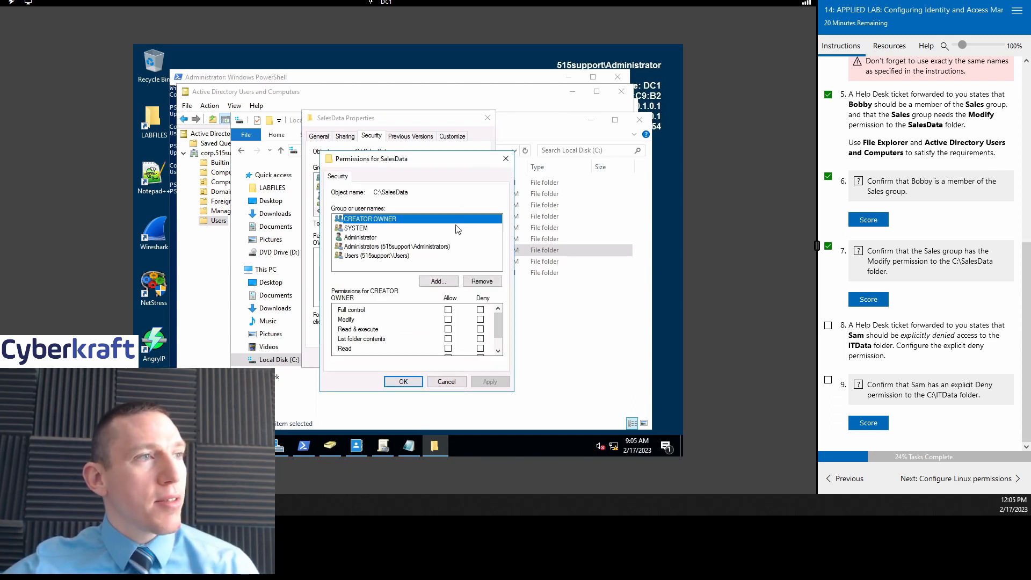
Step: Review the SYSTEM, Administrator, Administrators and Users entries, then begin adding a group
{"action": "left_click", "coordinate": [379, 257]}
{"action": "left_click", "coordinate": [377, 267]}
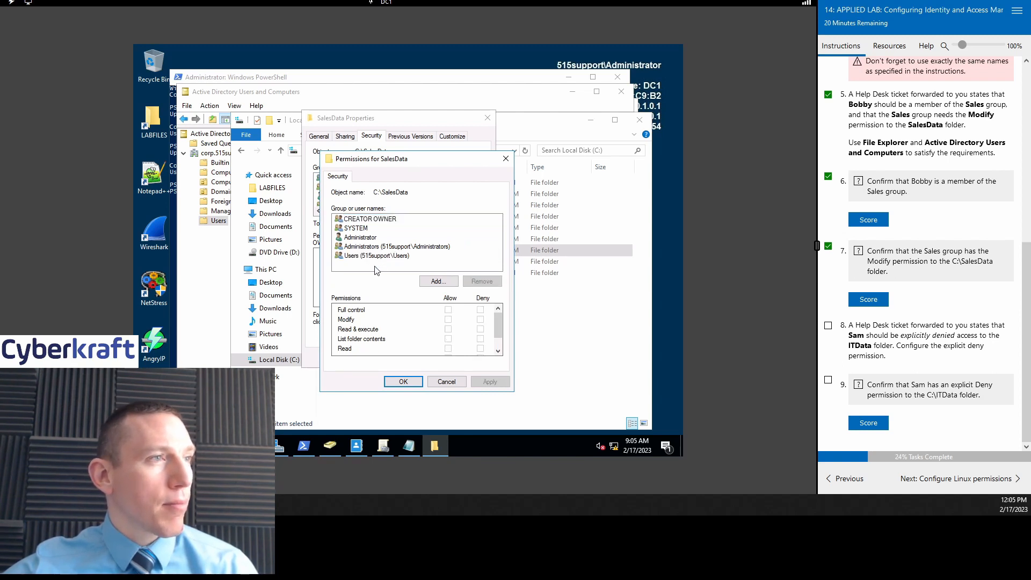
{"action": "left_click", "coordinate": [370, 239]}
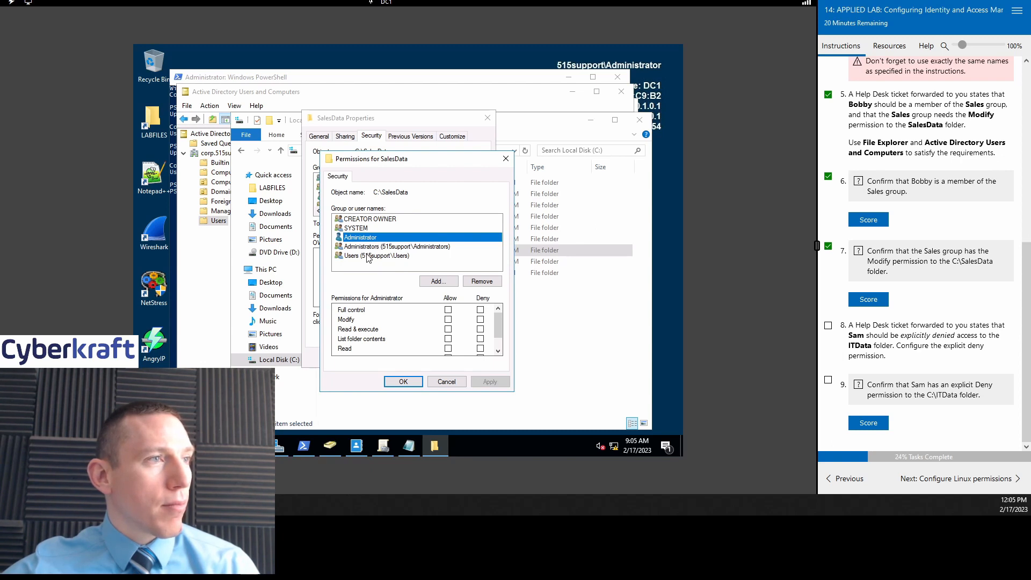
{"action": "left_click", "coordinate": [372, 247]}
{"action": "left_click", "coordinate": [375, 255]}
{"action": "left_click", "coordinate": [373, 237]}
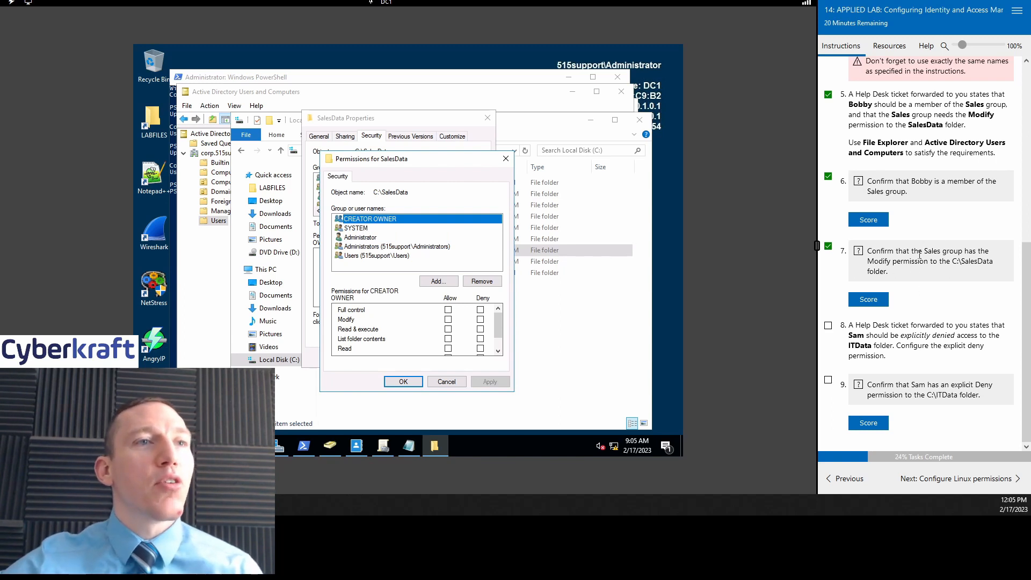
{"action": "left_click", "coordinate": [362, 228]}
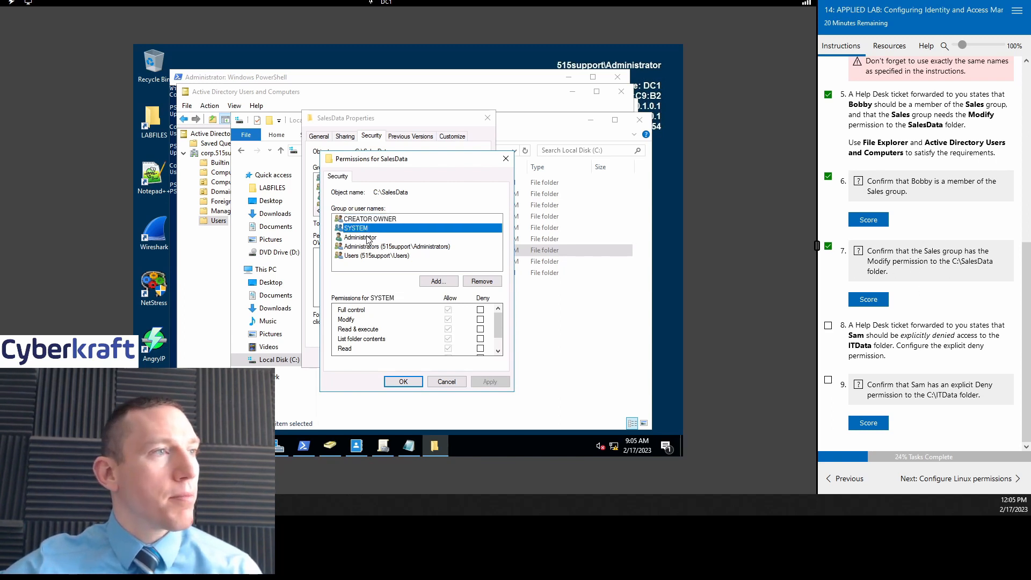
{"action": "left_click", "coordinate": [369, 237]}
{"action": "left_click", "coordinate": [373, 265]}
{"action": "left_click", "coordinate": [444, 282]}
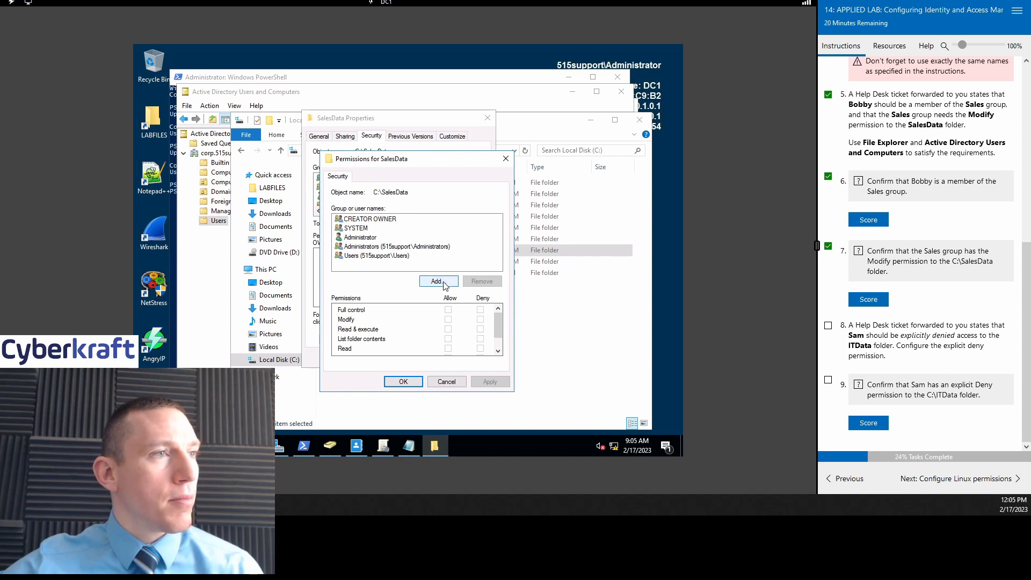
Step: Add the Sales group to the SalesData permissions list
{"action": "type", "text": "sale"}
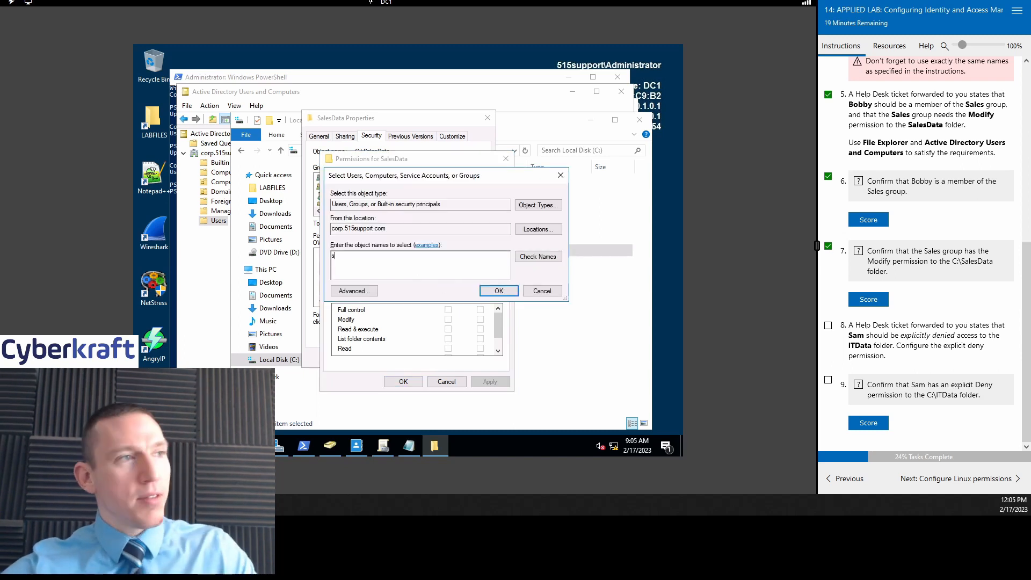
{"action": "left_click", "coordinate": [539, 257]}
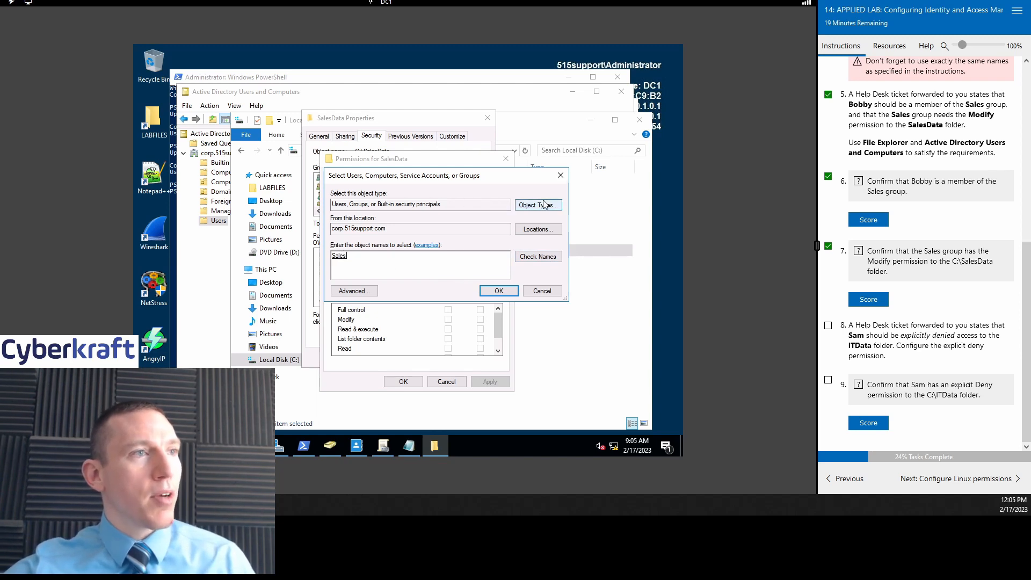
{"action": "left_click", "coordinate": [500, 292]}
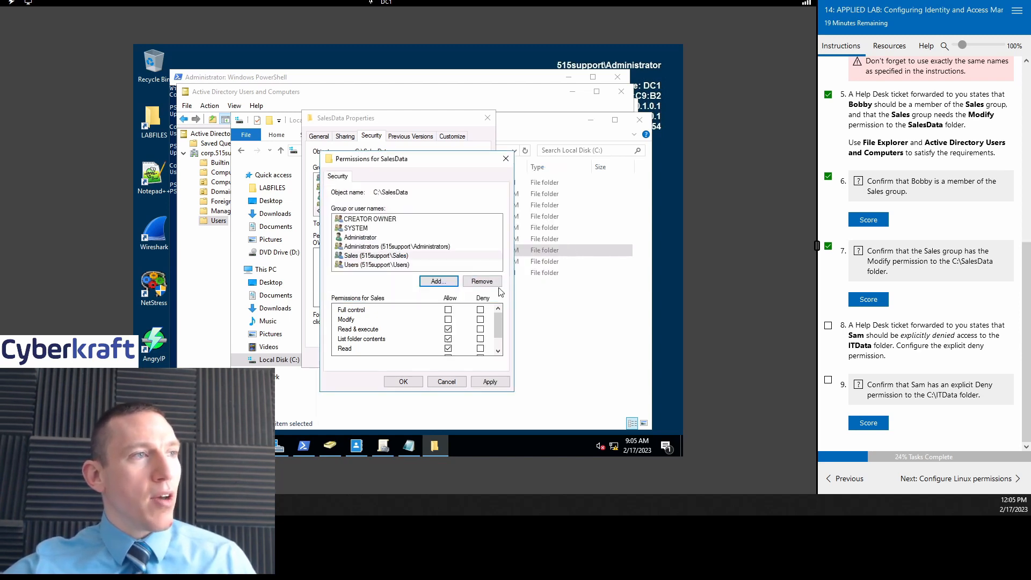
{"action": "left_click", "coordinate": [396, 264]}
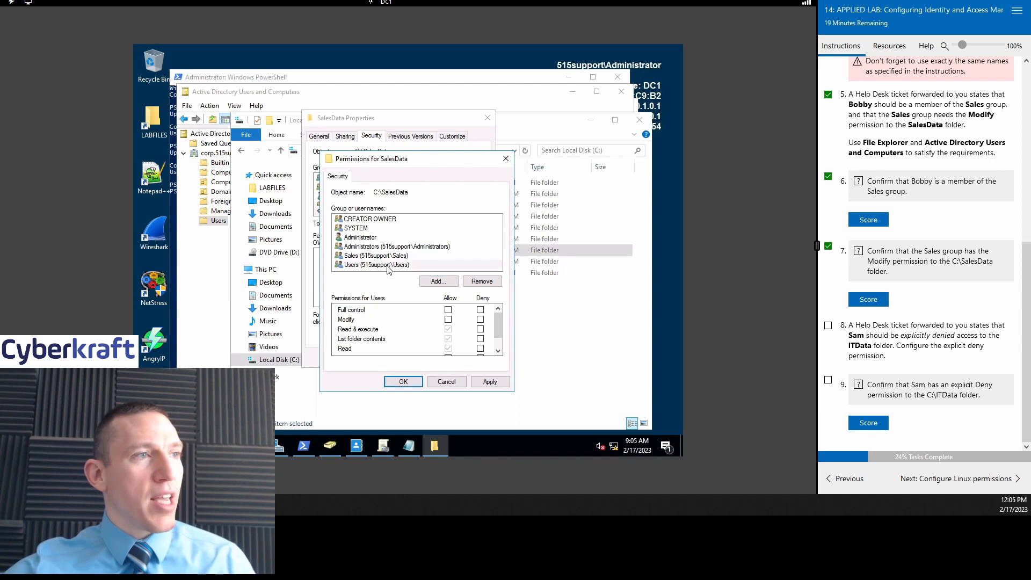
{"action": "left_click", "coordinate": [395, 257]}
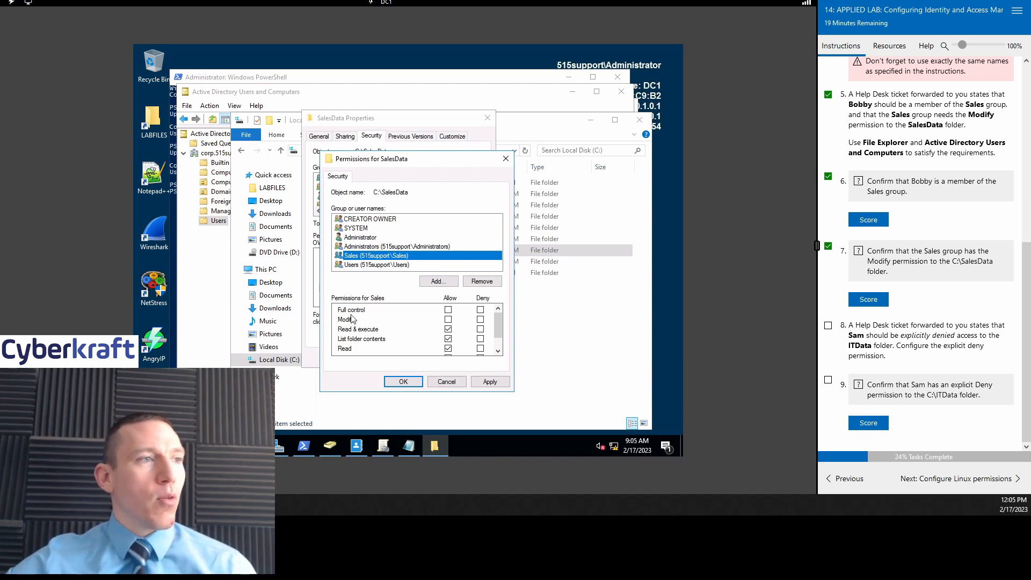
Step: Allow Modify for the Sales group and apply the change
{"action": "mouse_move", "coordinate": [497, 323]}
{"action": "left_mouse_down"}
{"action": "mouse_move", "coordinate": [497, 333]}
{"action": "mouse_move", "coordinate": [498, 312]}
{"action": "left_mouse_up"}
{"action": "left_click", "coordinate": [448, 319]}
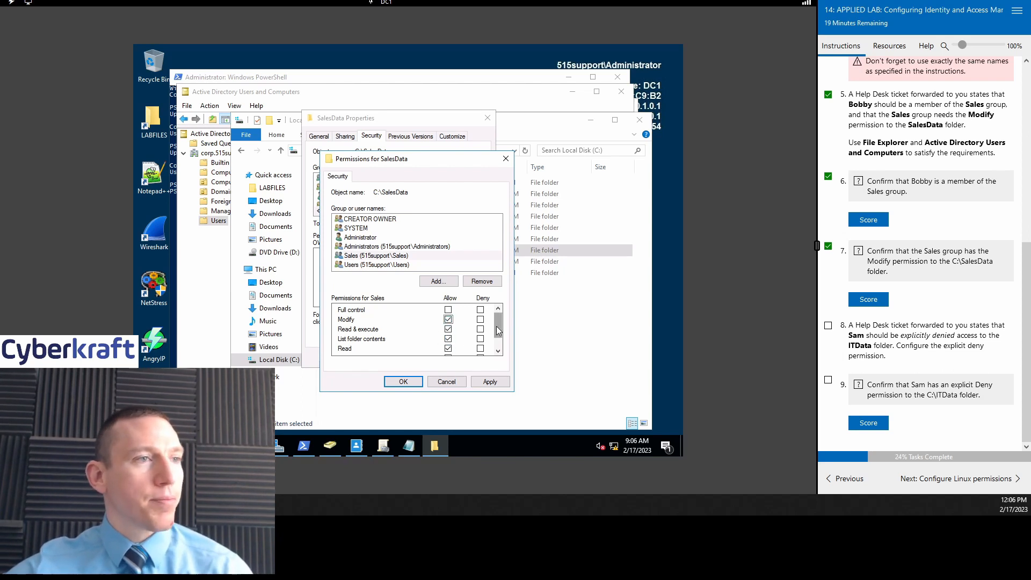
{"action": "scroll", "coordinate": [498, 333], "scroll_direction": "down", "scroll_amount": 1}
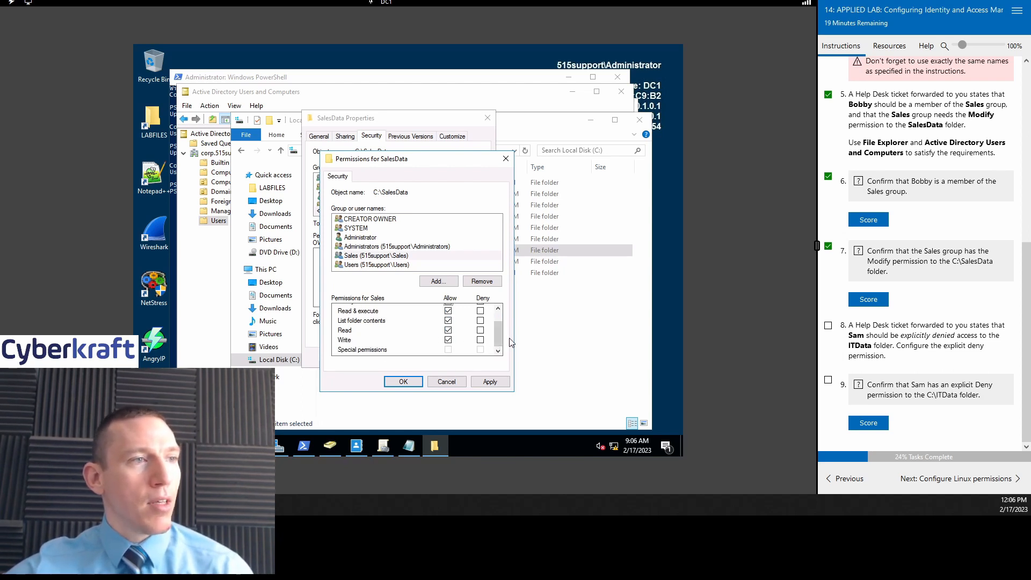
{"action": "scroll", "coordinate": [500, 334], "scroll_direction": "up", "scroll_amount": 1}
{"action": "left_click_drag", "start_coordinate": [499, 325], "coordinate": [501, 343]}
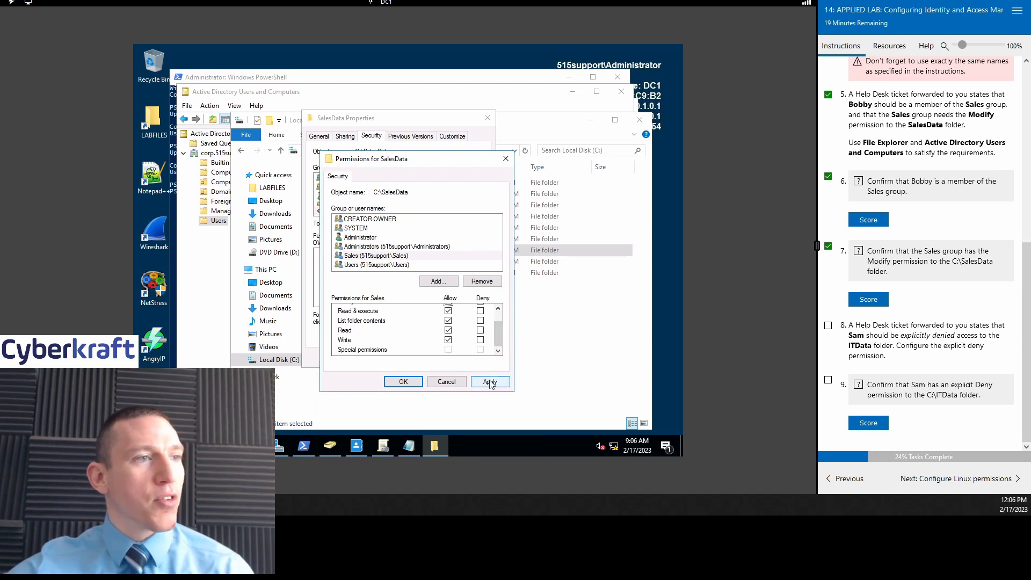
{"action": "left_click", "coordinate": [488, 381]}
{"action": "left_click", "coordinate": [392, 382]}
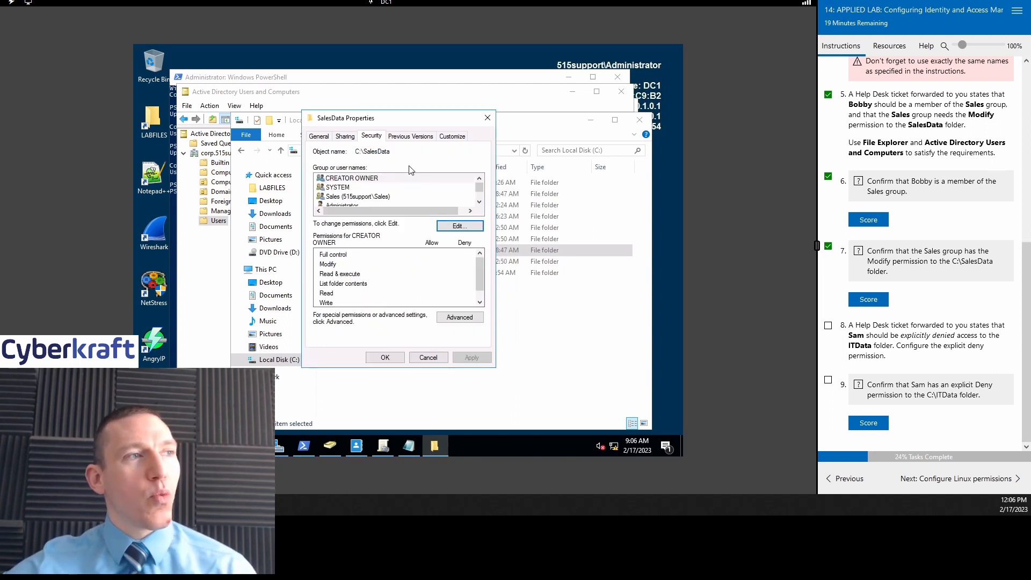
Step: Close SalesData Properties and reposition File Explorer on the Local Disk (C:) listing
{"action": "left_click", "coordinate": [481, 121]}
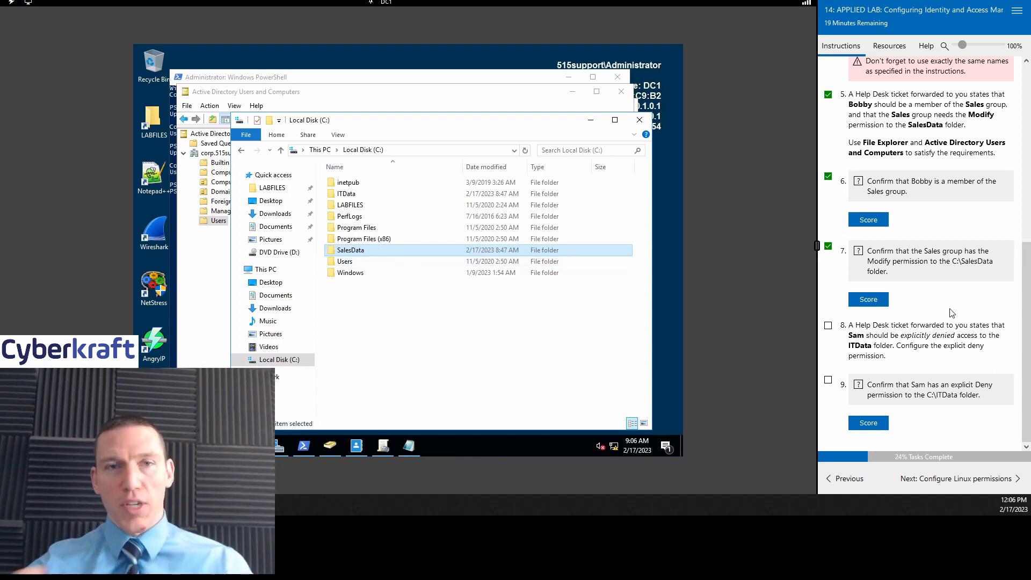
{"action": "left_click", "coordinate": [358, 261]}
{"action": "left_click", "coordinate": [365, 250]}
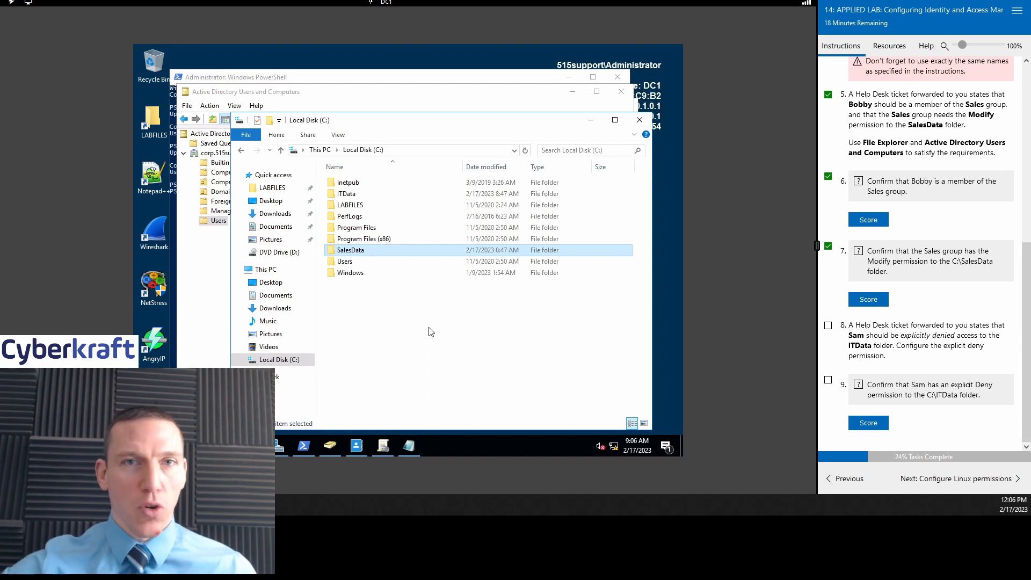
{"action": "left_click_drag", "start_coordinate": [436, 120], "coordinate": [421, 98]}
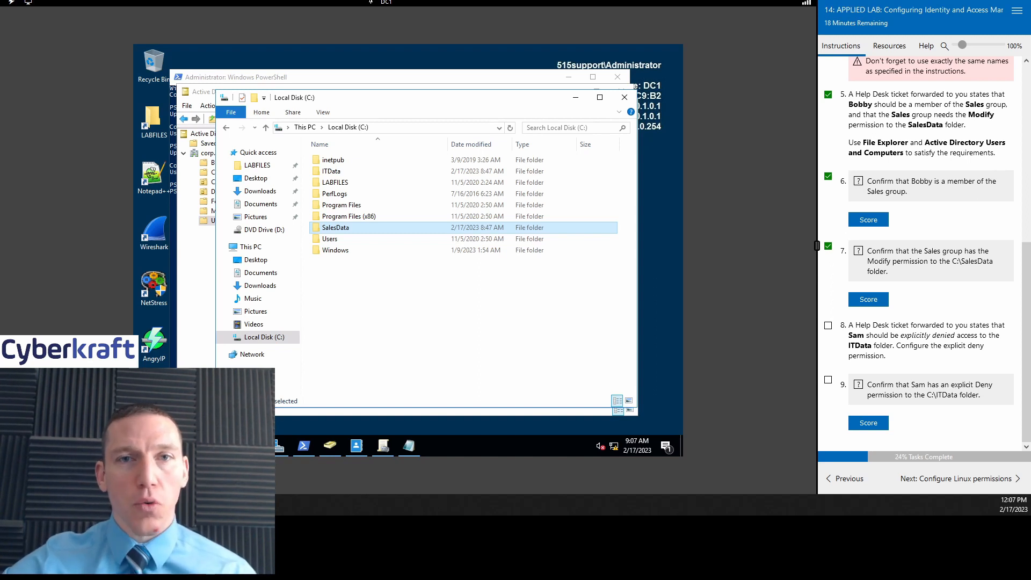
Step: Start a new Notepad document, discarding the unsaved username list
{"action": "left_click", "coordinate": [409, 446]}
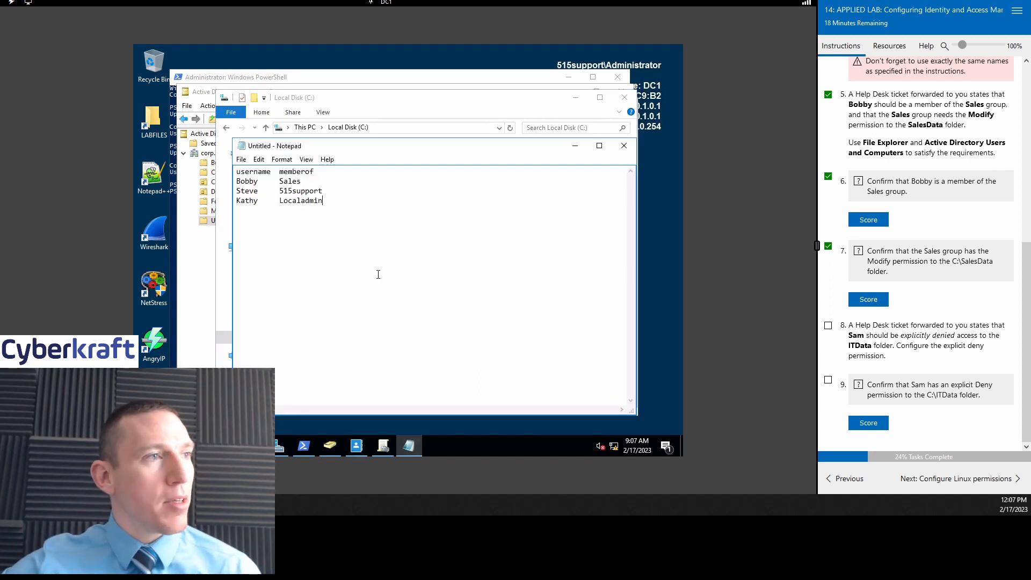
{"action": "left_click", "coordinate": [241, 160]}
{"action": "left_click", "coordinate": [256, 173]}
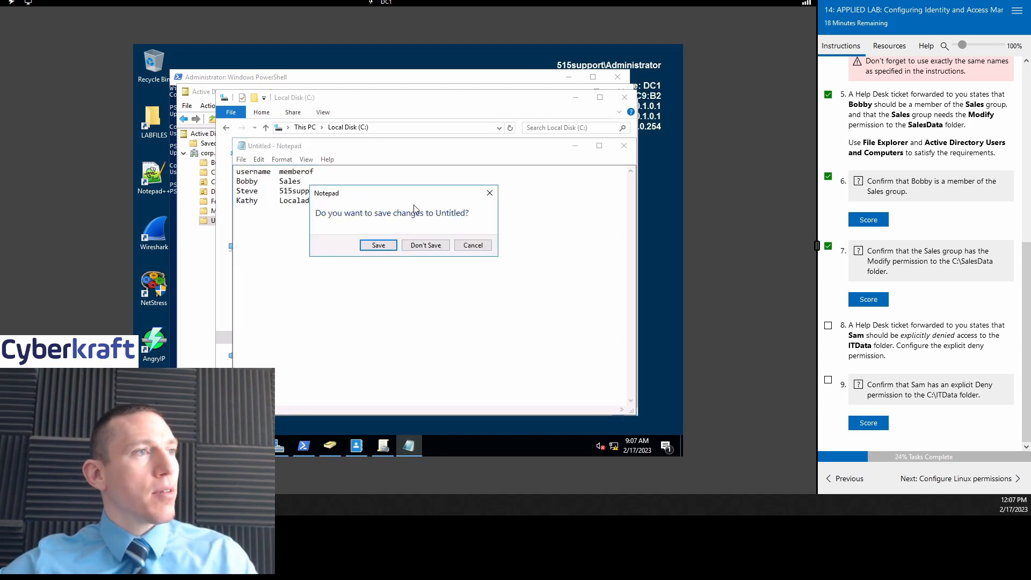
{"action": "left_click", "coordinate": [425, 246]}
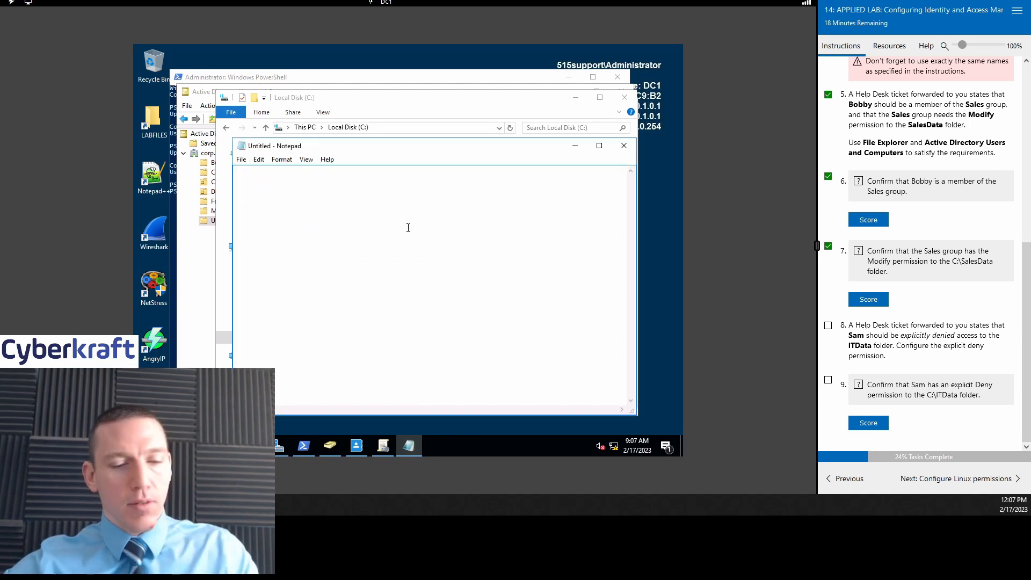
Step: Write 'Discretionary Access Control' with DAC below it, then minimize Notepad
{"action": "type", "text": "Discre"}
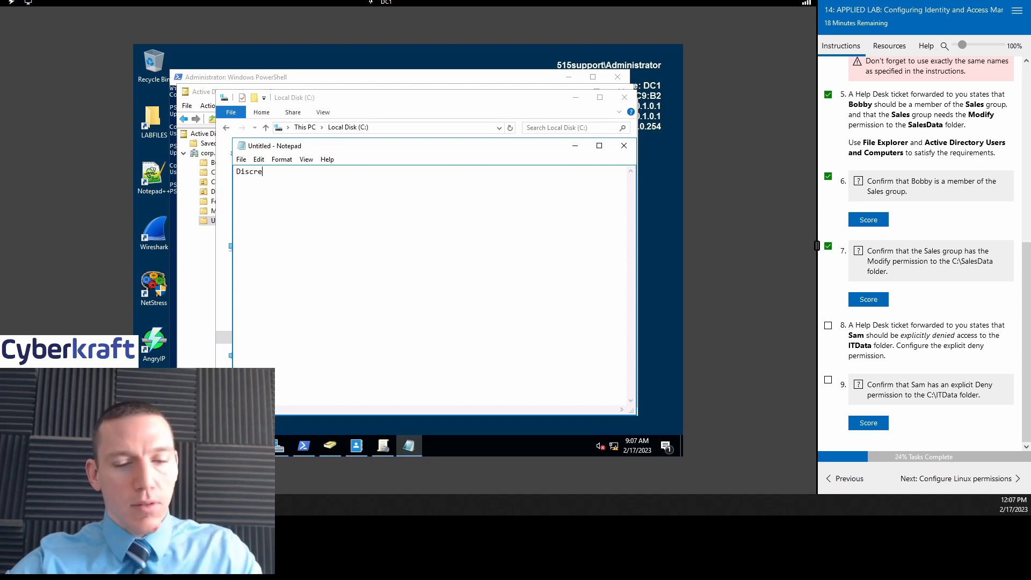
{"action": "type", "text": "tionary A"}
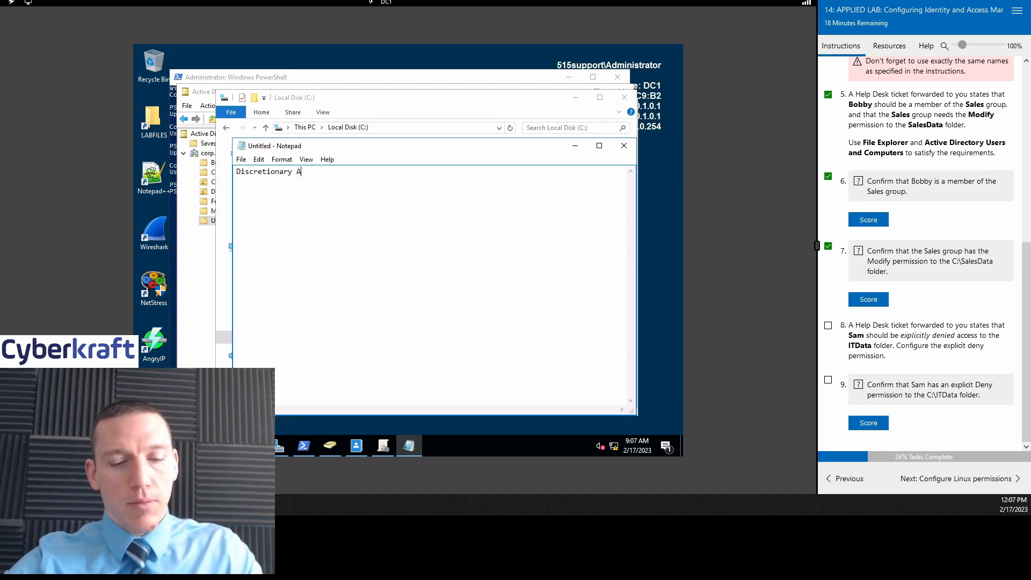
{"action": "type", "text": "ccess Control"}
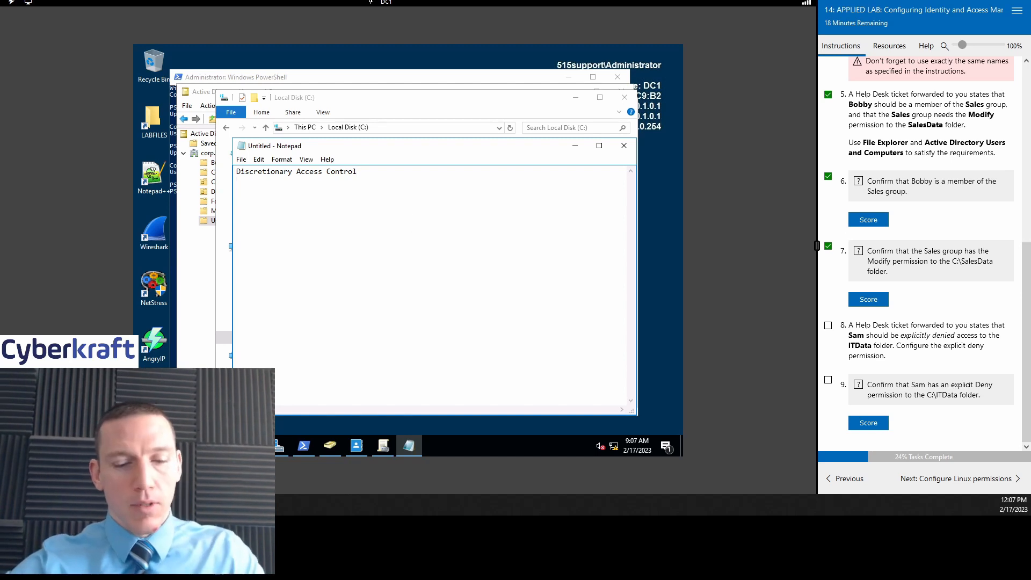
{"action": "key", "text": "Return"}
{"action": "type", "text": "DAC"}
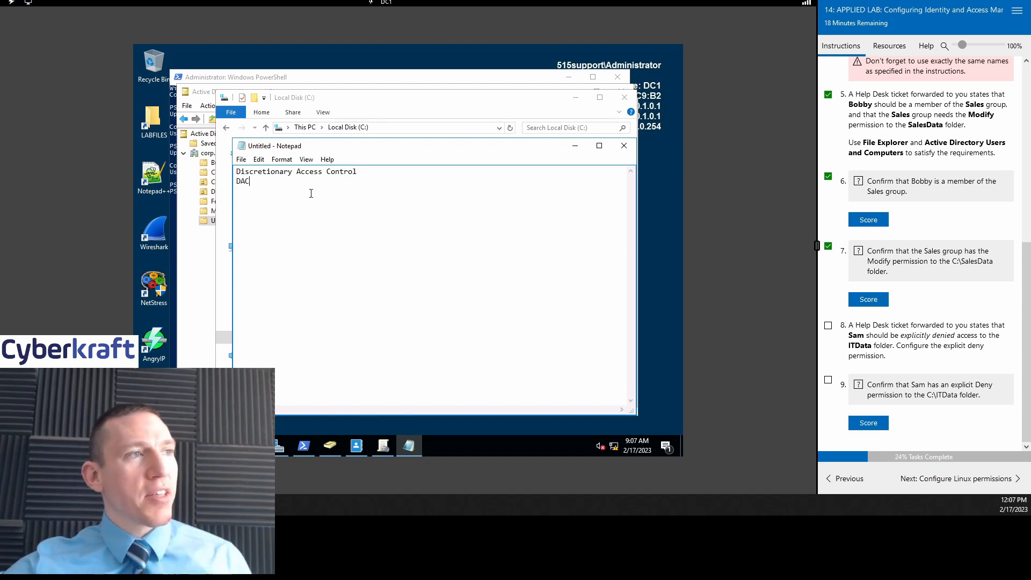
{"action": "key", "text": "ctrl+a"}
{"action": "left_click", "coordinate": [440, 199]}
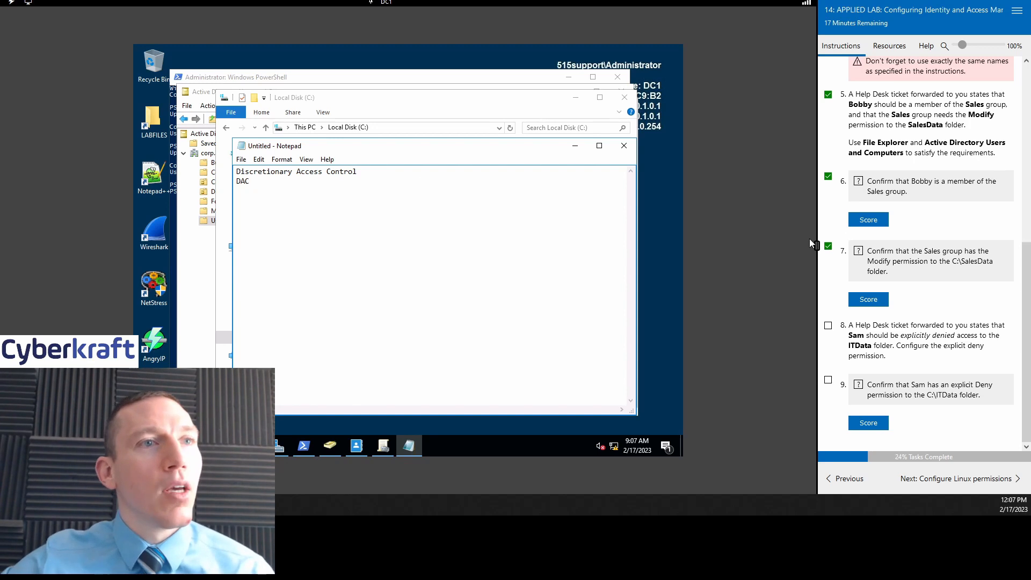
{"action": "left_click", "coordinate": [575, 145]}
Step: Bring Active Directory Users and Computers forward and select the Sales group in Users
{"action": "left_click", "coordinate": [577, 100]}
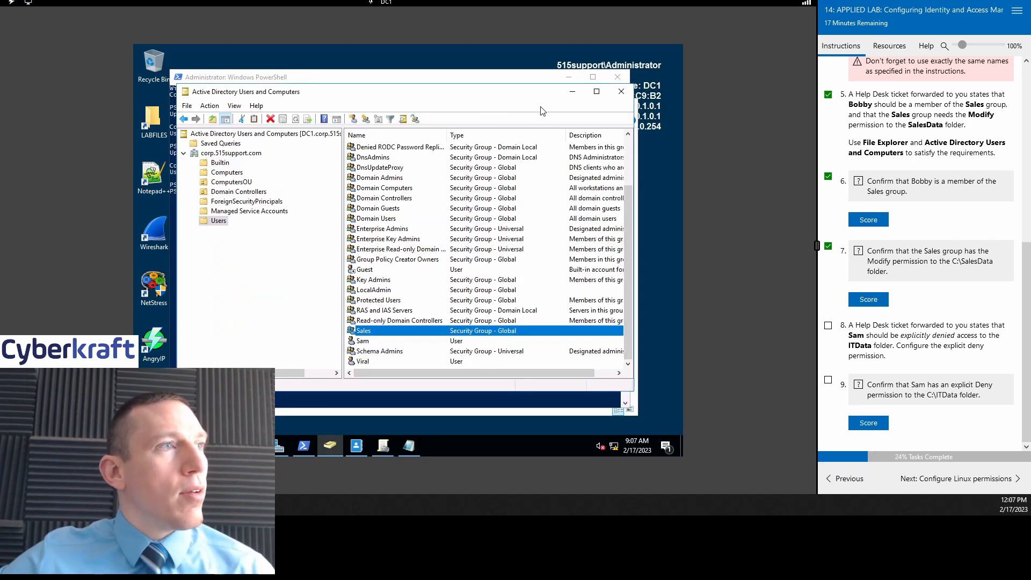
{"action": "left_click_drag", "start_coordinate": [510, 97], "coordinate": [499, 111]}
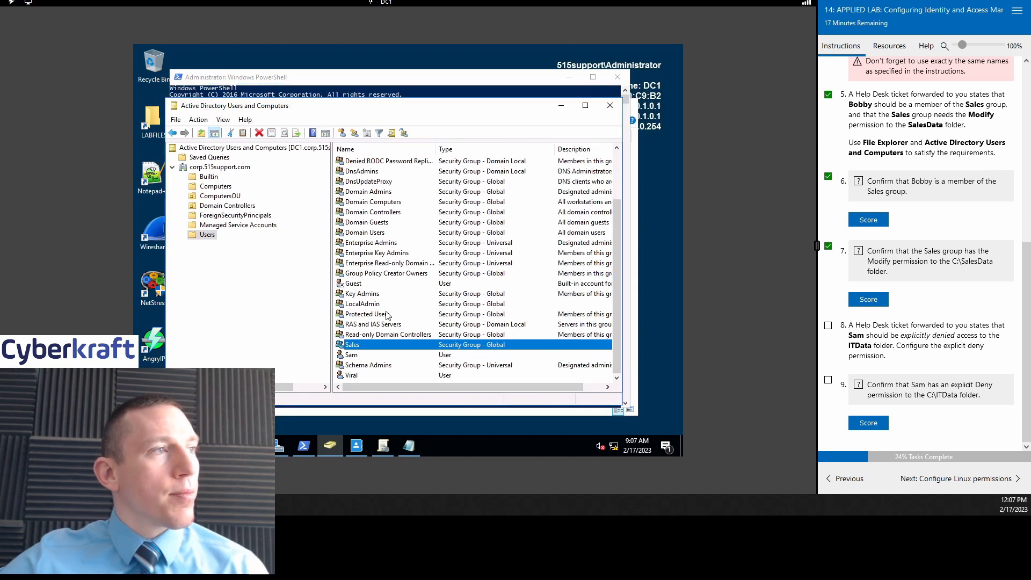
{"action": "left_click", "coordinate": [223, 263]}
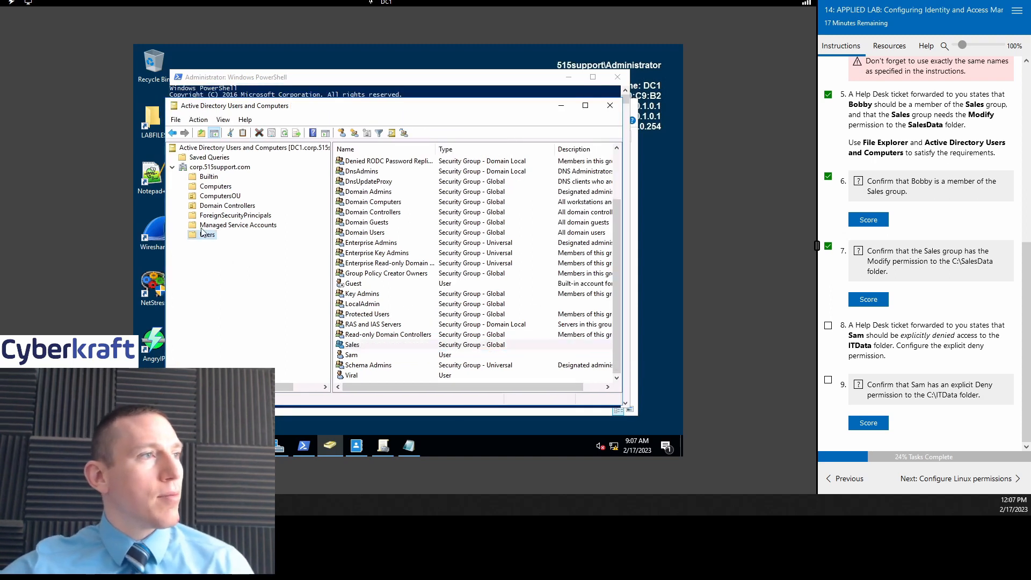
{"action": "right_click", "coordinate": [218, 168]}
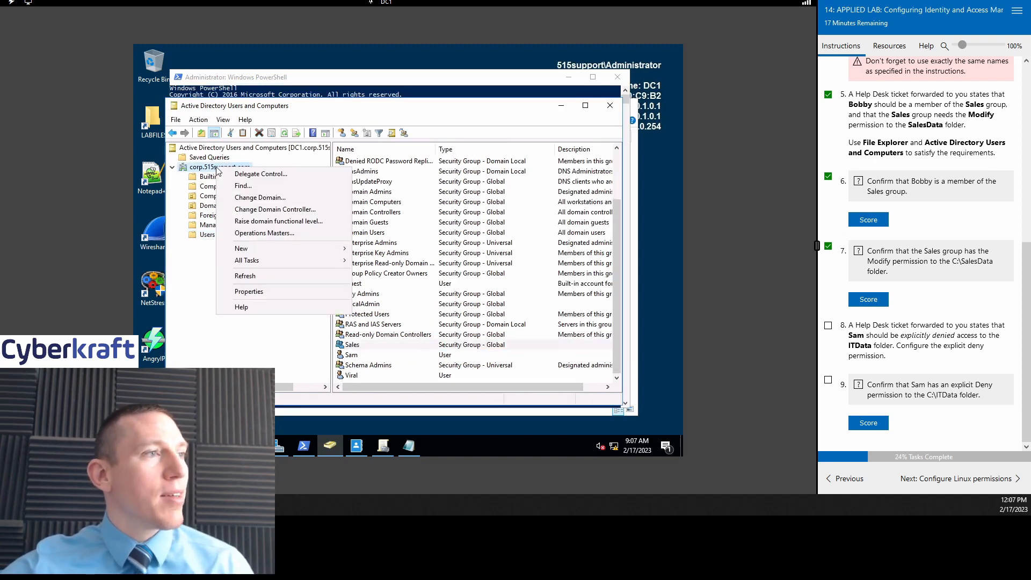
{"action": "mouse_move", "coordinate": [270, 246]}
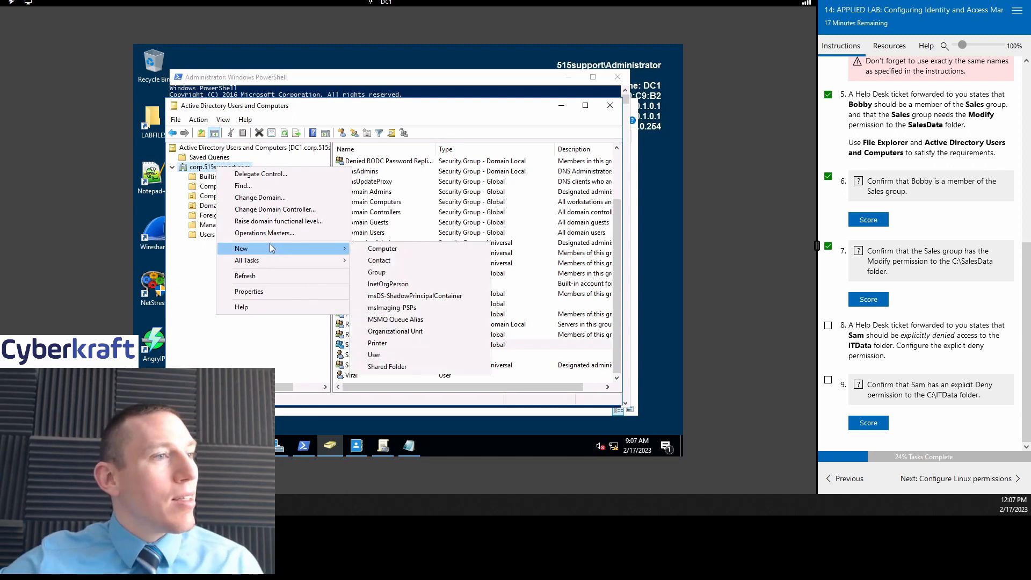
{"action": "left_click", "coordinate": [263, 360]}
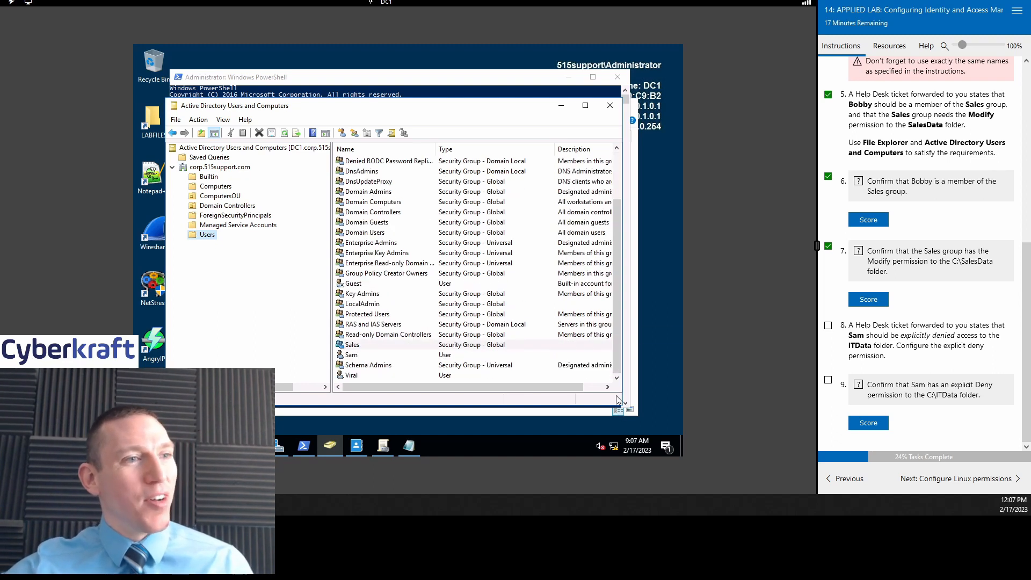
{"action": "left_click", "coordinate": [388, 346]}
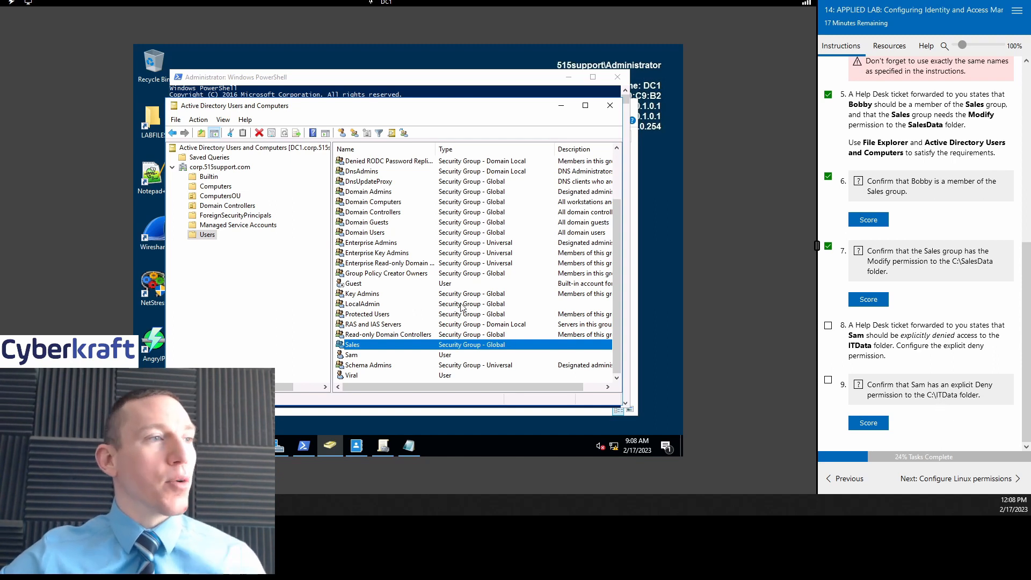
{"action": "double_click", "coordinate": [384, 355]}
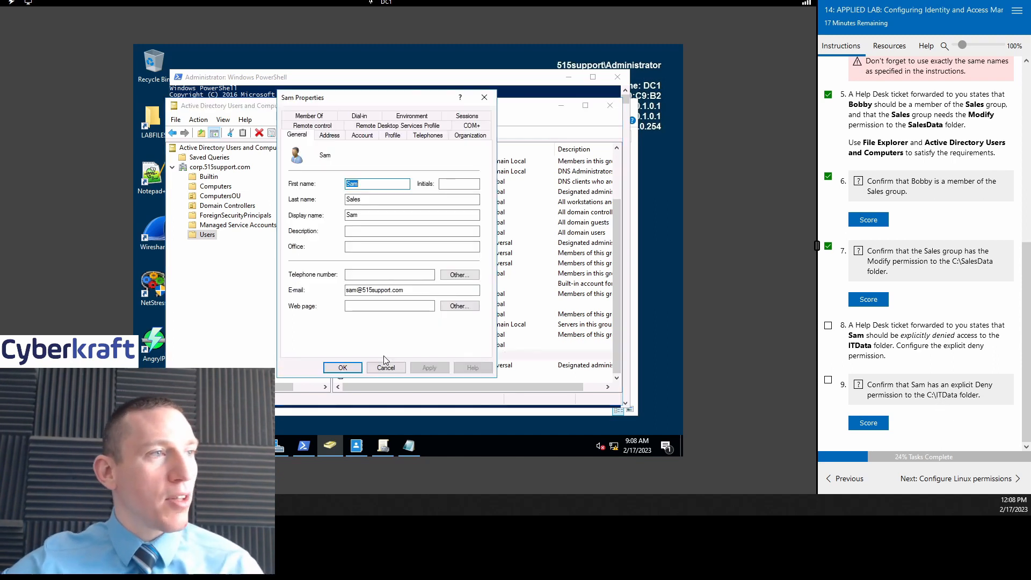
{"action": "left_click", "coordinate": [308, 116]}
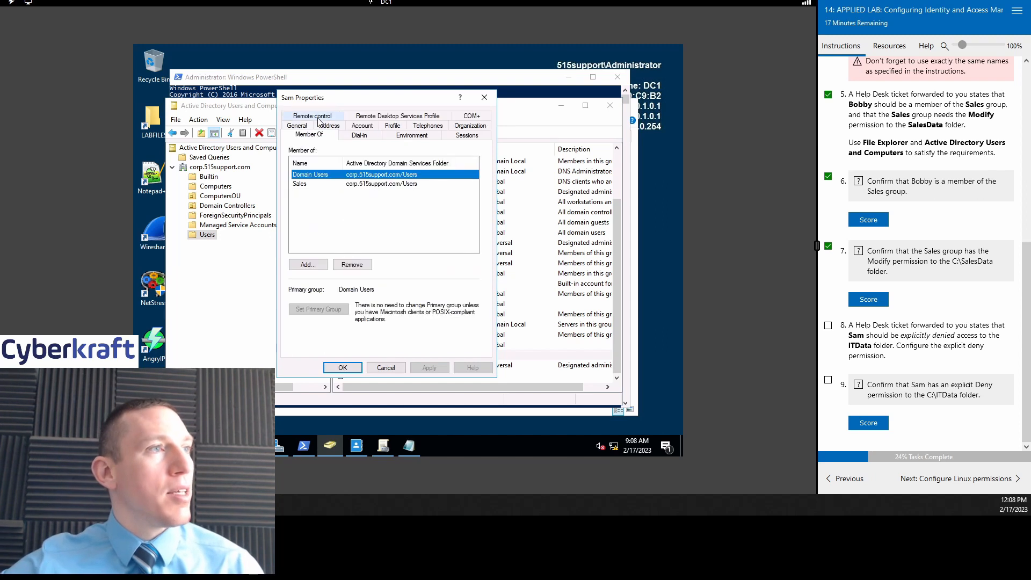
{"action": "left_click", "coordinate": [308, 185]}
{"action": "left_click", "coordinate": [317, 175]}
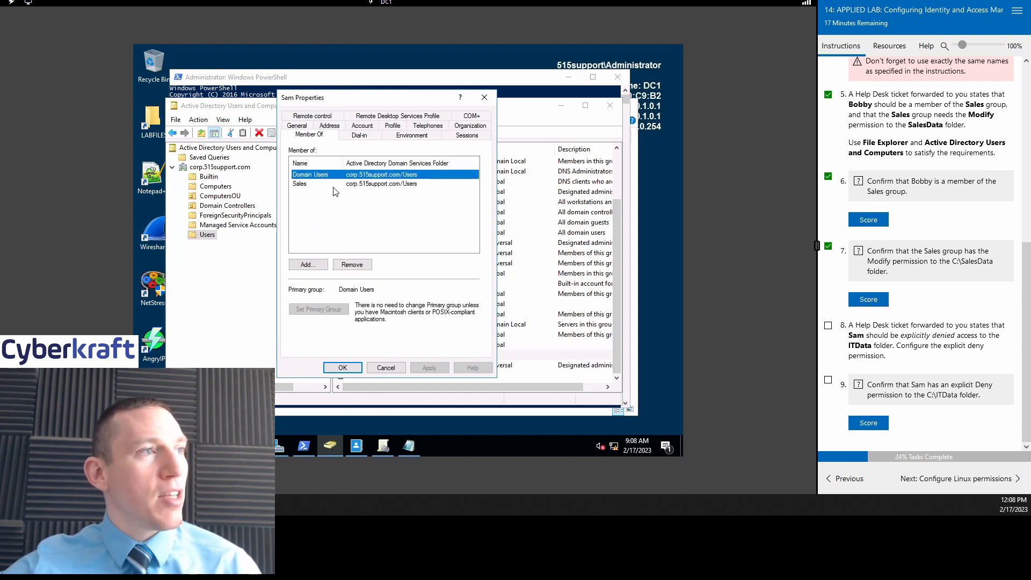
{"action": "left_click", "coordinate": [334, 189]}
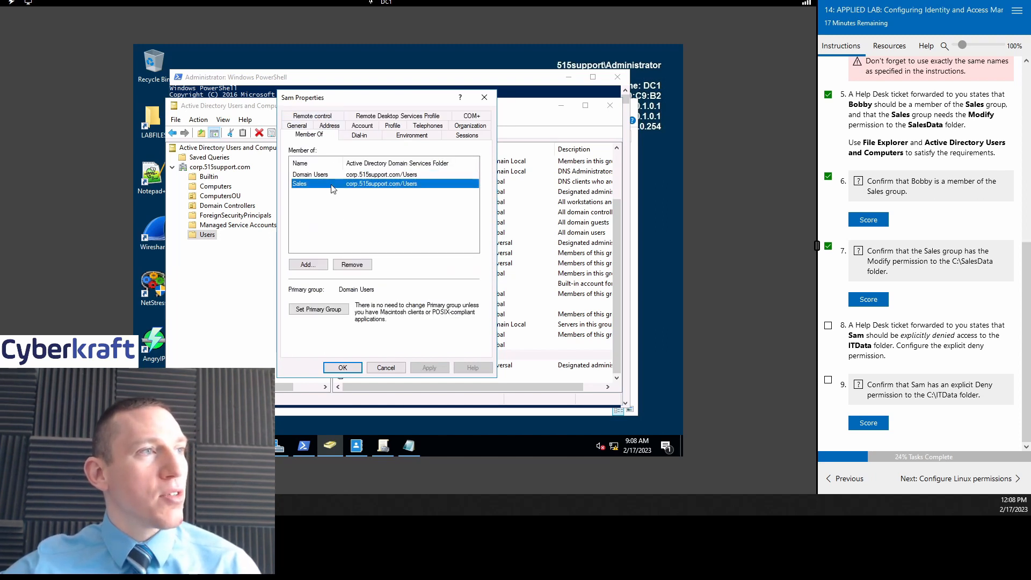
{"action": "left_click", "coordinate": [484, 98]}
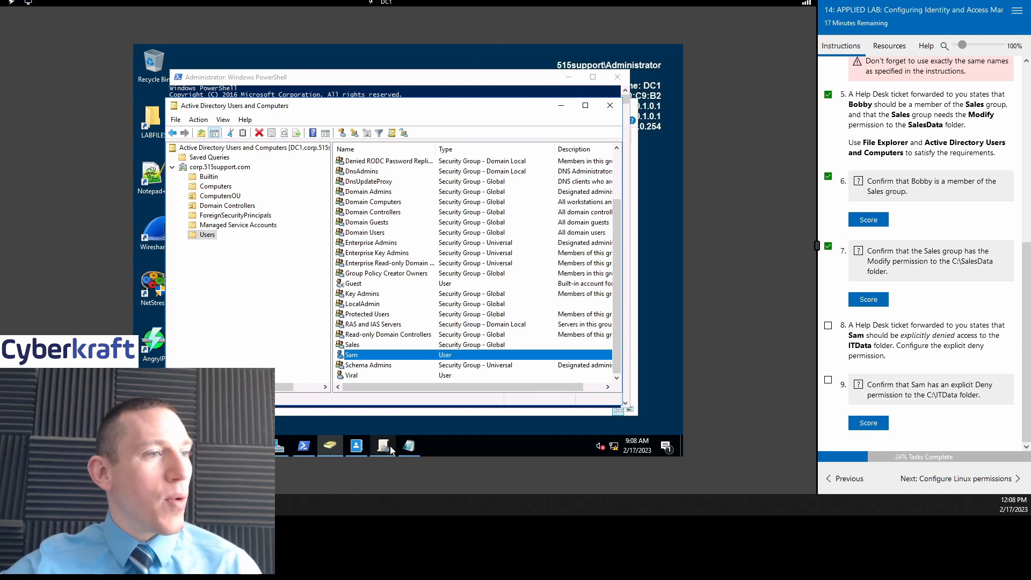
Step: Open the Security tab of the ITData folder's Properties on C: and start editing its permissions
{"action": "double_click", "coordinate": [156, 126]}
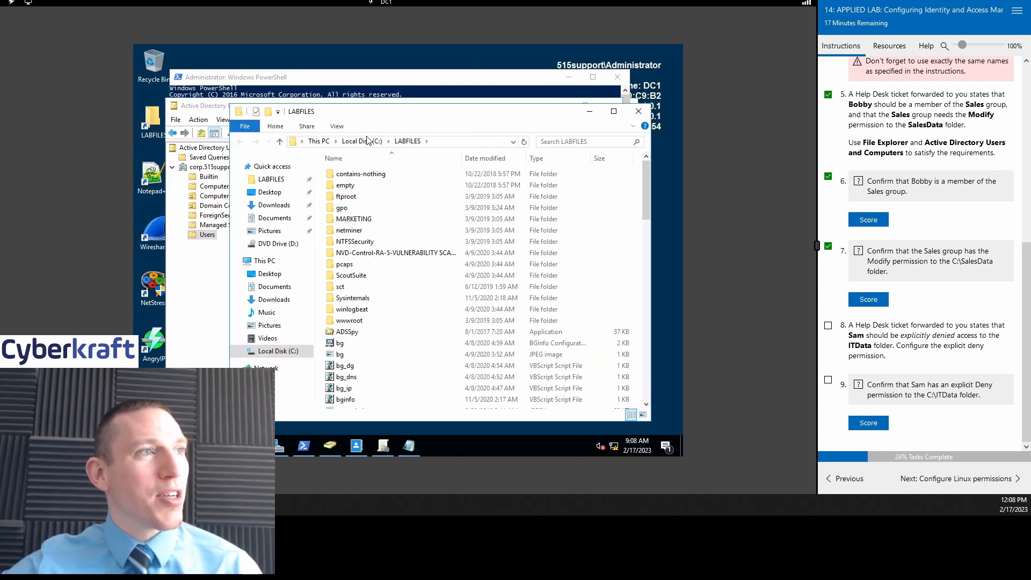
{"action": "left_click", "coordinate": [372, 139]}
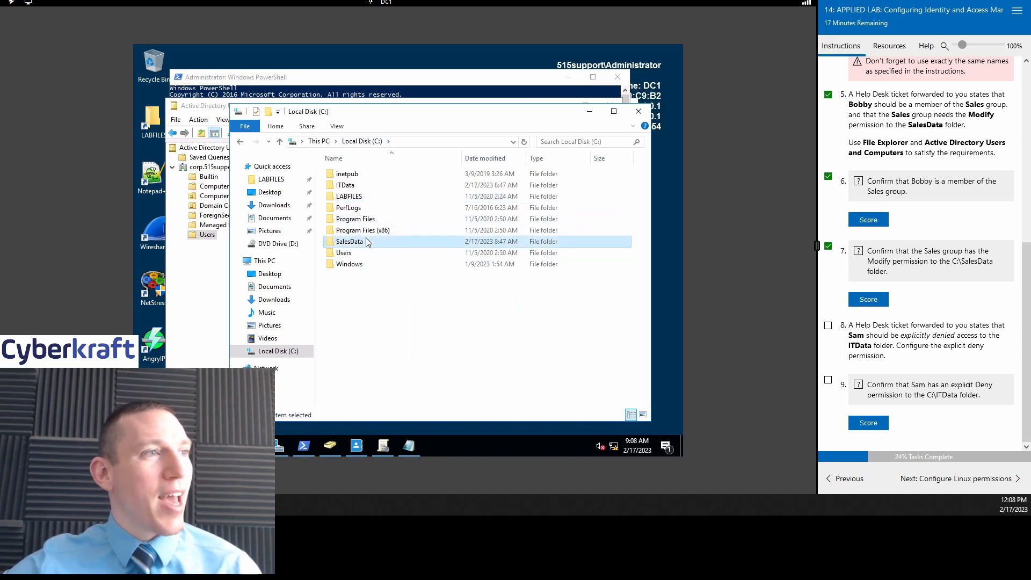
{"action": "left_click", "coordinate": [365, 186]}
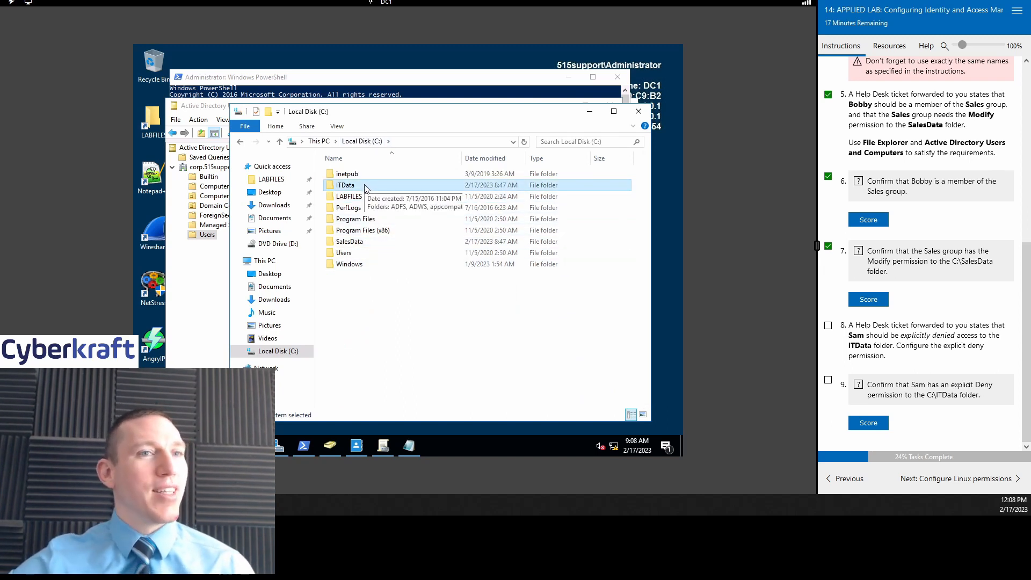
{"action": "right_click", "coordinate": [365, 187]}
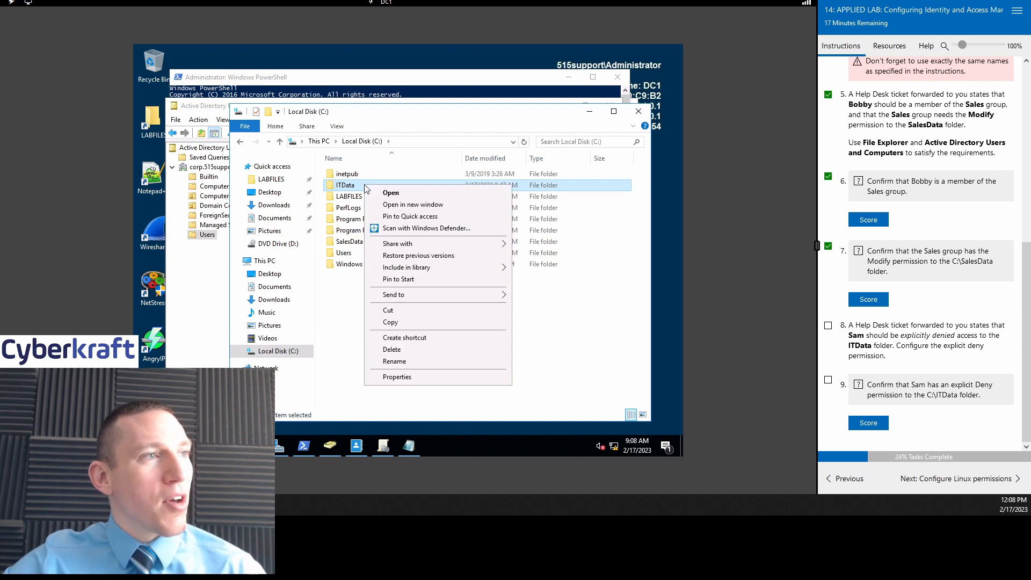
{"action": "left_click", "coordinate": [395, 377]}
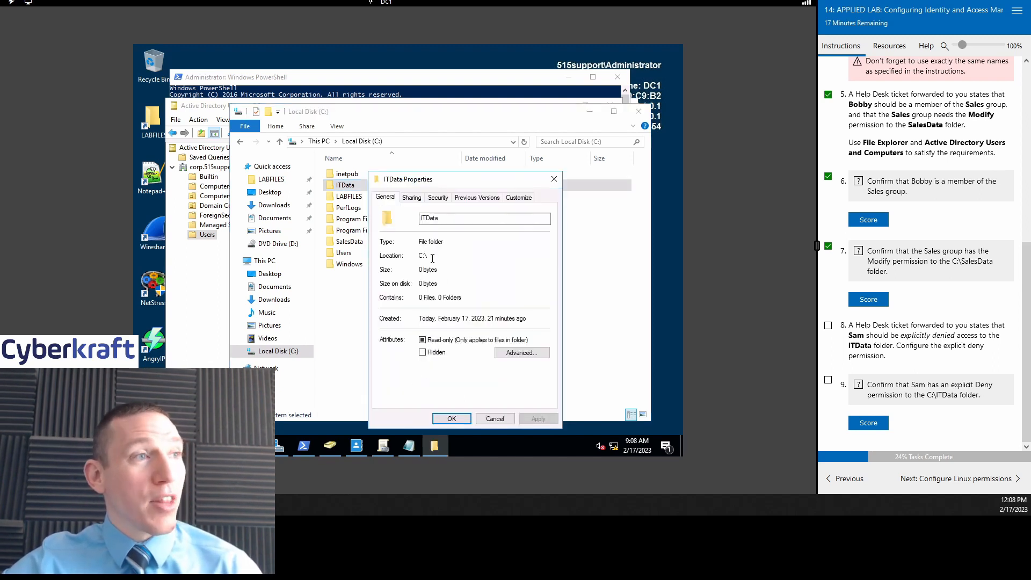
{"action": "left_click", "coordinate": [445, 197]}
{"action": "left_click_drag", "start_coordinate": [473, 181], "coordinate": [455, 144]}
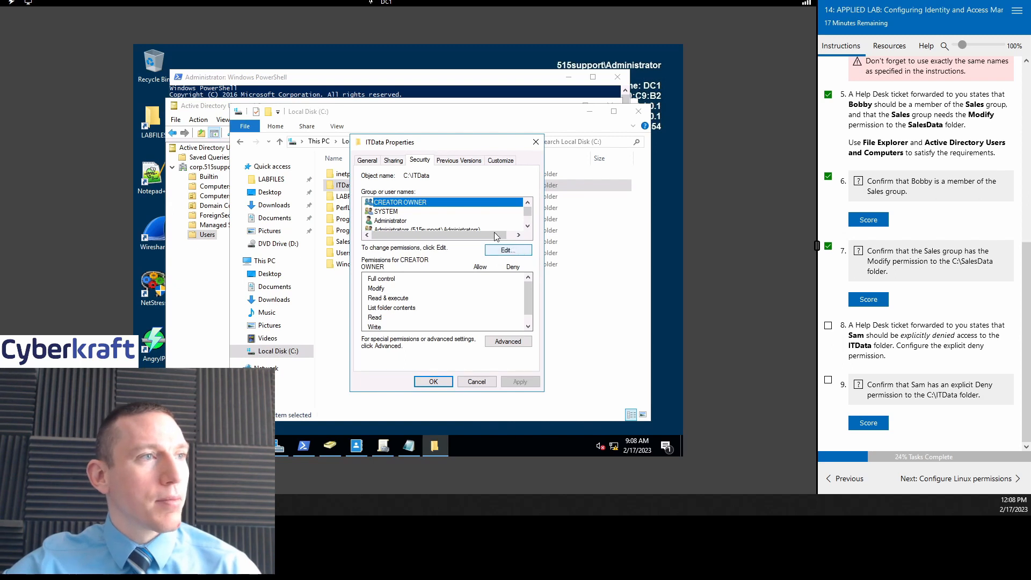
{"action": "scroll", "coordinate": [496, 224], "scroll_direction": "down", "scroll_amount": 1}
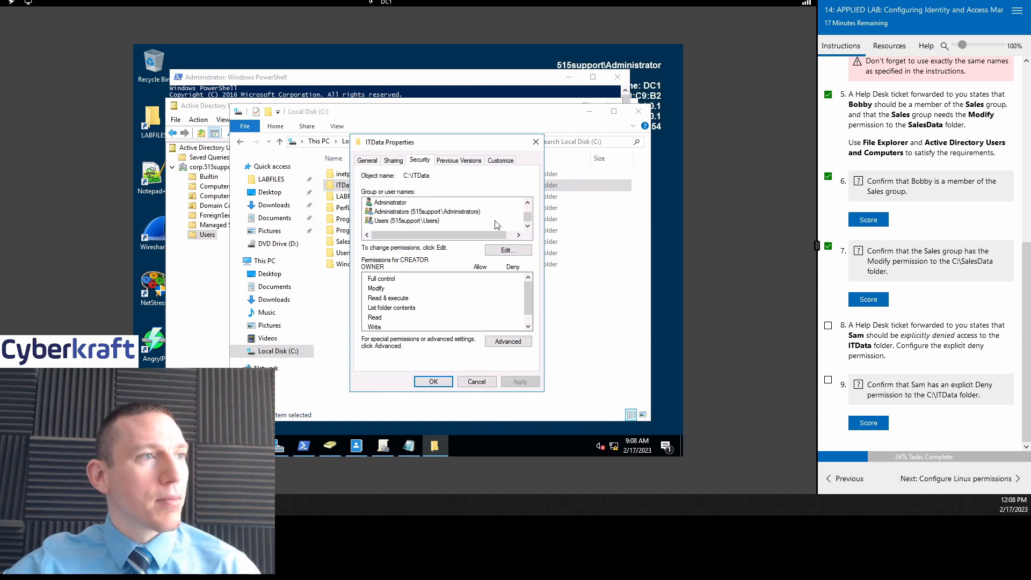
{"action": "left_click", "coordinate": [515, 251]}
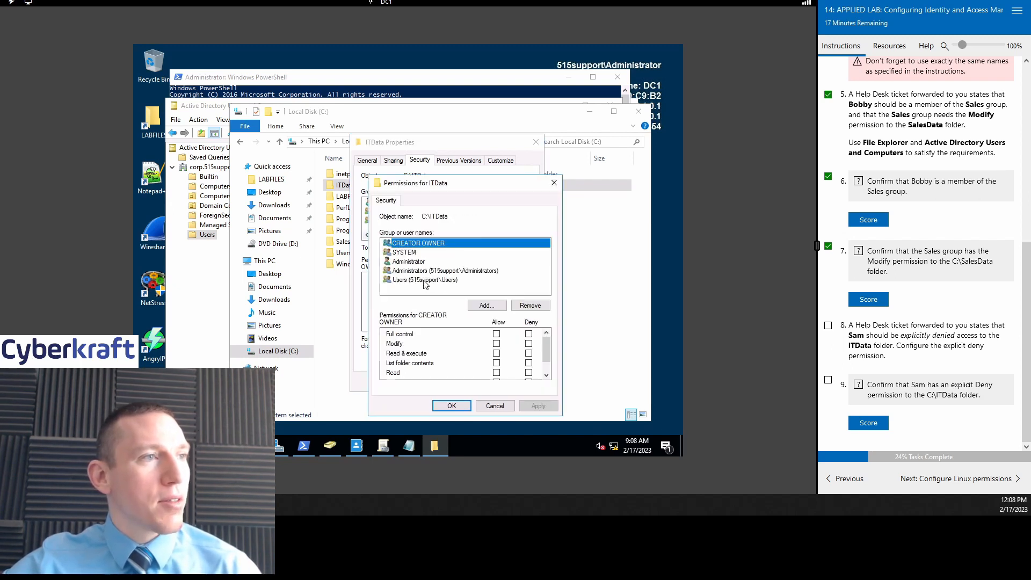
Step: Add the lab user account to the ITData permission list via Check Names, then select its entry
{"action": "left_click", "coordinate": [485, 306]}
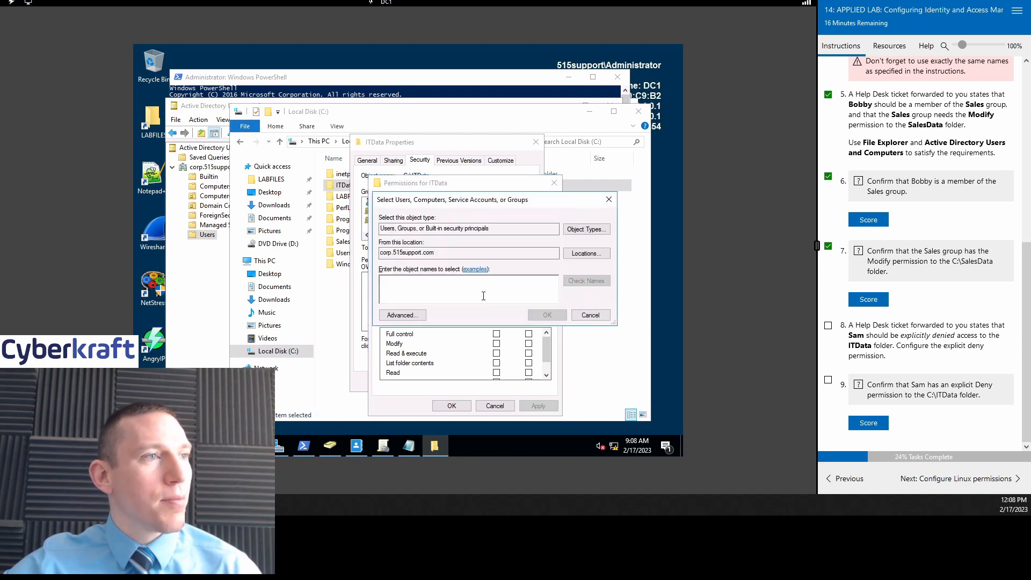
{"action": "type", "text": "sam"}
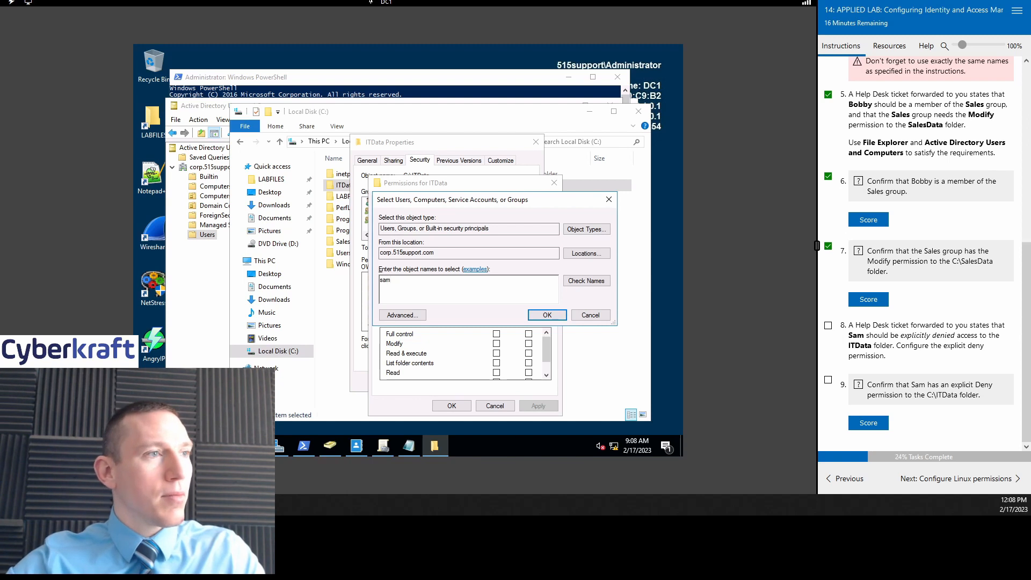
{"action": "left_click", "coordinate": [597, 282]}
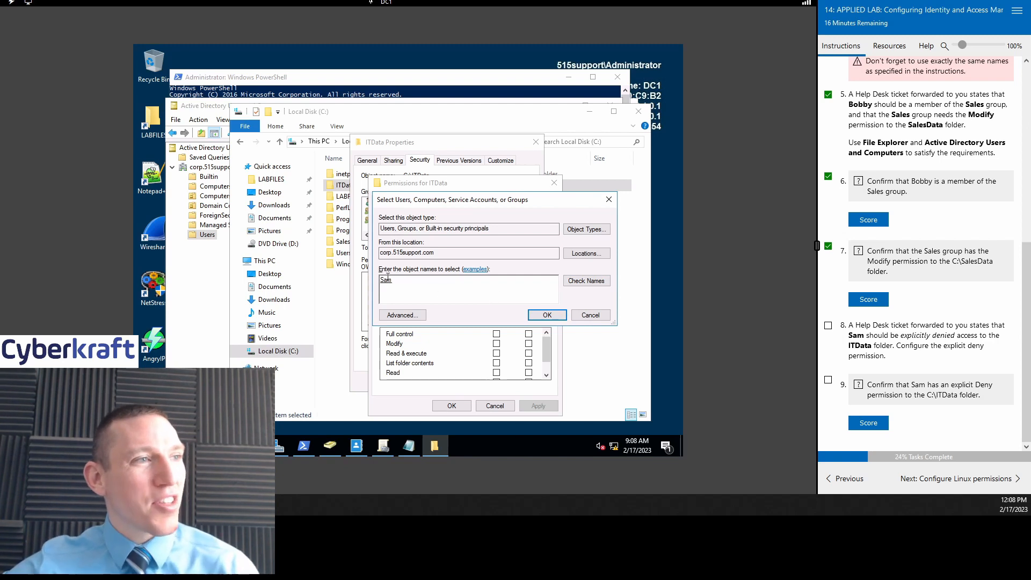
{"action": "left_click", "coordinate": [546, 315]}
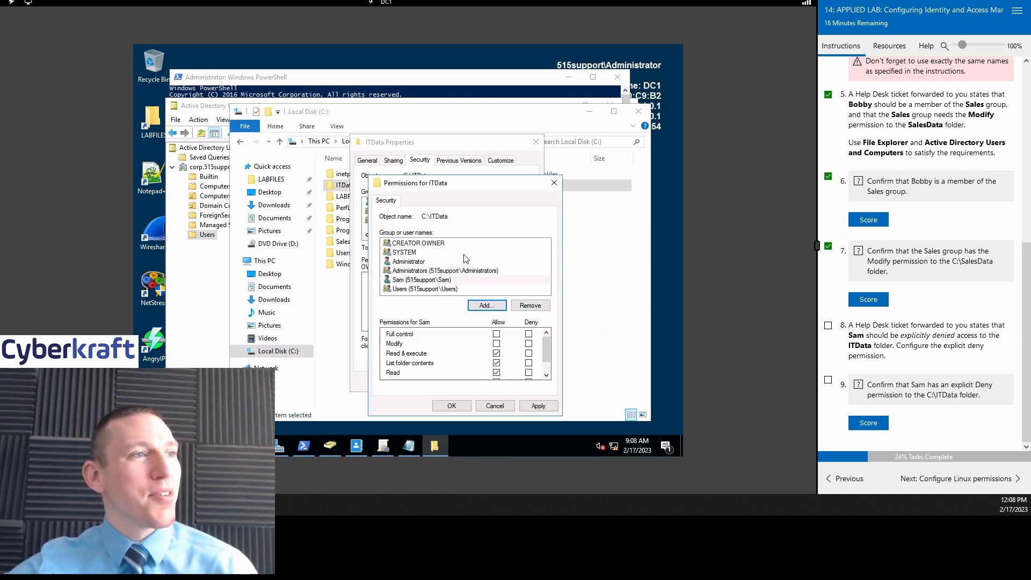
{"action": "left_click", "coordinate": [442, 289]}
{"action": "left_click", "coordinate": [434, 280]}
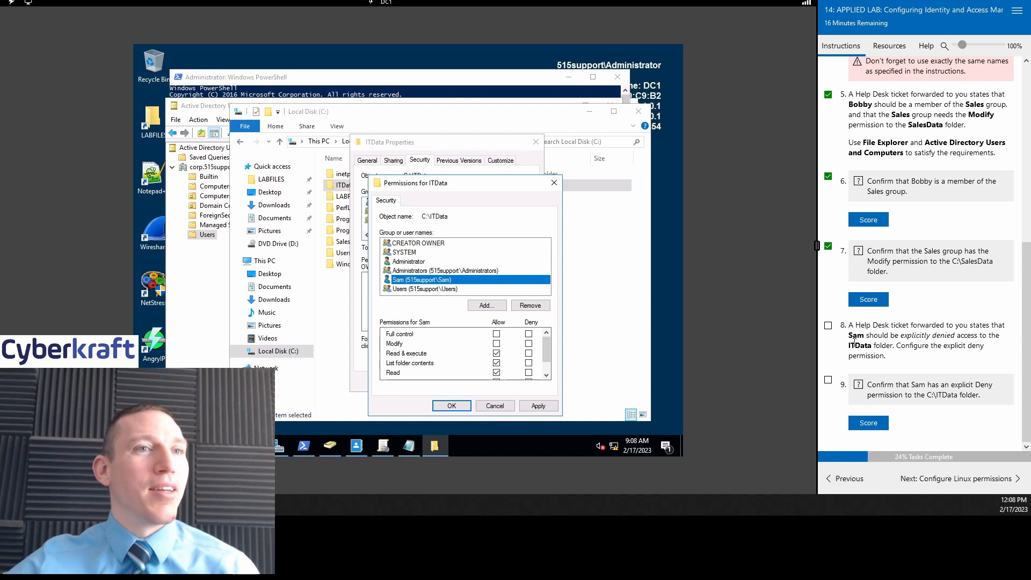
Step: Deny the lab user every permission on ITData, accepting the deny-entry warning
{"action": "left_click", "coordinate": [529, 335]}
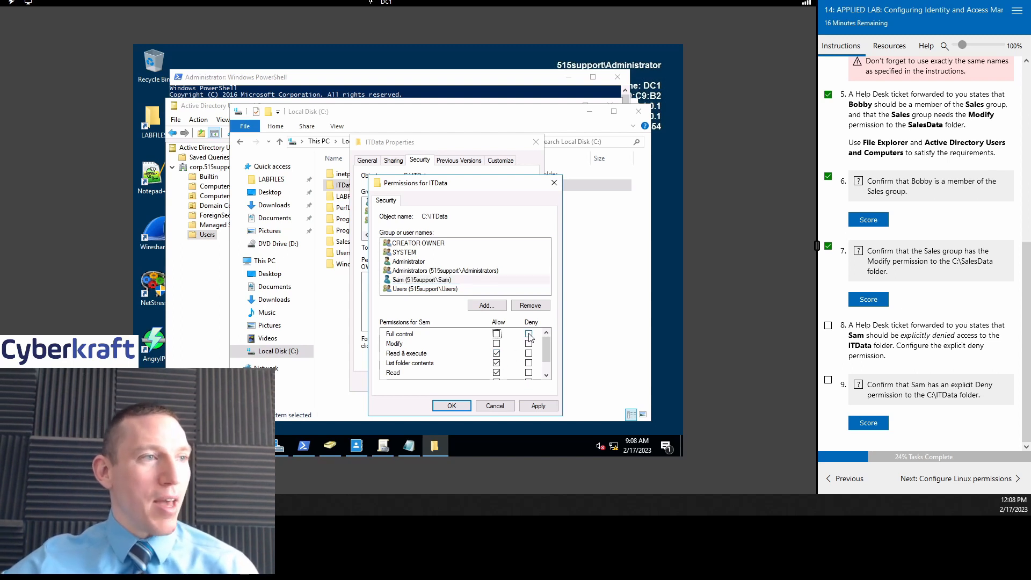
{"action": "scroll", "coordinate": [528, 360], "scroll_direction": "down", "scroll_amount": 1}
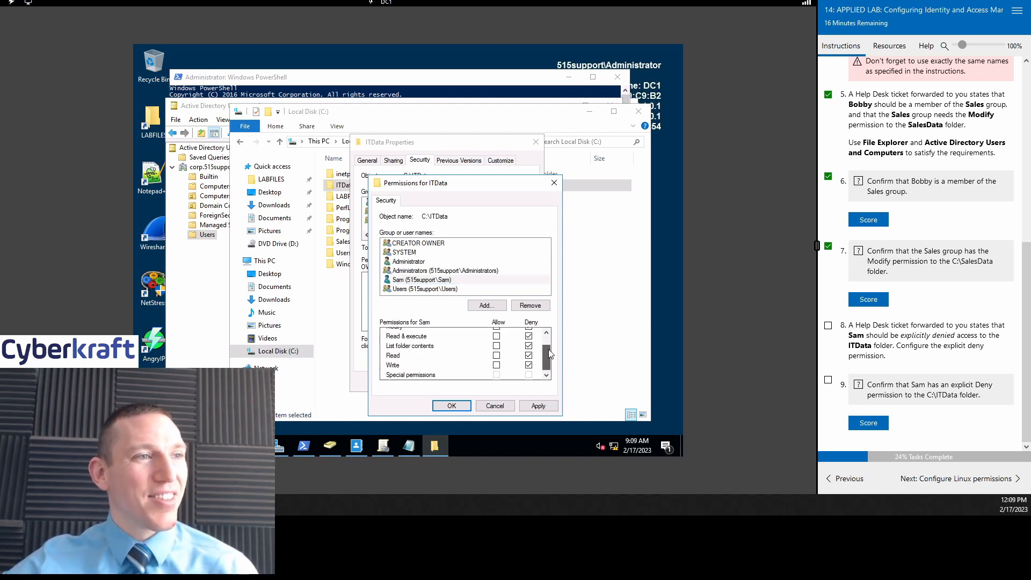
{"action": "scroll", "coordinate": [549, 353], "scroll_direction": "up", "scroll_amount": 1}
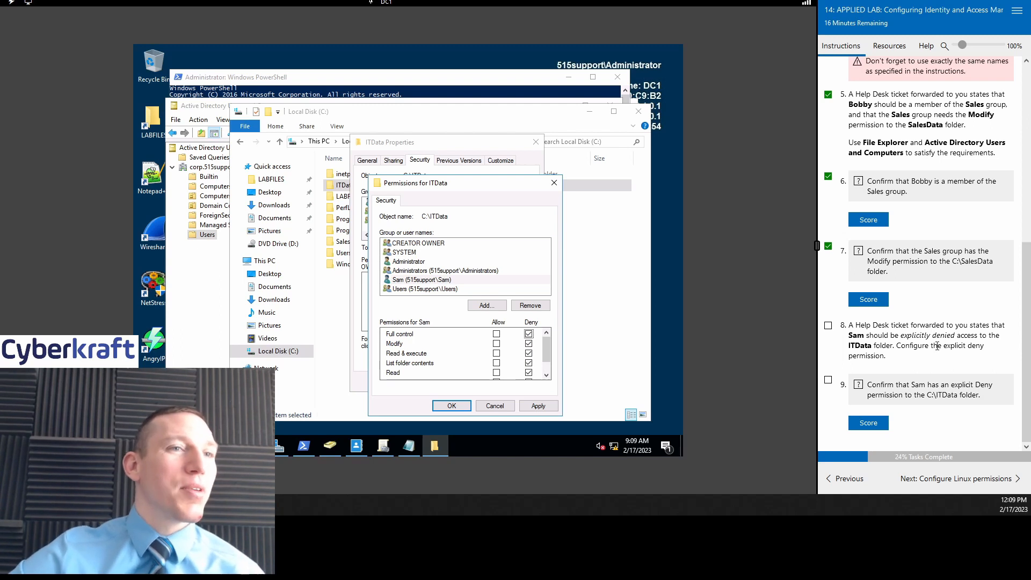
{"action": "left_click", "coordinate": [539, 406]}
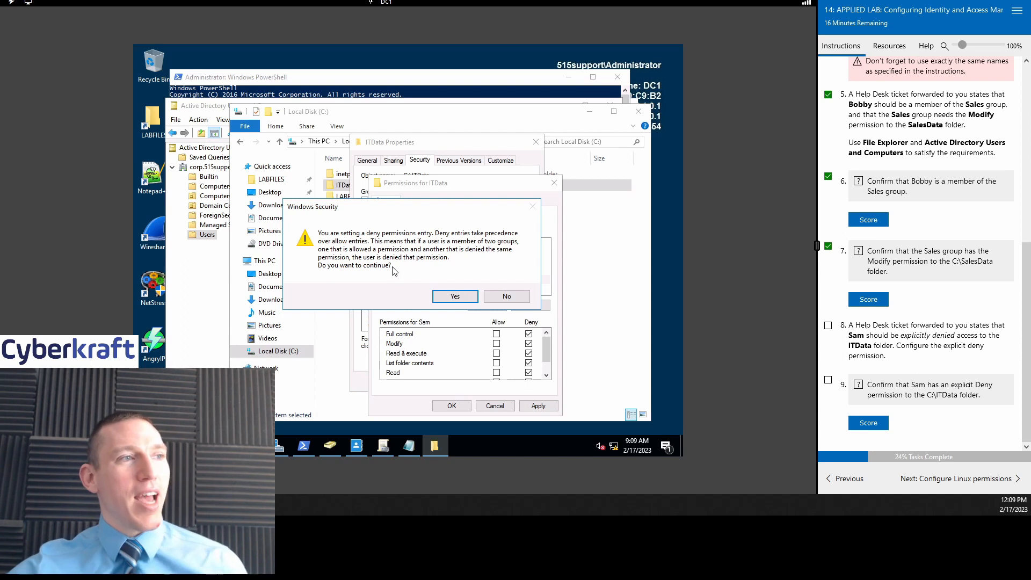
{"action": "left_click", "coordinate": [454, 297]}
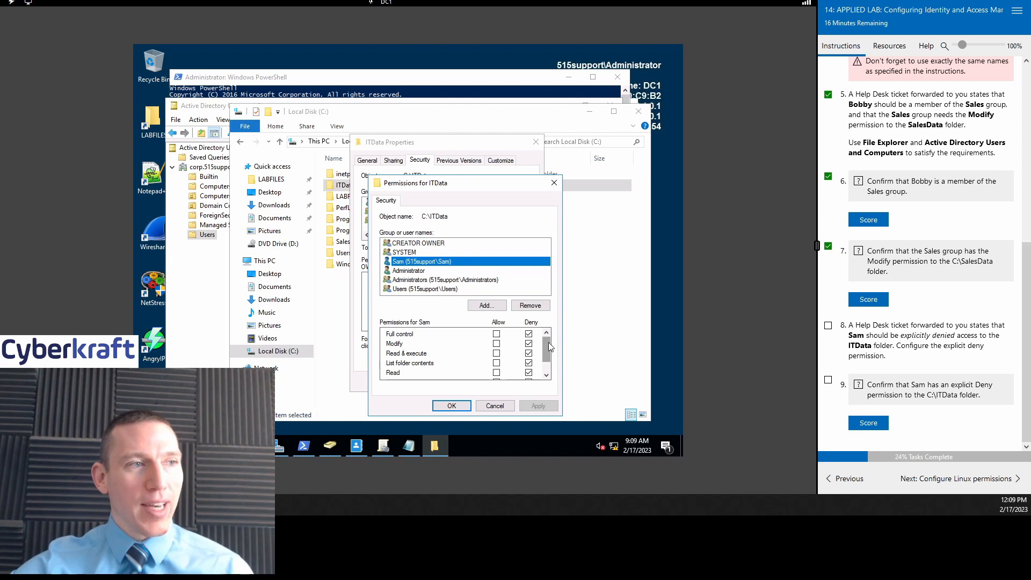
{"action": "mouse_move", "coordinate": [548, 342]}
{"action": "left_mouse_down"}
{"action": "mouse_move", "coordinate": [548, 365]}
{"action": "mouse_move", "coordinate": [546, 343]}
{"action": "left_mouse_up"}
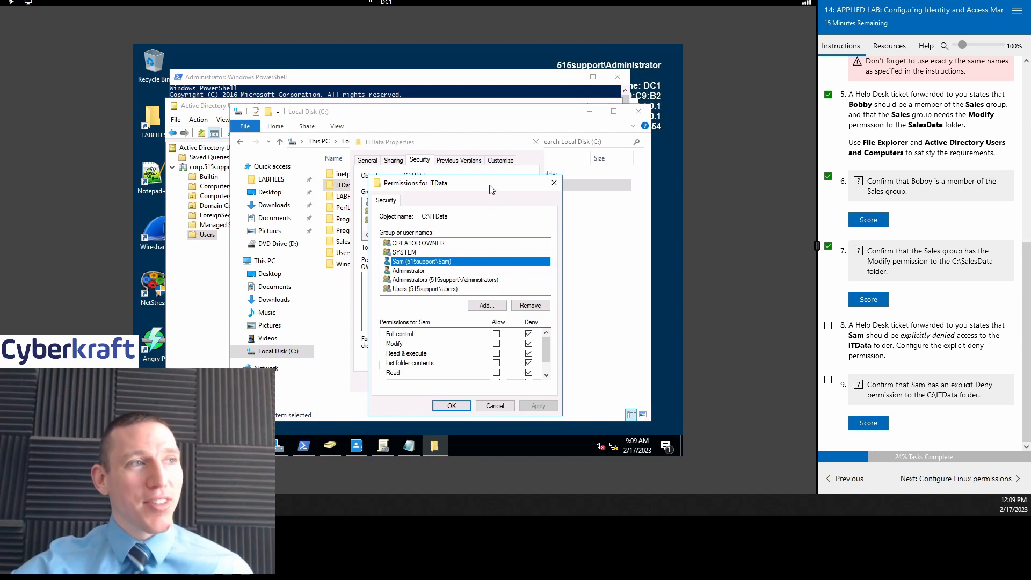
{"action": "left_click_drag", "start_coordinate": [492, 185], "coordinate": [464, 119]}
{"action": "left_click", "coordinate": [435, 341]}
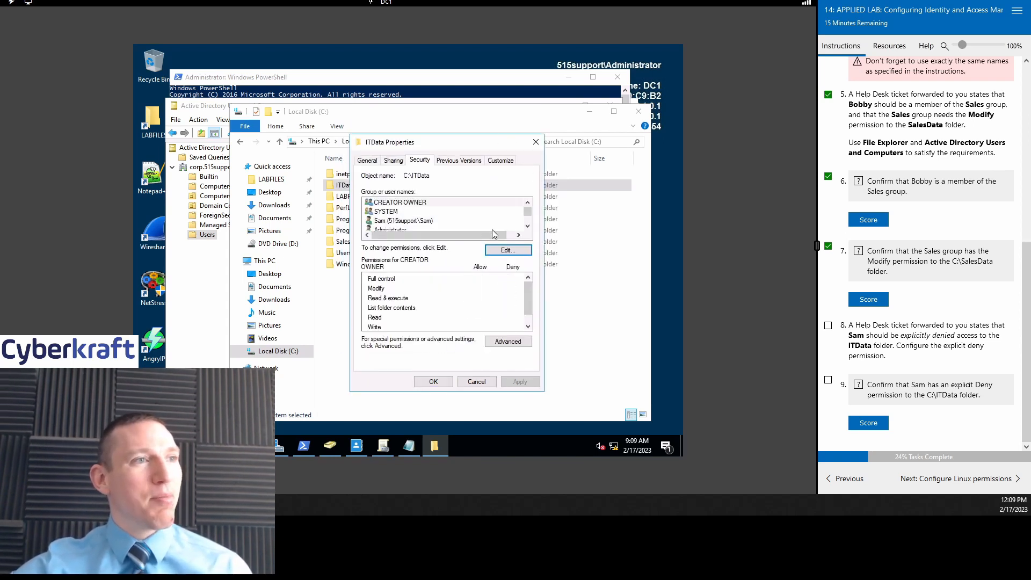
Step: Review the remaining users with ITData access and close the folder's Properties
{"action": "left_click", "coordinate": [528, 226]}
{"action": "left_click", "coordinate": [528, 227]}
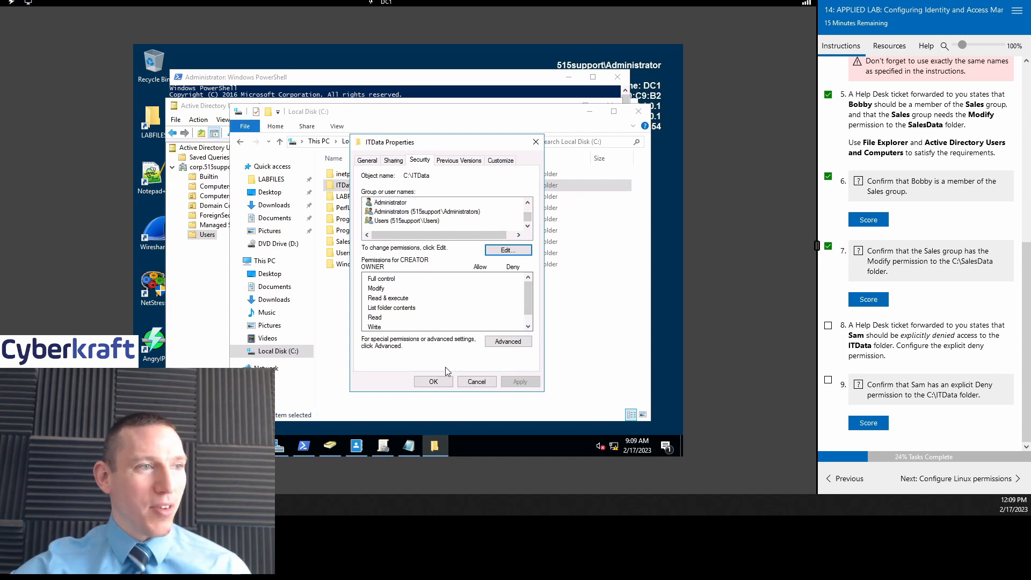
{"action": "left_click", "coordinate": [433, 381]}
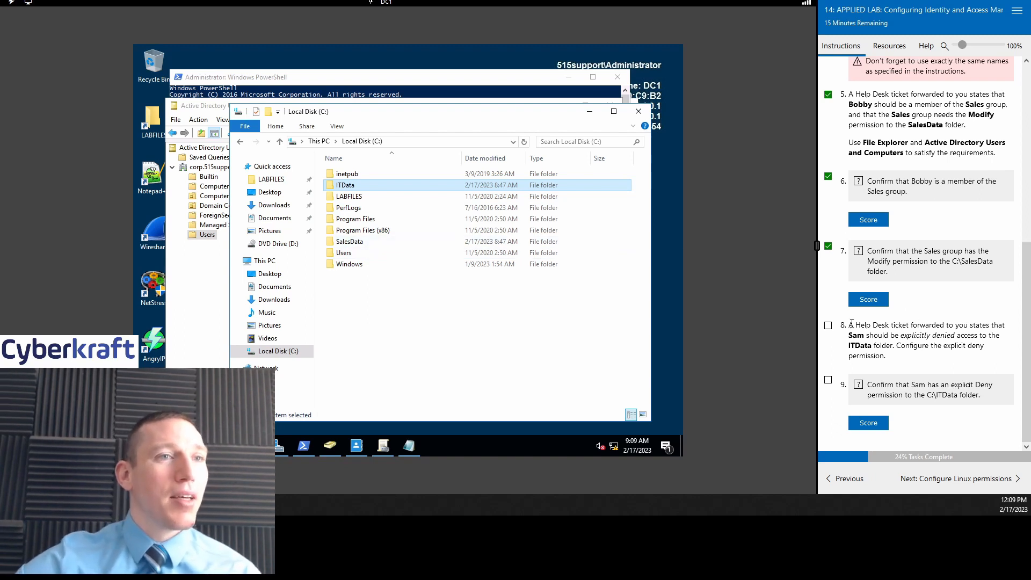
Step: Tick item 8 and score the explicit Deny check for the lab user
{"action": "left_click", "coordinate": [827, 326]}
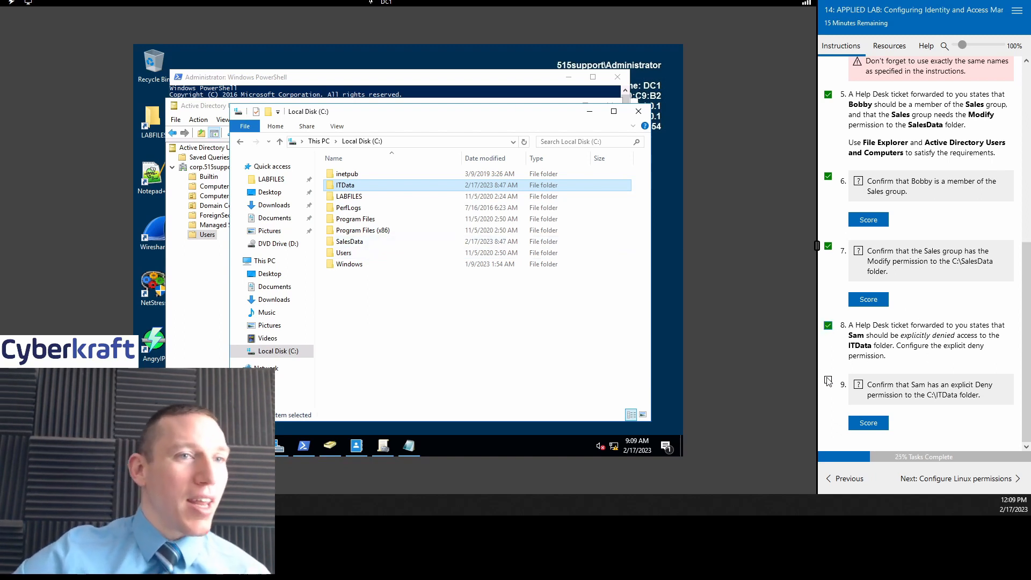
{"action": "left_click", "coordinate": [888, 429]}
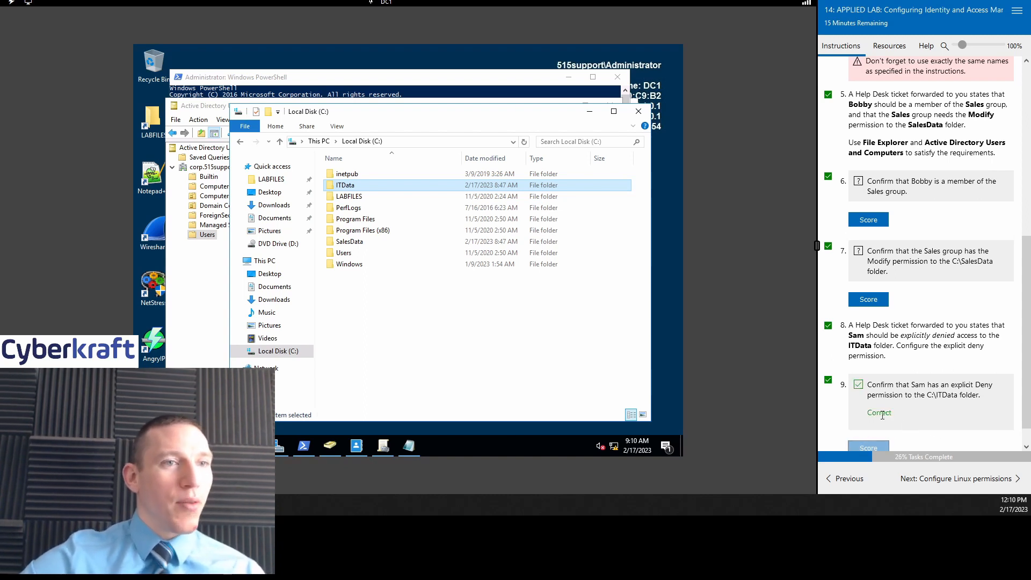
{"action": "left_click", "coordinate": [910, 413]}
{"action": "scroll", "coordinate": [943, 309], "scroll_direction": "up", "scroll_amount": 6}
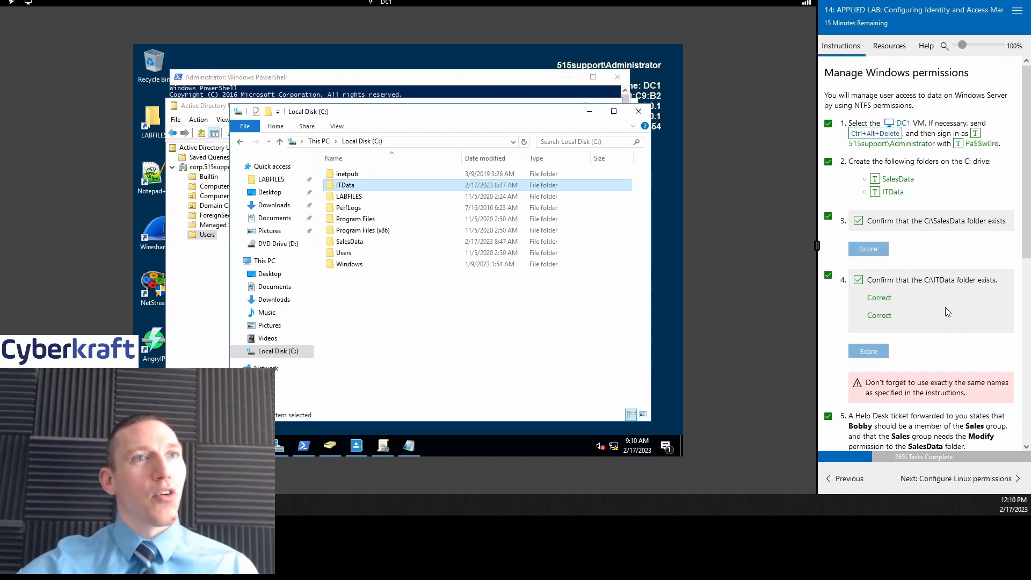
{"action": "scroll", "coordinate": [946, 310], "scroll_direction": "down", "scroll_amount": 7}
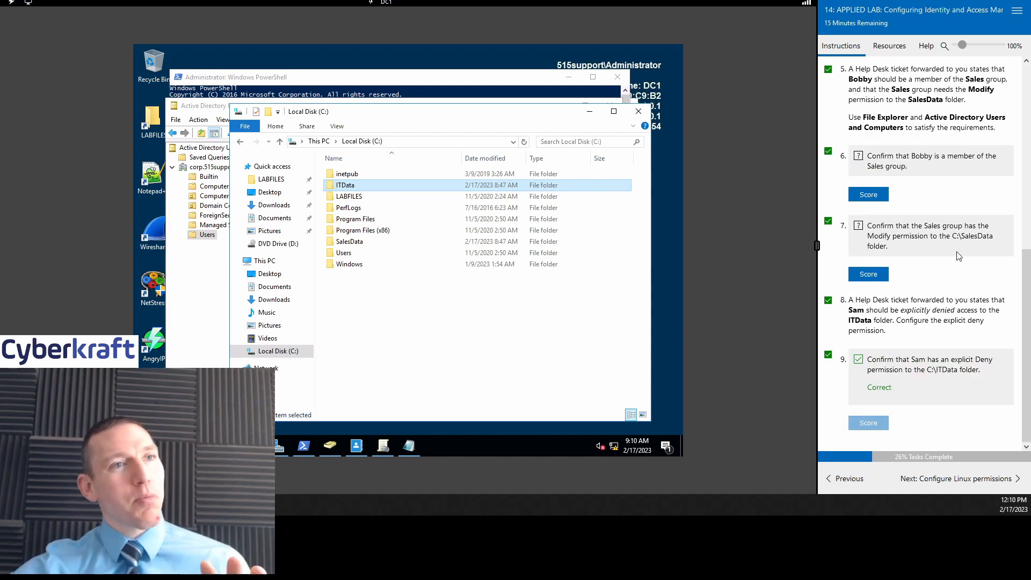
{"action": "scroll", "coordinate": [956, 236], "scroll_direction": "up", "scroll_amount": 5}
{"action": "left_click_drag", "start_coordinate": [1023, 136], "coordinate": [1026, 181]}
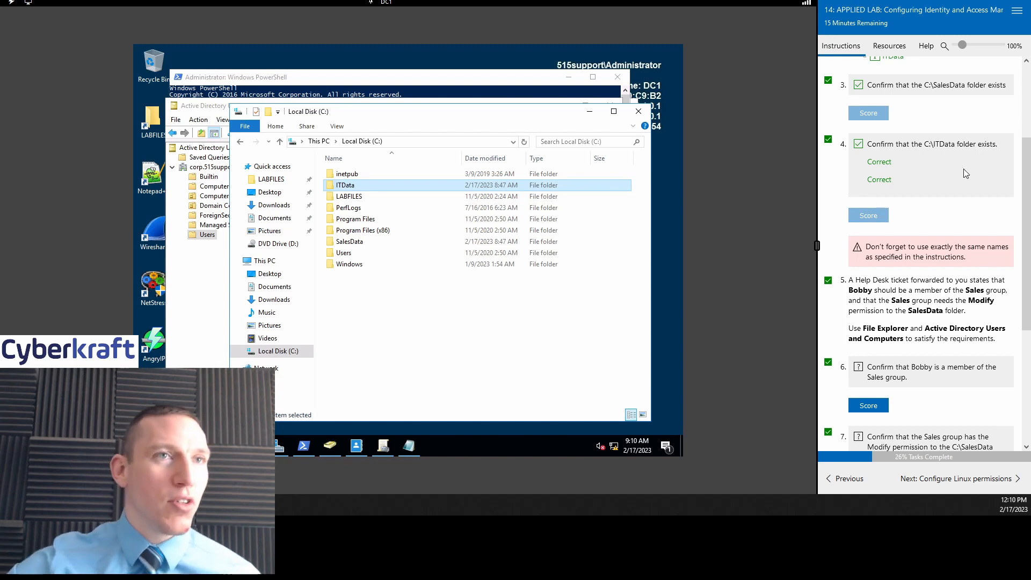
{"action": "left_click_drag", "start_coordinate": [1026, 154], "coordinate": [1026, 265]}
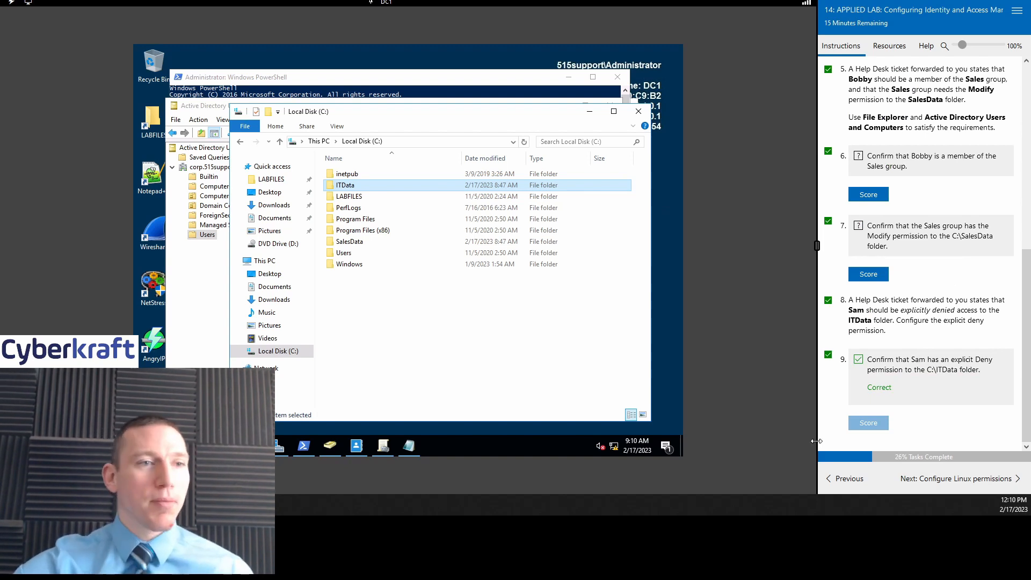
Step: Revisit the Security policy section, then advance to Configure Linux permissions
{"action": "left_click", "coordinate": [837, 480]}
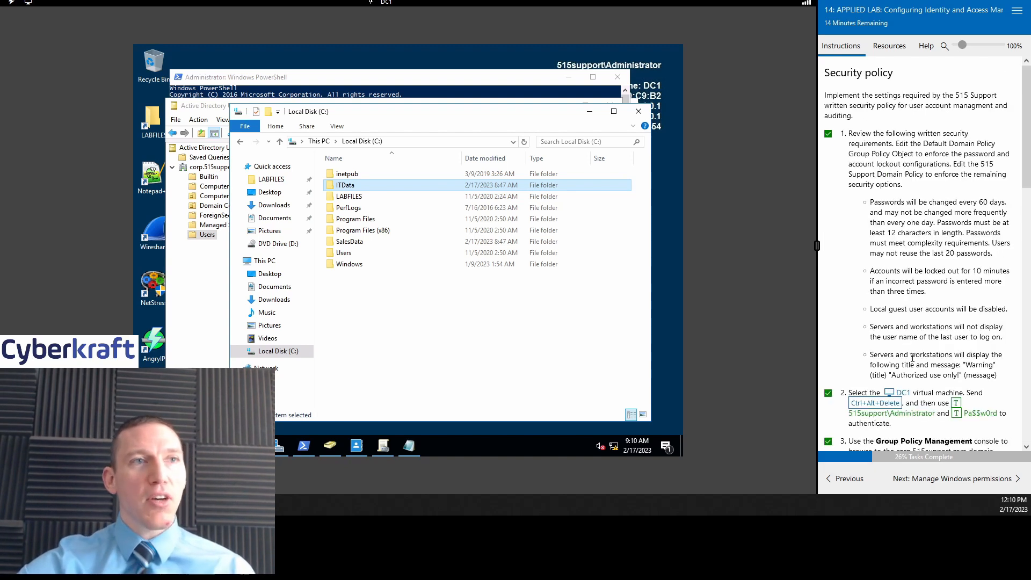
{"action": "left_click_drag", "start_coordinate": [1025, 105], "coordinate": [1025, 360]}
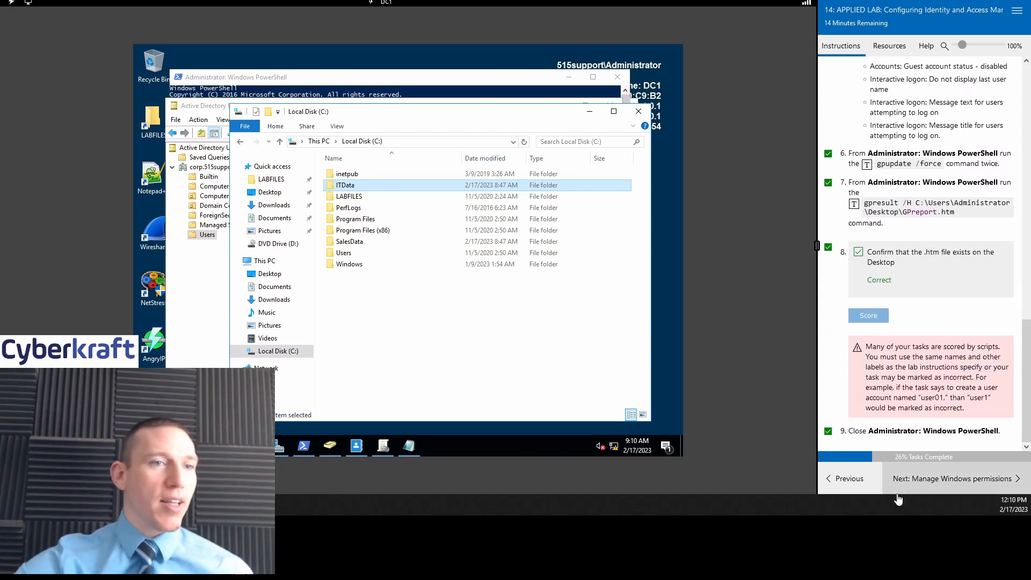
{"action": "left_click", "coordinate": [937, 480]}
{"action": "left_click_drag", "start_coordinate": [1023, 143], "coordinate": [1018, 328]}
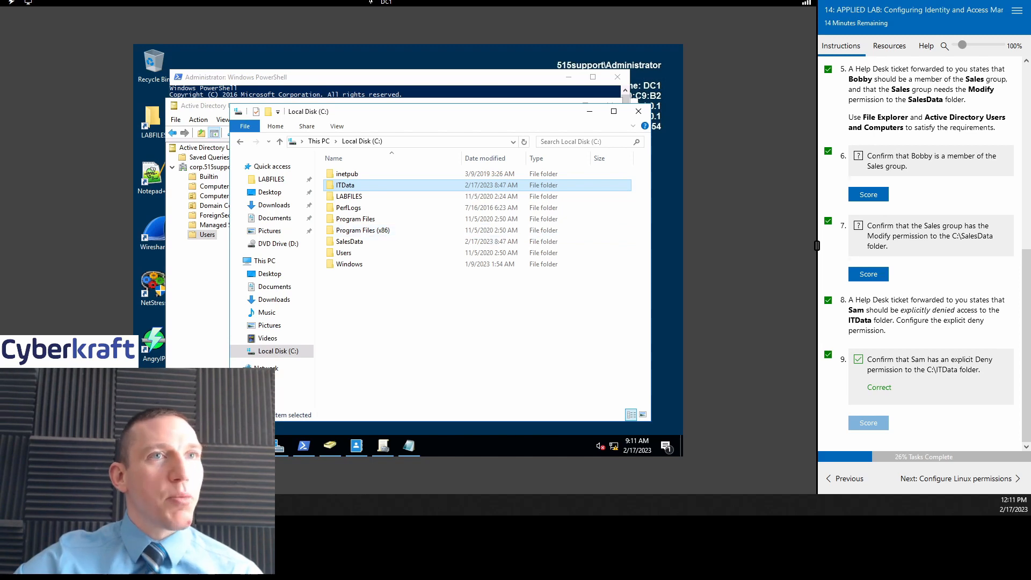
{"action": "scroll", "coordinate": [969, 267], "scroll_direction": "up", "scroll_amount": 6}
{"action": "left_click", "coordinate": [934, 478]}
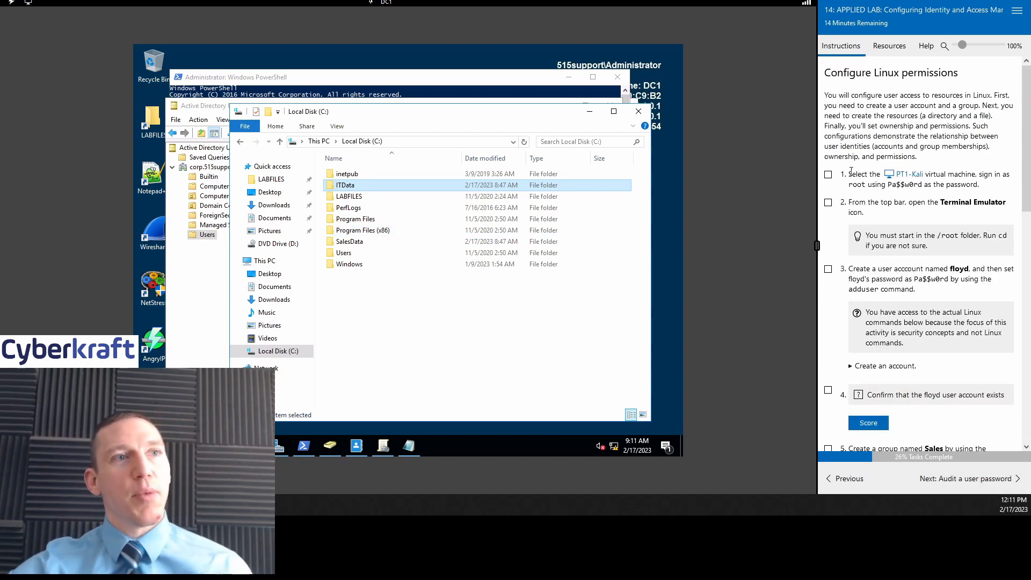
Step: Tick task 1, switch to PT1-Kali, and log in as root with the lab password
{"action": "left_click", "coordinate": [828, 174]}
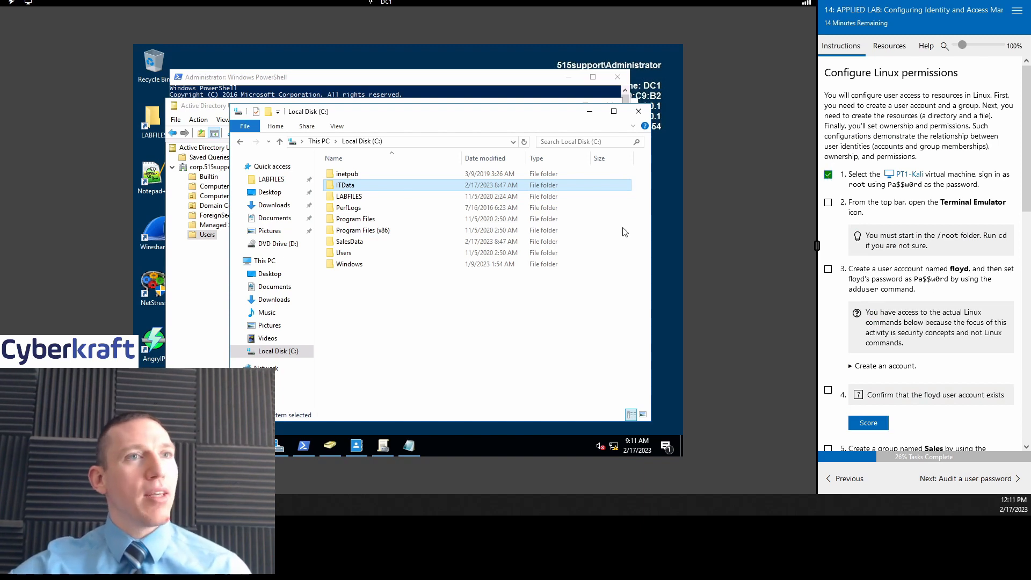
{"action": "left_click", "coordinate": [908, 177]}
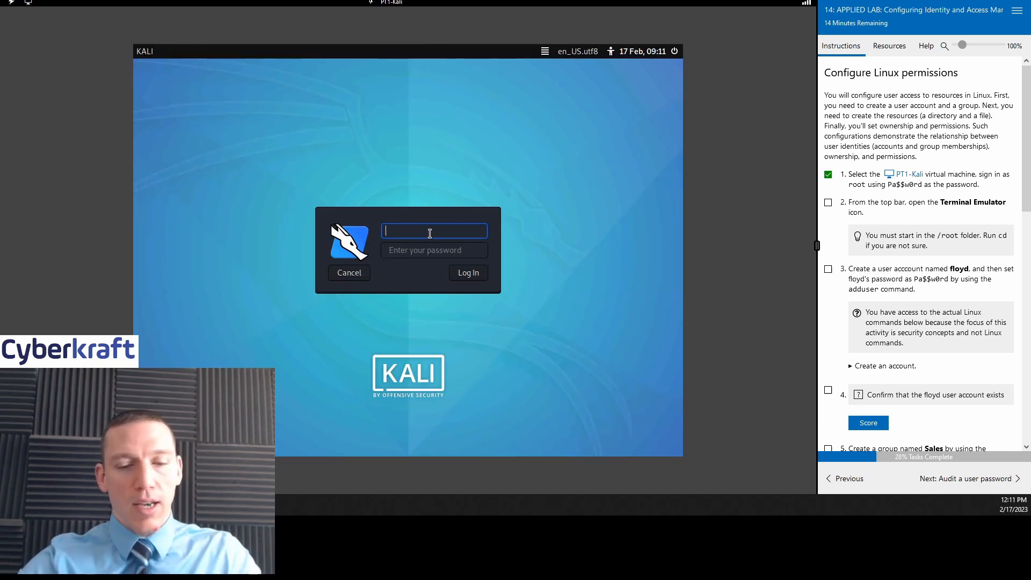
{"action": "type", "text": "root"}
{"action": "key", "text": "Tab"}
{"action": "type", "text": "Pa"}
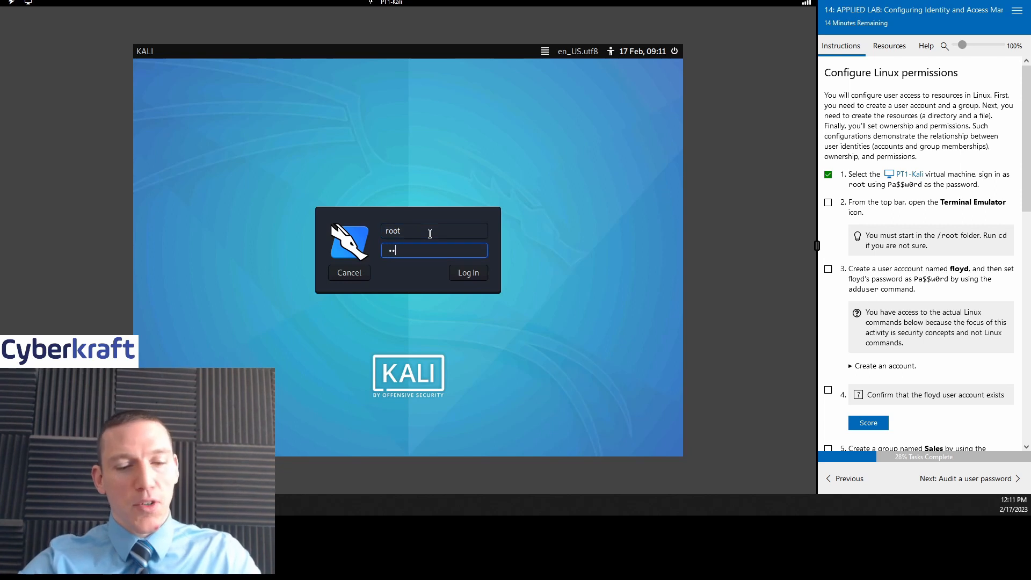
{"action": "type", "text": "$$w0rd"}
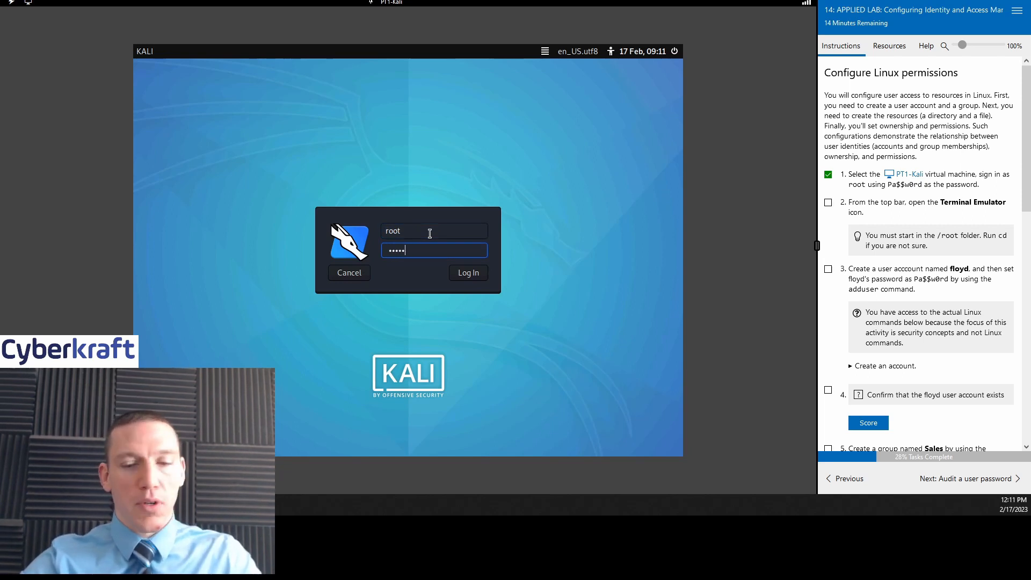
{"action": "key", "text": "Return"}
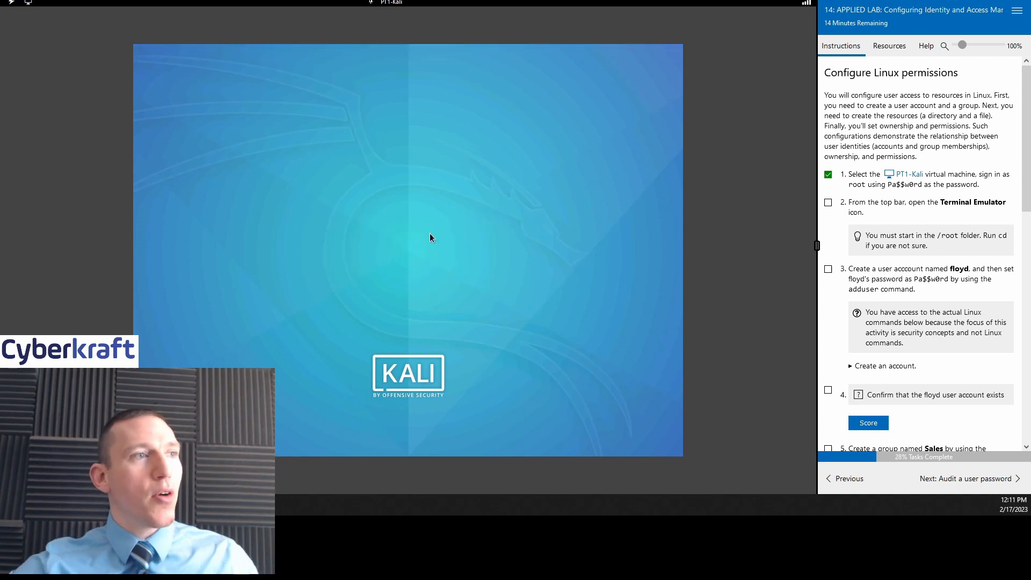
Step: Open a root Terminal Emulator window on the Kali desktop and tick checklist steps 2 and 3
{"action": "left_click", "coordinate": [830, 204]}
{"action": "scroll", "coordinate": [939, 250], "scroll_direction": "down", "scroll_amount": 1}
{"action": "scroll", "coordinate": [939, 250], "scroll_direction": "down", "scroll_amount": 3}
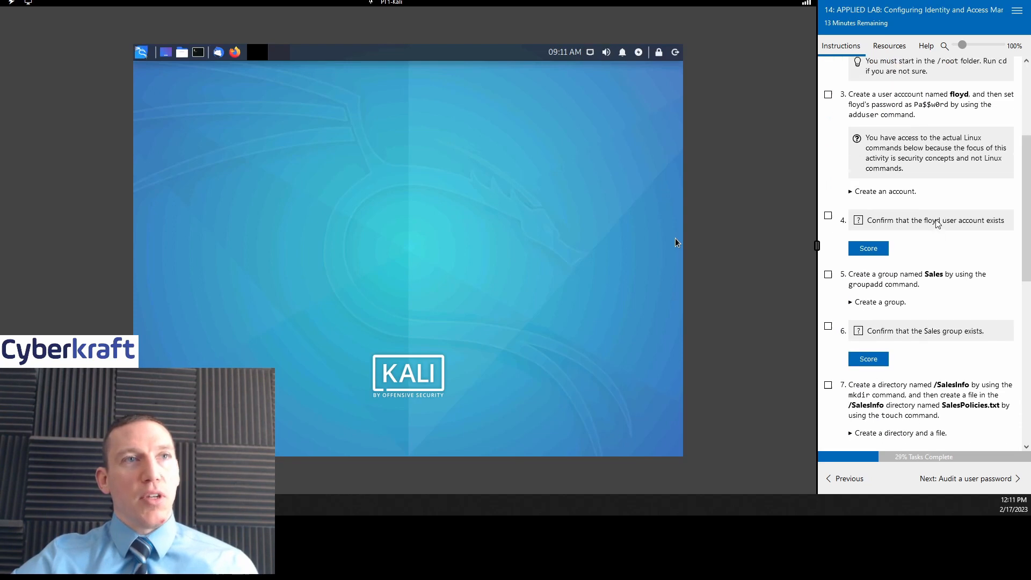
{"action": "scroll", "coordinate": [936, 221], "scroll_direction": "up", "scroll_amount": 1}
{"action": "left_click", "coordinate": [198, 52]}
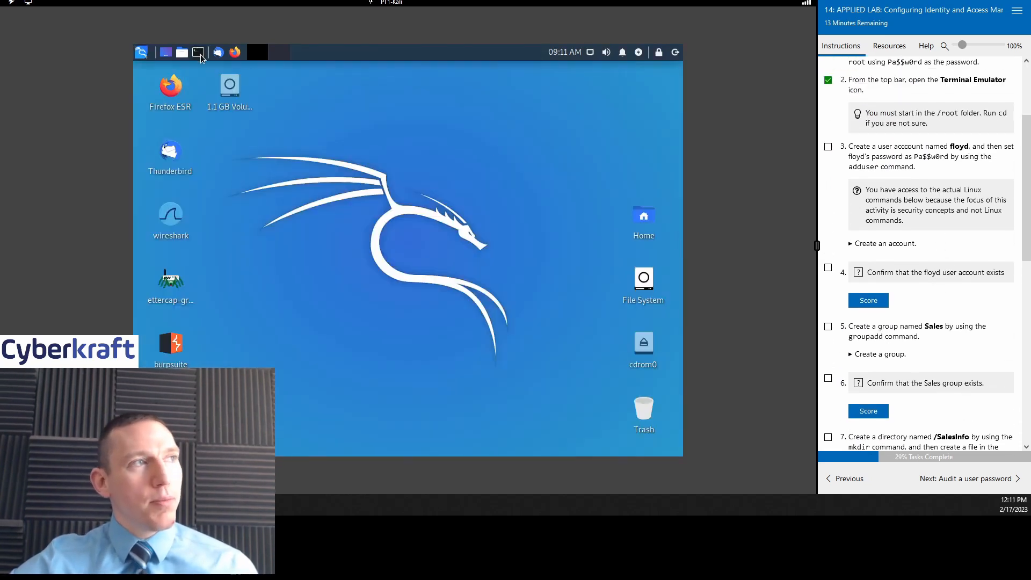
{"action": "left_click_drag", "start_coordinate": [410, 119], "coordinate": [448, 110]}
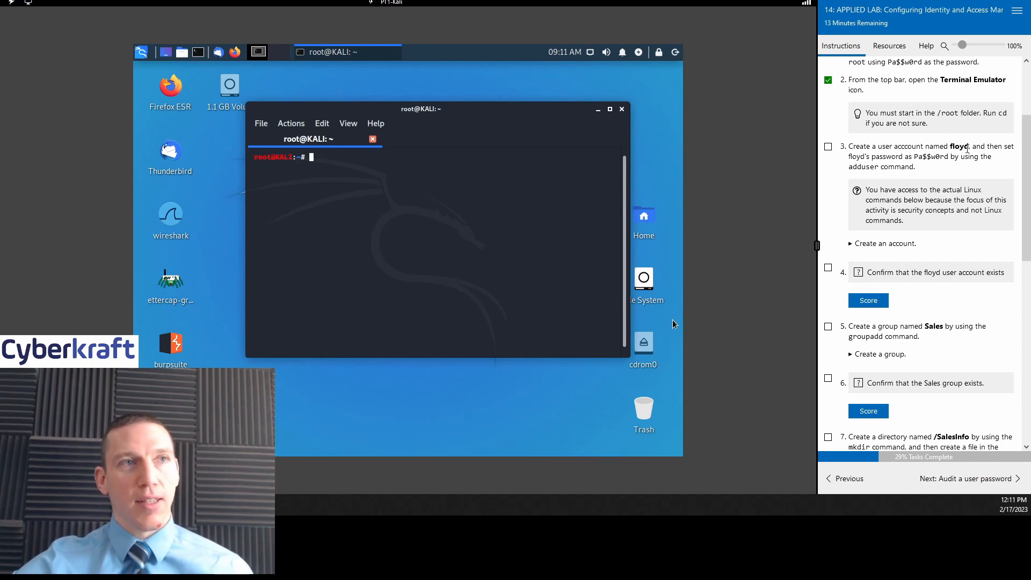
{"action": "scroll", "coordinate": [920, 142], "scroll_direction": "down", "scroll_amount": 1}
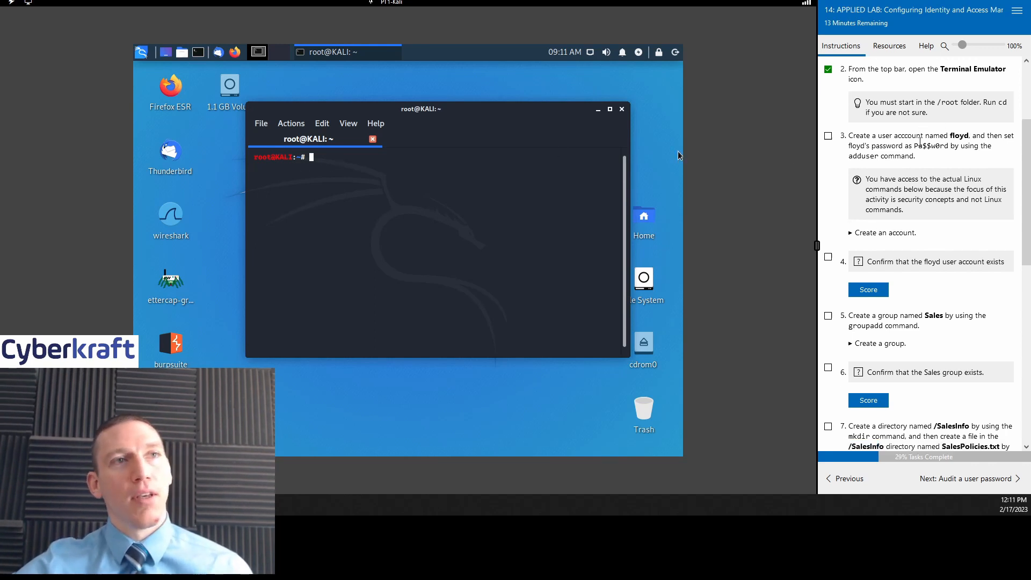
{"action": "scroll", "coordinate": [919, 142], "scroll_direction": "up", "scroll_amount": 3}
{"action": "left_click", "coordinate": [828, 209]}
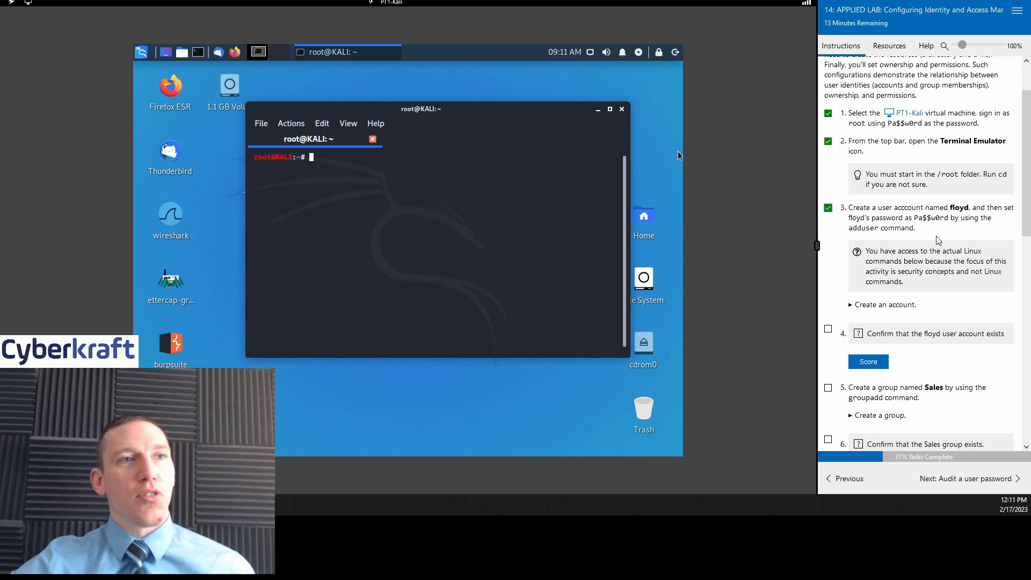
{"action": "scroll", "coordinate": [938, 240], "scroll_direction": "down", "scroll_amount": 2}
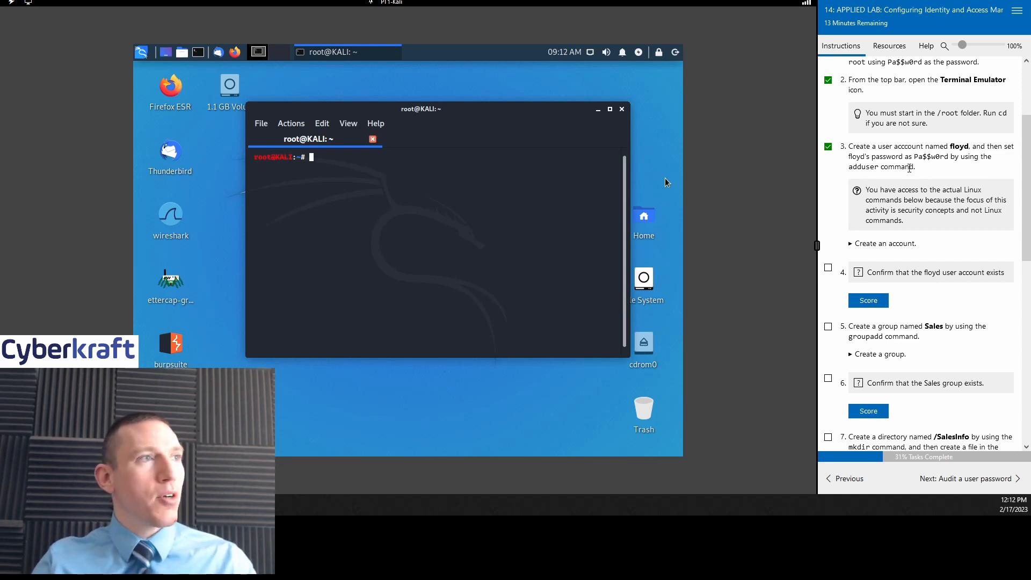
Step: Check the terminal's current working directory with pwd
{"action": "key", "text": "Return"}
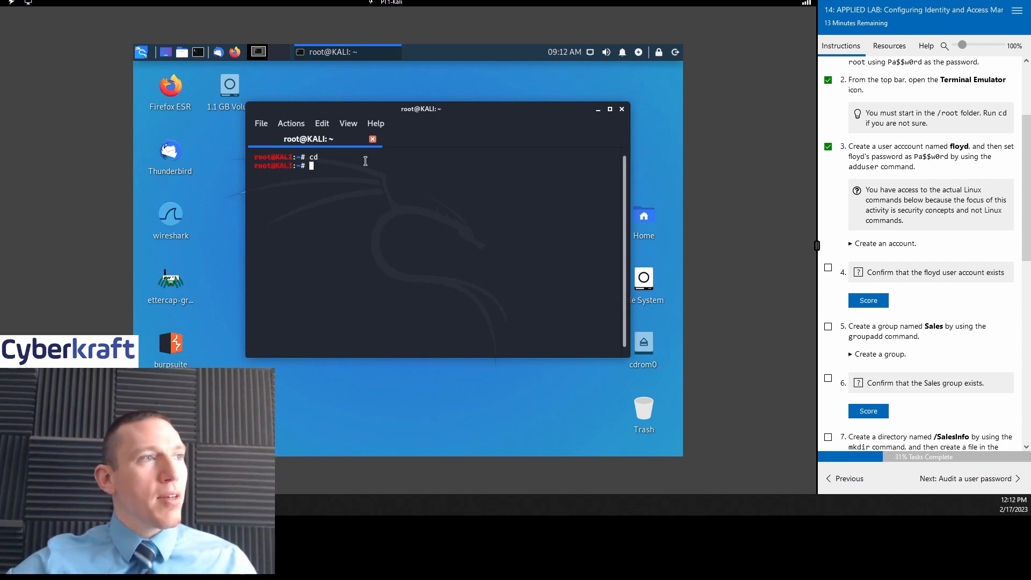
{"action": "type", "text": "pwd"}
{"action": "key", "text": "Return"}
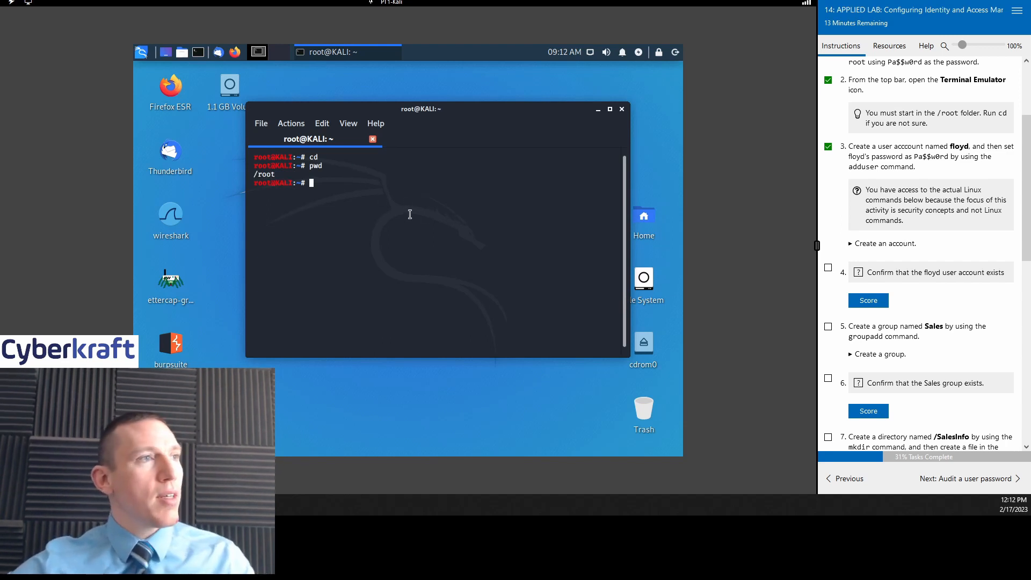
{"action": "type", "text": "pwd"}
{"action": "key", "text": "Return"}
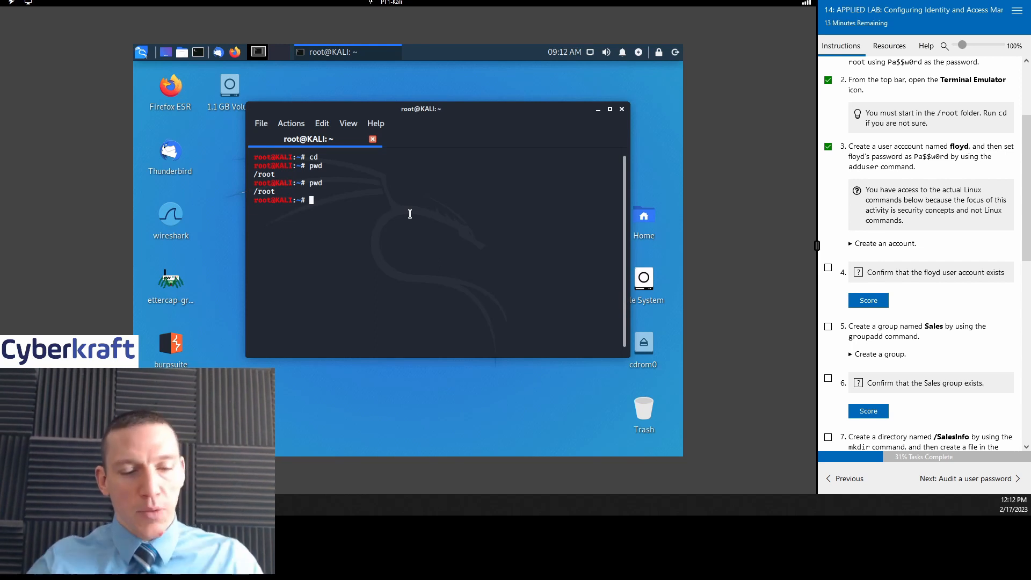
Step: Replace the mistyped 'cmod floyd' with 'adduser floyd' and run it
{"action": "type", "text": "cmod "}
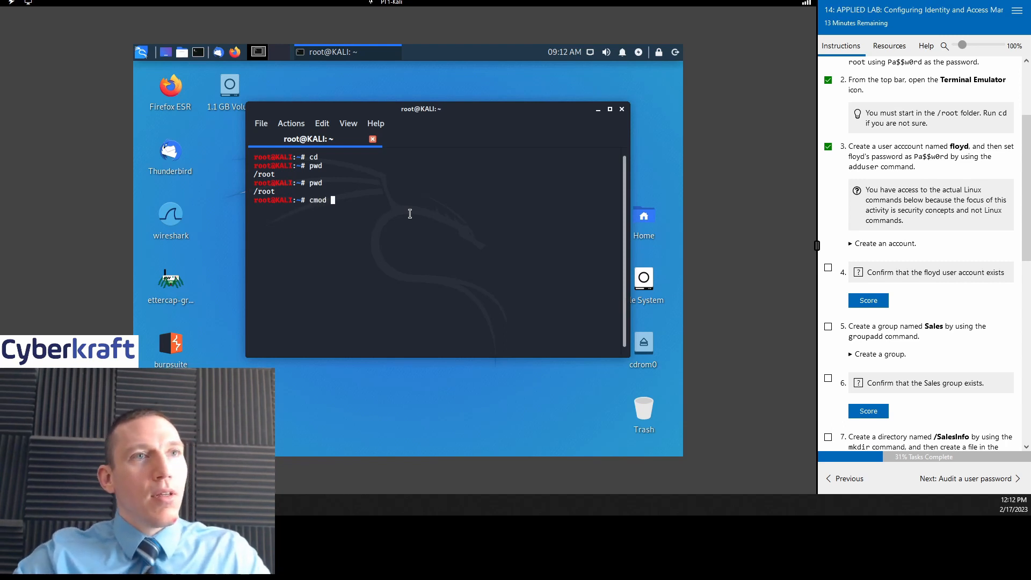
{"action": "type", "text": "fl"}
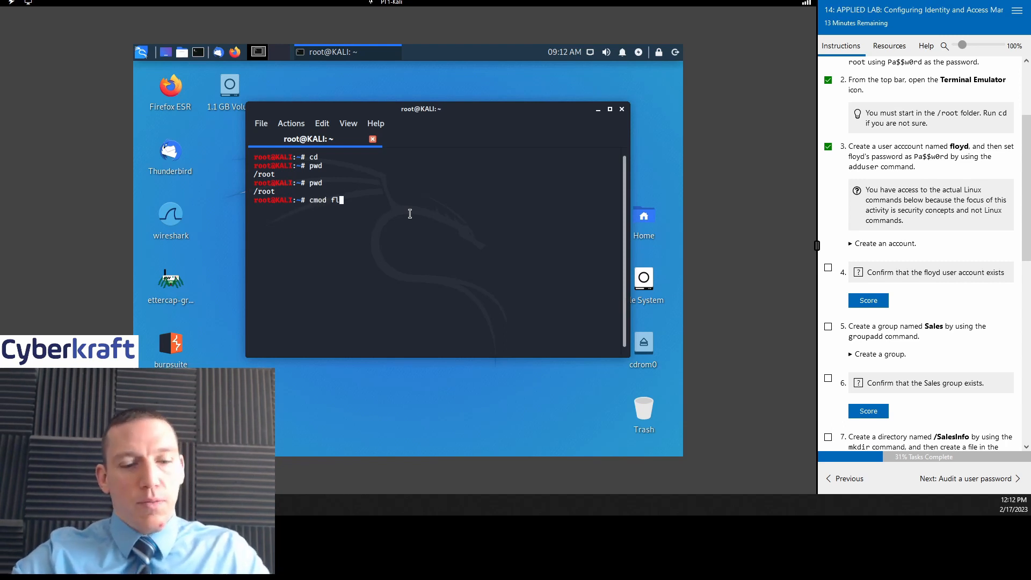
{"action": "type", "text": "oyd"}
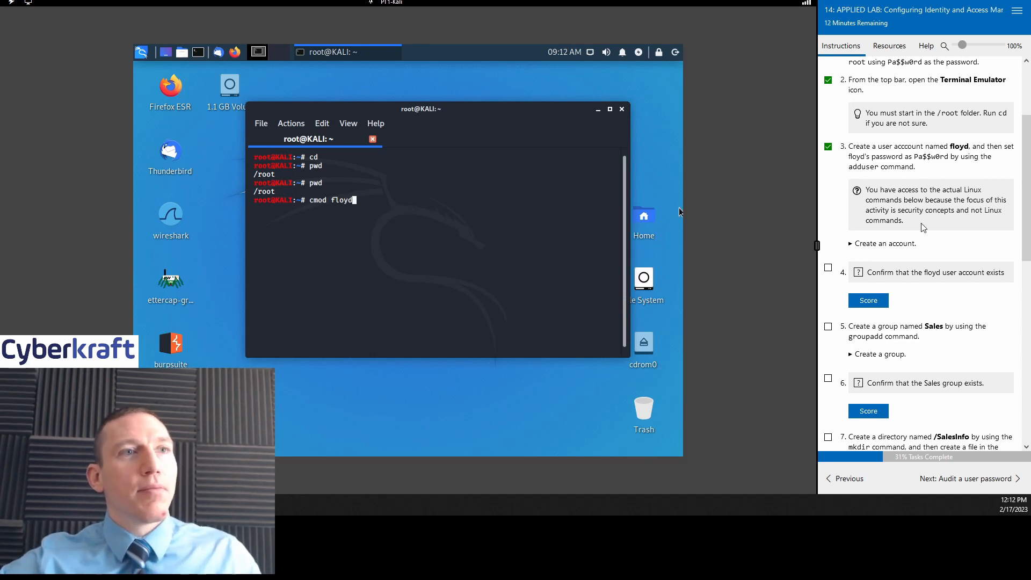
{"action": "left_click", "coordinate": [850, 244]}
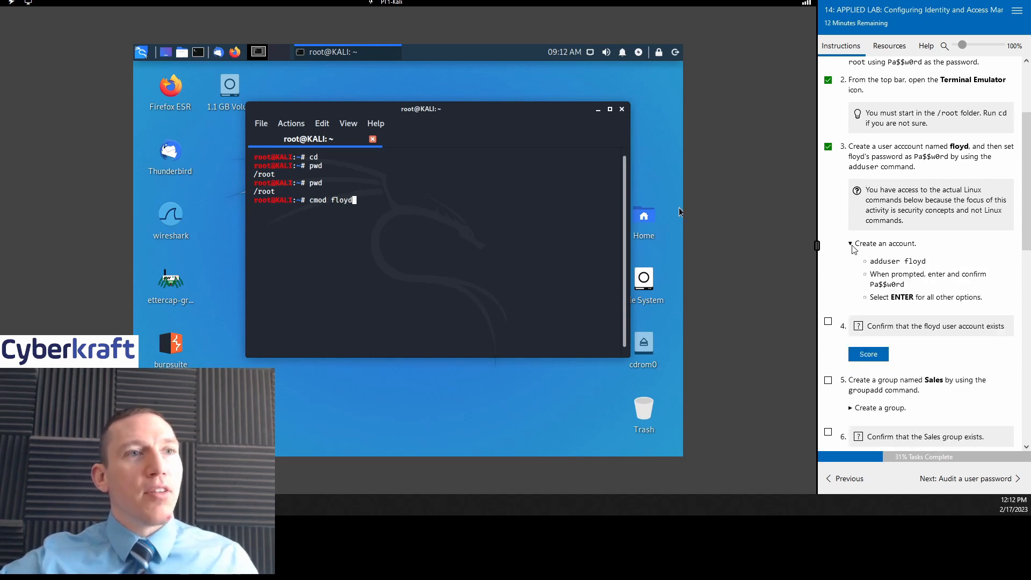
{"action": "scroll", "coordinate": [913, 220], "scroll_direction": "down", "scroll_amount": 1}
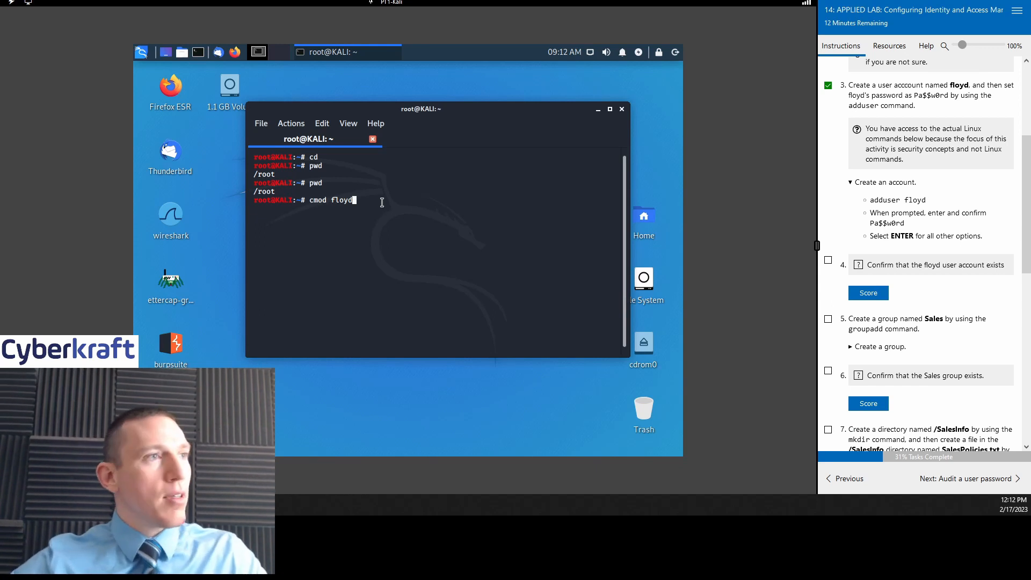
{"action": "key", "text": "BackSpace"}
{"action": "key", "text": "BackSpace"}
{"action": "key", "text": "BackSpace"}
{"action": "key", "text": "BackSpace"}
{"action": "key", "text": "BackSpace"}
{"action": "key", "text": "BackSpace"}
{"action": "key", "text": "BackSpace"}
{"action": "key", "text": "BackSpace"}
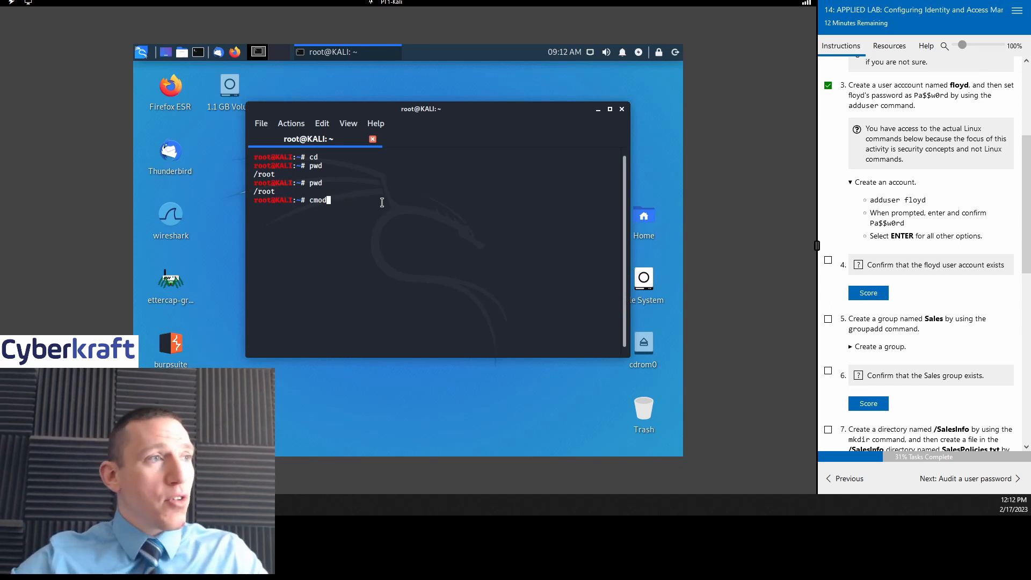
{"action": "key", "text": "BackSpace"}
{"action": "key", "text": "BackSpace"}
{"action": "type", "text": "a"}
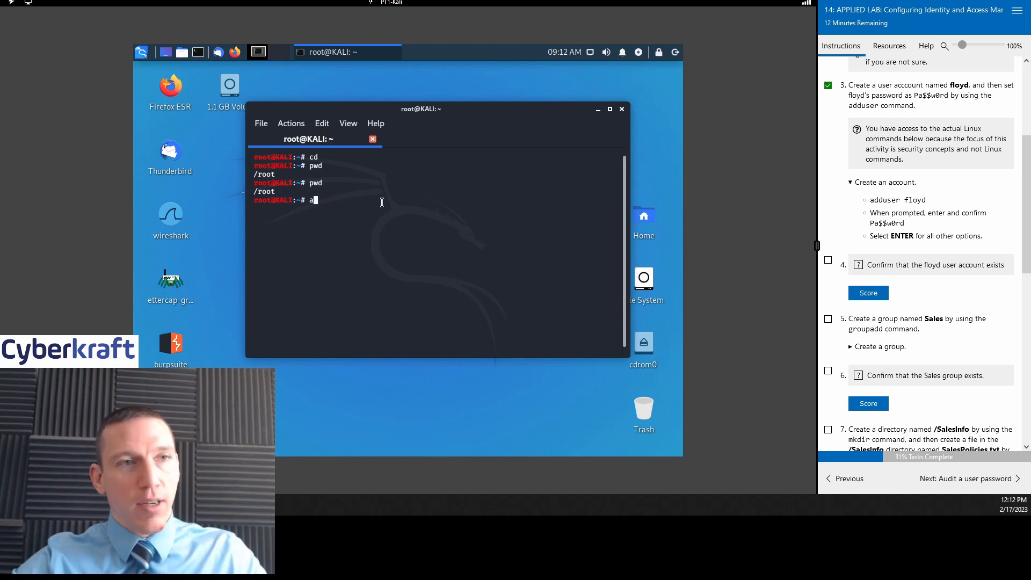
{"action": "type", "text": "dd"}
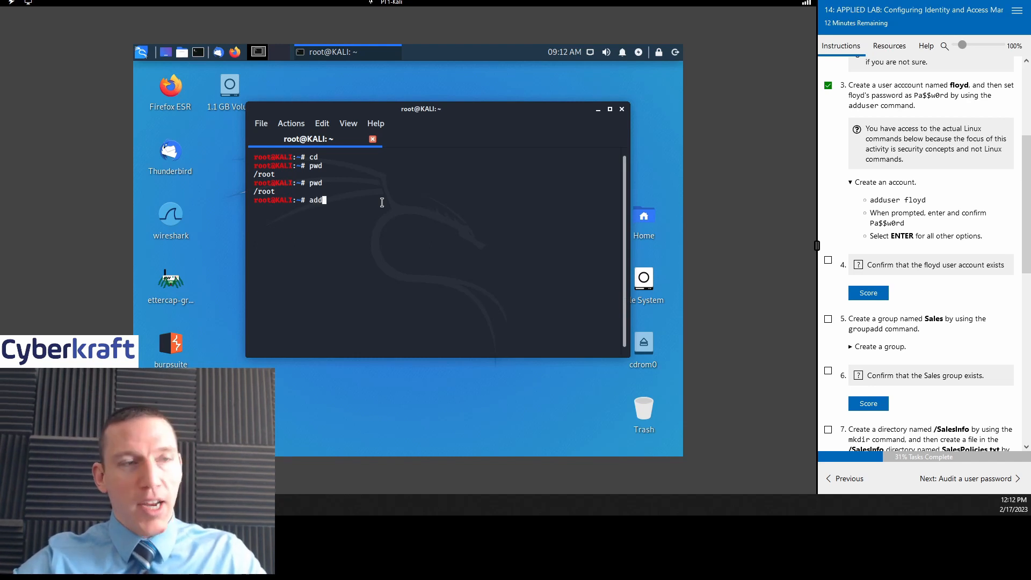
{"action": "type", "text": "user "}
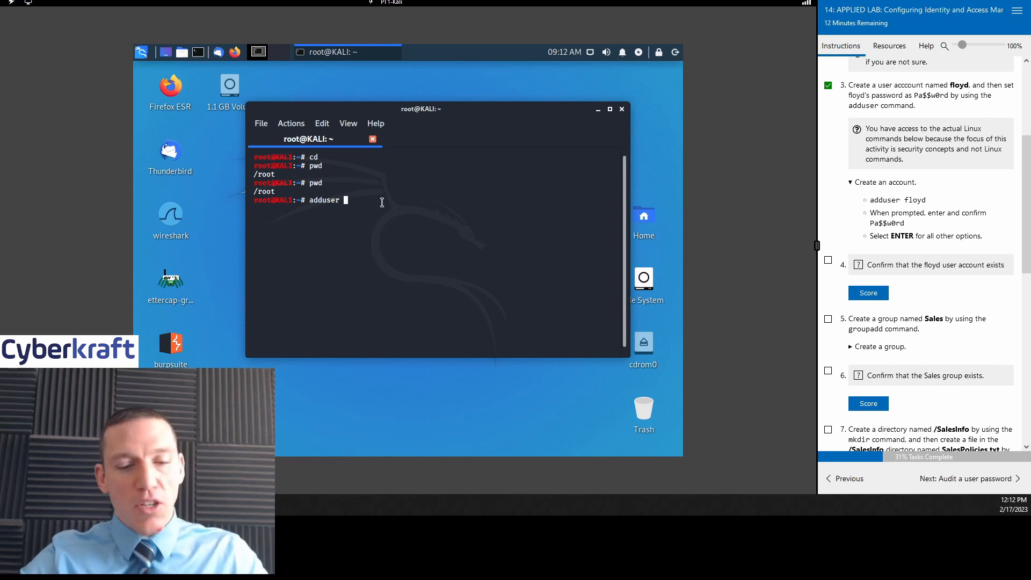
{"action": "type", "text": "floyd"}
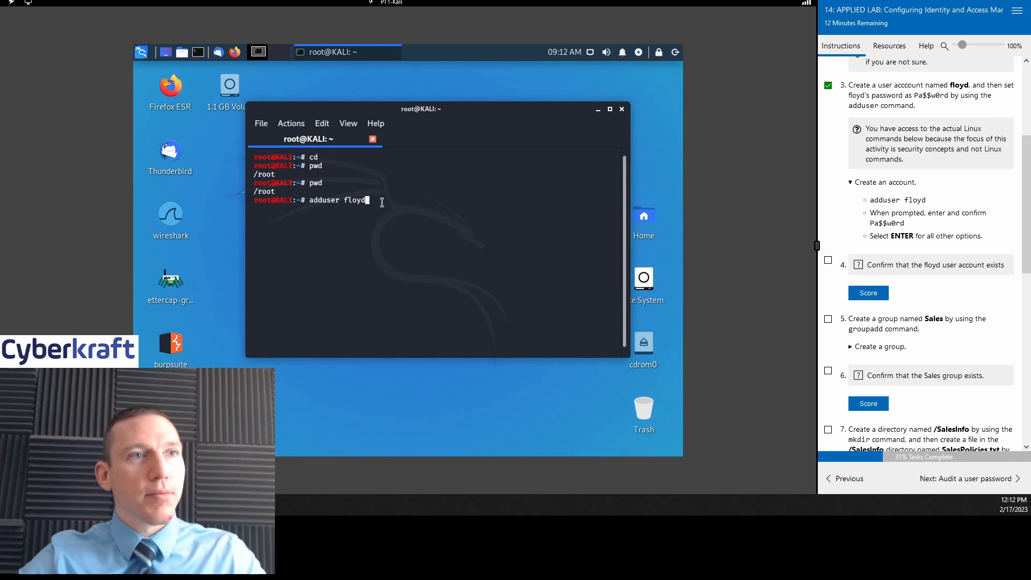
{"action": "key", "text": "Return"}
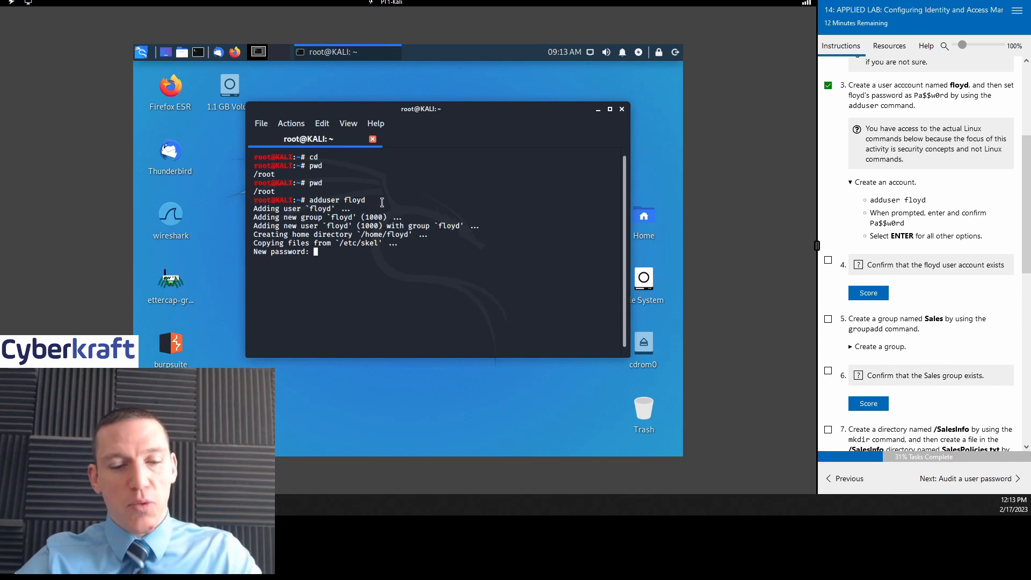
Step: Set floyd's password, leave all user details blank, confirm with Y, and tick step 4
{"action": "key", "text": "Return"}
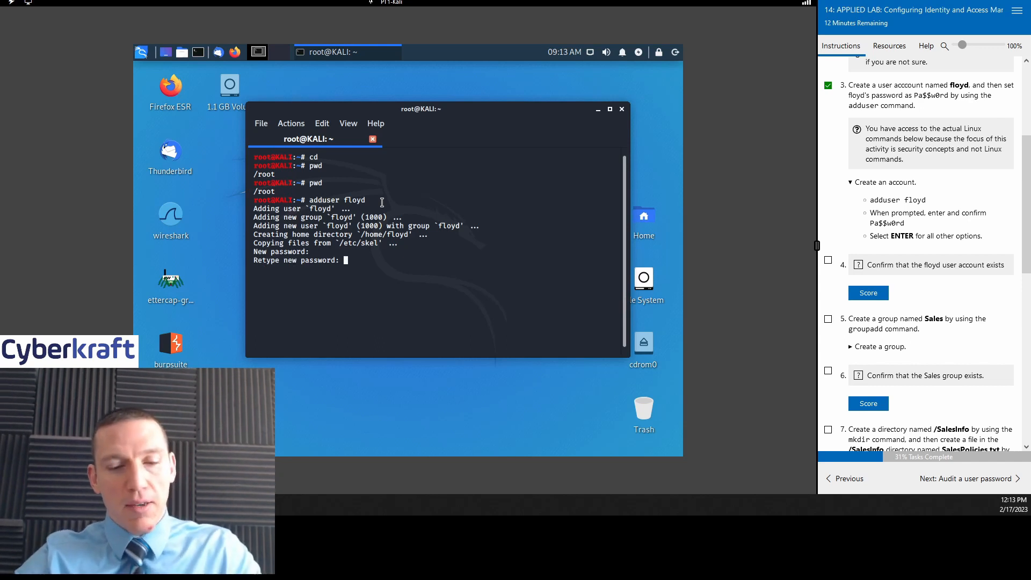
{"action": "key", "text": "Return"}
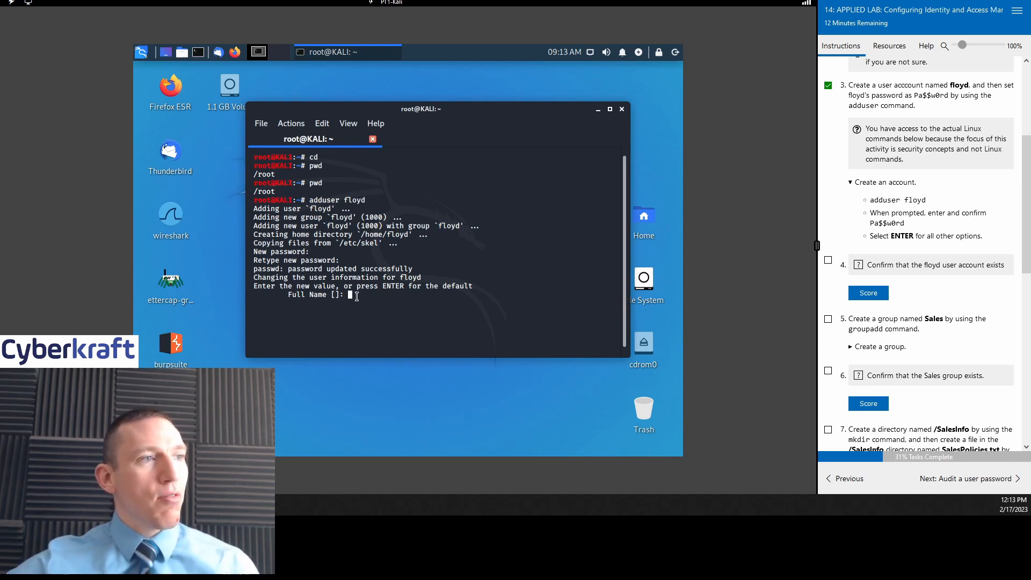
{"action": "type", "text": "Floy"}
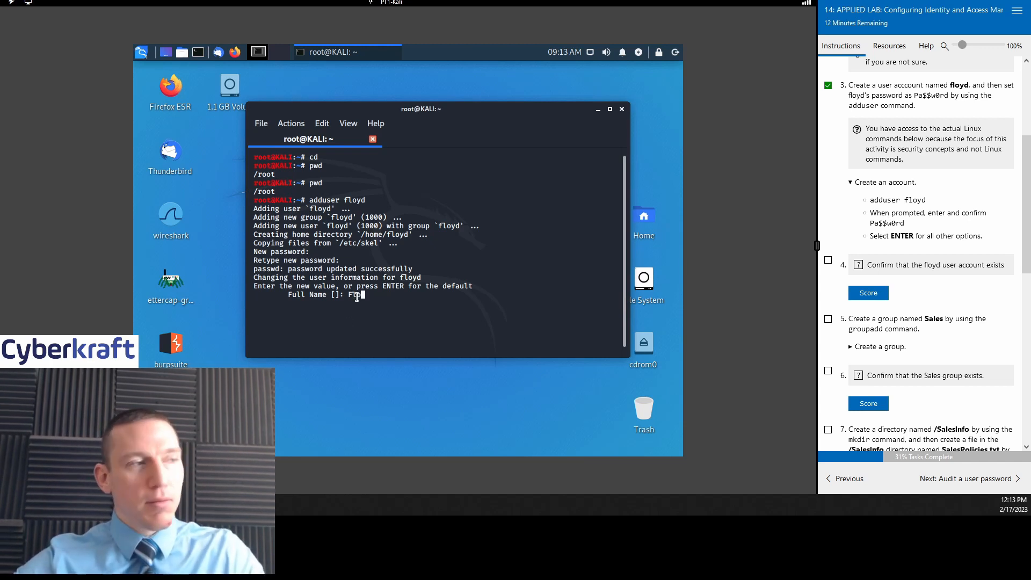
{"action": "key", "text": "BackSpace"}
{"action": "key", "text": "BackSpace"}
{"action": "key", "text": "BackSpace"}
{"action": "key", "text": "BackSpace"}
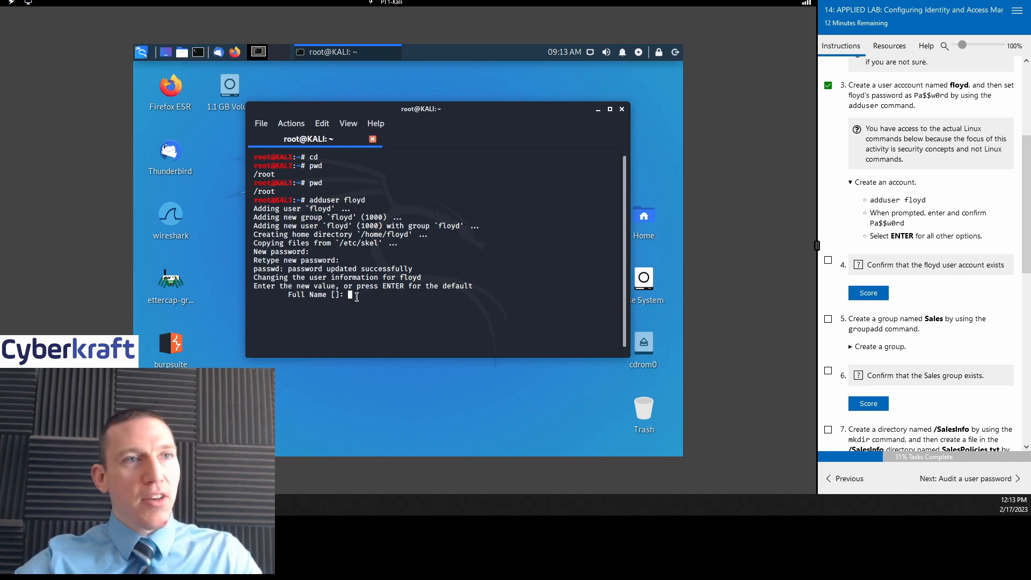
{"action": "key", "text": "Return"}
{"action": "key", "text": "Return"}
{"action": "key", "text": "Return"}
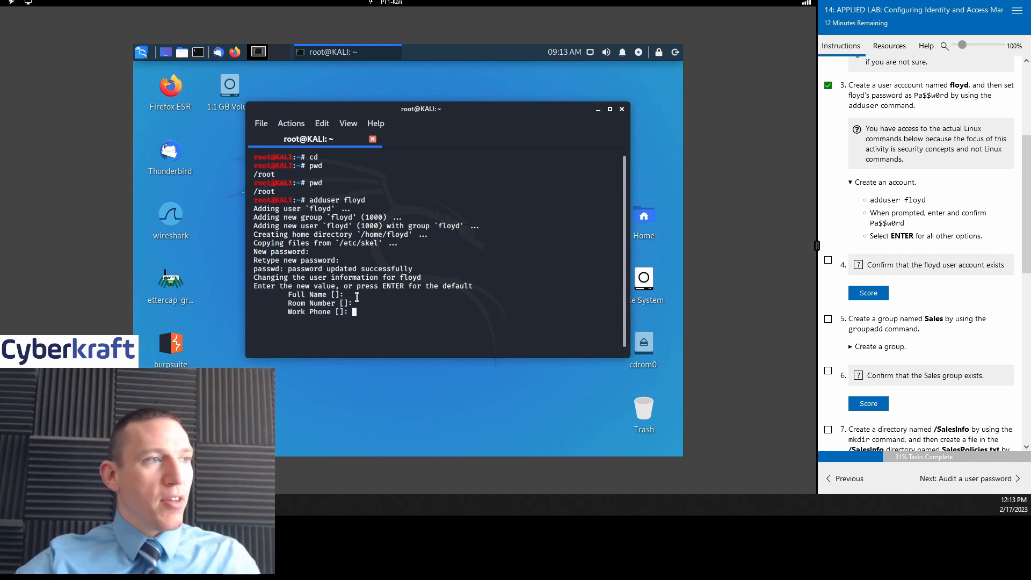
{"action": "key", "text": "Return"}
{"action": "key", "text": "Return"}
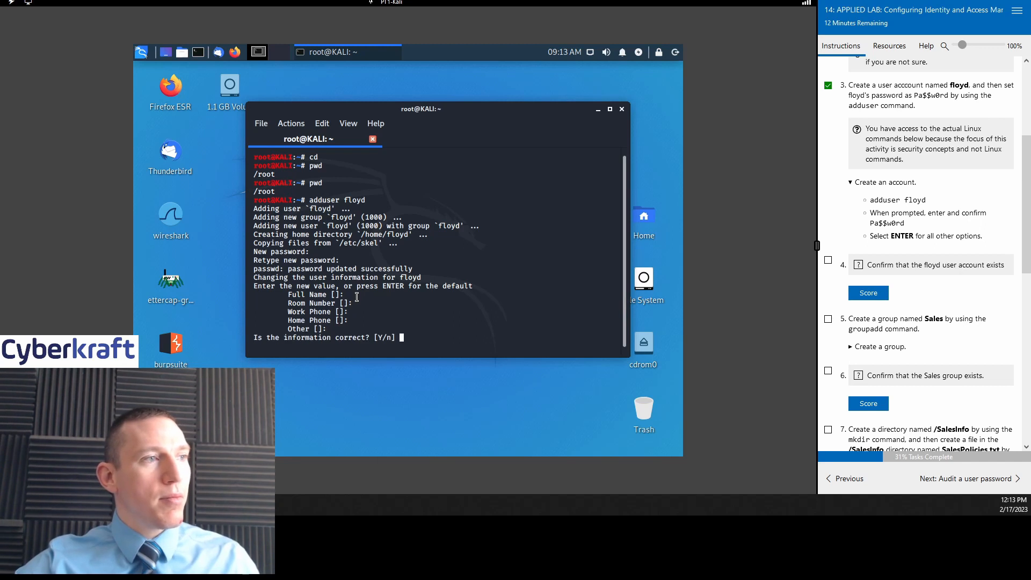
{"action": "type", "text": "Y"}
{"action": "key", "text": "Return"}
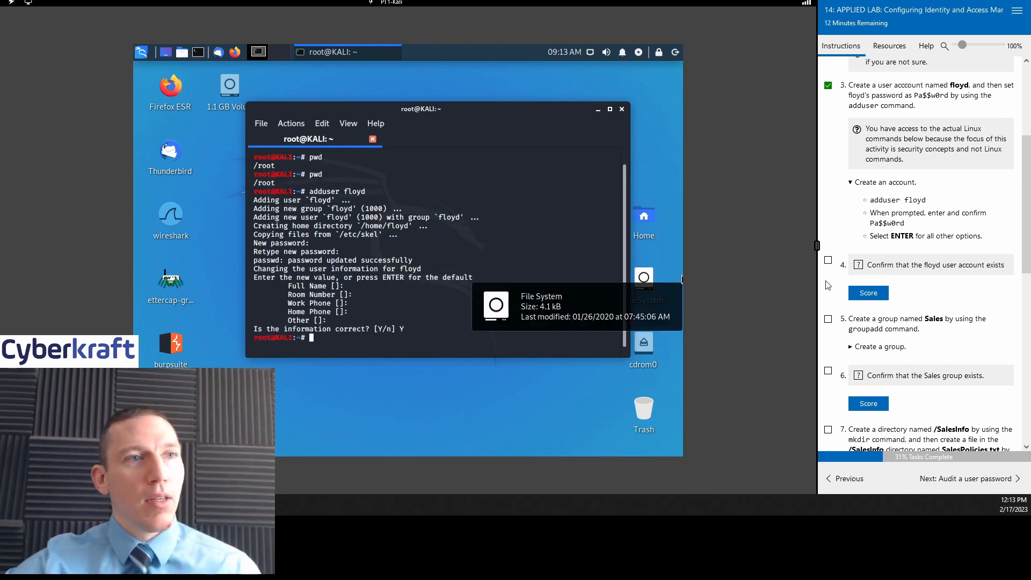
{"action": "left_click", "coordinate": [828, 260]}
{"action": "scroll", "coordinate": [859, 226], "scroll_direction": "down", "scroll_amount": 2}
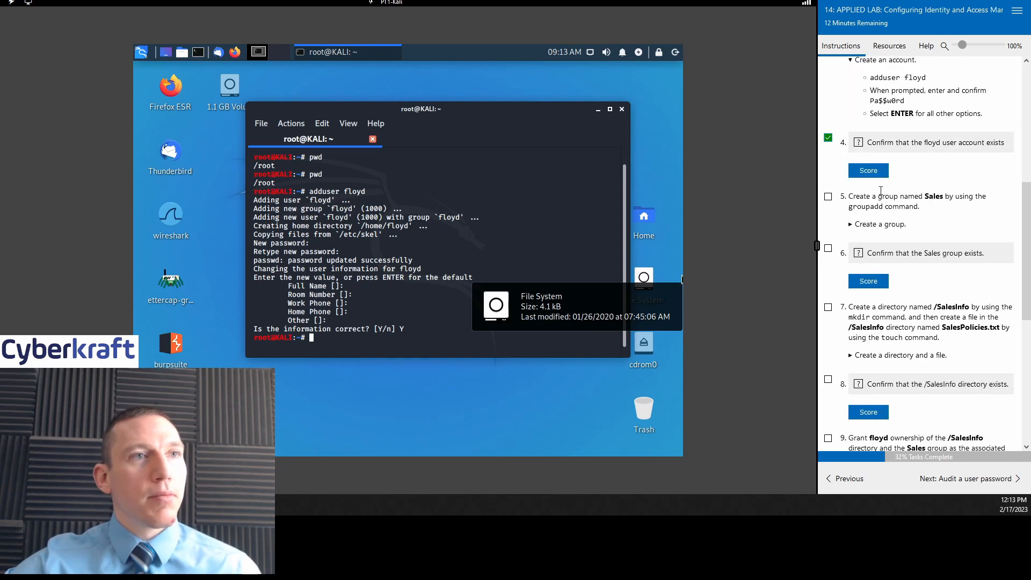
Step: Score the floyd account check, then run 'groupadd Sales' in the terminal
{"action": "left_click", "coordinate": [870, 171]}
{"action": "scroll", "coordinate": [902, 177], "scroll_direction": "down", "scroll_amount": 1}
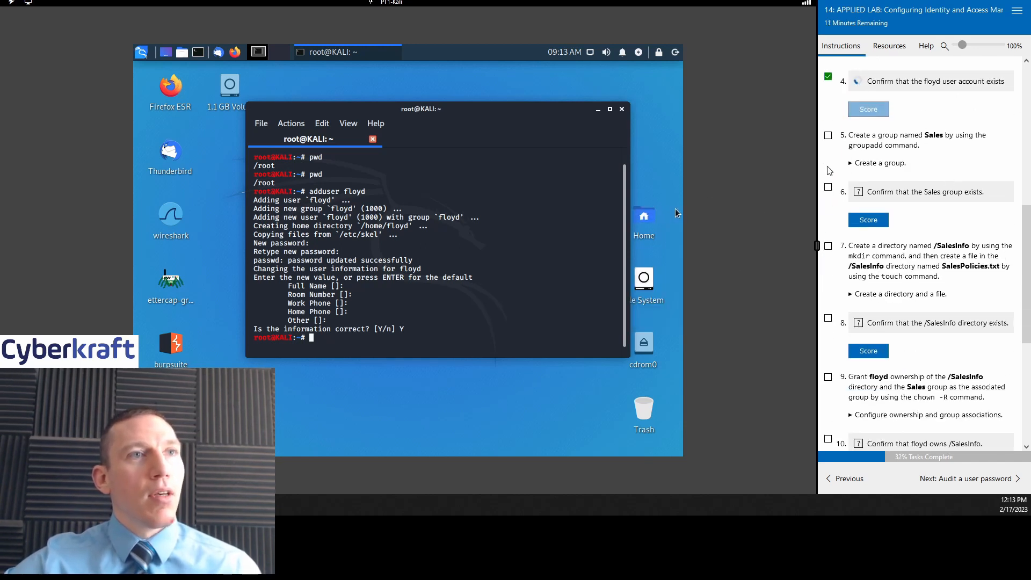
{"action": "left_click", "coordinate": [853, 189]}
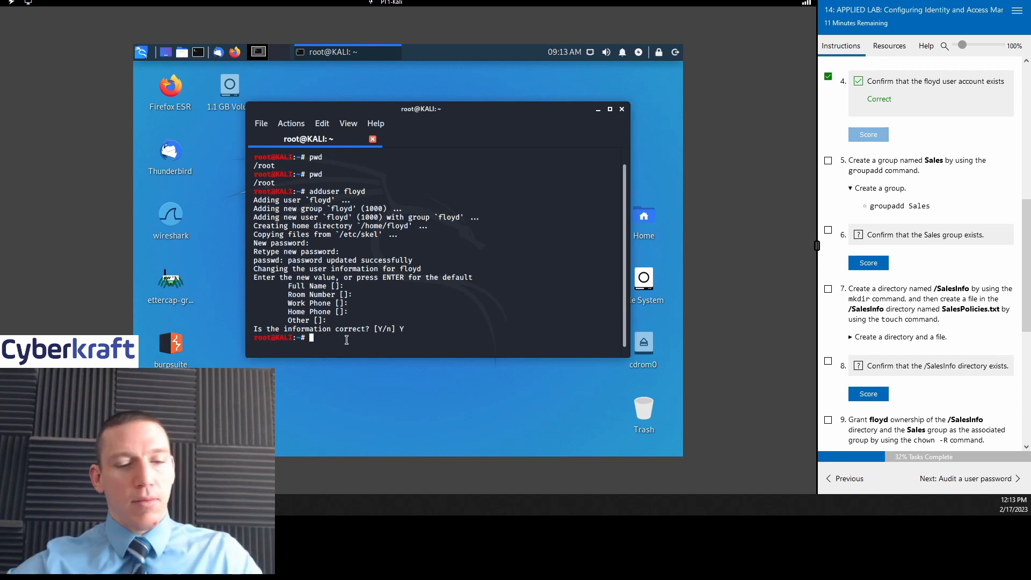
{"action": "type", "text": "groupa"}
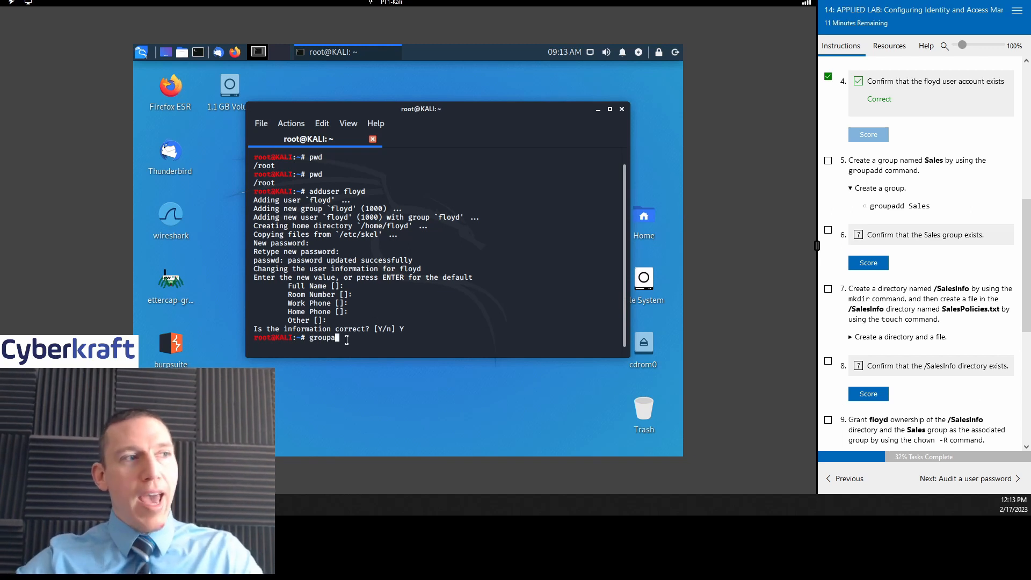
{"action": "type", "text": "dd Sales"}
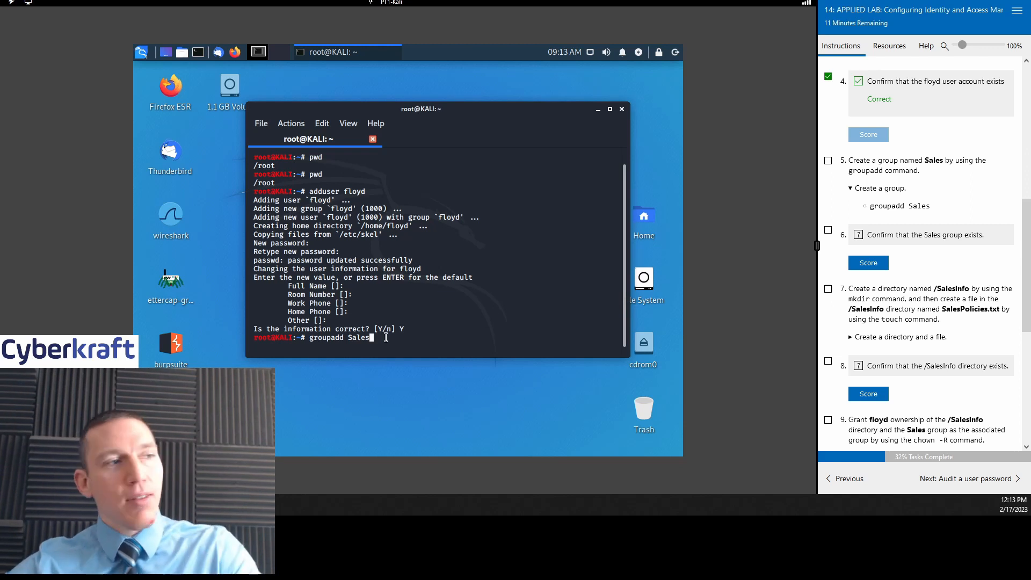
{"action": "key", "text": "Return"}
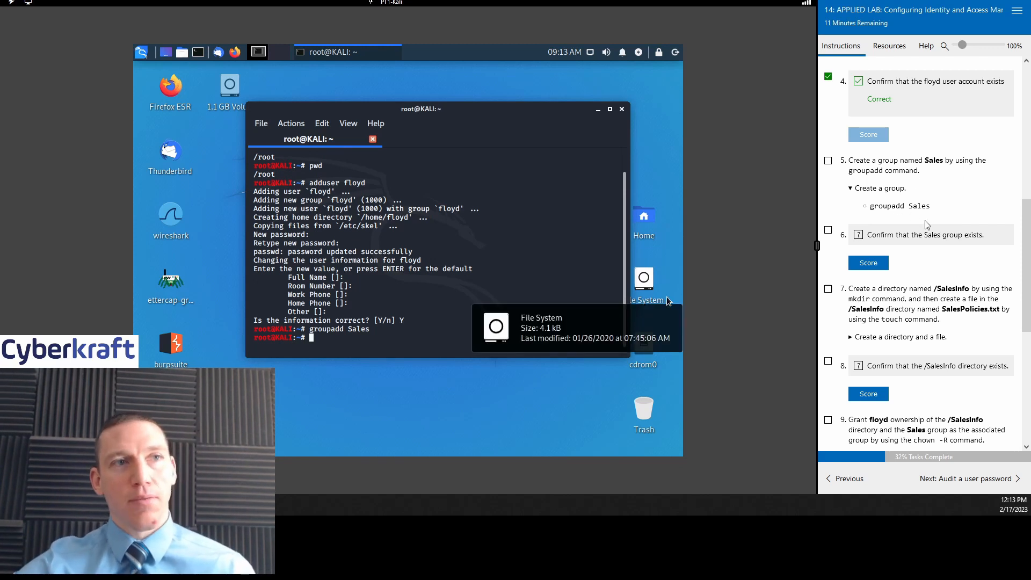
{"action": "scroll", "coordinate": [925, 223], "scroll_direction": "down", "scroll_amount": 1}
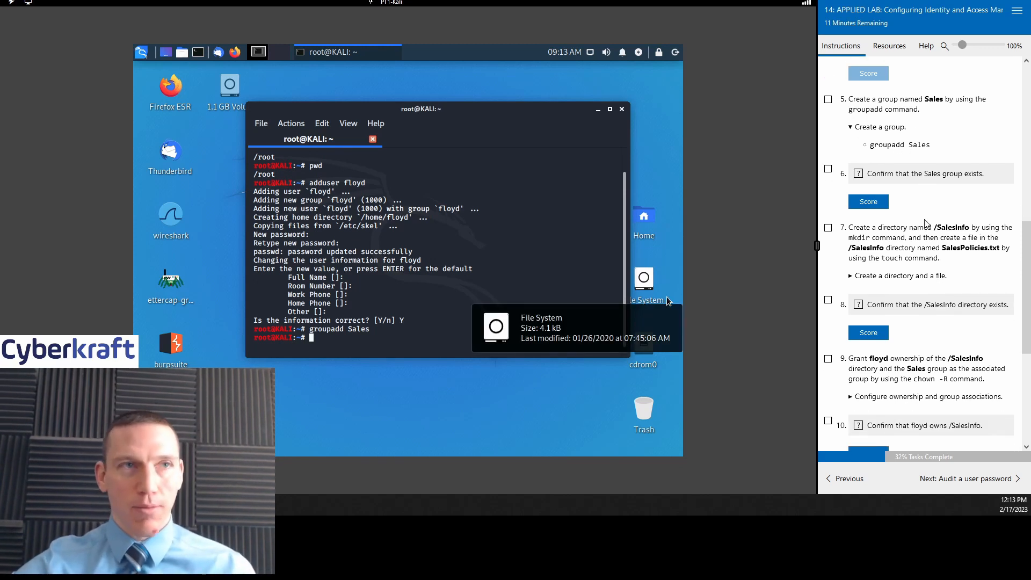
Step: Score step 6's Sales group existence check and tick step 7's directory-creation task
{"action": "scroll", "coordinate": [345, 236], "scroll_direction": "up", "scroll_amount": 2}
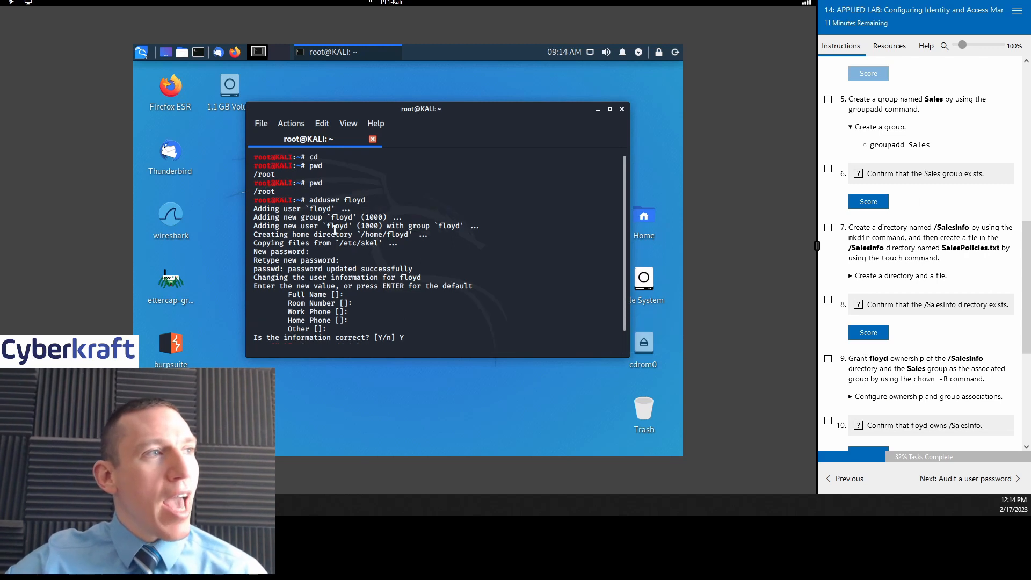
{"action": "scroll", "coordinate": [344, 237], "scroll_direction": "down", "scroll_amount": 2}
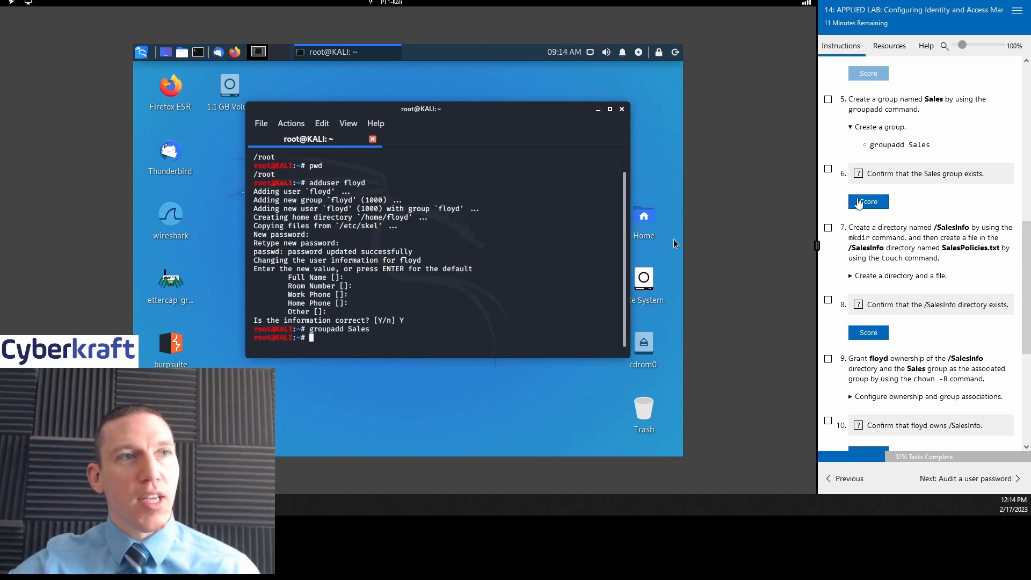
{"action": "left_click", "coordinate": [862, 202]}
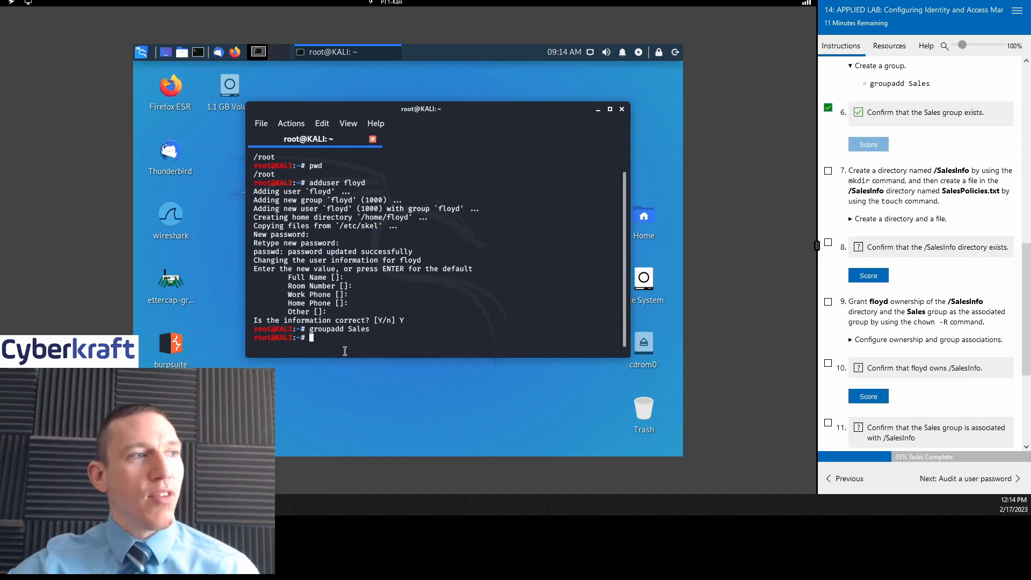
{"action": "scroll", "coordinate": [902, 129], "scroll_direction": "up", "scroll_amount": 1}
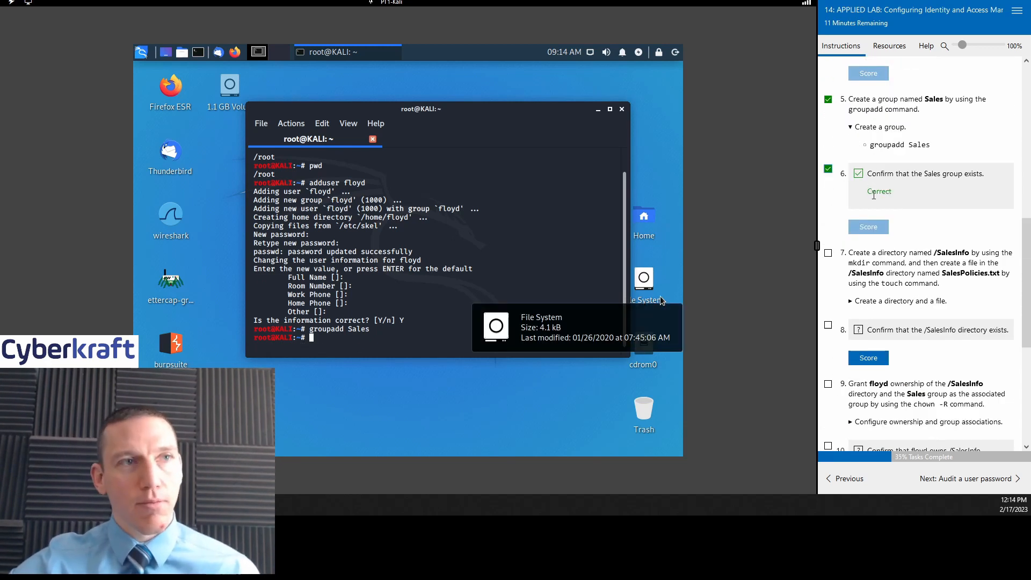
{"action": "scroll", "coordinate": [917, 213], "scroll_direction": "down", "scroll_amount": 3}
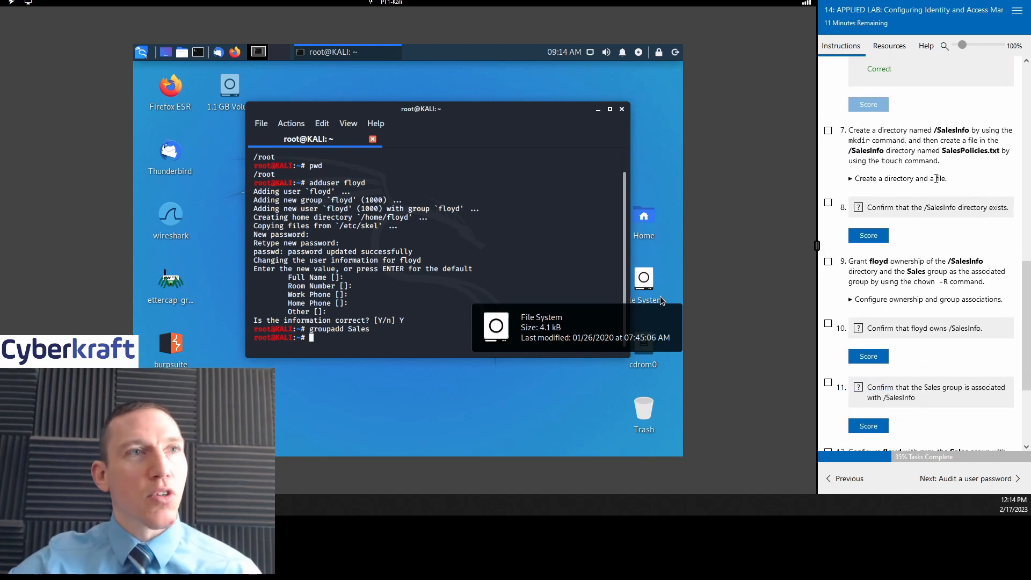
{"action": "left_click", "coordinate": [828, 131]}
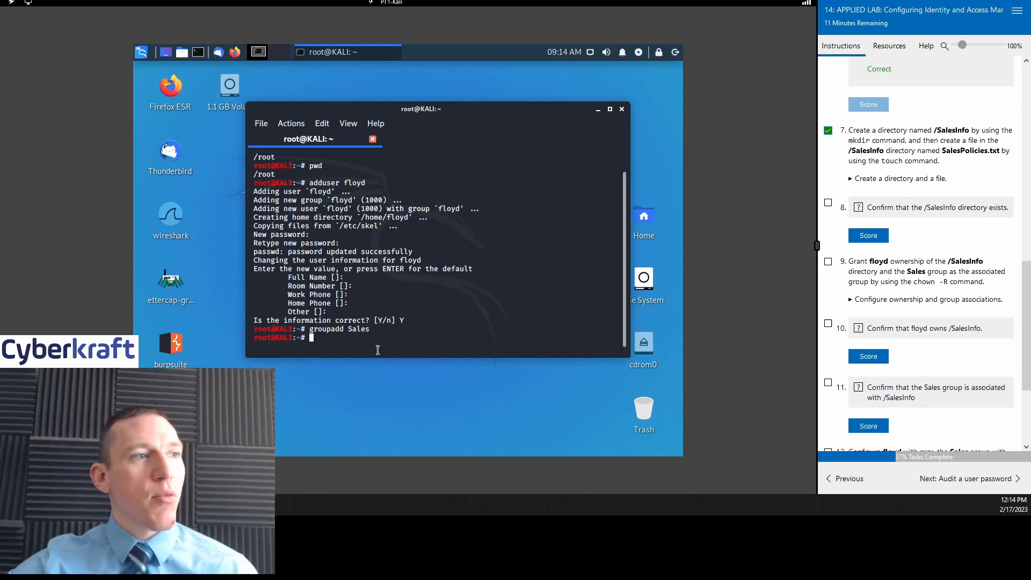
Step: Create the /SalesInfo directory with mkdir, using the lab hint
{"action": "type", "text": "mk"}
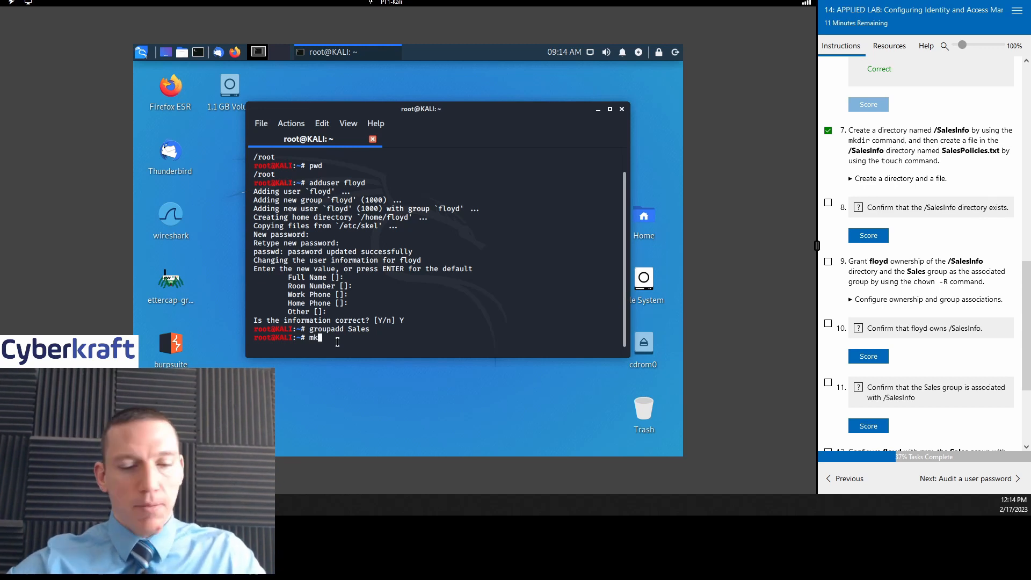
{"action": "type", "text": "dir"}
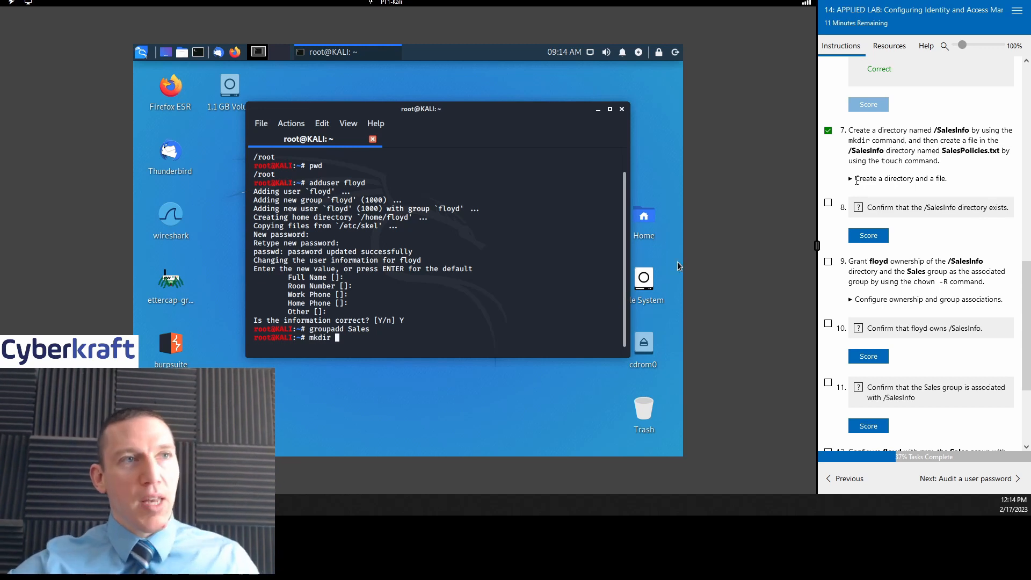
{"action": "left_click", "coordinate": [857, 179]}
{"action": "scroll", "coordinate": [859, 182], "scroll_direction": "down", "scroll_amount": 1}
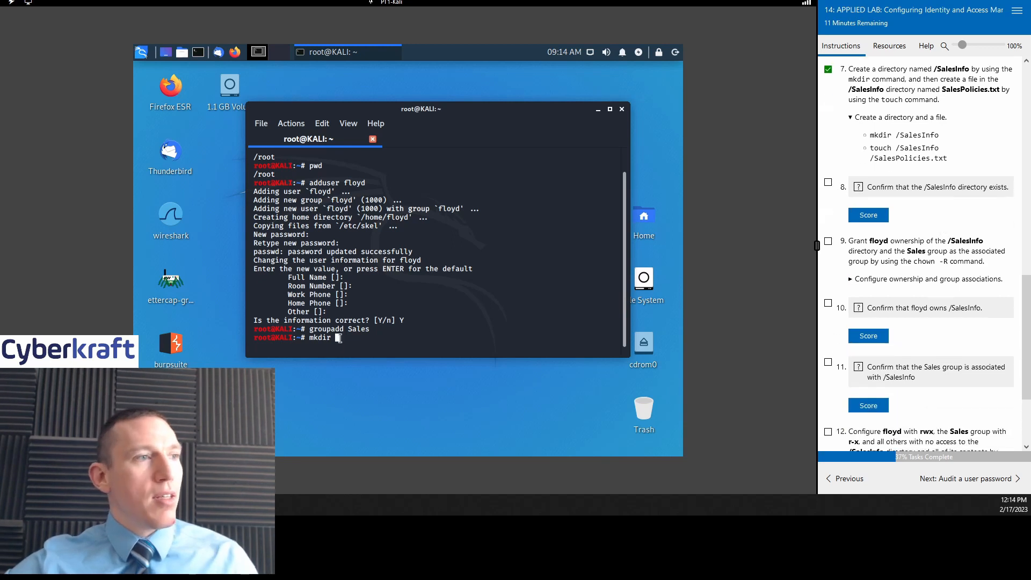
{"action": "type", "text": "/"}
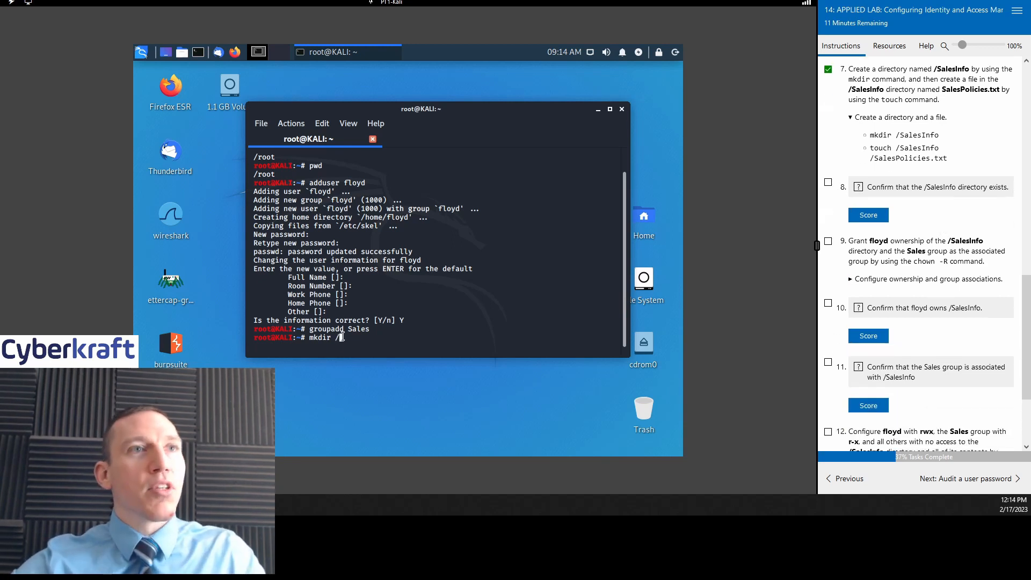
{"action": "type", "text": "Sales"}
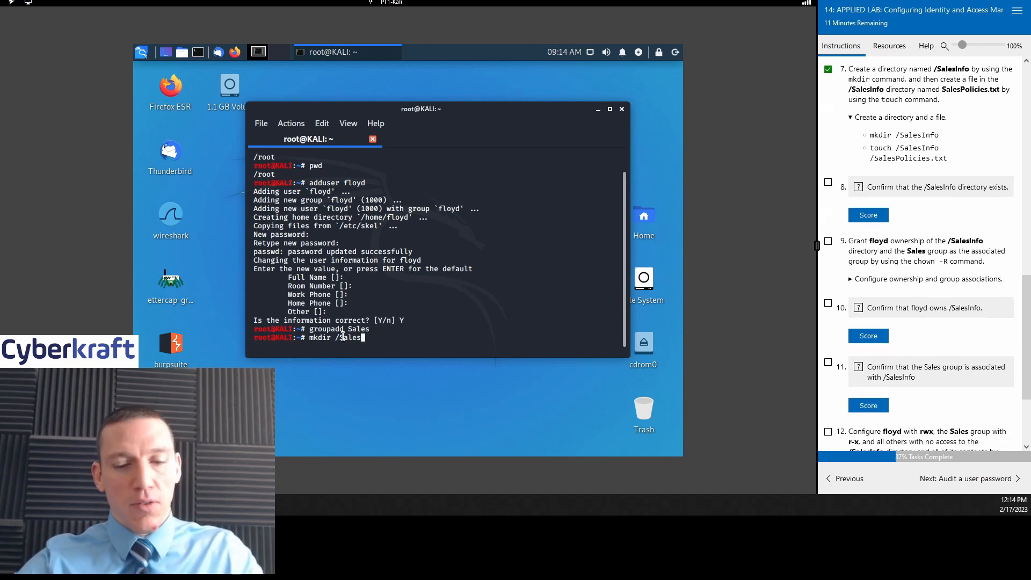
{"action": "type", "text": "Info"}
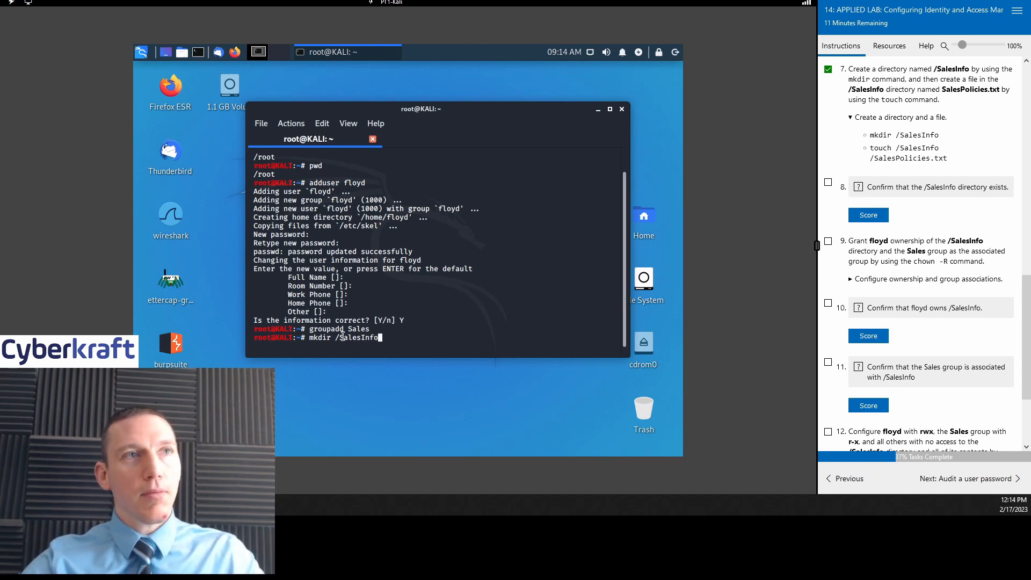
{"action": "key", "text": "Return"}
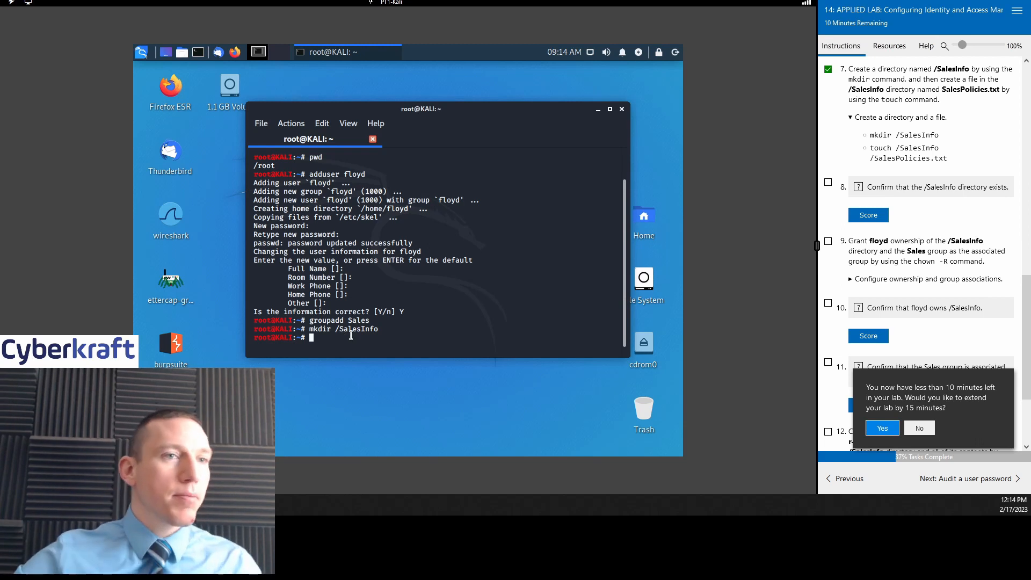
Step: Extend the lab by 15 minutes and create the empty file /SalesInfo/SalesPolicies.txt
{"action": "left_click", "coordinate": [882, 428]}
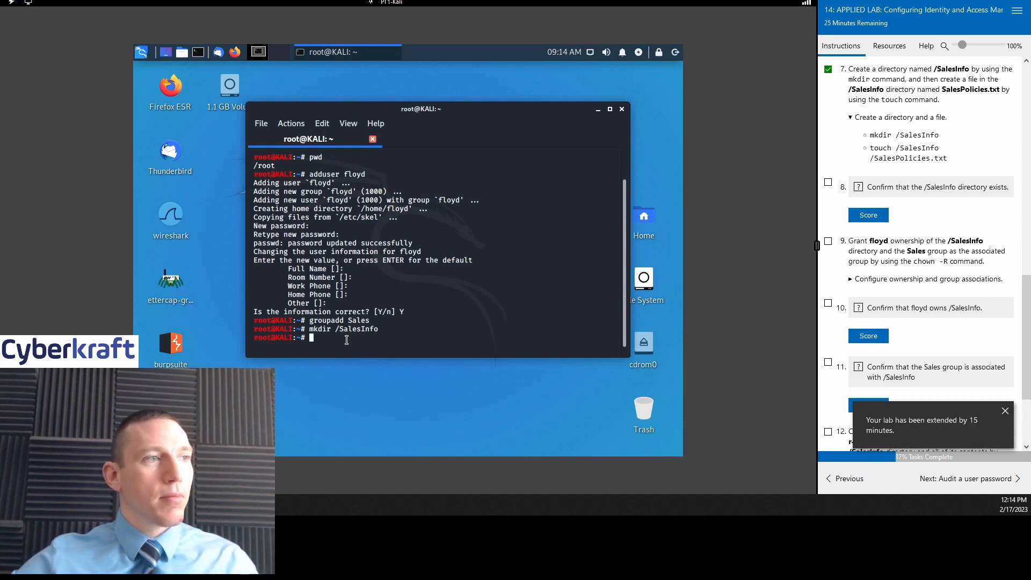
{"action": "type", "text": "touch"}
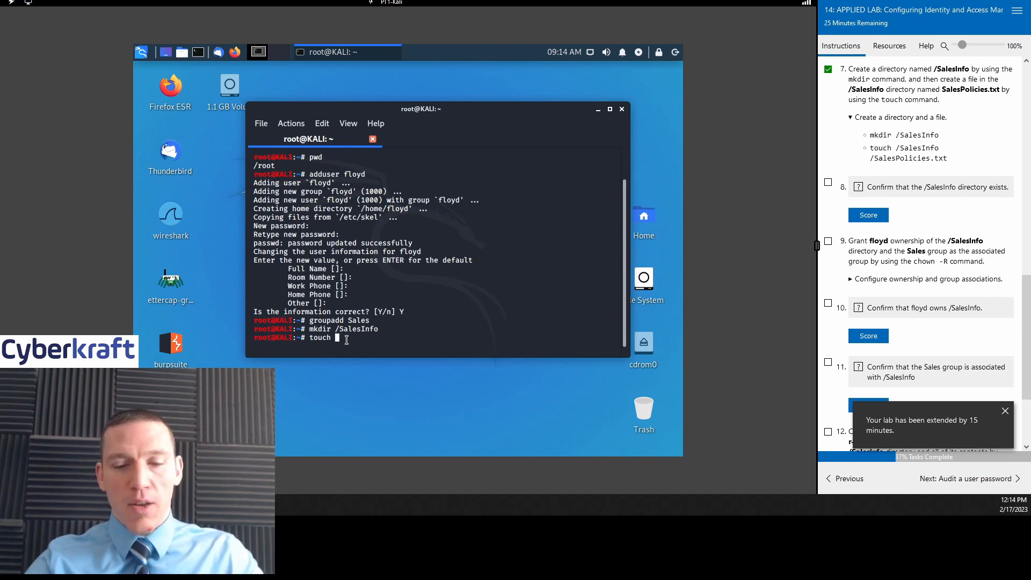
{"action": "type", "text": " /"}
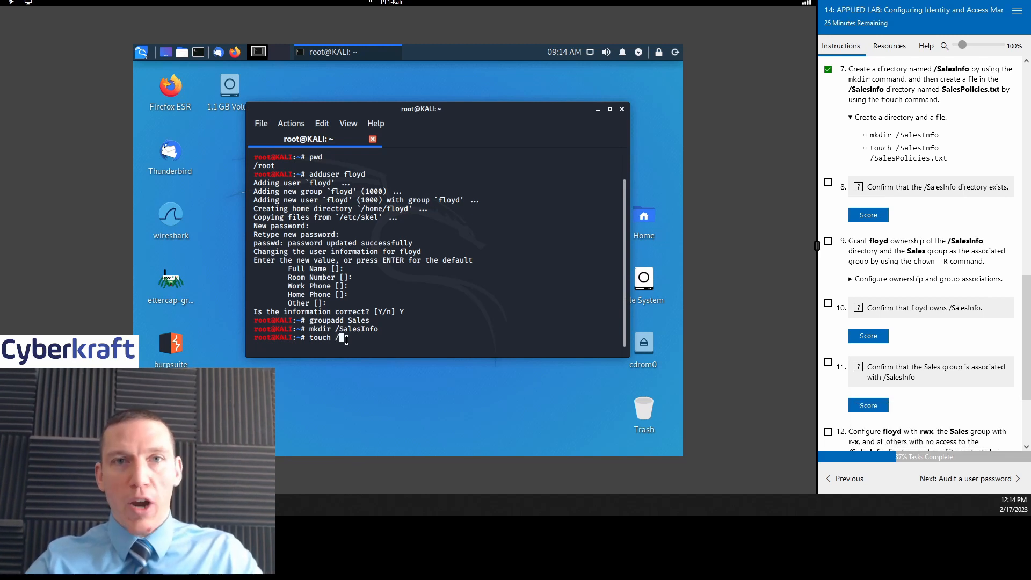
{"action": "type", "text": "Sales"}
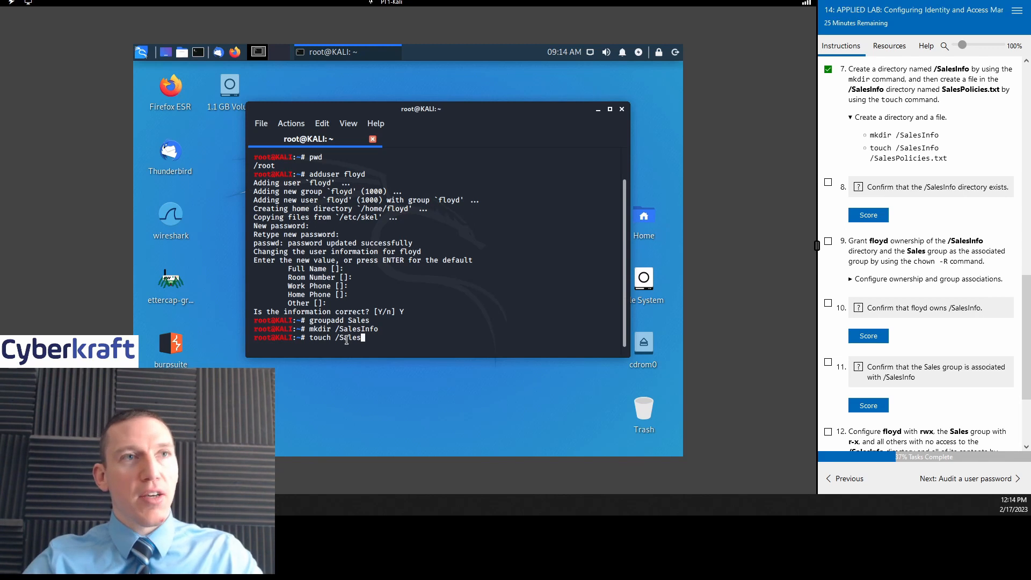
{"action": "type", "text": "Info"}
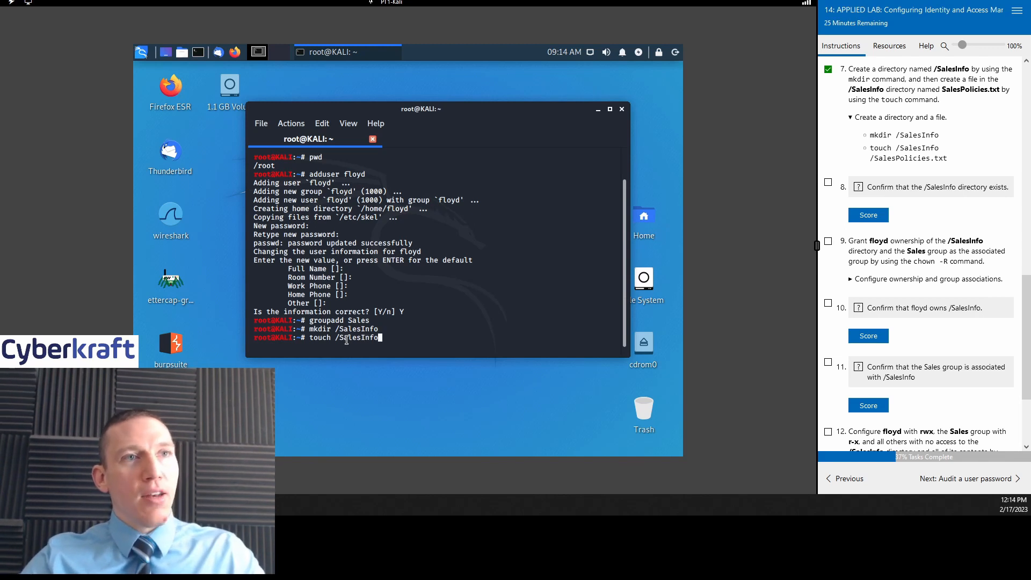
{"action": "type", "text": "/"}
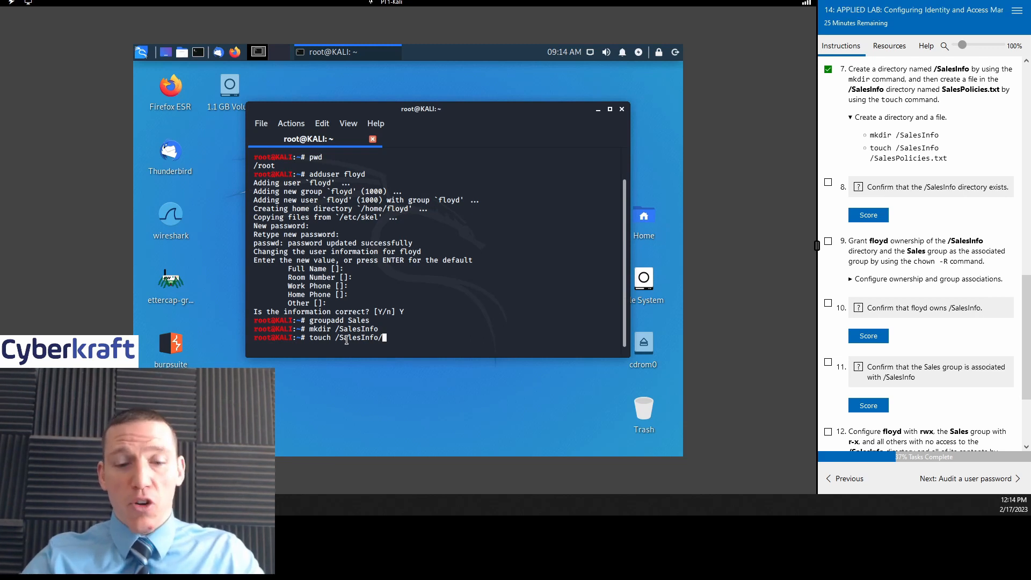
{"action": "type", "text": "Sales"}
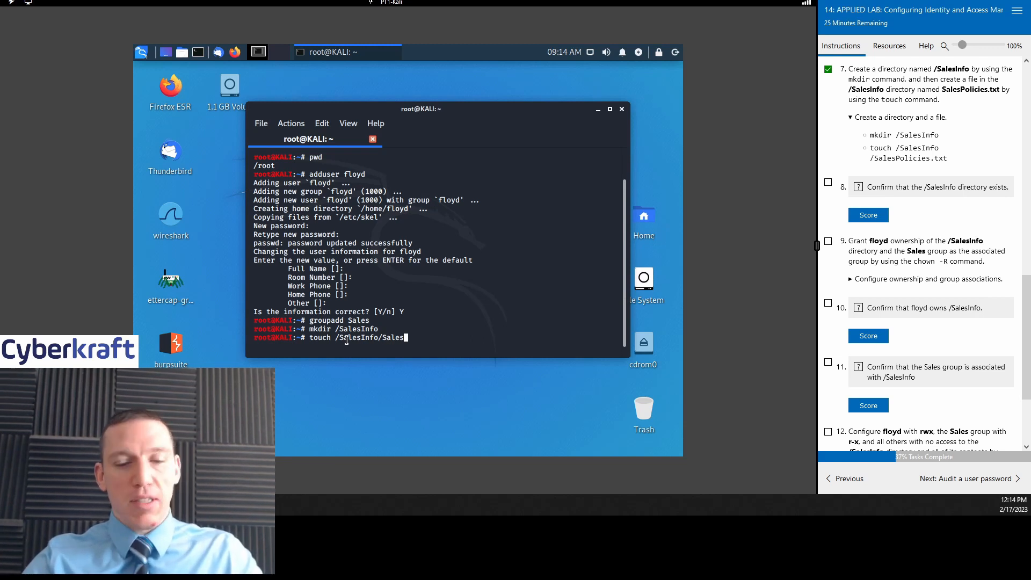
{"action": "type", "text": "policies"}
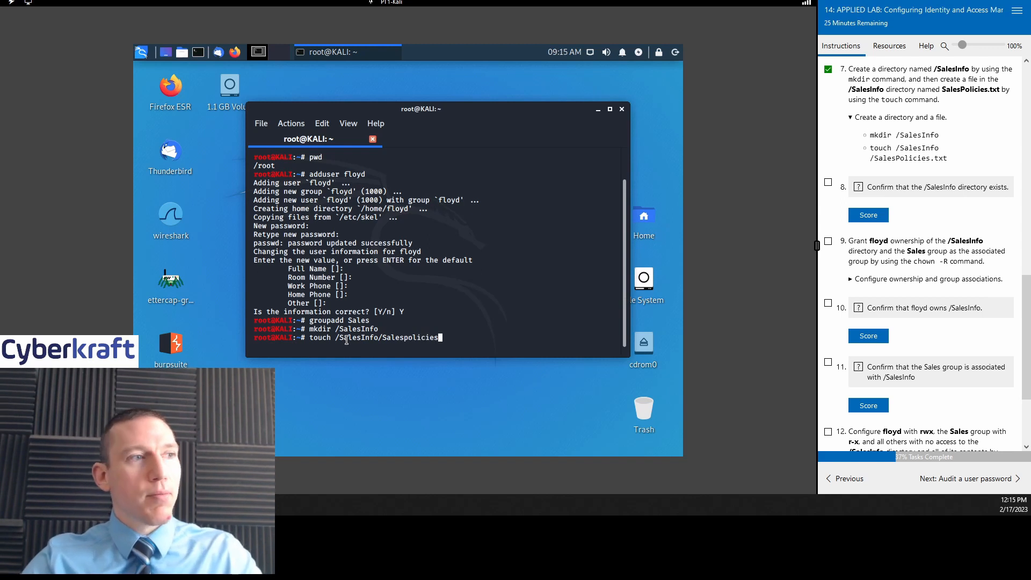
{"action": "key", "text": "BackSpace"}
{"action": "key", "text": "BackSpace"}
{"action": "key", "text": "BackSpace"}
{"action": "key", "text": "BackSpace"}
{"action": "key", "text": "BackSpace"}
{"action": "key", "text": "BackSpace"}
{"action": "key", "text": "BackSpace"}
{"action": "key", "text": "BackSpace"}
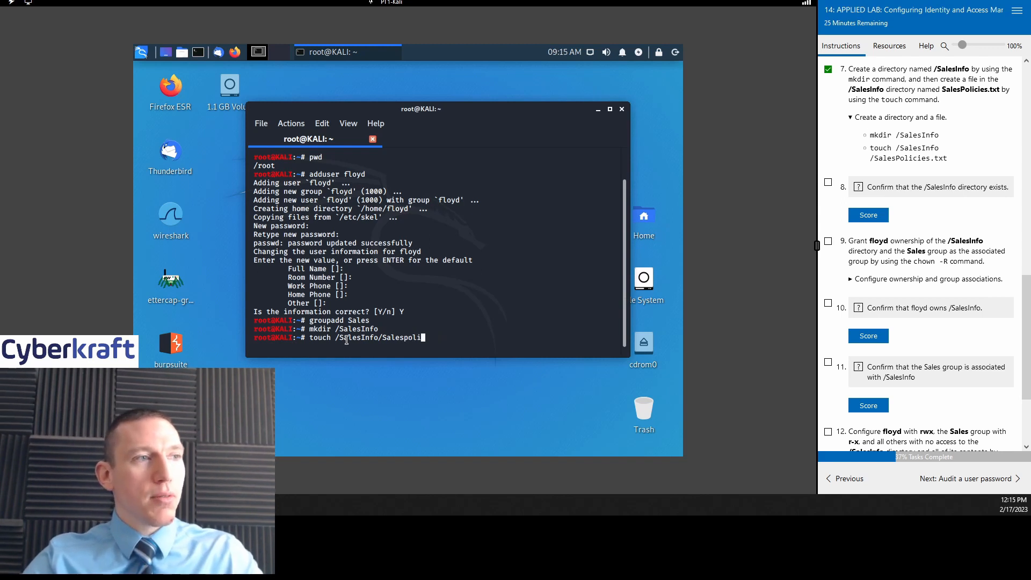
{"action": "type", "text": "Policies"}
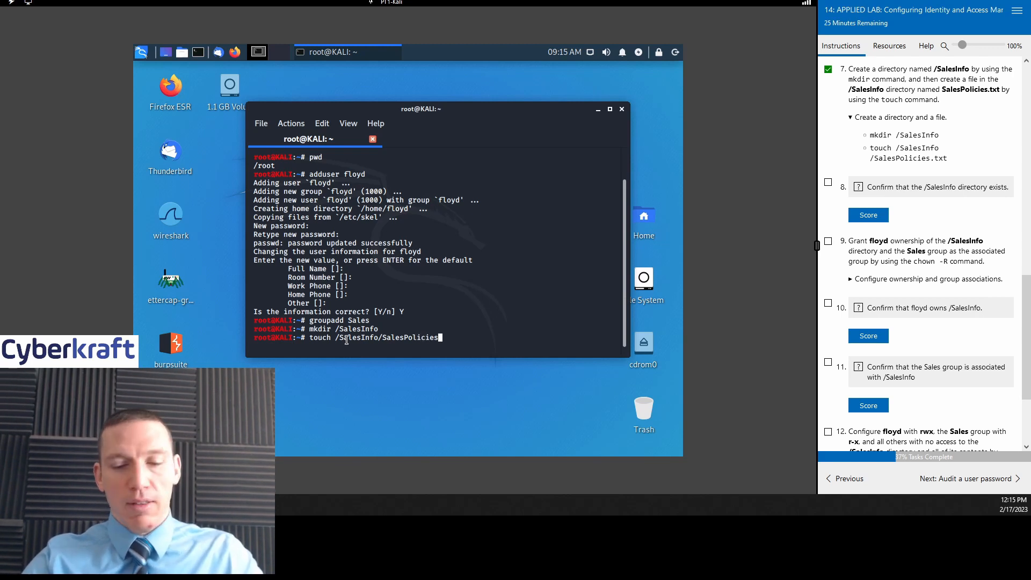
{"action": "type", "text": ".txt"}
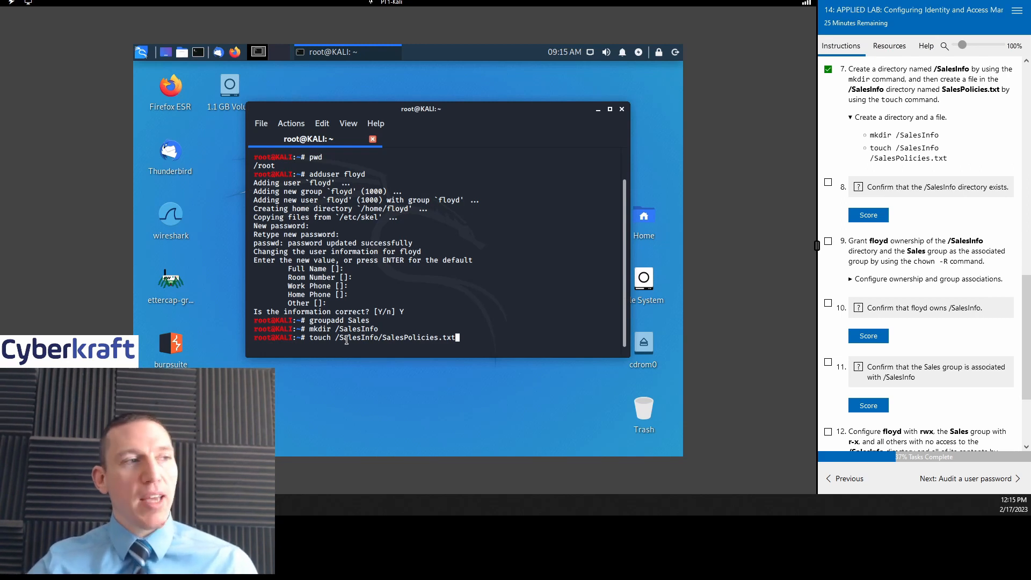
{"action": "key", "text": "Return"}
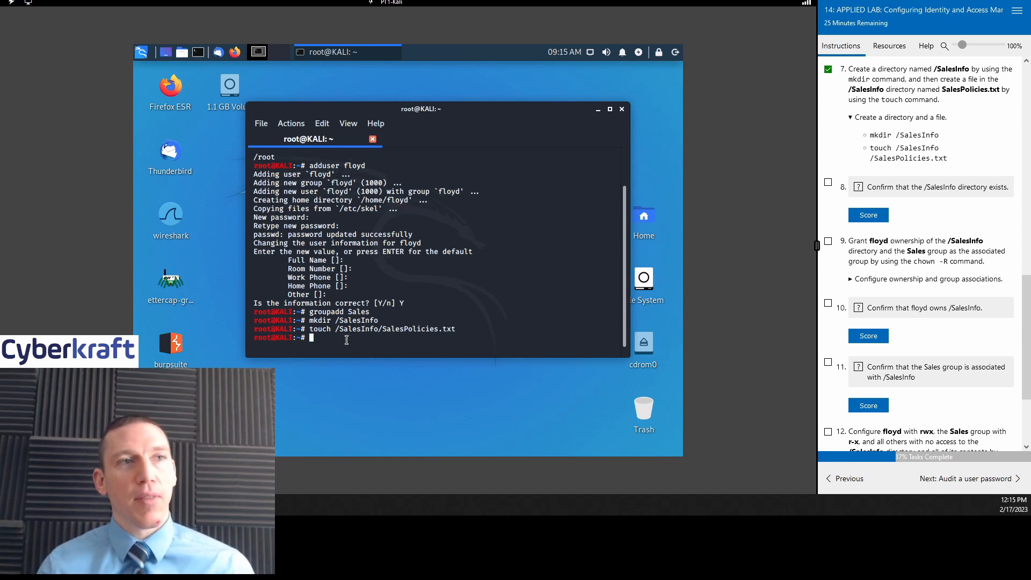
Step: Score the /SalesInfo existence check, then run chown -R floyd:Sales /SalesInfo
{"action": "left_click", "coordinate": [873, 215]}
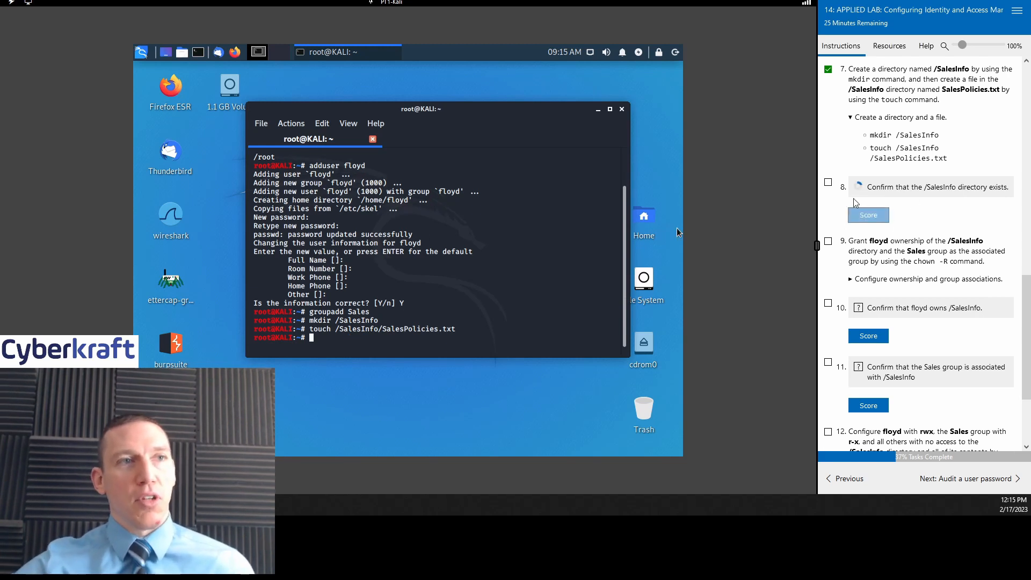
{"action": "scroll", "coordinate": [951, 234], "scroll_direction": "down", "scroll_amount": 2}
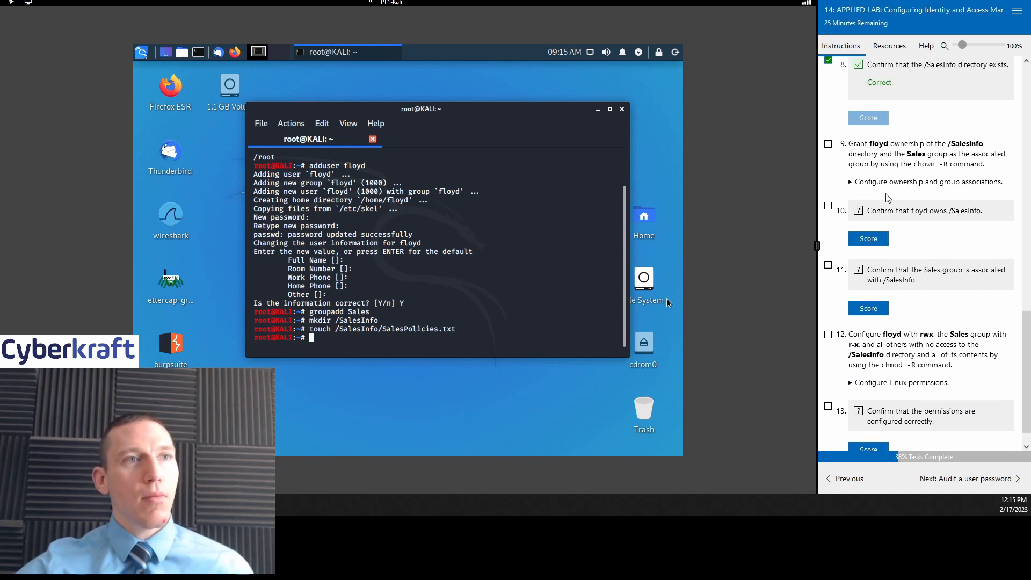
{"action": "left_click", "coordinate": [851, 182]}
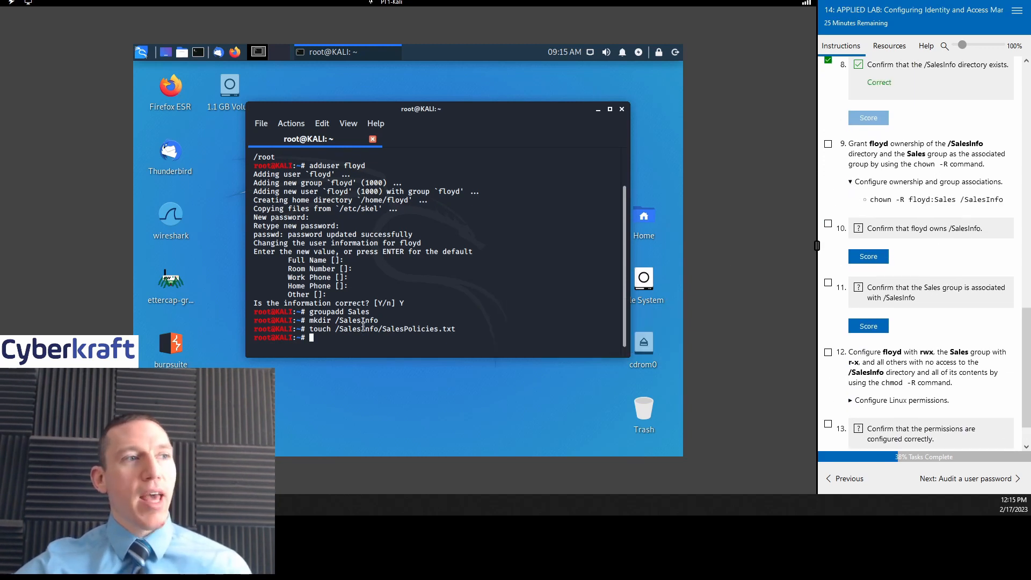
{"action": "type", "text": "chown"}
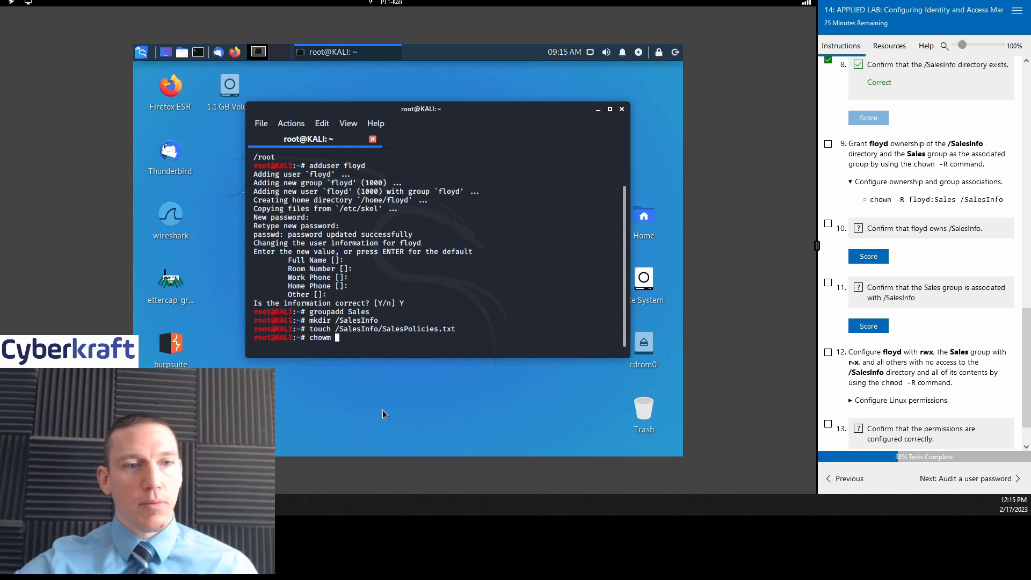
{"action": "left_click_drag", "start_coordinate": [452, 110], "coordinate": [463, 99]}
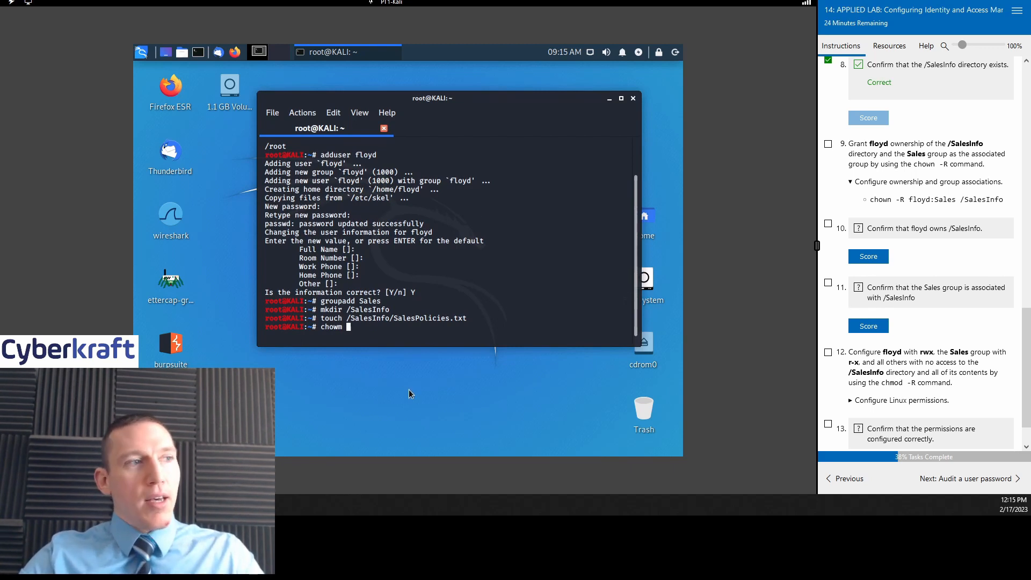
{"action": "key", "text": "BackSpace"}
{"action": "key", "text": "BackSpace"}
{"action": "type", "text": "n"}
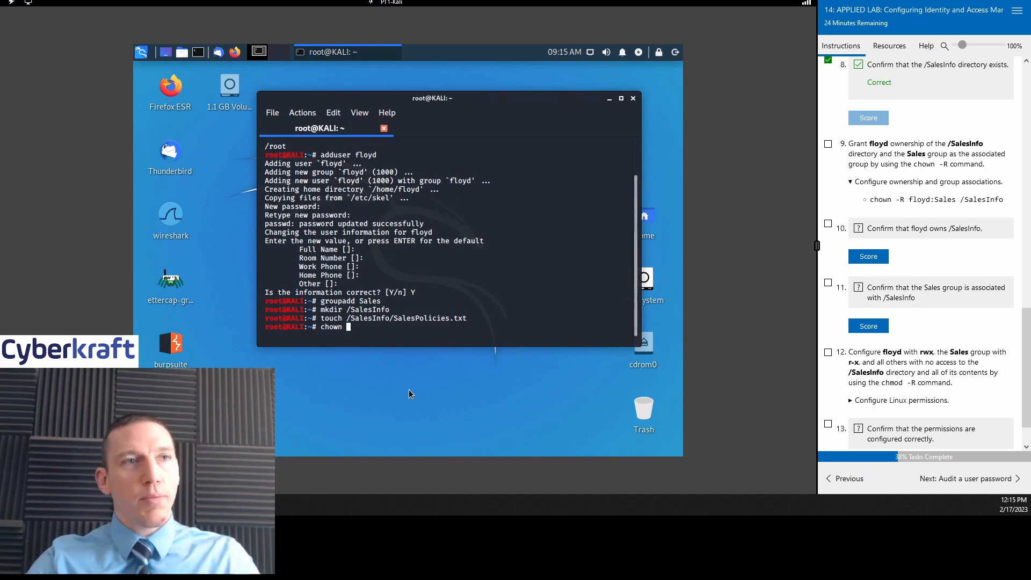
{"action": "type", "text": " -R "}
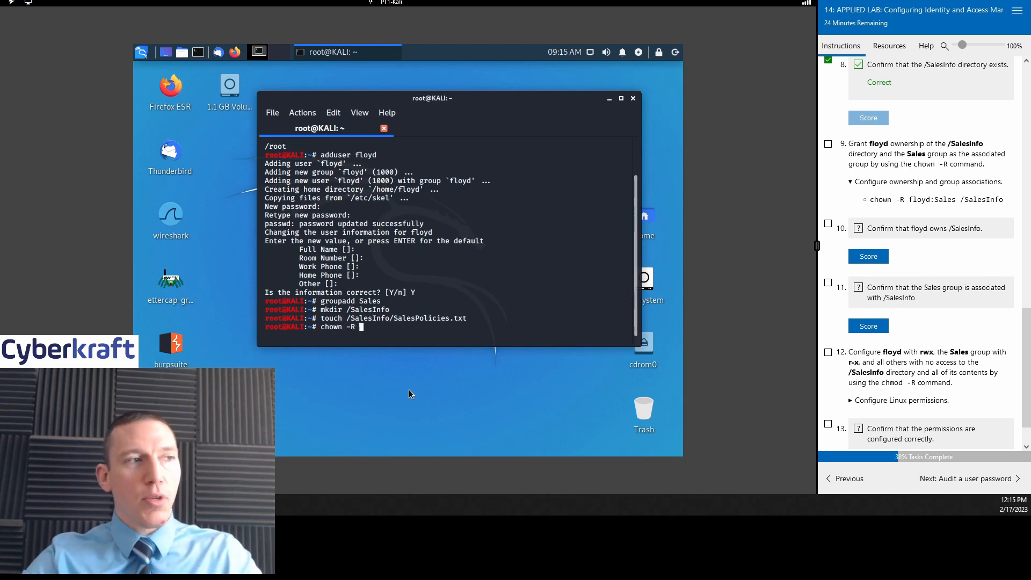
{"action": "type", "text": "flo"}
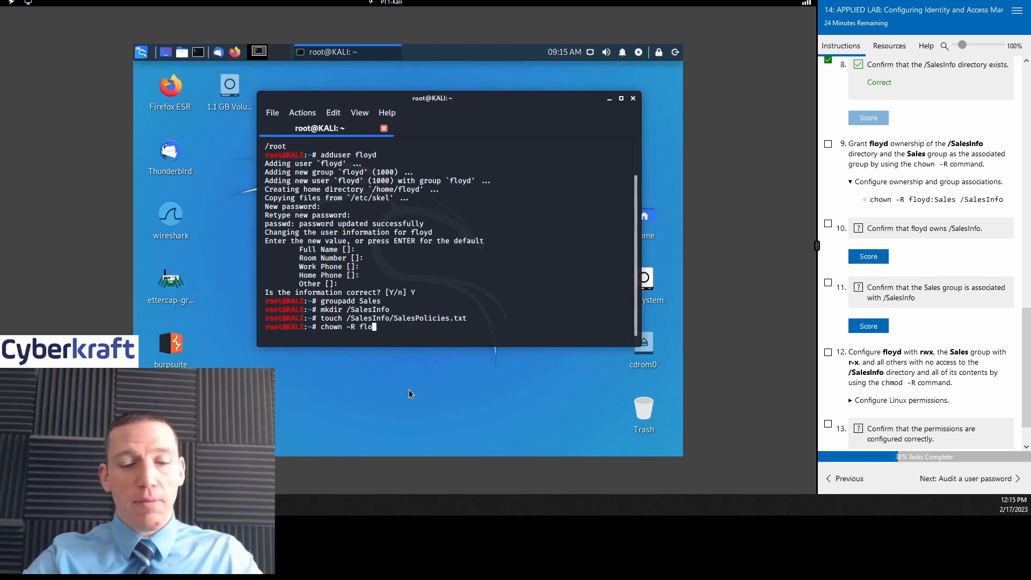
{"action": "type", "text": "yd:Sales"}
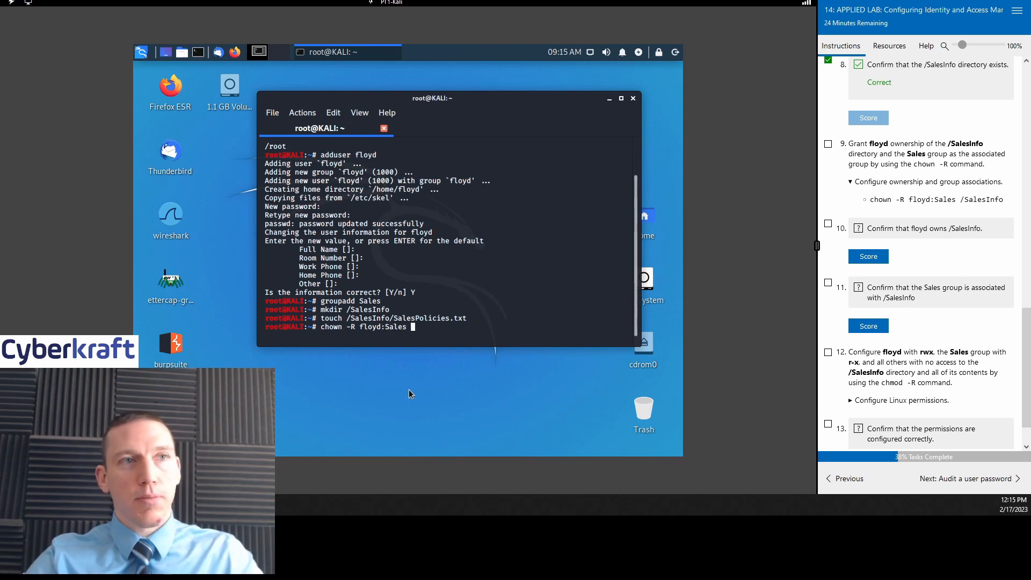
{"action": "type", "text": " /Sales"}
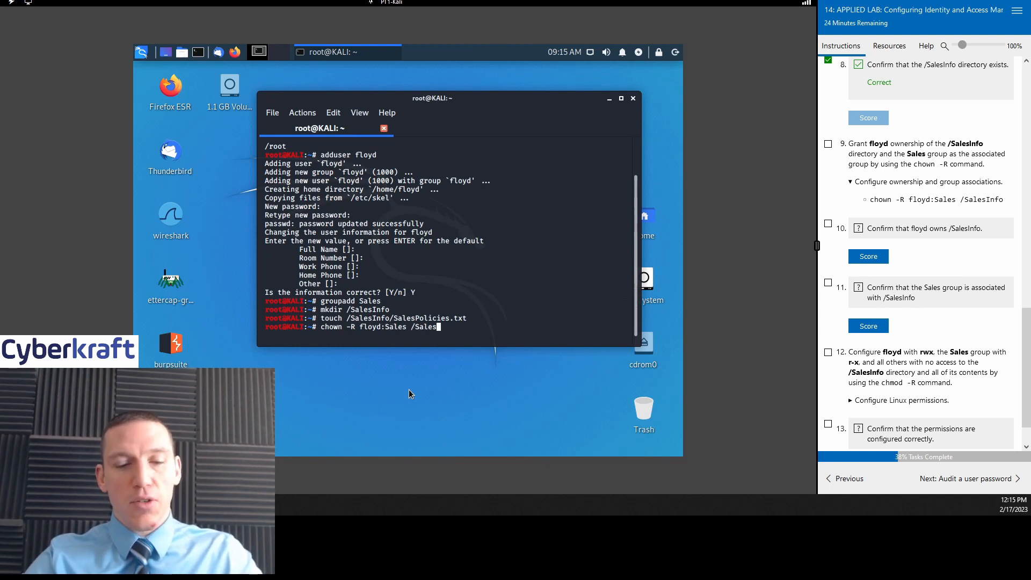
{"action": "type", "text": "Info"}
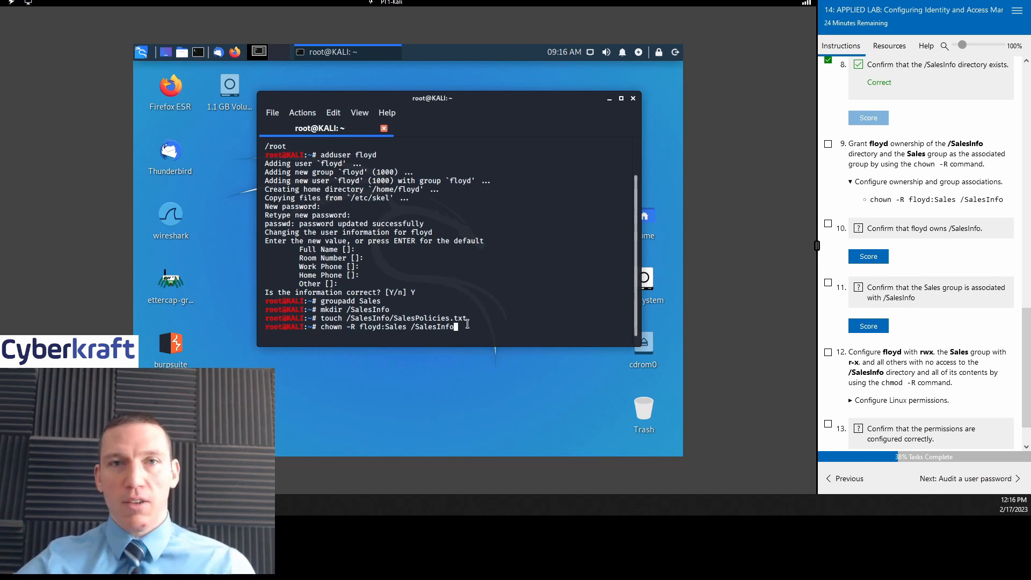
{"action": "key", "text": "Return"}
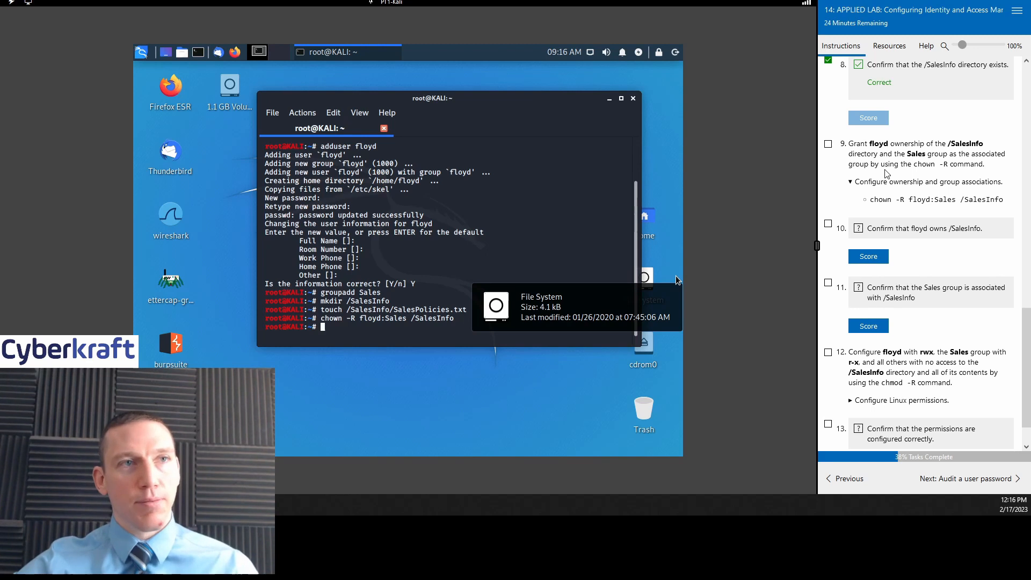
Step: Tick task 9 and score the floyd and Sales ownership checks on /SalesInfo as Correct
{"action": "scroll", "coordinate": [843, 121], "scroll_direction": "down", "scroll_amount": 1}
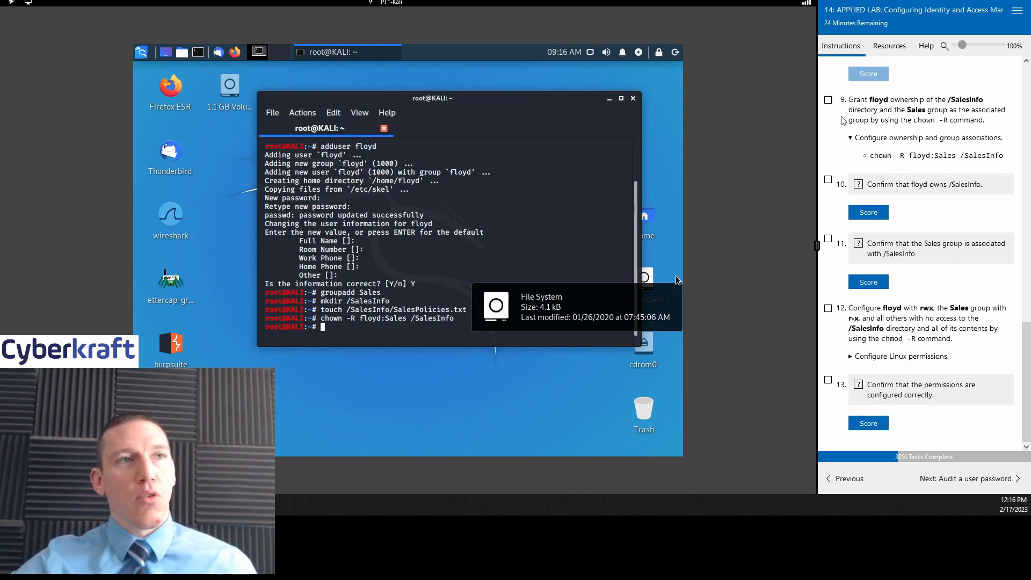
{"action": "left_click", "coordinate": [828, 99]}
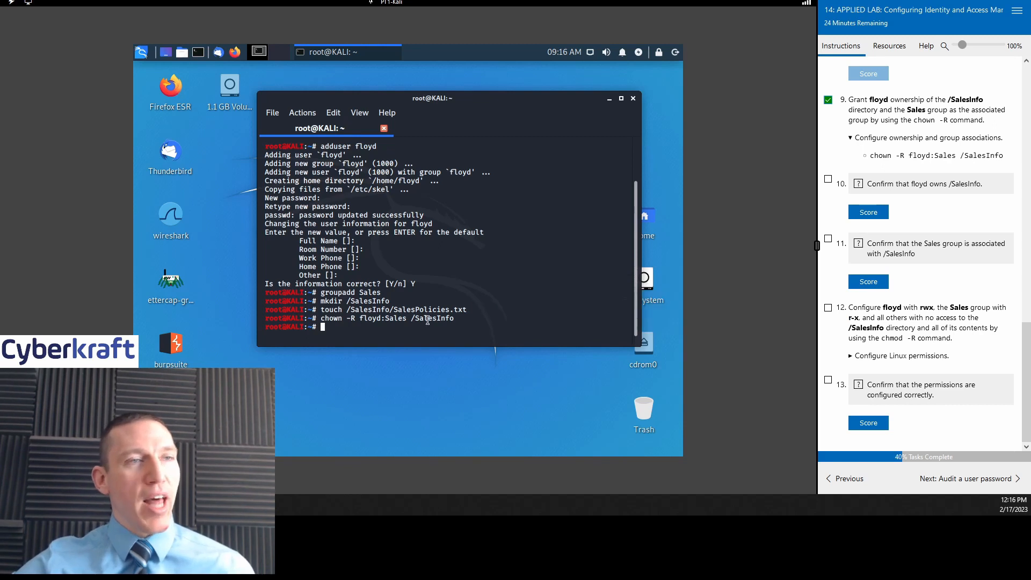
{"action": "left_click", "coordinate": [828, 181]}
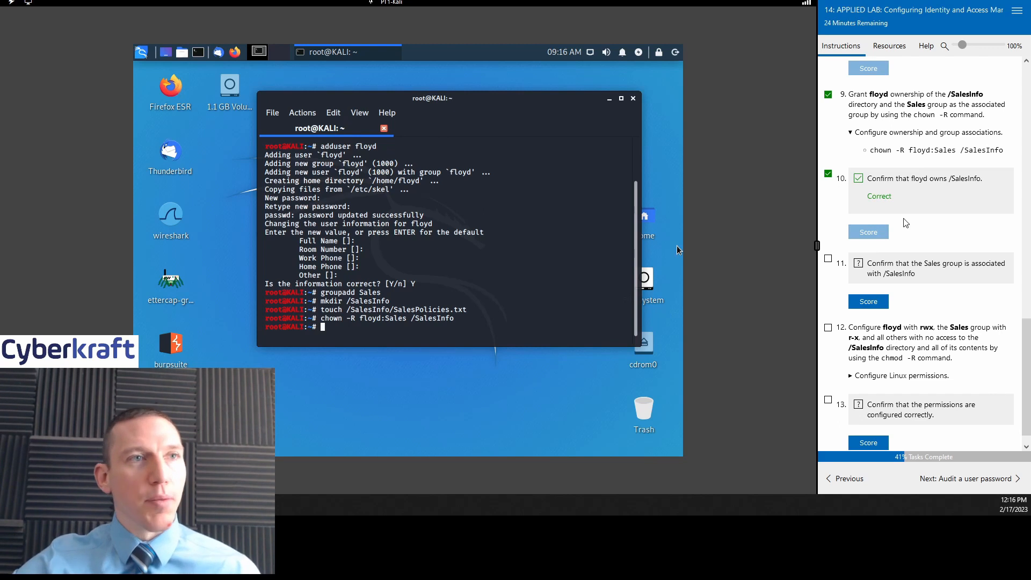
{"action": "scroll", "coordinate": [923, 236], "scroll_direction": "down", "scroll_amount": 1}
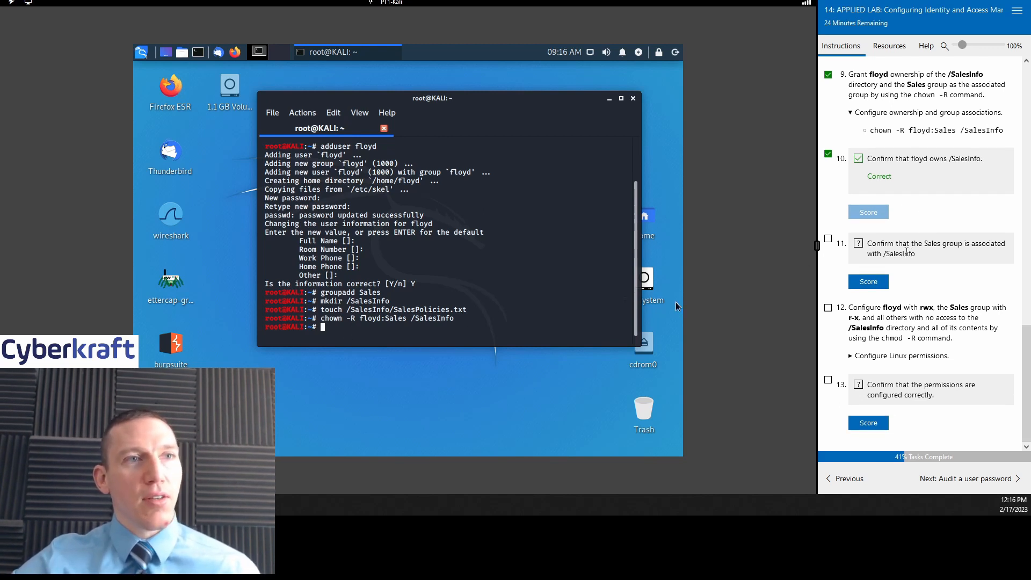
{"action": "left_click", "coordinate": [874, 282]}
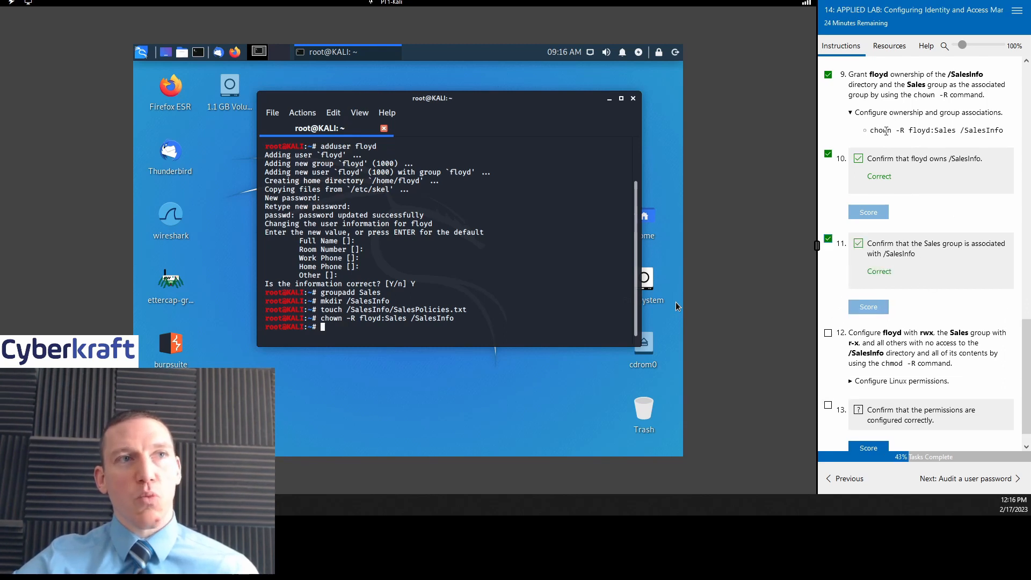
{"action": "scroll", "coordinate": [929, 173], "scroll_direction": "up", "scroll_amount": 2}
{"action": "scroll", "coordinate": [931, 314], "scroll_direction": "down", "scroll_amount": 3}
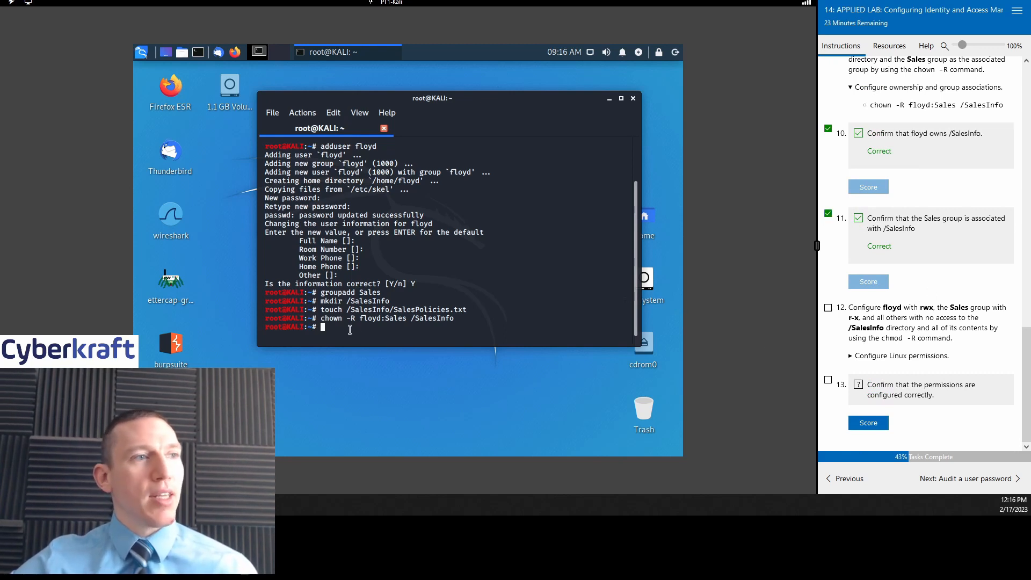
Step: Show task 12's hint command, chmod -R u=rwx,g=rx,o-rwx /SalesInfo
{"action": "left_click", "coordinate": [850, 357]}
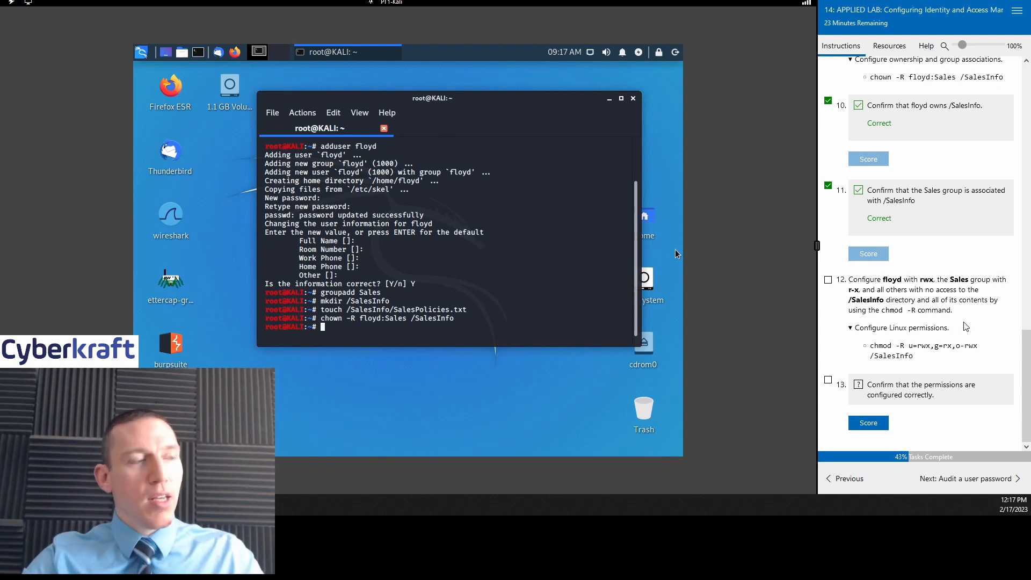
Step: Type chmod -R u=rwx,g=rx,o-rwx/SalesInfo at the root prompt without running it
{"action": "type", "text": "c"}
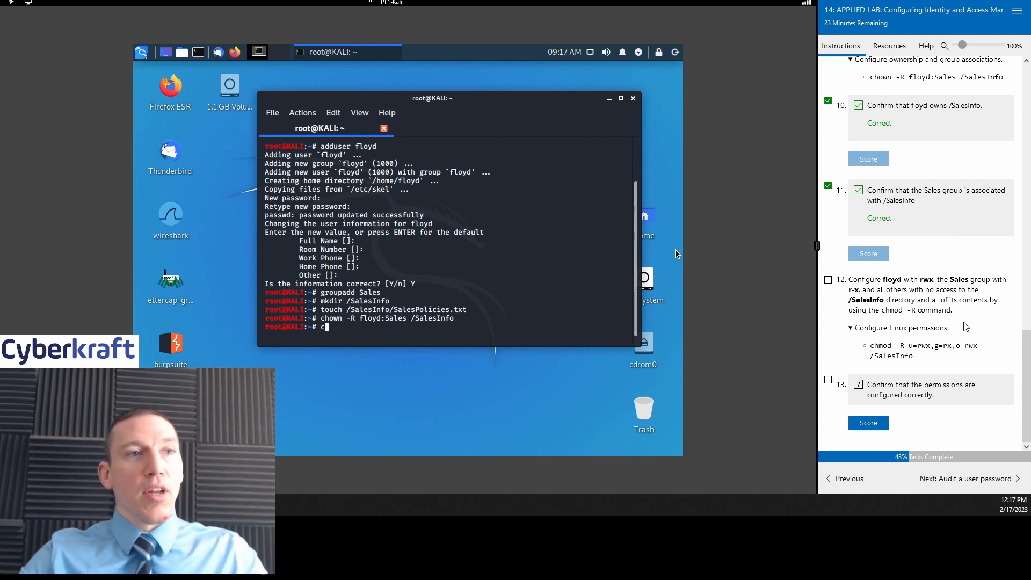
{"action": "type", "text": "hmod"}
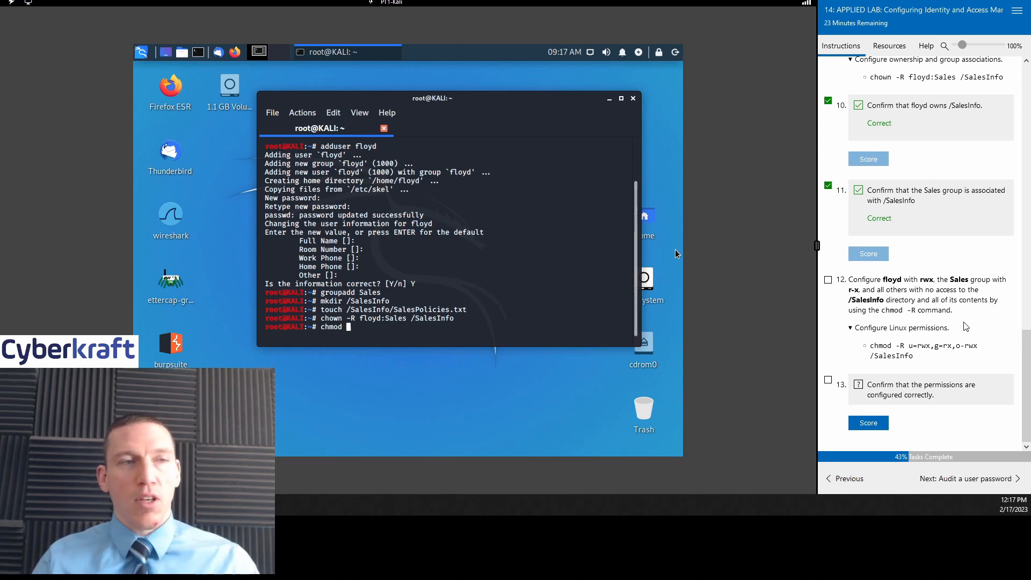
{"action": "type", "text": " -R "}
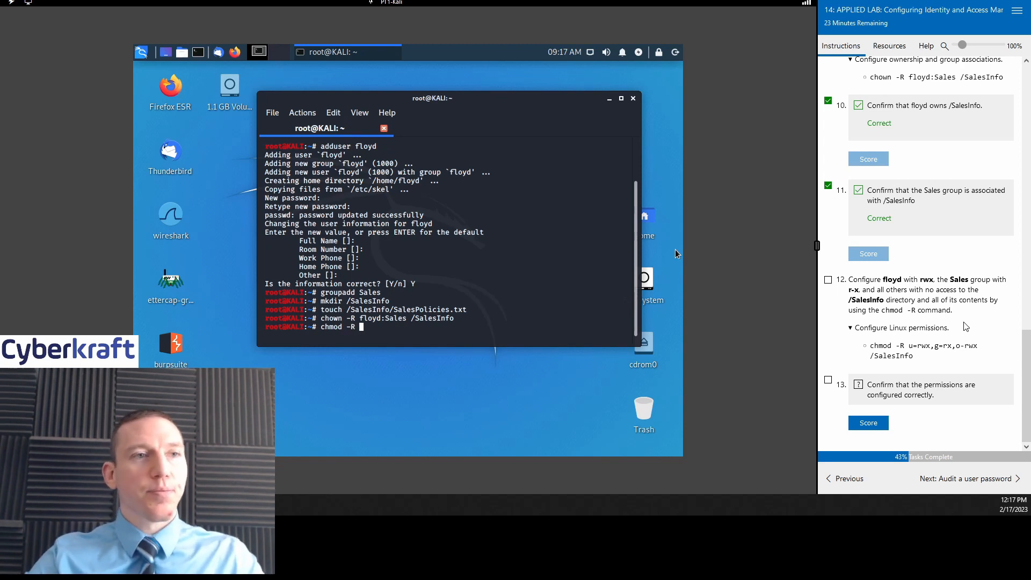
{"action": "type", "text": "u"}
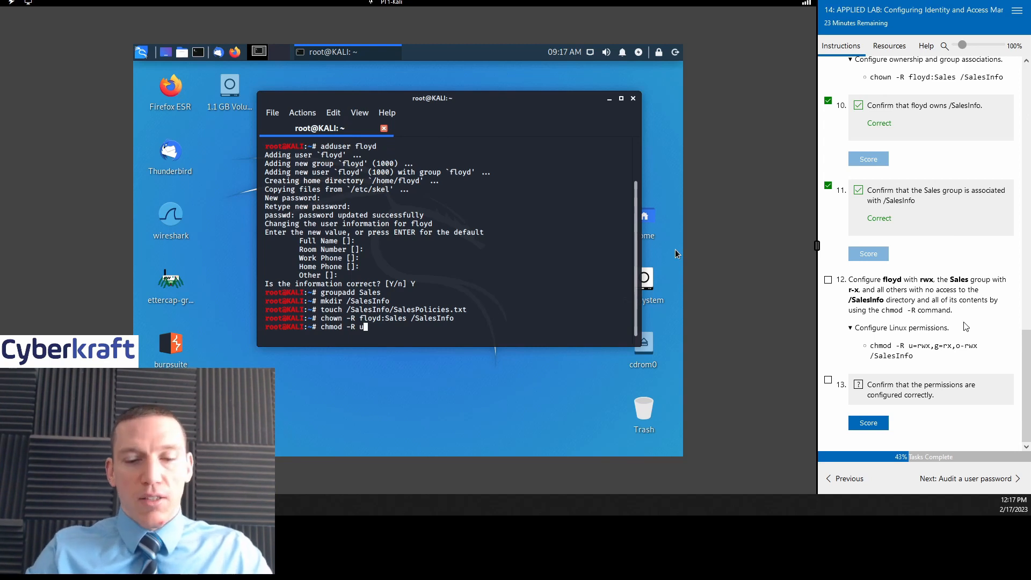
{"action": "type", "text": "=r"}
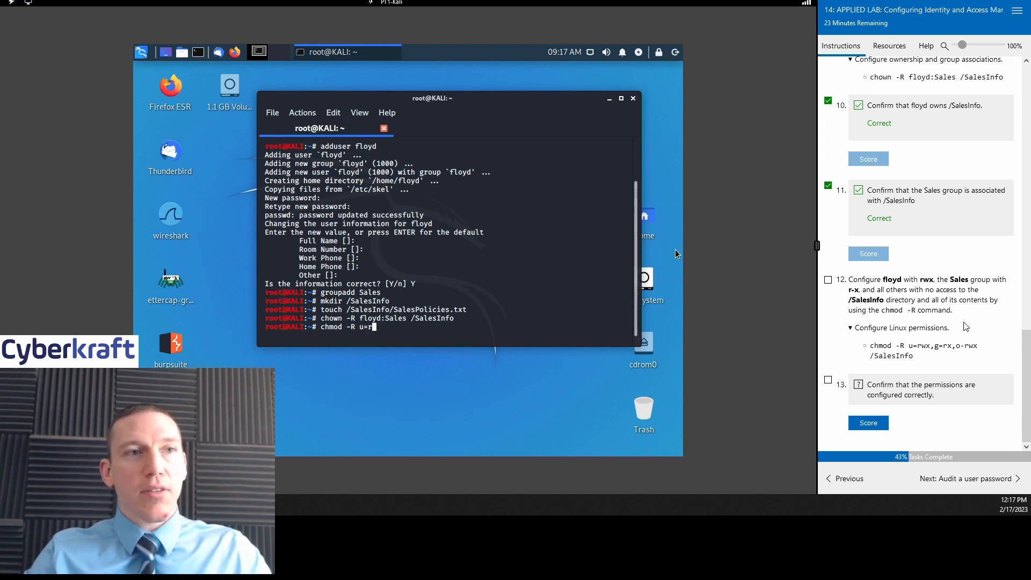
{"action": "type", "text": "wx"}
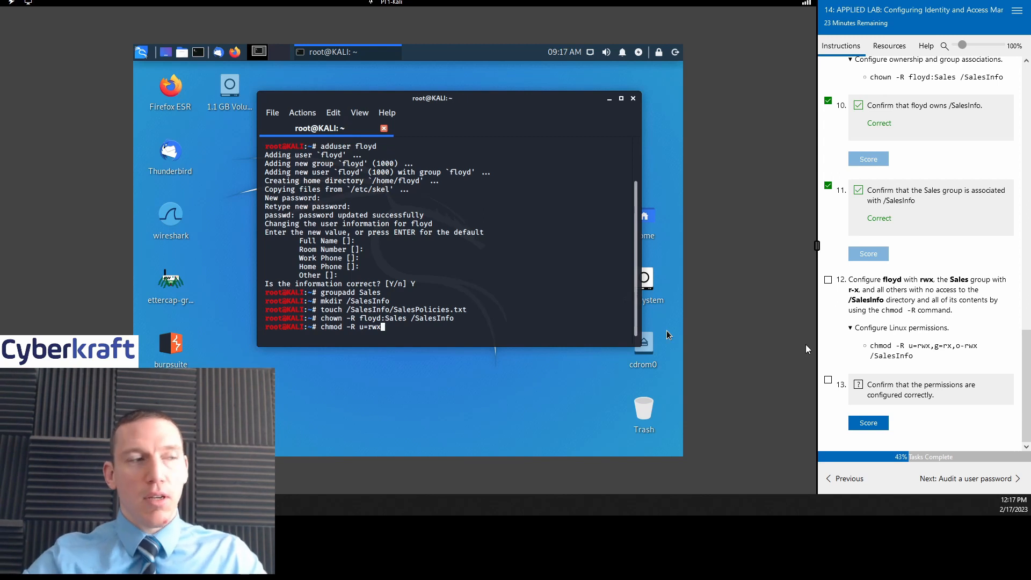
{"action": "type", "text": ","}
{"action": "key", "text": "BackSpace"}
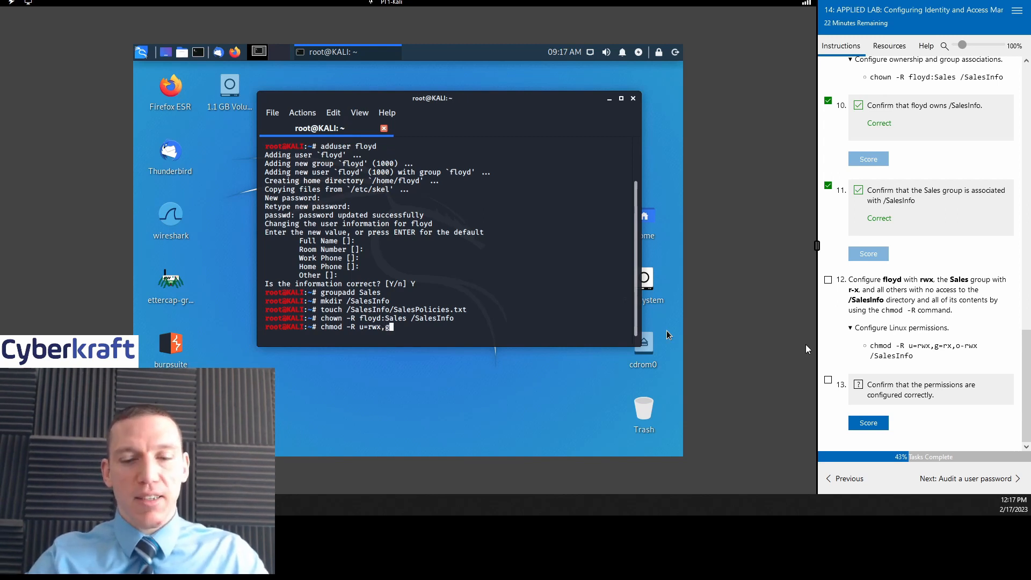
{"action": "type", "text": "g=rx"}
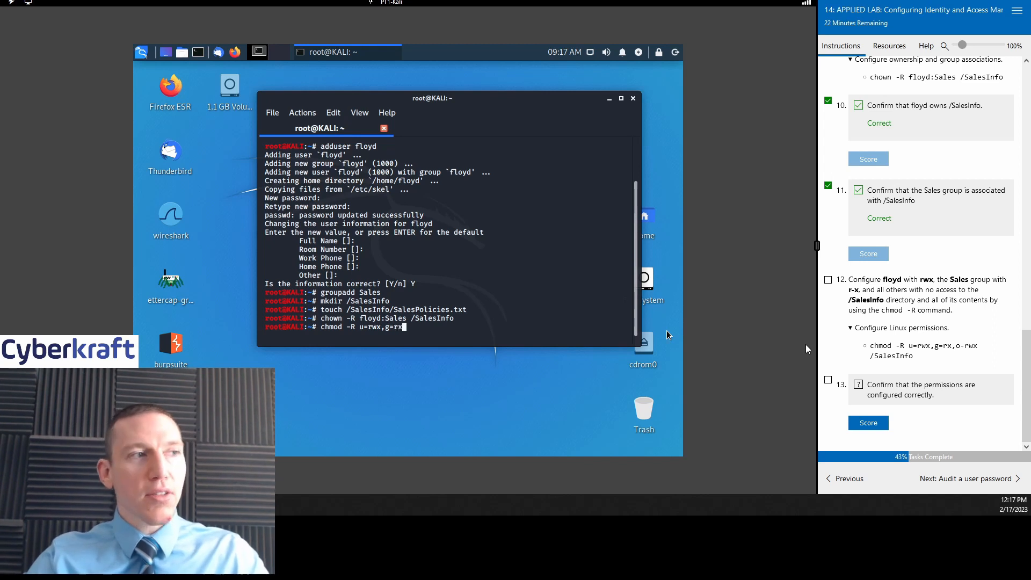
{"action": "type", "text": ","}
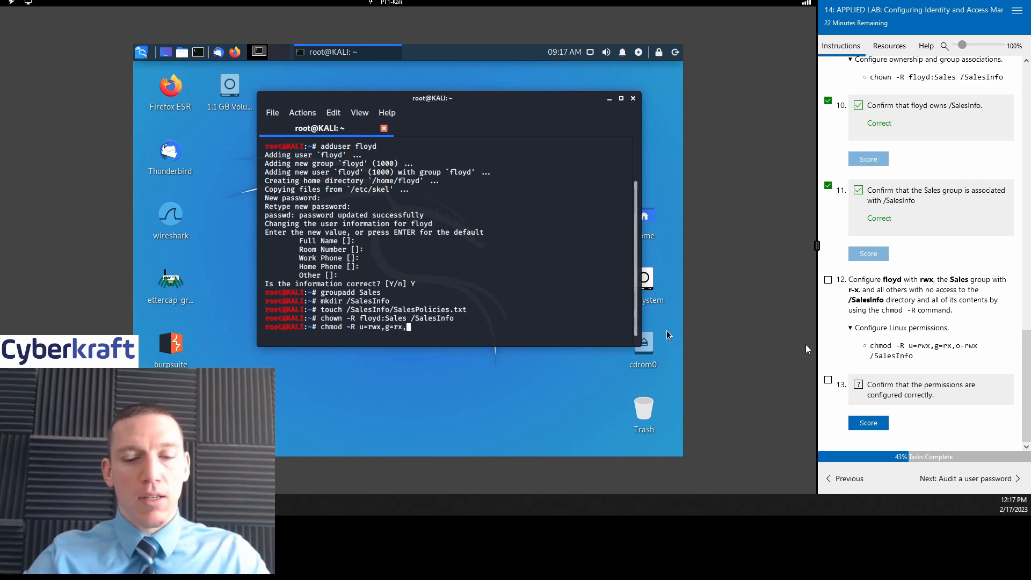
{"action": "type", "text": "o-"}
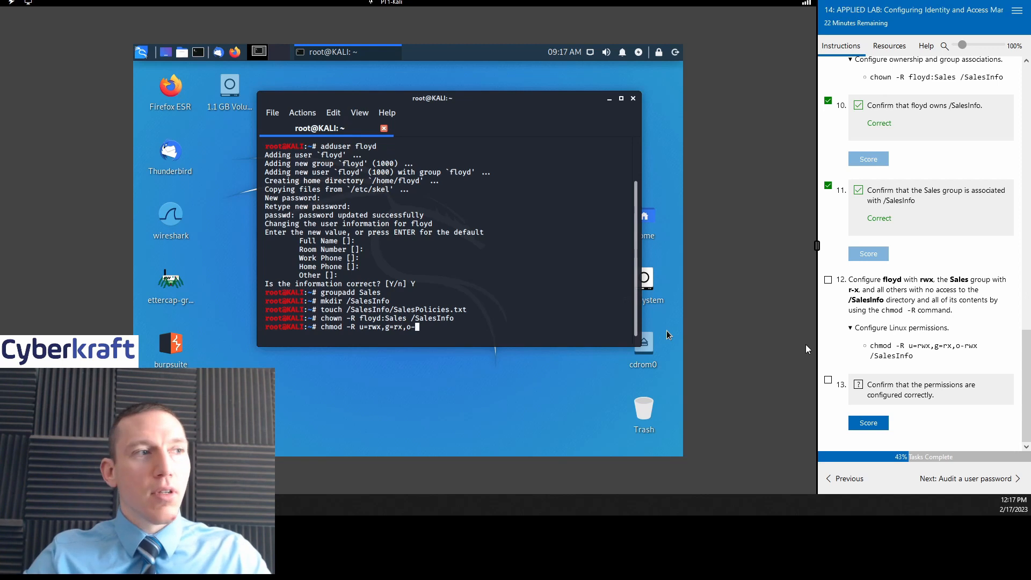
{"action": "type", "text": "rwx"}
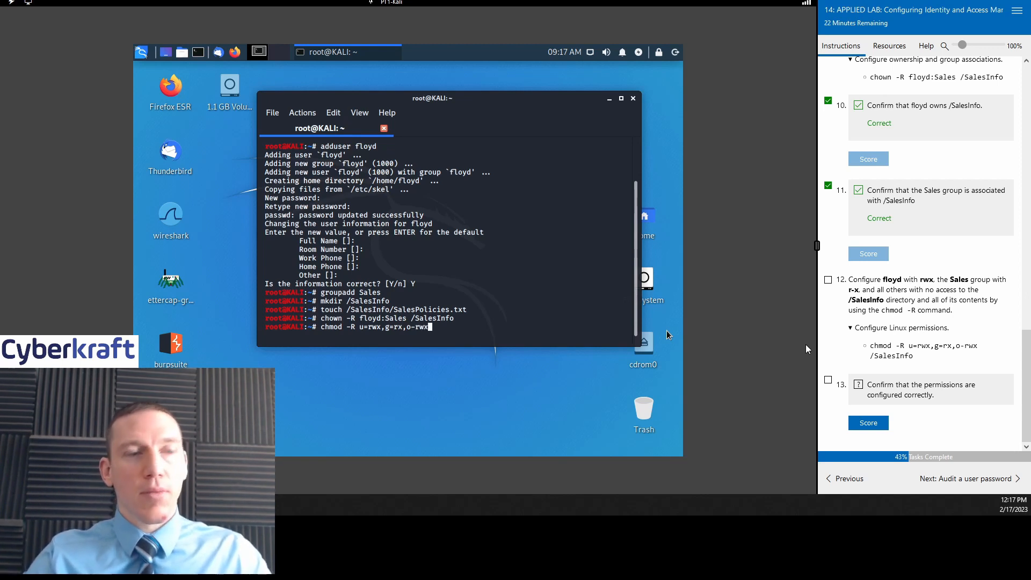
{"action": "type", "text": "/Sales"}
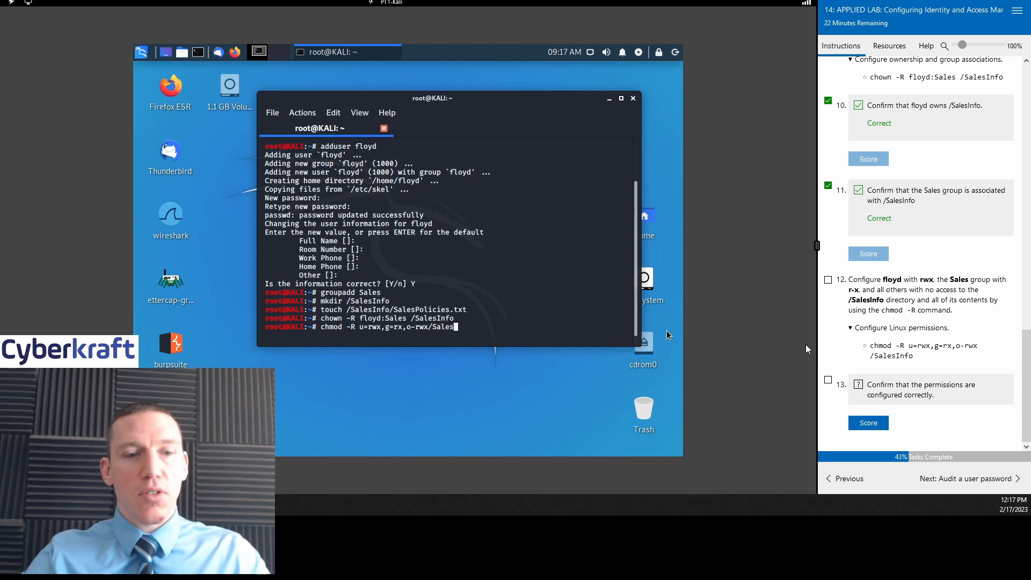
{"action": "type", "text": "Info"}
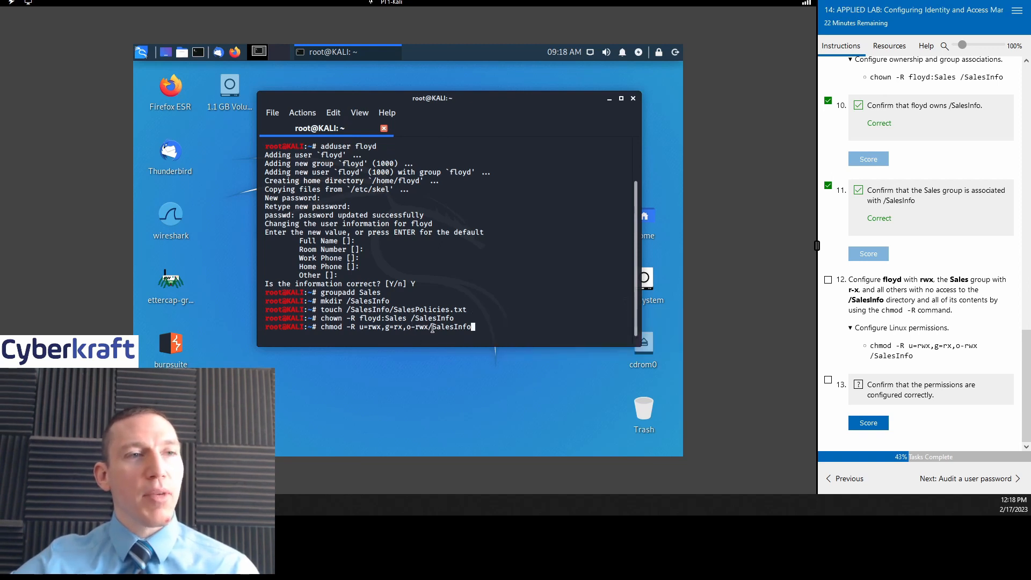
Step: Run chmod -R u=rwx,g=rx,o-rwx /SalesInfo, fixing the missing space before the path
{"action": "left_click_drag", "start_coordinate": [961, 346], "coordinate": [968, 346]}
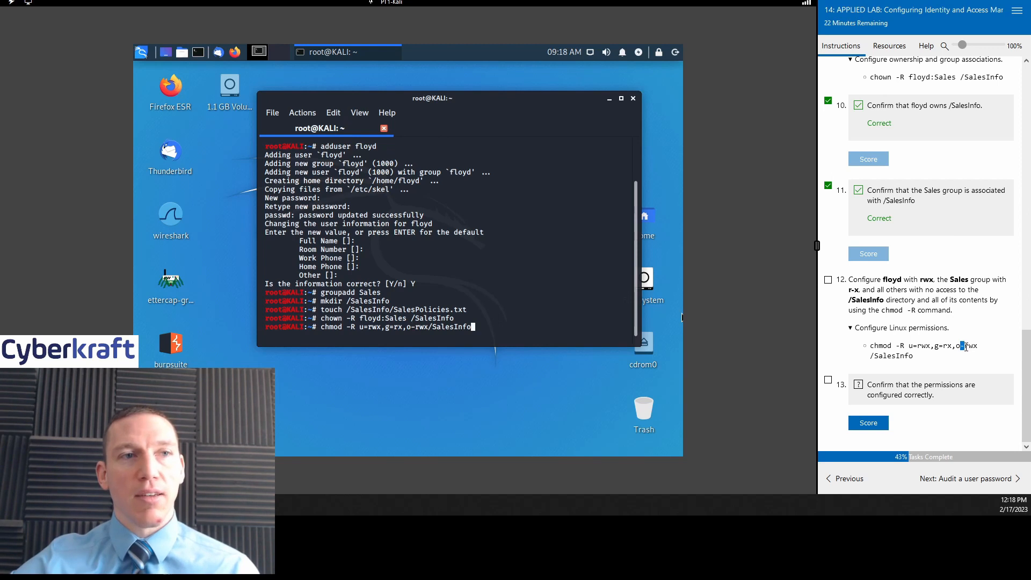
{"action": "left_click", "coordinate": [969, 346]}
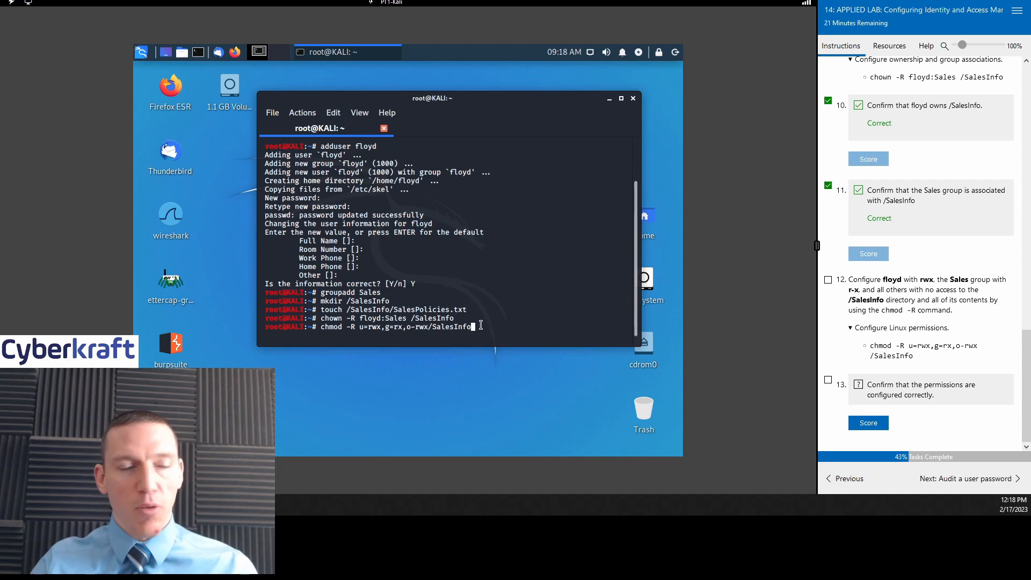
{"action": "key", "text": "Return"}
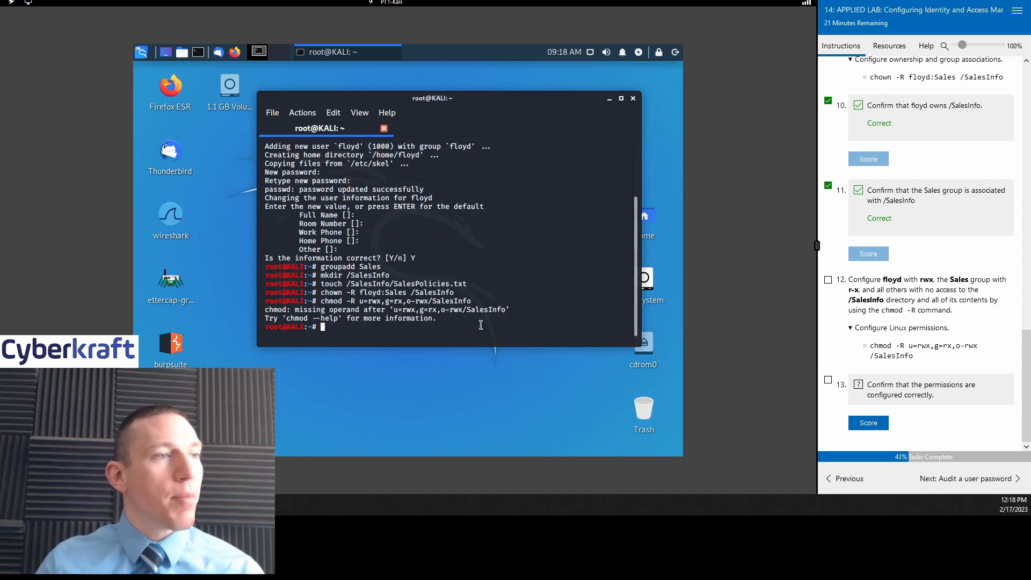
{"action": "key", "text": "Up"}
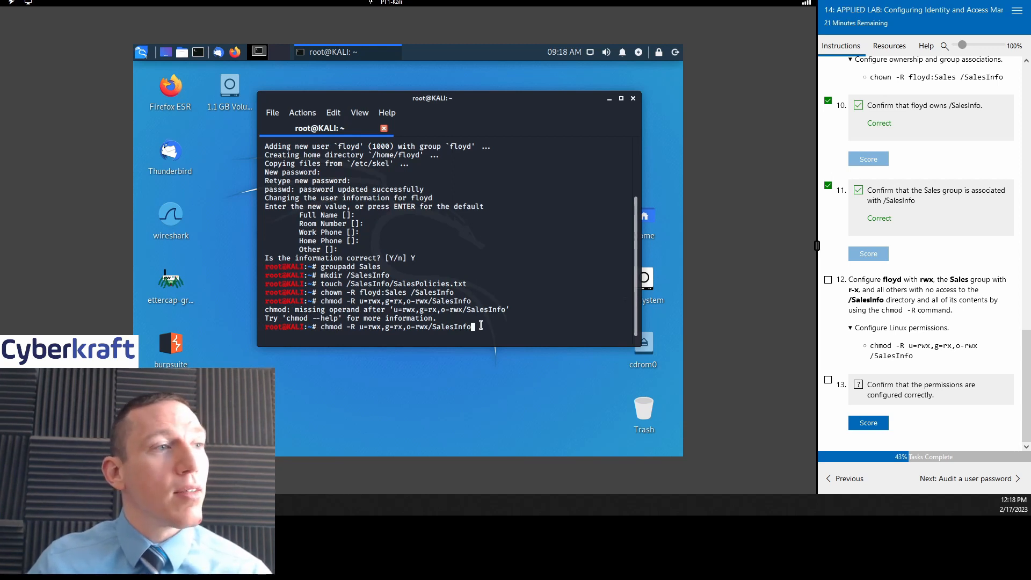
{"action": "key", "text": "Left"}
{"action": "key", "text": "Left"}
{"action": "key", "text": "Left"}
{"action": "key", "text": "Left"}
{"action": "key", "text": "Left"}
{"action": "key", "text": "Left"}
{"action": "key", "text": "Left"}
{"action": "key", "text": "Left"}
{"action": "key", "text": "Left"}
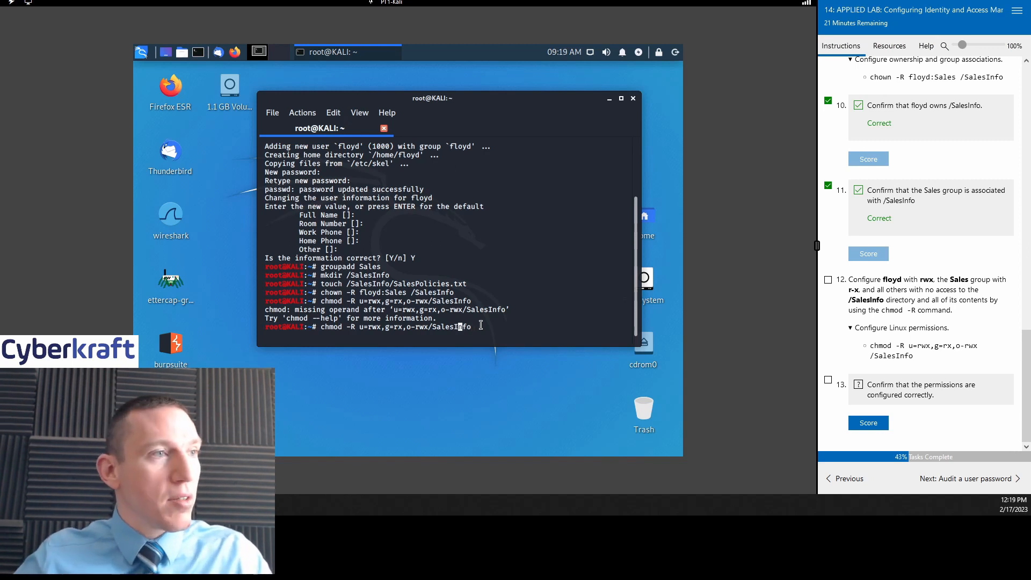
{"action": "key", "text": "Left"}
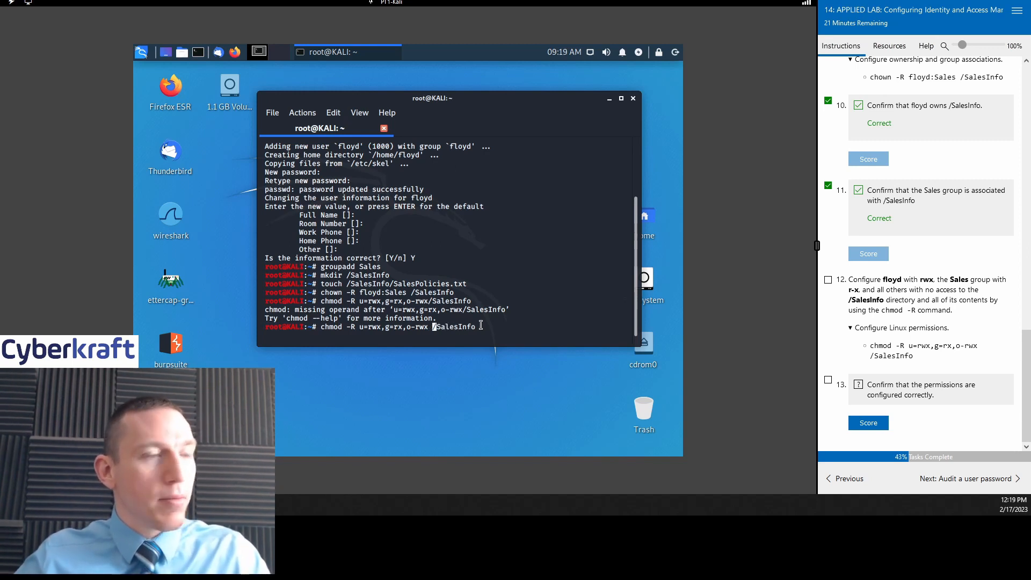
{"action": "key", "text": "Return"}
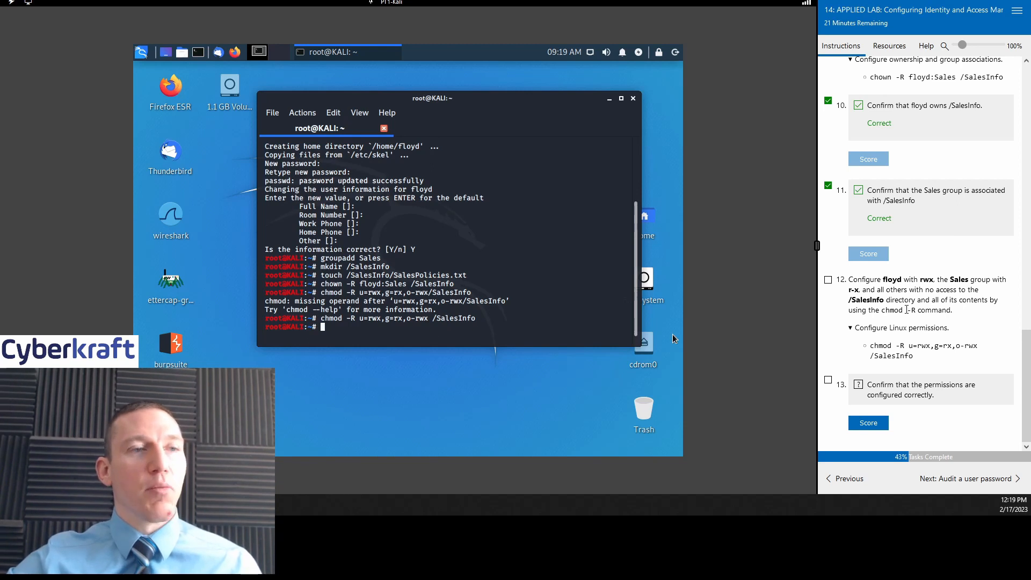
Step: Tick task 12 and score the /SalesInfo permissions check in task 13 as Correct
{"action": "left_click", "coordinate": [828, 279]}
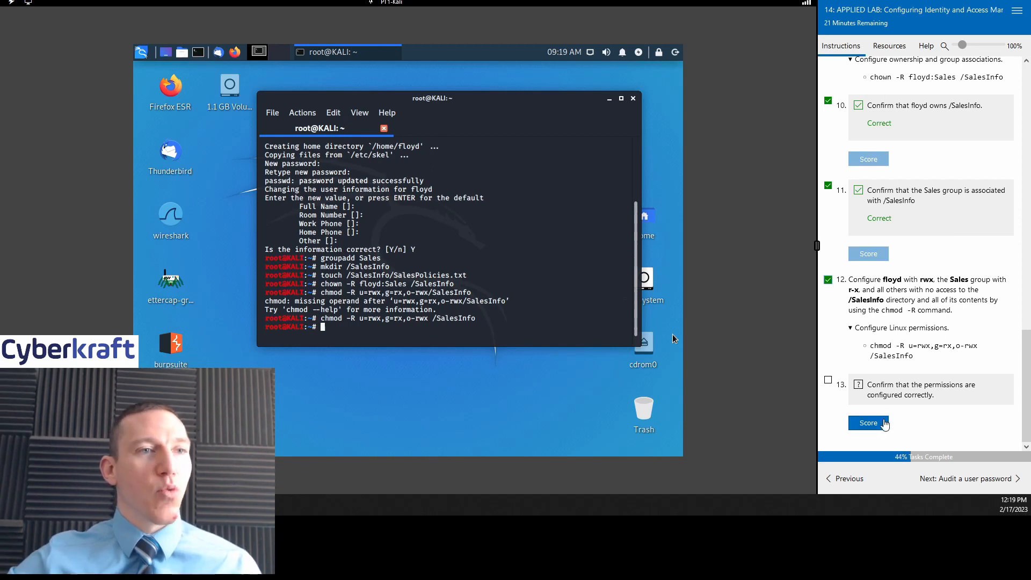
{"action": "left_click", "coordinate": [868, 422]}
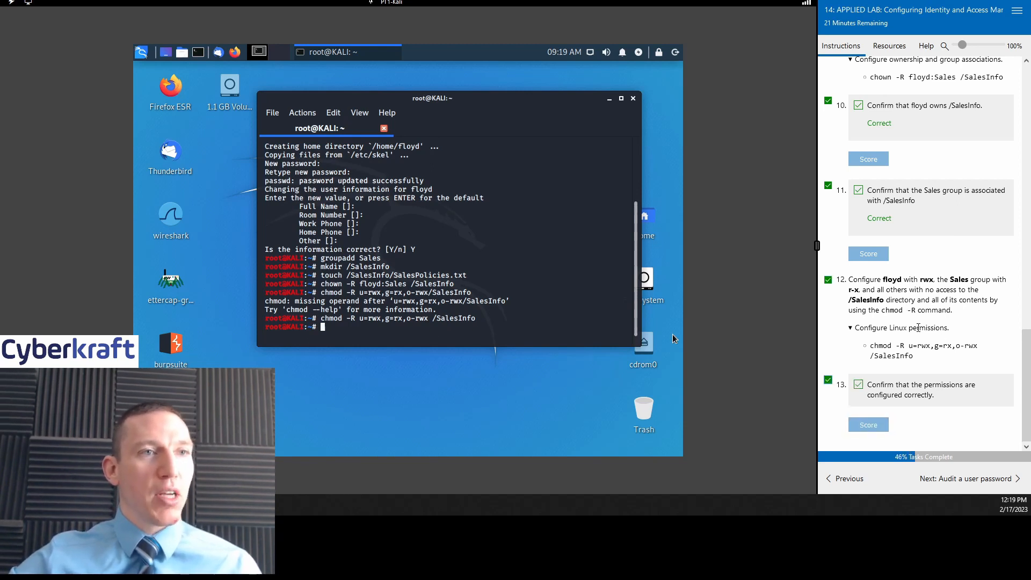
{"action": "scroll", "coordinate": [932, 354], "scroll_direction": "down", "scroll_amount": 1}
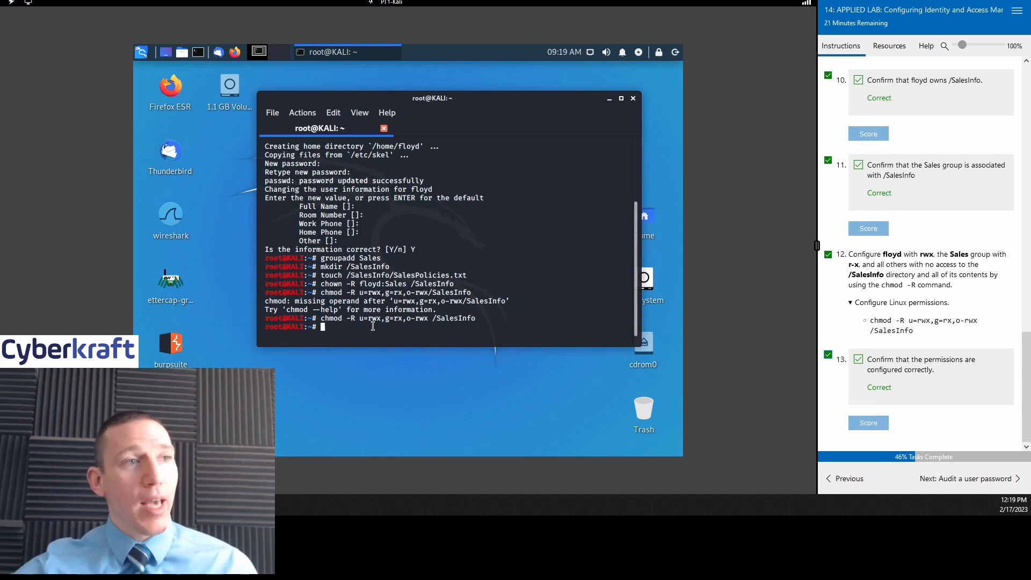
{"action": "scroll", "coordinate": [955, 266], "scroll_direction": "up", "scroll_amount": 10}
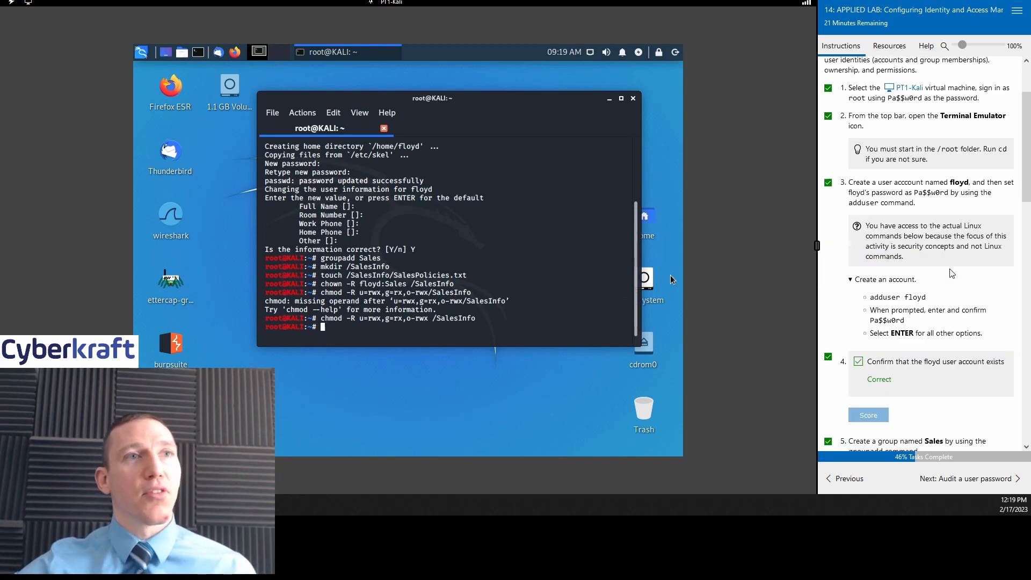
{"action": "scroll", "coordinate": [951, 274], "scroll_direction": "down", "scroll_amount": 1}
{"action": "scroll", "coordinate": [951, 273], "scroll_direction": "down", "scroll_amount": 4}
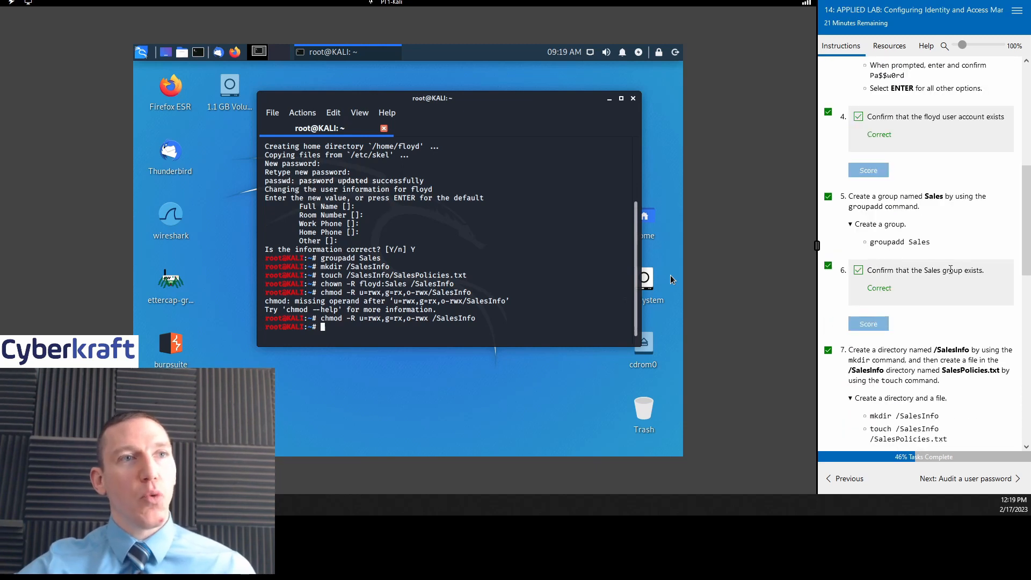
{"action": "scroll", "coordinate": [950, 270], "scroll_direction": "up", "scroll_amount": 1}
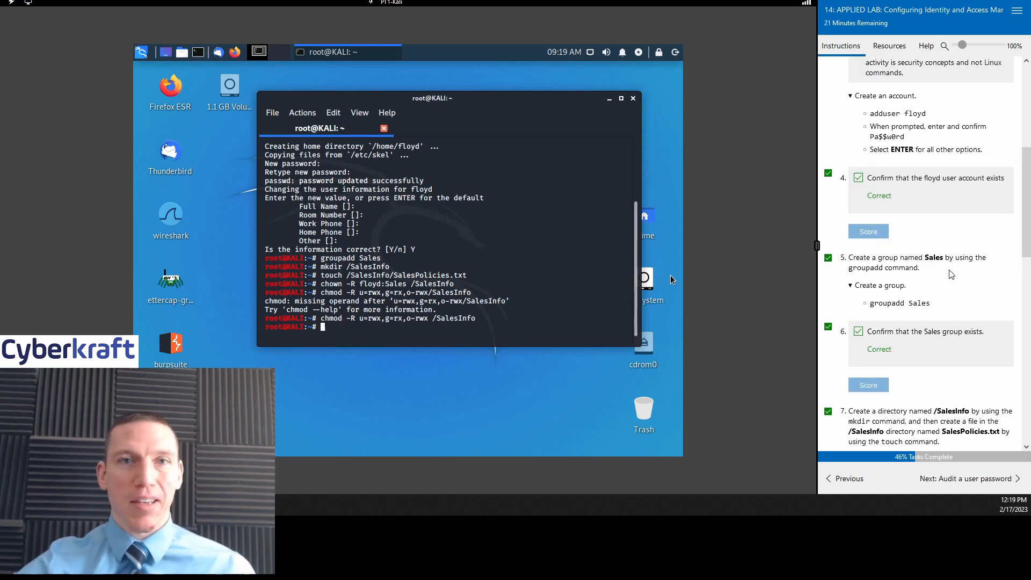
{"action": "scroll", "coordinate": [951, 275], "scroll_direction": "up", "scroll_amount": 2}
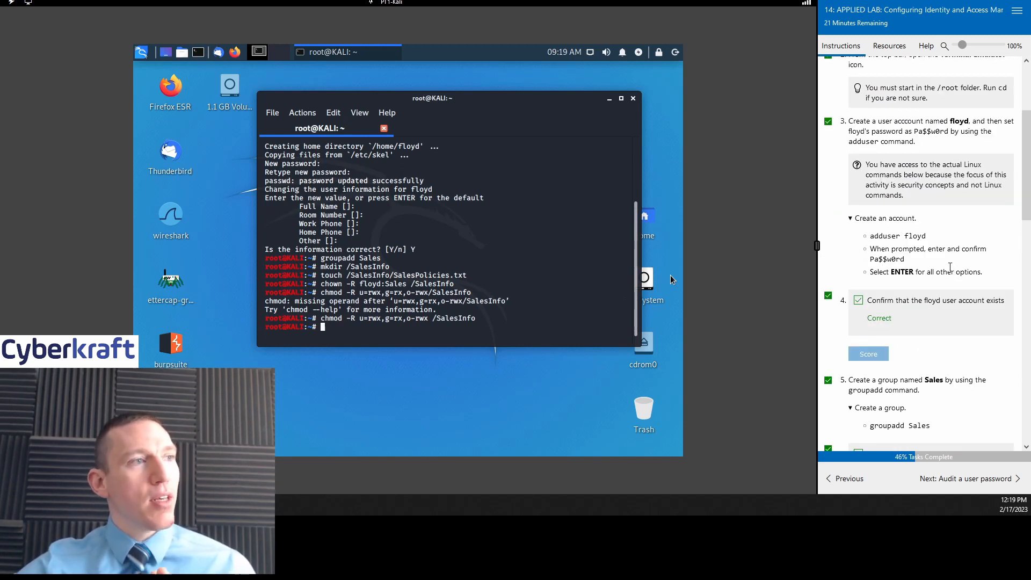
{"action": "scroll", "coordinate": [480, 228], "scroll_direction": "up", "scroll_amount": 3}
{"action": "scroll", "coordinate": [480, 242], "scroll_direction": "down", "scroll_amount": 3}
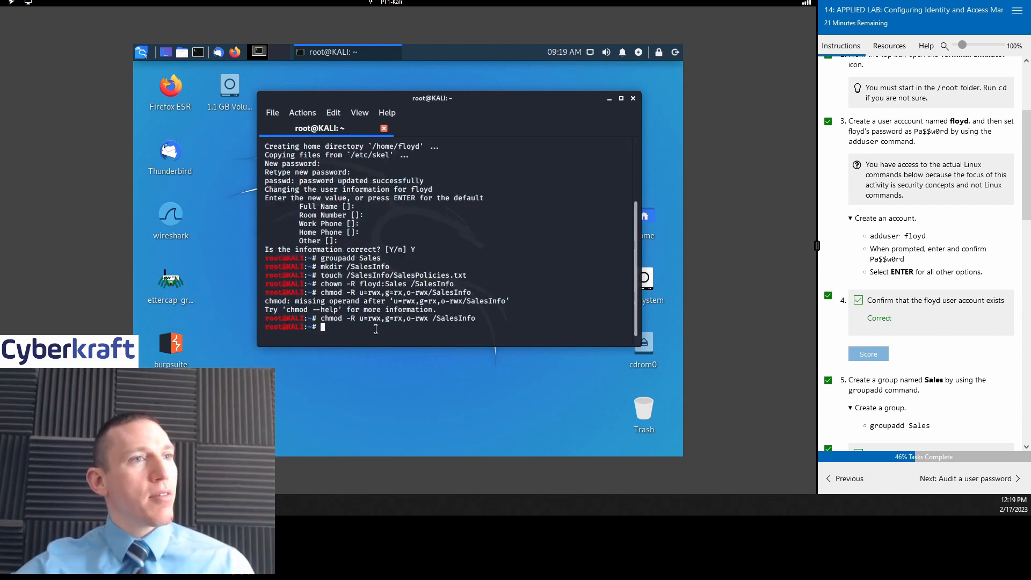
{"action": "scroll", "coordinate": [956, 217], "scroll_direction": "down", "scroll_amount": 10}
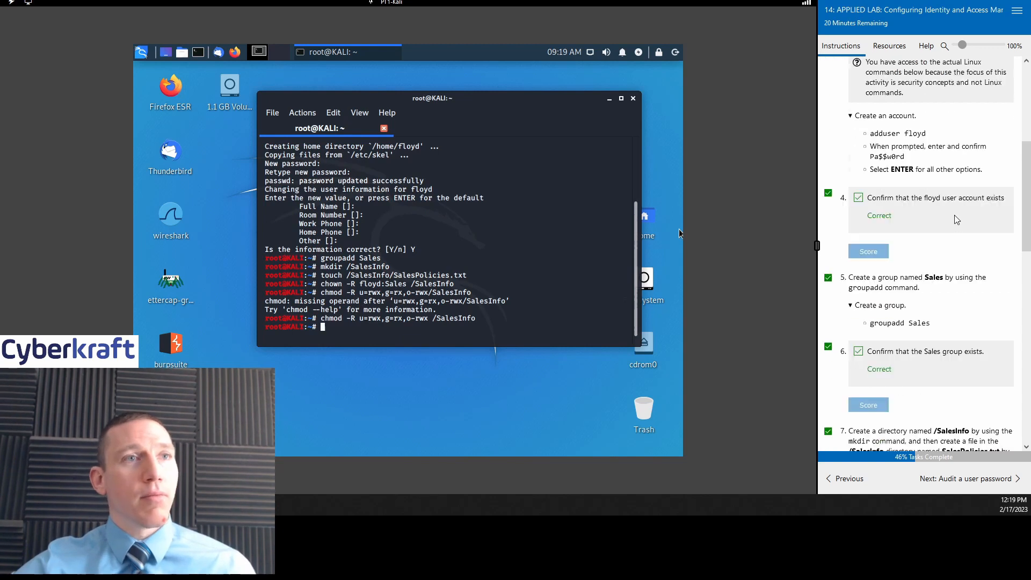
{"action": "scroll", "coordinate": [956, 218], "scroll_direction": "up", "scroll_amount": 8}
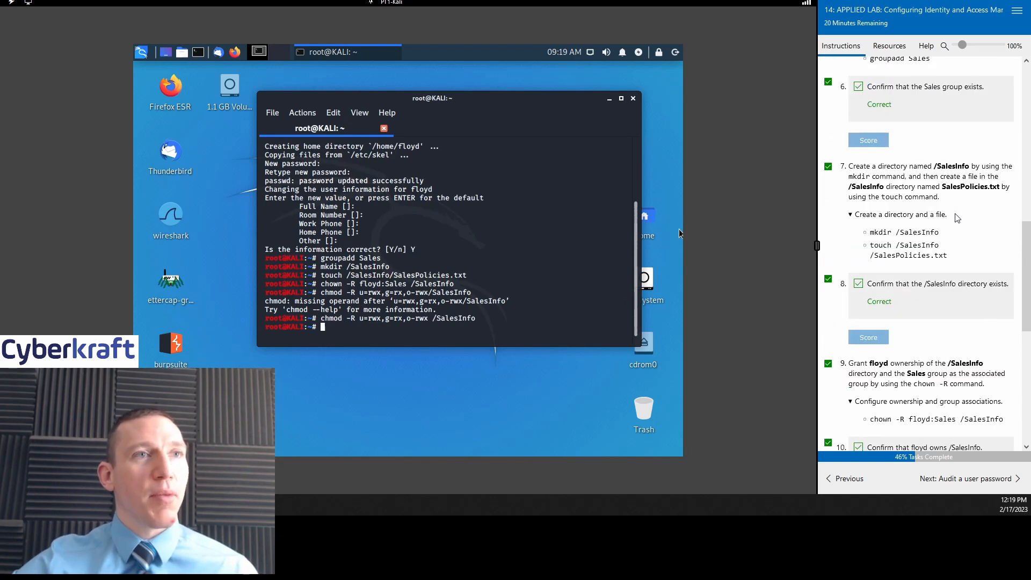
{"action": "scroll", "coordinate": [952, 251], "scroll_direction": "up", "scroll_amount": 1}
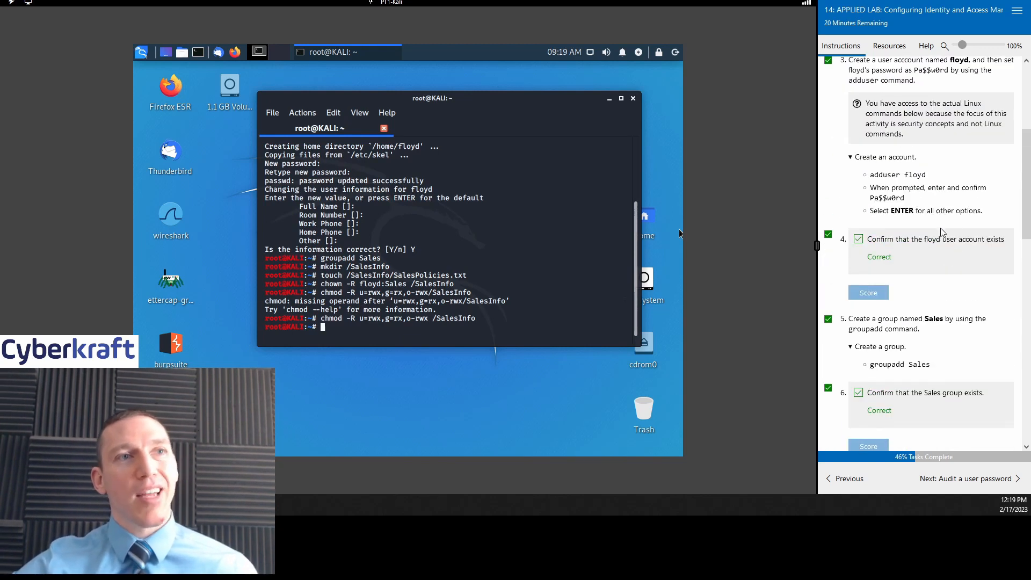
{"action": "scroll", "coordinate": [909, 155], "scroll_direction": "down", "scroll_amount": 3}
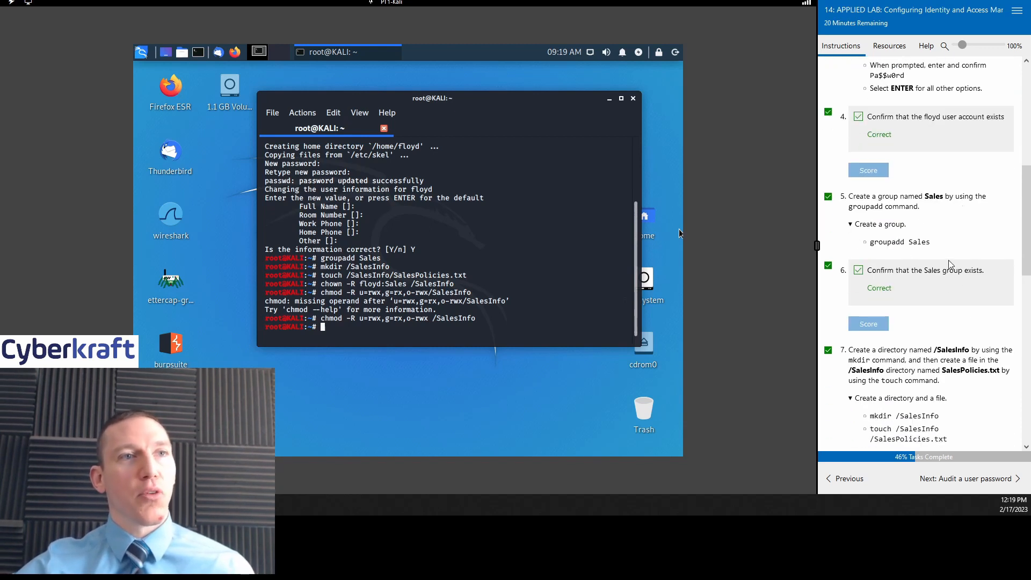
{"action": "scroll", "coordinate": [950, 264], "scroll_direction": "down", "scroll_amount": 6}
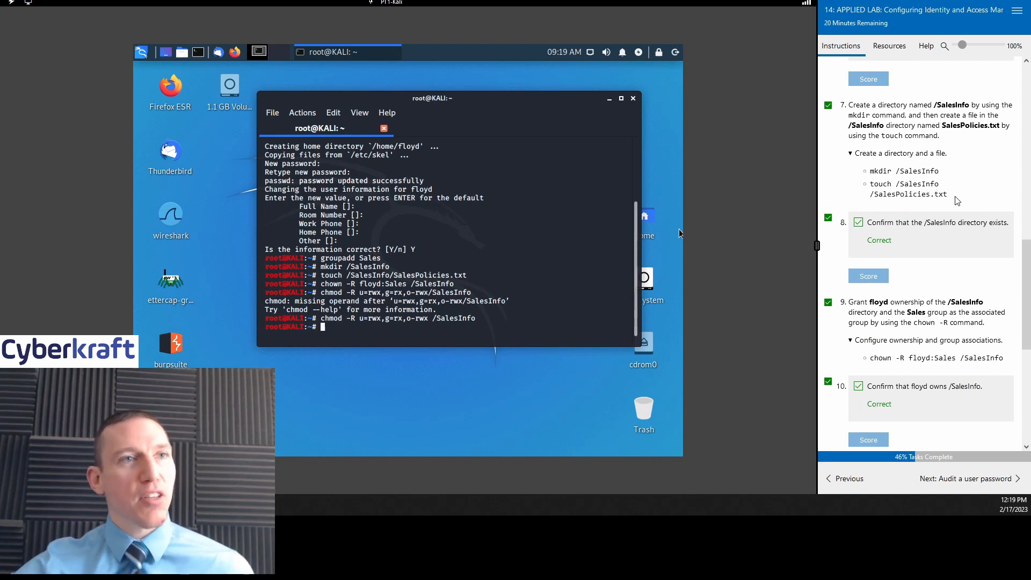
{"action": "double_click", "coordinate": [231, 100]}
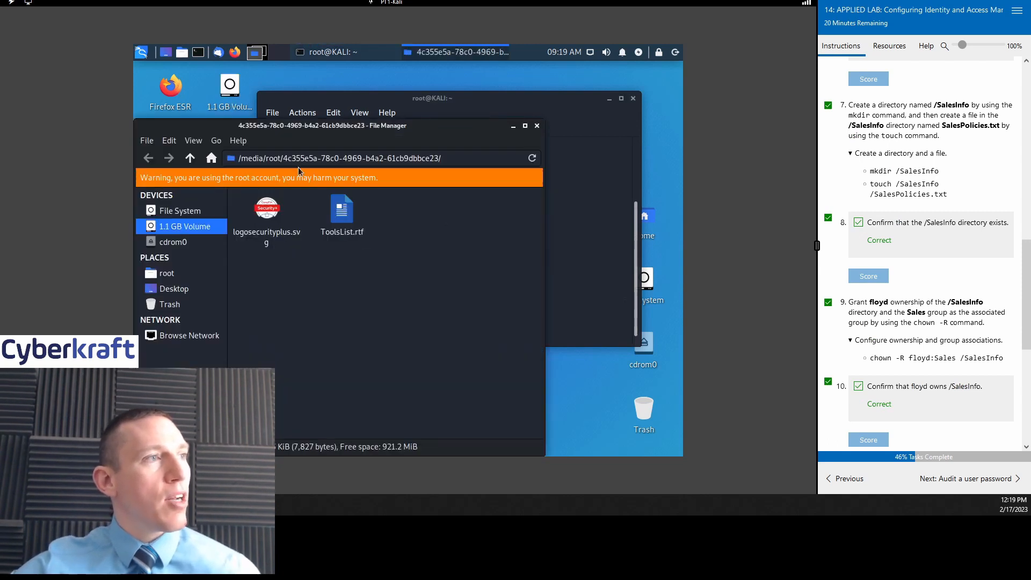
{"action": "left_click_drag", "start_coordinate": [311, 129], "coordinate": [355, 124]}
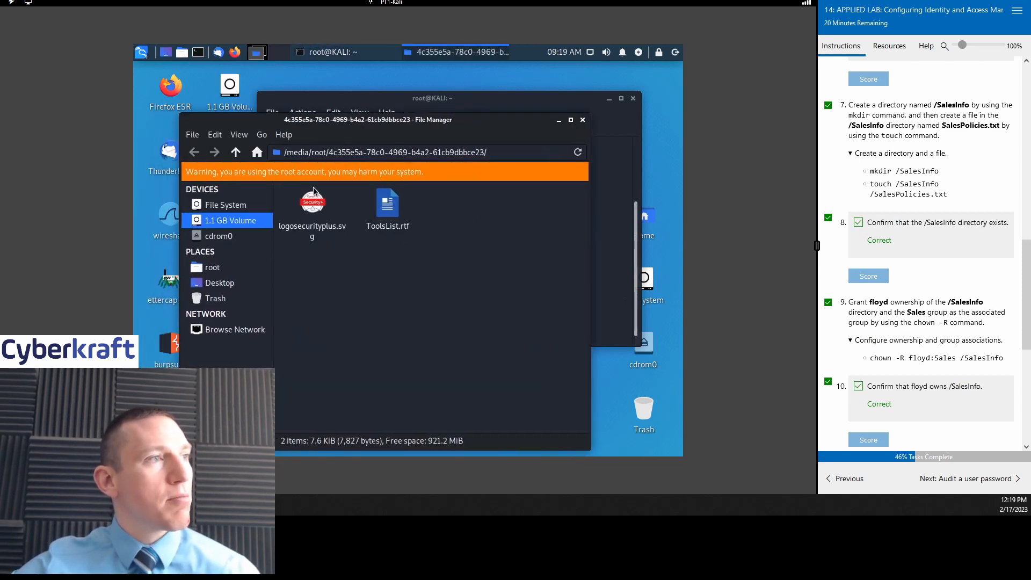
{"action": "left_click", "coordinate": [228, 207]}
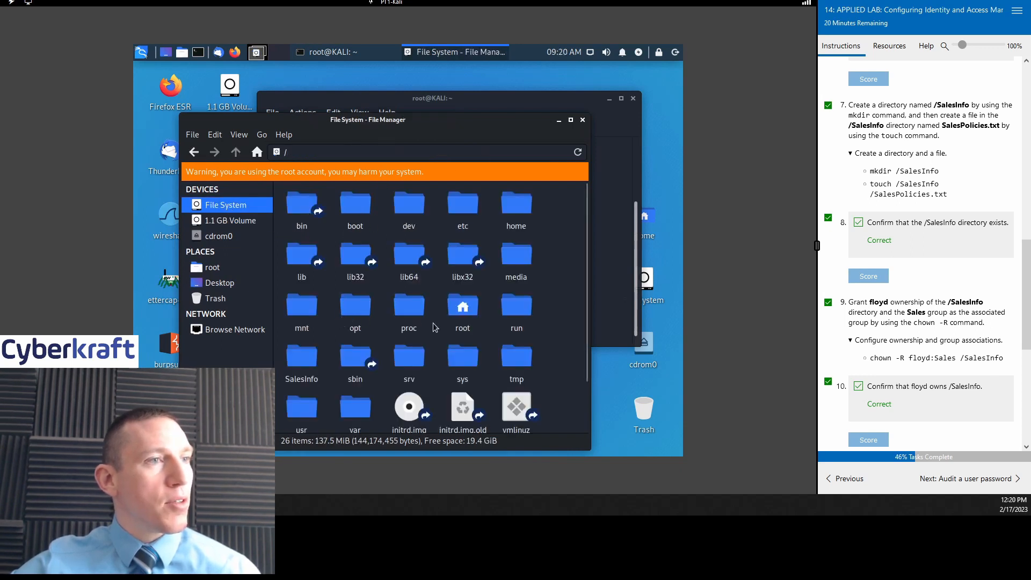
{"action": "scroll", "coordinate": [454, 349], "scroll_direction": "down", "scroll_amount": 2}
{"action": "scroll", "coordinate": [457, 345], "scroll_direction": "up", "scroll_amount": 2}
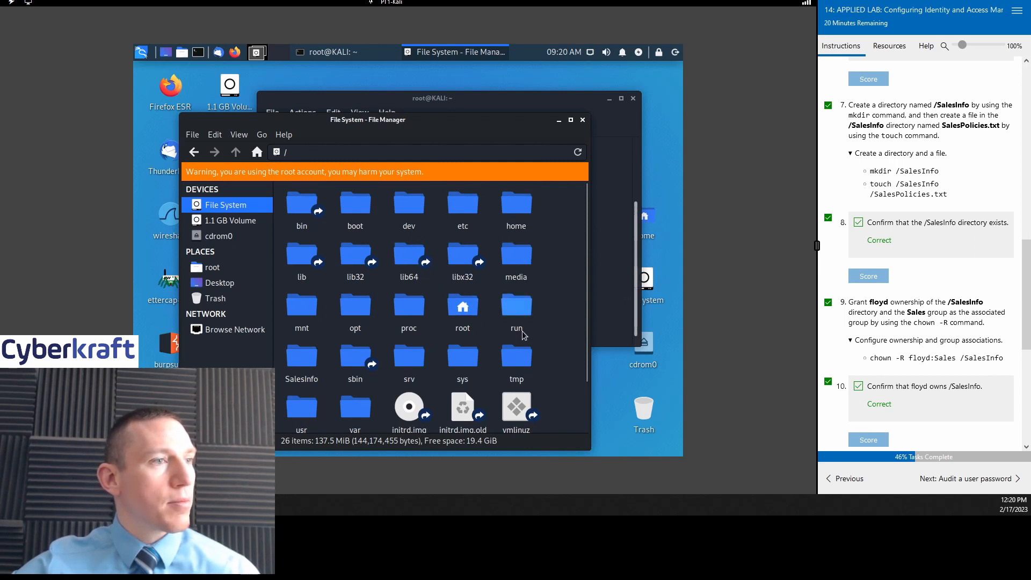
{"action": "scroll", "coordinate": [536, 322], "scroll_direction": "down", "scroll_amount": 2}
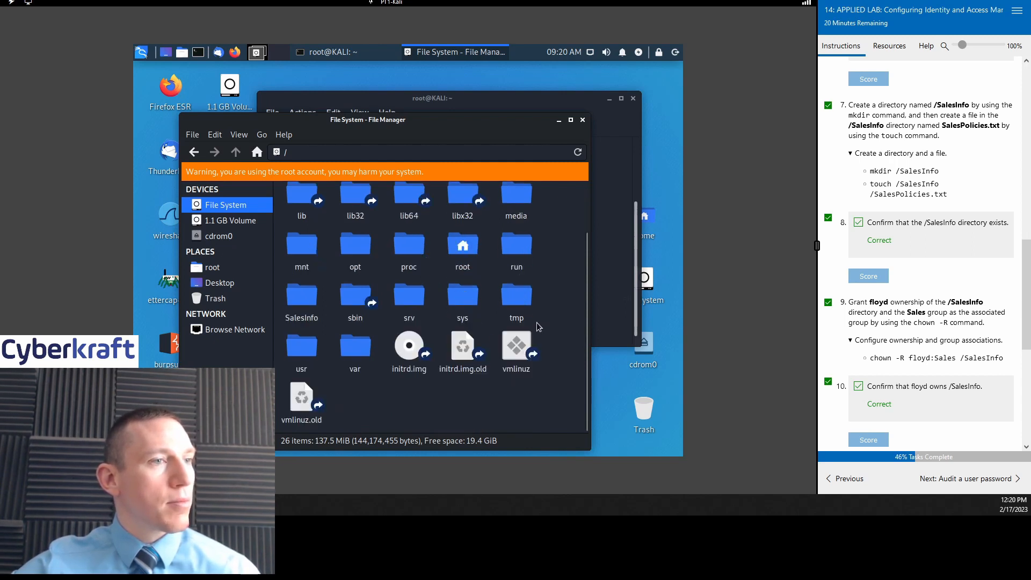
{"action": "left_click", "coordinate": [582, 121]}
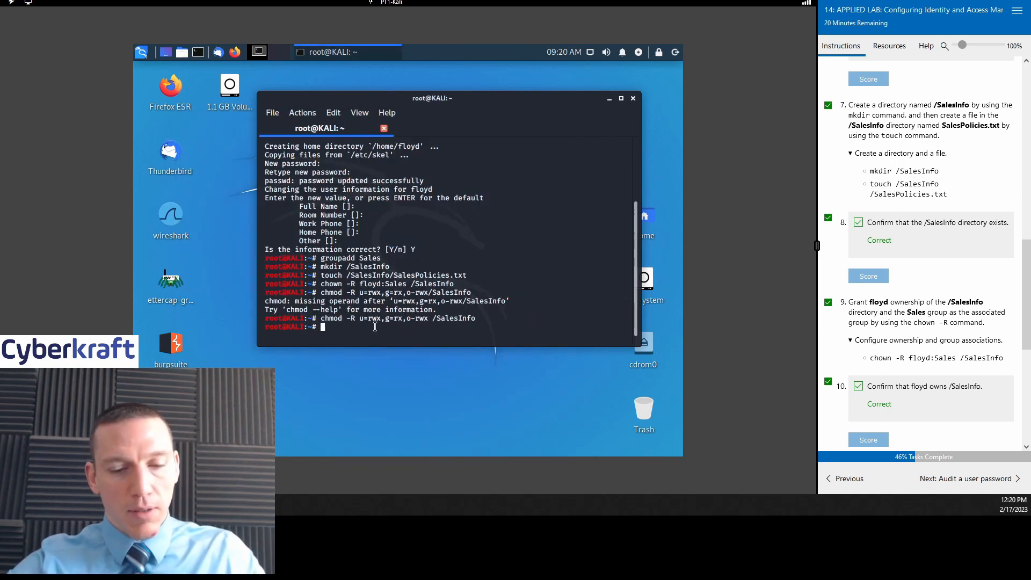
Step: Run pwd, cd /SalesInfo and cat SalesPolicies.txt, showing the file is empty
{"action": "type", "text": "pwd"}
{"action": "key", "text": "Return"}
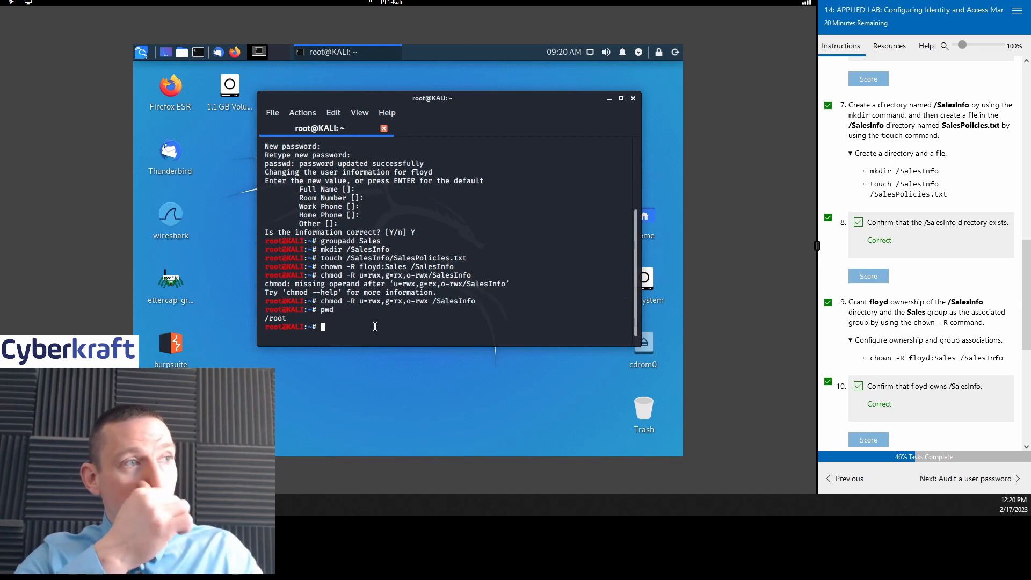
{"action": "type", "text": "cd "}
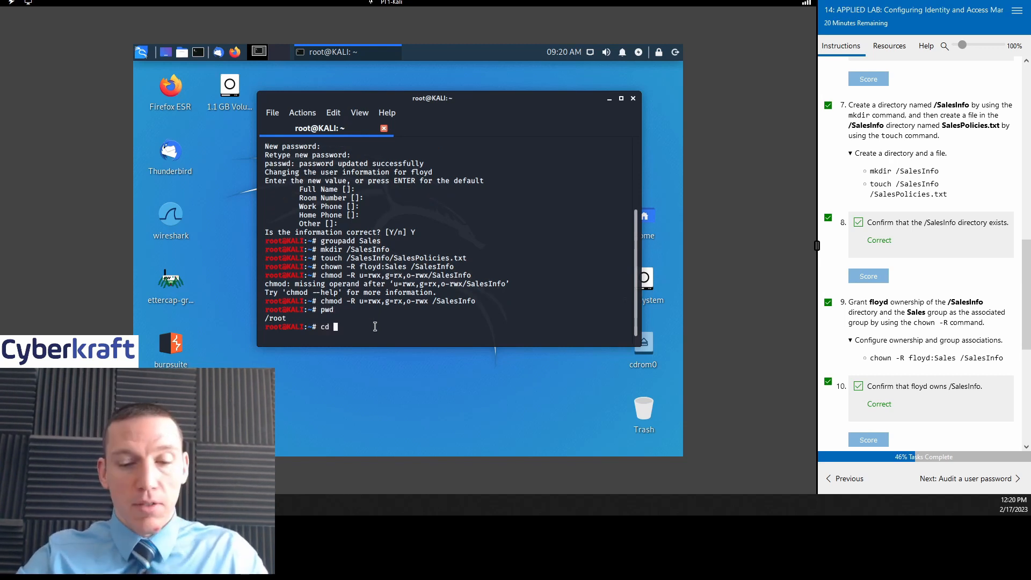
{"action": "type", "text": "/Sales"}
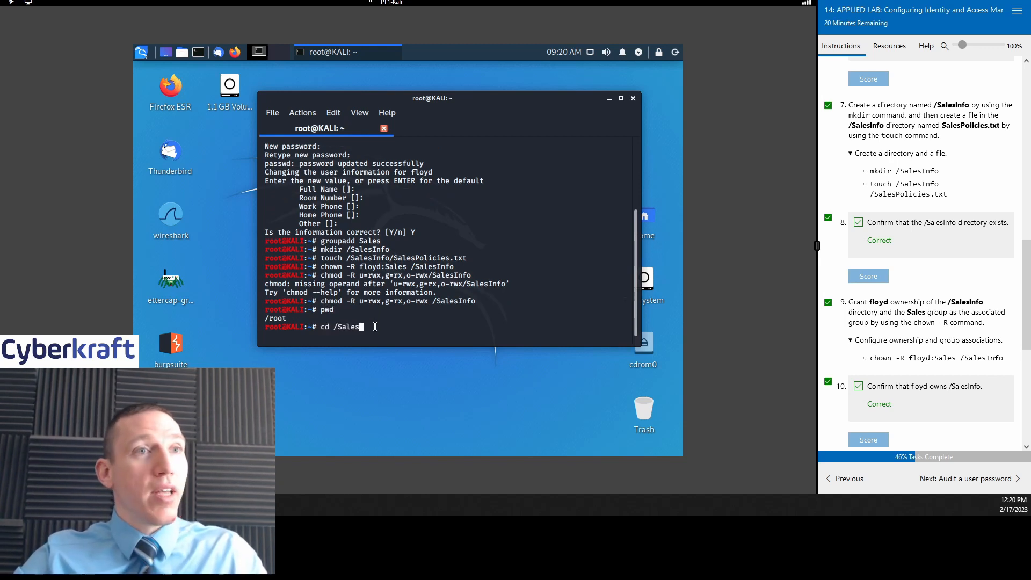
{"action": "type", "text": "Info"}
{"action": "key", "text": "Return"}
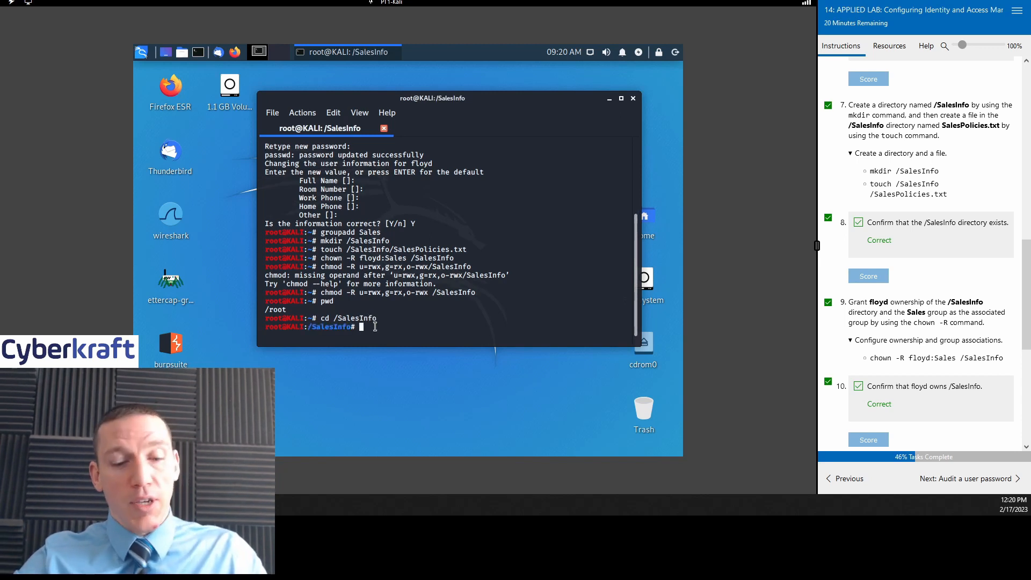
{"action": "type", "text": "cat "}
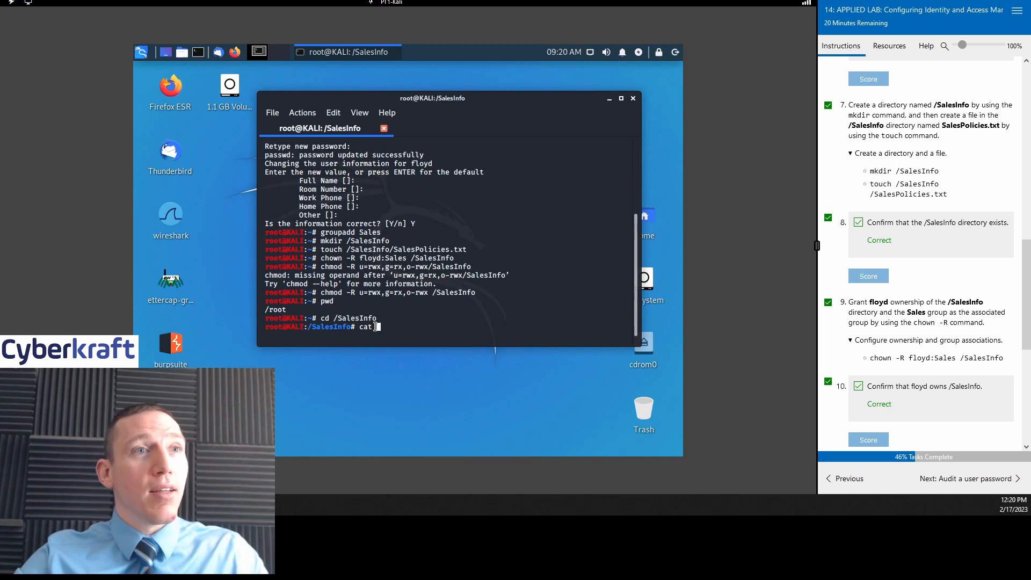
{"action": "type", "text": "Sale"}
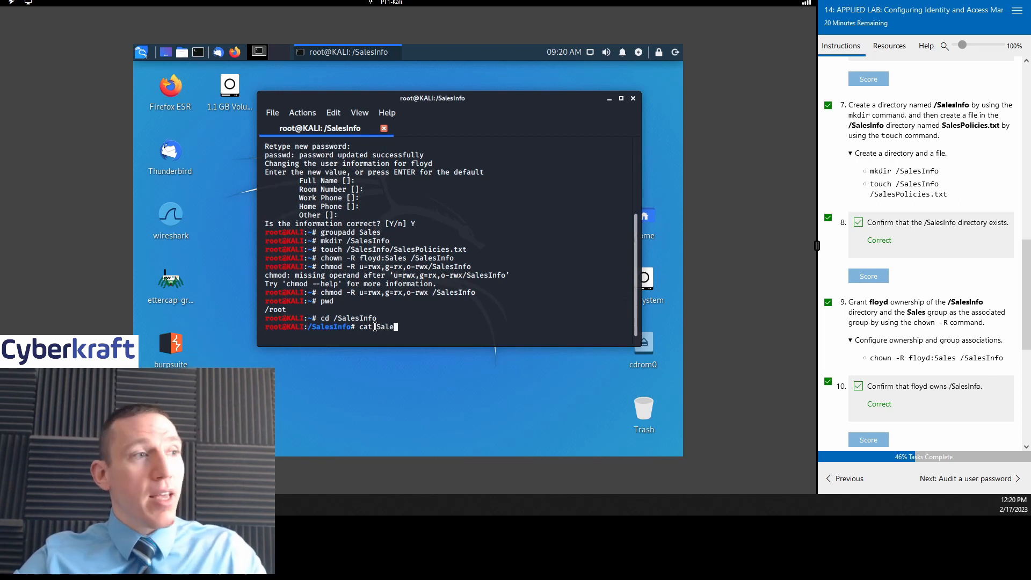
{"action": "type", "text": "sPolic"}
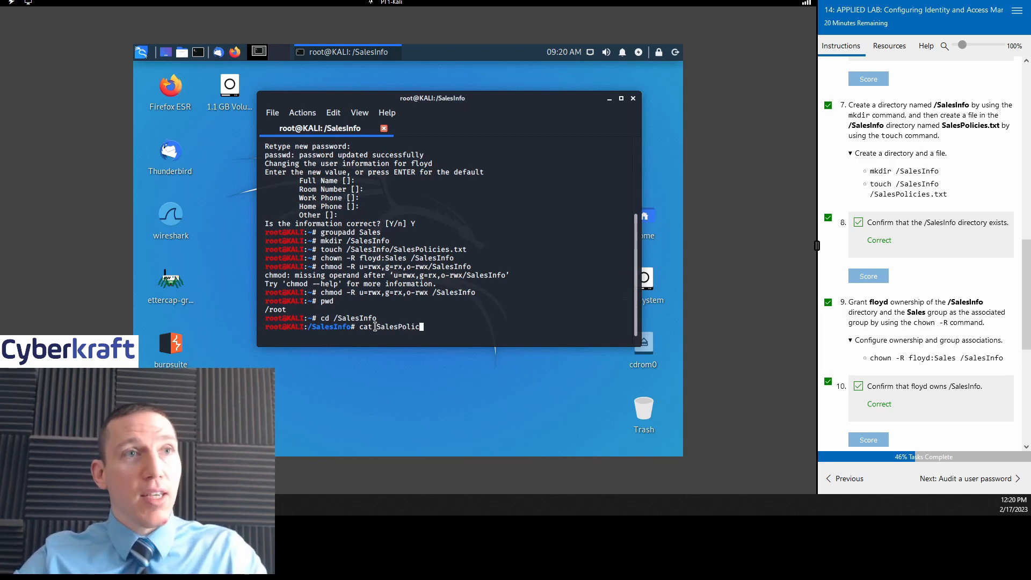
{"action": "type", "text": "ies."}
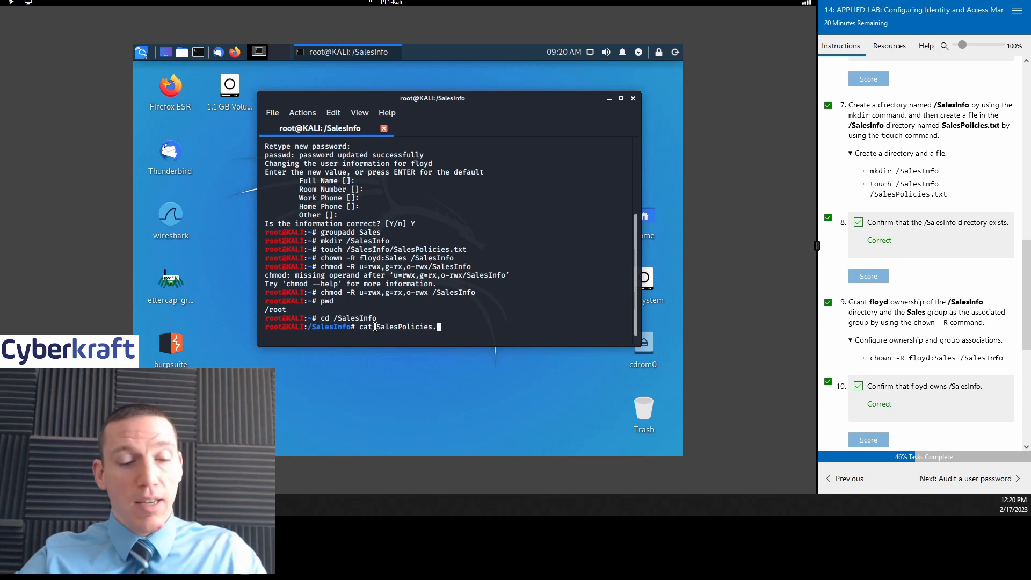
{"action": "type", "text": "txtx"}
{"action": "key", "text": "Return"}
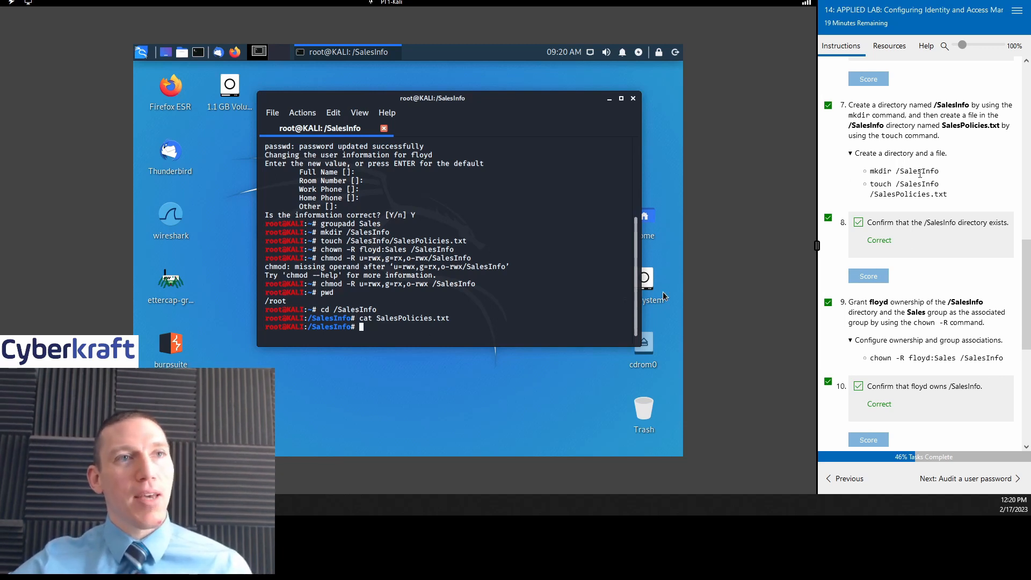
Step: Advance to the Audit a user password task and tick its step 1
{"action": "scroll", "coordinate": [953, 204], "scroll_direction": "down", "scroll_amount": 2}
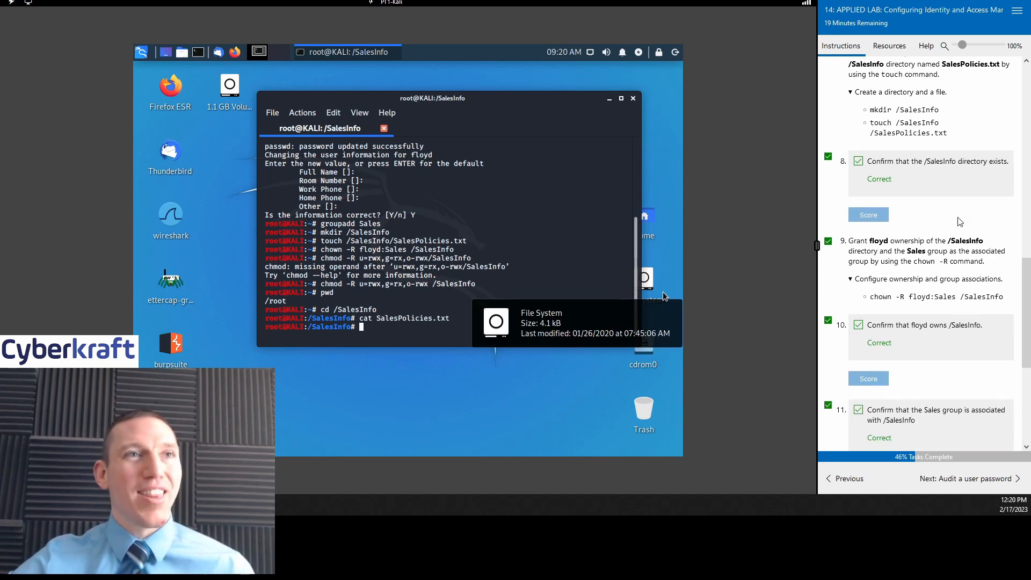
{"action": "scroll", "coordinate": [955, 222], "scroll_direction": "down", "scroll_amount": 2}
{"action": "scroll", "coordinate": [955, 225], "scroll_direction": "up", "scroll_amount": 4}
{"action": "scroll", "coordinate": [950, 230], "scroll_direction": "down", "scroll_amount": 5}
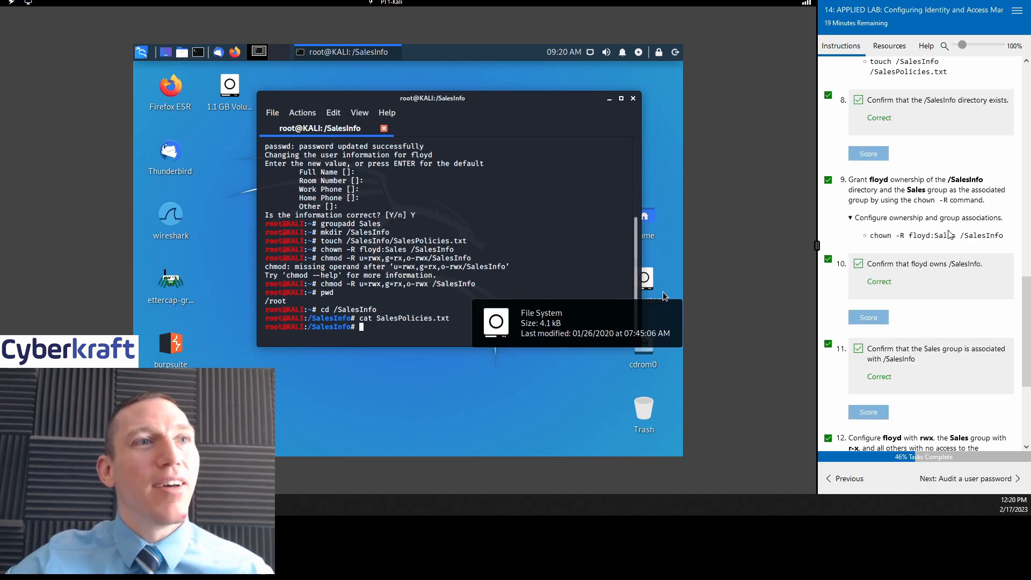
{"action": "scroll", "coordinate": [937, 231], "scroll_direction": "down", "scroll_amount": 2}
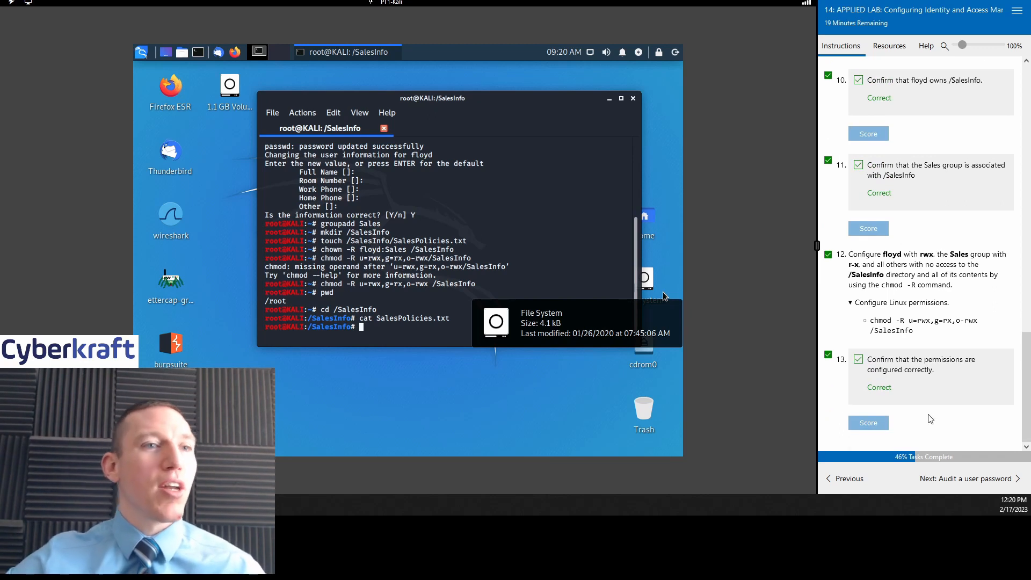
{"action": "left_click", "coordinate": [935, 477]}
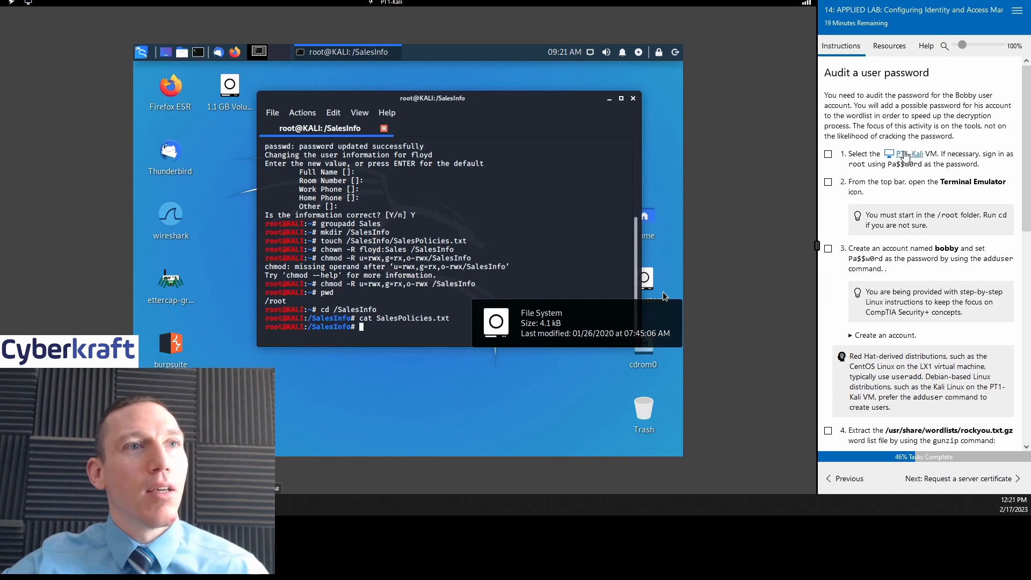
{"action": "left_click", "coordinate": [833, 155]}
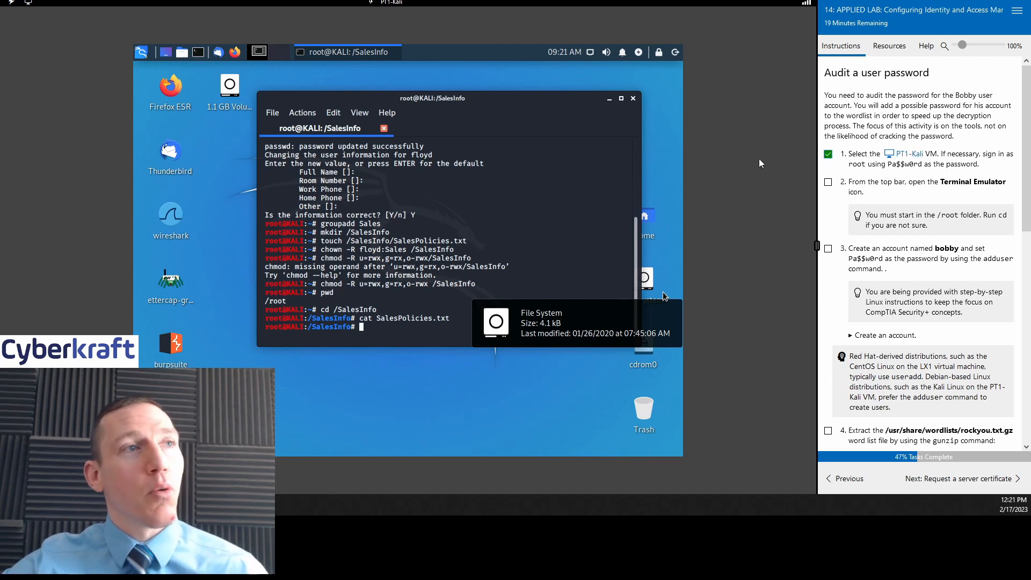
Step: Open a new terminal, minimise the SalesInfo terminal, and tick step 2
{"action": "left_click", "coordinate": [197, 52]}
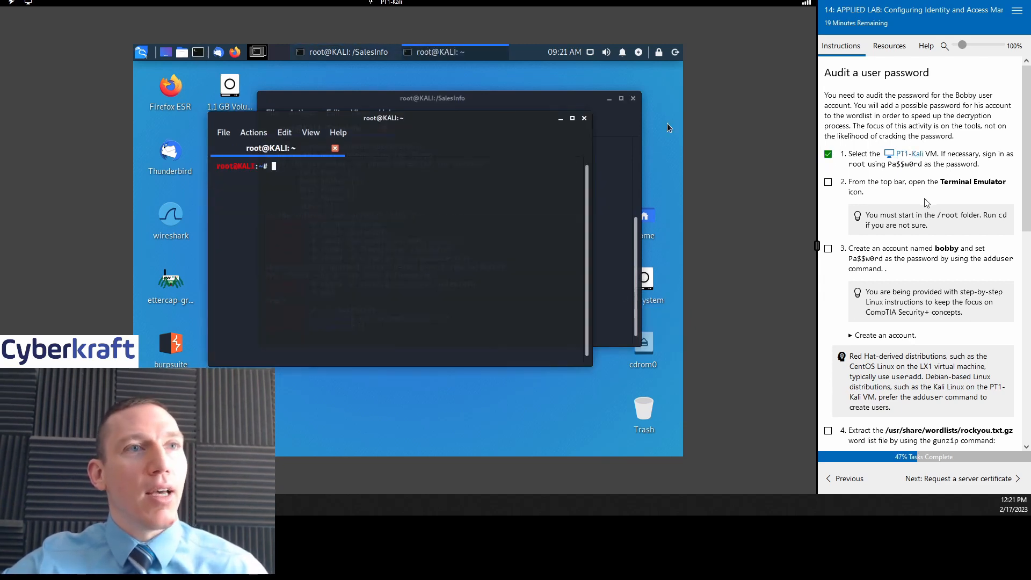
{"action": "left_click", "coordinate": [609, 99]}
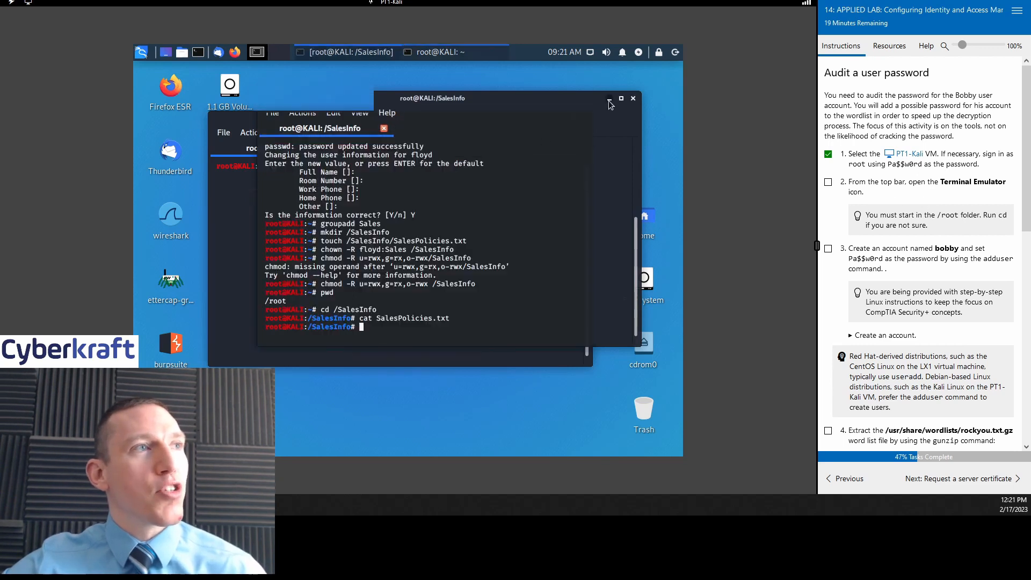
{"action": "left_click_drag", "start_coordinate": [450, 117], "coordinate": [500, 99]}
{"action": "scroll", "coordinate": [923, 202], "scroll_direction": "down", "scroll_amount": 3}
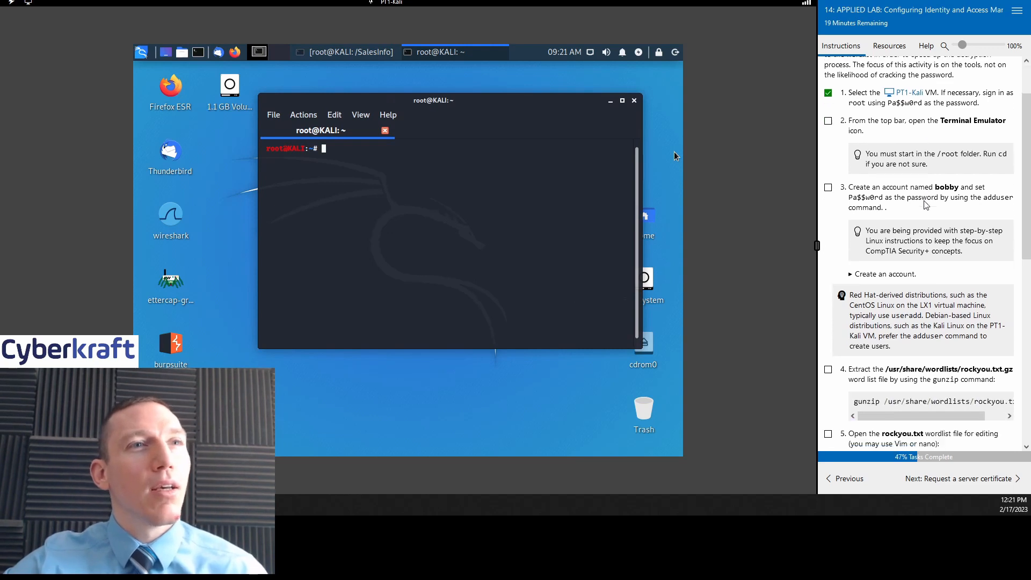
{"action": "left_click", "coordinate": [828, 121]}
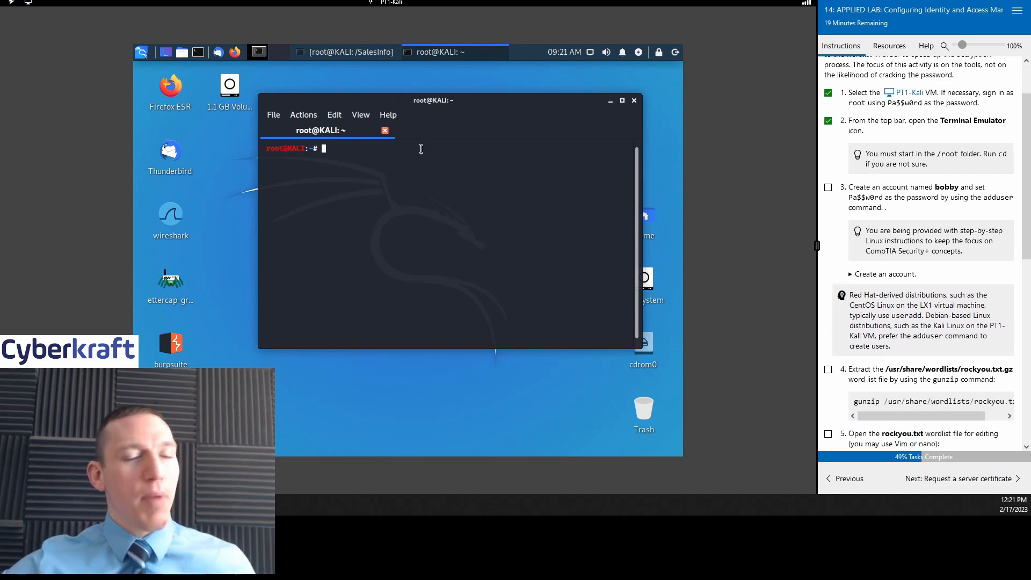
Step: Run pwd, cd /, pwd, cd /root and pwd to confirm the working folder is /root
{"action": "type", "text": "pwd"}
{"action": "key", "text": "Return"}
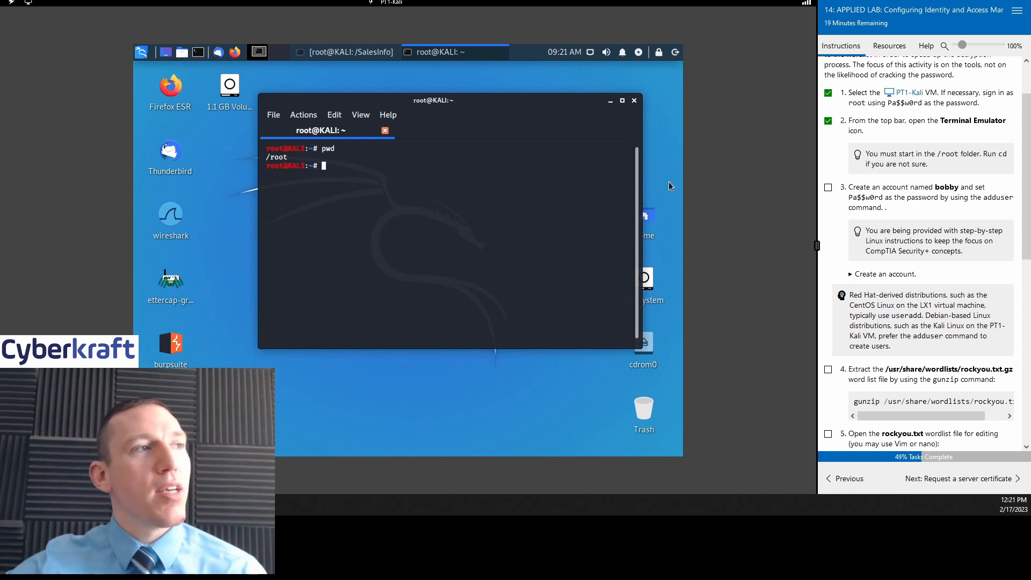
{"action": "scroll", "coordinate": [910, 184], "scroll_direction": "down", "scroll_amount": 2}
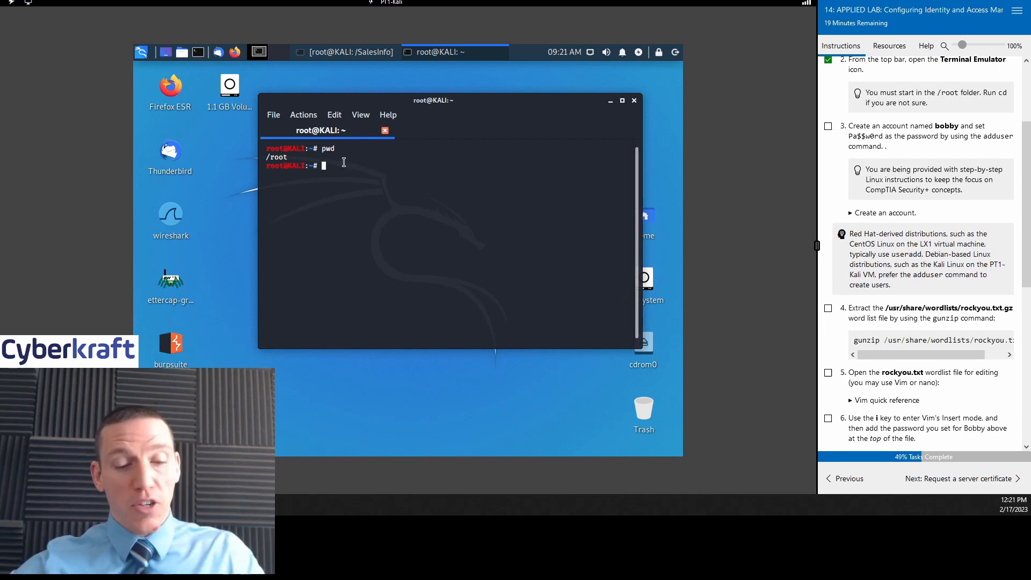
{"action": "type", "text": "cd /"}
{"action": "key", "text": "Return"}
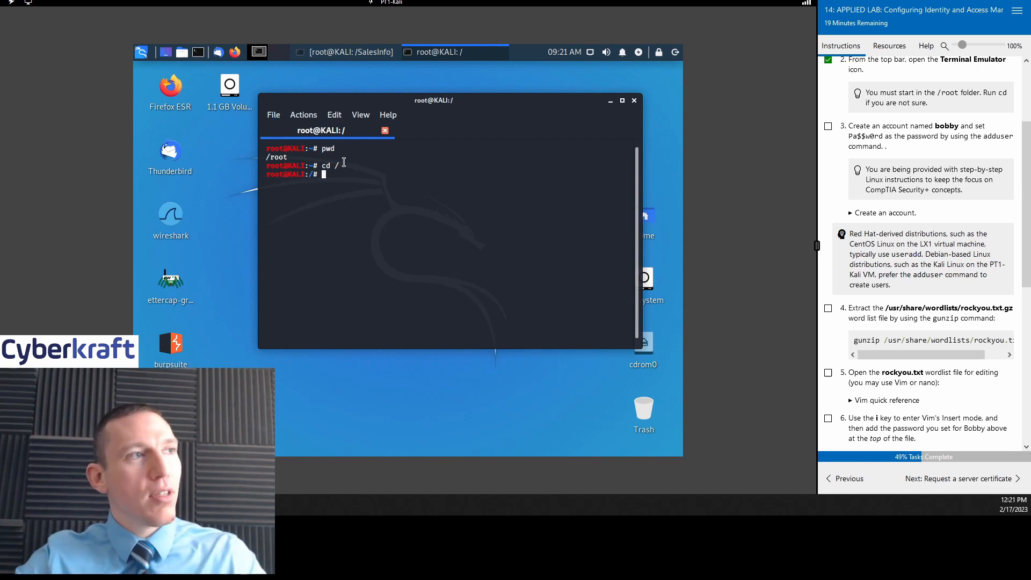
{"action": "type", "text": "pwd"}
{"action": "key", "text": "Return"}
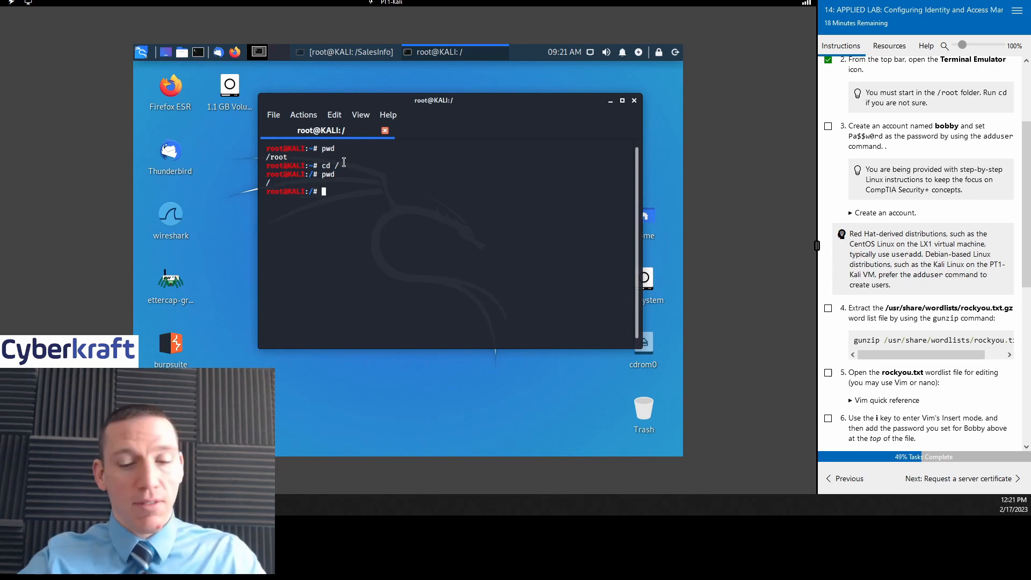
{"action": "type", "text": "cd /"}
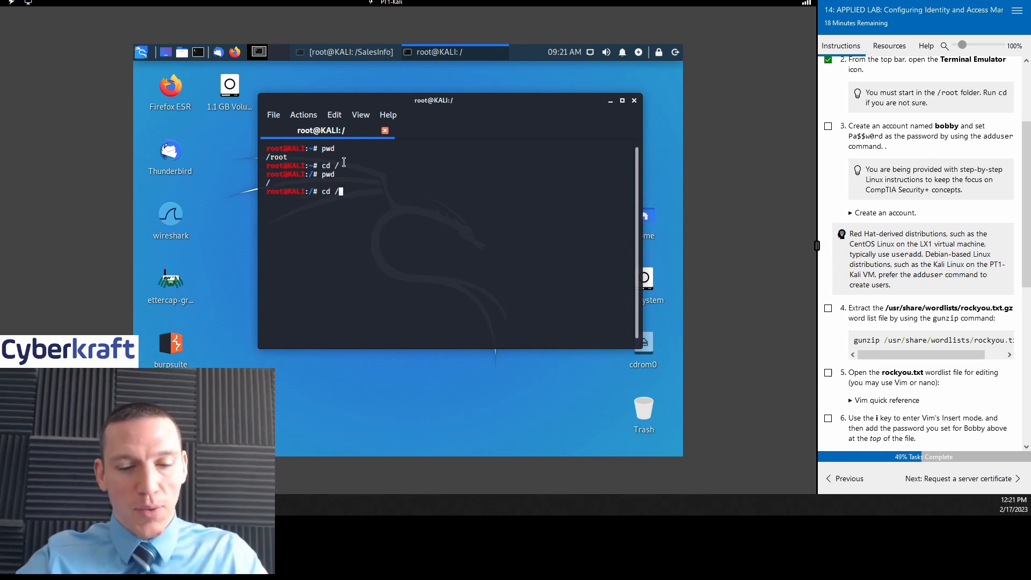
{"action": "type", "text": "root"}
{"action": "key", "text": "Return"}
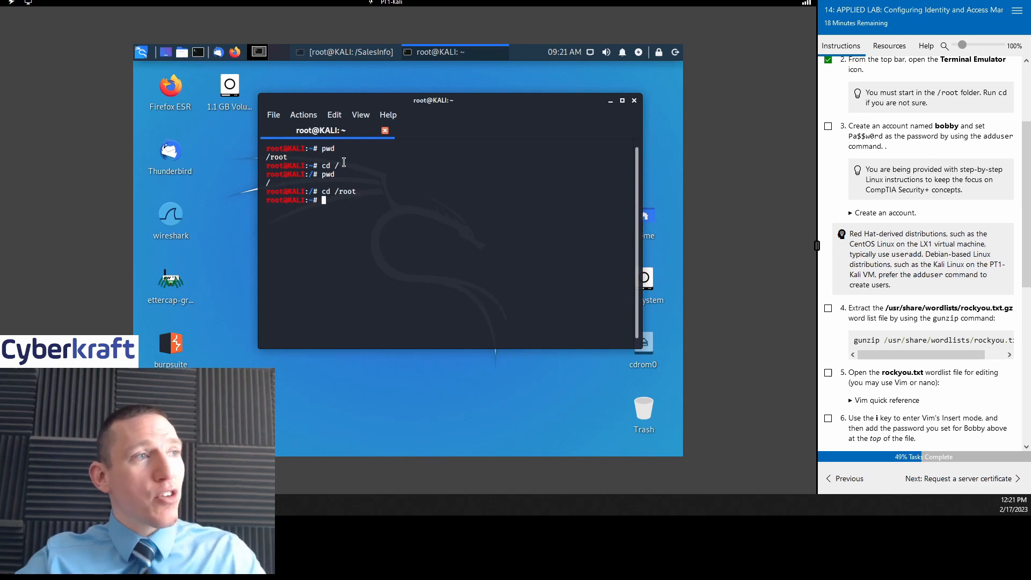
{"action": "type", "text": "pwd"}
{"action": "key", "text": "Return"}
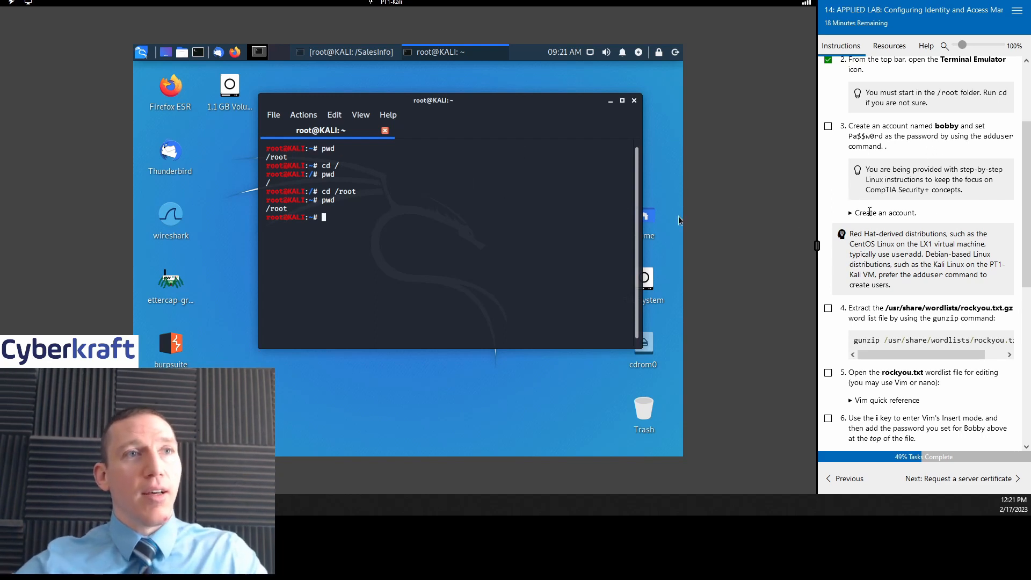
Step: Create user bobby with useradd bobby and tick task 3
{"action": "type", "text": "add"}
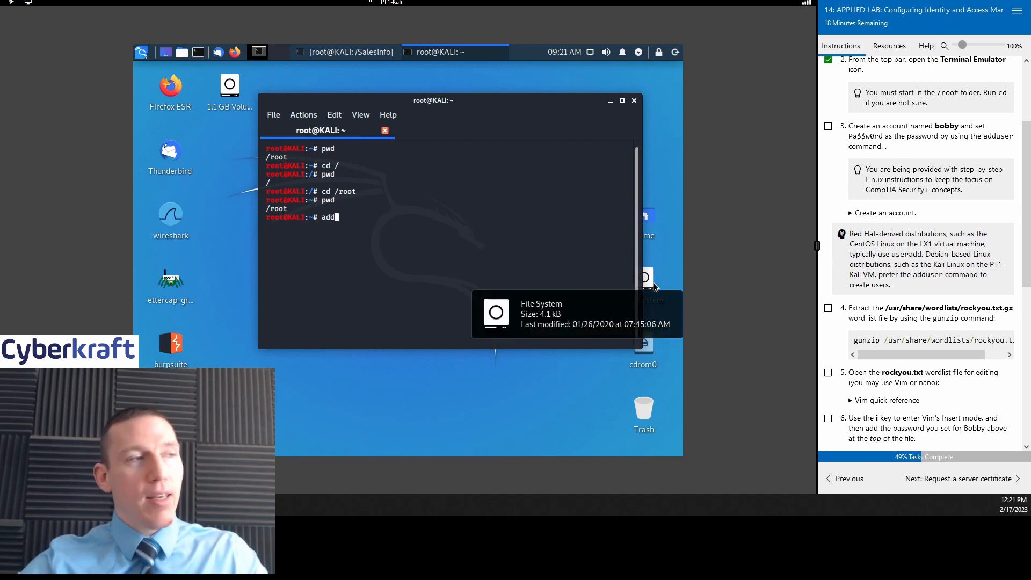
{"action": "key", "text": "BackSpace"}
{"action": "key", "text": "BackSpace"}
{"action": "key", "text": "BackSpace"}
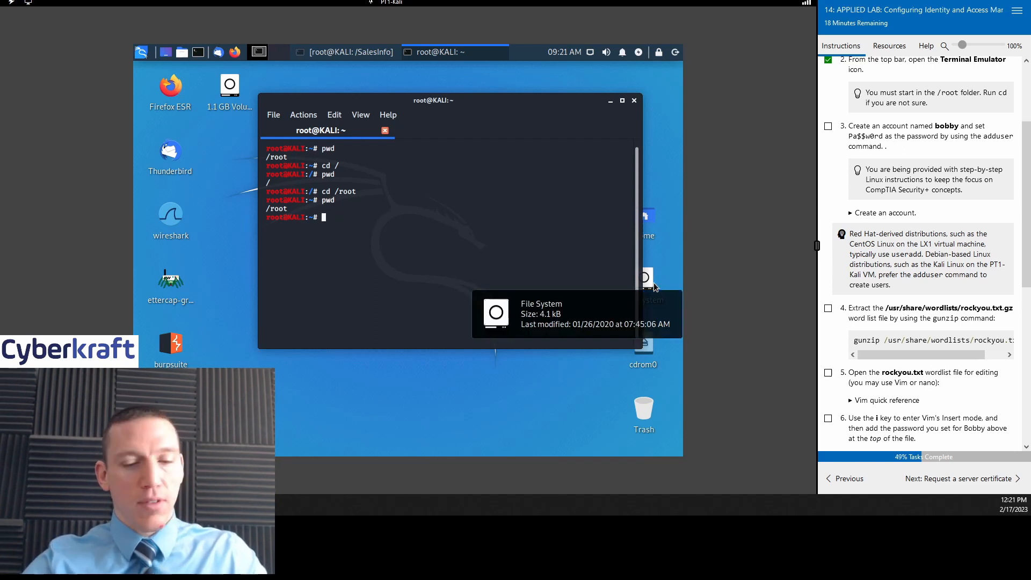
{"action": "type", "text": "usera"}
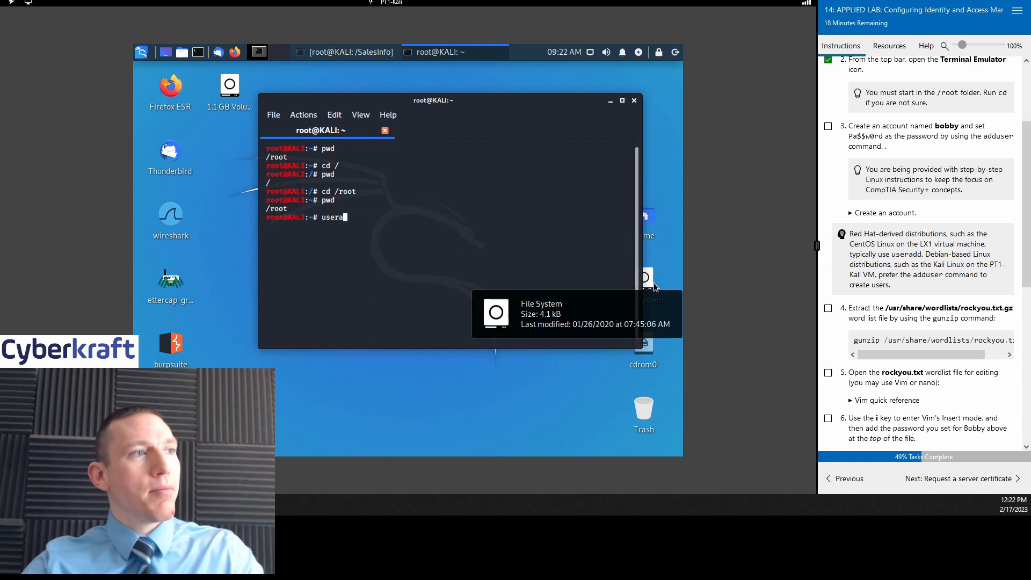
{"action": "type", "text": "dd bobby"}
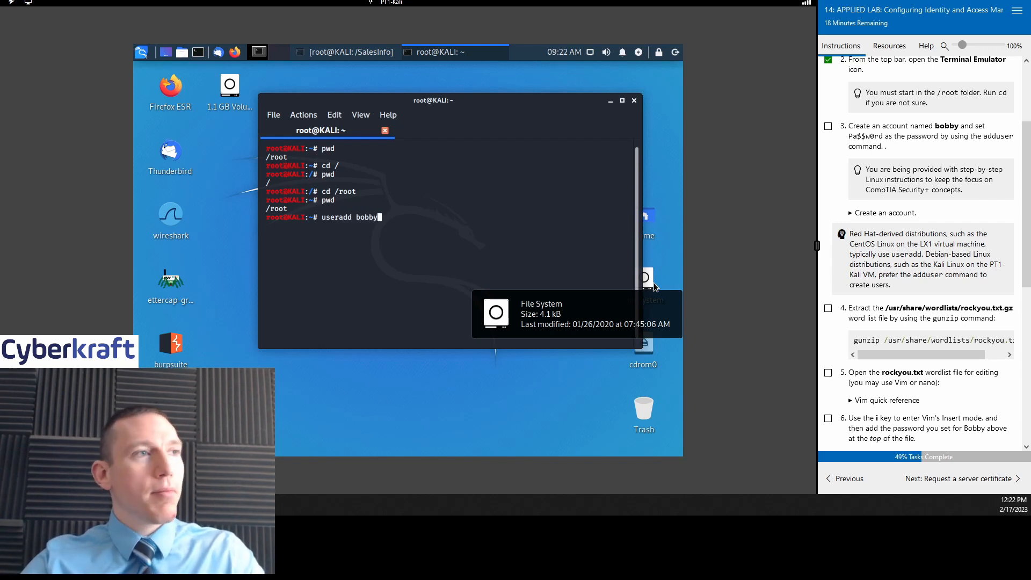
{"action": "key", "text": "Return"}
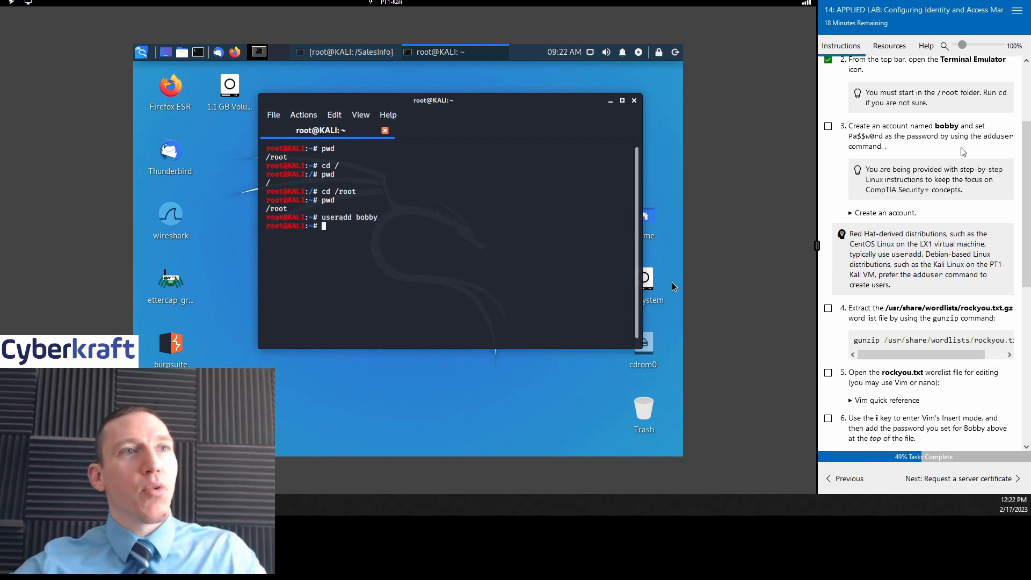
{"action": "left_click", "coordinate": [829, 127]}
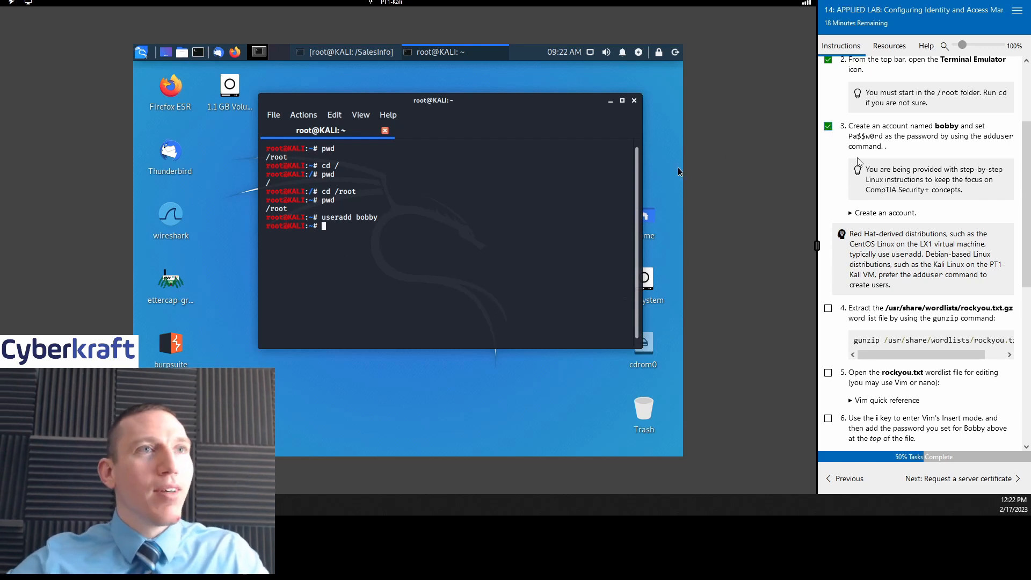
Step: Review the previous lab page, then run adduser bobby, which reports the user already exists
{"action": "left_click", "coordinate": [849, 478]}
{"action": "scroll", "coordinate": [912, 376], "scroll_direction": "down", "scroll_amount": 3}
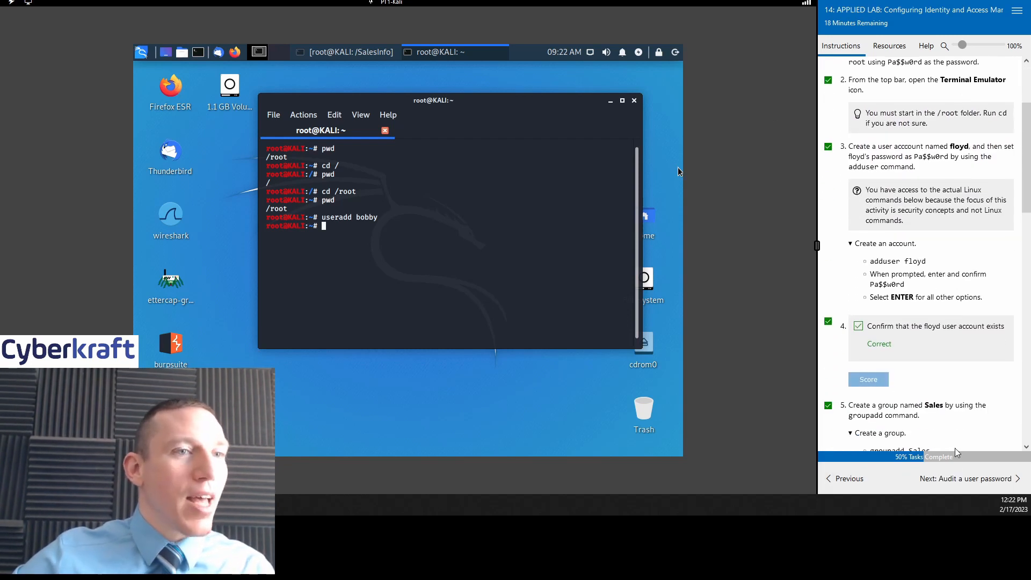
{"action": "left_click", "coordinate": [961, 478]}
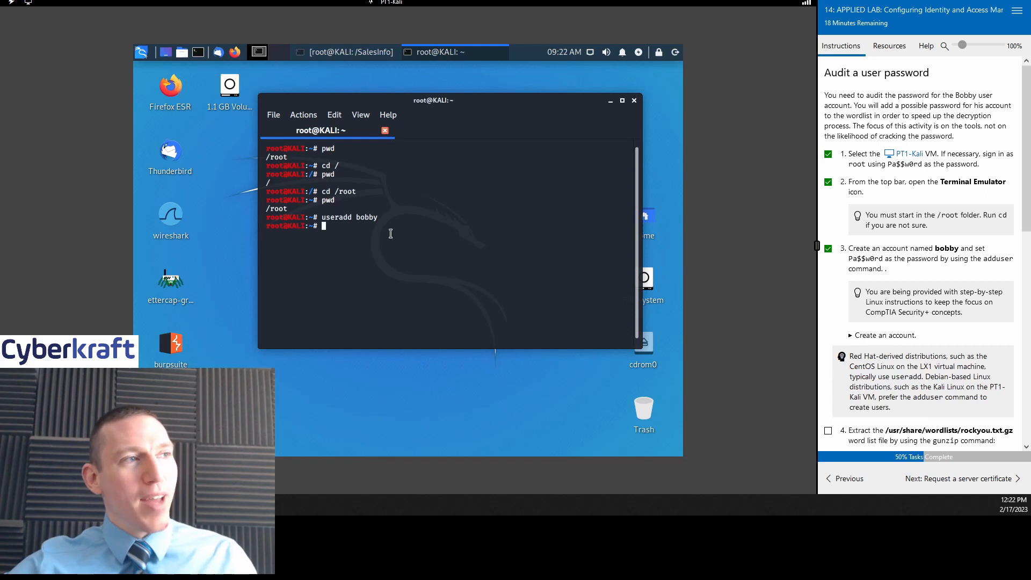
{"action": "type", "text": "adduse"}
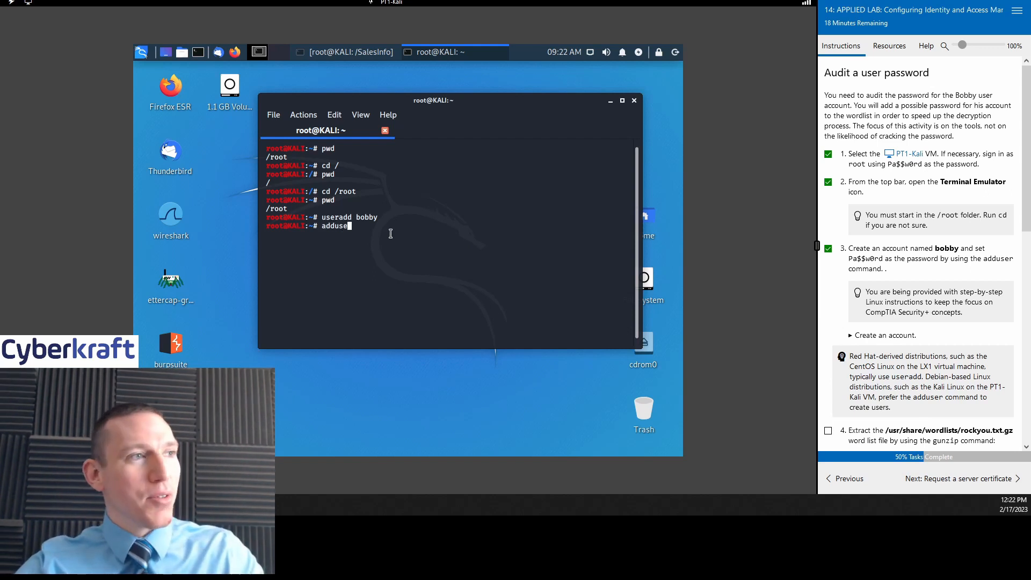
{"action": "type", "text": "r bobby"}
{"action": "key", "text": "Return"}
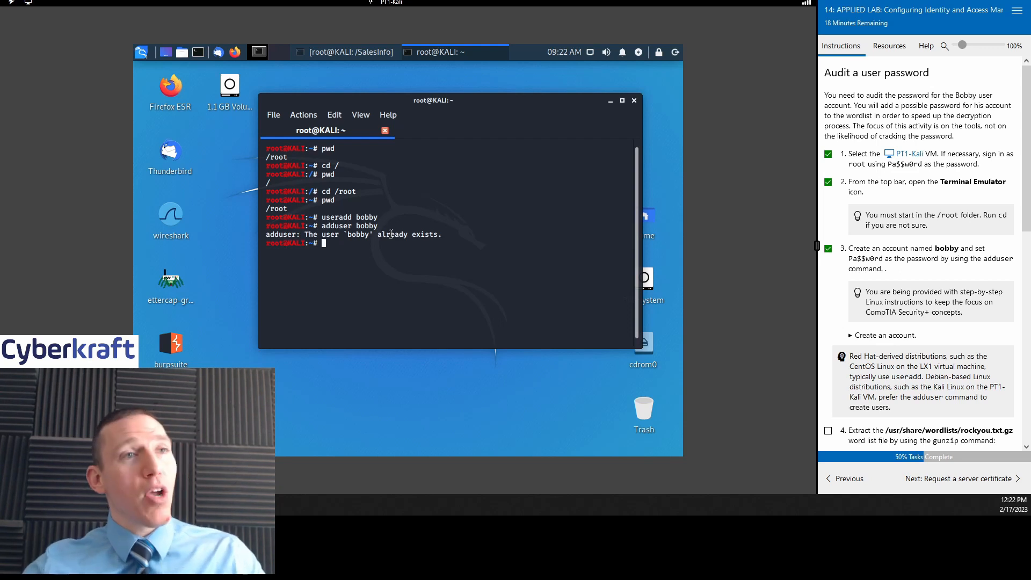
{"action": "scroll", "coordinate": [918, 322], "scroll_direction": "down", "scroll_amount": 3}
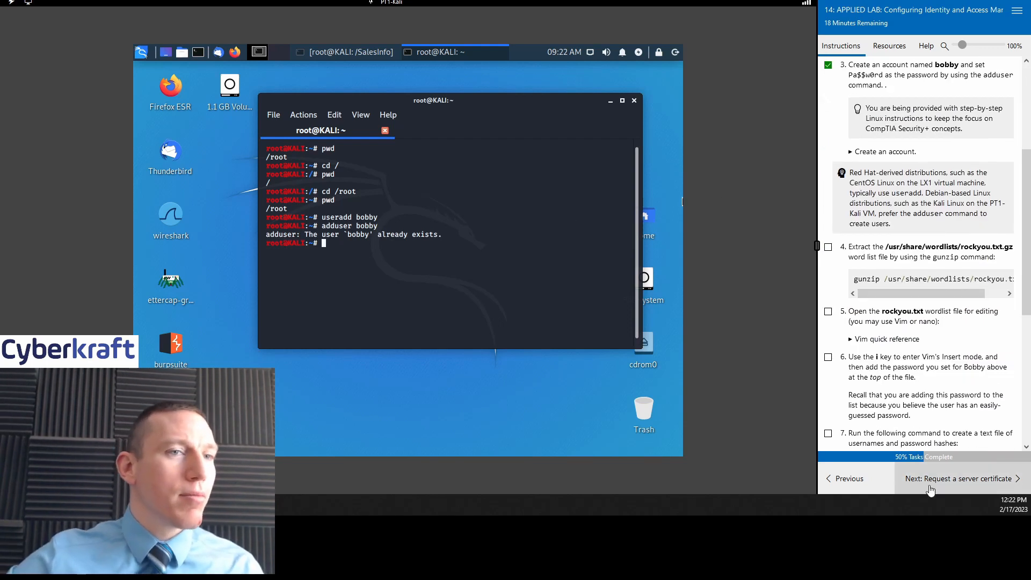
{"action": "left_click", "coordinate": [922, 478]}
{"action": "left_click", "coordinate": [847, 479]}
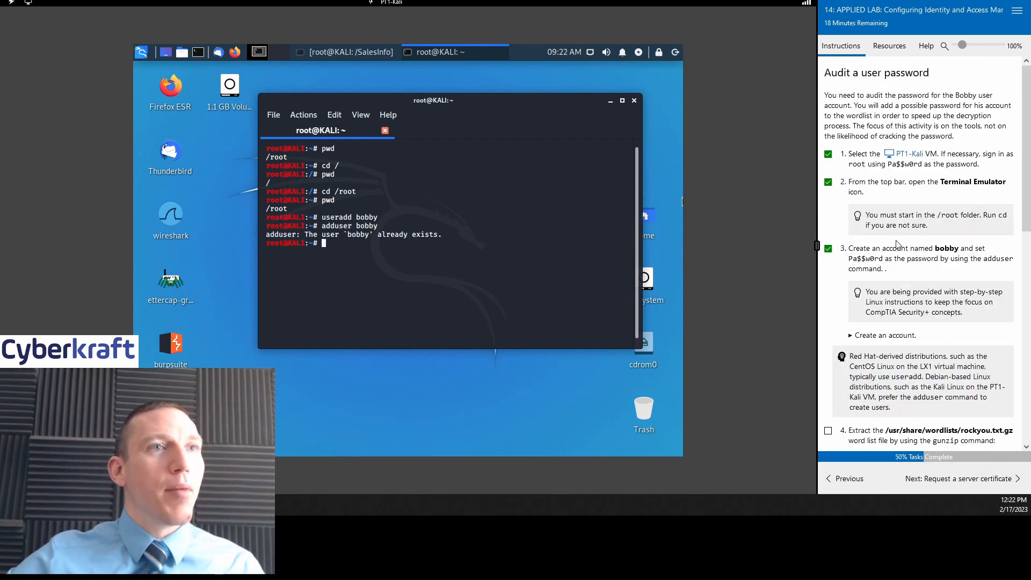
Step: Scroll the lab instructions and briefly expand, then collapse, the 'Create an account' hints
{"action": "scroll", "coordinate": [895, 240], "scroll_direction": "down", "scroll_amount": 4}
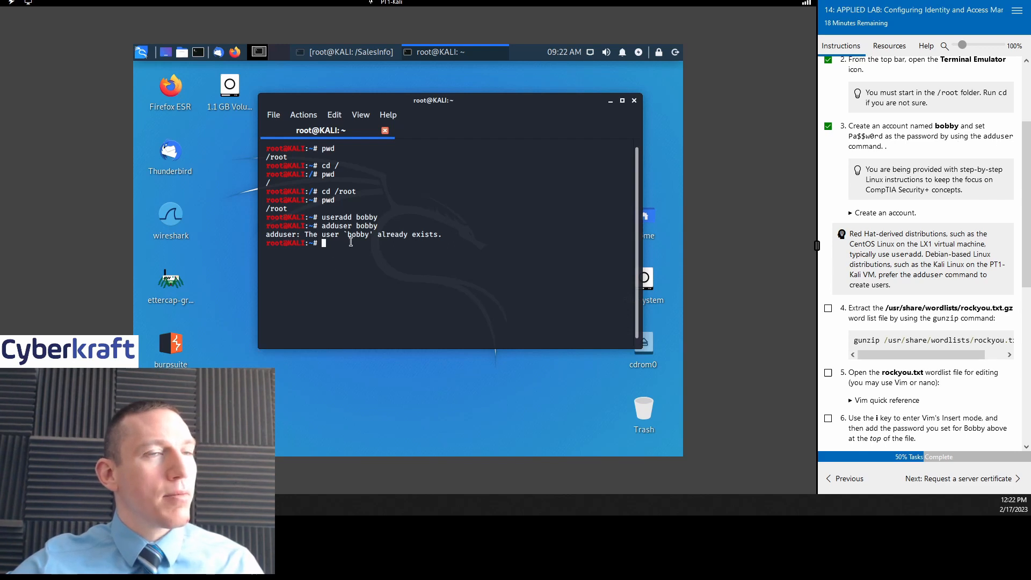
{"action": "scroll", "coordinate": [891, 172], "scroll_direction": "down", "scroll_amount": 1}
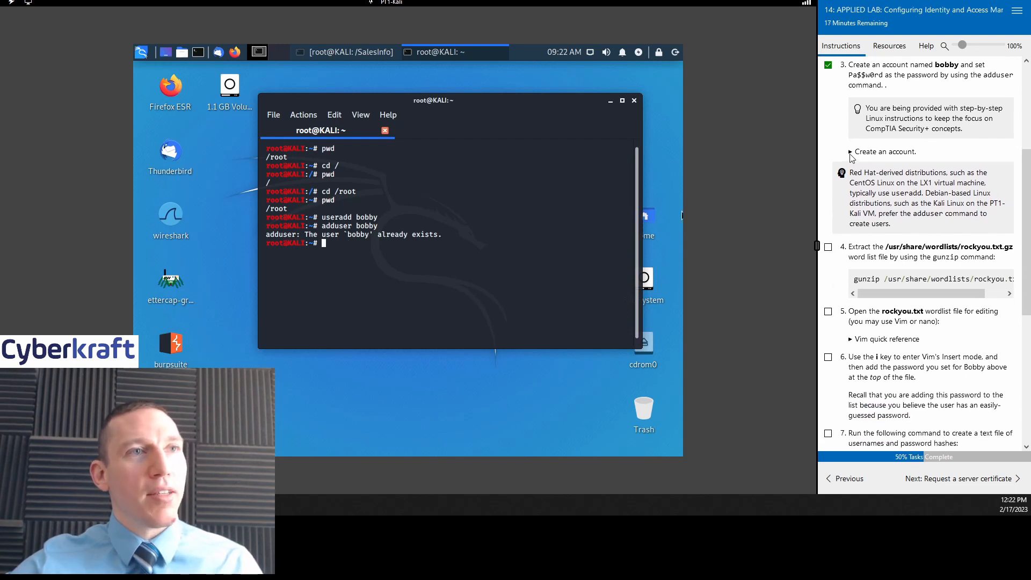
{"action": "left_click", "coordinate": [852, 152]}
{"action": "left_click", "coordinate": [851, 152]}
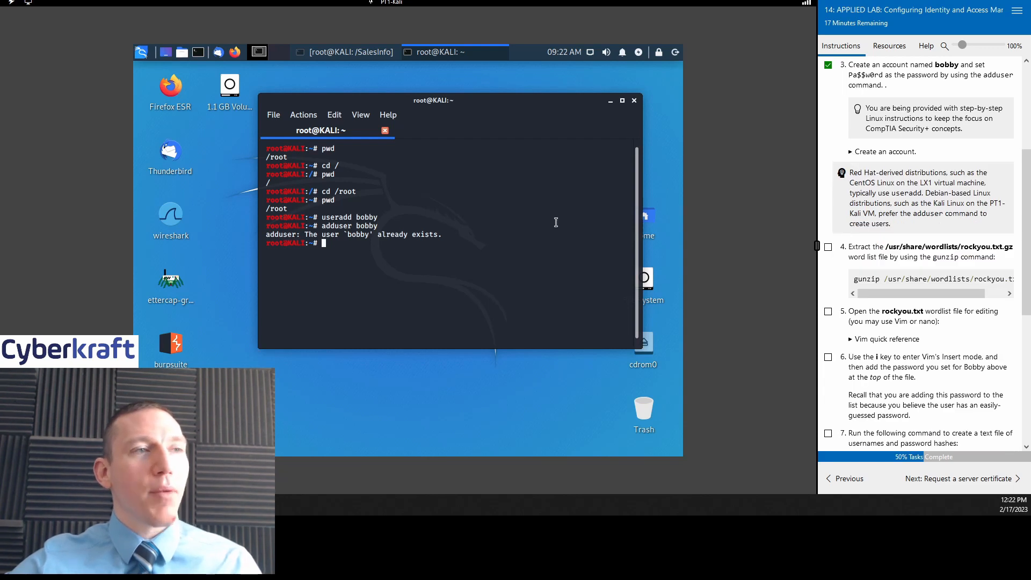
Step: Tick lab step 4 as done and type 'gunzip /usr/share/wordlists/rockyou.txt' in the terminal
{"action": "scroll", "coordinate": [947, 172], "scroll_direction": "down", "scroll_amount": 1}
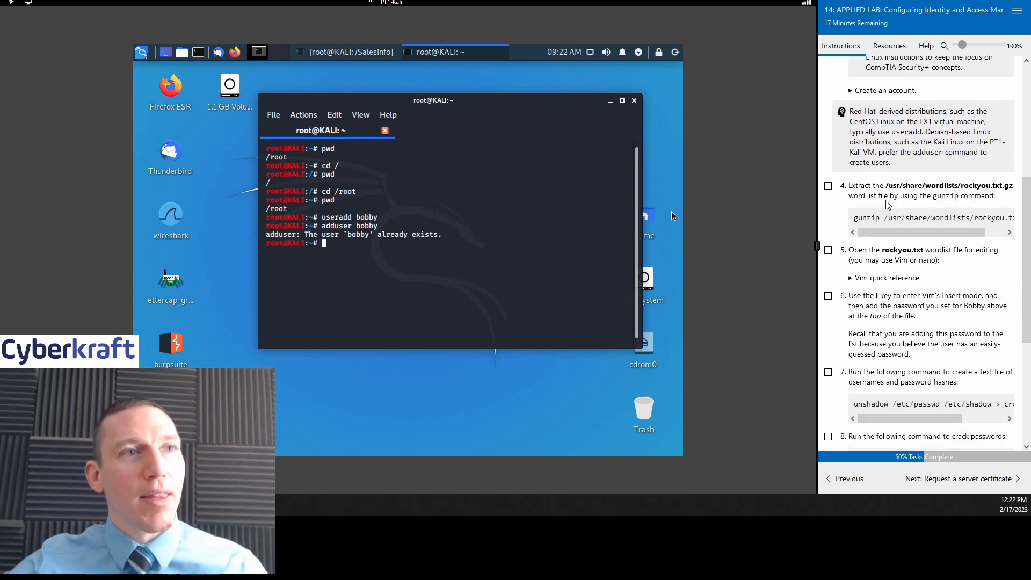
{"action": "scroll", "coordinate": [890, 204], "scroll_direction": "down", "scroll_amount": 1}
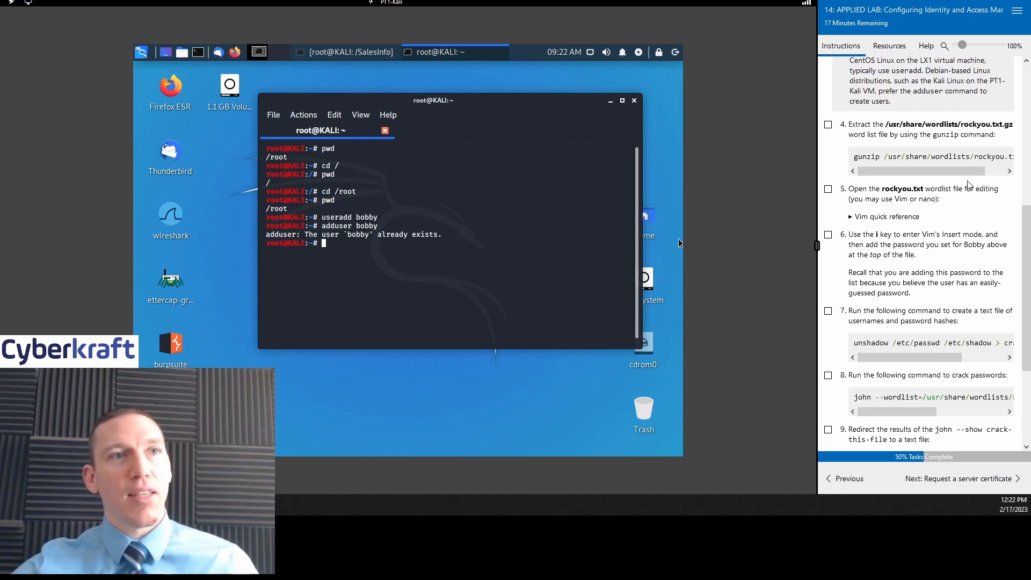
{"action": "left_click", "coordinate": [828, 125]}
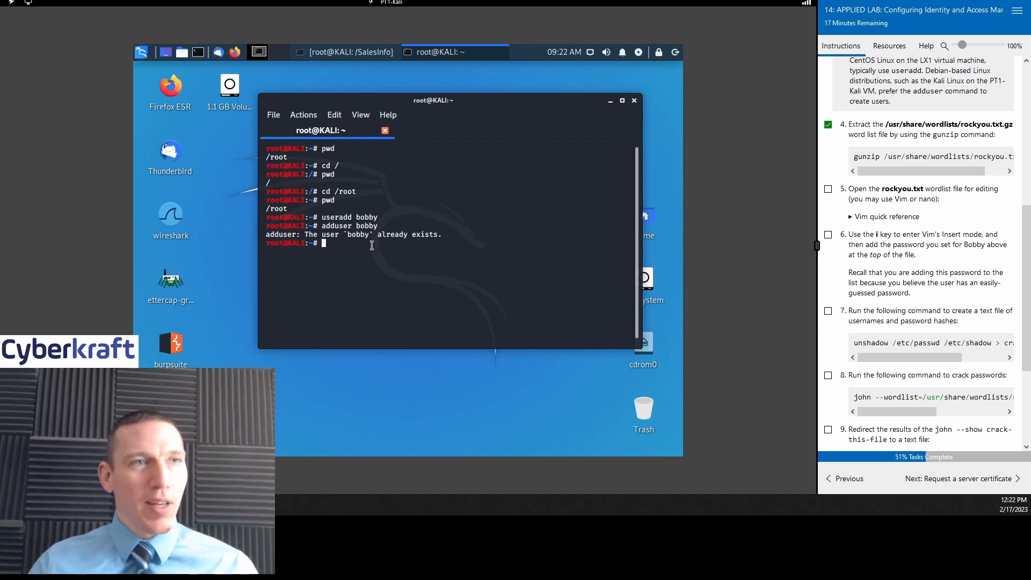
Step: Type 'gunzip /usr/share/wordlists/rockyou.txt' at the root prompt to extract the rockyou wordlist
{"action": "type", "text": "gunzip /usr/share/wordlists/rockyou.txt"}
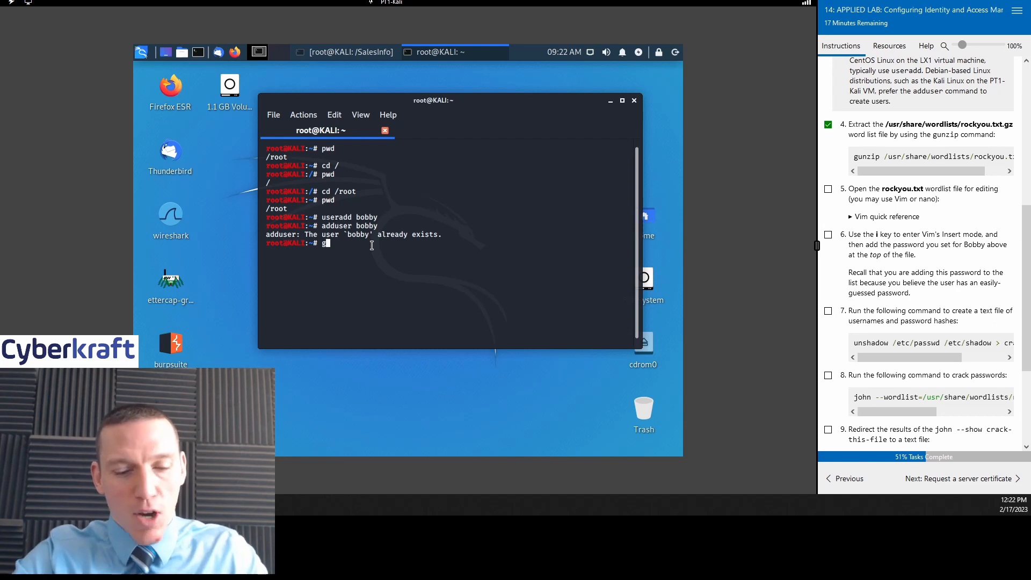
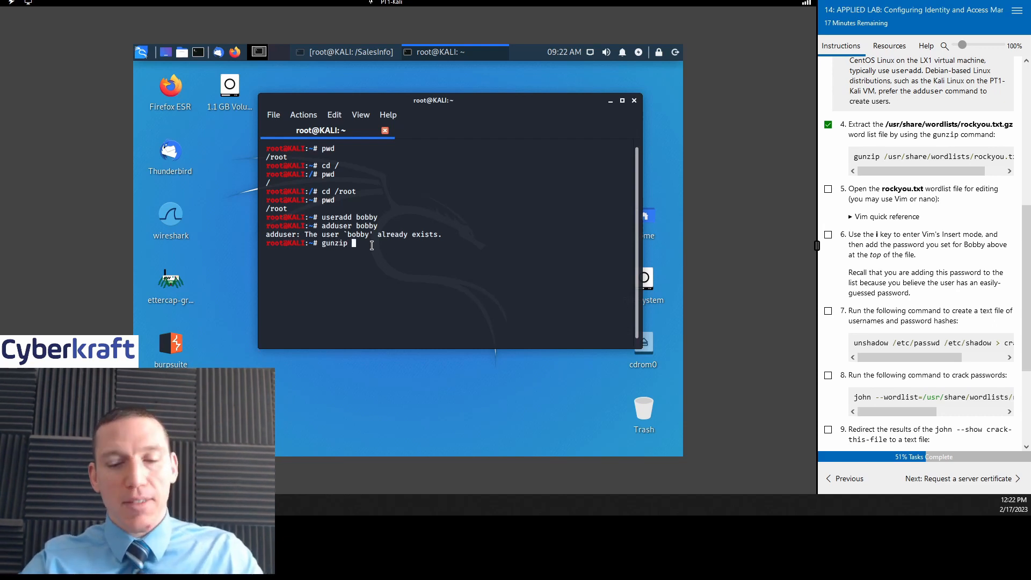
Step: Type 'gunzip /usr/share/wordlists/rockyou.txt' at the root prompt to extract the rockyou wordlist
{"action": "type", "text": " /usr"}
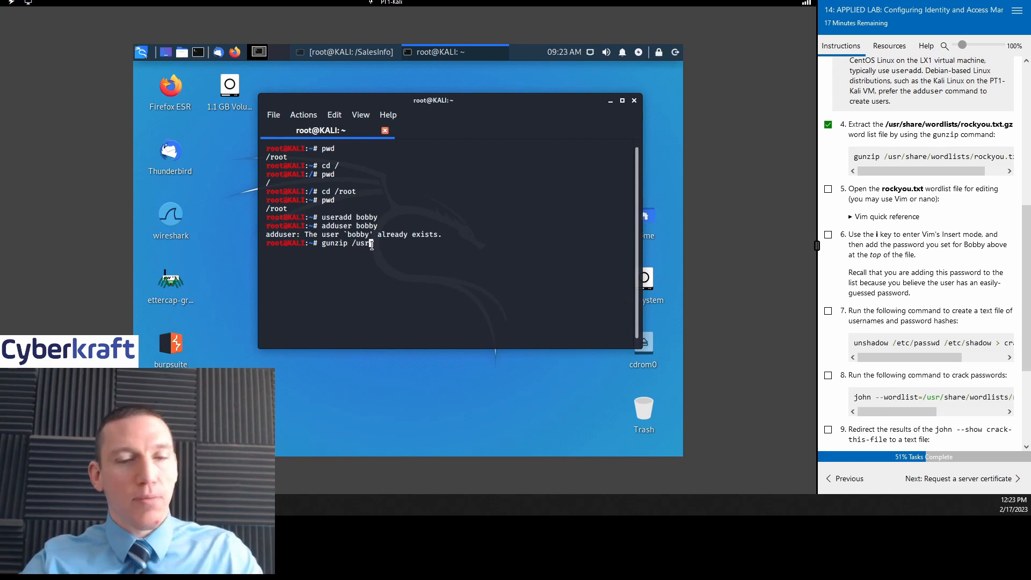
{"action": "type", "text": "/share/wordlists/rockyou"}
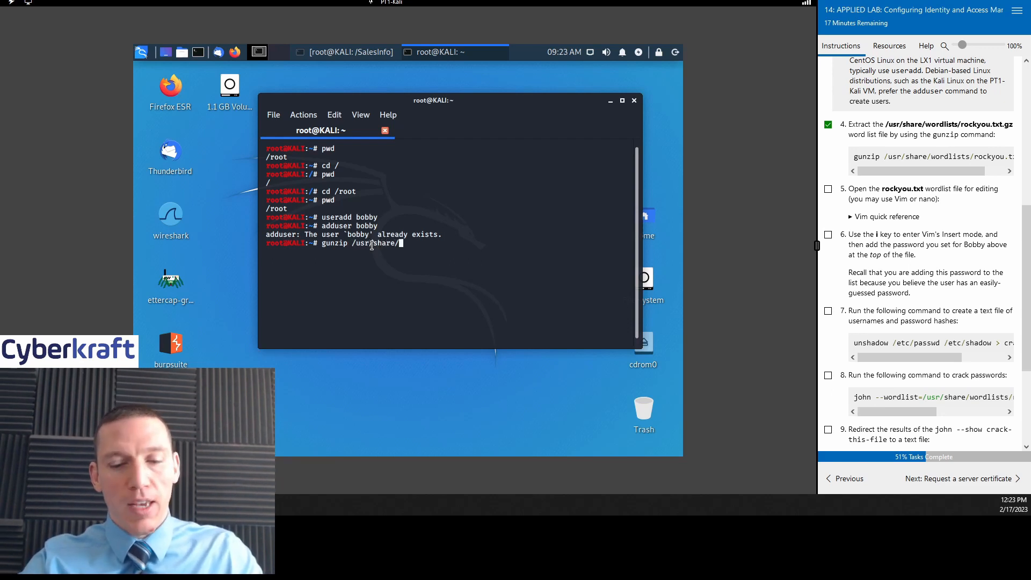
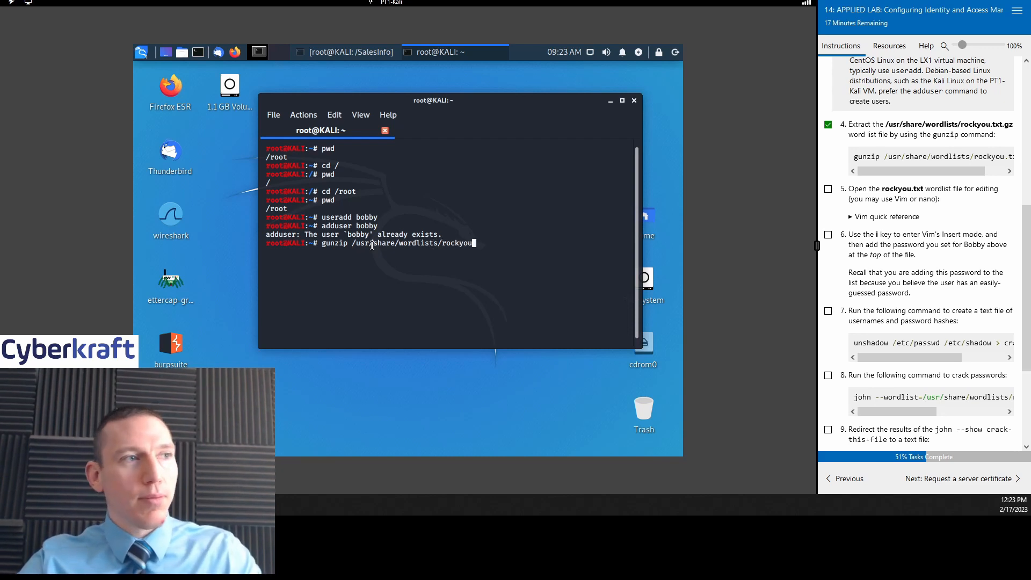
Step: Type 'gunzip /usr/share/wordlists/rockyou.txt' at the root prompt to extract the rockyou wordlist
{"action": "type", "text": ".txt"}
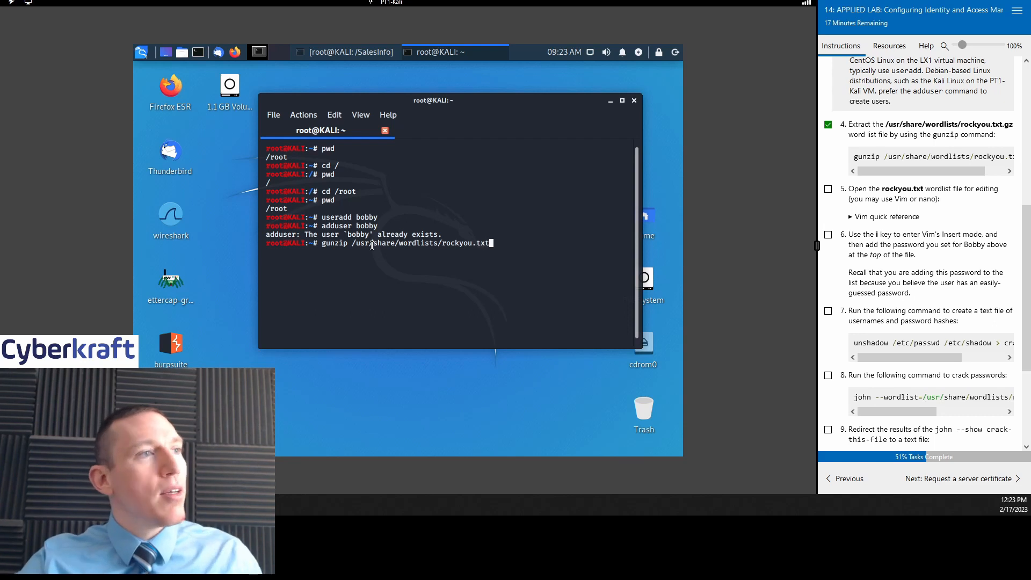
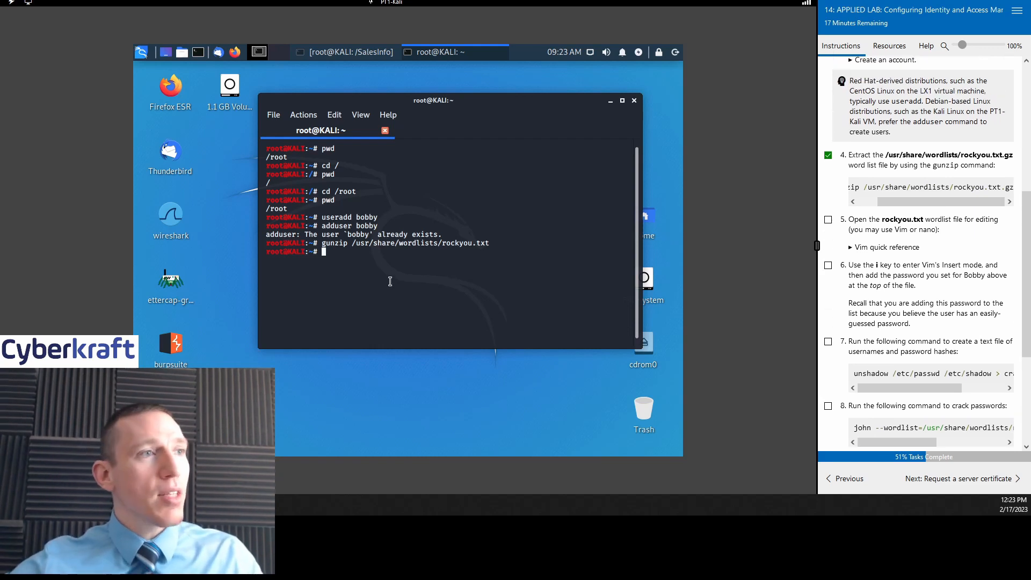
Step: Scroll the lab instructions down to step 5, which gives the gunzip command for rockyou.txt.gz
{"action": "scroll", "coordinate": [965, 122], "scroll_direction": "down", "scroll_amount": 3}
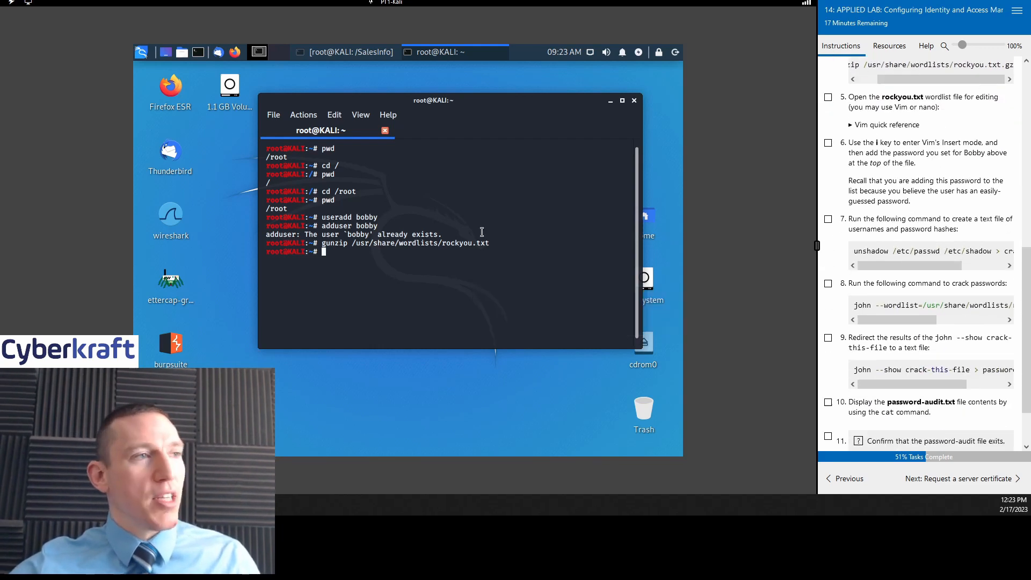
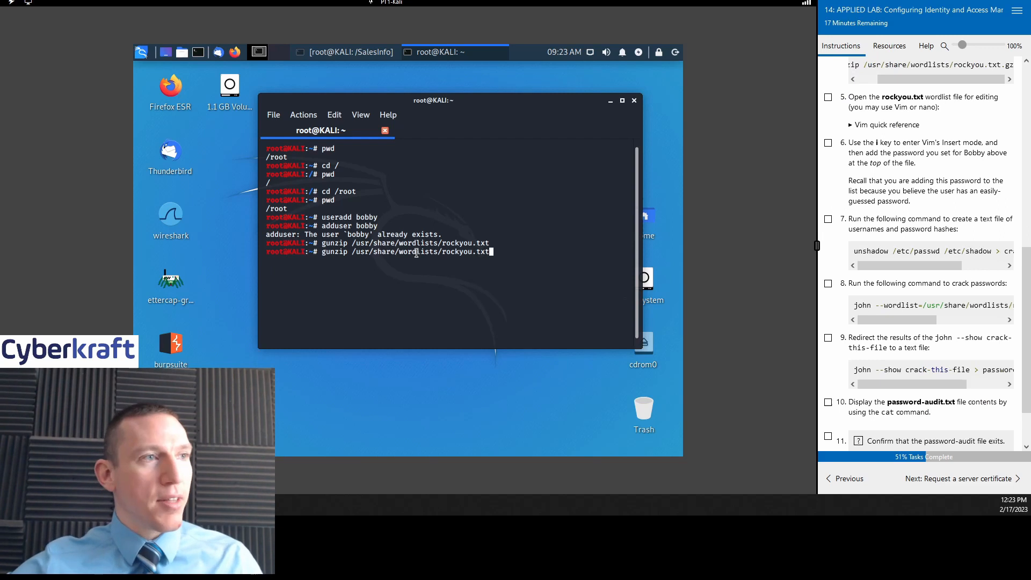
Step: Run gunzip on /usr/share/wordlists/rockyou.txt.gz, adding the .gz extension to the recalled command
{"action": "type", "text": ".gz"}
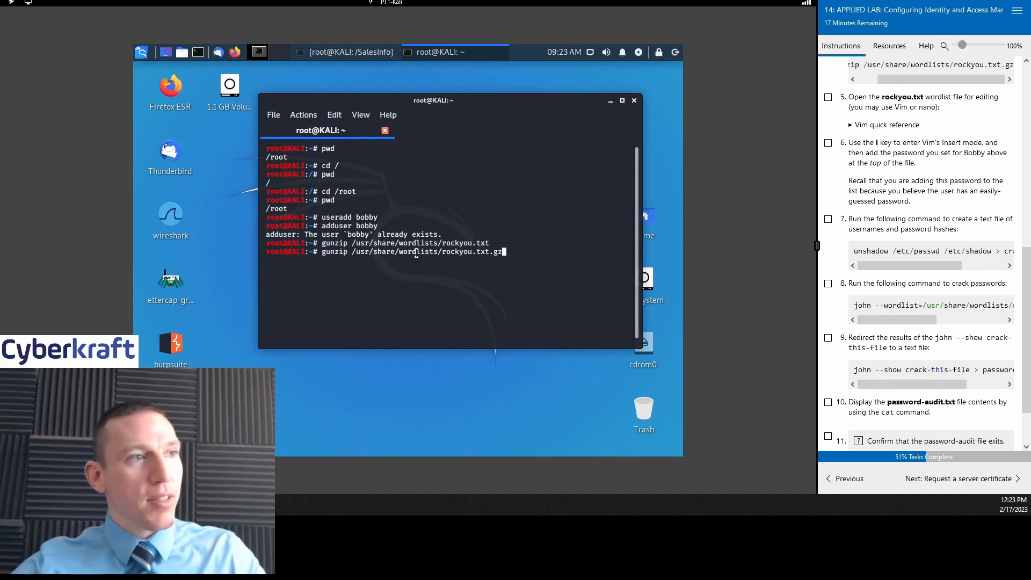
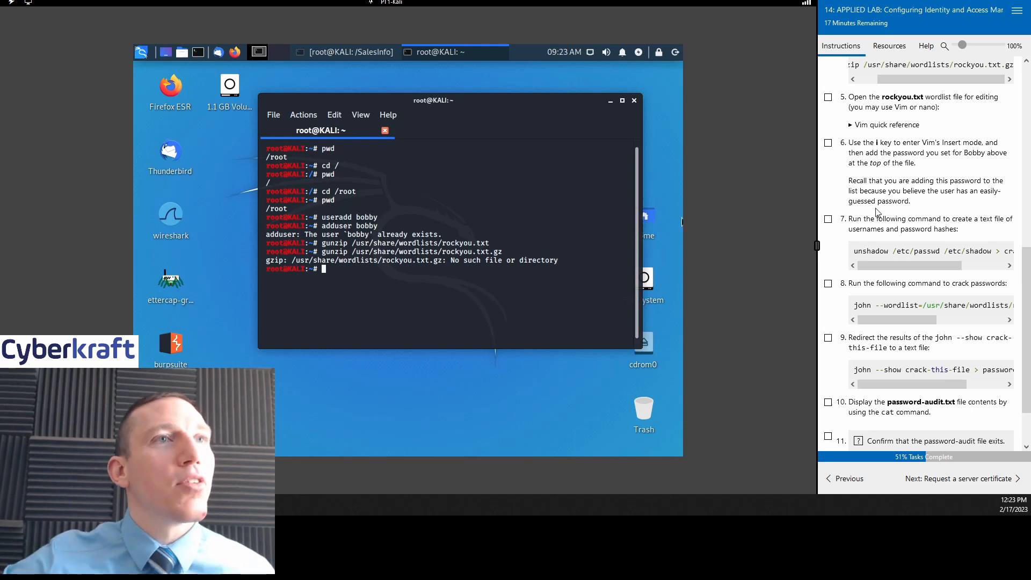
{"action": "scroll", "coordinate": [928, 206], "scroll_direction": "up", "scroll_amount": 8}
{"action": "scroll", "coordinate": [928, 207], "scroll_direction": "up", "scroll_amount": 5}
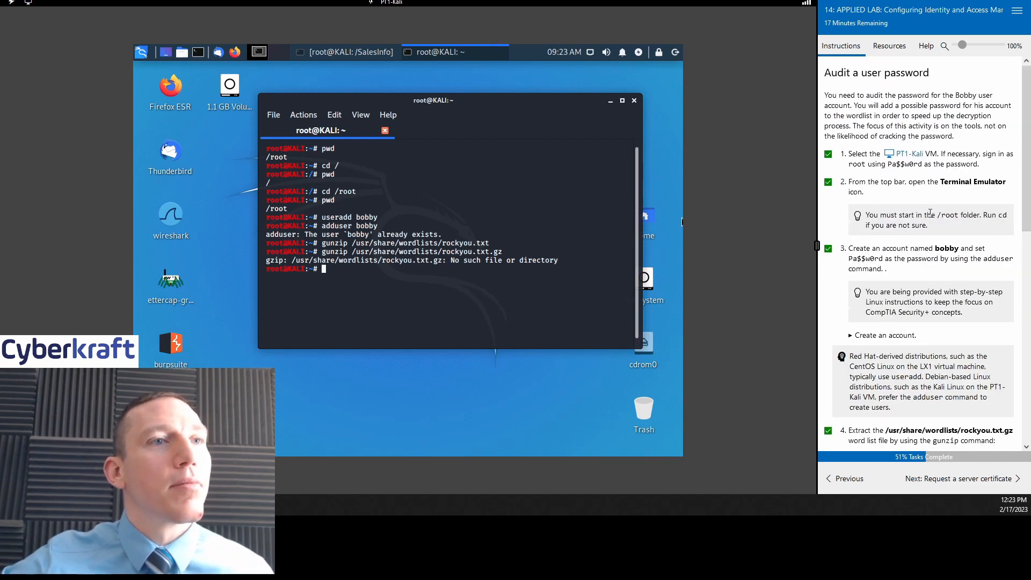
{"action": "scroll", "coordinate": [930, 212], "scroll_direction": "down", "scroll_amount": 8}
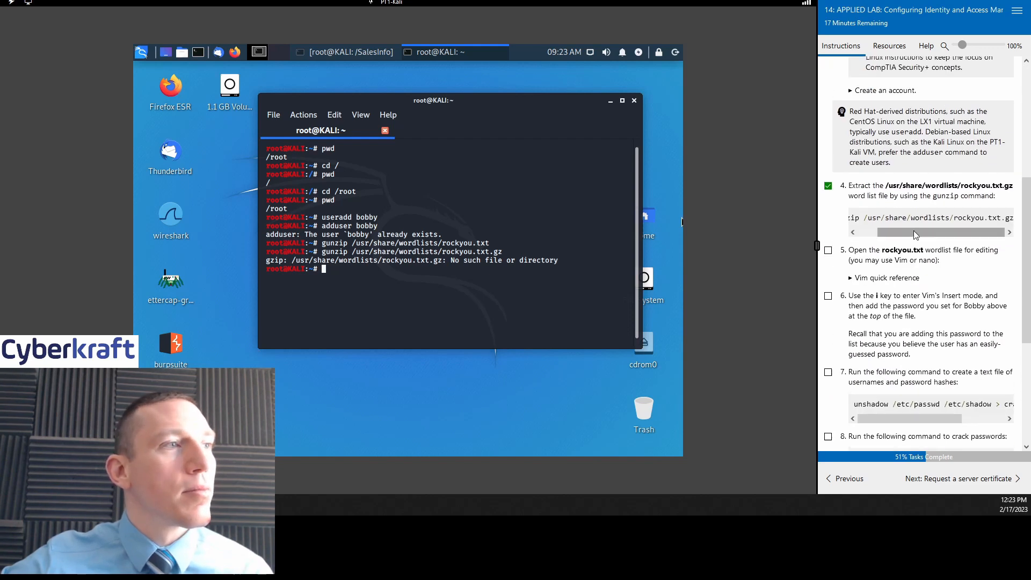
{"action": "left_click_drag", "start_coordinate": [913, 230], "coordinate": [885, 231]}
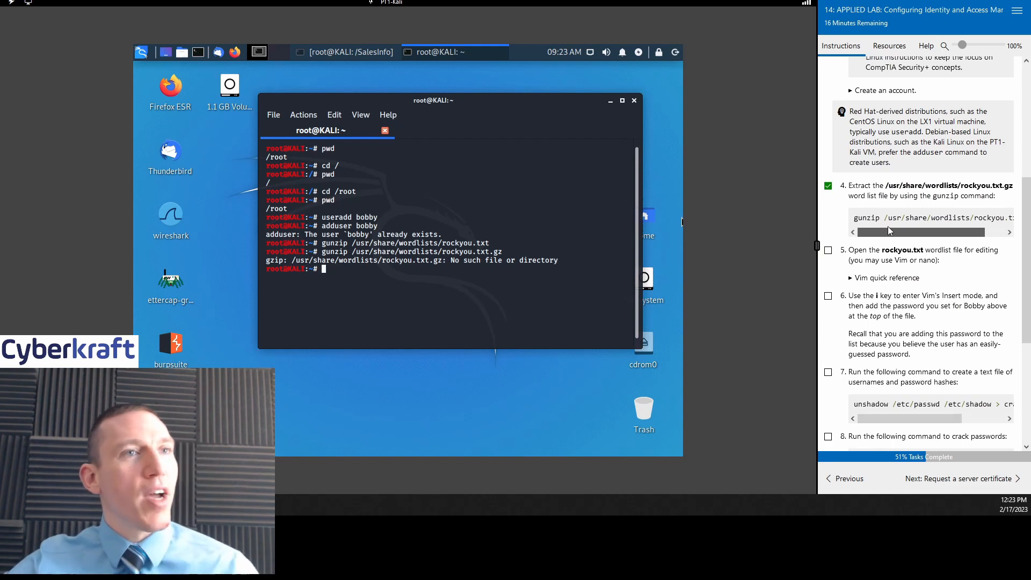
{"action": "left_click_drag", "start_coordinate": [892, 230], "coordinate": [927, 228]}
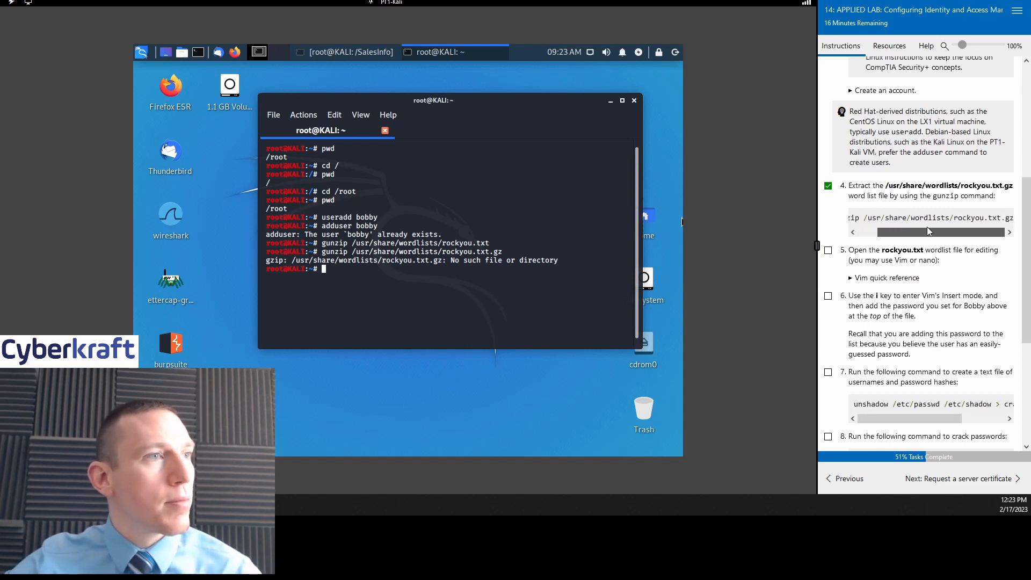
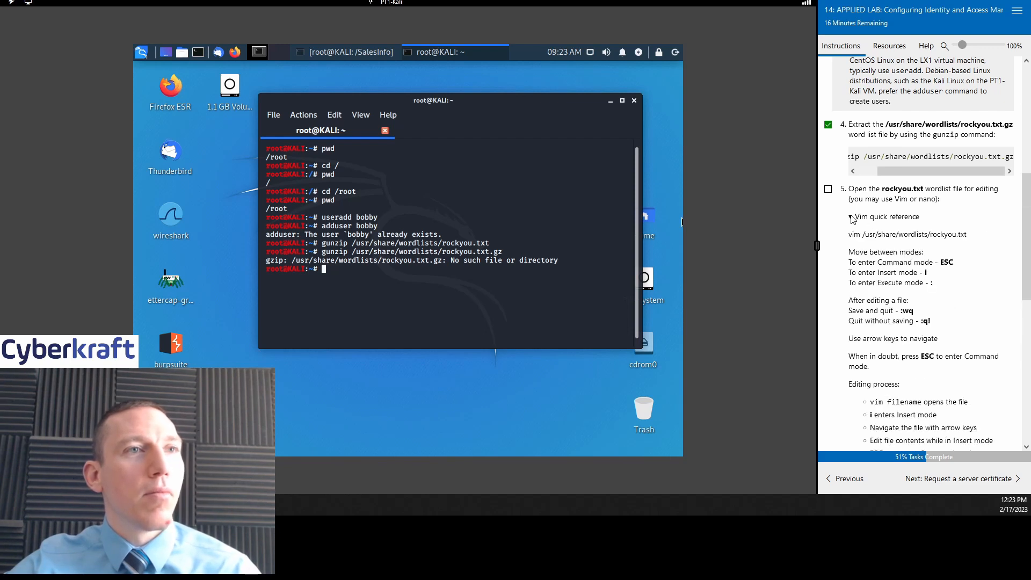
Step: Collapse the Vim quick reference notes and recall 'gunzip /usr/share/wordlists/rockyou.txt.gz' at the prompt
{"action": "left_click", "coordinate": [851, 219]}
{"action": "scroll", "coordinate": [949, 295], "scroll_direction": "up", "scroll_amount": 1}
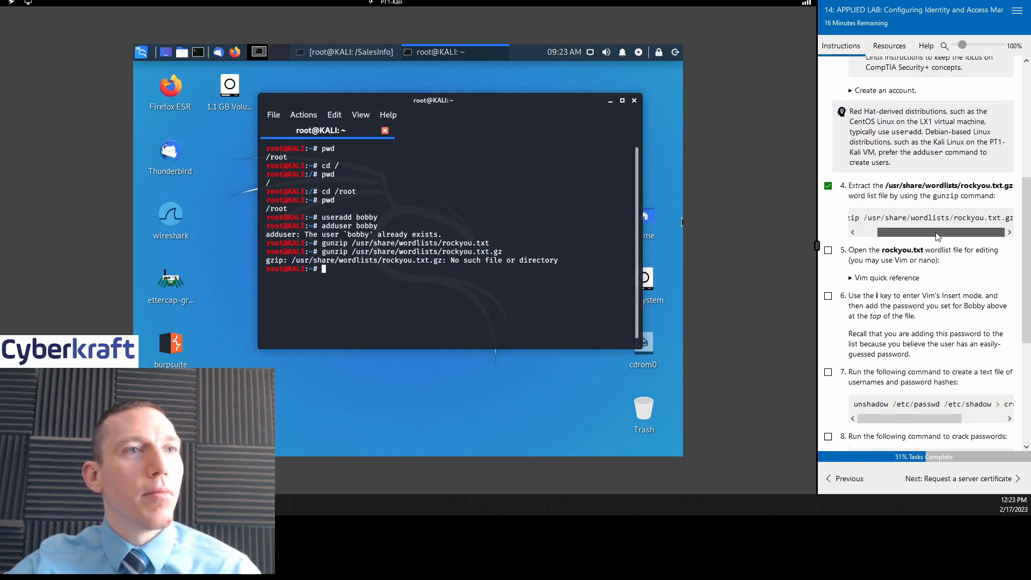
{"action": "left_click_drag", "start_coordinate": [913, 232], "coordinate": [894, 232]}
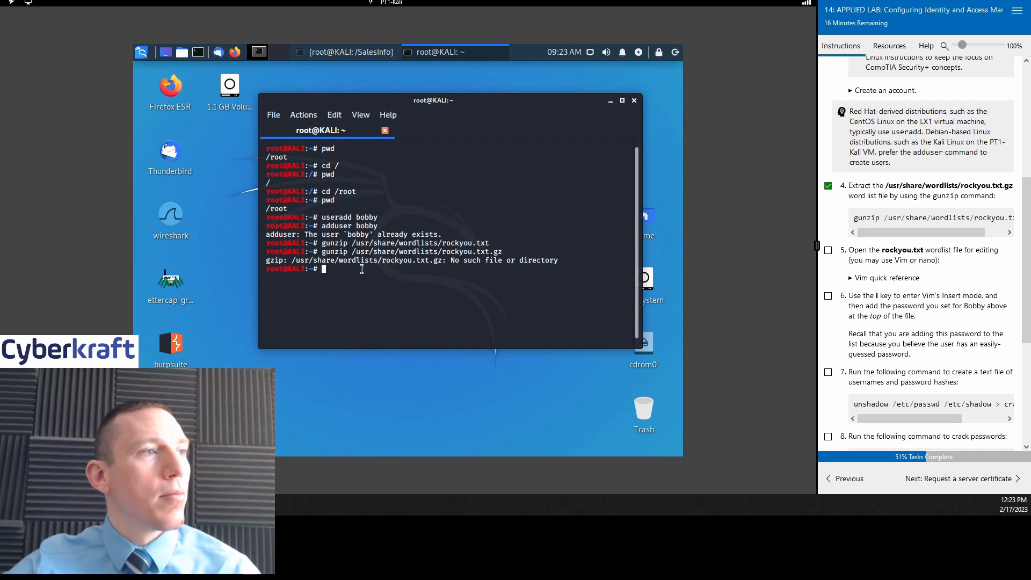
{"action": "key", "text": "Up"}
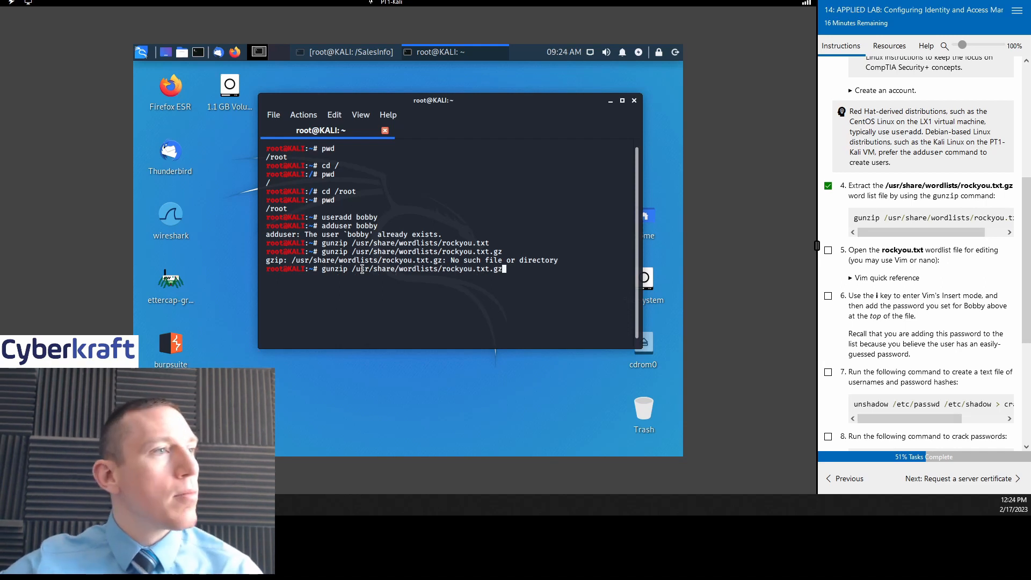
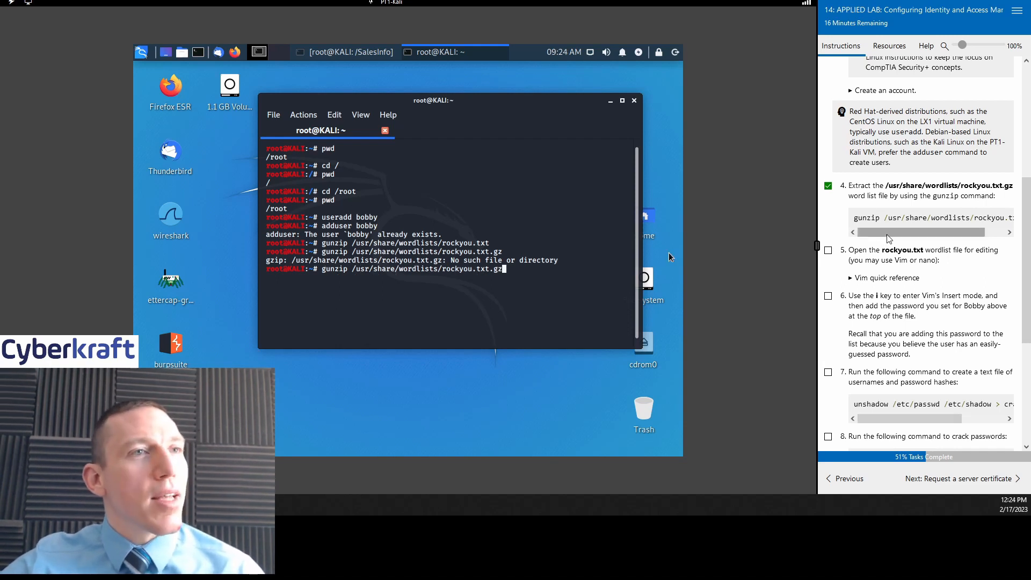
{"action": "left_click_drag", "start_coordinate": [886, 234], "coordinate": [927, 235]}
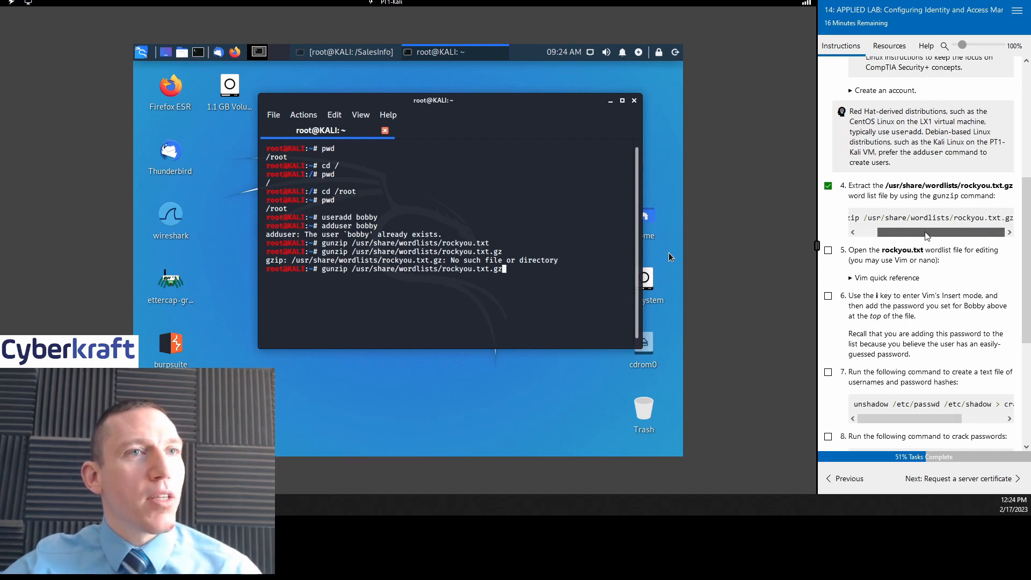
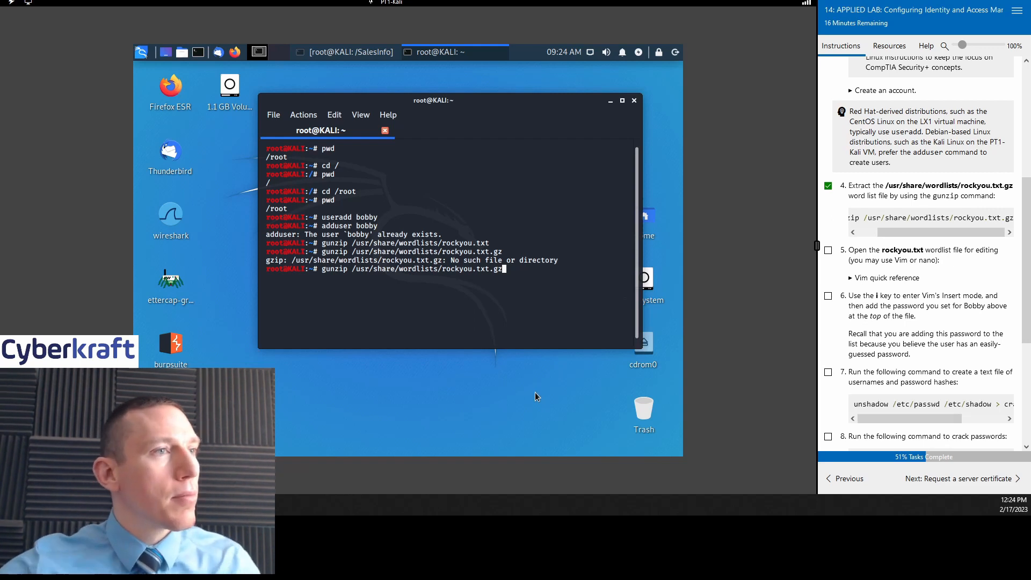
Step: Rerun gunzip on /usr/share/wordlists/rockyou.txt.gz, which again reports 'No such file or directory'
{"action": "key", "text": "Return"}
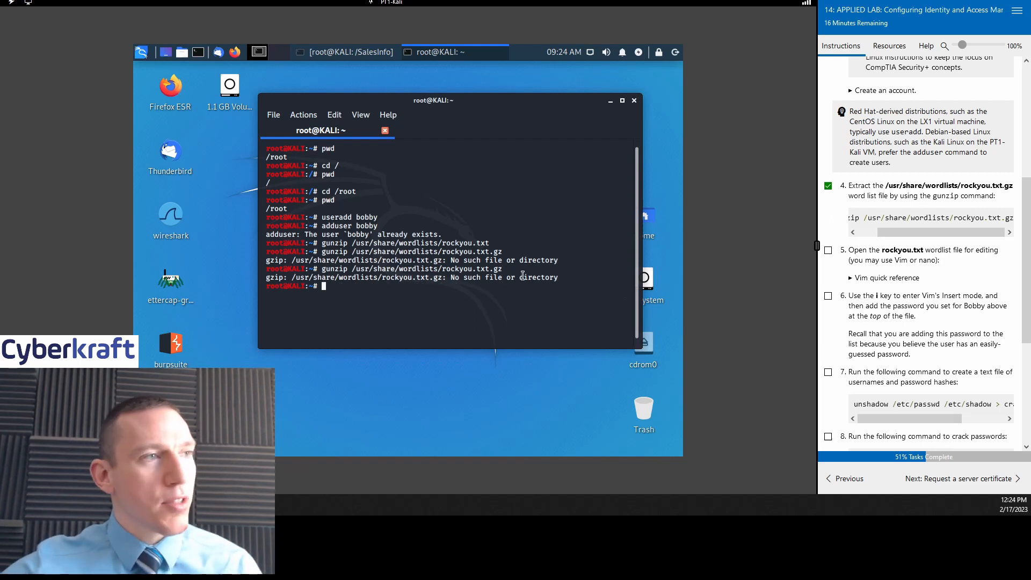
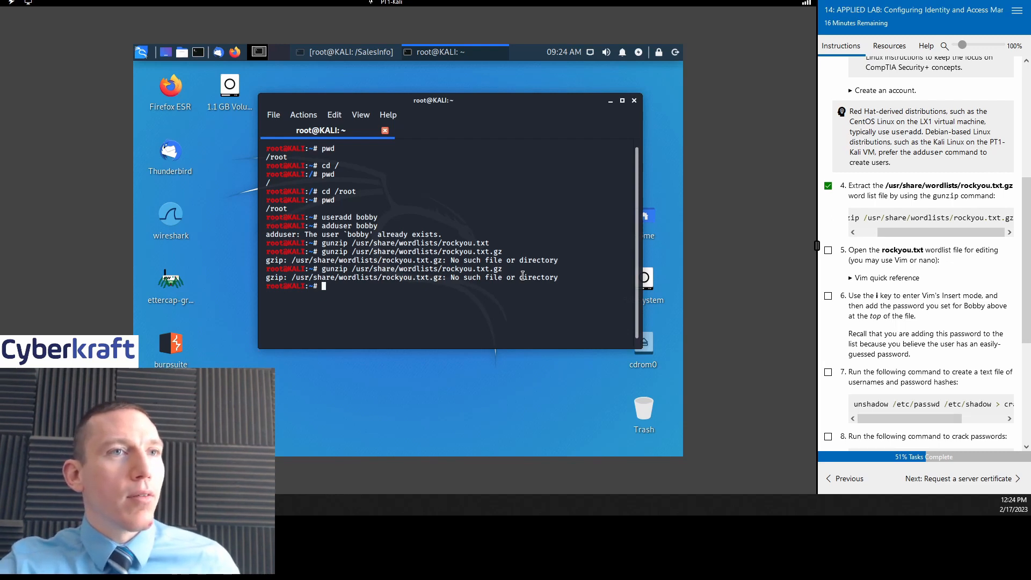
Step: Enter 'cd /' at the terminal prompt to start moving to the root directory
{"action": "type", "text": "cd "}
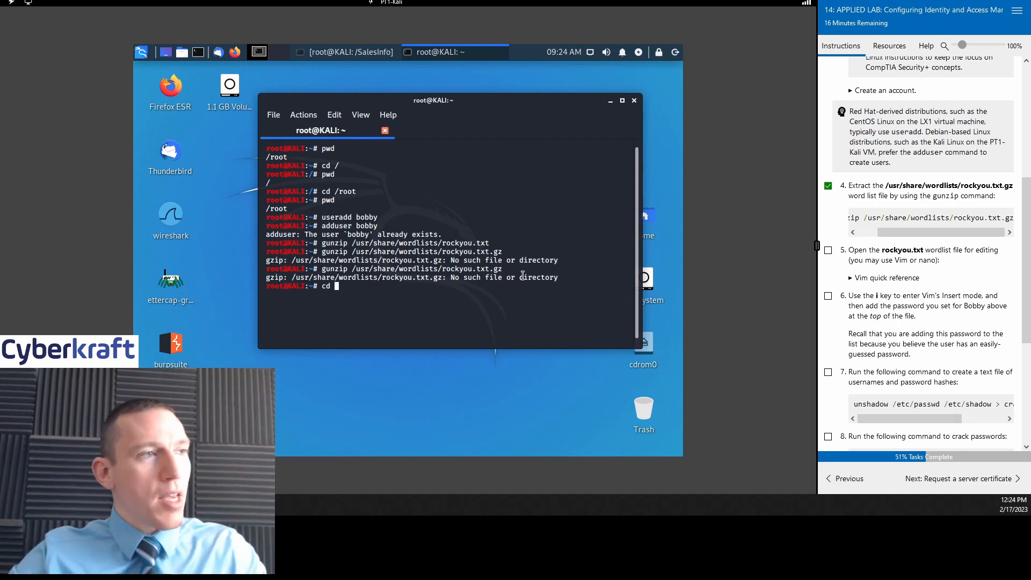
{"action": "type", "text": "/usr/share/wordlists/ro"}
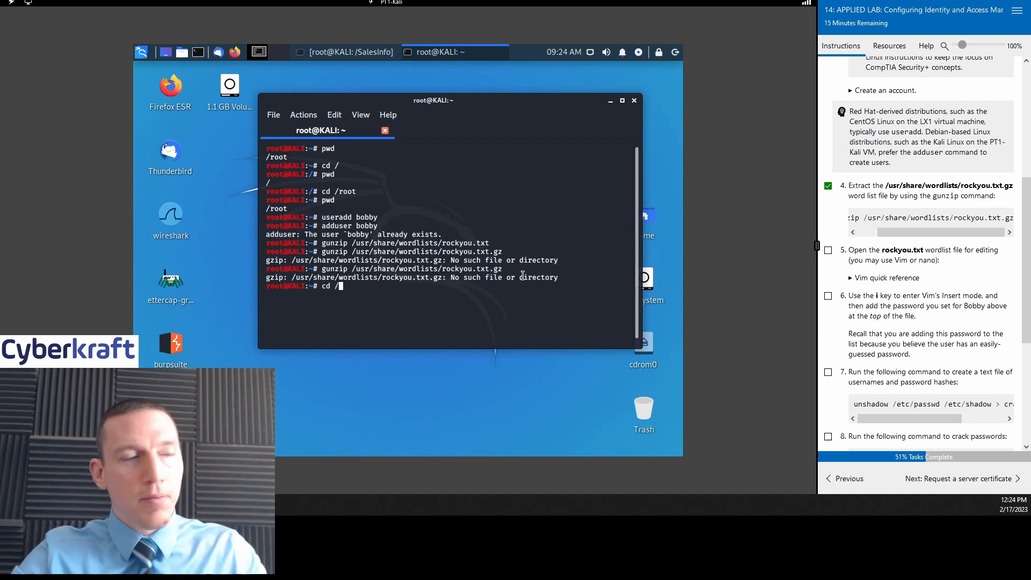
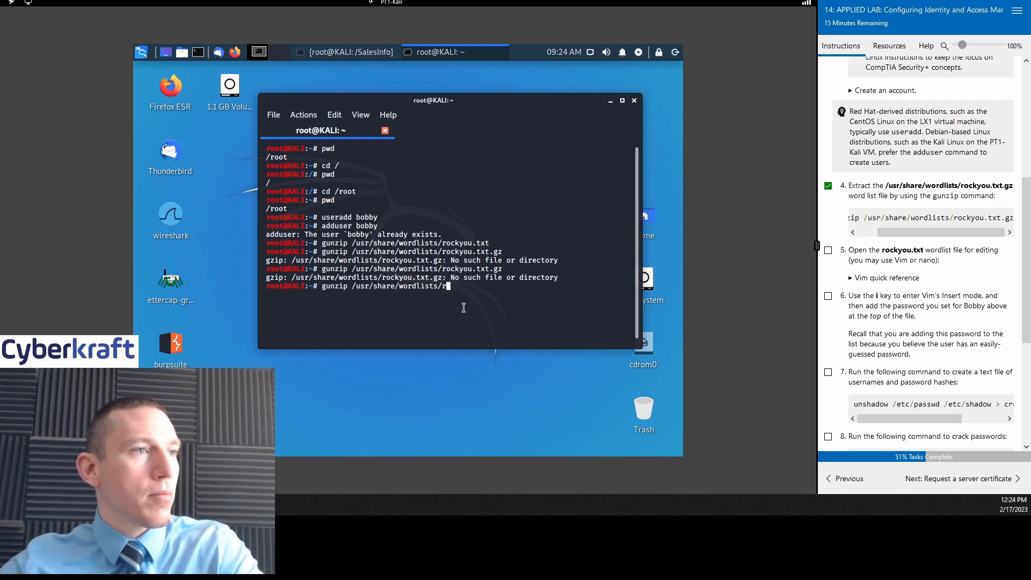
Step: Move the cursor back toward the command word to replace 'gunzip' with 'cd' before /usr/share/wordlists/
{"action": "key", "text": "Left"}
{"action": "key", "text": "Left"}
{"action": "key", "text": "Left"}
{"action": "key", "text": "Left"}
{"action": "key", "text": "Left"}
{"action": "key", "text": "Left"}
{"action": "key", "text": "Left"}
{"action": "key", "text": "Left"}
{"action": "key", "text": "Left"}
{"action": "key", "text": "Left"}
{"action": "key", "text": "Left"}
{"action": "key", "text": "Left"}
{"action": "key", "text": "Left"}
{"action": "key", "text": "Left"}
{"action": "key", "text": "Left"}
{"action": "key", "text": "Left"}
{"action": "key", "text": "Left"}
{"action": "key", "text": "Left"}
{"action": "key", "text": "Left"}
{"action": "key", "text": "Left"}
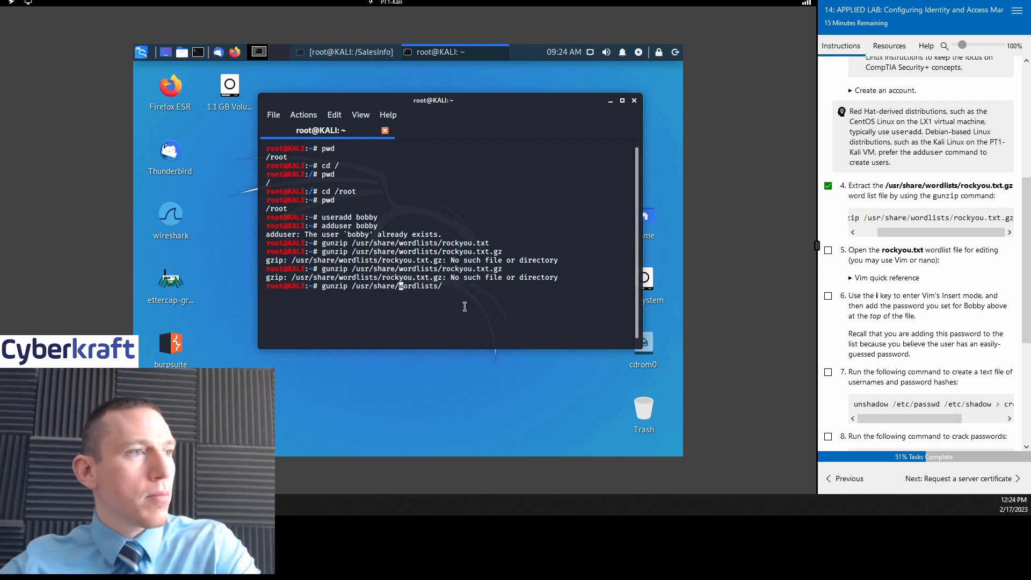
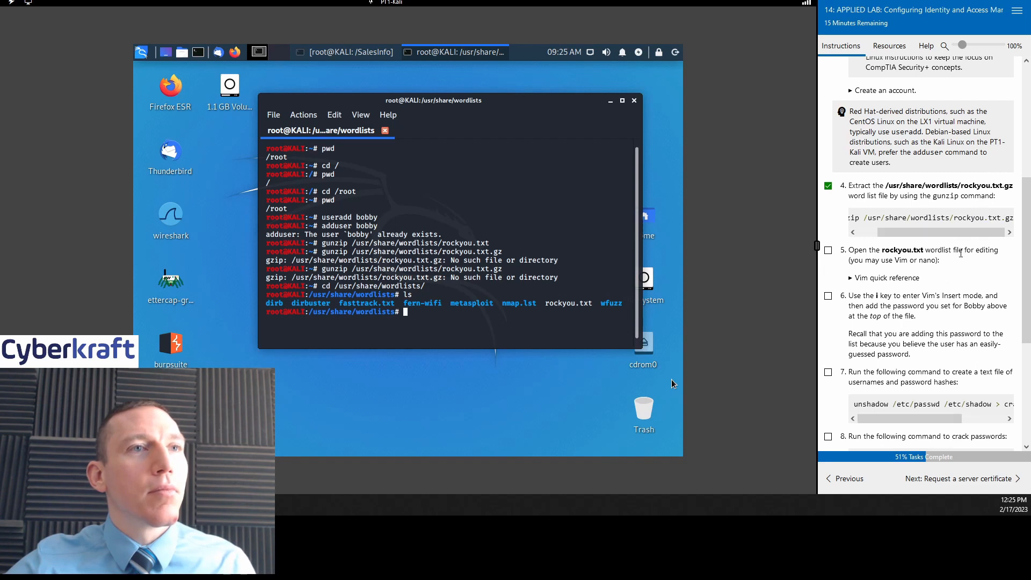
Step: Scroll the Instructions panel down to lab steps 5–9, from editing rockyou.txt to running john
{"action": "scroll", "coordinate": [960, 252], "scroll_direction": "down", "scroll_amount": 1}
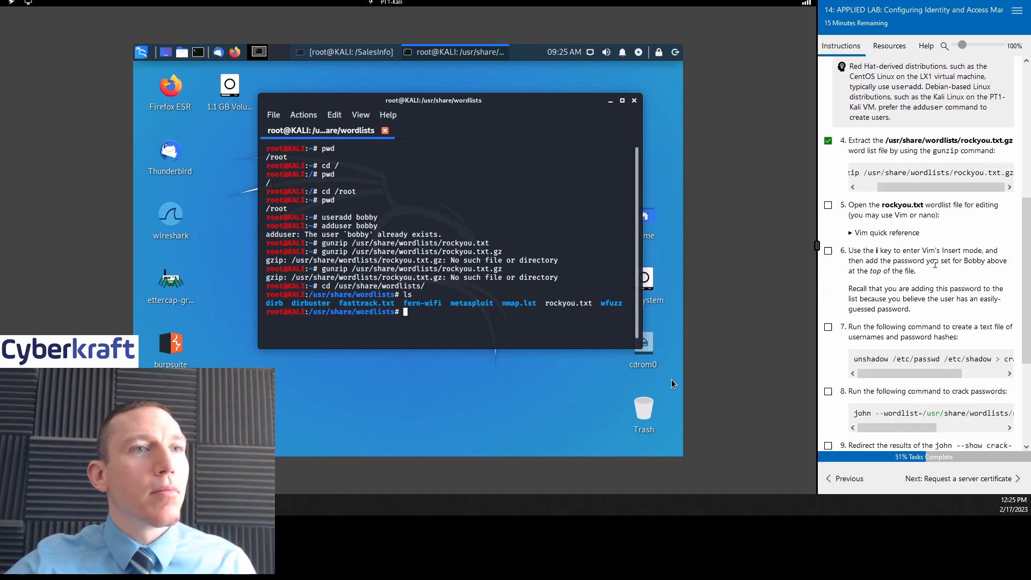
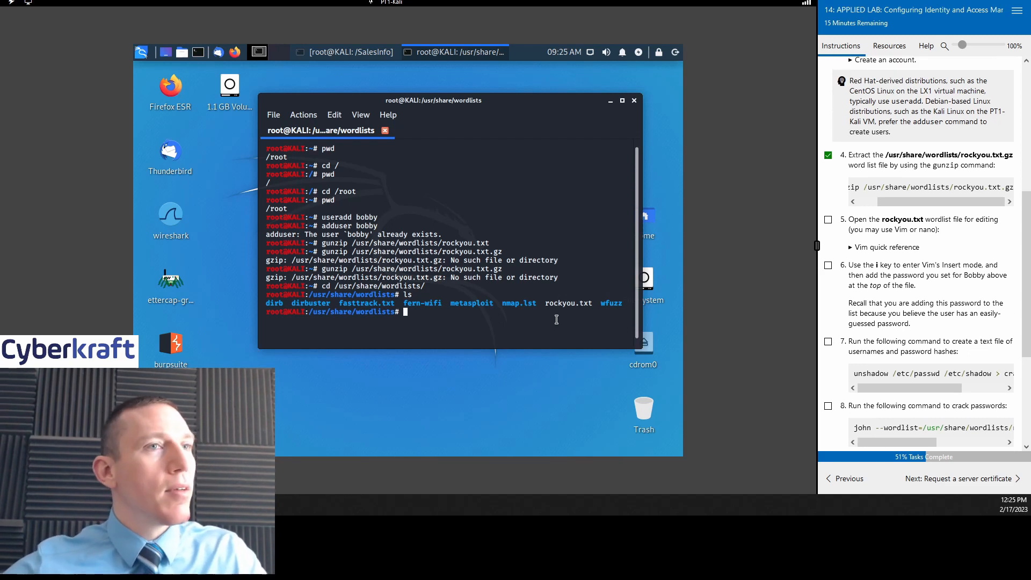
Step: Recall 'gunzip /usr/share/wordlists/rockyou.txt.gz' from shell history at the wordlists prompt
{"action": "key", "text": "Up"}
{"action": "key", "text": "Up"}
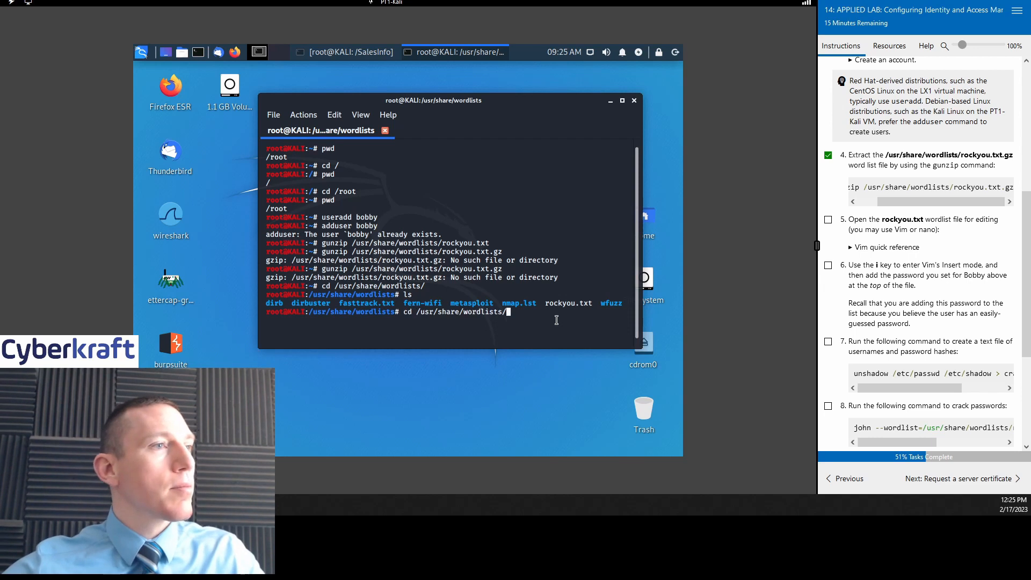
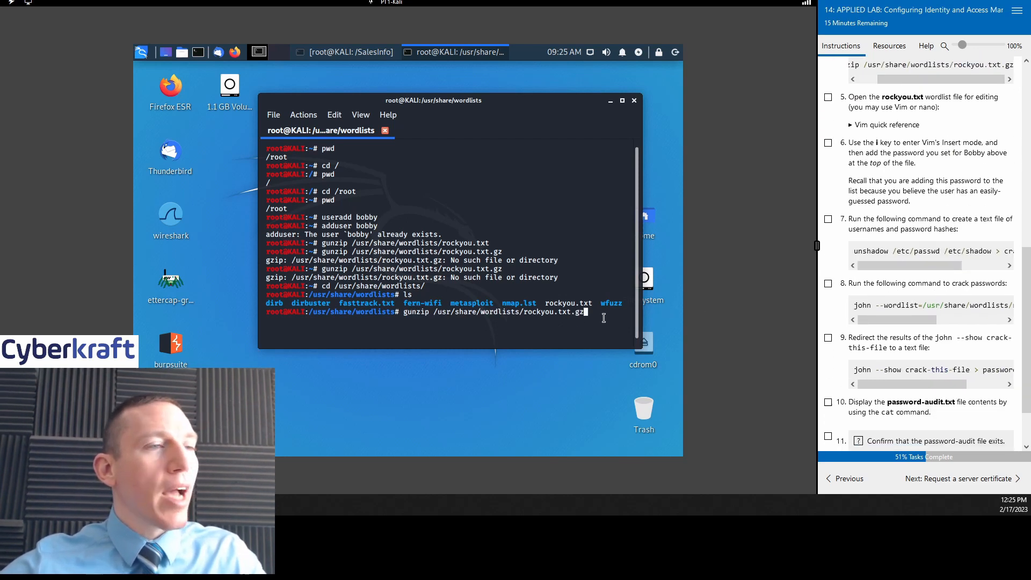
Step: Delete the trailing 'gz' from the recalled 'gunzip /usr/share/wordlists/rockyou.txt.gz' command
{"action": "key", "text": "BackSpace"}
{"action": "key", "text": "BackSpace"}
{"action": "key", "text": "BackSpace"}
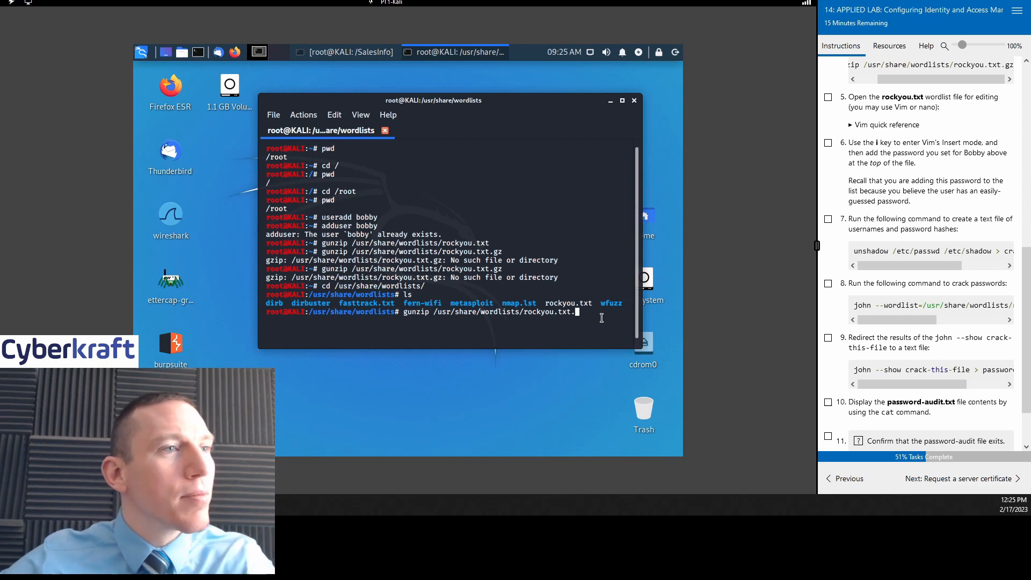
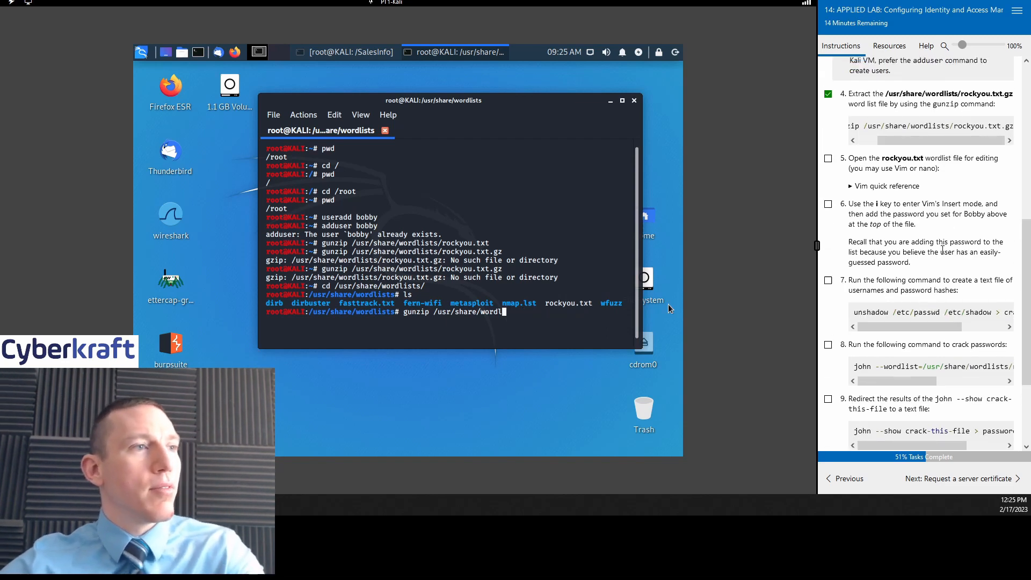
{"action": "key", "text": "BackSpace"}
{"action": "key", "text": "BackSpace"}
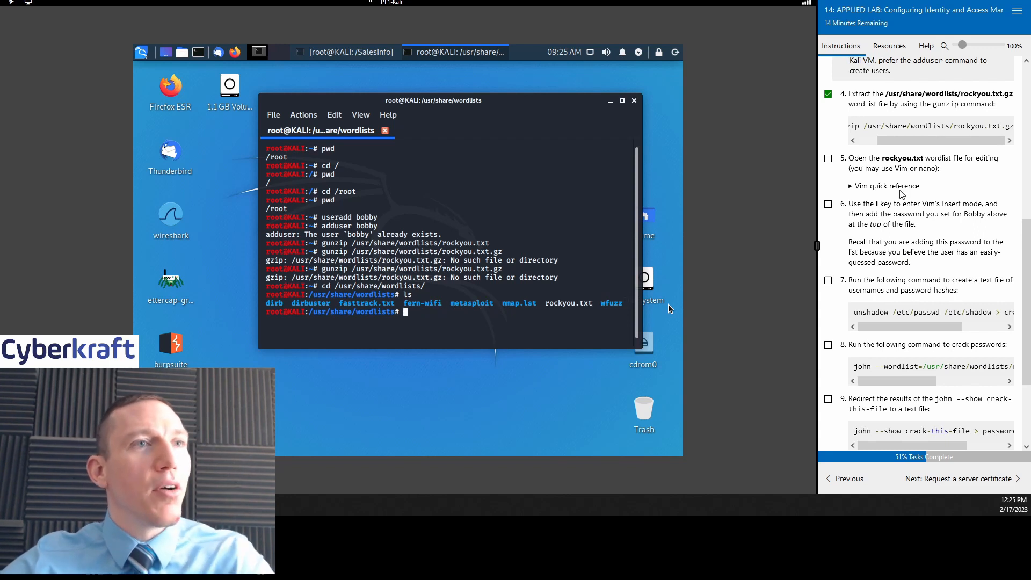
Step: Erase the leftover gunzip command from the prompt and expand the lab's Vim quick reference notes
{"action": "left_click", "coordinate": [852, 186]}
Step: Tick task 5 as complete and open /usr/share/wordlists/rockyou.txt in Vim
{"action": "left_click", "coordinate": [828, 158]}
{"action": "scroll", "coordinate": [912, 242], "scroll_direction": "down", "scroll_amount": 1}
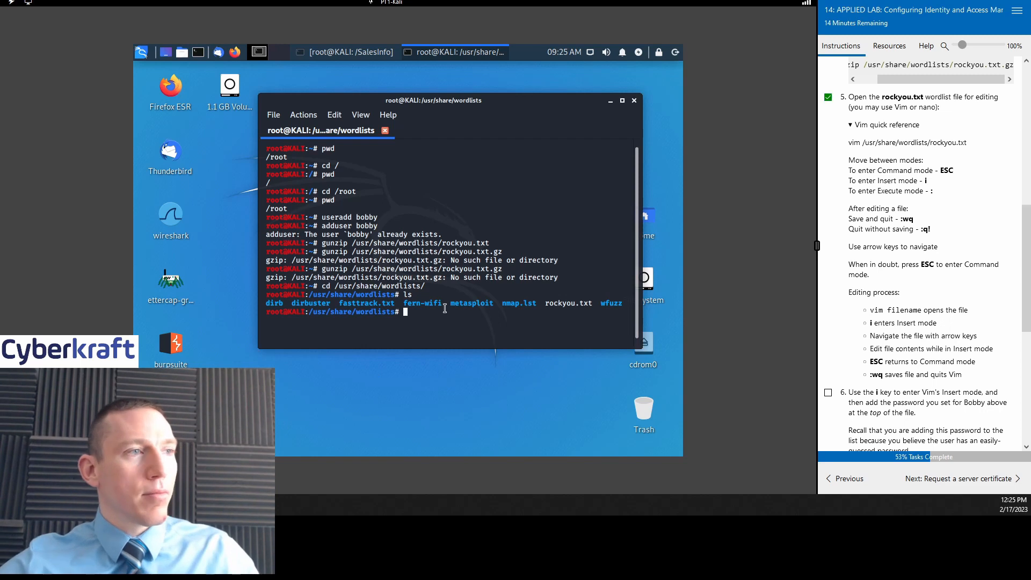
{"action": "type", "text": "vim "}
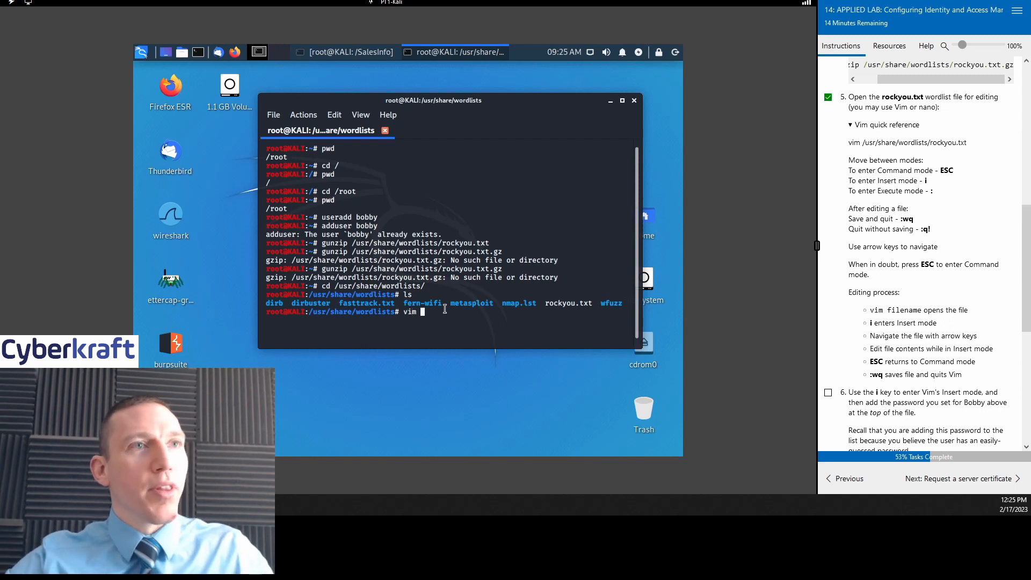
{"action": "type", "text": "/us"}
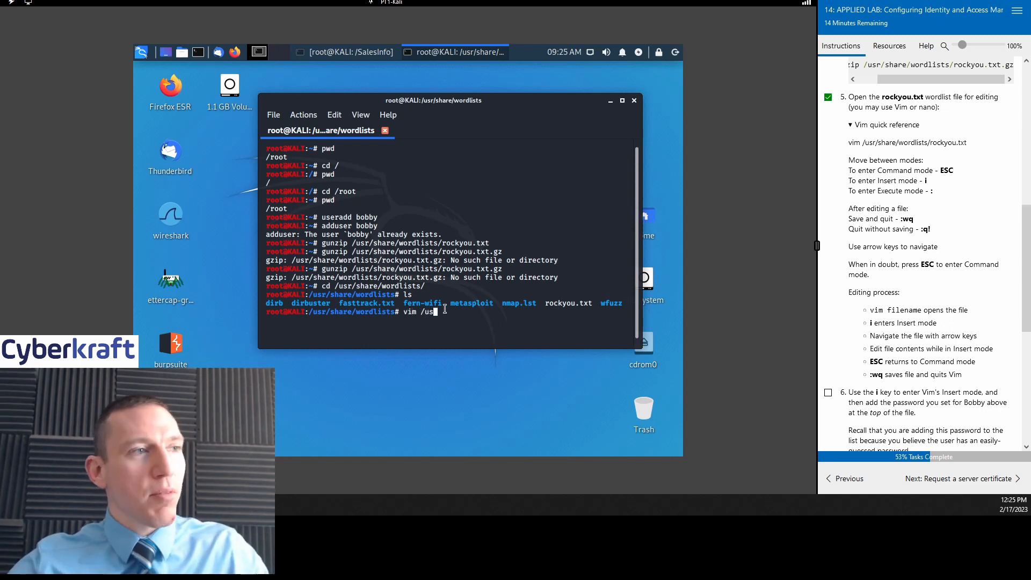
{"action": "type", "text": "r/"}
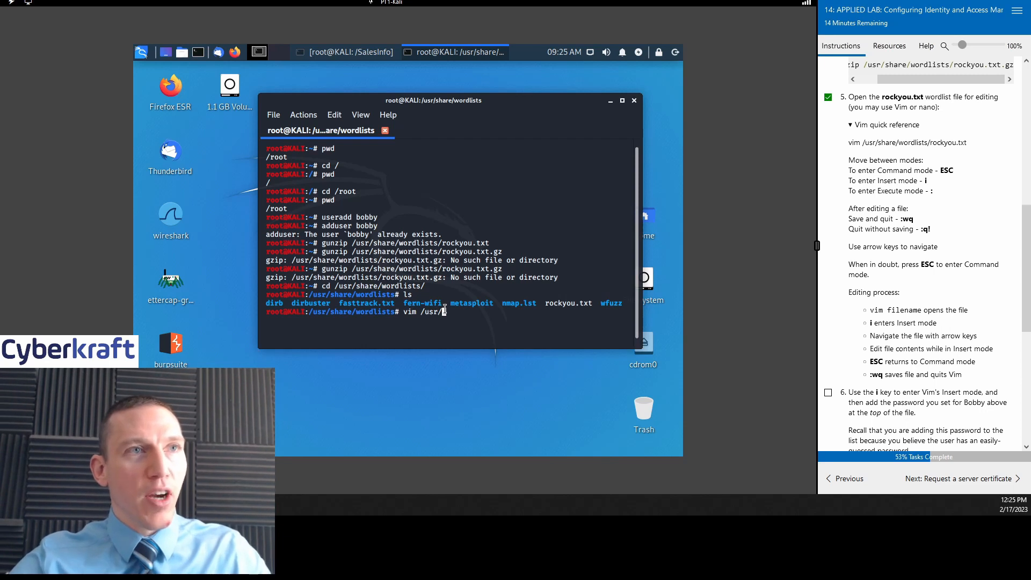
{"action": "type", "text": "share"}
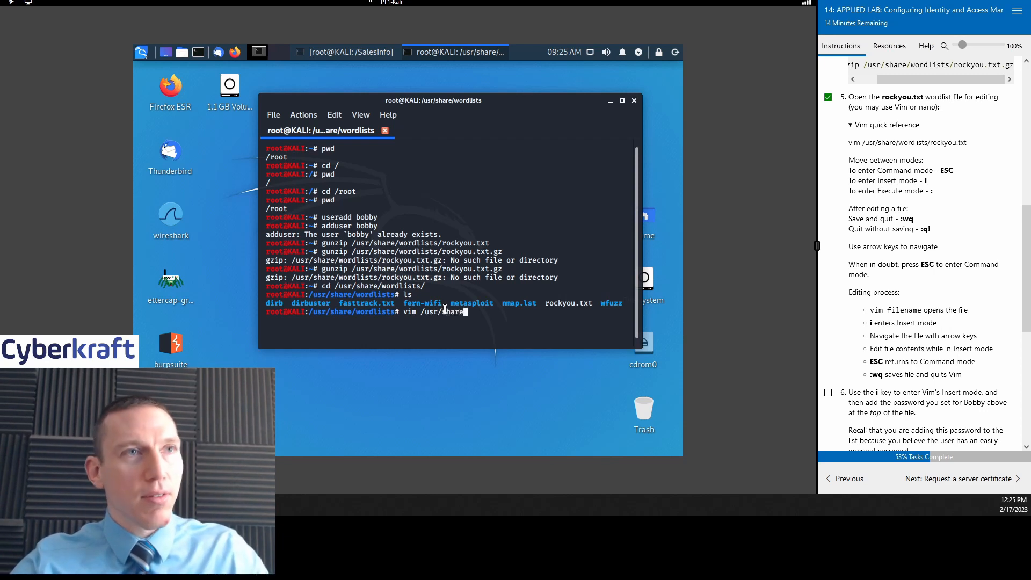
{"action": "type", "text": "/word"}
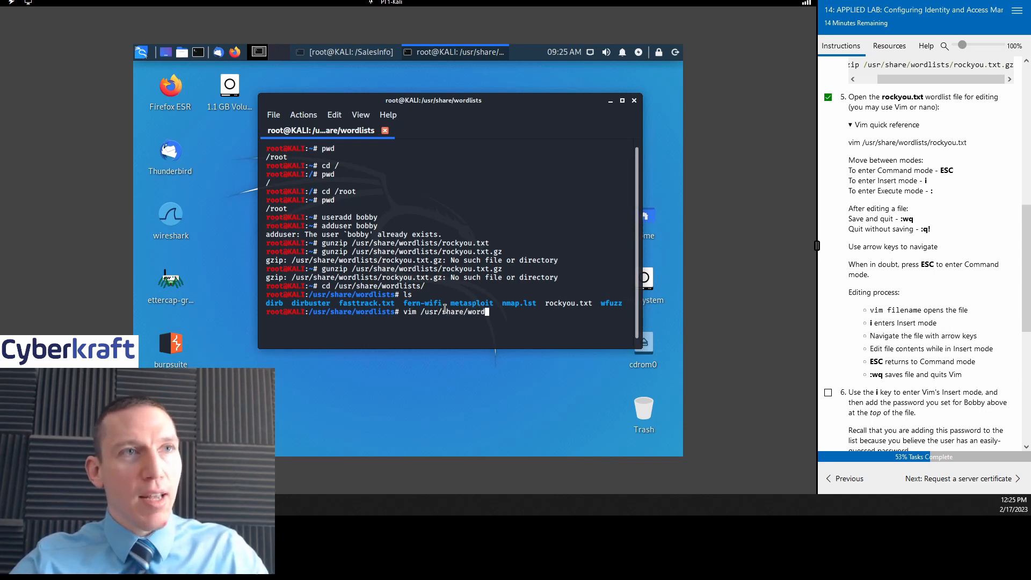
{"action": "type", "text": "lists"}
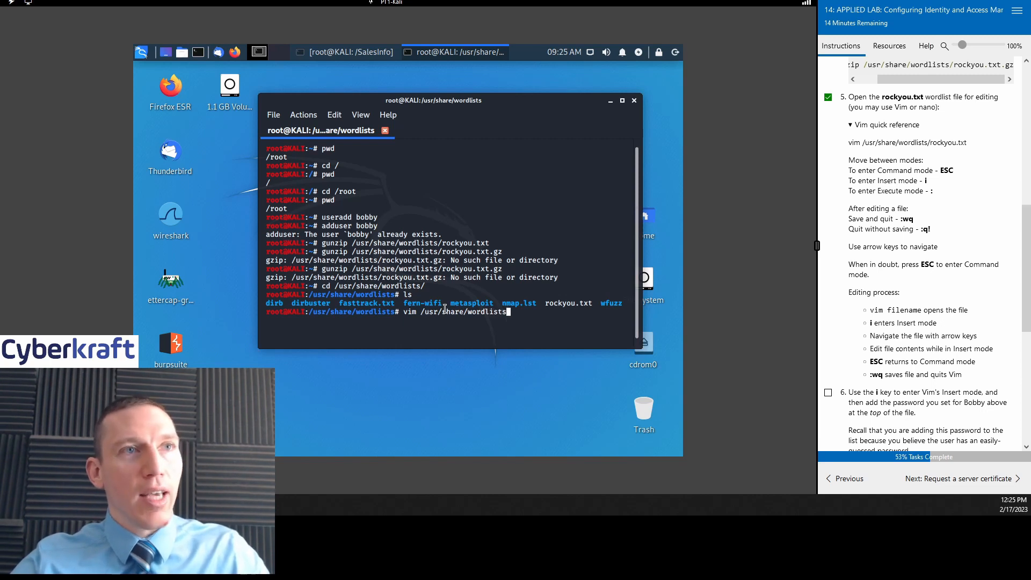
{"action": "type", "text": "/rock"}
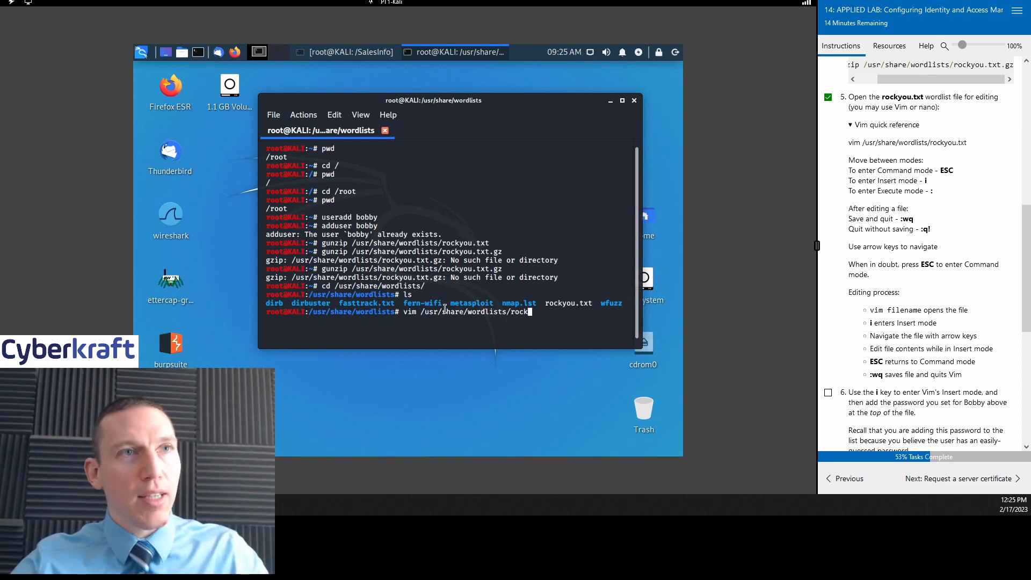
{"action": "type", "text": "you.txt"}
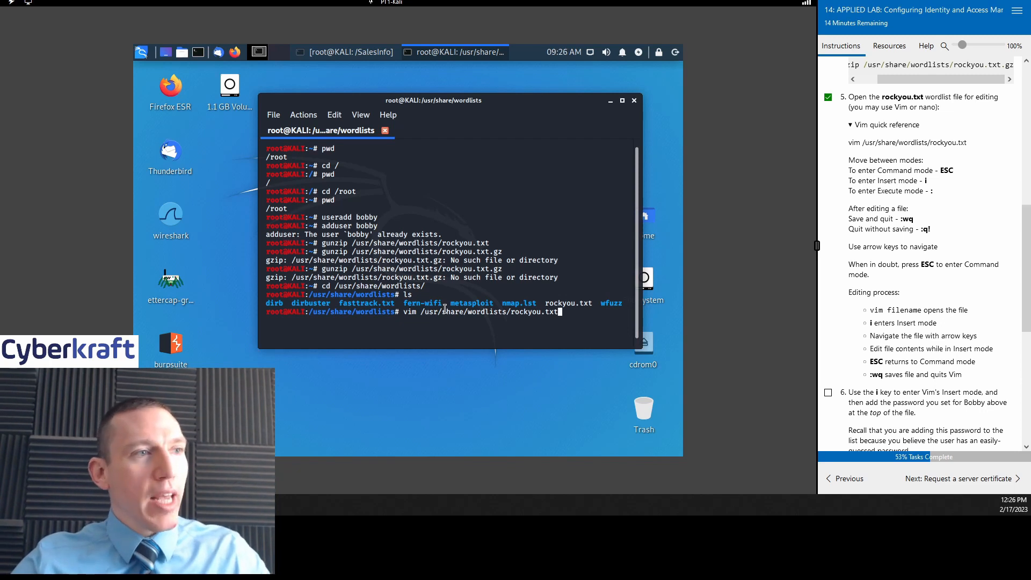
{"action": "key", "text": "Return"}
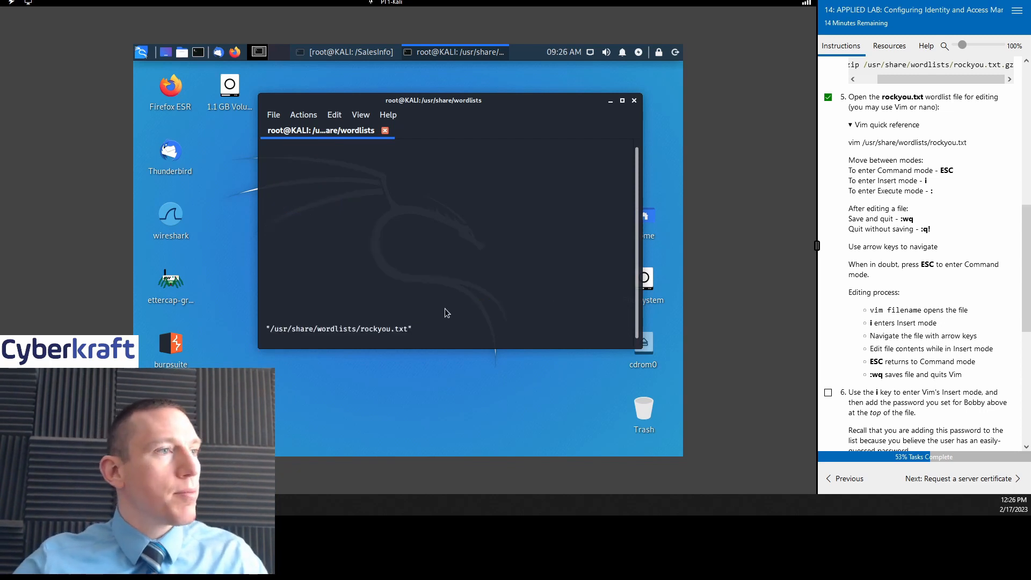
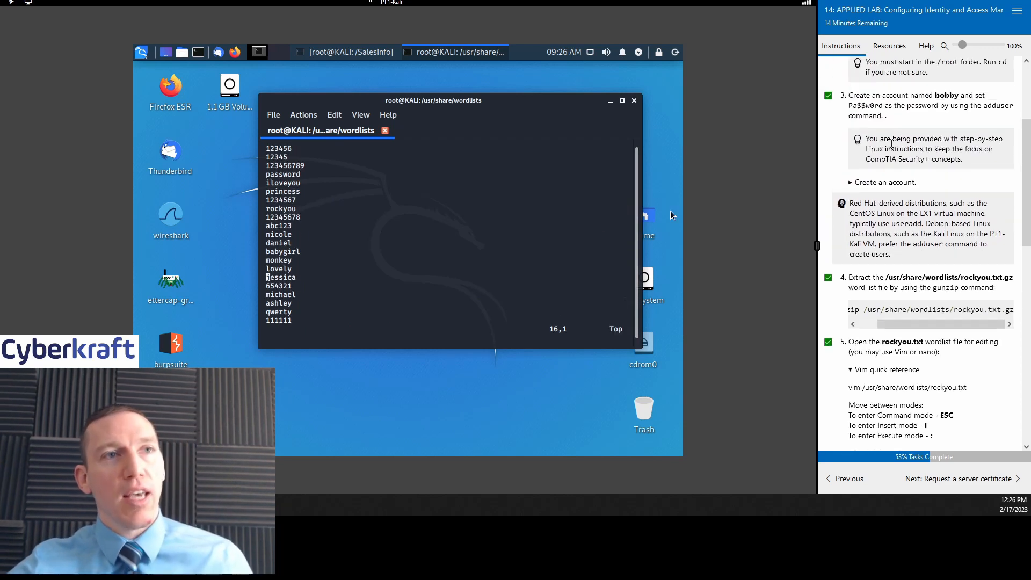
Step: Resize the terminal window from its bottom-right corner until it is taller
{"action": "left_click_drag", "start_coordinate": [910, 324], "coordinate": [890, 323]}
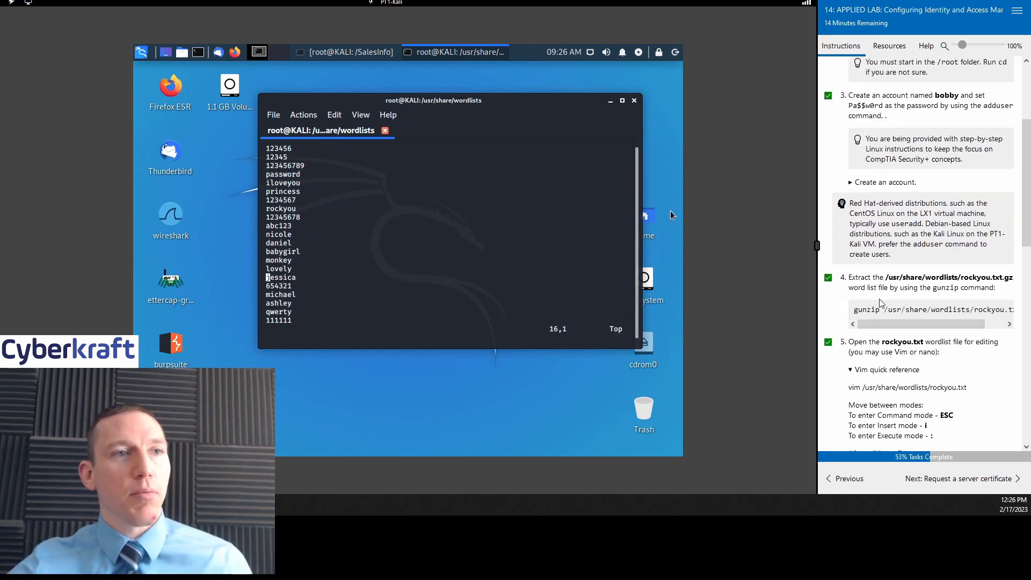
{"action": "scroll", "coordinate": [906, 307], "scroll_direction": "down", "scroll_amount": 1}
{"action": "mouse_move", "coordinate": [881, 265]}
{"action": "left_mouse_down"}
{"action": "mouse_move", "coordinate": [955, 267]}
{"action": "mouse_move", "coordinate": [885, 265]}
{"action": "left_mouse_up"}
{"action": "scroll", "coordinate": [932, 231], "scroll_direction": "down", "scroll_amount": 2}
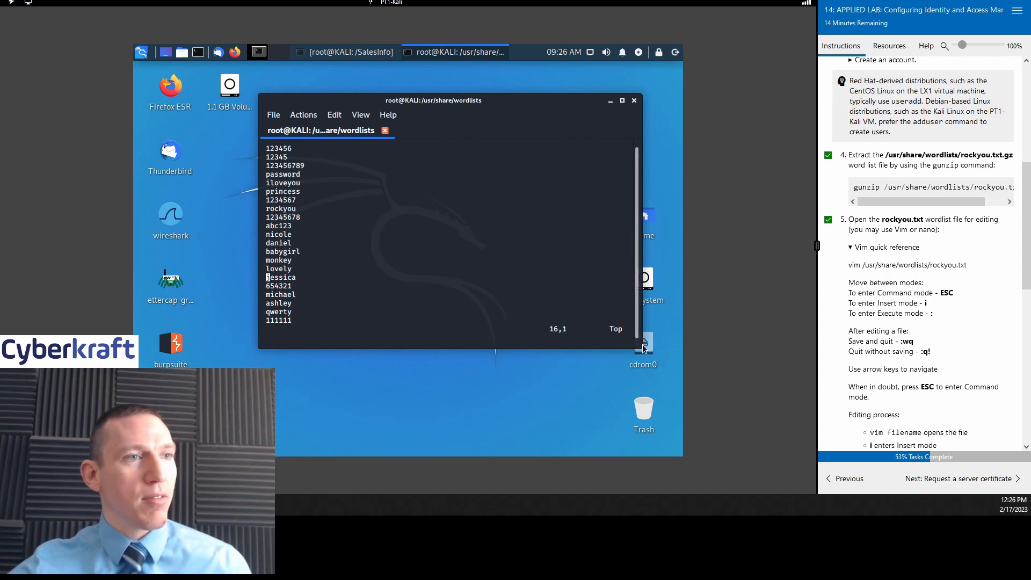
{"action": "left_click_drag", "start_coordinate": [638, 344], "coordinate": [650, 427]}
Step: Scroll down and back through the rockyou.txt password entries in Vim without editing
{"action": "scroll", "coordinate": [375, 247], "scroll_direction": "down", "scroll_amount": 20}
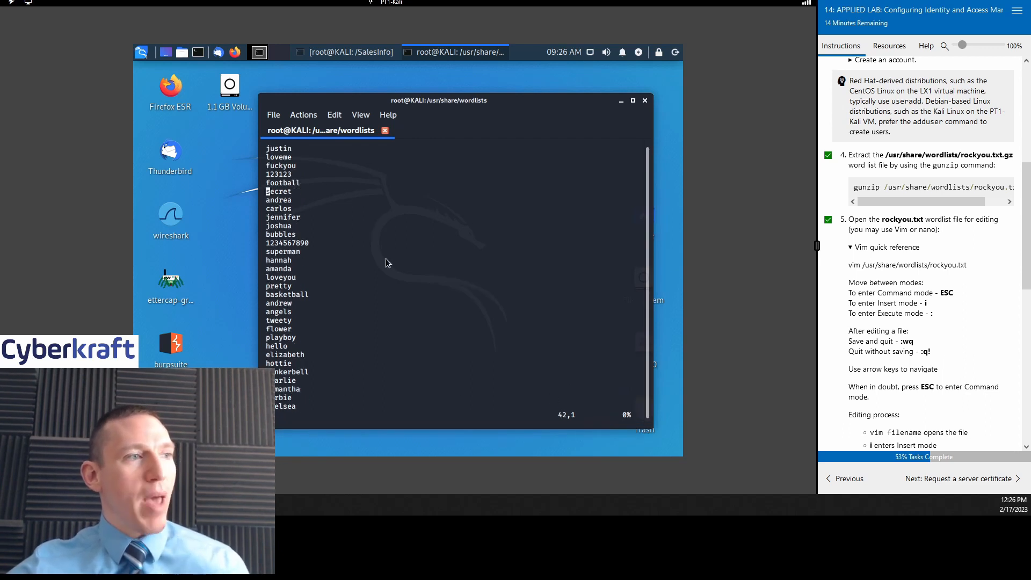
{"action": "scroll", "coordinate": [388, 285], "scroll_direction": "down", "scroll_amount": 20}
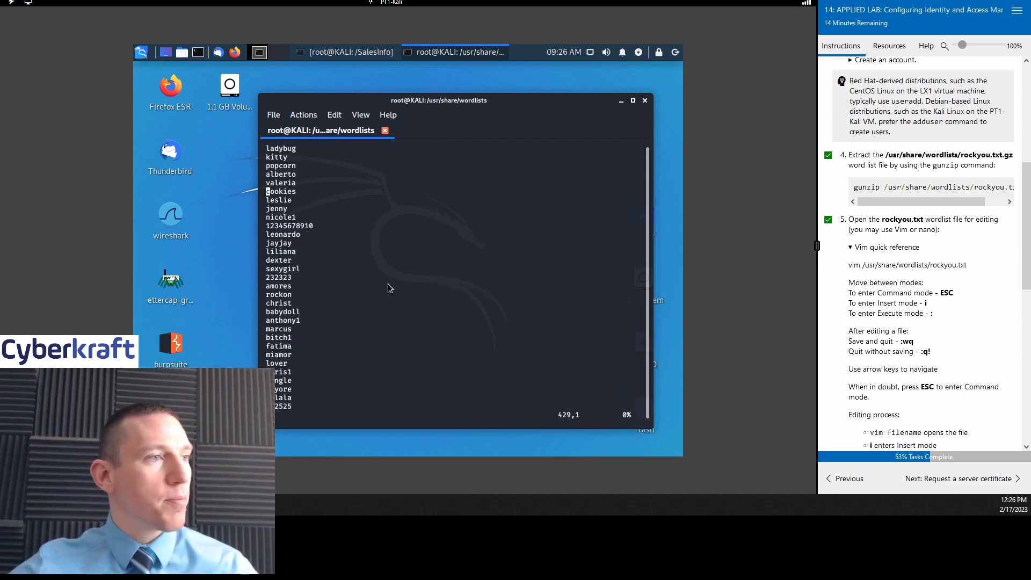
{"action": "scroll", "coordinate": [407, 288], "scroll_direction": "up", "scroll_amount": 20}
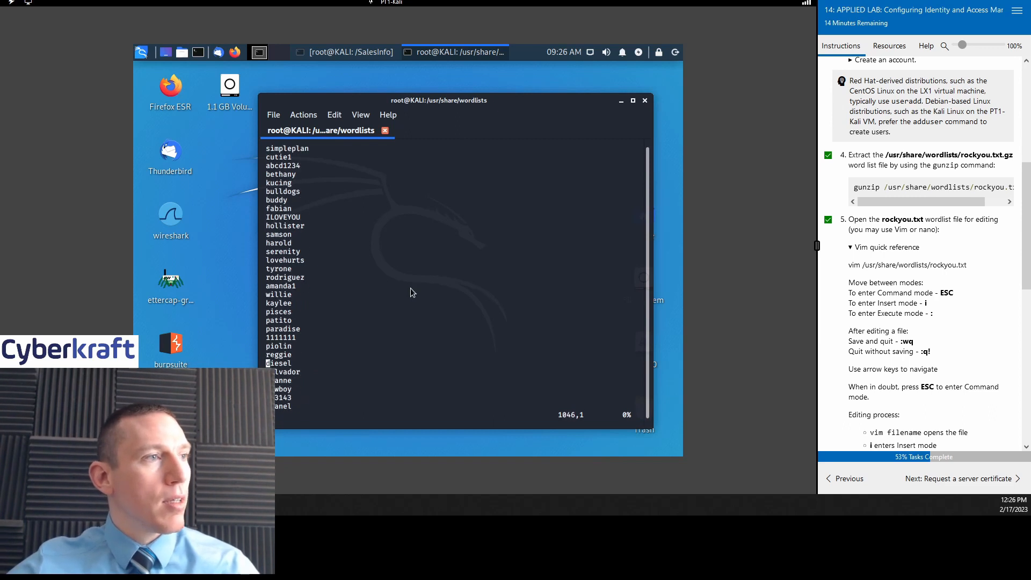
{"action": "scroll", "coordinate": [411, 293], "scroll_direction": "up", "scroll_amount": 20}
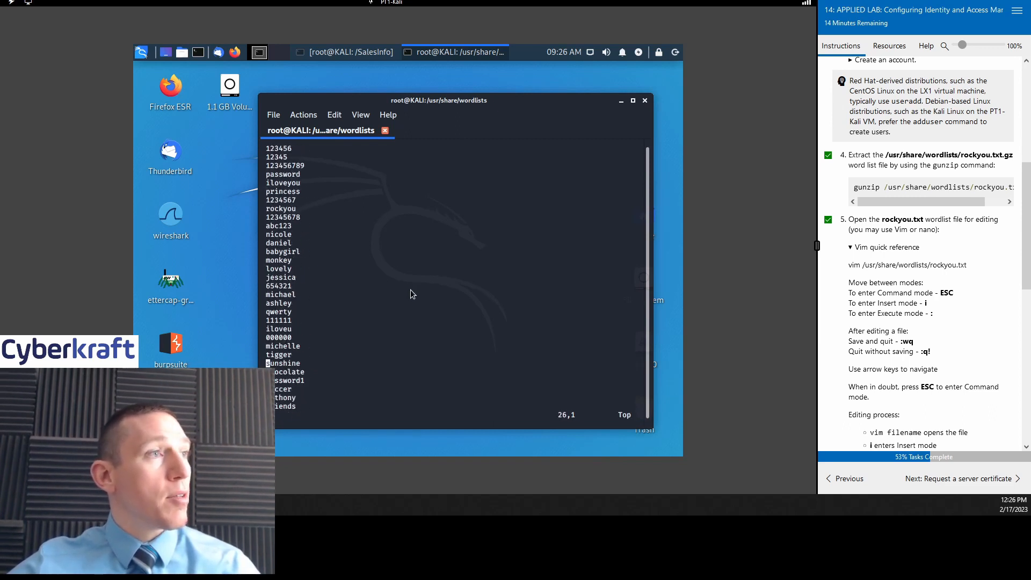
{"action": "scroll", "coordinate": [414, 291], "scroll_direction": "down", "scroll_amount": 20}
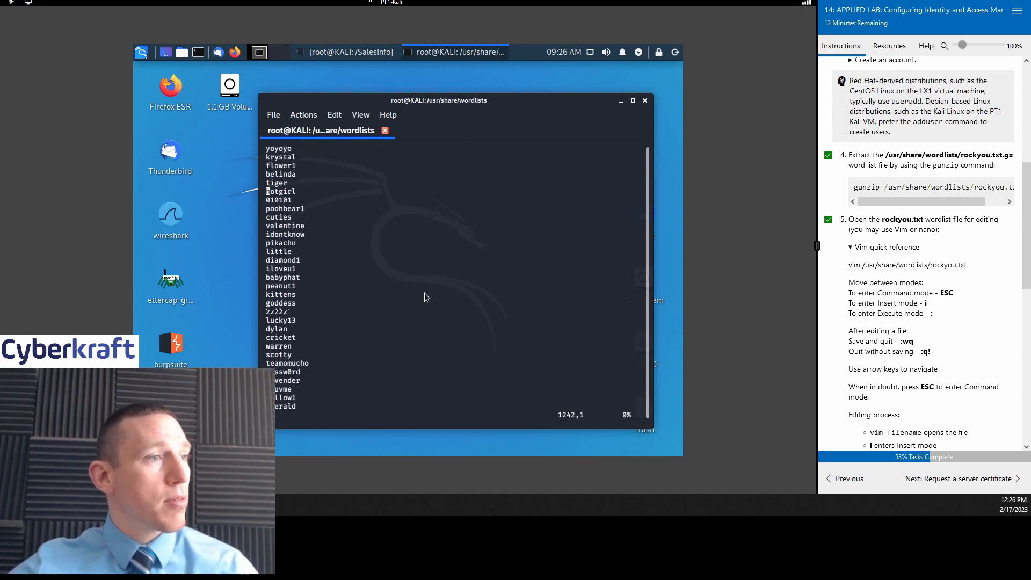
{"action": "scroll", "coordinate": [424, 293], "scroll_direction": "down", "scroll_amount": 20}
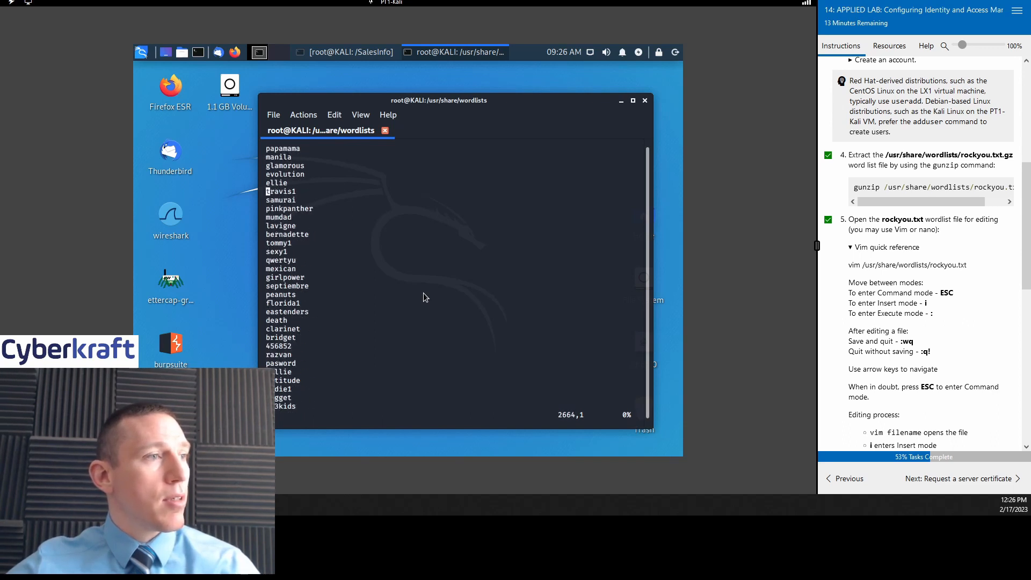
{"action": "scroll", "coordinate": [423, 293], "scroll_direction": "down", "scroll_amount": 20}
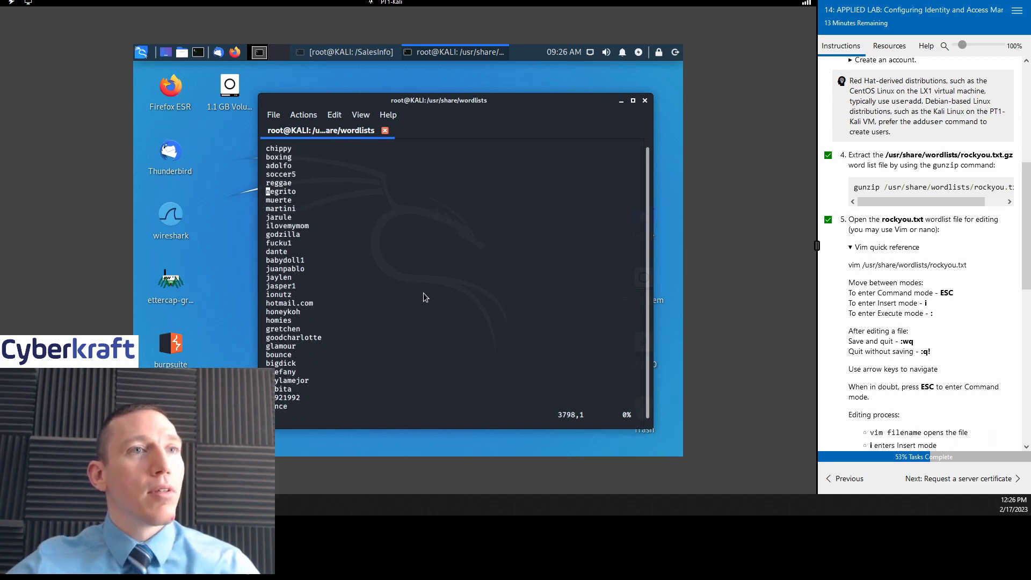
{"action": "scroll", "coordinate": [423, 293], "scroll_direction": "down", "scroll_amount": 20}
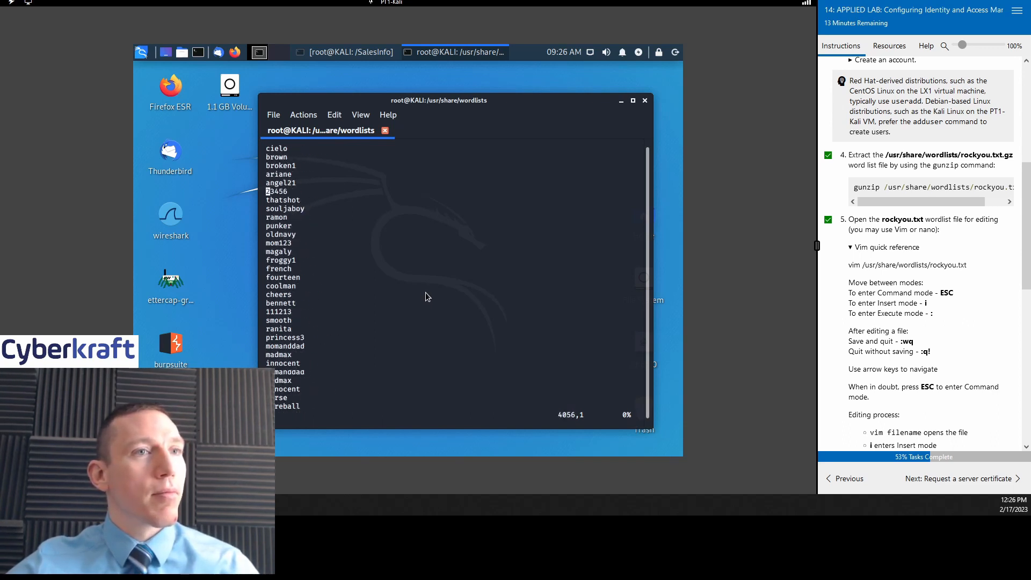
{"action": "scroll", "coordinate": [426, 294], "scroll_direction": "down", "scroll_amount": 20}
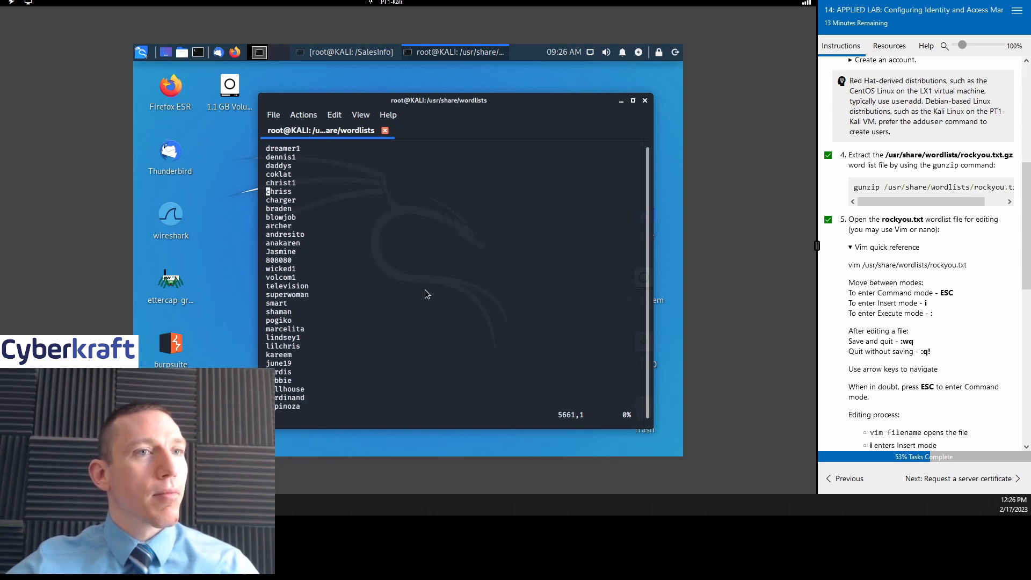
{"action": "scroll", "coordinate": [426, 294], "scroll_direction": "down", "scroll_amount": 20}
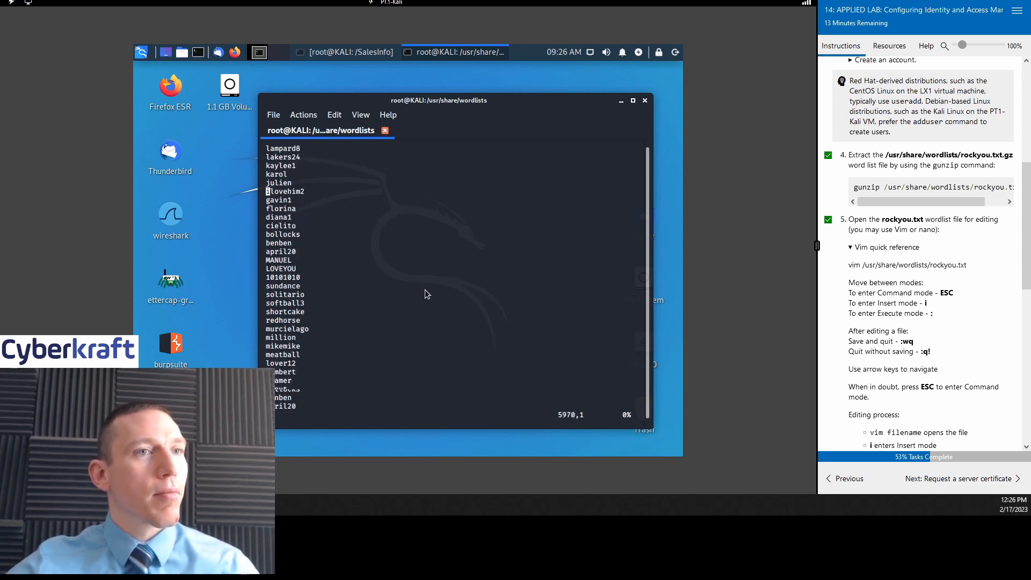
{"action": "scroll", "coordinate": [943, 282], "scroll_direction": "down", "scroll_amount": 3}
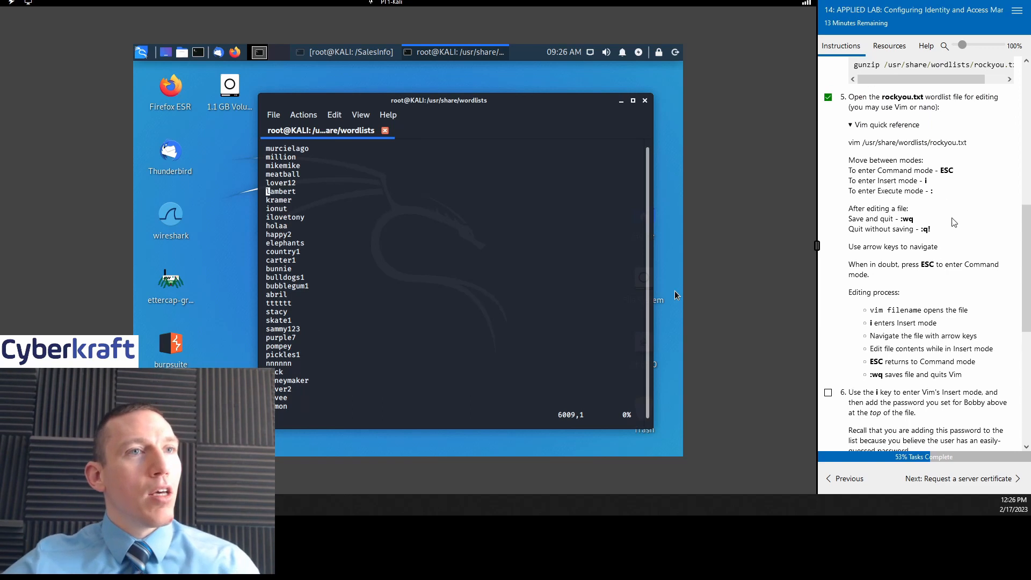
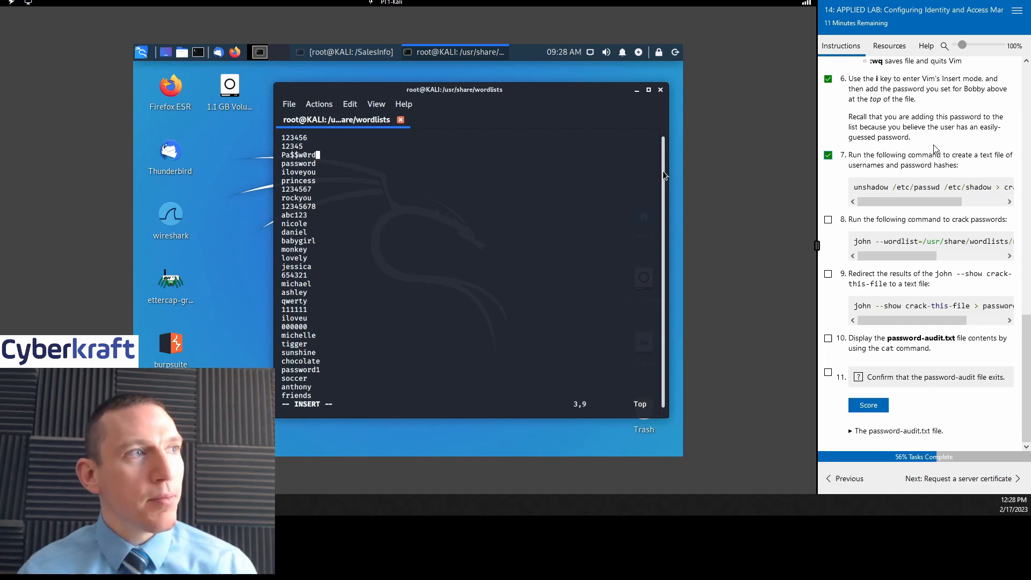
{"action": "scroll", "coordinate": [928, 183], "scroll_direction": "up", "scroll_amount": 3}
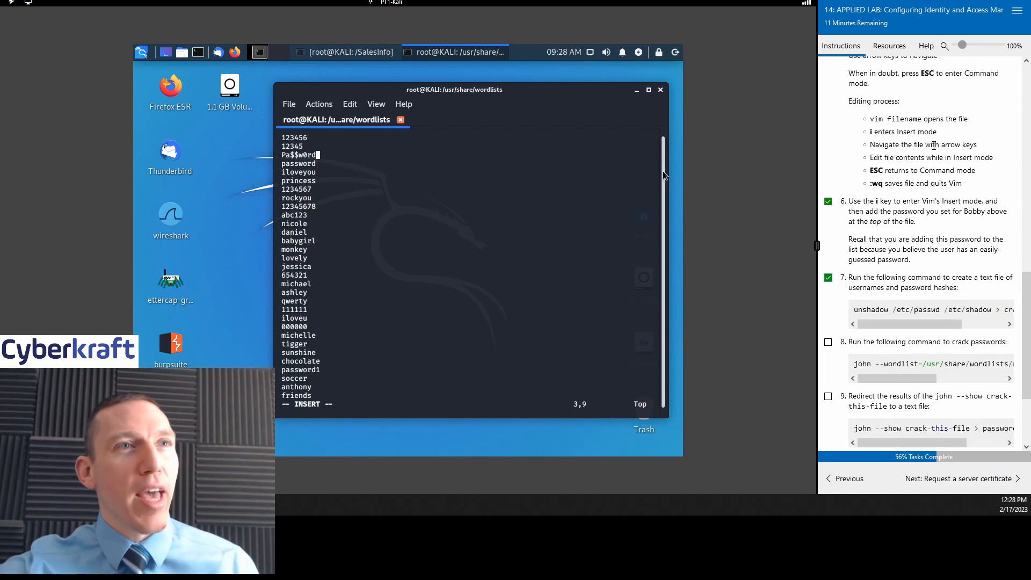
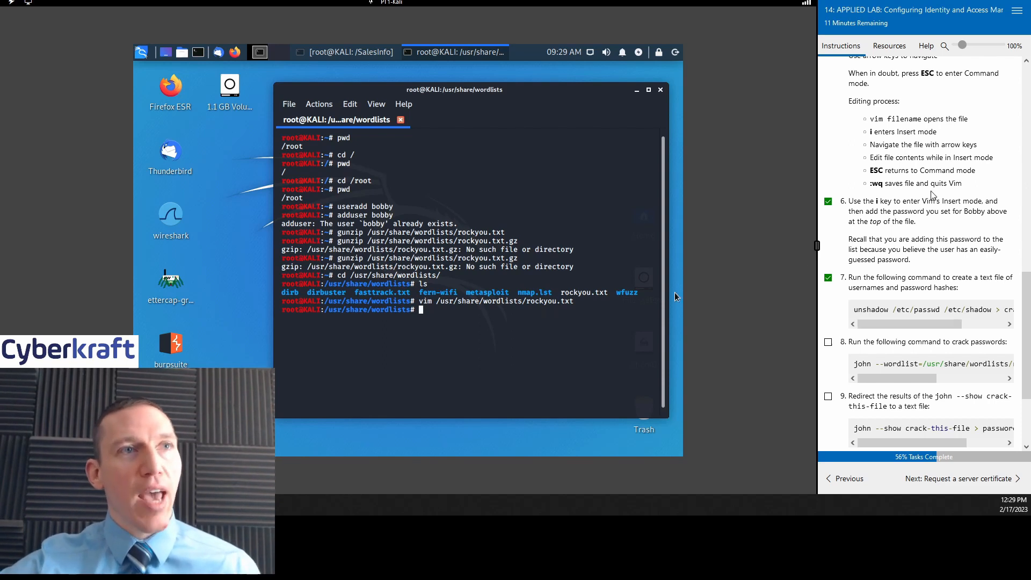
Step: Scroll the lab instructions down to review steps 8–11
{"action": "scroll", "coordinate": [932, 194], "scroll_direction": "down", "scroll_amount": 3}
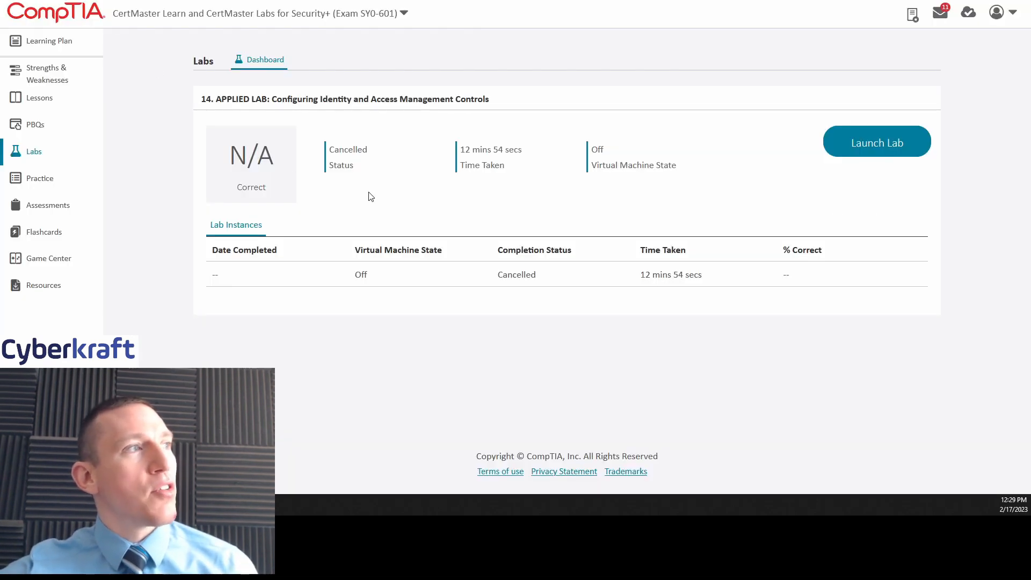
Step: From the Labs dashboard, resume the running lab 14 and accept the time extension
{"action": "left_click", "coordinate": [33, 153]}
{"action": "scroll", "coordinate": [570, 260], "scroll_direction": "down", "scroll_amount": 1}
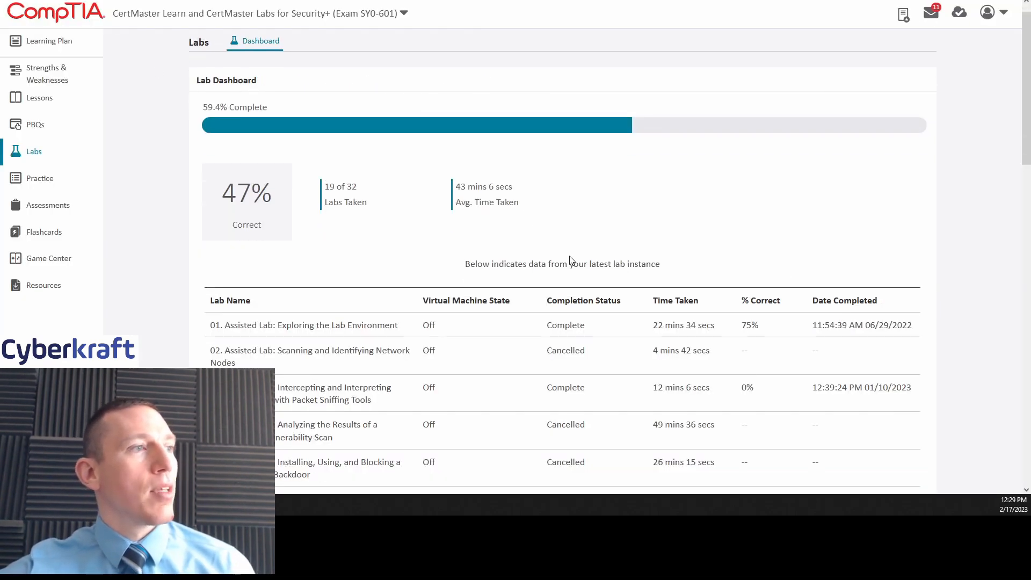
{"action": "scroll", "coordinate": [570, 260], "scroll_direction": "down", "scroll_amount": 15}
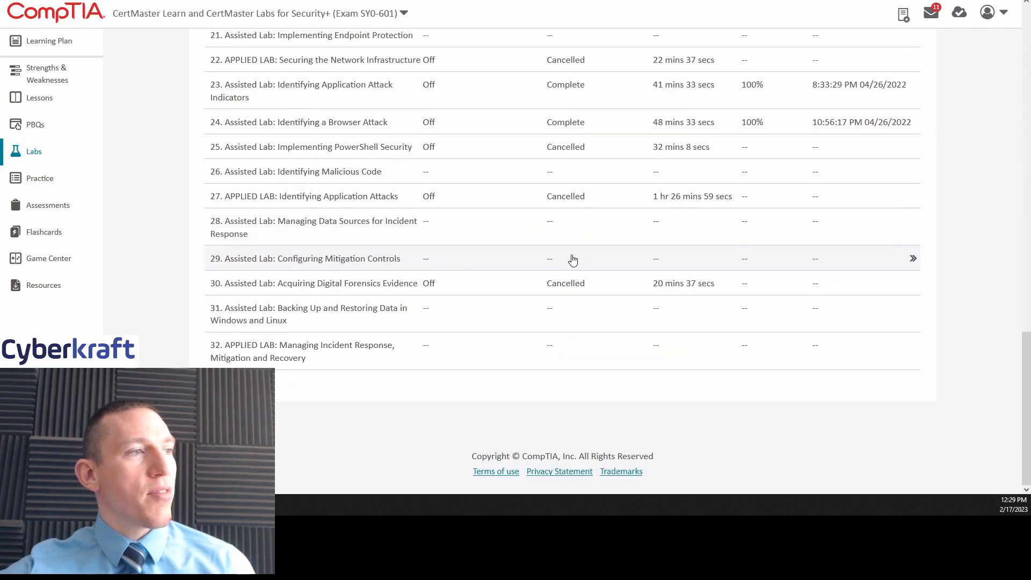
{"action": "scroll", "coordinate": [500, 337], "scroll_direction": "up", "scroll_amount": 3}
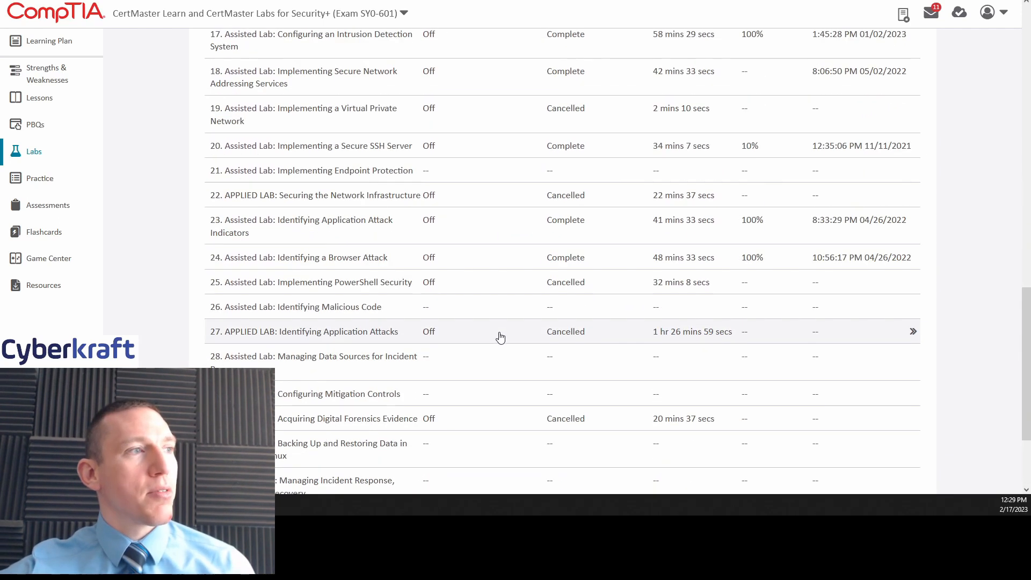
{"action": "scroll", "coordinate": [500, 337], "scroll_direction": "up", "scroll_amount": 6}
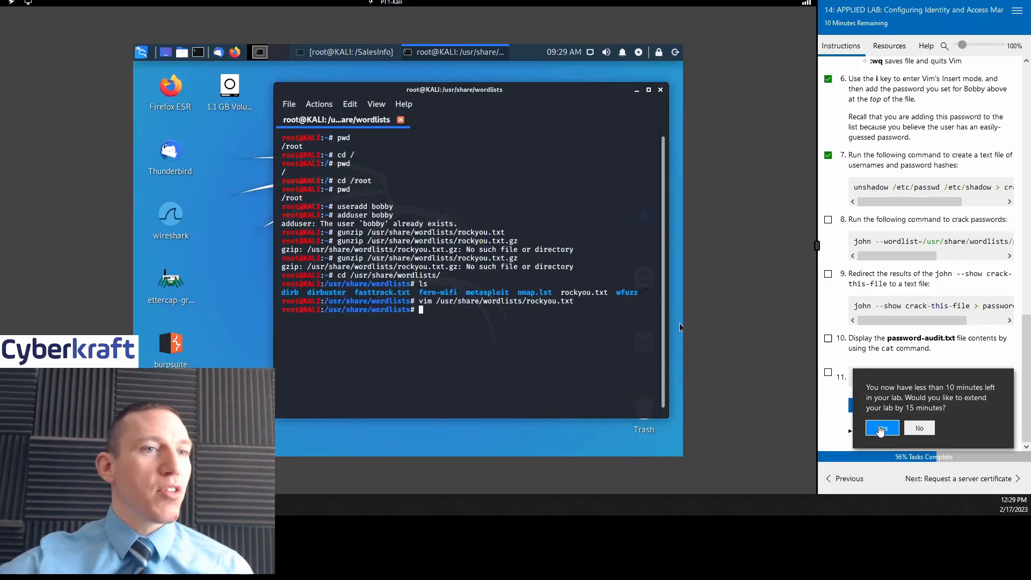
{"action": "left_click", "coordinate": [880, 428]}
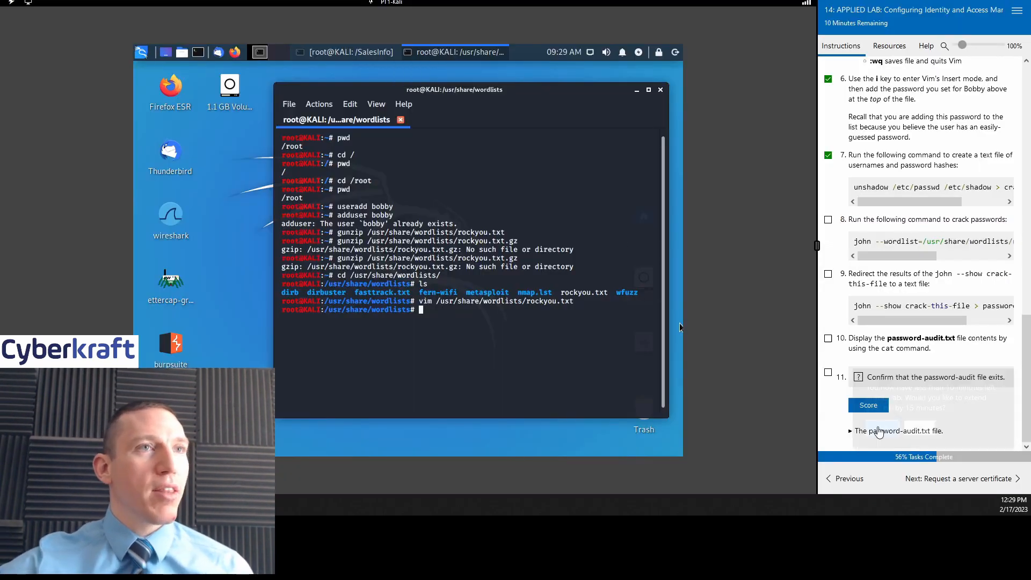
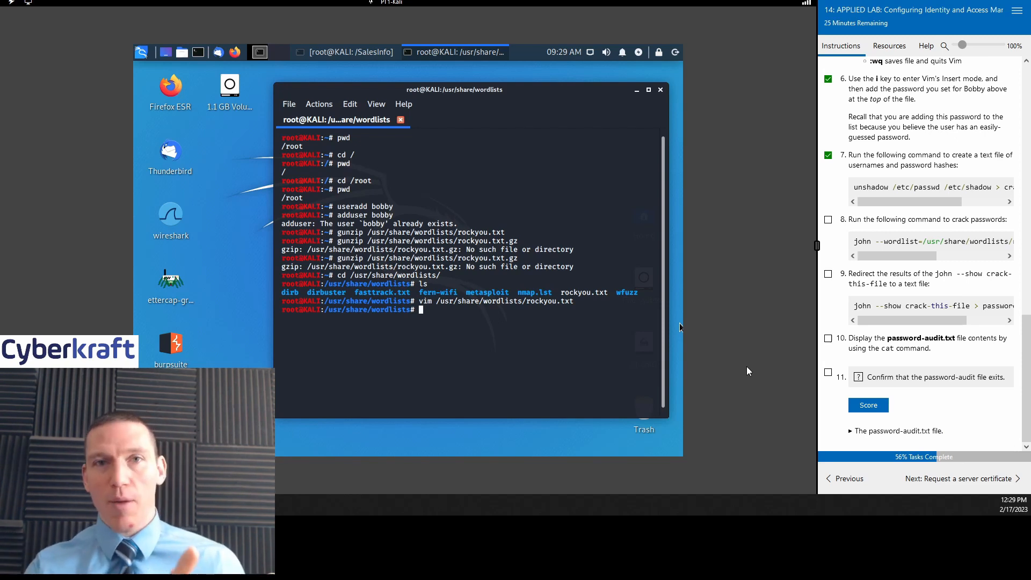
{"action": "left_click", "coordinate": [889, 46]}
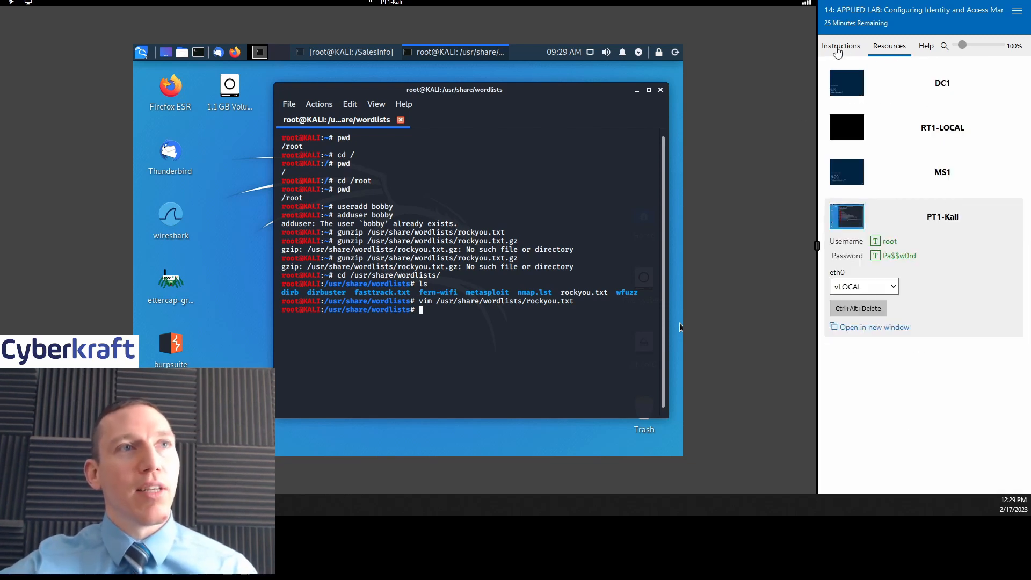
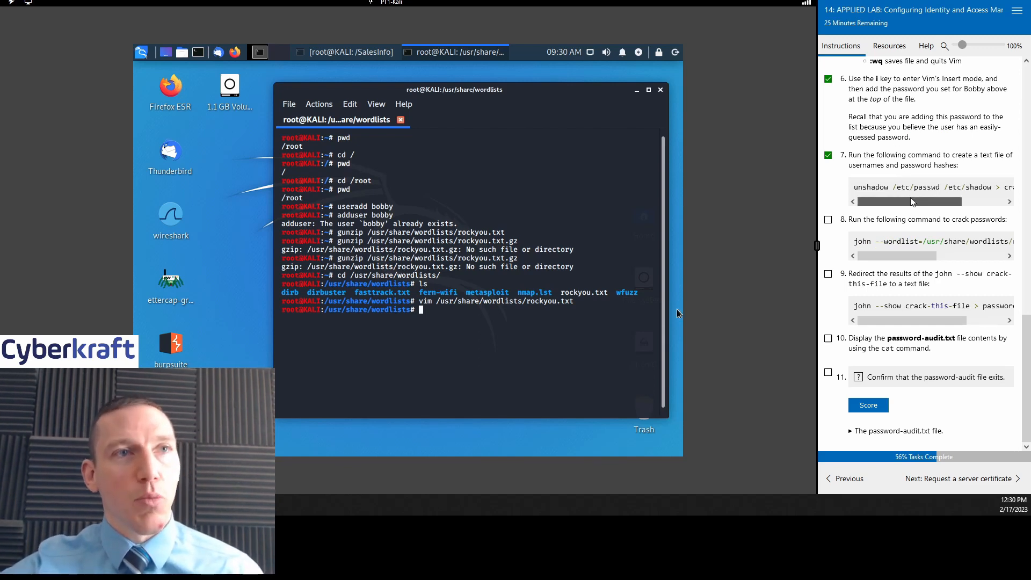
{"action": "mouse_move", "coordinate": [902, 203]}
{"action": "left_mouse_down"}
{"action": "mouse_move", "coordinate": [916, 205]}
{"action": "mouse_move", "coordinate": [900, 207]}
{"action": "left_mouse_up"}
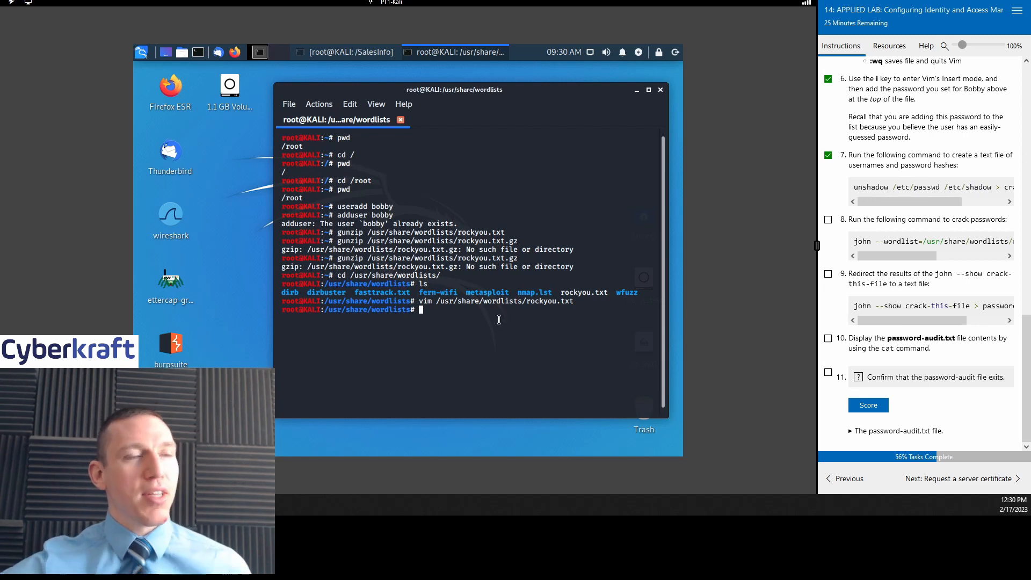
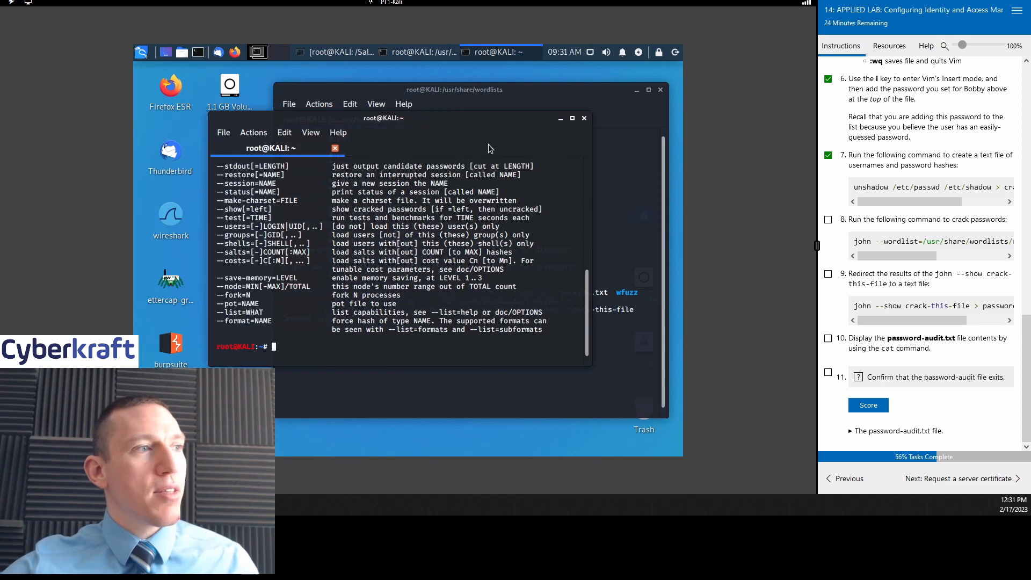
Step: Scroll the John the Ripper 1.9.0-jumbo-1 help output up to its Usage section
{"action": "scroll", "coordinate": [397, 264], "scroll_direction": "up", "scroll_amount": 10}
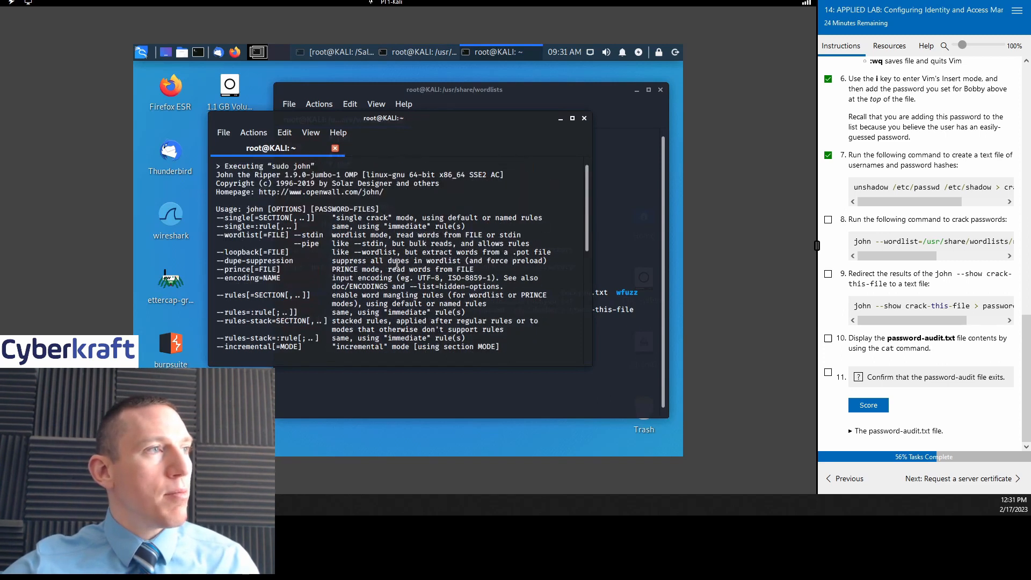
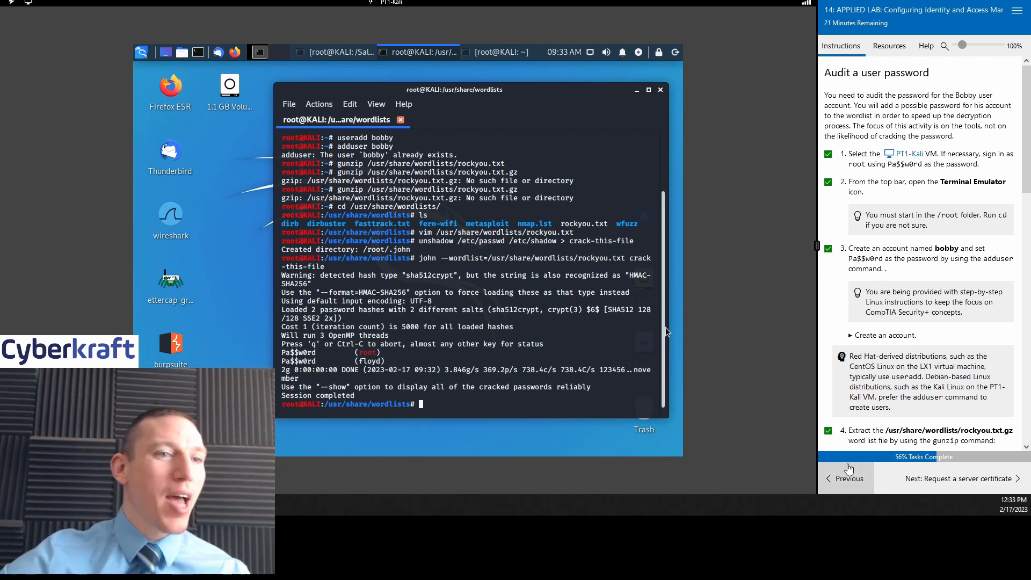
Step: Return to the 'Audit a user password' task and scroll its Instructions pane to steps 8–11
{"action": "left_click", "coordinate": [848, 478]}
{"action": "left_click", "coordinate": [959, 483]}
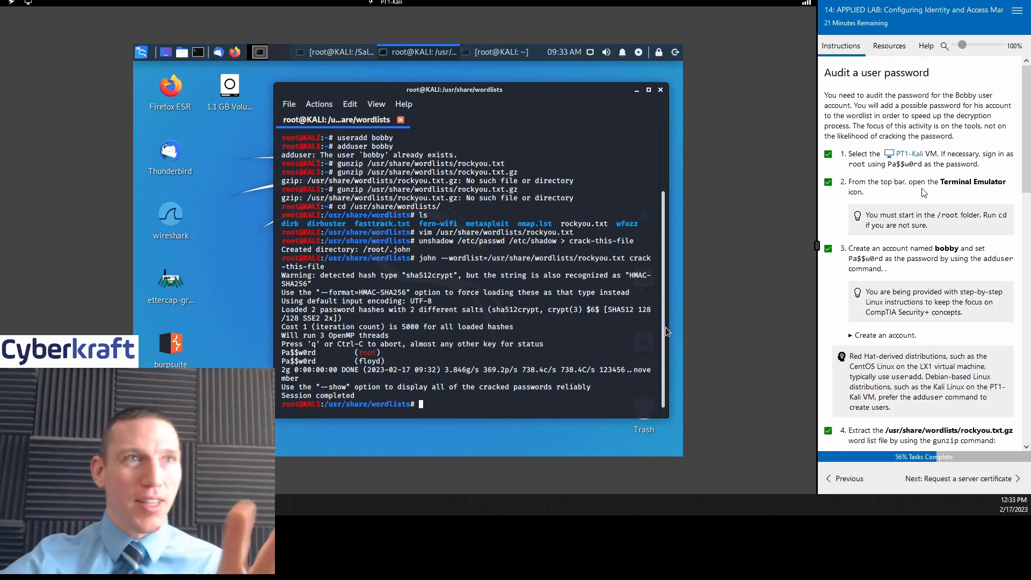
{"action": "scroll", "coordinate": [913, 189], "scroll_direction": "down", "scroll_amount": 1}
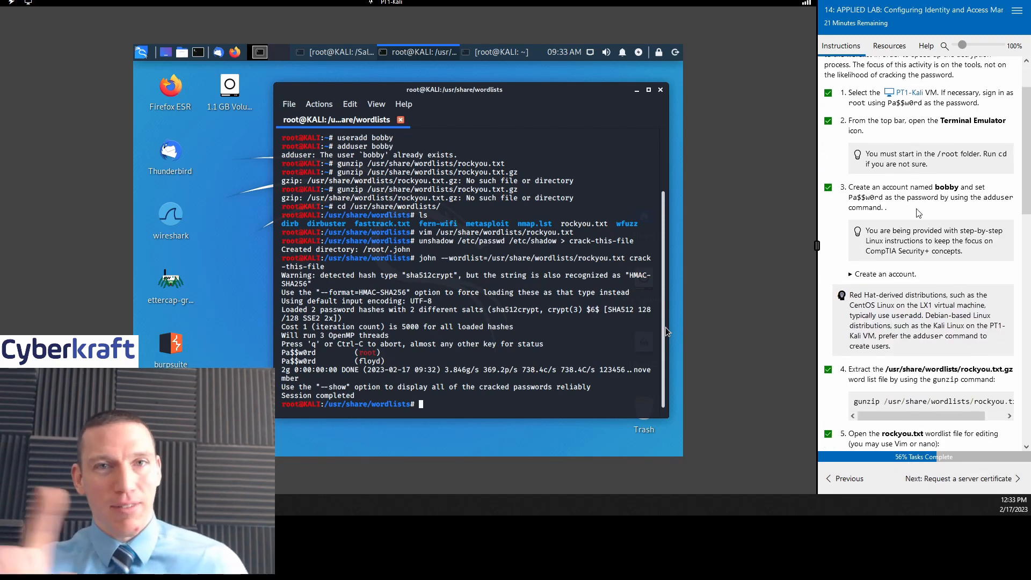
{"action": "scroll", "coordinate": [918, 213], "scroll_direction": "down", "scroll_amount": 3}
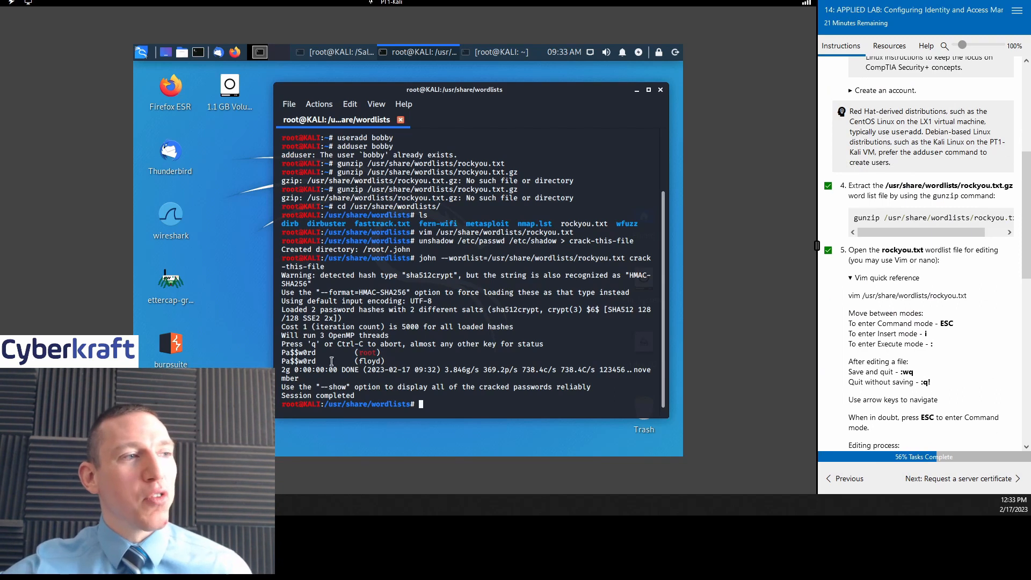
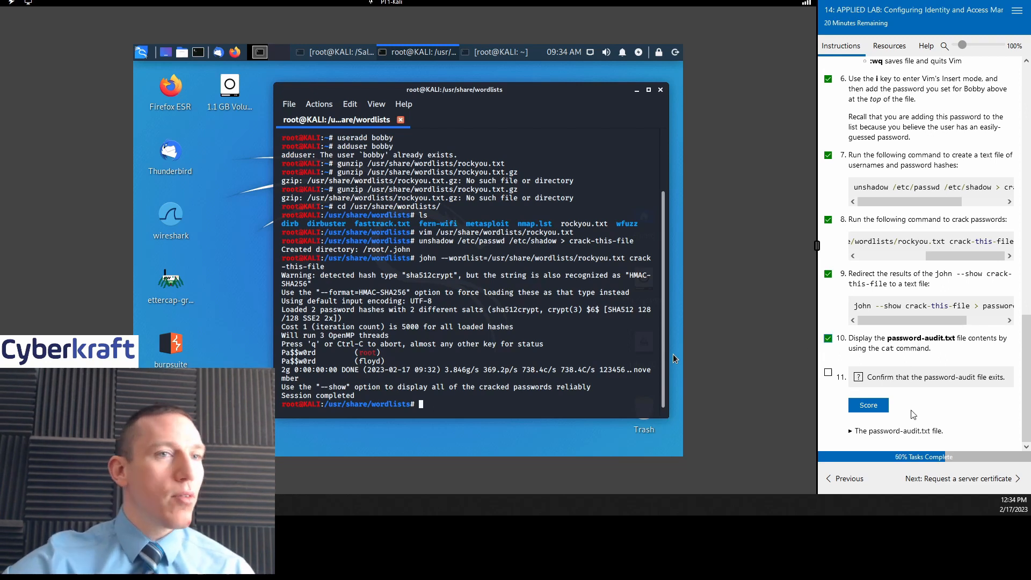
Step: Score task 11's password-audit.txt check, which returns Incorrect because the file doesn't exist
{"action": "left_click", "coordinate": [877, 407]}
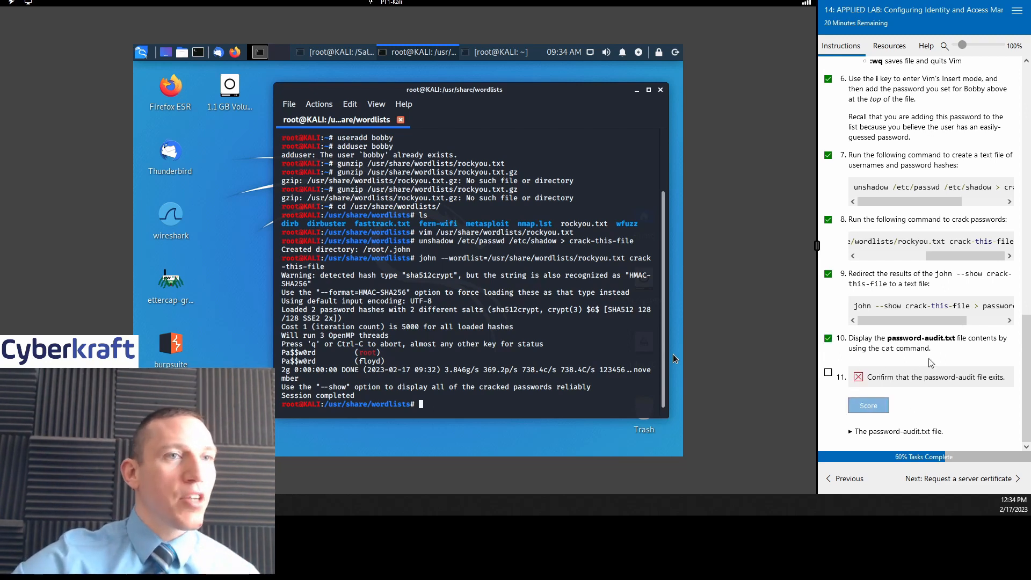
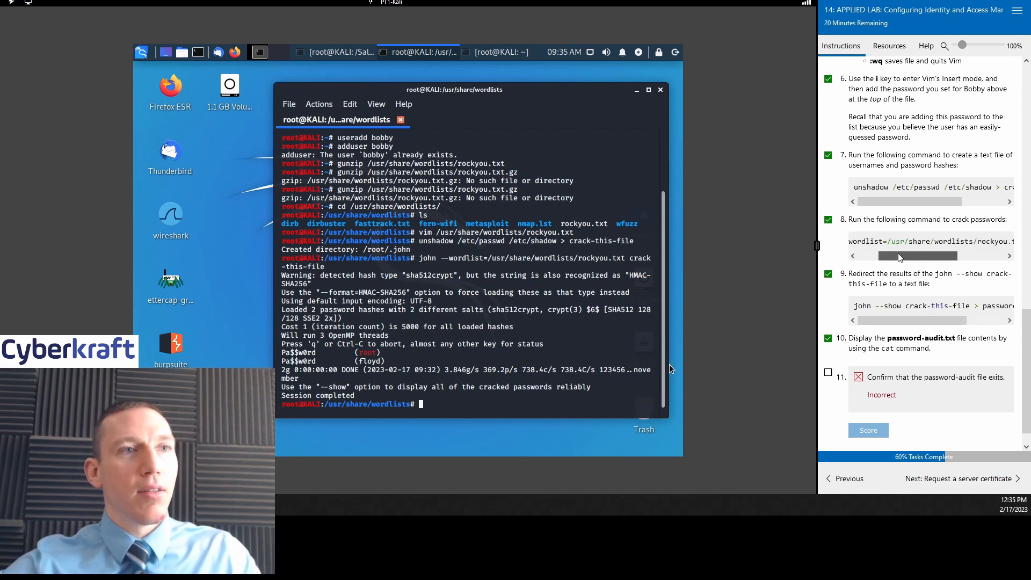
Step: Enter 'john --show crack-this-file' at the Kali terminal prompt to list the cracked passwords
{"action": "type", "text": "j"}
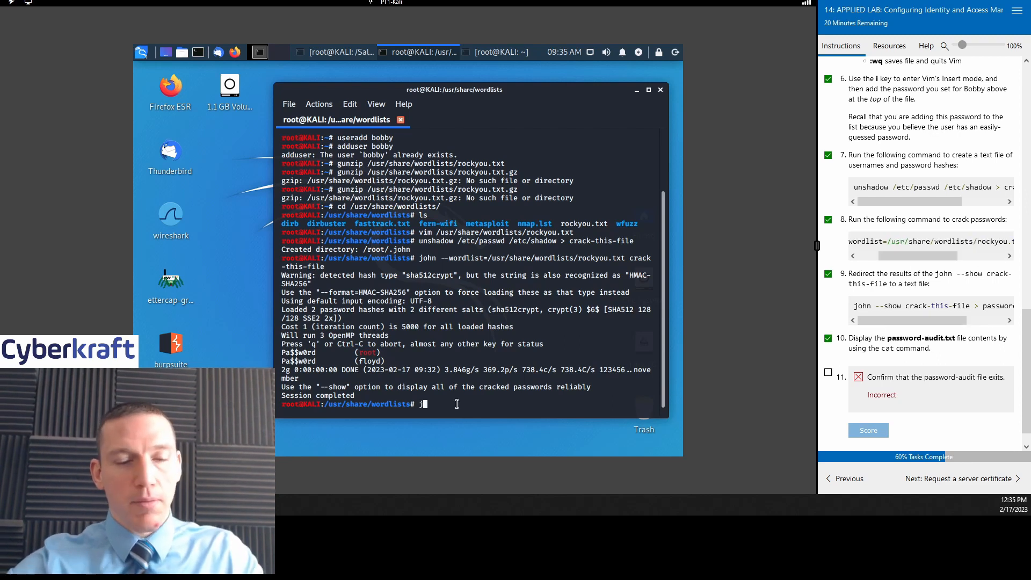
{"action": "type", "text": "ohn --s"}
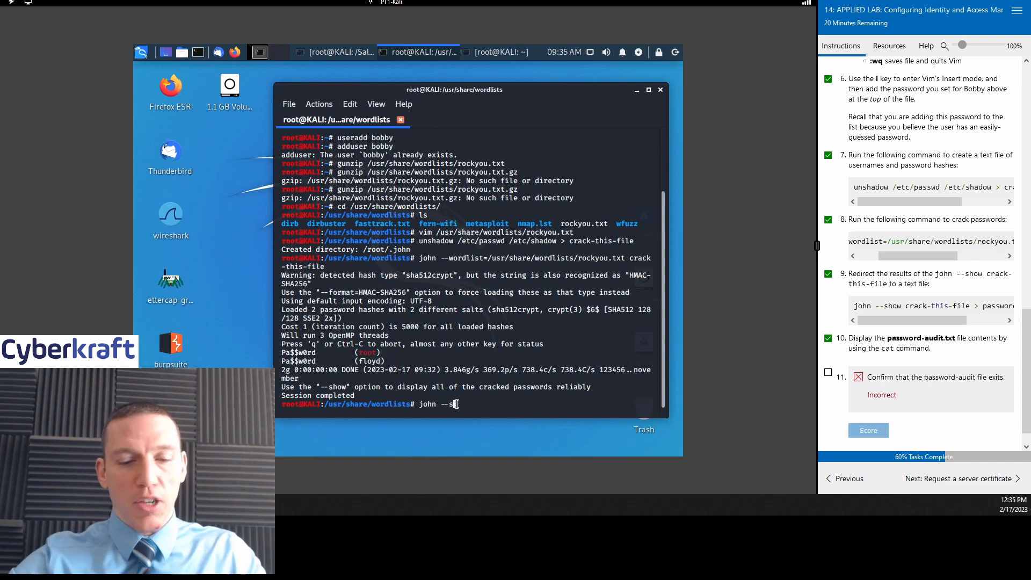
{"action": "type", "text": "how crack"}
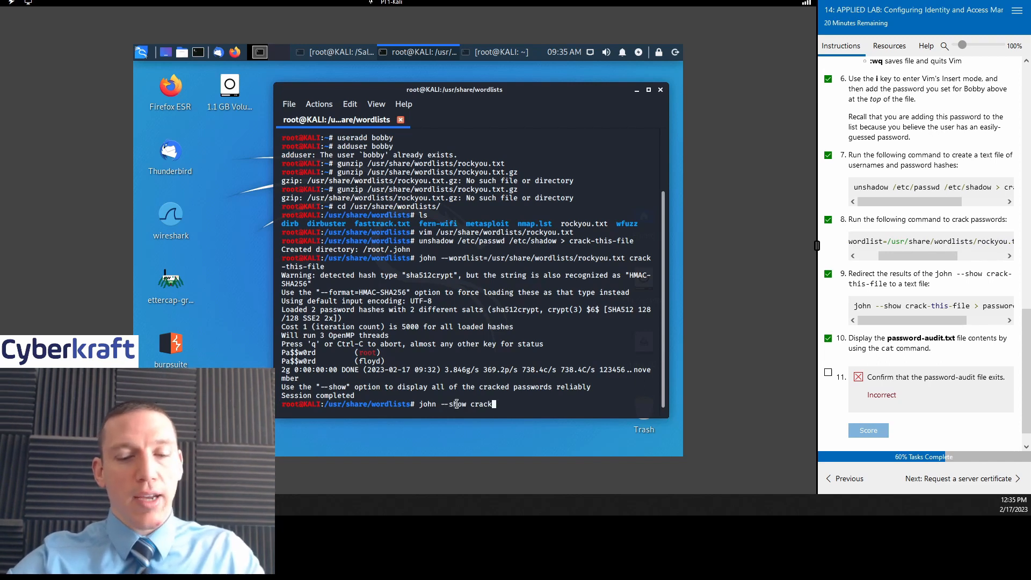
{"action": "type", "text": "-this-file >password"}
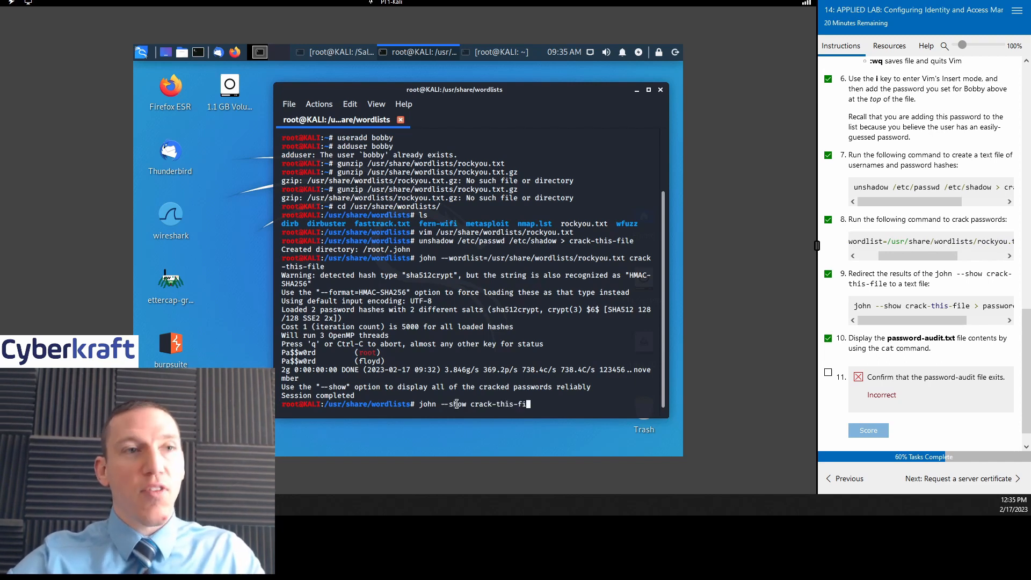
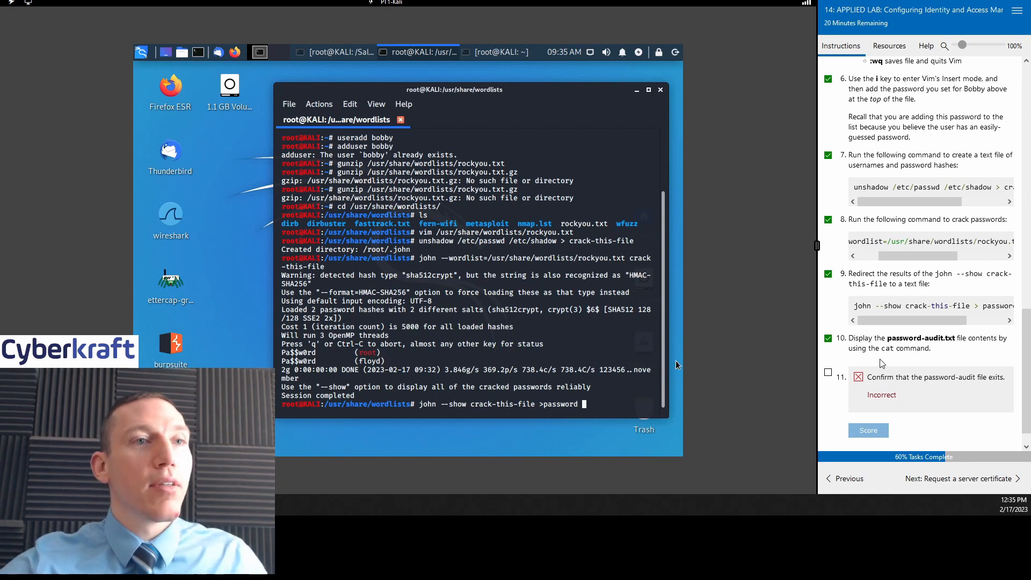
Step: Scroll the step 9 code box right to reveal the full 'john --show crack-this-file > password-audit.txt' command
{"action": "left_click_drag", "start_coordinate": [912, 320], "coordinate": [951, 320]}
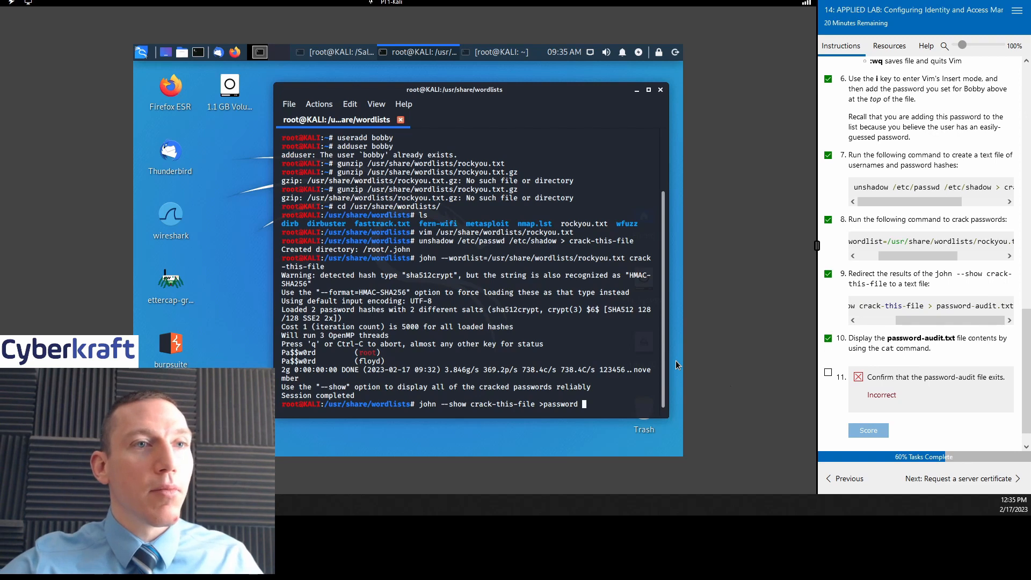
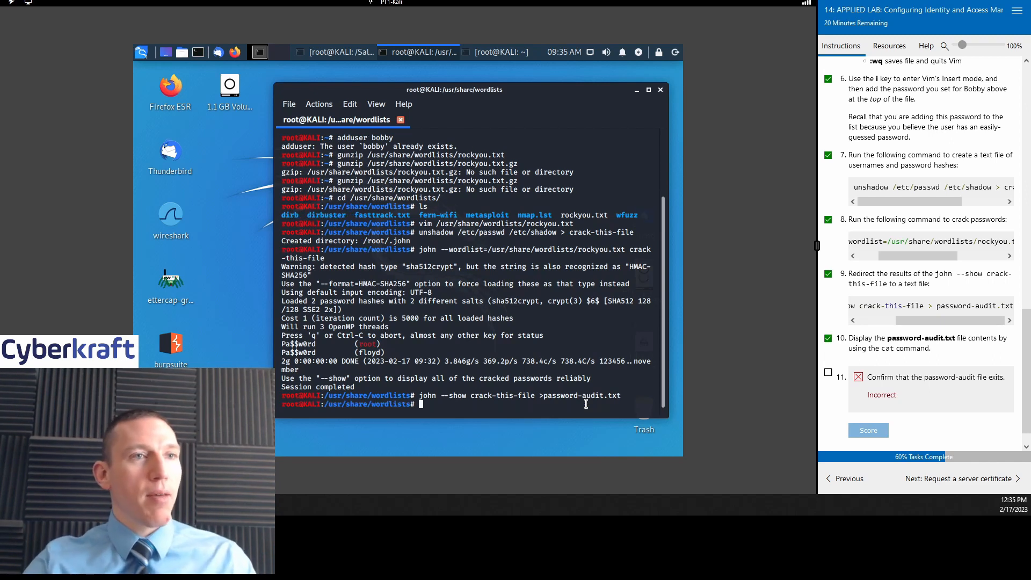
Step: Enter 'cat password-audit.txt' at the root prompt to display the cracked passwords
{"action": "type", "text": "cat"}
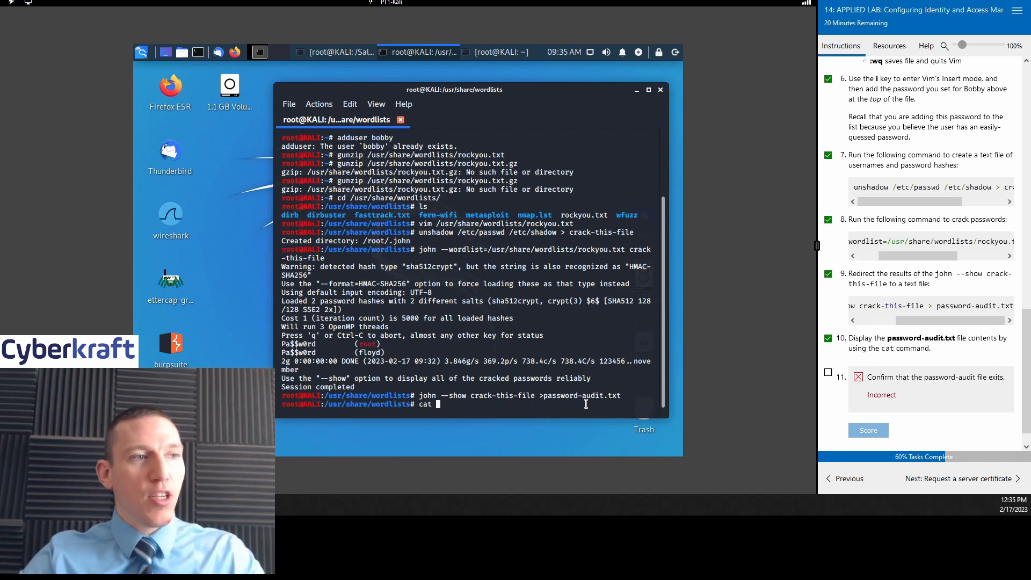
{"action": "type", "text": " password-audit.txt"}
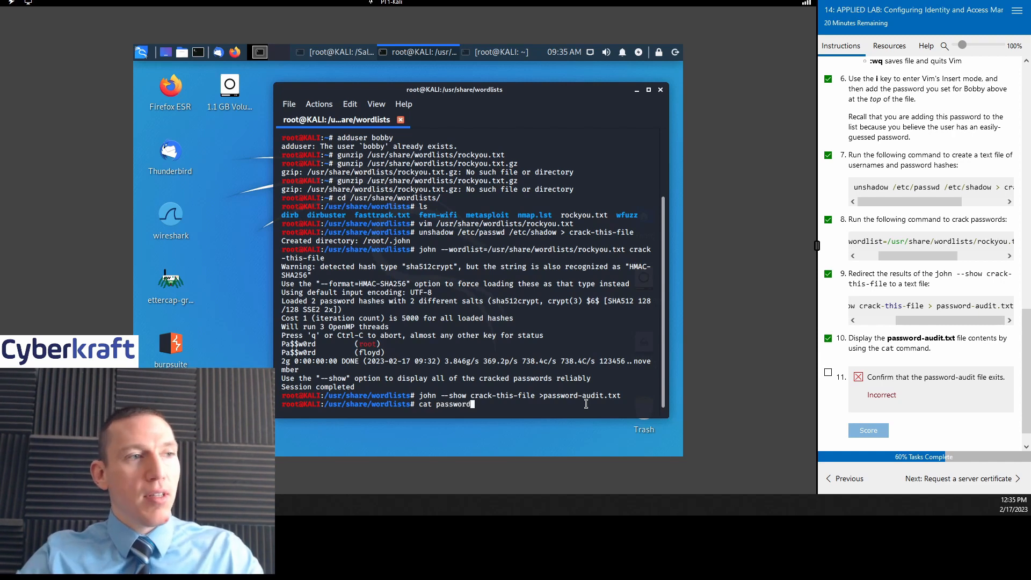
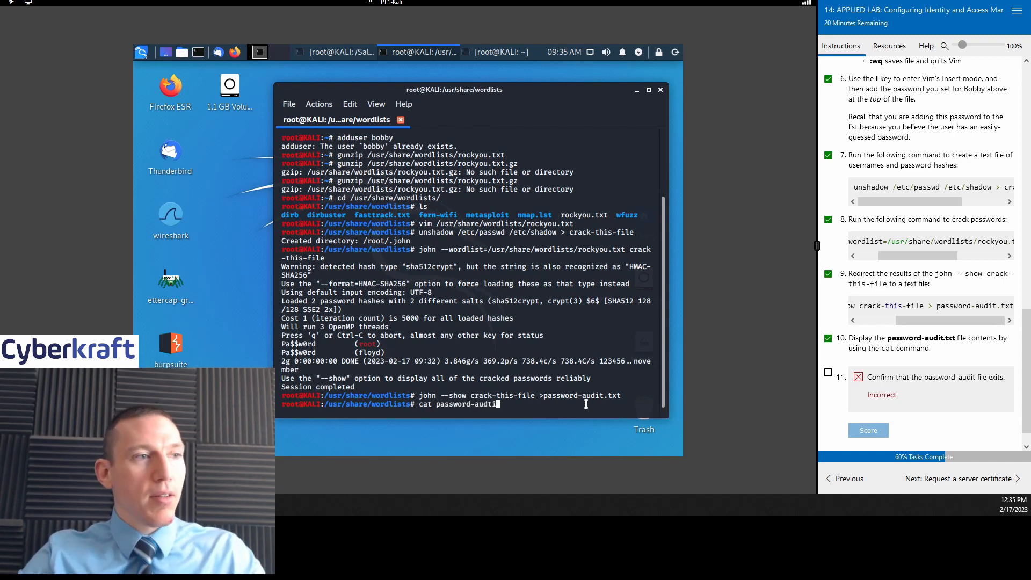
Step: Enter 'cat password-audit.txt' at the root prompt to display the cracked passwords
{"action": "type", "text": "-audit."}
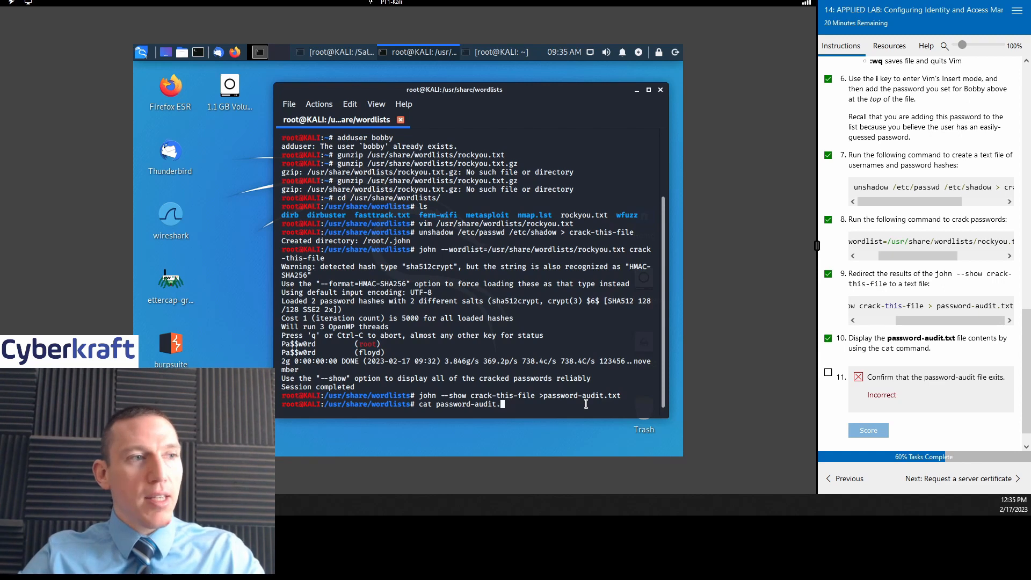
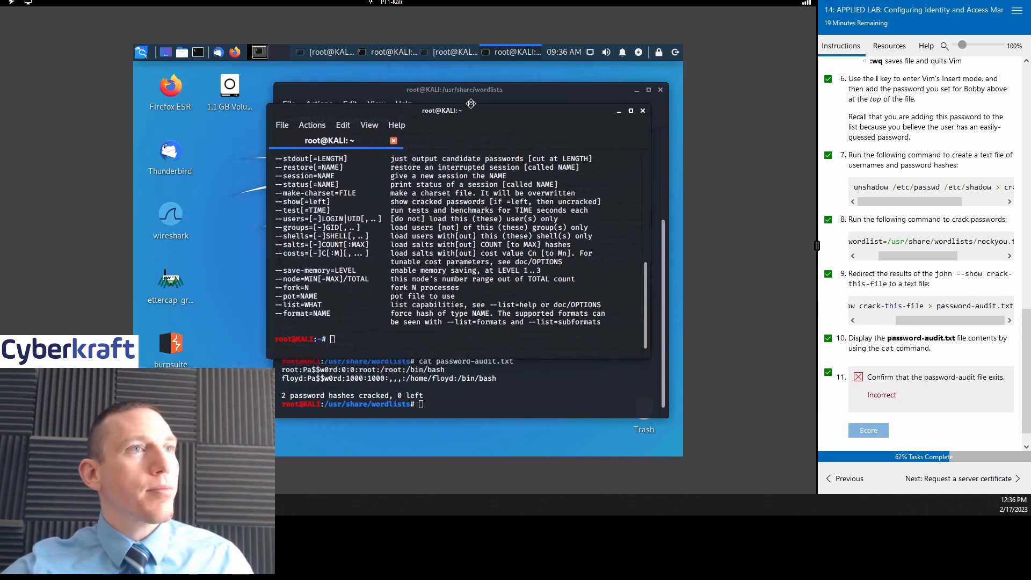
Step: Move the front root@KALI:~ terminal up and right to expose the john --show command behind it
{"action": "left_click_drag", "start_coordinate": [471, 104], "coordinate": [495, 77]}
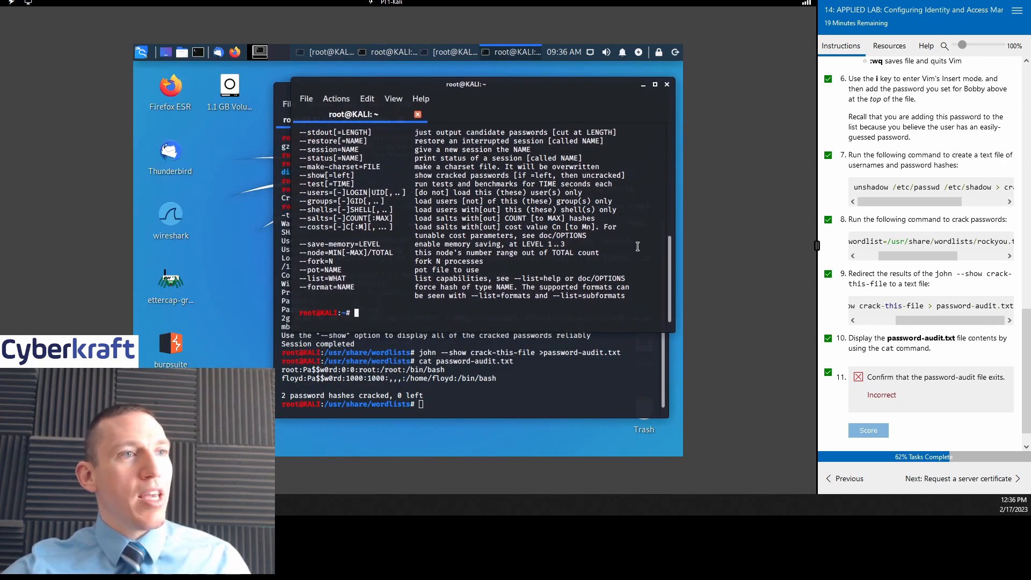
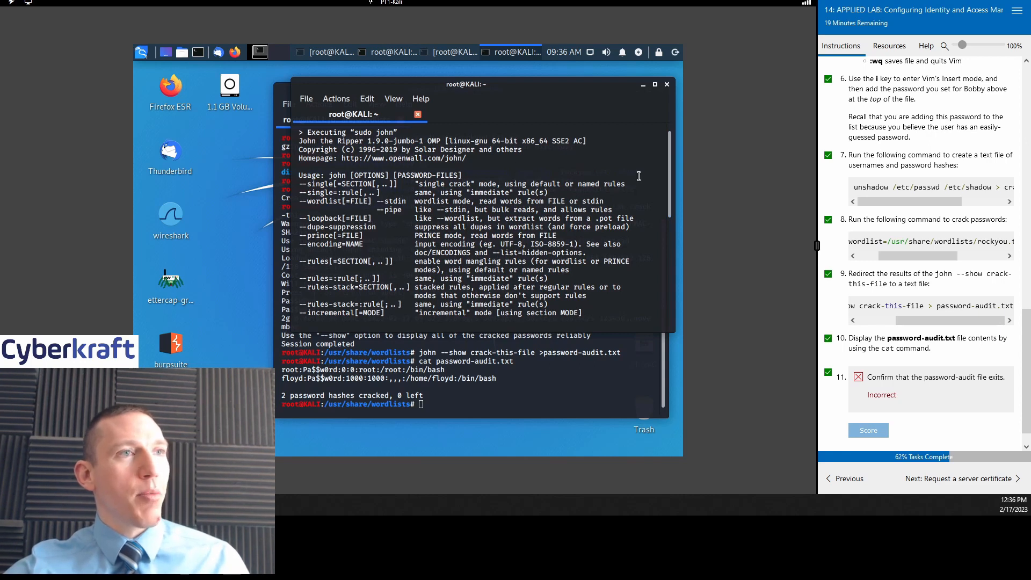
{"action": "left_click_drag", "start_coordinate": [669, 151], "coordinate": [658, 259]}
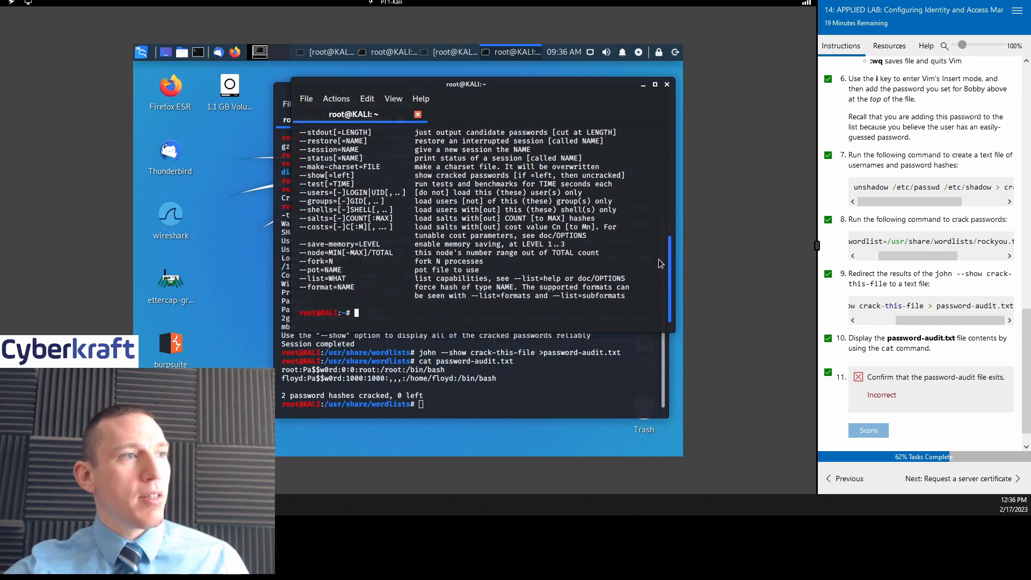
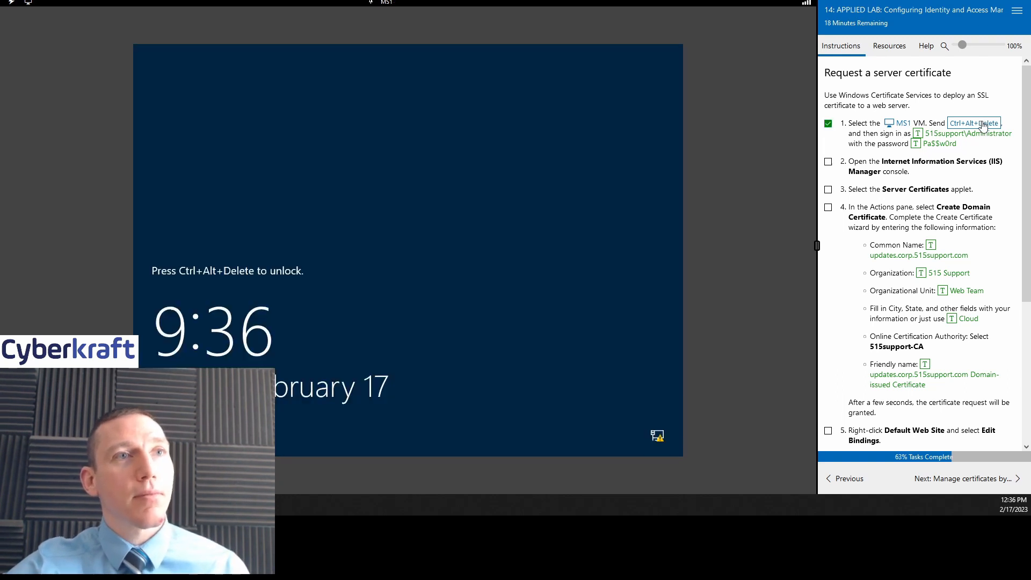
Step: Sign in to MS1 as Administrator with the account password and tick lab task 2
{"action": "left_click", "coordinate": [981, 124]}
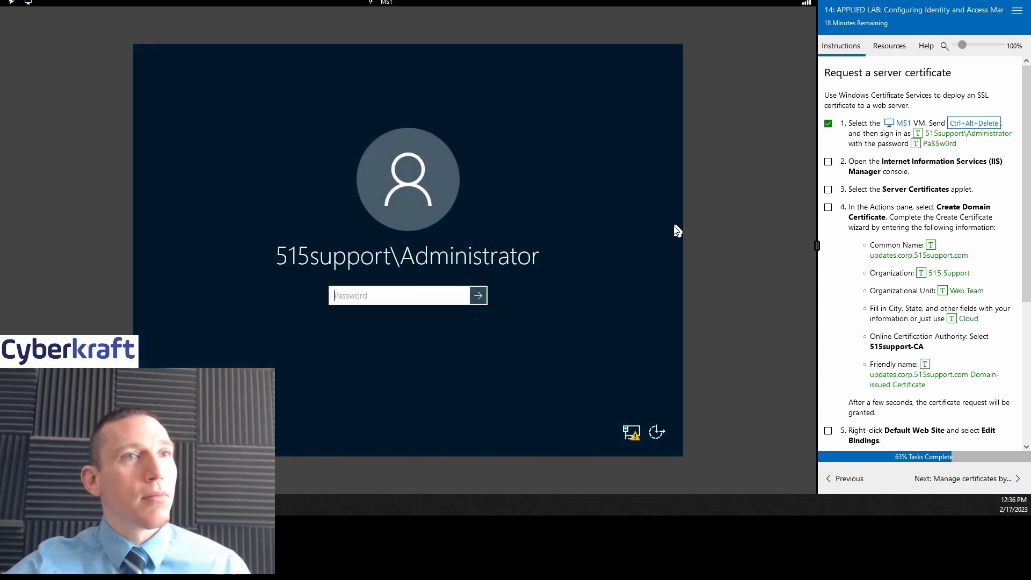
{"action": "left_click", "coordinate": [919, 144]}
{"action": "left_click", "coordinate": [478, 295]}
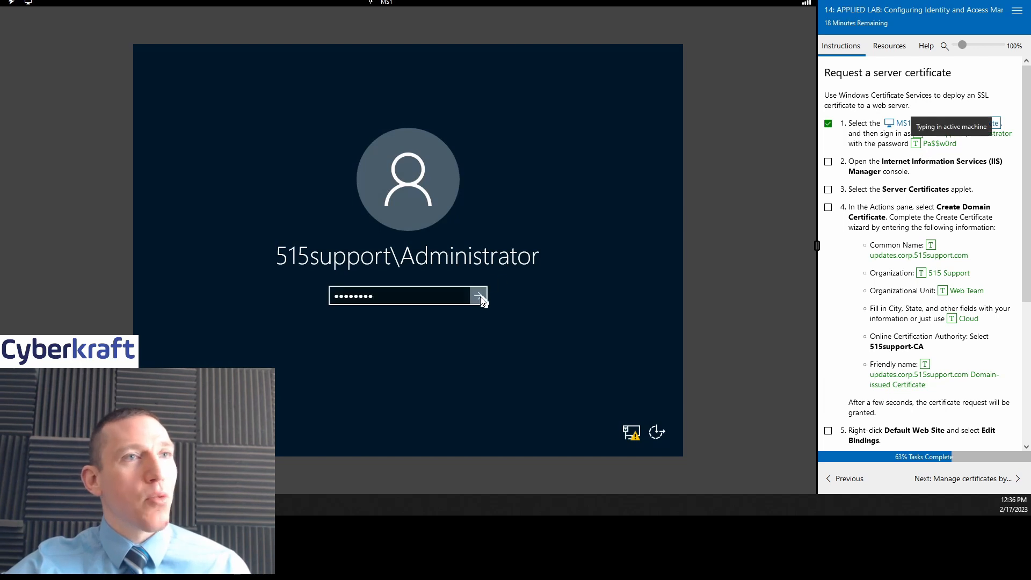
{"action": "scroll", "coordinate": [828, 113], "scroll_direction": "down", "scroll_amount": 1}
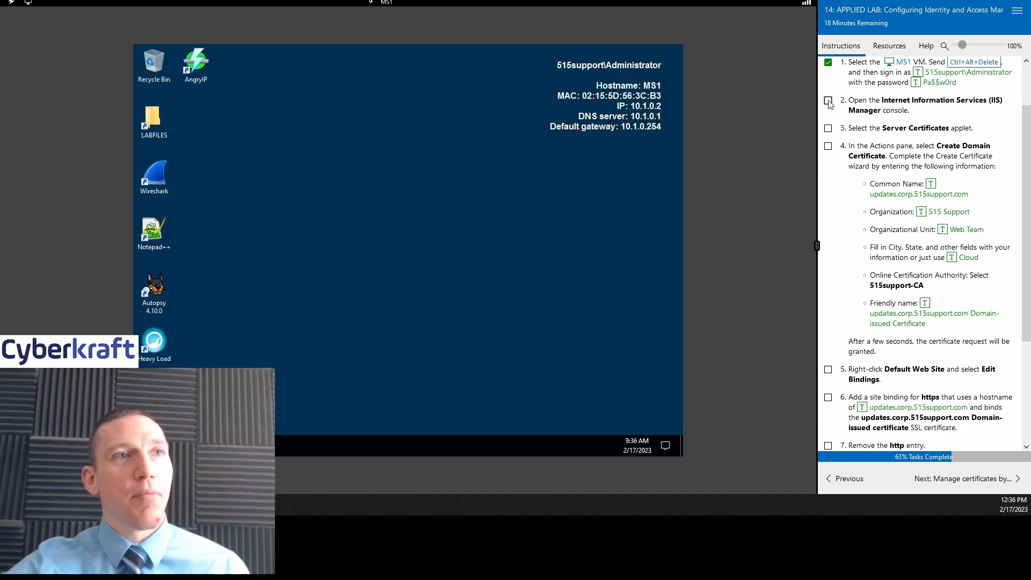
{"action": "left_click", "coordinate": [828, 101]}
{"action": "scroll", "coordinate": [939, 209], "scroll_direction": "up", "scroll_amount": 1}
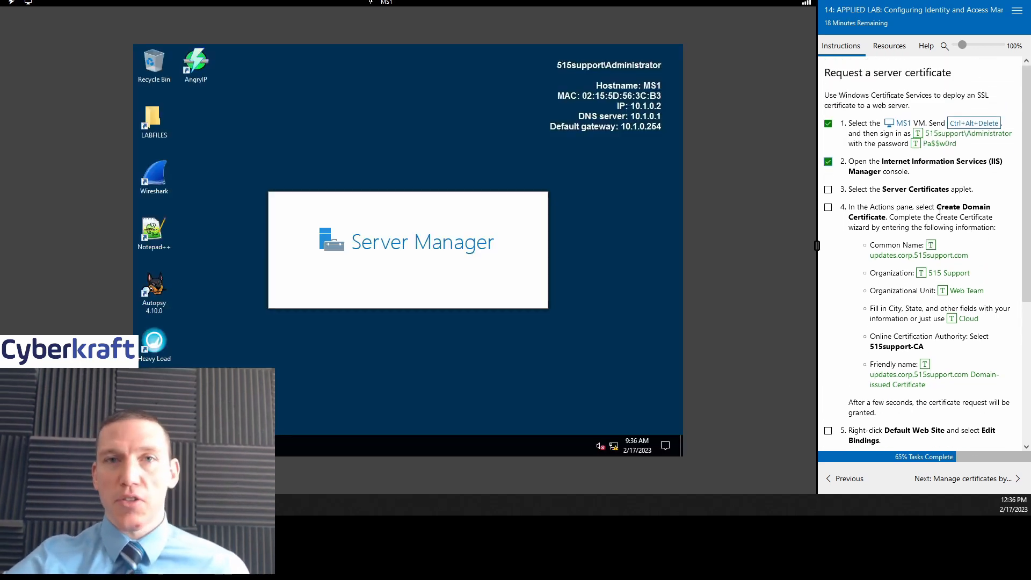
{"action": "scroll", "coordinate": [939, 211], "scroll_direction": "down", "scroll_amount": 1}
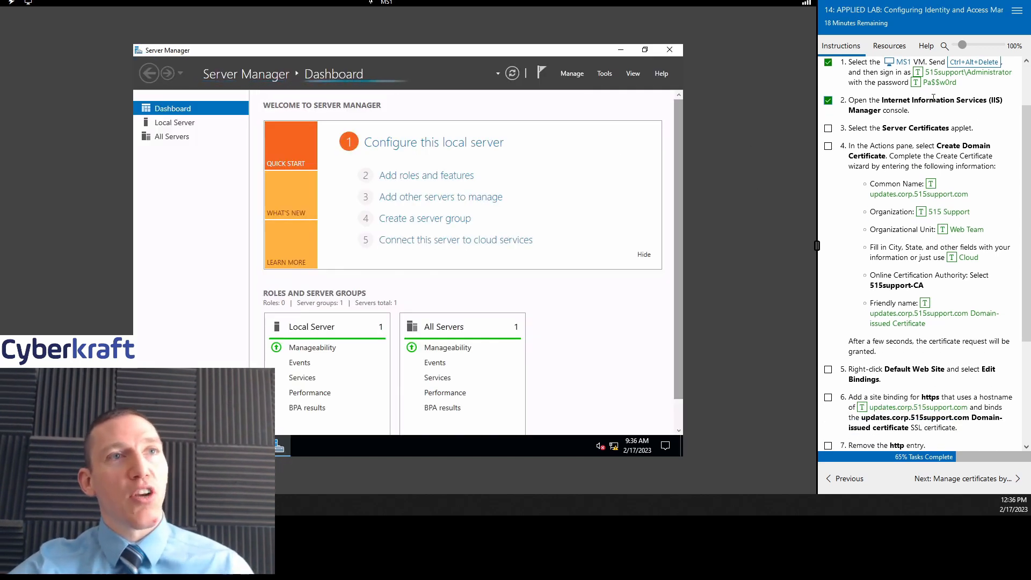
Step: Launch IIS Manager from Server Manager's Tools menu, maximize it, and select the MS1 node
{"action": "left_click", "coordinate": [604, 74]}
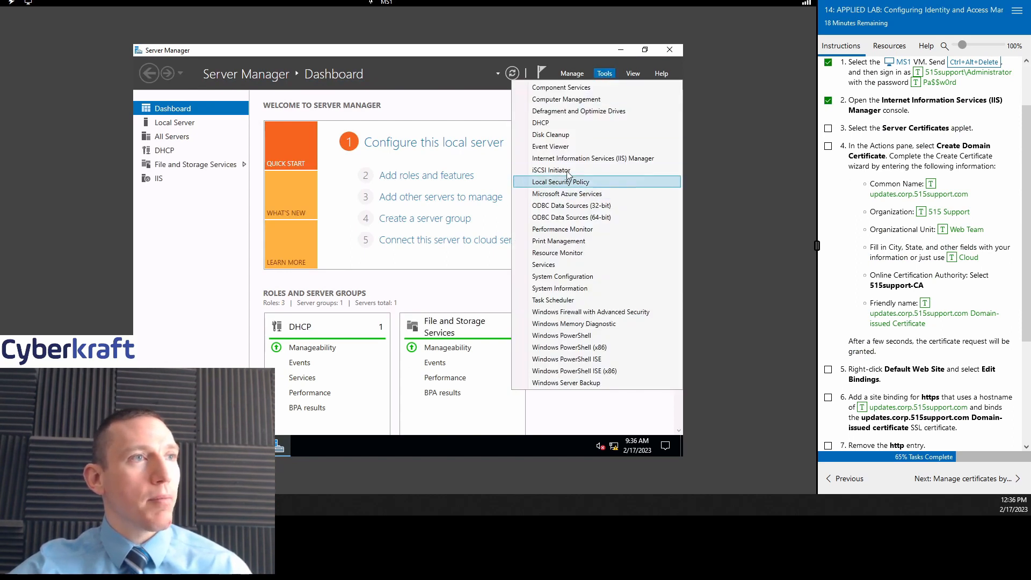
{"action": "left_click", "coordinate": [603, 74]}
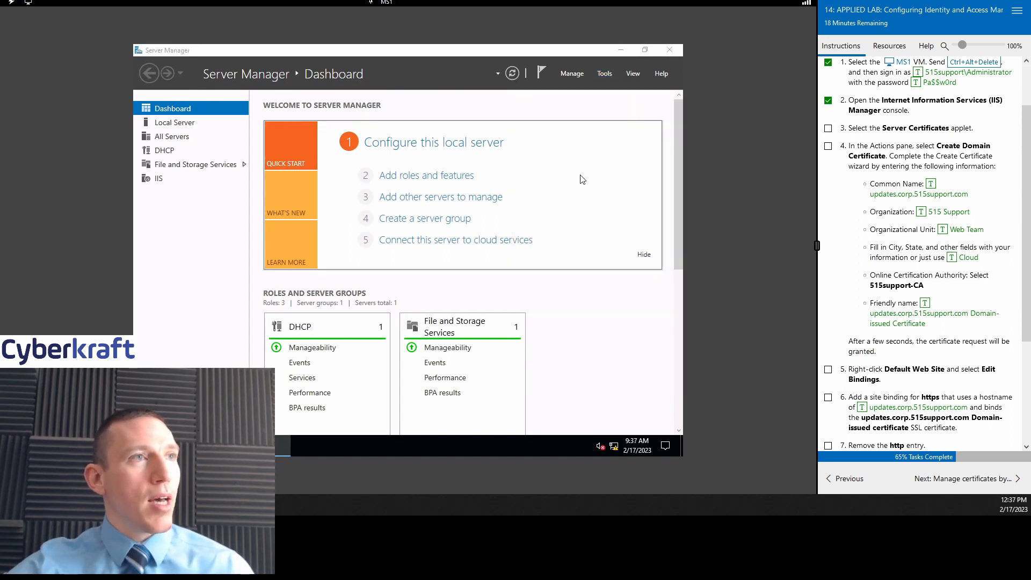
{"action": "left_click", "coordinate": [602, 76]}
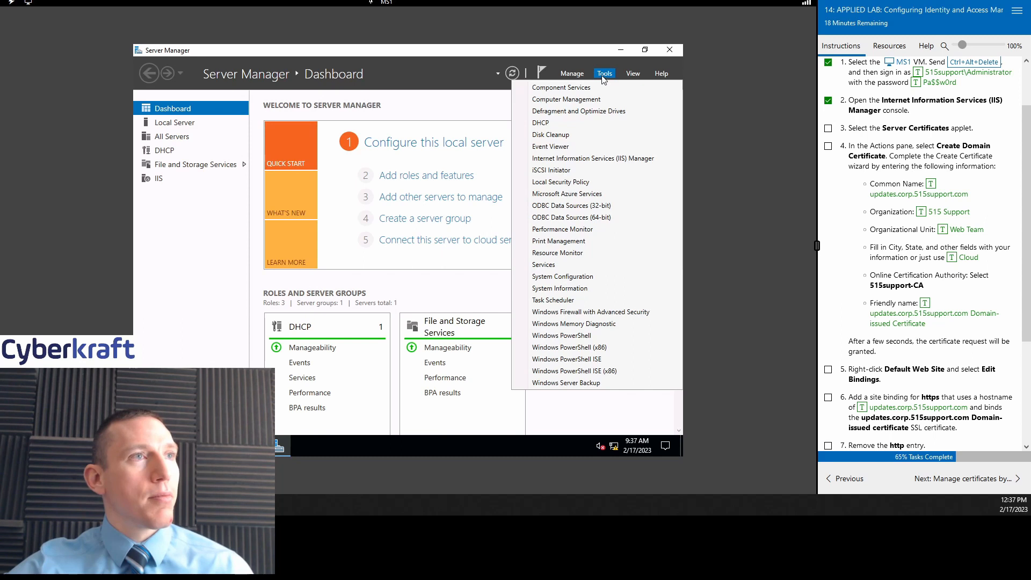
{"action": "left_click", "coordinate": [595, 159]}
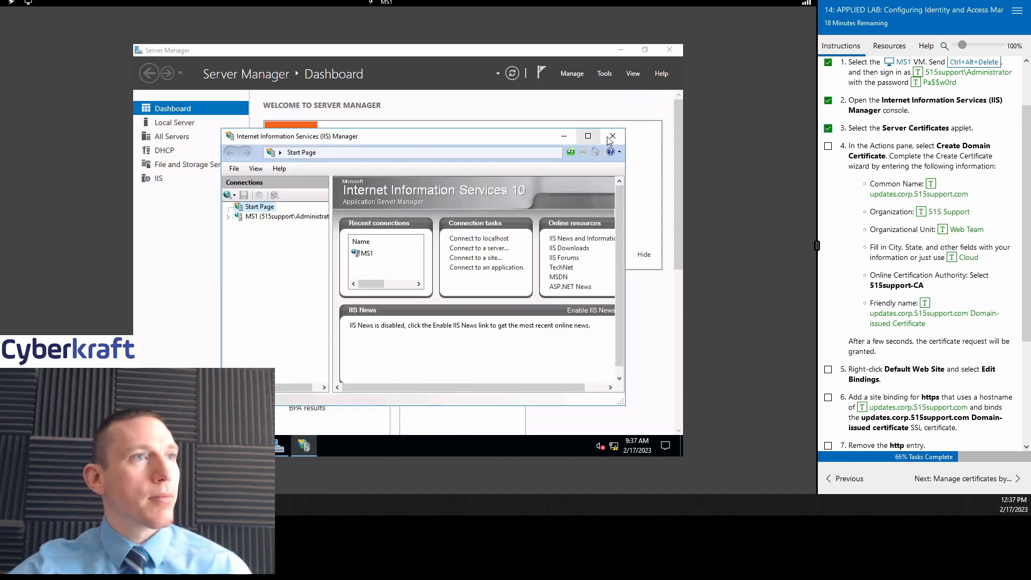
{"action": "left_click", "coordinate": [587, 136]}
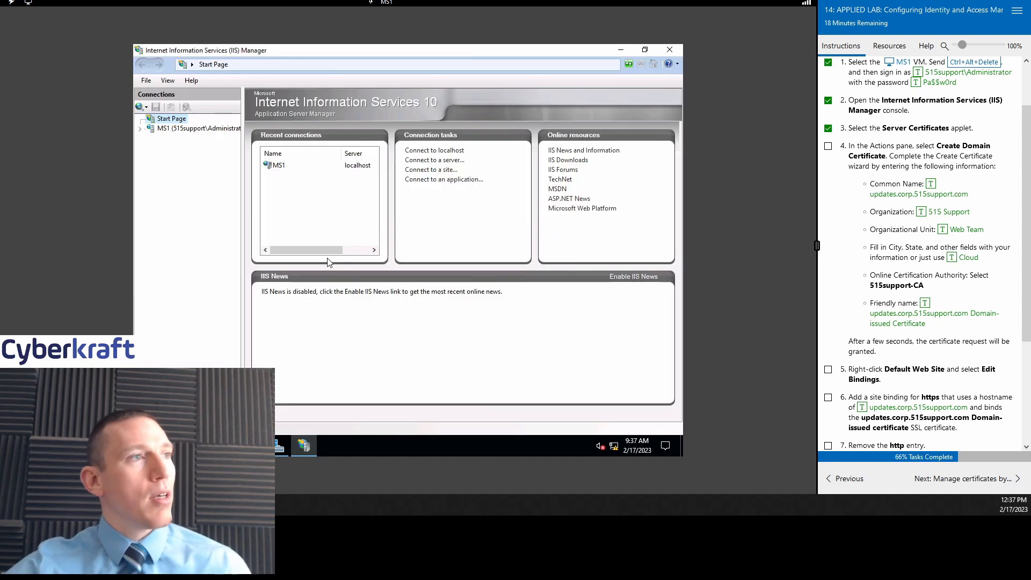
{"action": "left_click", "coordinate": [207, 128]}
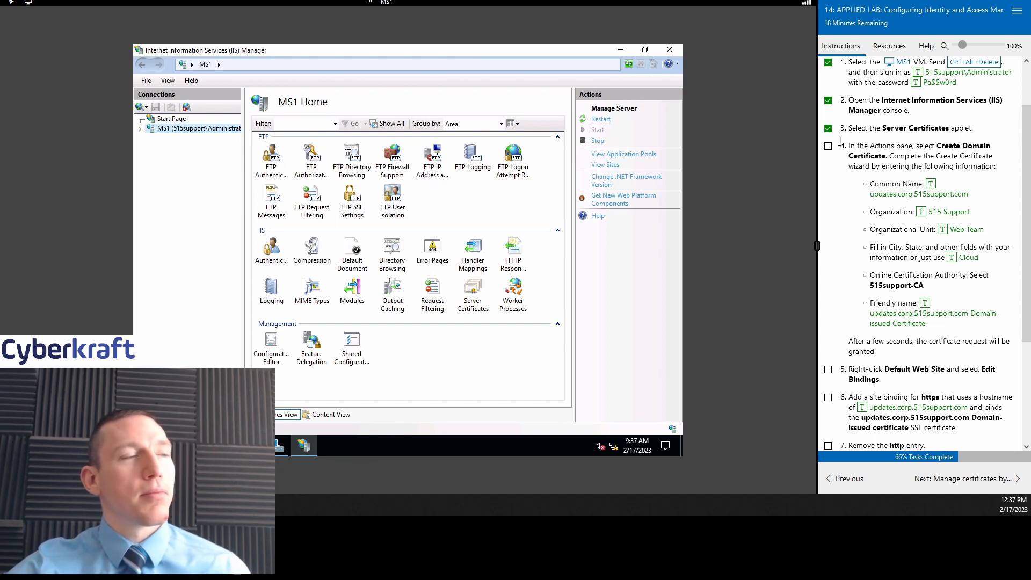
Step: Browse to Default Web Site, tick lab step 4, then reopen MS1's empty Server Certificates page
{"action": "double_click", "coordinate": [473, 293]}
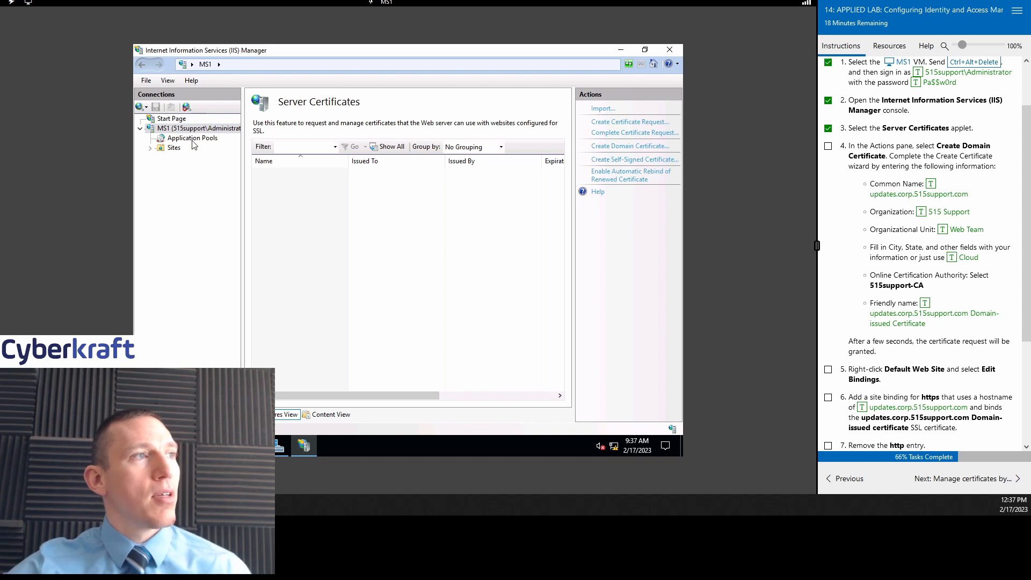
{"action": "left_click", "coordinate": [173, 148]}
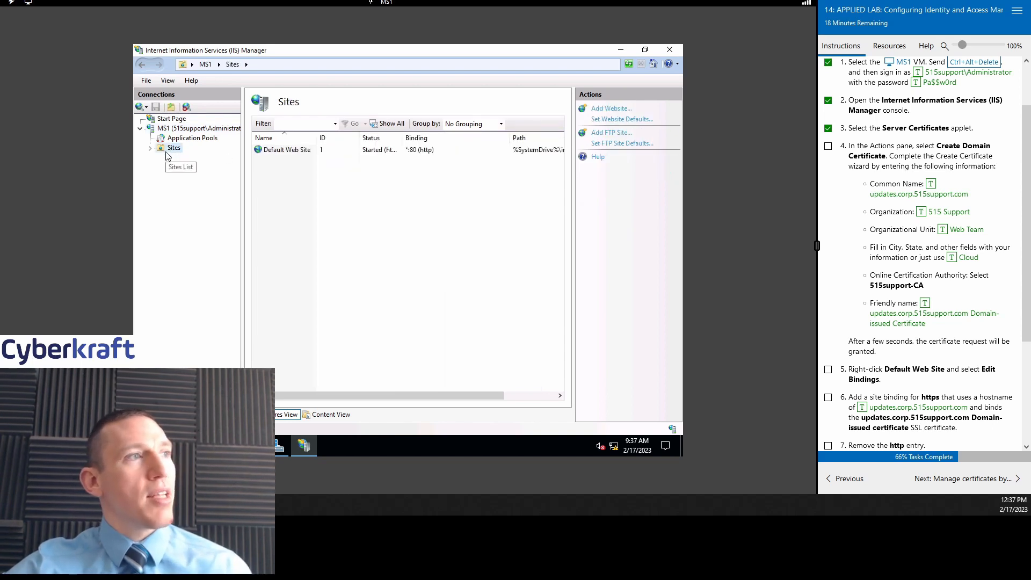
{"action": "left_click", "coordinate": [150, 148]}
{"action": "left_click", "coordinate": [197, 157]}
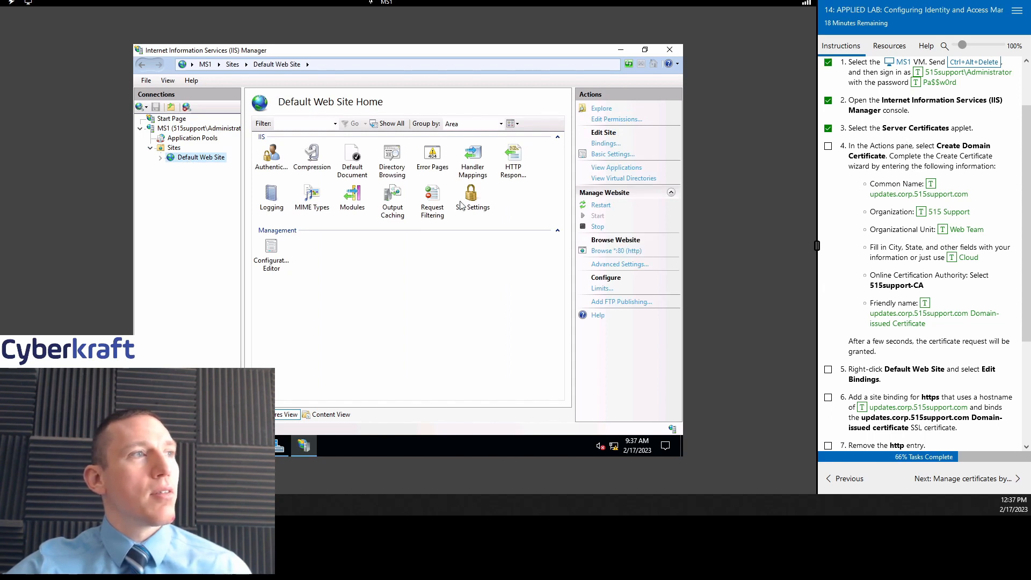
{"action": "scroll", "coordinate": [896, 133], "scroll_direction": "down", "scroll_amount": 1}
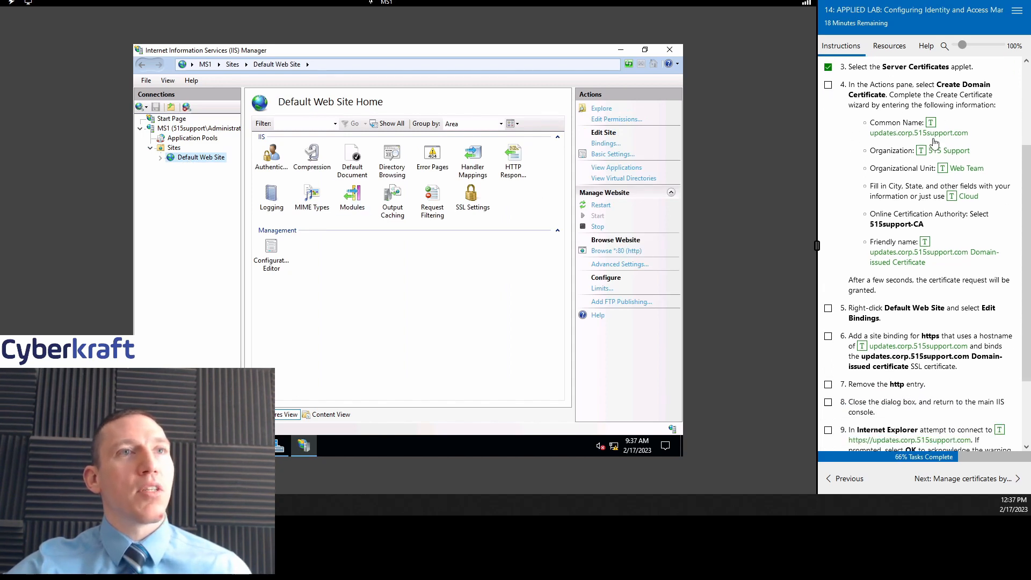
{"action": "left_click", "coordinate": [829, 86]}
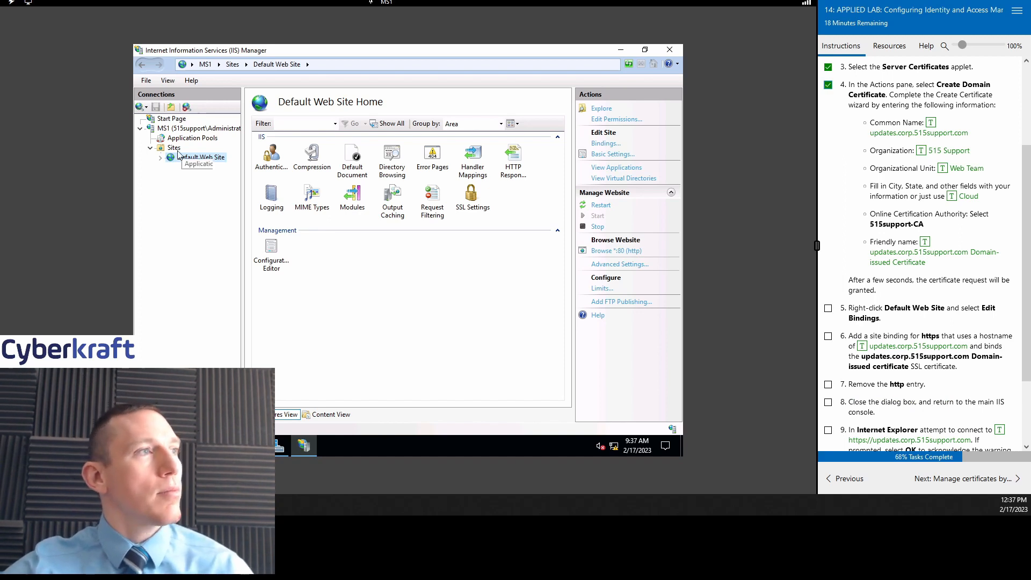
{"action": "left_click", "coordinate": [179, 129]}
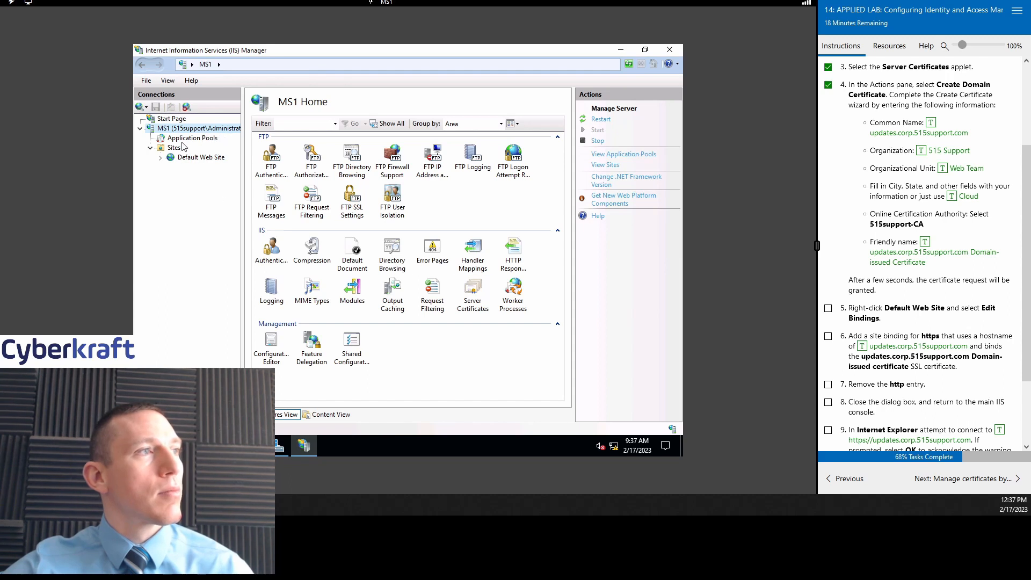
{"action": "double_click", "coordinate": [468, 289]}
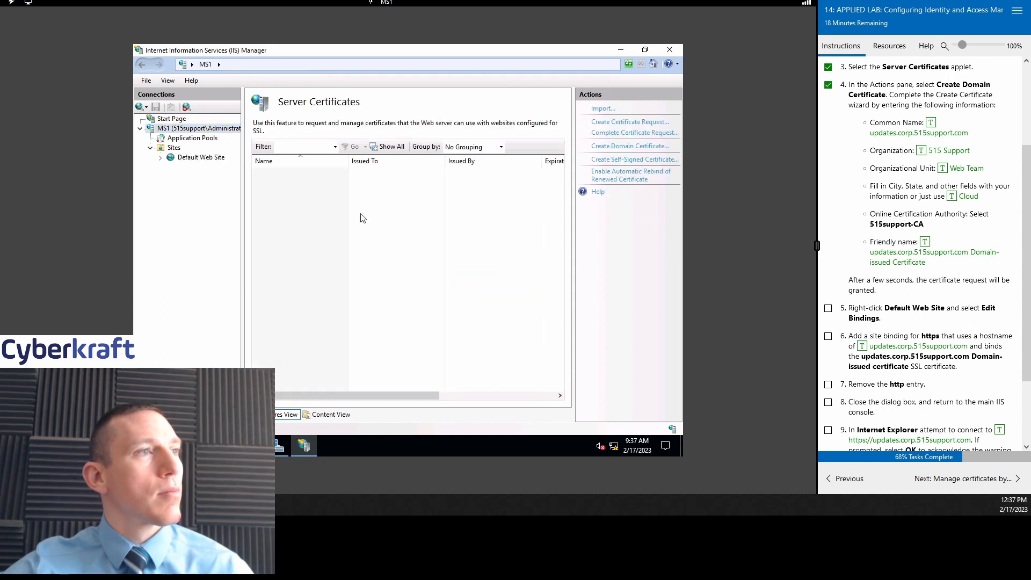
Step: Choose Create Domain Certificate from the certificates list's context menu to start the wizard
{"action": "right_click", "coordinate": [316, 179]}
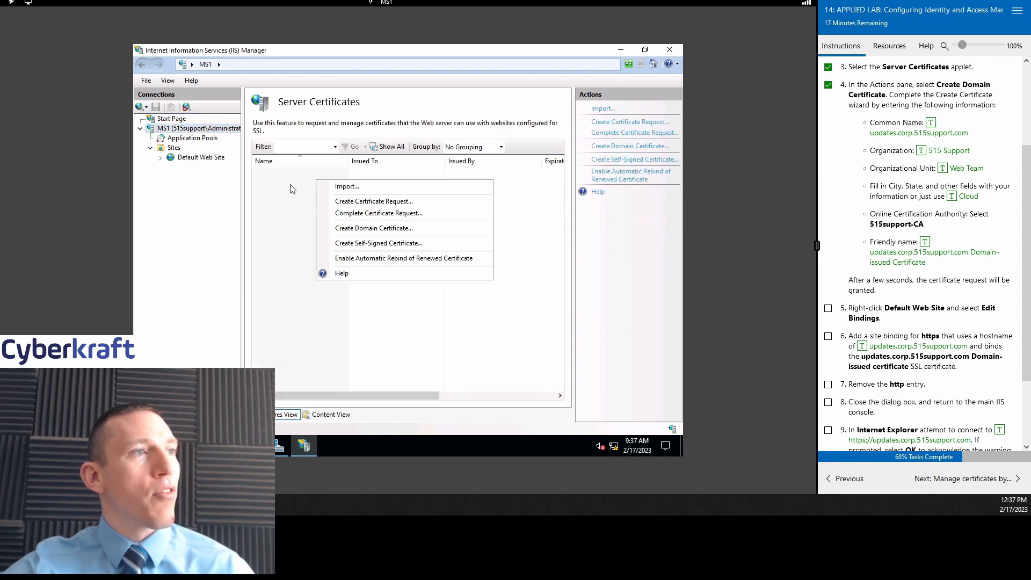
{"action": "left_click", "coordinate": [285, 188]}
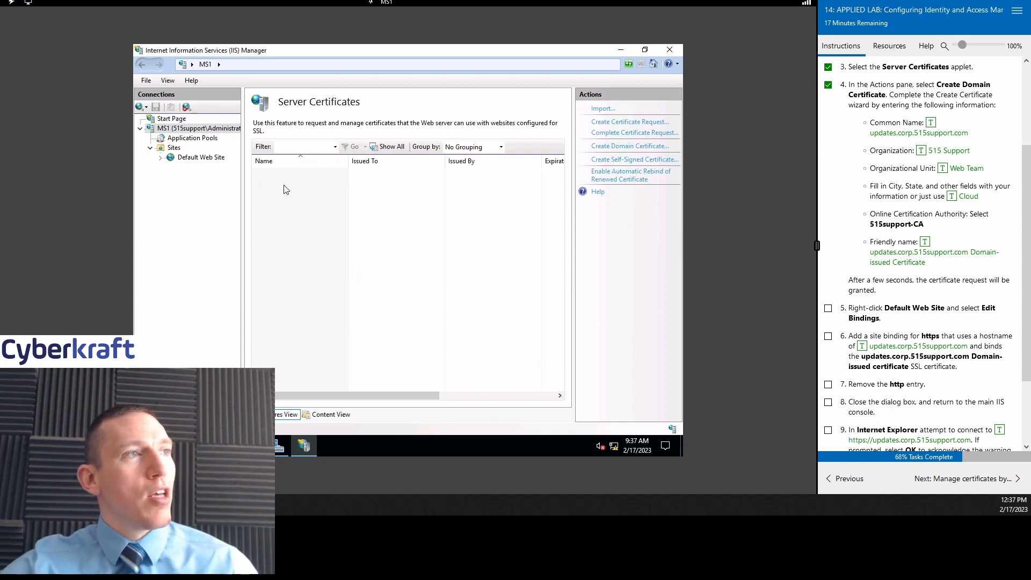
{"action": "right_click", "coordinate": [301, 183]}
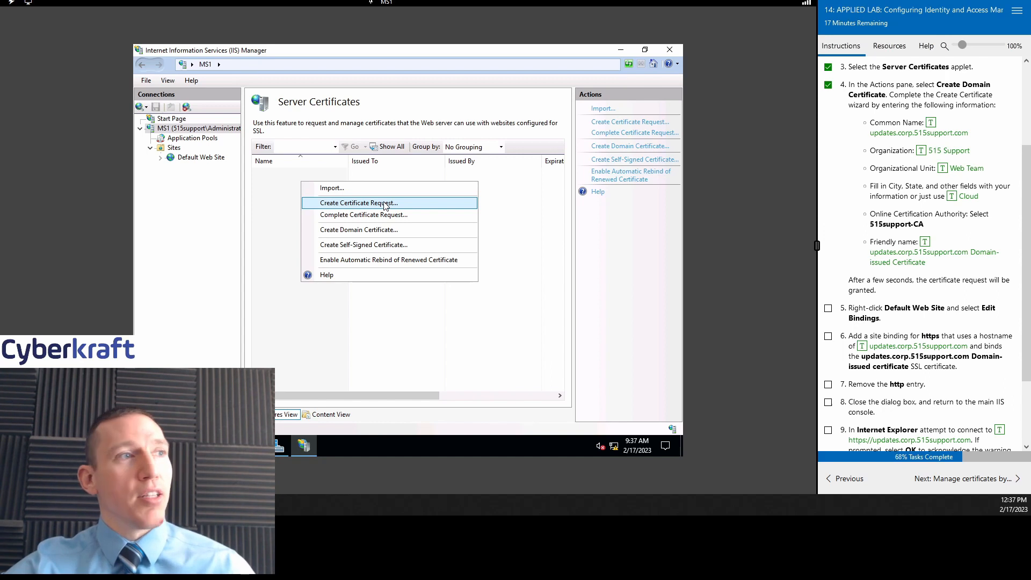
{"action": "left_click", "coordinate": [384, 231]}
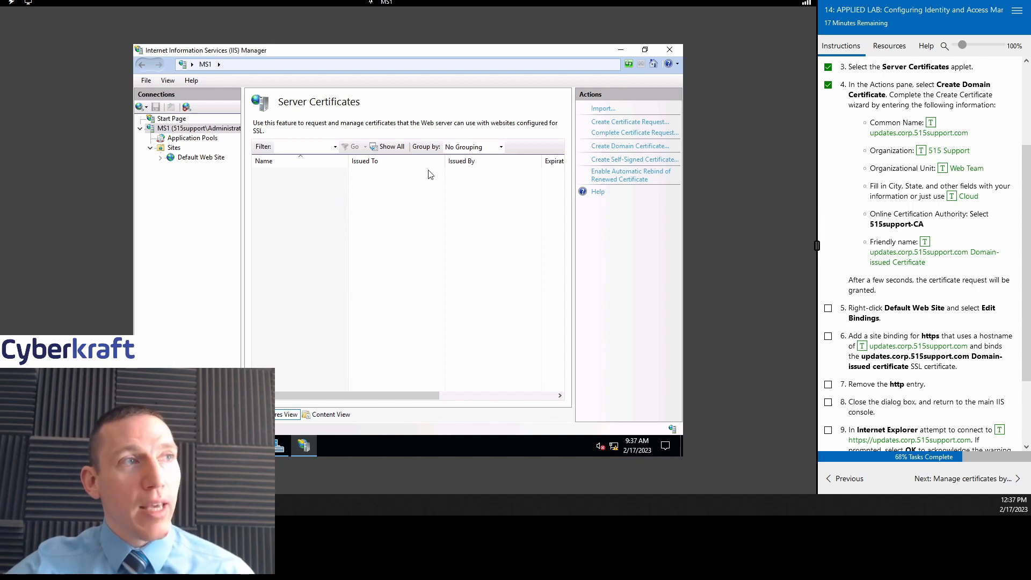
{"action": "left_click", "coordinate": [630, 146]}
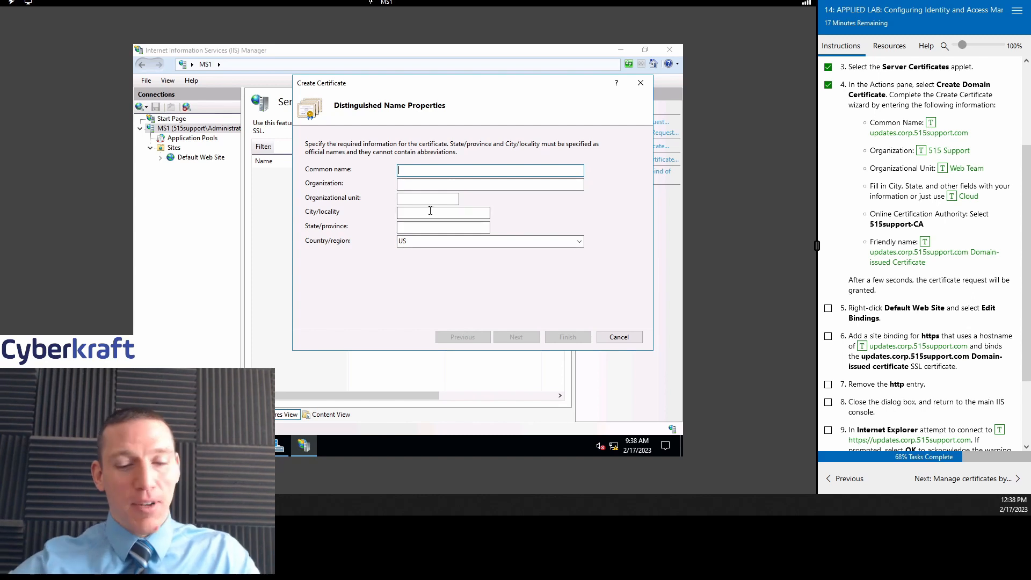
Step: Enter common name updates.corp.515support.com, organization 515 Support, unit Web Team, city Cloud, state WY, then continue
{"action": "type", "text": "updates"}
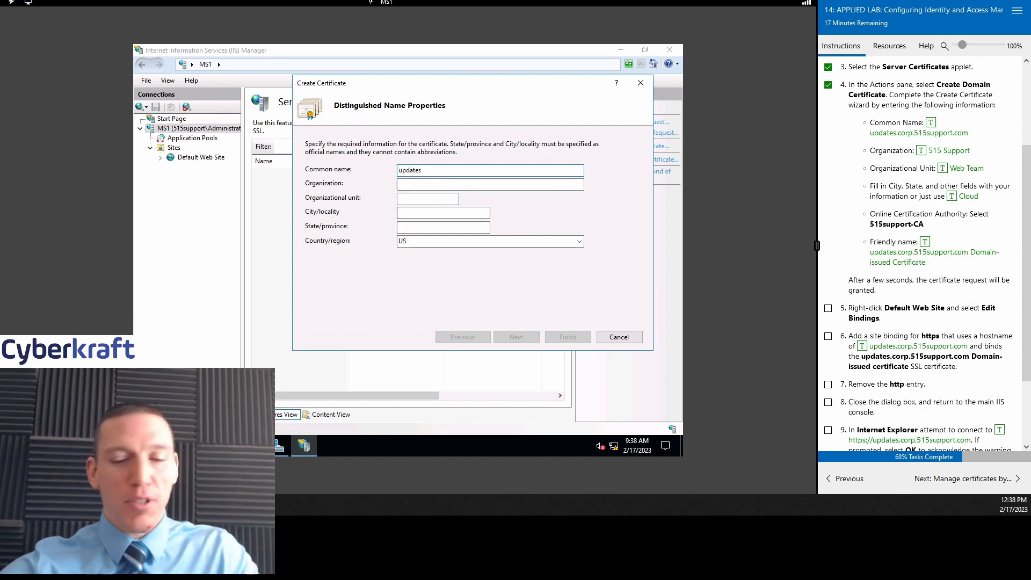
{"action": "key", "text": "BackSpace"}
{"action": "key", "text": "BackSpace"}
{"action": "key", "text": "BackSpace"}
{"action": "key", "text": "BackSpace"}
{"action": "key", "text": "BackSpace"}
{"action": "key", "text": "BackSpace"}
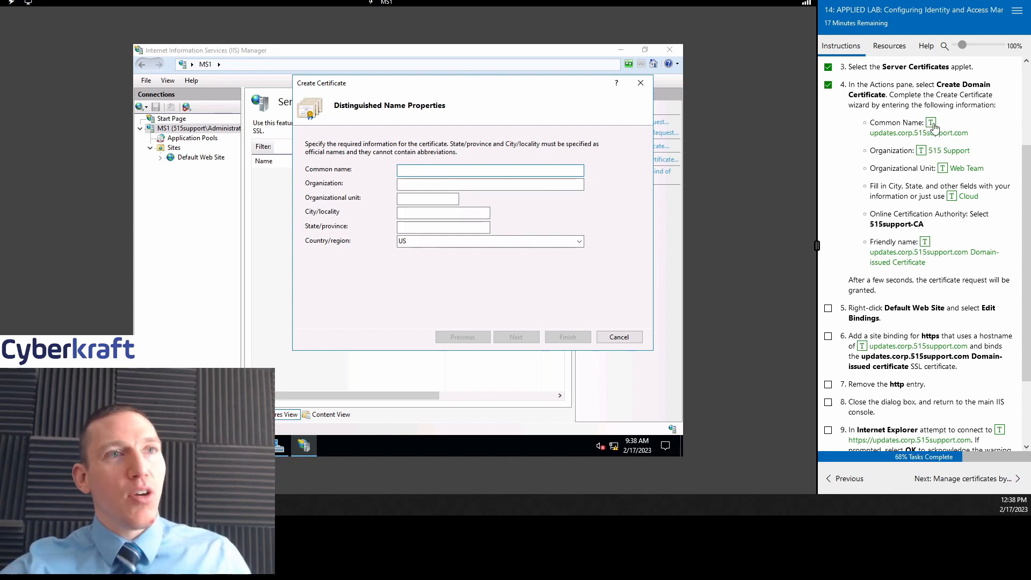
{"action": "left_click", "coordinate": [931, 123]}
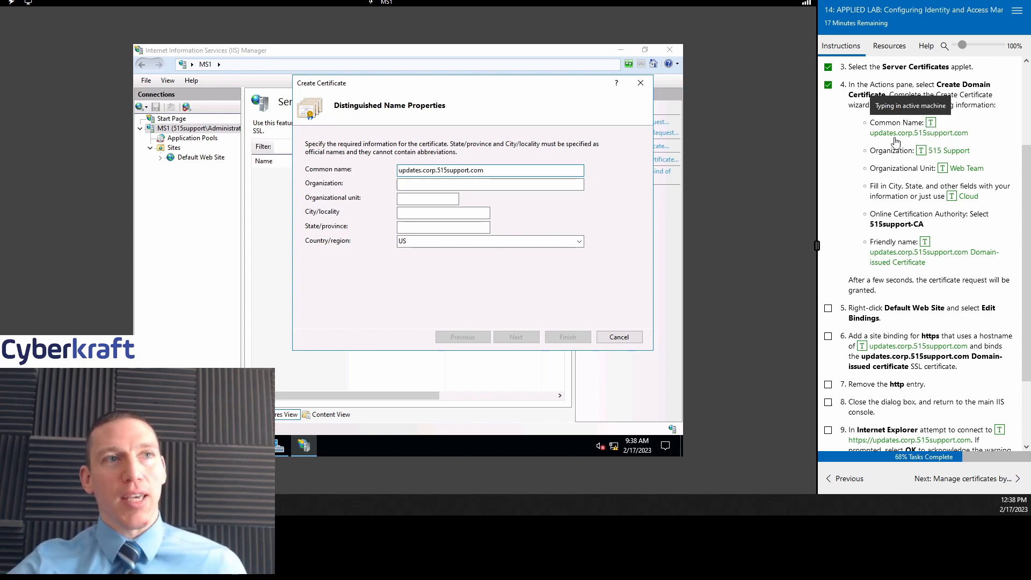
{"action": "left_click", "coordinate": [478, 187]}
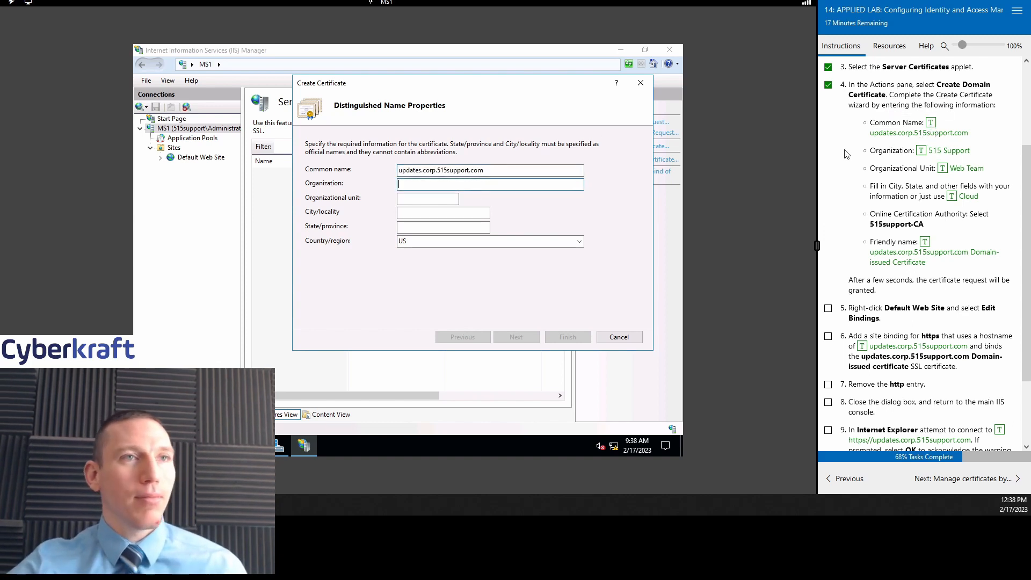
{"action": "left_click", "coordinate": [921, 150]}
{"action": "left_click", "coordinate": [452, 199]}
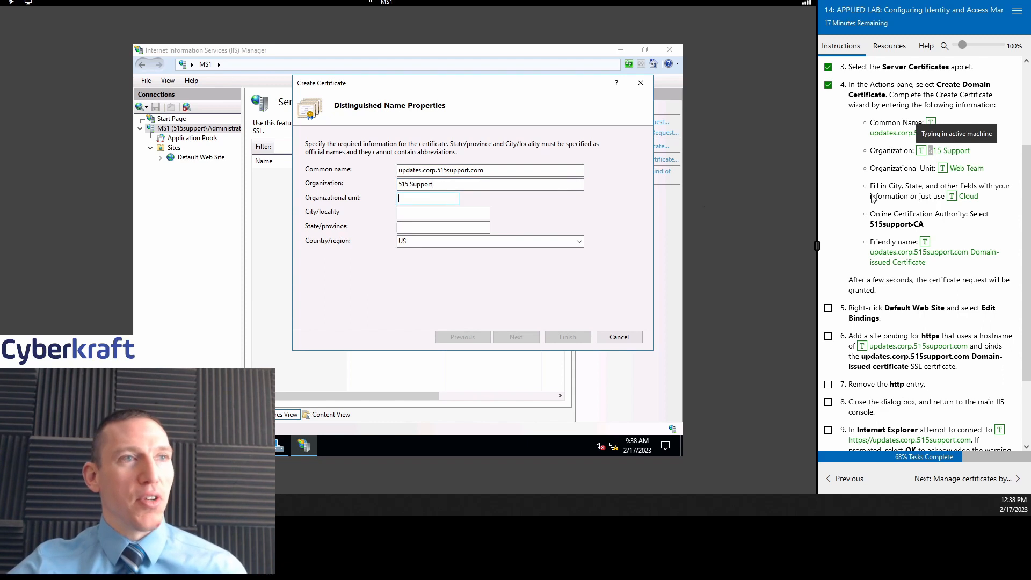
{"action": "left_click", "coordinate": [942, 168]}
{"action": "left_click", "coordinate": [472, 213]}
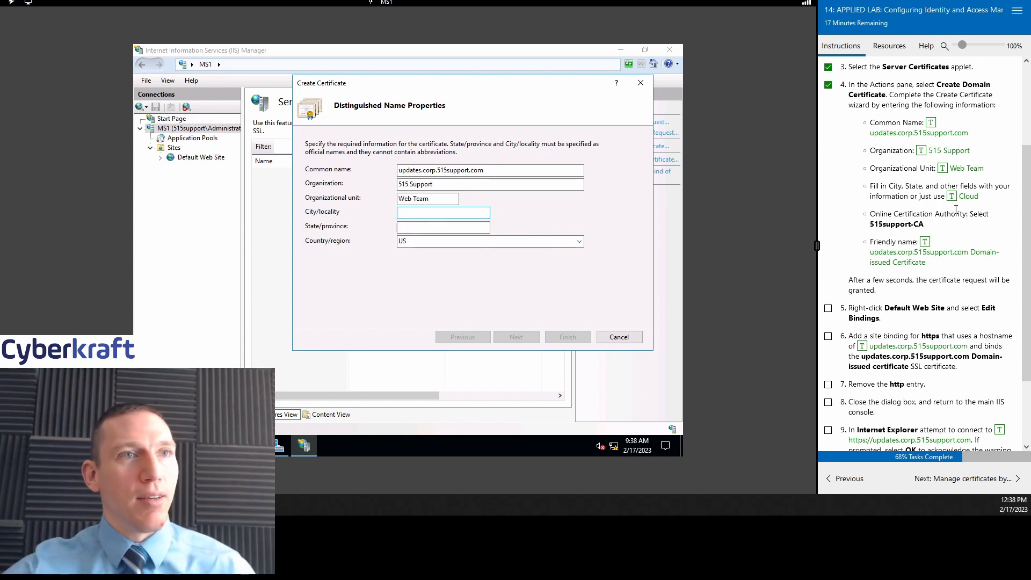
{"action": "left_click", "coordinate": [970, 198]}
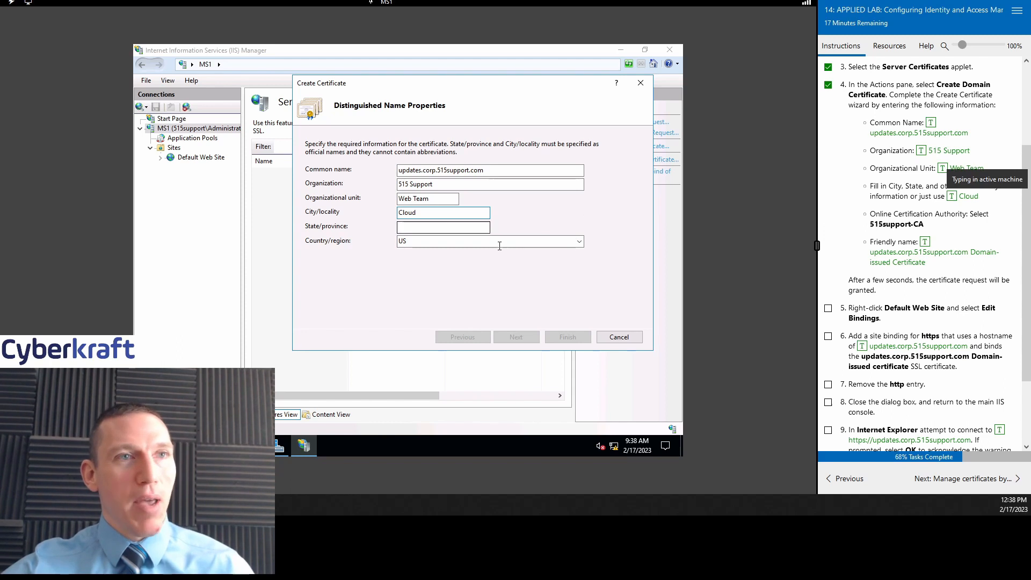
{"action": "left_click", "coordinate": [429, 227]}
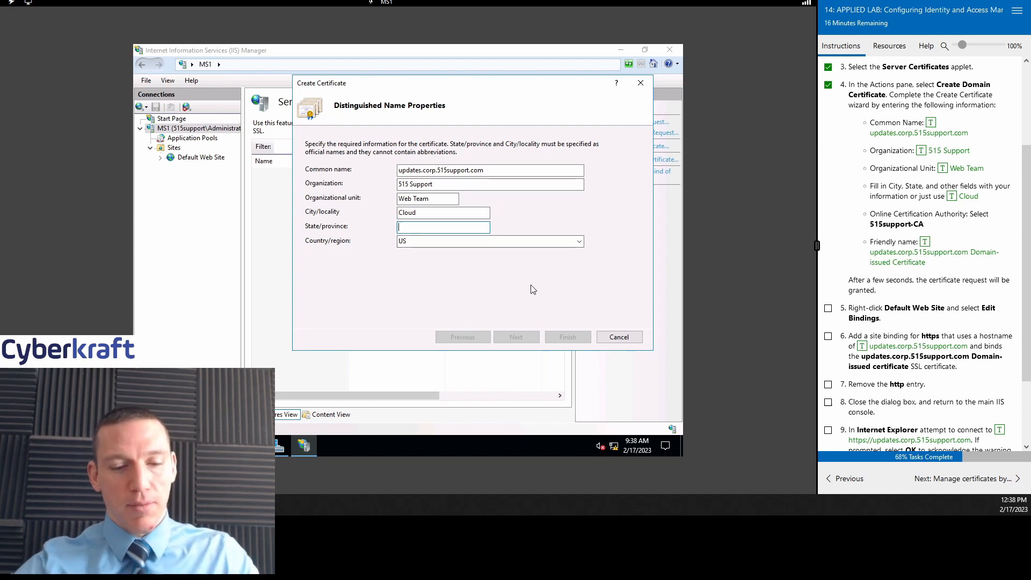
{"action": "type", "text": "WY"}
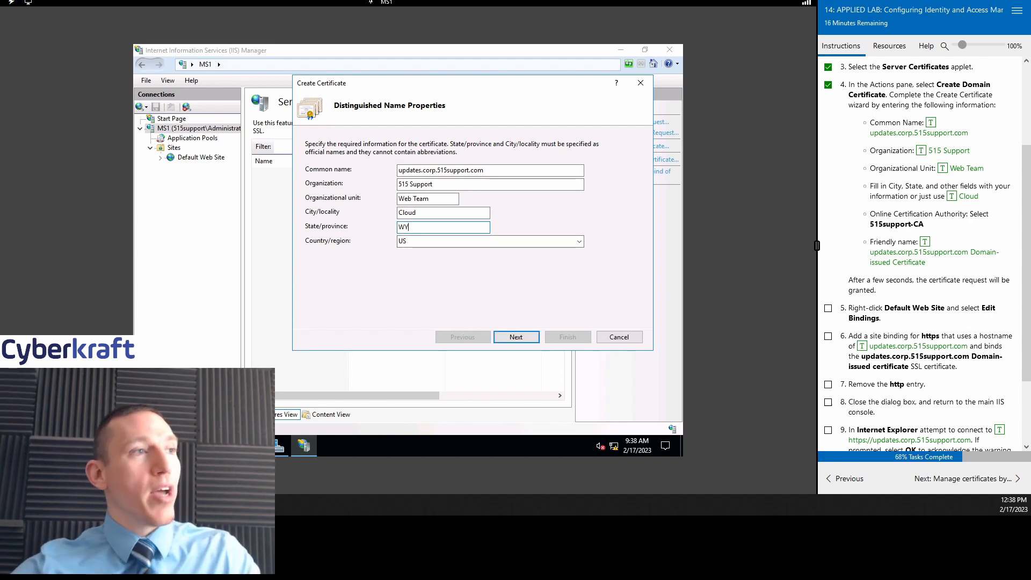
{"action": "left_click", "coordinate": [522, 339]}
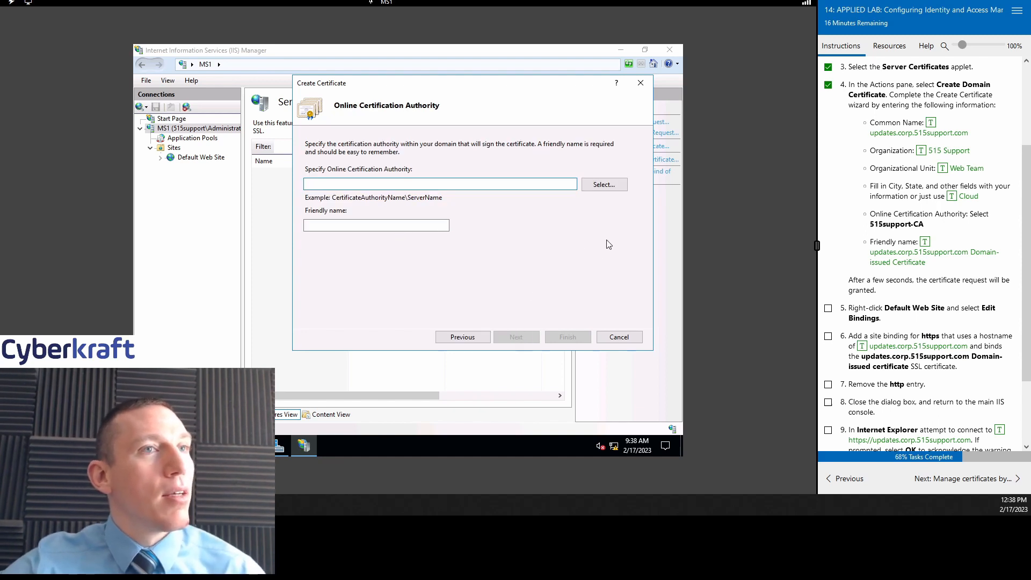
Step: Select 515support-CA as the certification authority, enter a friendly name, and finish the request
{"action": "left_click", "coordinate": [604, 187]}
{"action": "left_click", "coordinate": [344, 138]}
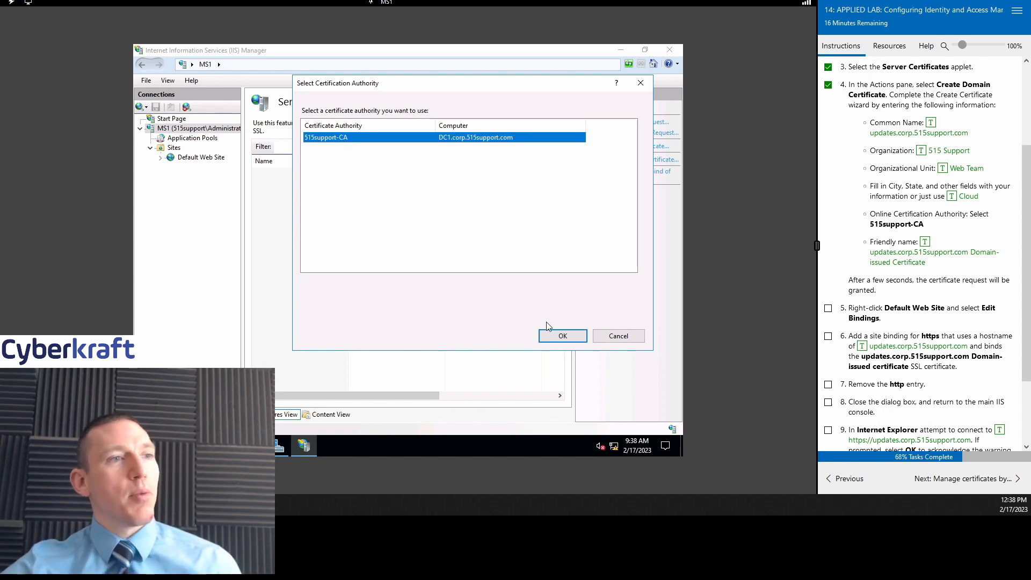
{"action": "left_click", "coordinate": [554, 334]}
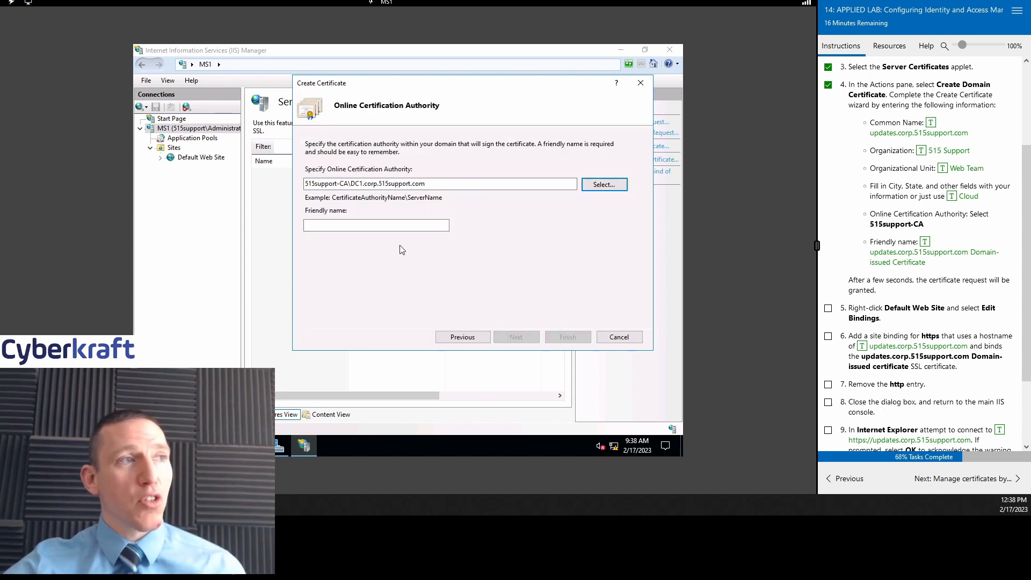
{"action": "left_click", "coordinate": [404, 226]}
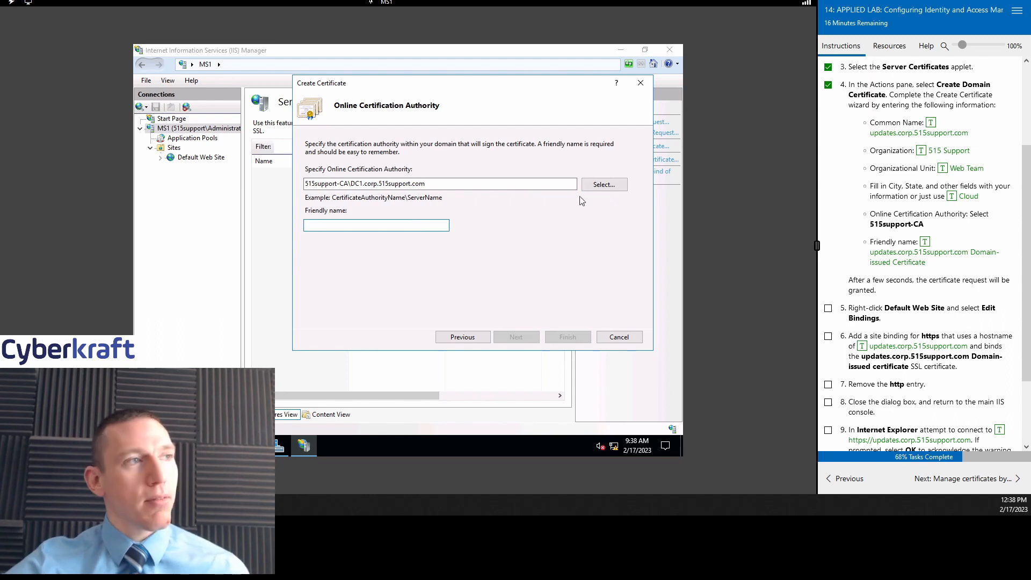
{"action": "left_click", "coordinate": [925, 241]}
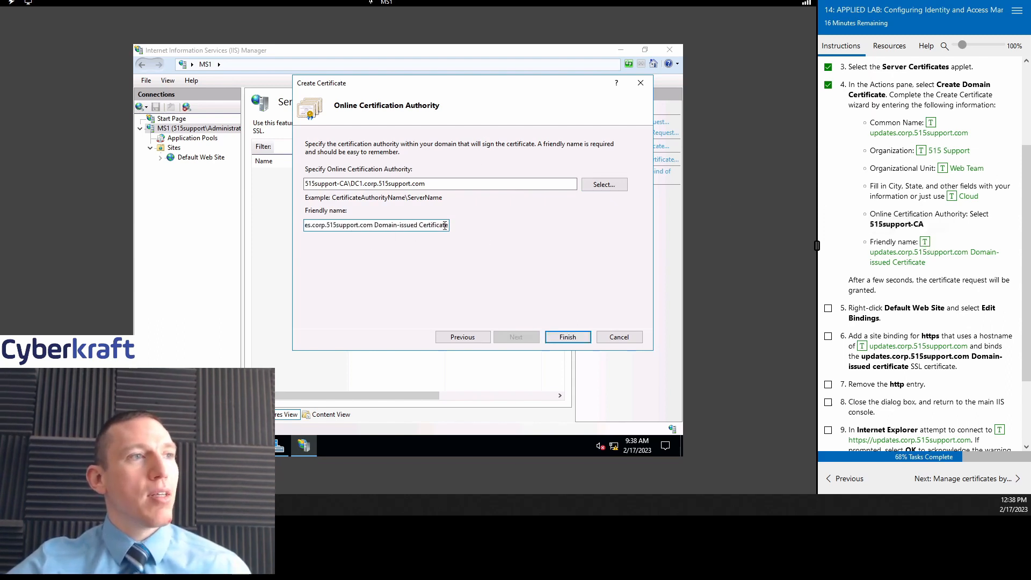
{"action": "left_click_drag", "start_coordinate": [446, 225], "coordinate": [275, 226]}
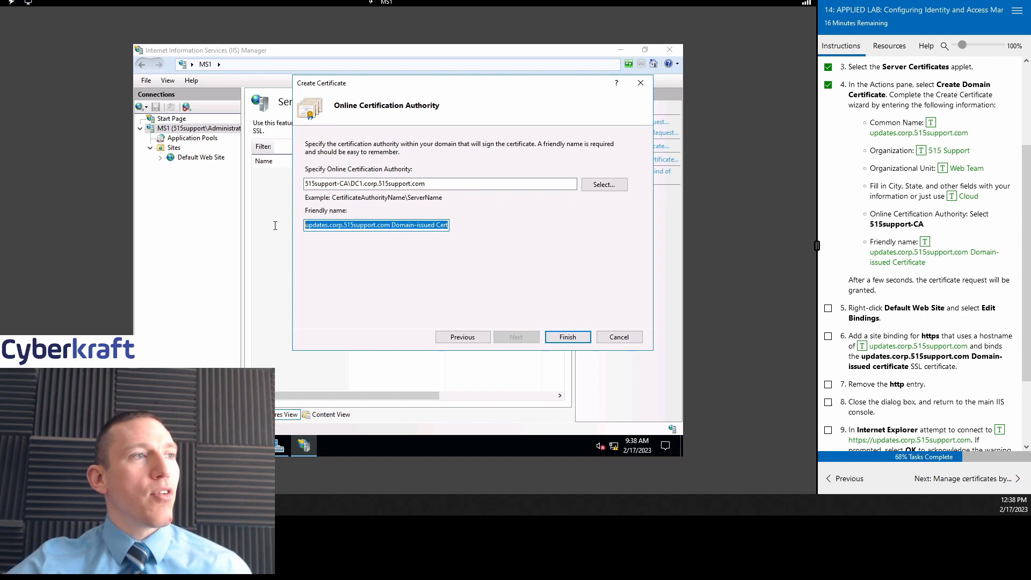
{"action": "left_click", "coordinate": [570, 338]}
Step: Tick lab step 5 and open the new certificate's context menu
{"action": "scroll", "coordinate": [951, 213], "scroll_direction": "down", "scroll_amount": 3}
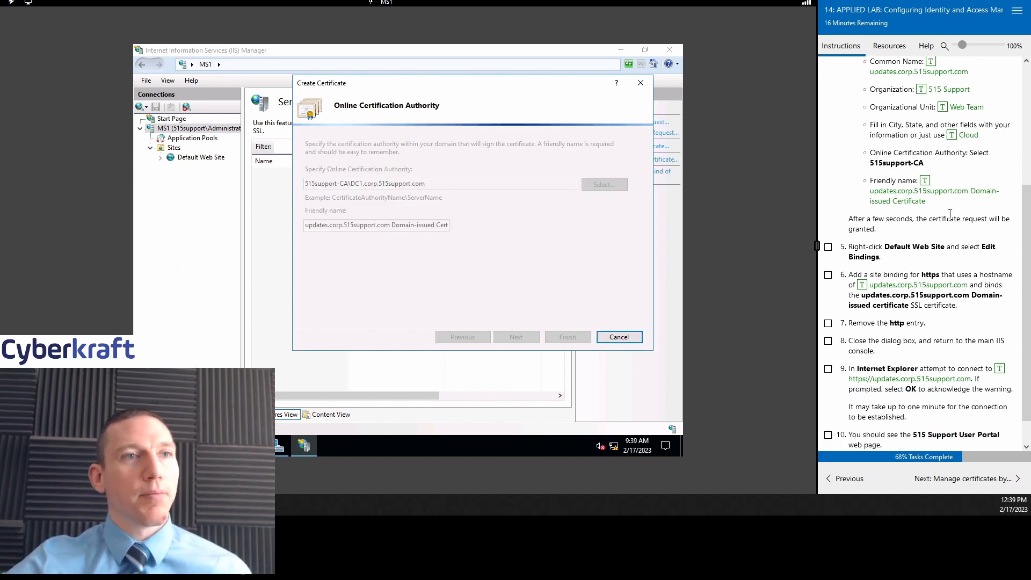
{"action": "scroll", "coordinate": [969, 252], "scroll_direction": "up", "scroll_amount": 4}
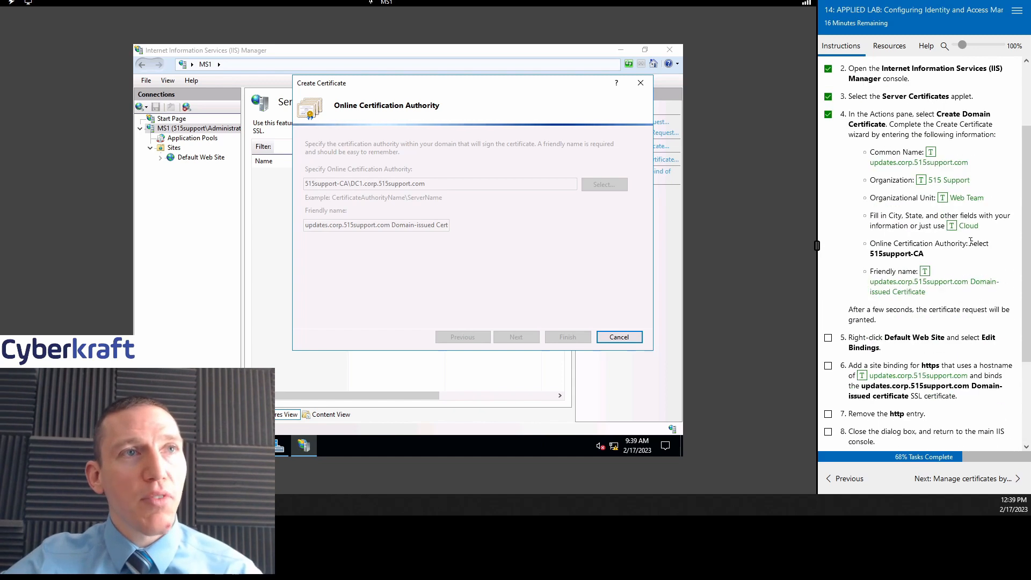
{"action": "scroll", "coordinate": [974, 274], "scroll_direction": "down", "scroll_amount": 1}
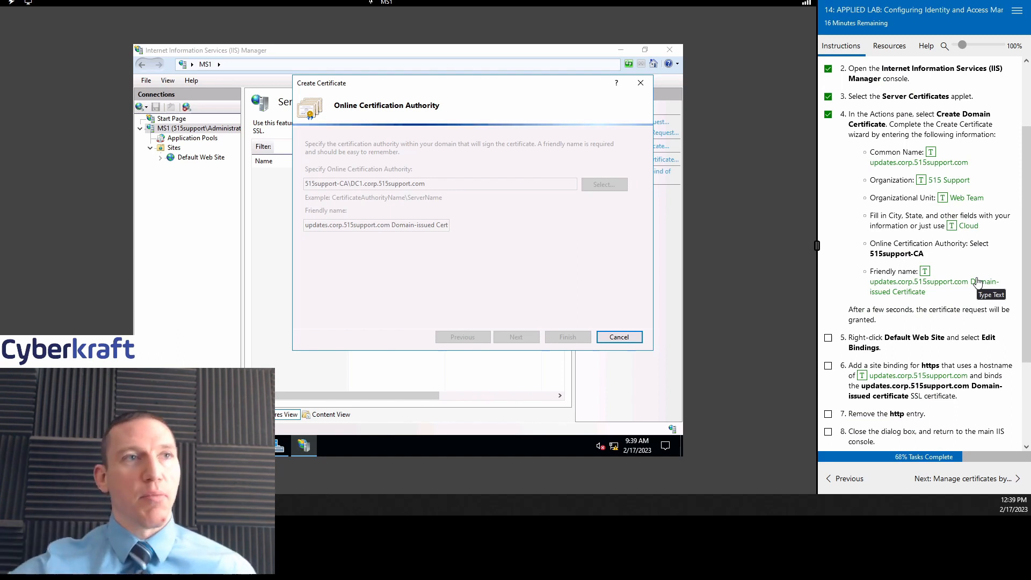
{"action": "scroll", "coordinate": [950, 256], "scroll_direction": "down", "scroll_amount": 1}
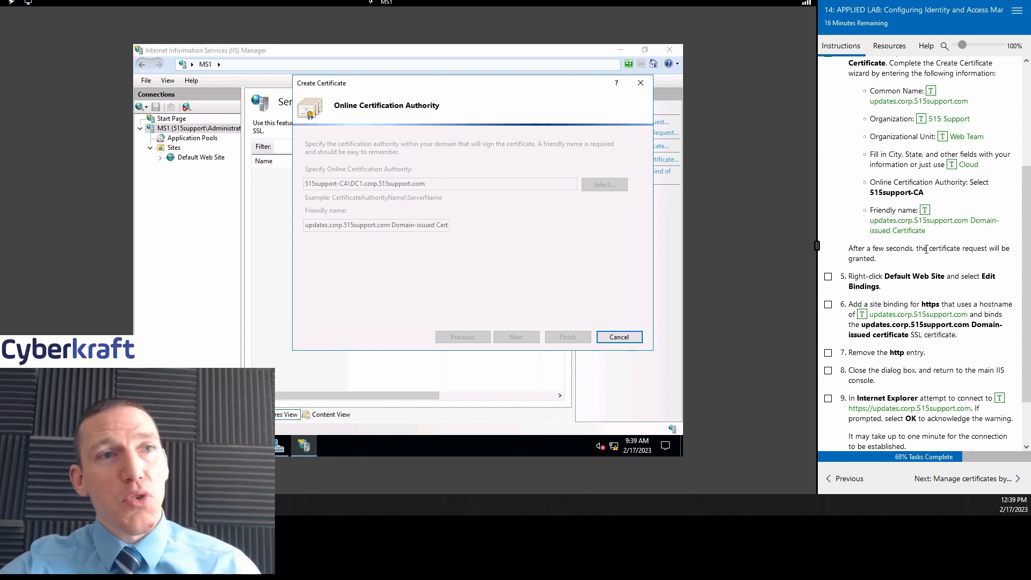
{"action": "scroll", "coordinate": [926, 248], "scroll_direction": "down", "scroll_amount": 1}
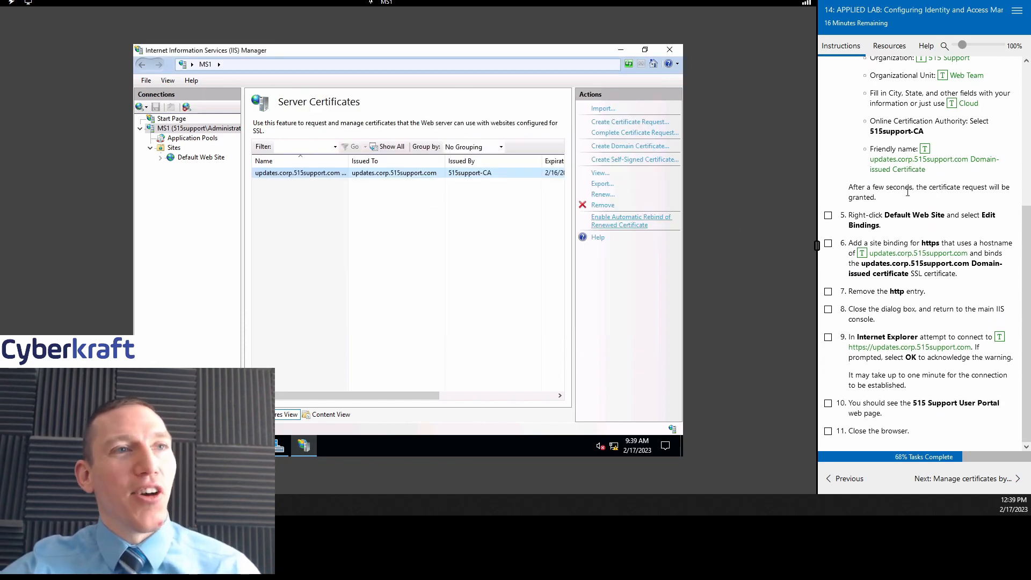
{"action": "left_click", "coordinate": [827, 216]}
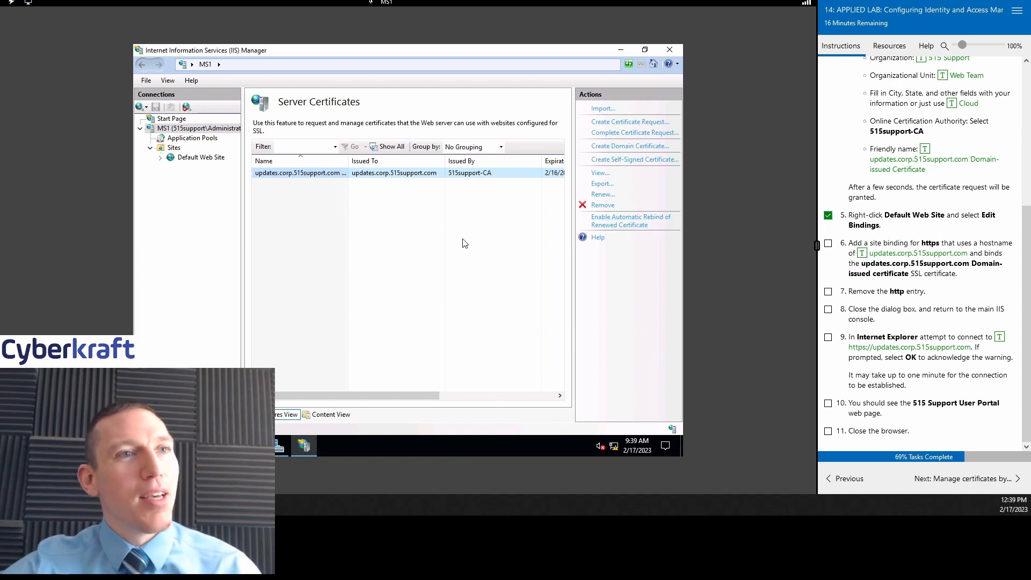
{"action": "right_click", "coordinate": [381, 177]}
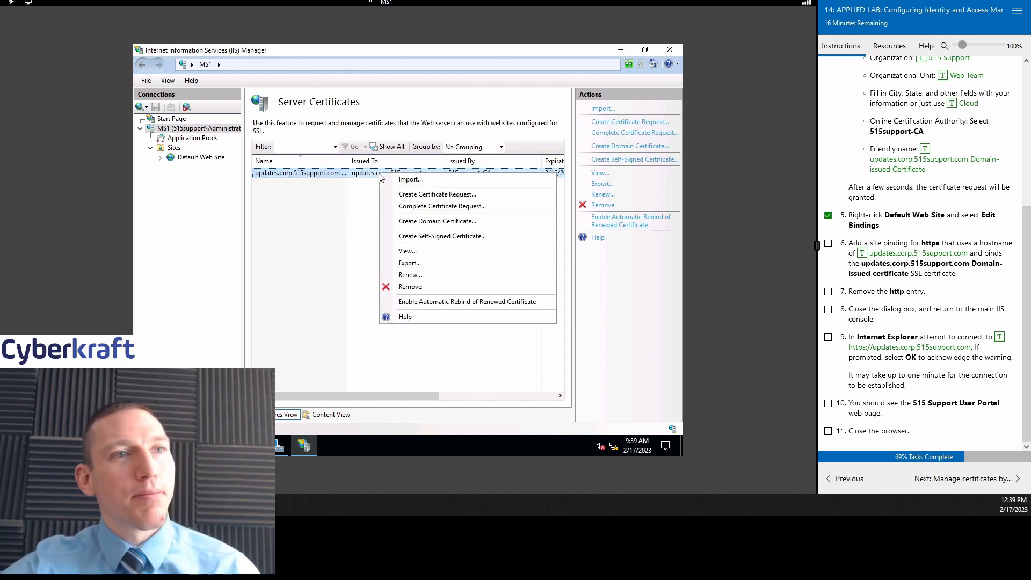
Step: Select Default Web Site and open its Site Bindings, which list only http on port 80
{"action": "left_click", "coordinate": [278, 211]}
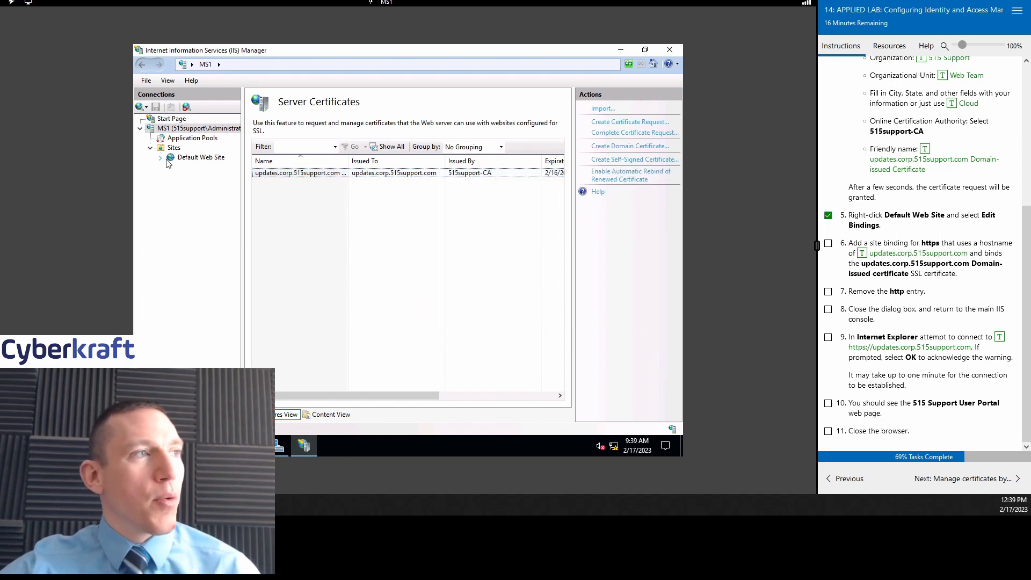
{"action": "left_click", "coordinate": [198, 157]}
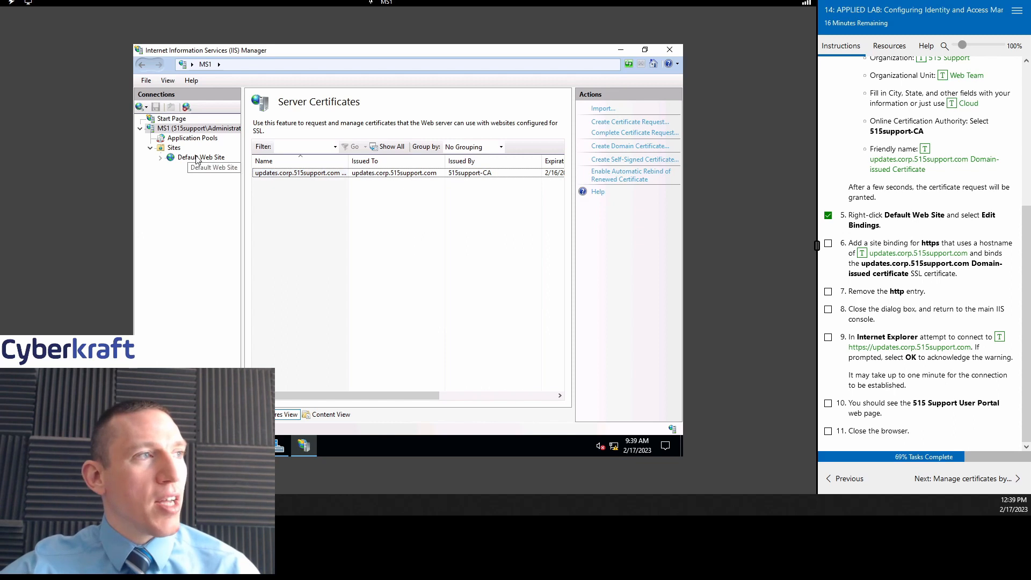
{"action": "left_click", "coordinate": [198, 128]}
{"action": "left_click", "coordinate": [202, 158]}
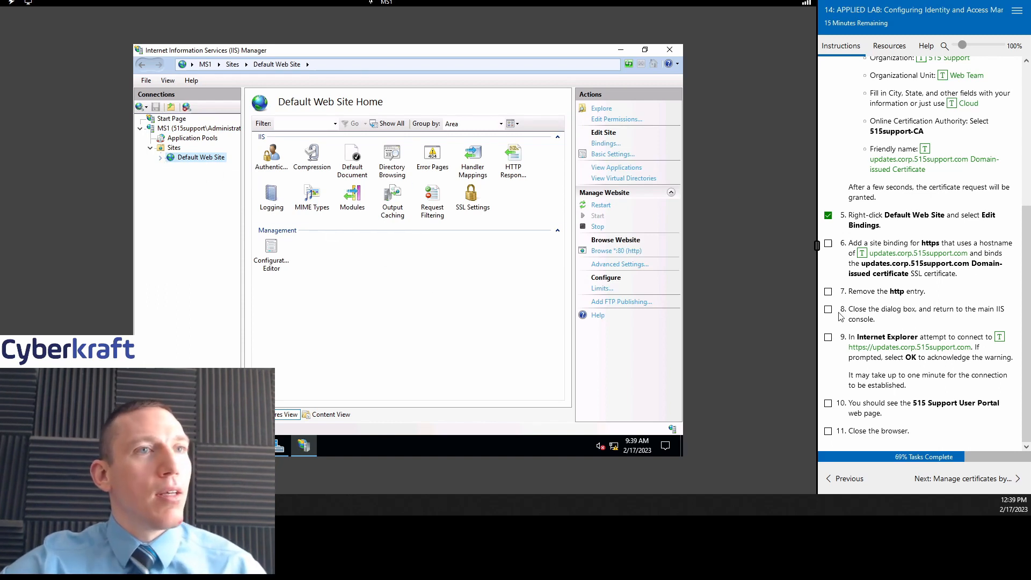
{"action": "right_click", "coordinate": [194, 162]}
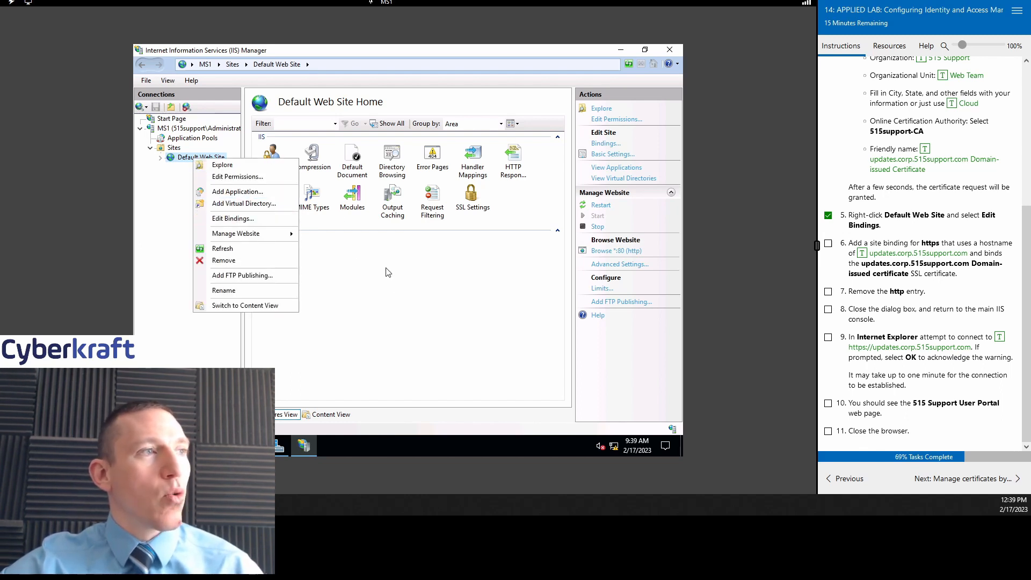
{"action": "left_click", "coordinate": [188, 179]}
{"action": "left_click", "coordinate": [193, 159]}
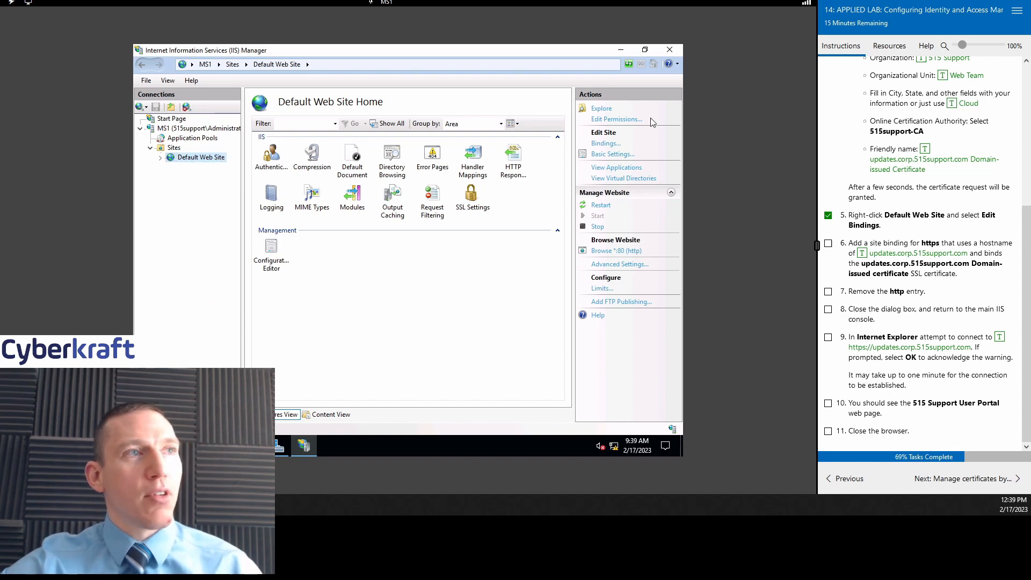
{"action": "left_click", "coordinate": [602, 145]}
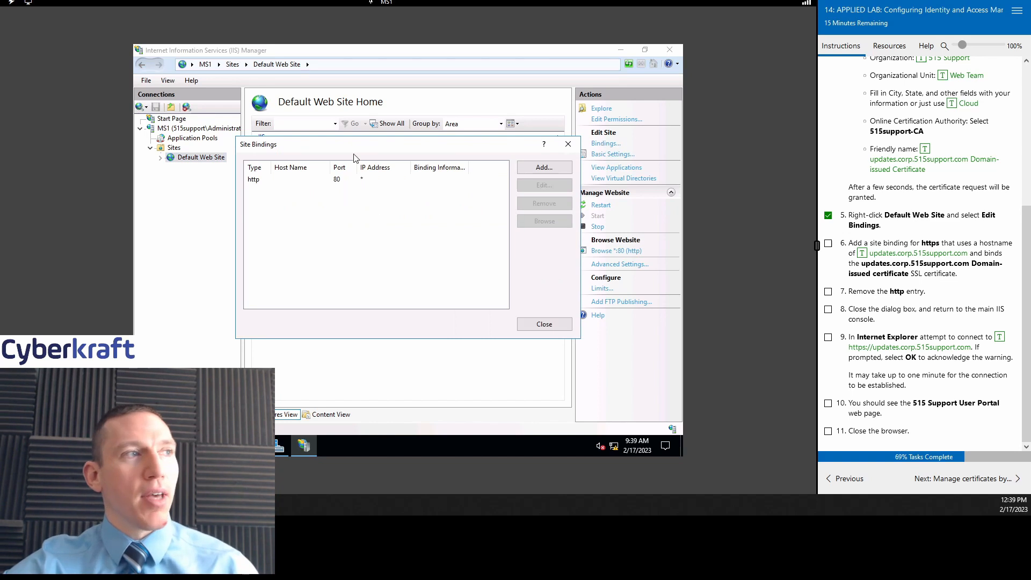
{"action": "left_click", "coordinate": [328, 186]}
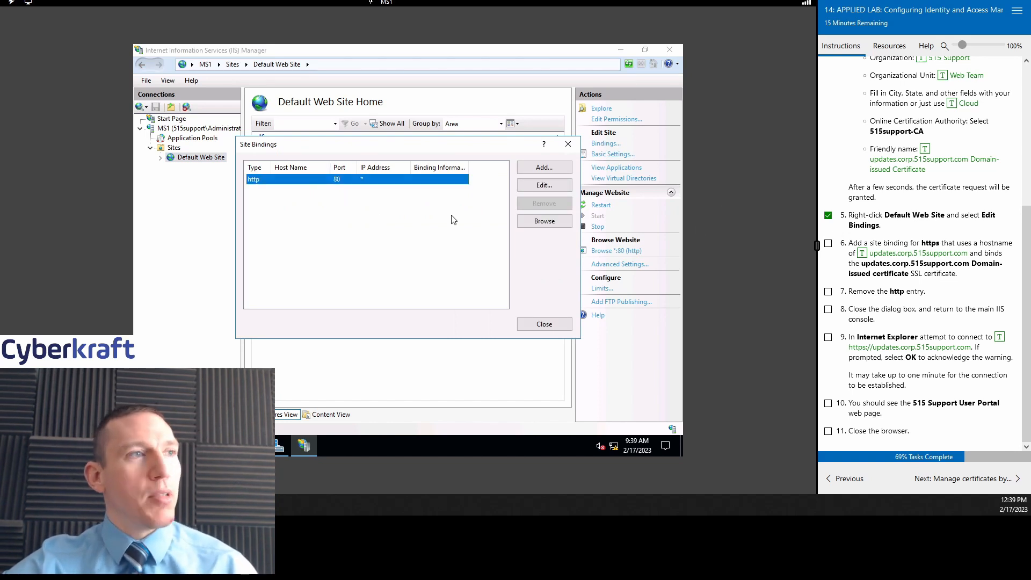
{"action": "left_click", "coordinate": [417, 226]}
Step: Start a new binding with type https, port 443, and host name updates.corp.515support.com
{"action": "left_click", "coordinate": [542, 170]}
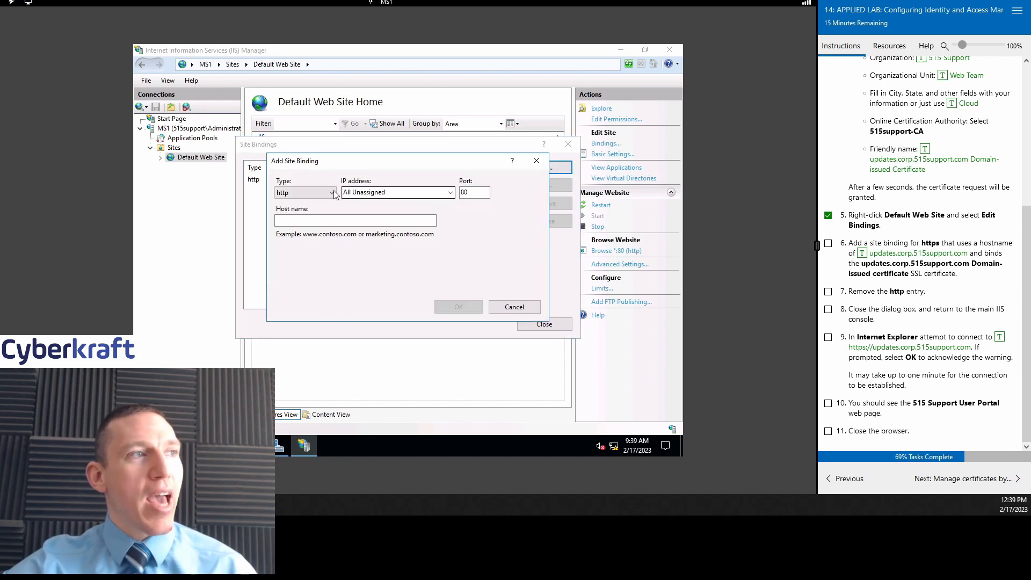
{"action": "type", "text": "443"}
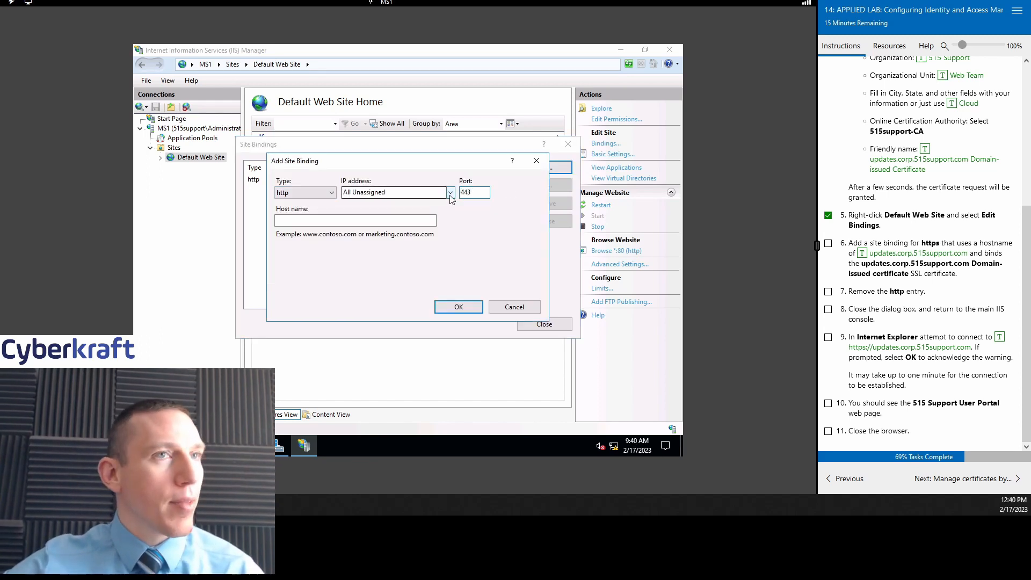
{"action": "left_click", "coordinate": [344, 219]}
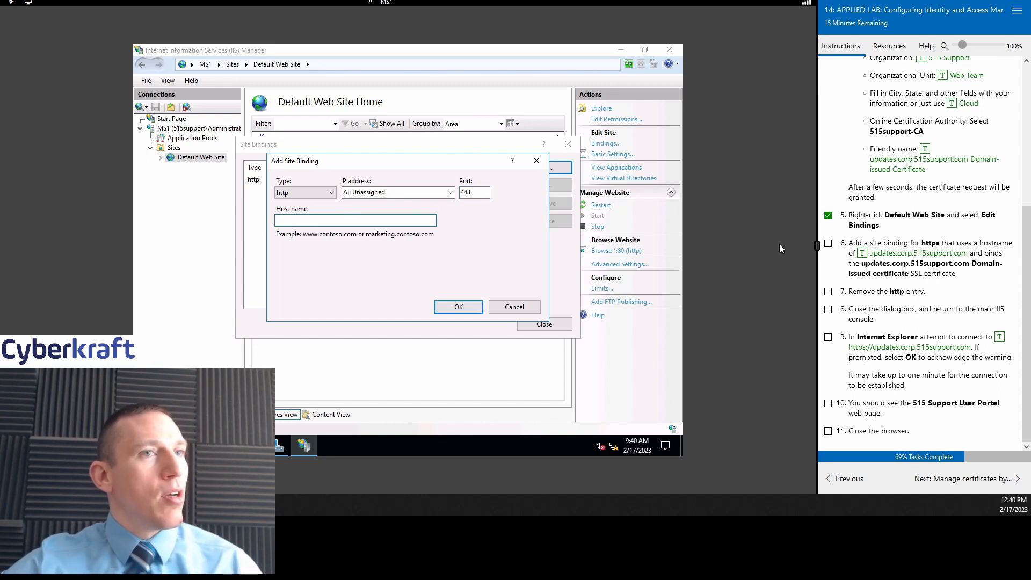
{"action": "left_click", "coordinate": [862, 253]}
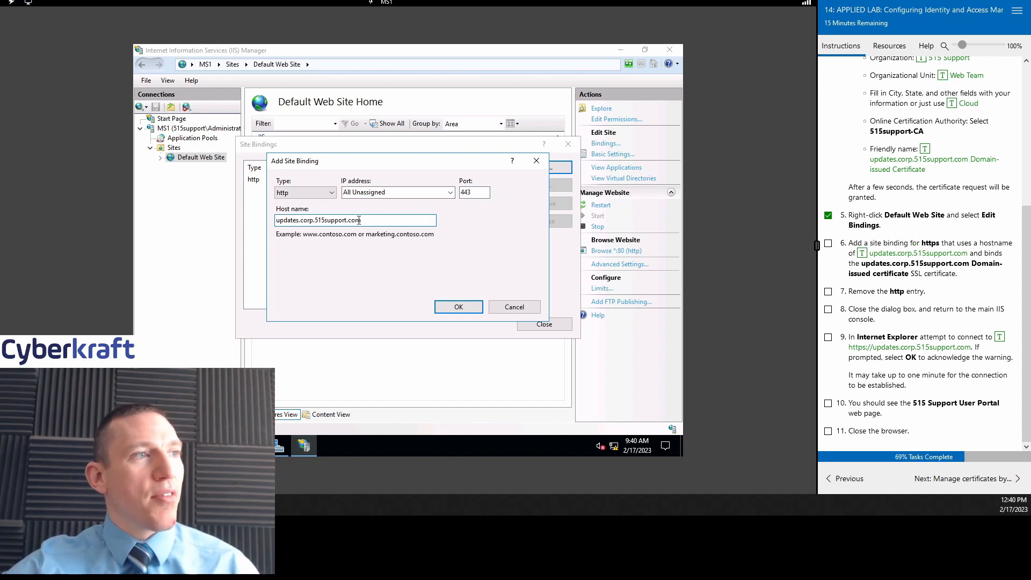
{"action": "left_click", "coordinate": [332, 192]}
{"action": "left_click", "coordinate": [305, 214]}
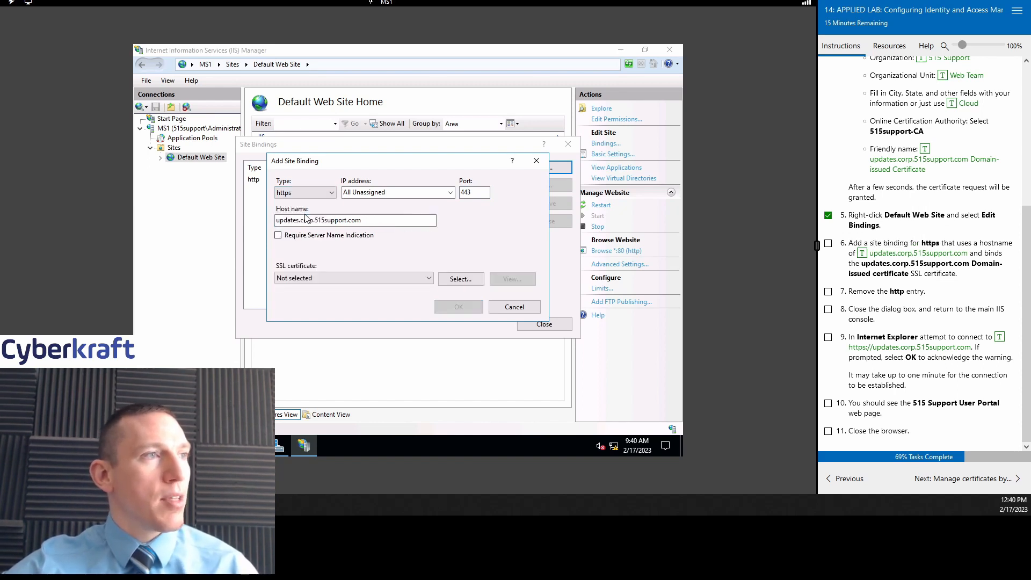
Step: Pick the updates.corp.515support.com domain-issued SSL certificate and save the binding
{"action": "left_click", "coordinate": [377, 277]}
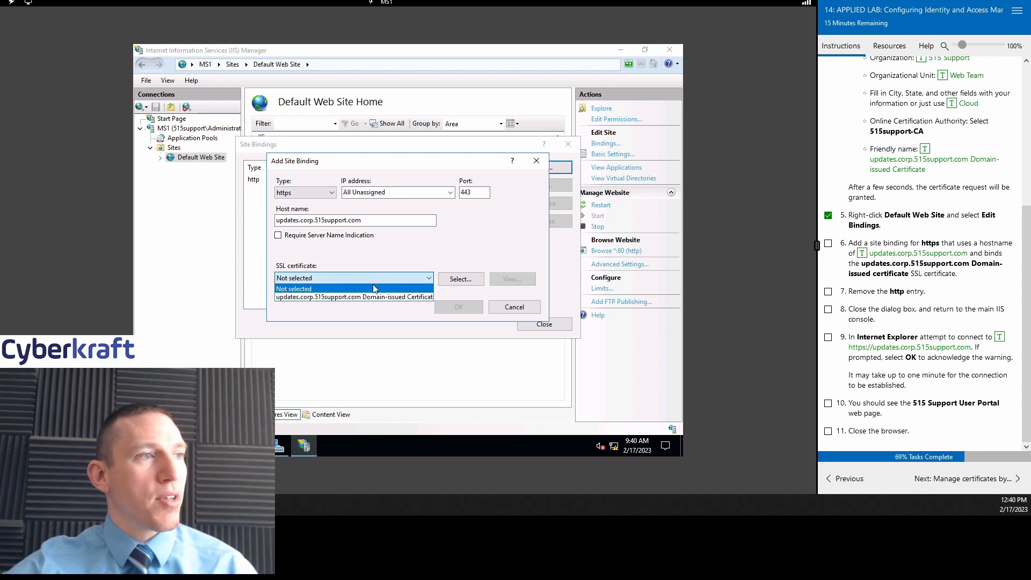
{"action": "left_click", "coordinate": [378, 263]}
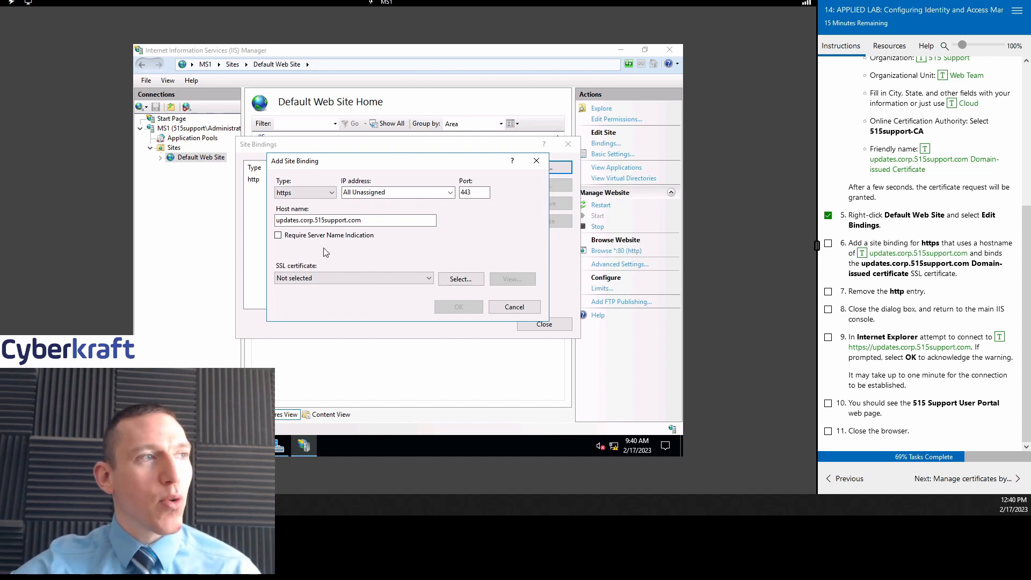
{"action": "left_click", "coordinate": [310, 278]}
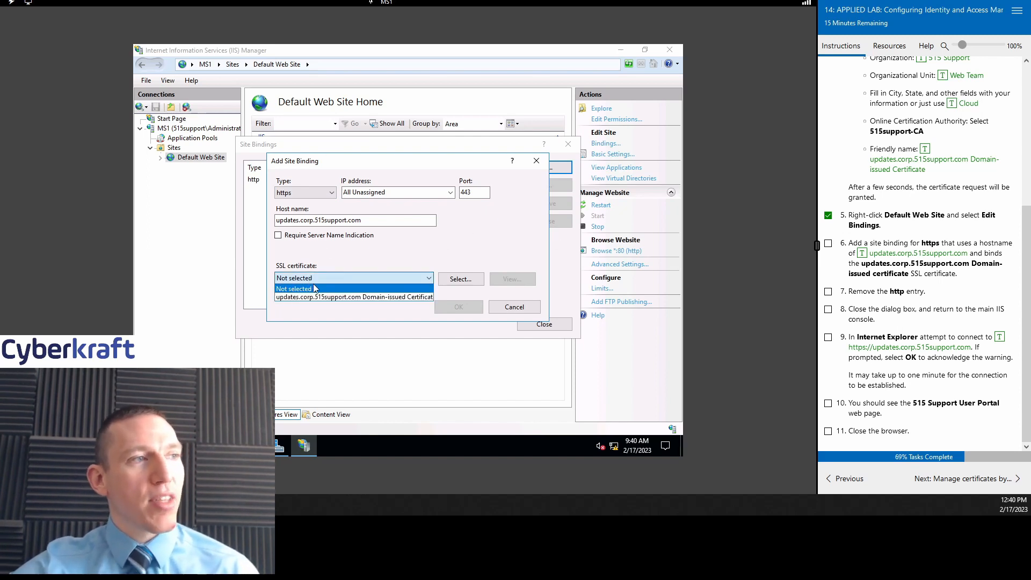
{"action": "left_click", "coordinate": [330, 297]}
{"action": "left_click_drag", "start_coordinate": [404, 161], "coordinate": [448, 118]}
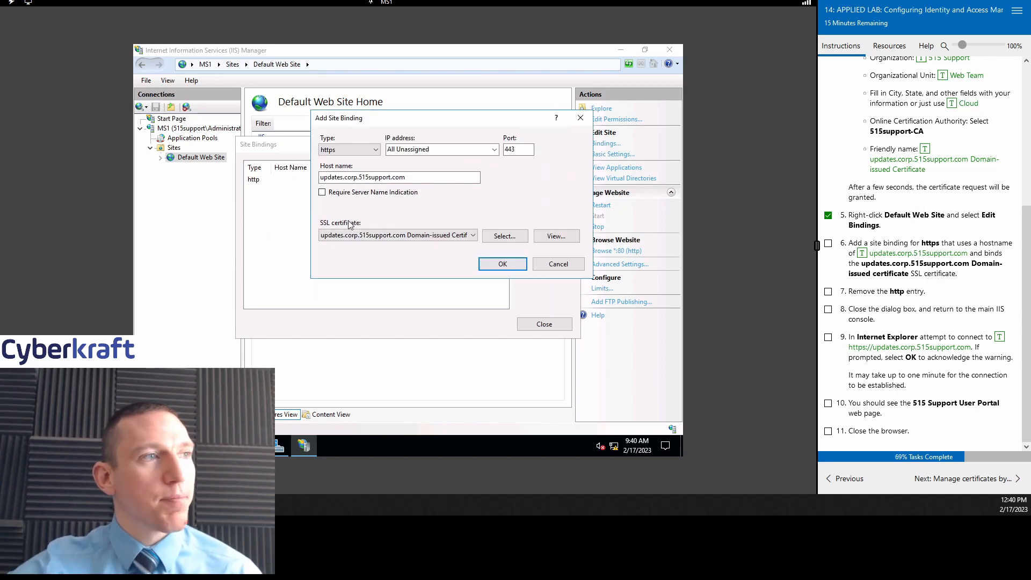
{"action": "left_click", "coordinate": [499, 265]}
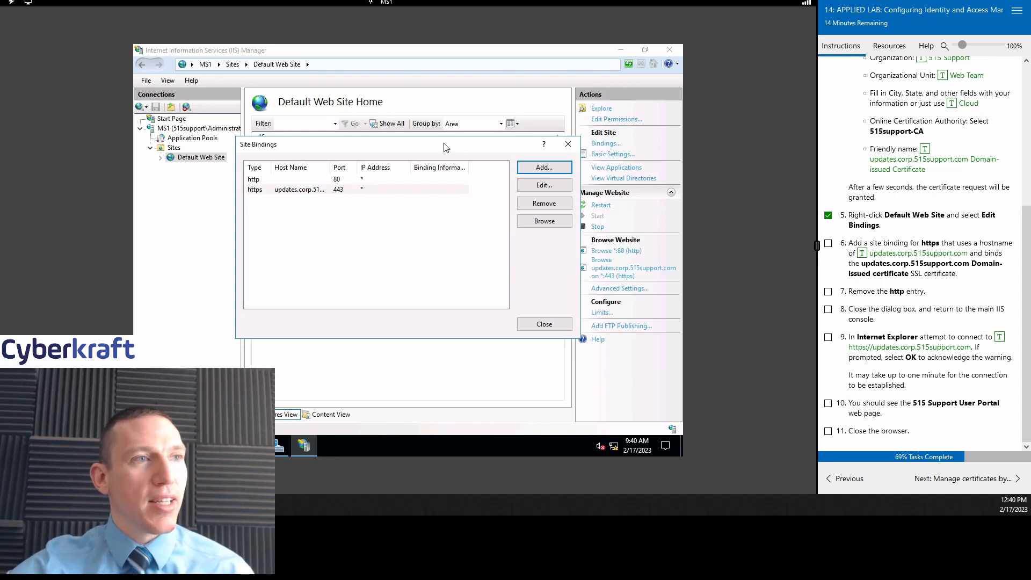
Step: Remove the http binding from Default Web Site, ticking lab steps 6 and 7, and close Site Bindings
{"action": "left_click_drag", "start_coordinate": [444, 146], "coordinate": [452, 139]}
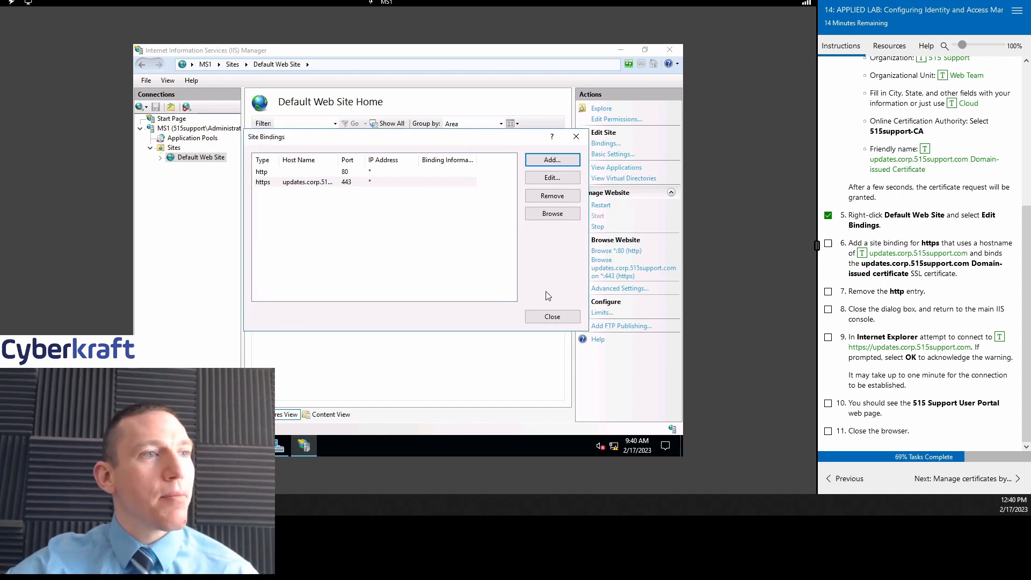
{"action": "left_click", "coordinate": [828, 244]}
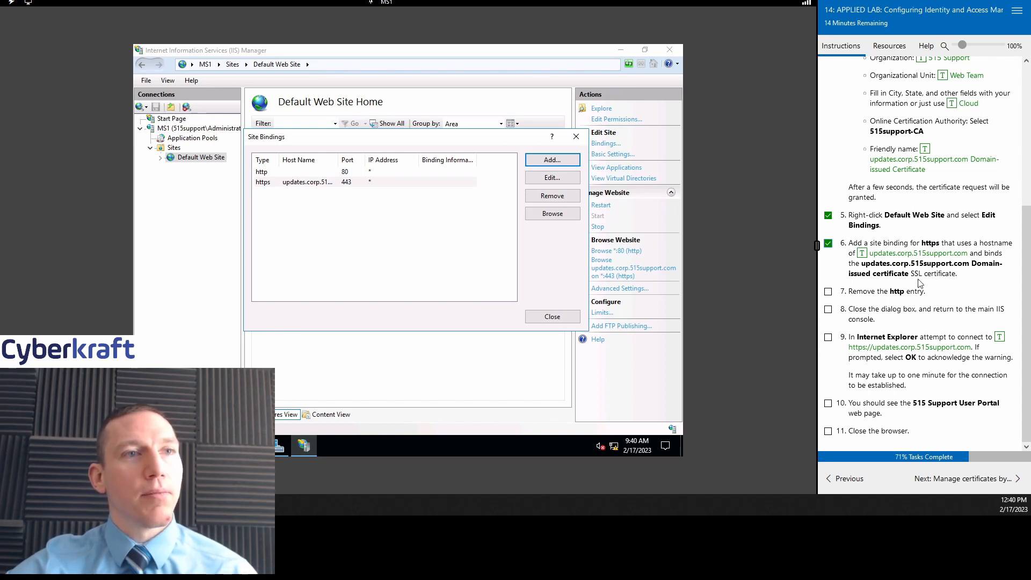
{"action": "left_click", "coordinate": [310, 172]}
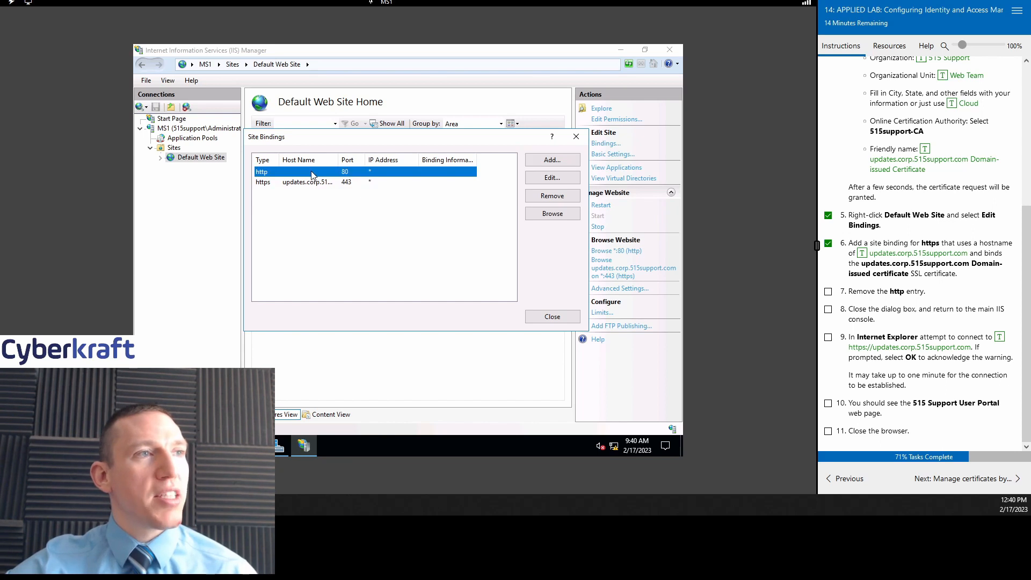
{"action": "left_click", "coordinate": [552, 196]}
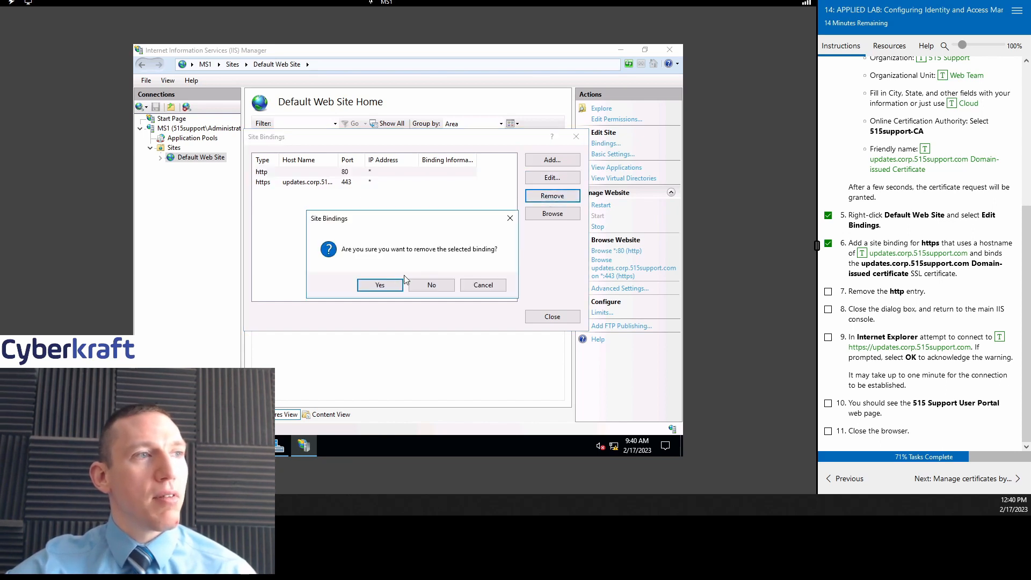
{"action": "left_click", "coordinate": [379, 285]}
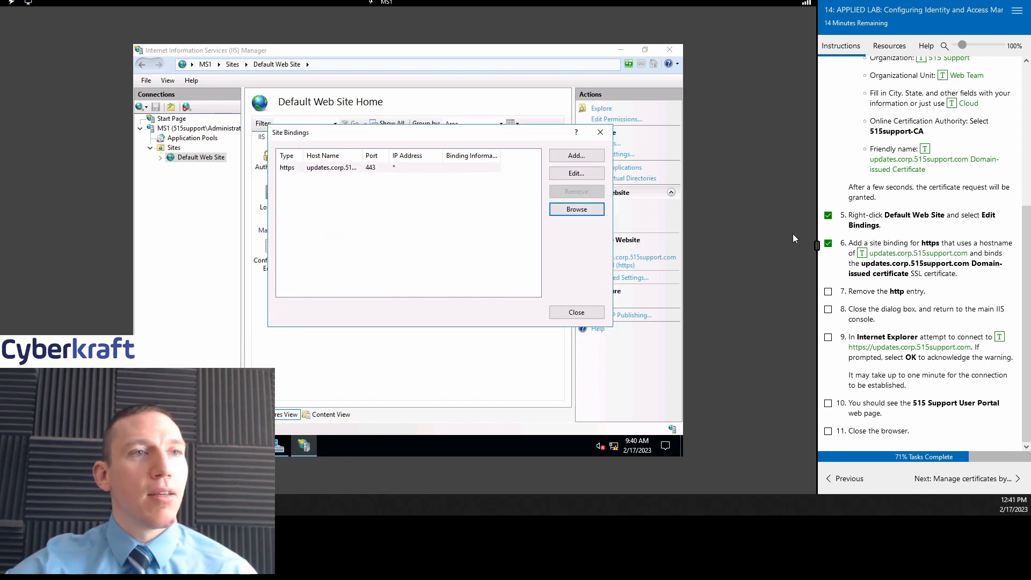
{"action": "left_click", "coordinate": [827, 291]}
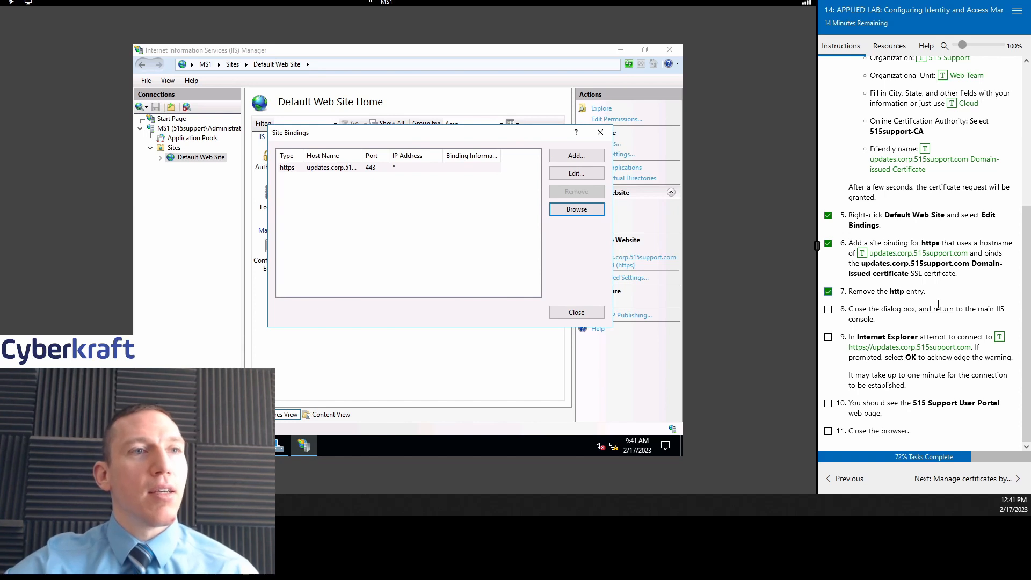
{"action": "left_click", "coordinate": [573, 313]}
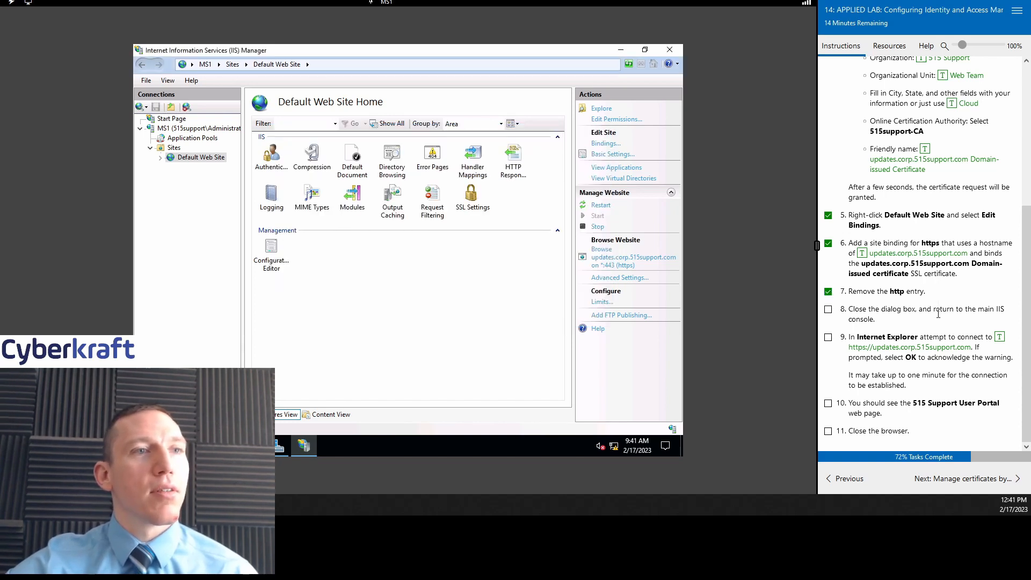
Step: Tick lab step 8 and minimize IIS Manager and Server Manager
{"action": "left_click", "coordinate": [828, 309]}
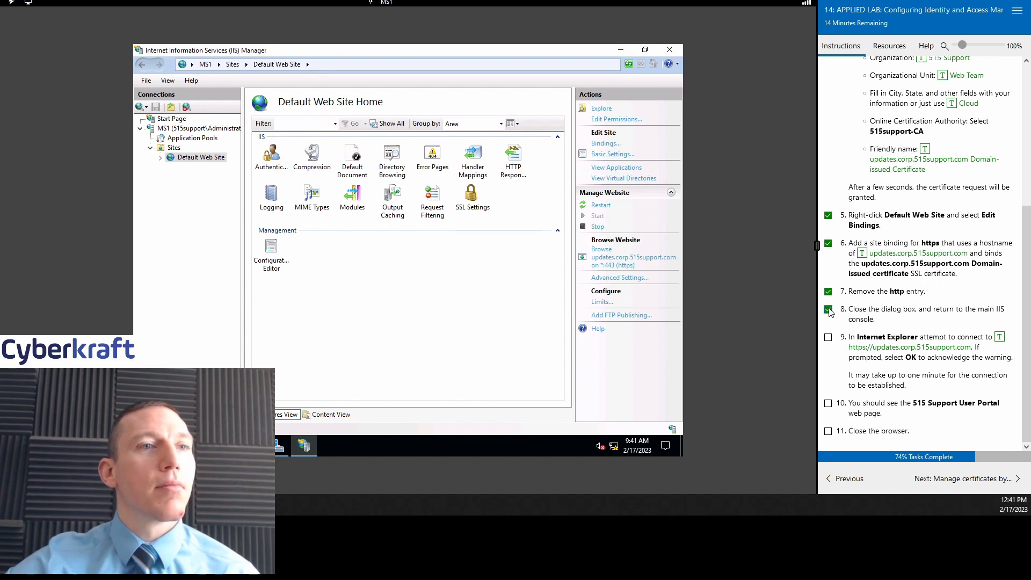
{"action": "left_click", "coordinate": [620, 49]}
{"action": "left_click", "coordinate": [620, 50]}
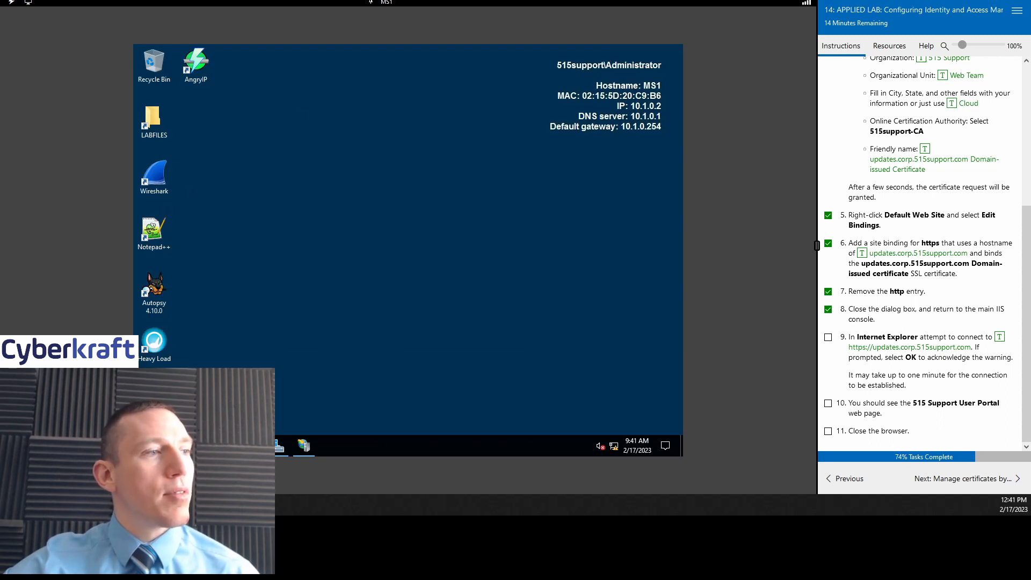
{"action": "left_click_drag", "start_coordinate": [495, 70], "coordinate": [587, 58]}
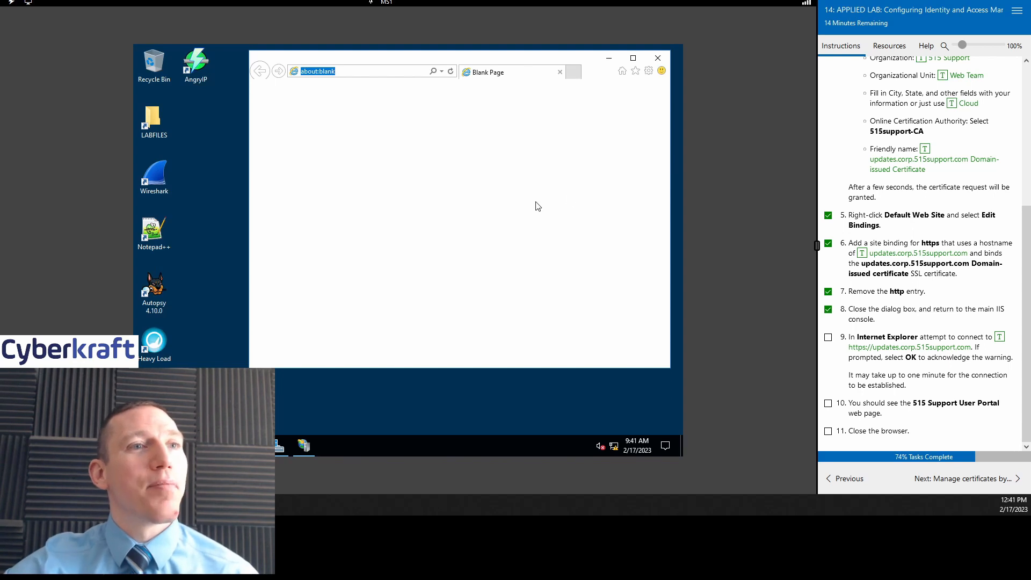
{"action": "left_click", "coordinate": [905, 351]}
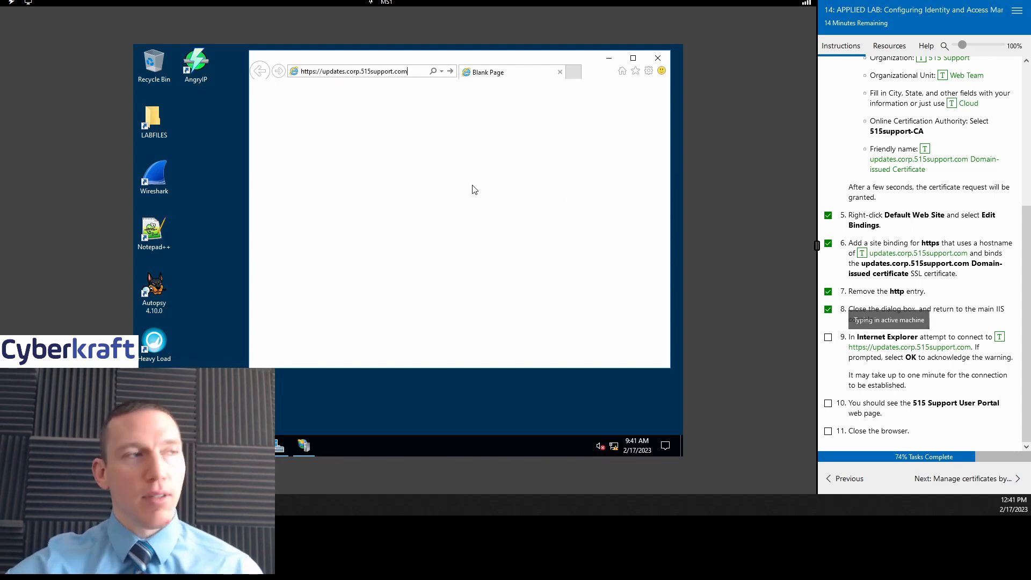
{"action": "key", "text": "Return"}
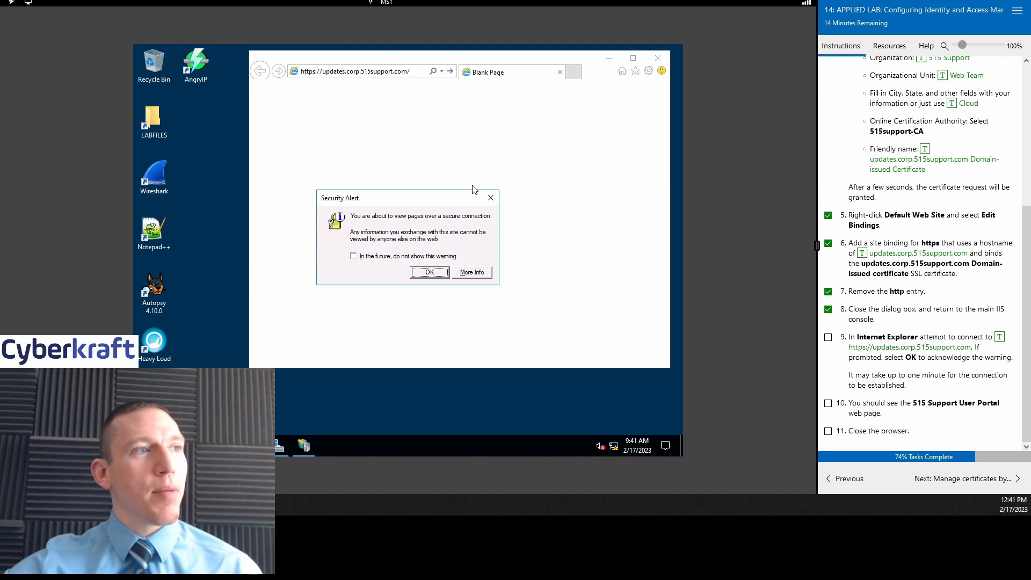
{"action": "left_click", "coordinate": [439, 274]}
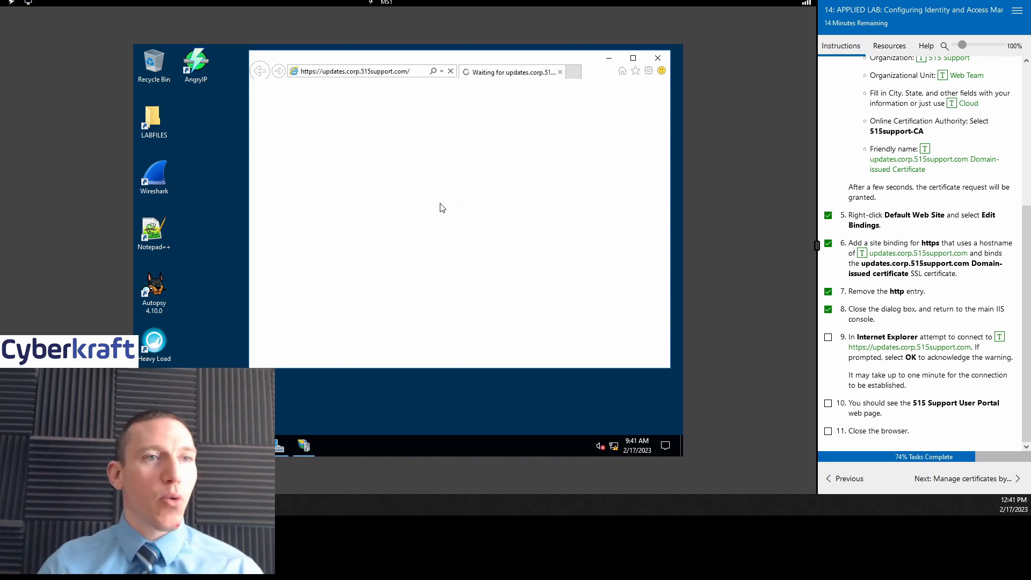
{"action": "left_click", "coordinate": [827, 337]}
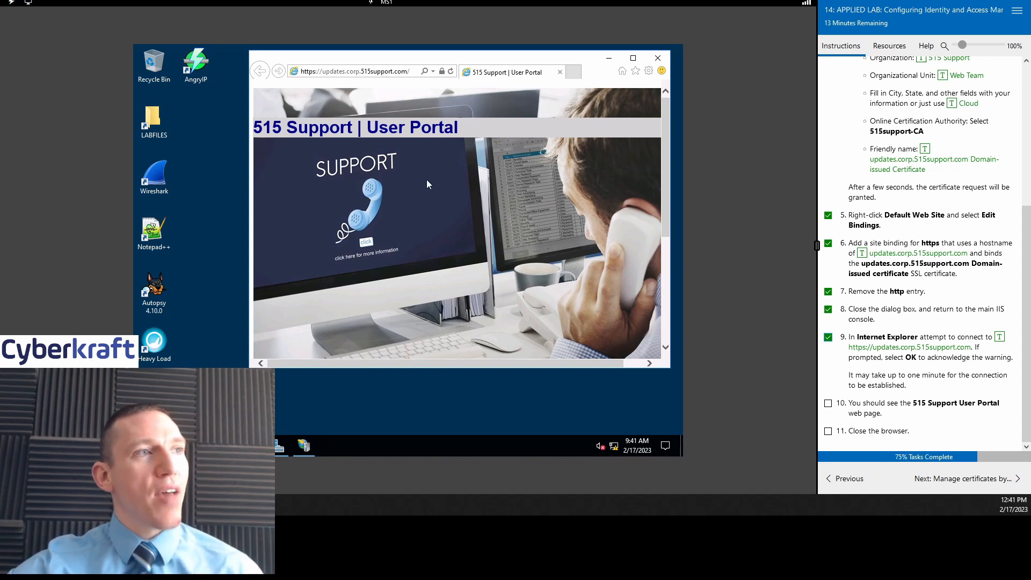
{"action": "left_click", "coordinate": [441, 71]}
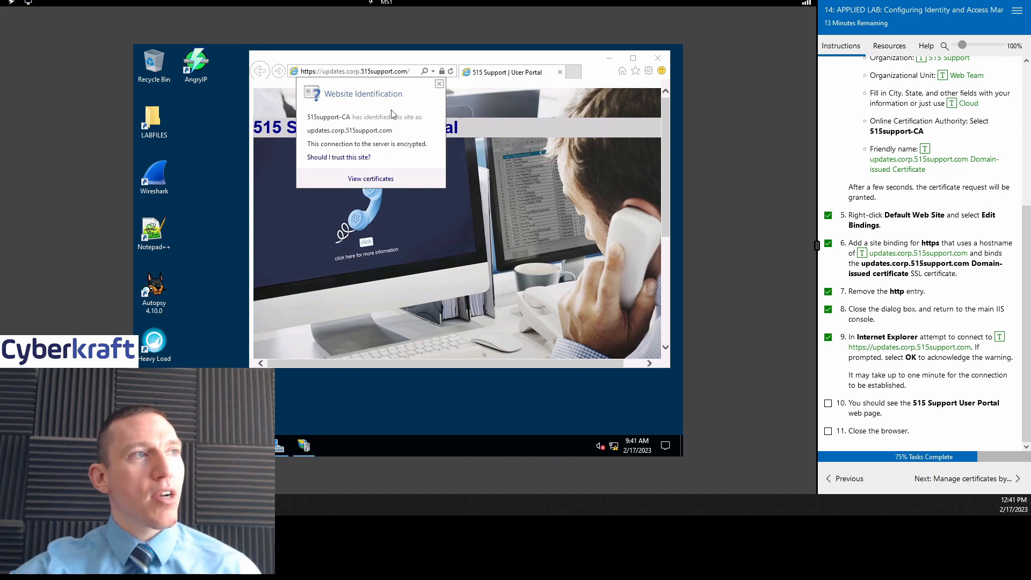
Step: Open the certificate issued to updates.corp.515support.com by 515support-CA and confirm its sha256RSA signature algorithm
{"action": "left_click", "coordinate": [360, 184]}
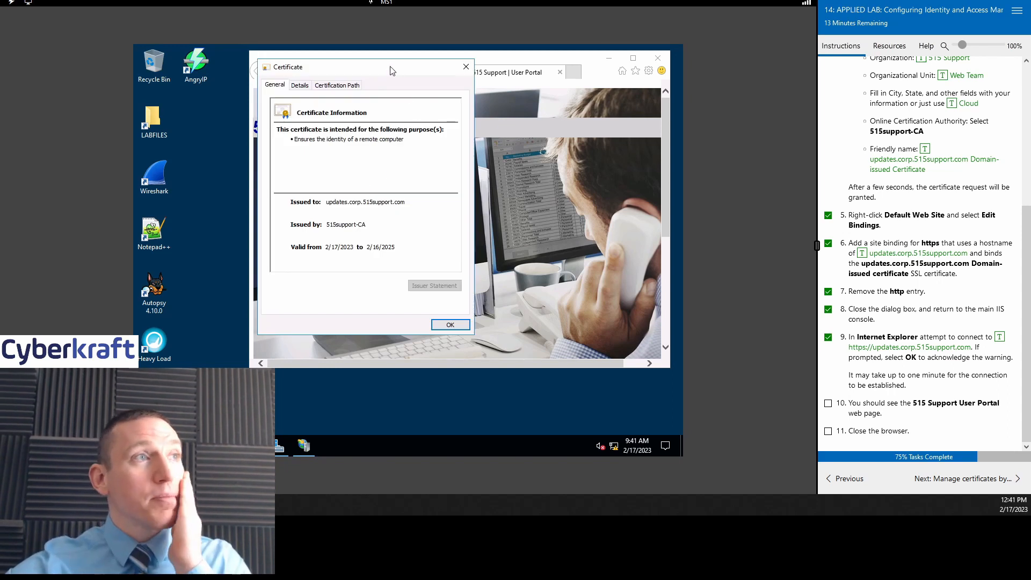
{"action": "left_click_drag", "start_coordinate": [392, 69], "coordinate": [478, 65]}
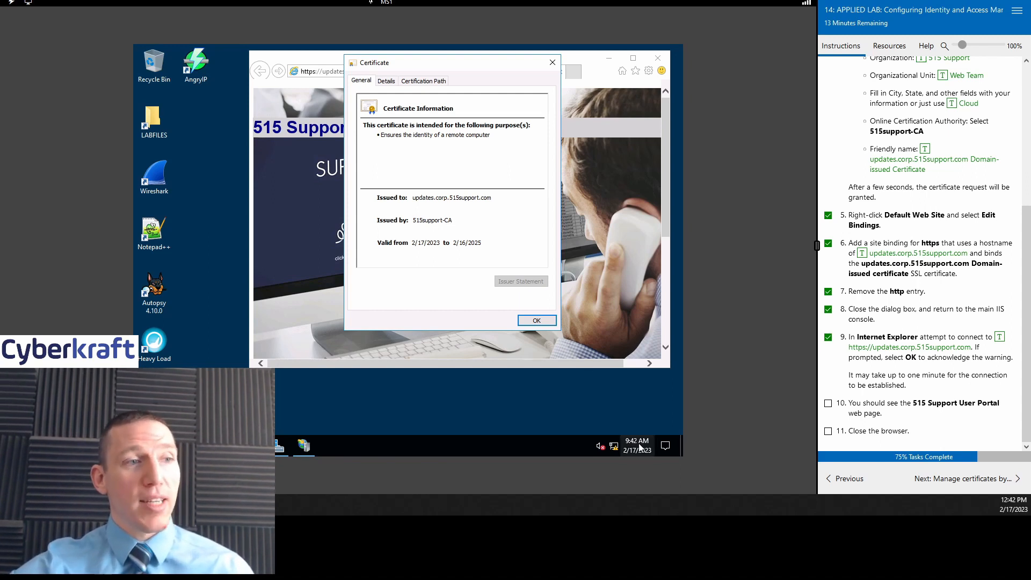
{"action": "mouse_move", "coordinate": [625, 451]}
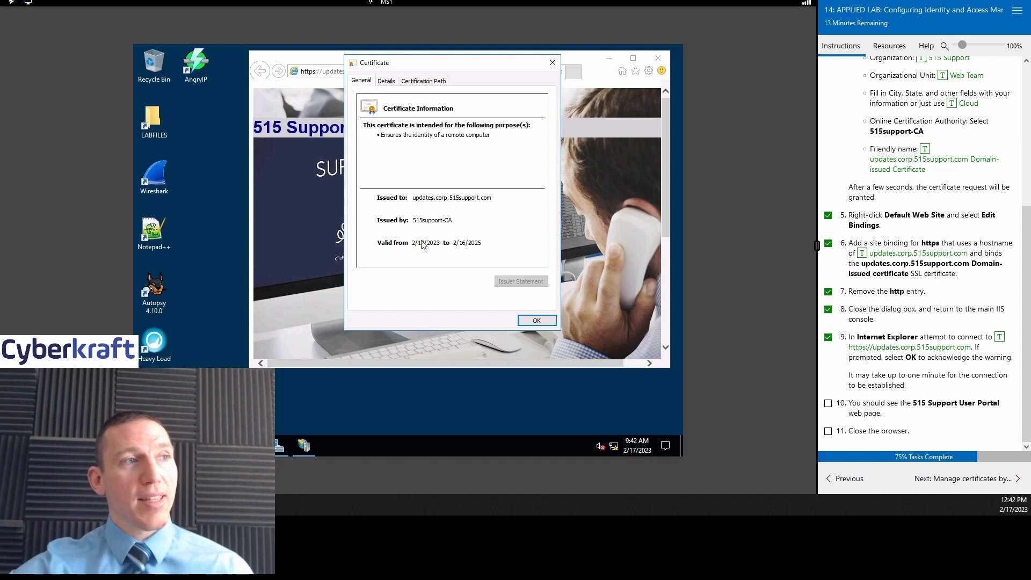
{"action": "left_click", "coordinate": [386, 81]}
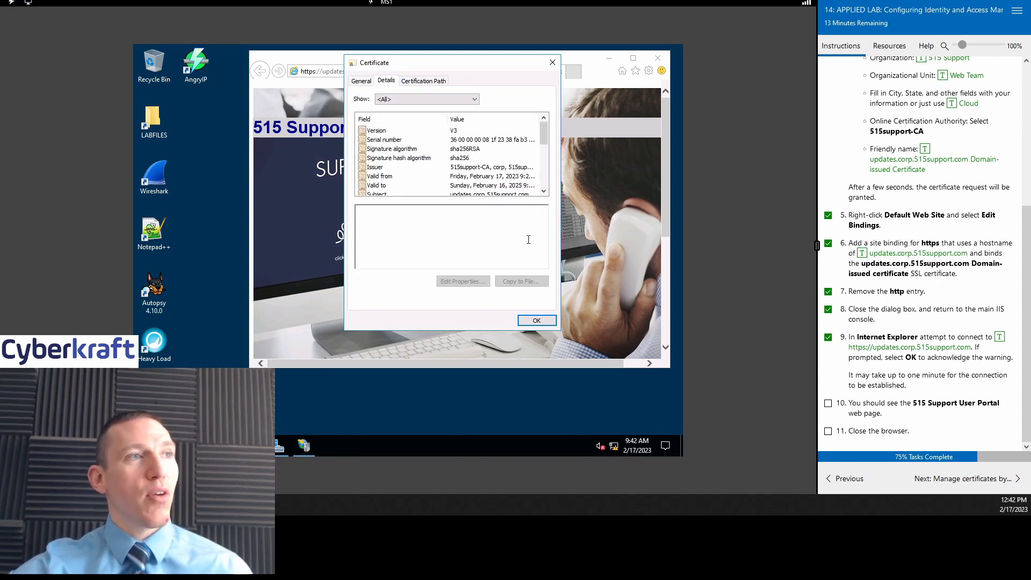
{"action": "scroll", "coordinate": [497, 166], "scroll_direction": "down", "scroll_amount": 3}
{"action": "scroll", "coordinate": [497, 167], "scroll_direction": "up", "scroll_amount": 3}
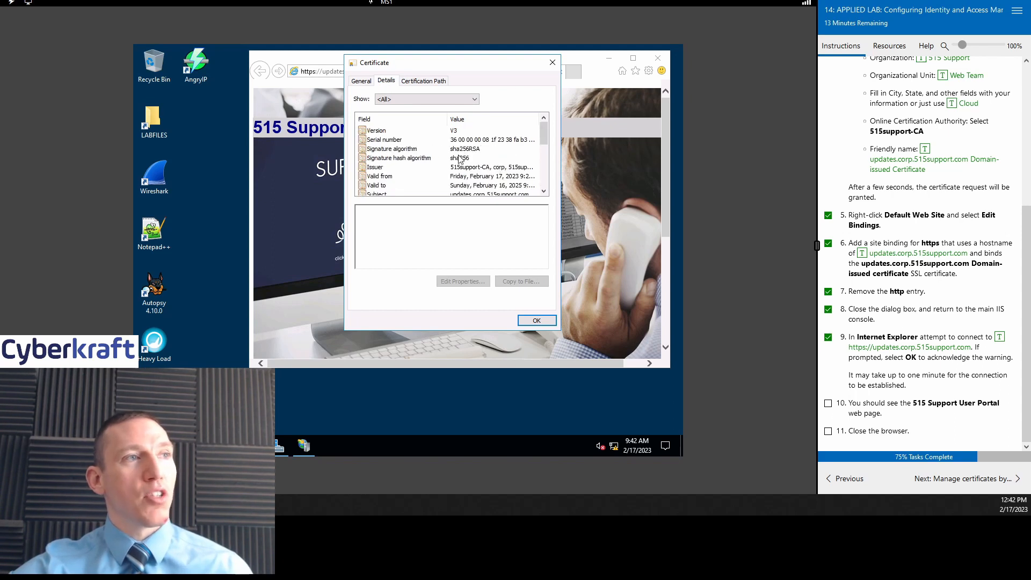
{"action": "left_click", "coordinate": [462, 158]}
{"action": "left_click", "coordinate": [474, 150]}
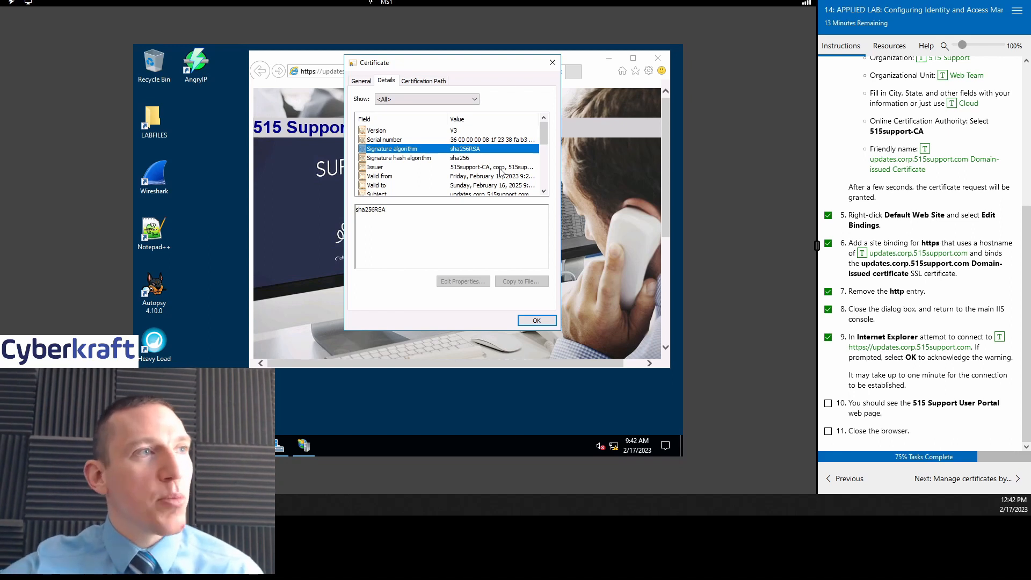
Step: Confirm the certificate is valid from 17 Feb 2023 to 16 Feb 2025
{"action": "left_click_drag", "start_coordinate": [542, 137], "coordinate": [543, 143]}
{"action": "left_click", "coordinate": [525, 159]}
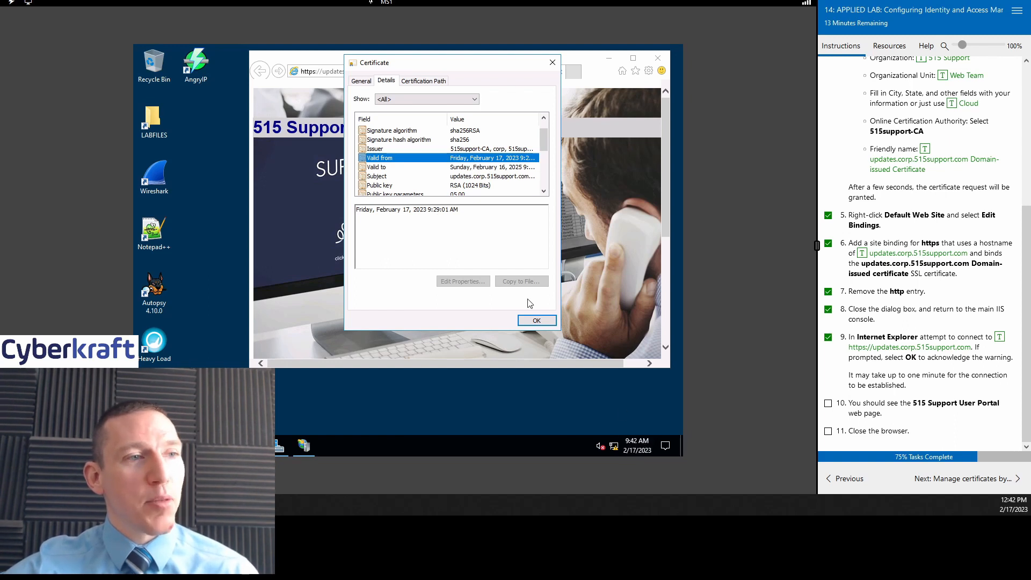
{"action": "left_click", "coordinate": [493, 167]}
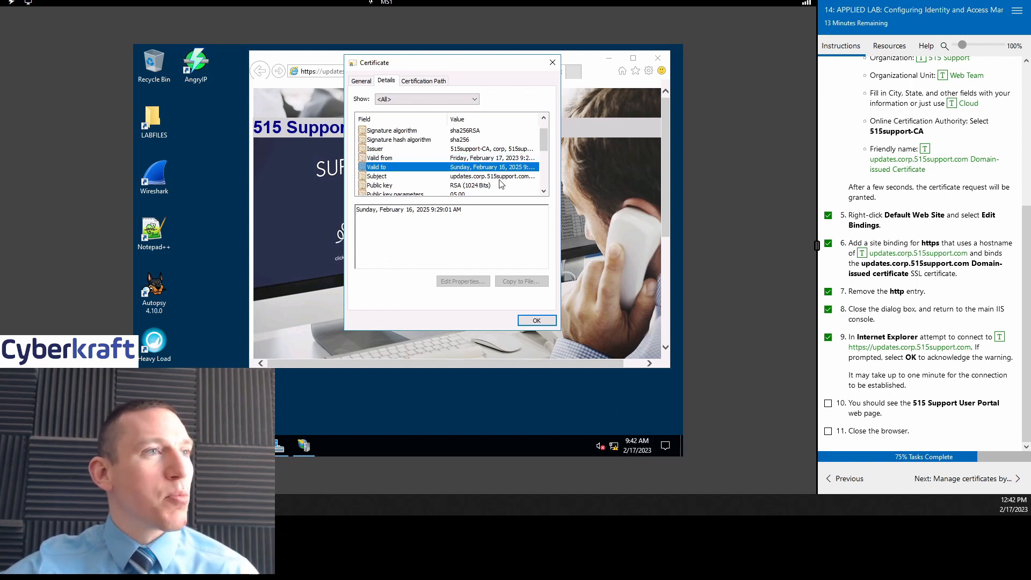
Step: Review the certificate's chain of trust on Certification Path, then close the certificate
{"action": "scroll", "coordinate": [499, 184], "scroll_direction": "down", "scroll_amount": 5}
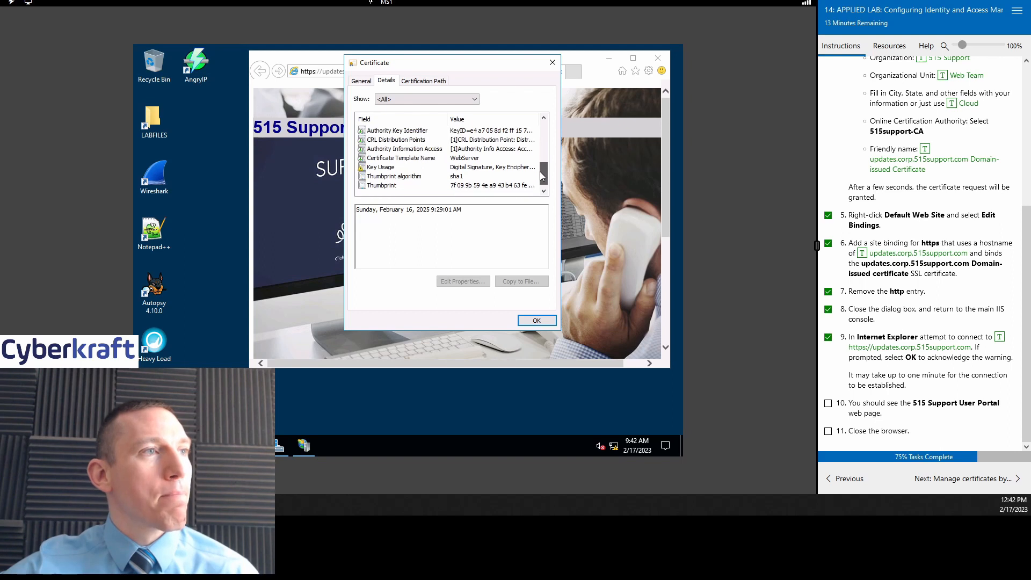
{"action": "left_click_drag", "start_coordinate": [541, 176], "coordinate": [541, 124]}
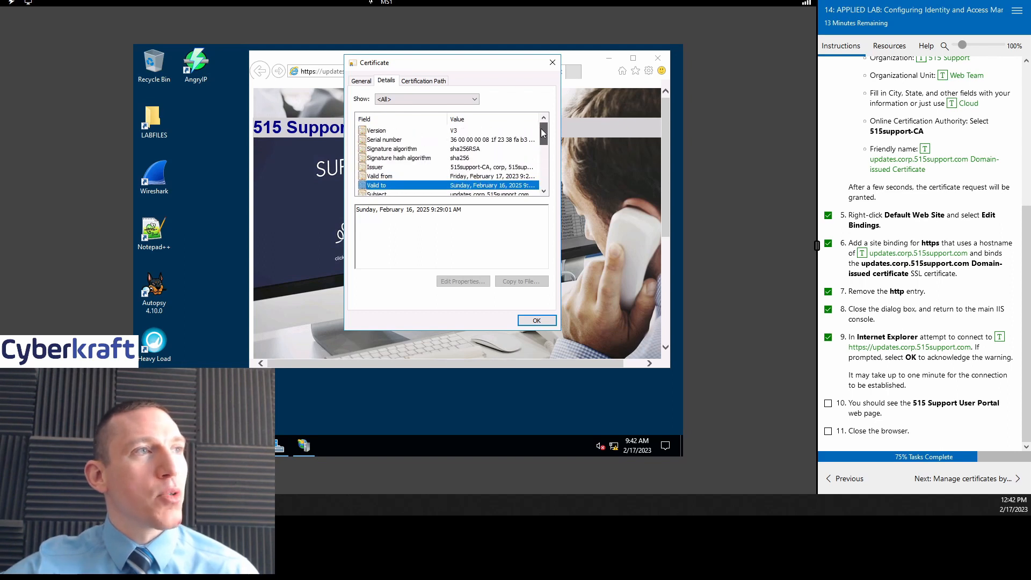
{"action": "left_click", "coordinate": [434, 81]}
{"action": "left_click", "coordinate": [552, 62]}
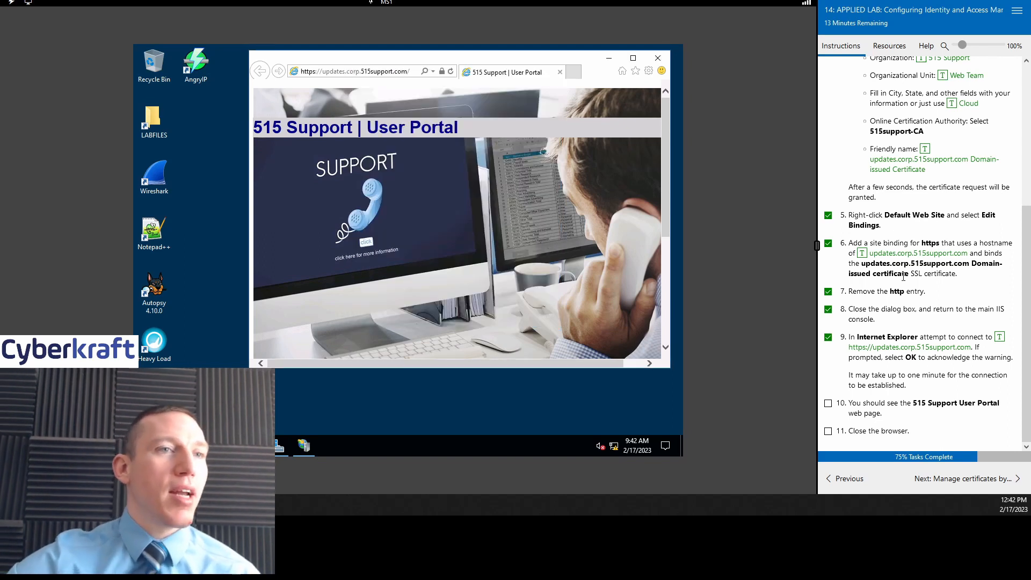
Step: Check off lab steps 10 and 11 and continue to the OpenSSL certificate management section
{"action": "left_click", "coordinate": [827, 403]}
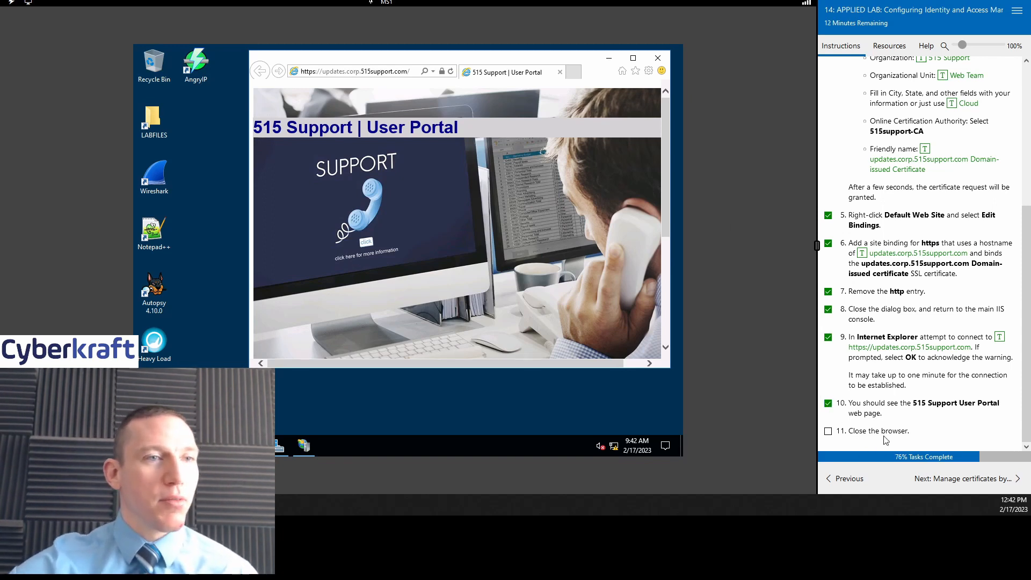
{"action": "left_click", "coordinate": [827, 431]}
{"action": "left_click", "coordinate": [943, 483]}
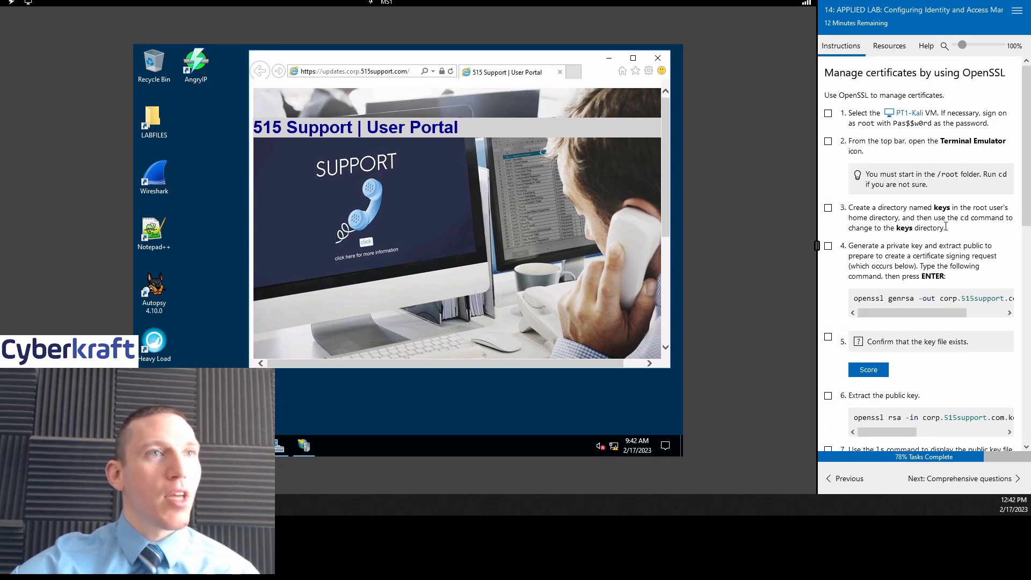
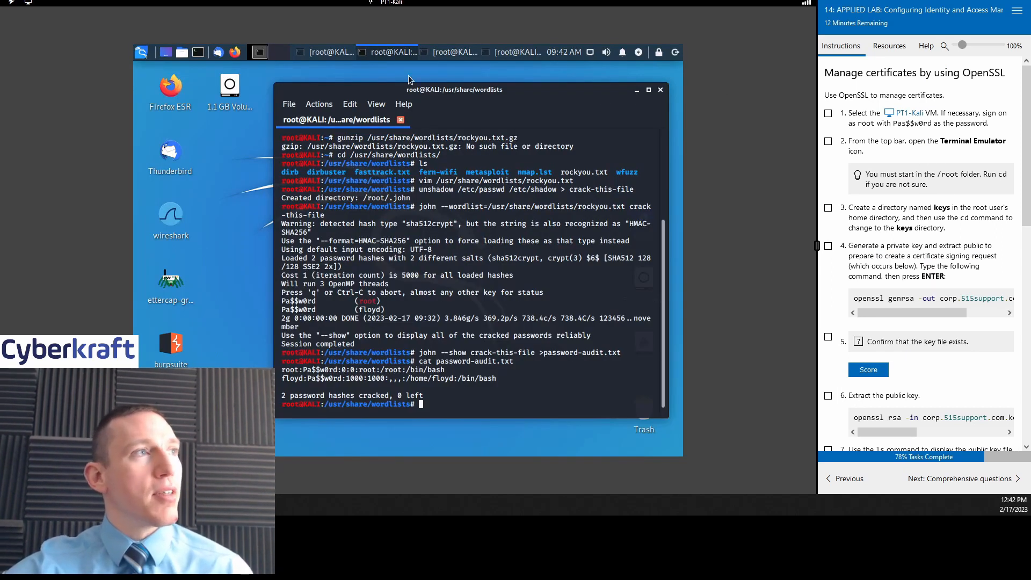
Step: Open a new root terminal on the Kali desktop and minimize the old wordlists terminal
{"action": "left_click", "coordinate": [198, 52]}
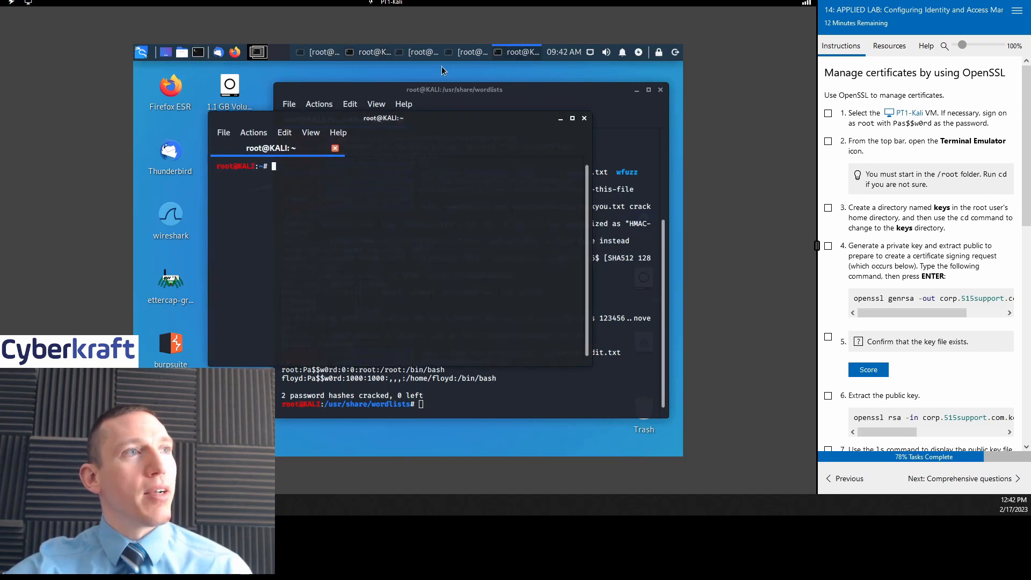
{"action": "left_click_drag", "start_coordinate": [426, 122], "coordinate": [505, 107]}
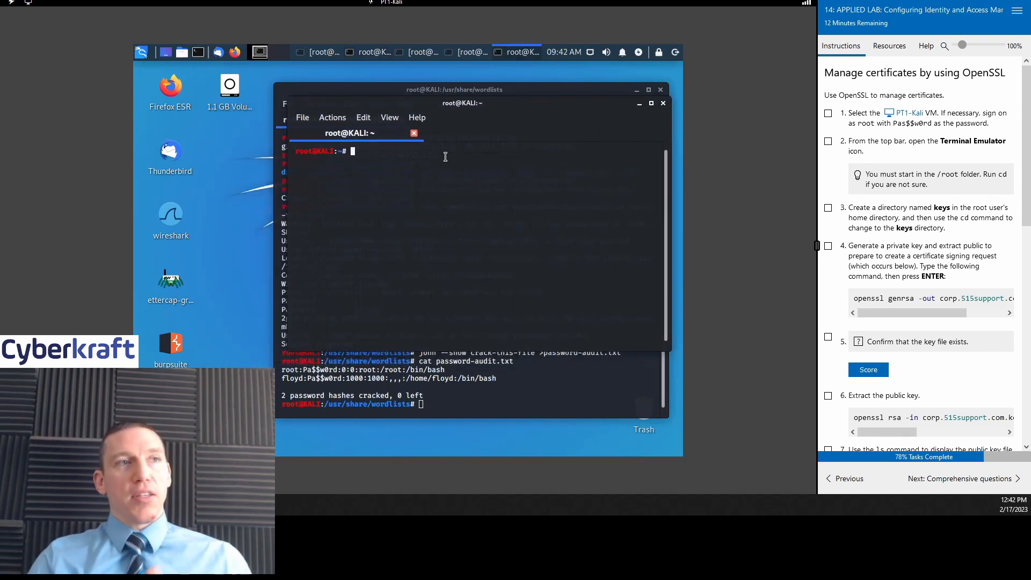
{"action": "left_click", "coordinate": [637, 90]}
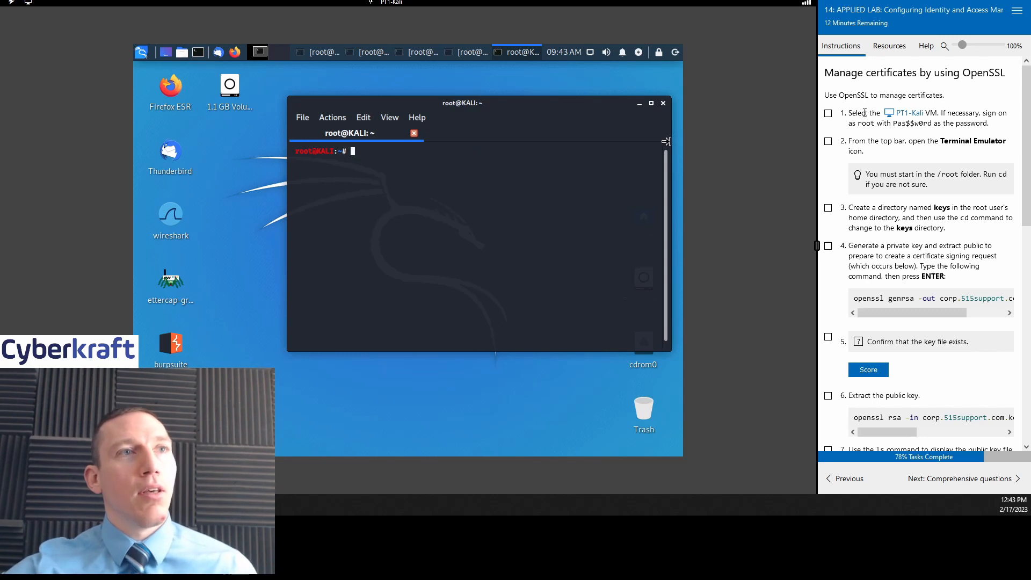
Step: Check off lab steps 1 and 2
{"action": "left_click", "coordinate": [828, 113]}
{"action": "left_click", "coordinate": [828, 141]}
{"action": "scroll", "coordinate": [829, 144], "scroll_direction": "down", "scroll_amount": 1}
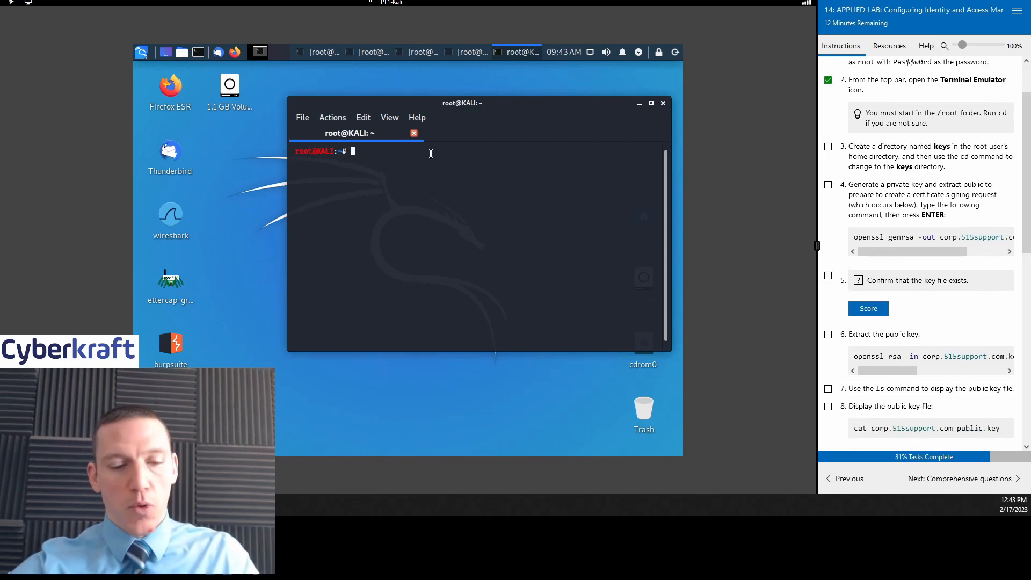
Step: Confirm the current directory with pwd and check off lab step 3
{"action": "type", "text": "pwd"}
{"action": "key", "text": "Return"}
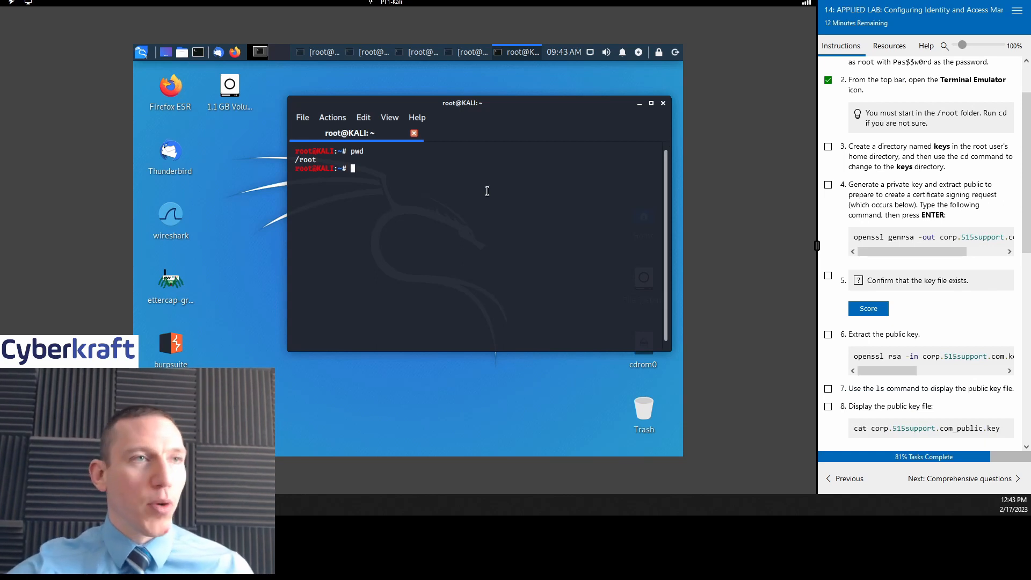
{"action": "scroll", "coordinate": [926, 155], "scroll_direction": "down", "scroll_amount": 1}
{"action": "scroll", "coordinate": [926, 156], "scroll_direction": "up", "scroll_amount": 1}
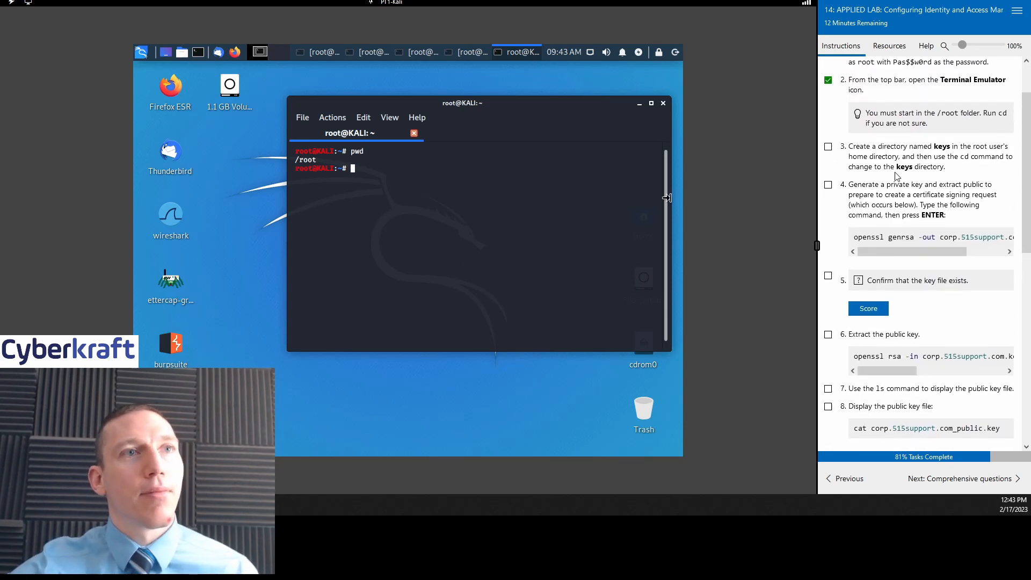
{"action": "left_click", "coordinate": [827, 147]}
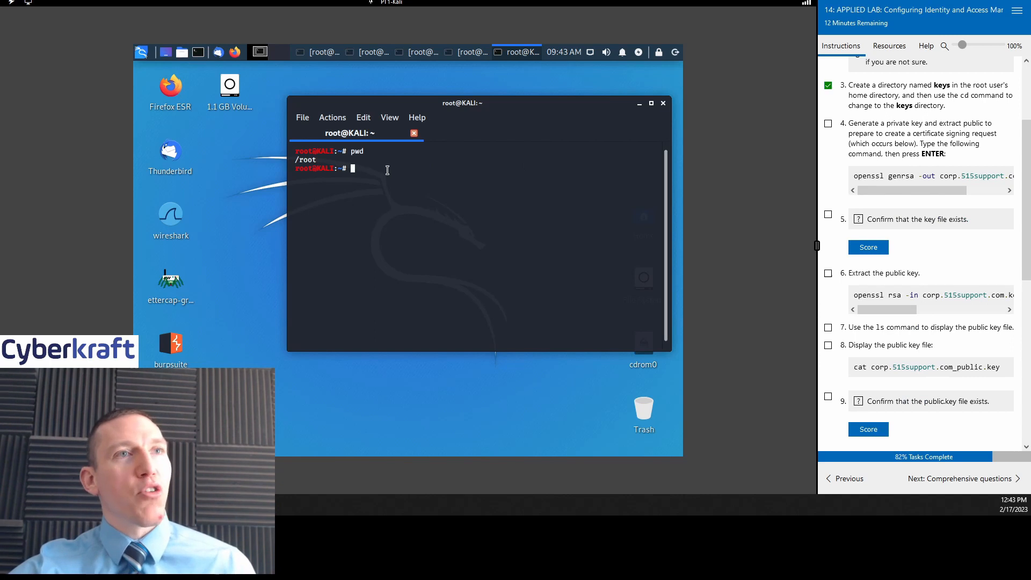
Step: Create a keys folder in /root, change into it, and check off step 4
{"action": "type", "text": "mkd"}
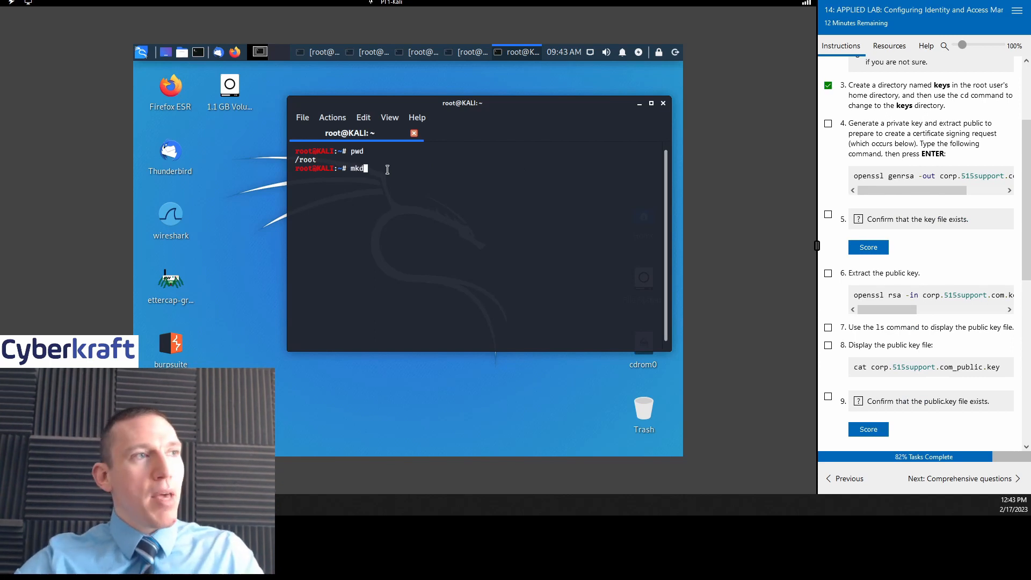
{"action": "type", "text": "ir "}
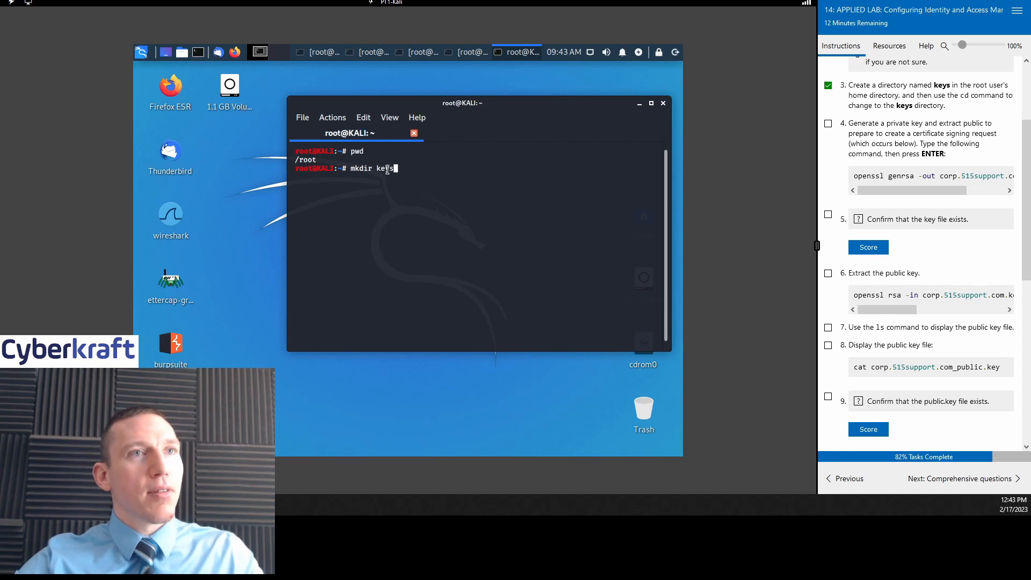
{"action": "type", "text": "keys"}
{"action": "key", "text": "Return"}
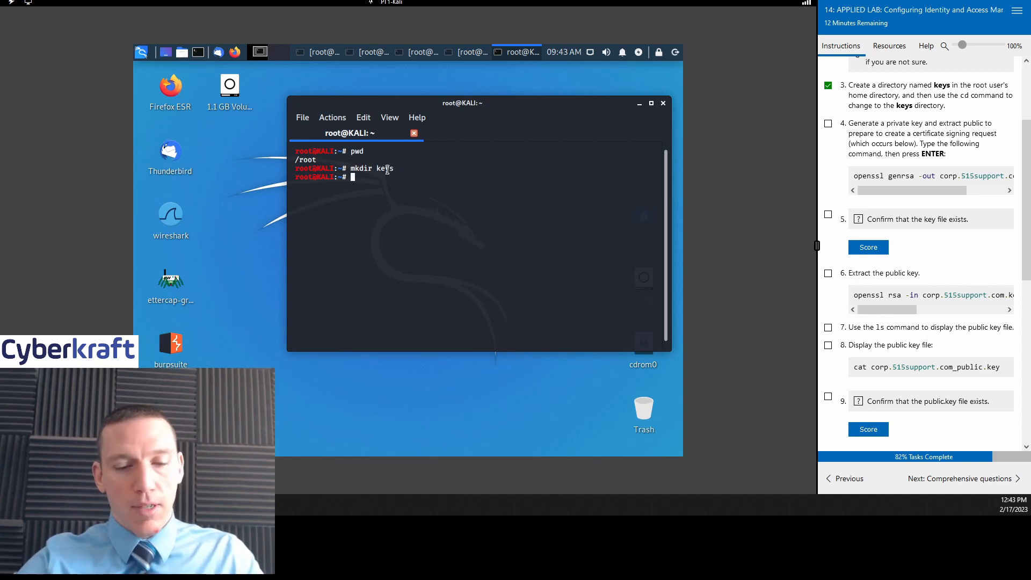
{"action": "type", "text": "ls"}
{"action": "key", "text": "Return"}
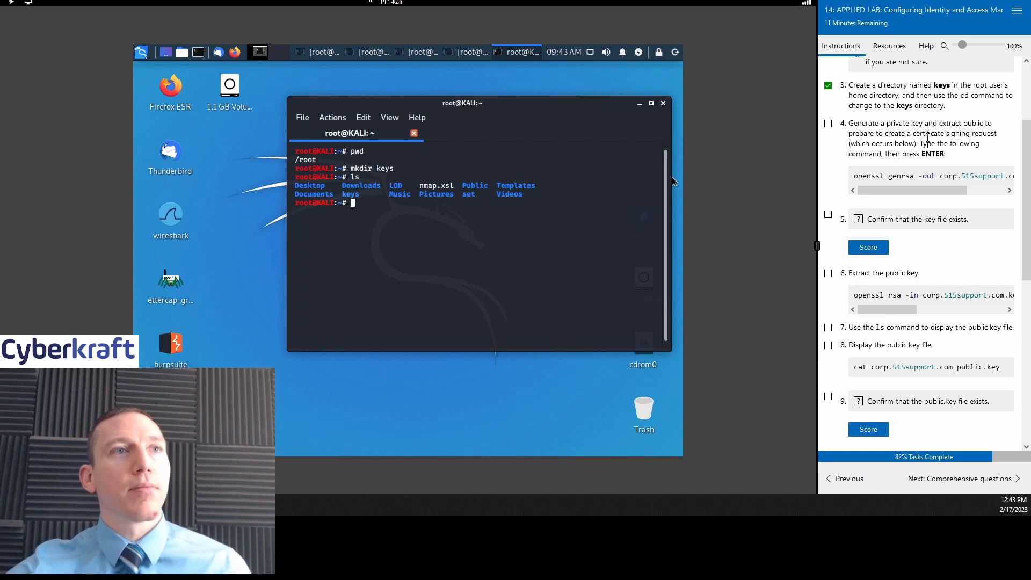
{"action": "type", "text": "cd /keys"}
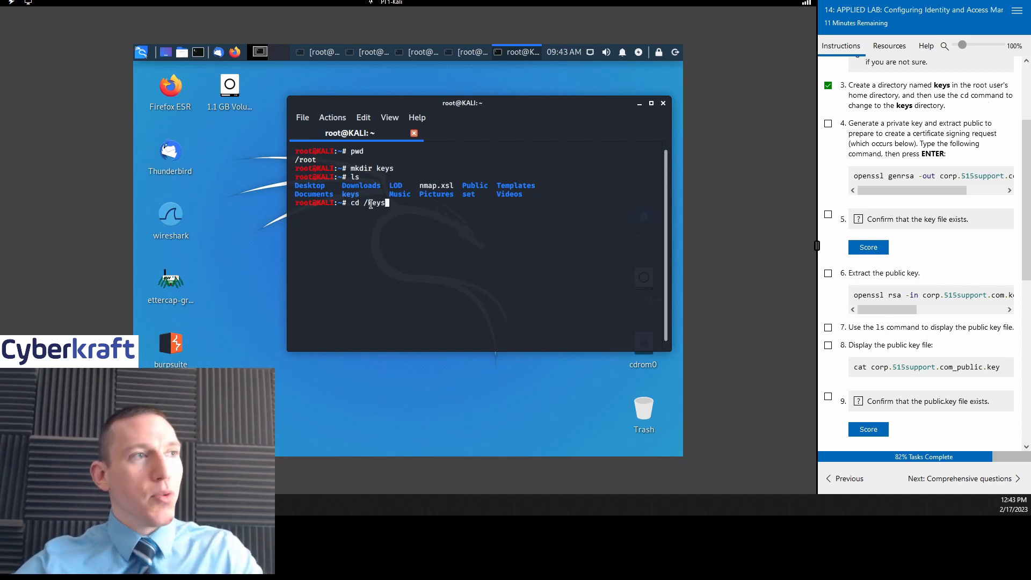
{"action": "key", "text": "Return"}
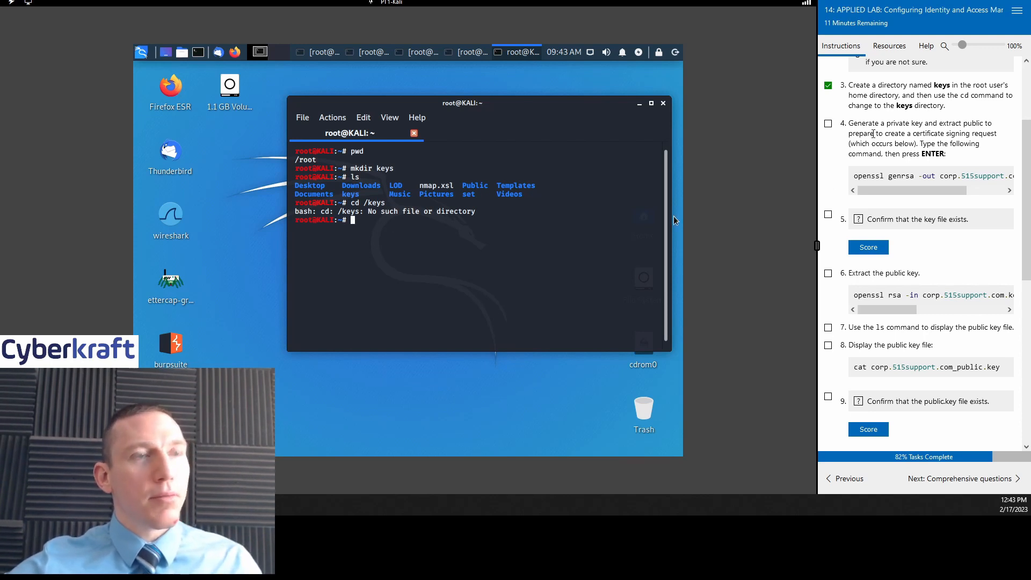
{"action": "type", "text": "cd keys"}
{"action": "key", "text": "Return"}
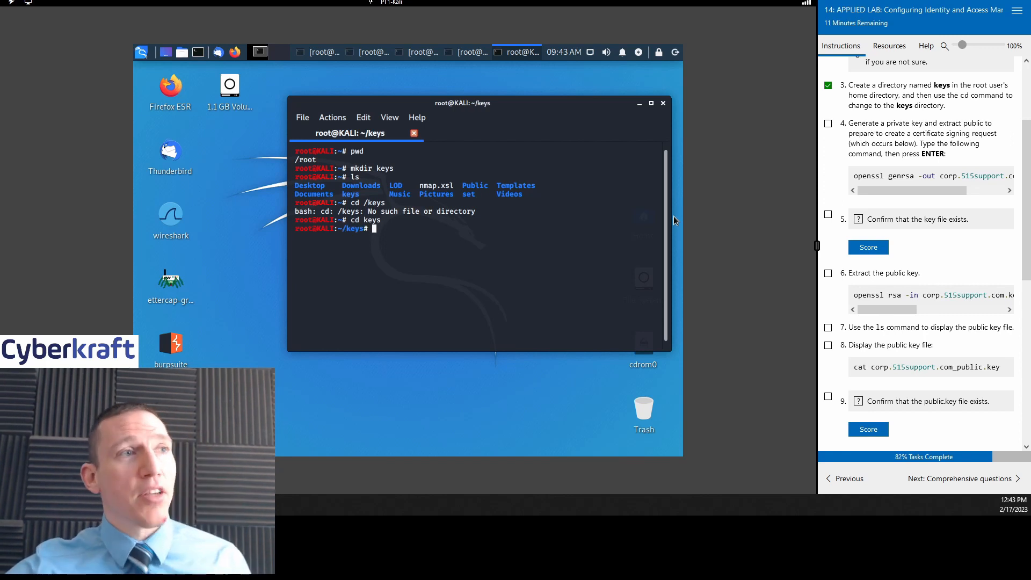
{"action": "left_click", "coordinate": [828, 123]}
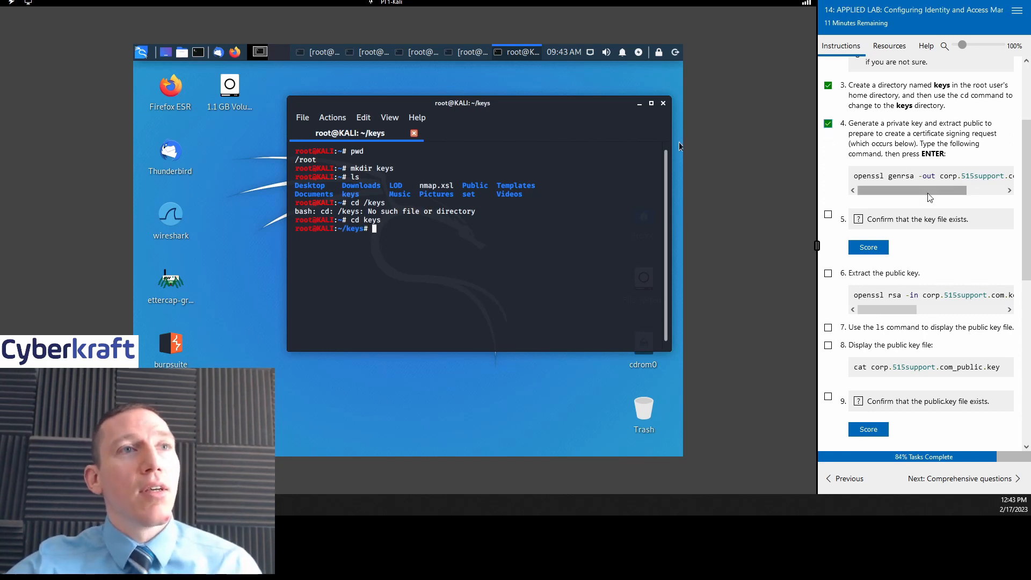
Step: Generate corp.5151support.com.key with openssl genrsa at 2048 bits and score step 5
{"action": "scroll", "coordinate": [886, 191], "scroll_direction": "down", "scroll_amount": 2}
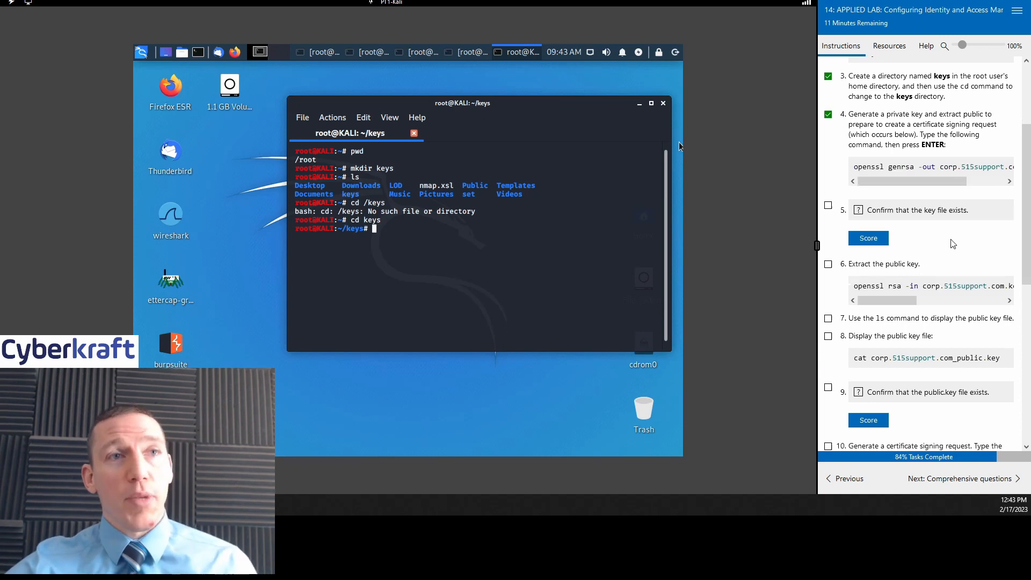
{"action": "scroll", "coordinate": [982, 238], "scroll_direction": "up", "scroll_amount": 2}
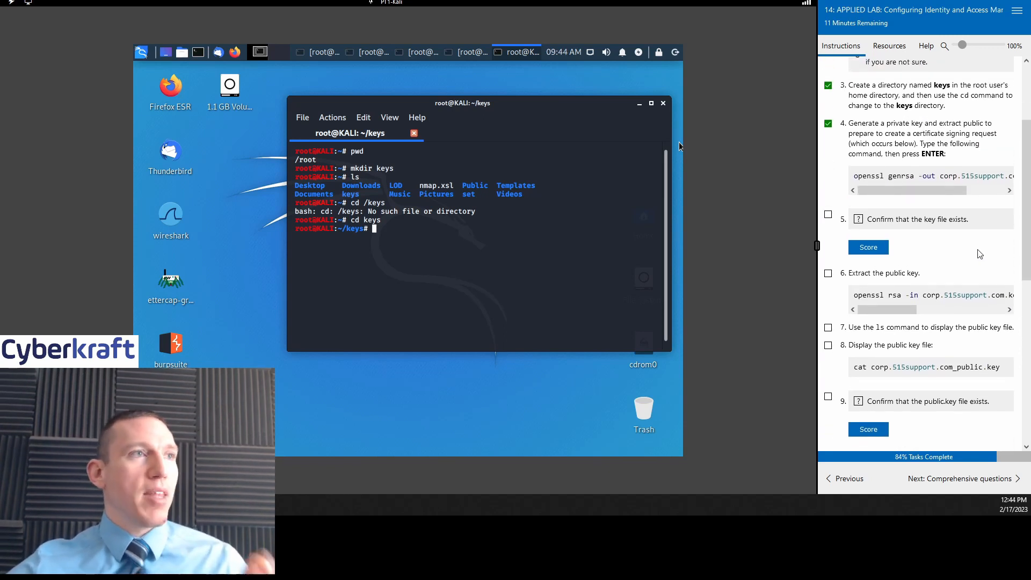
{"action": "left_click_drag", "start_coordinate": [515, 108], "coordinate": [520, 104]}
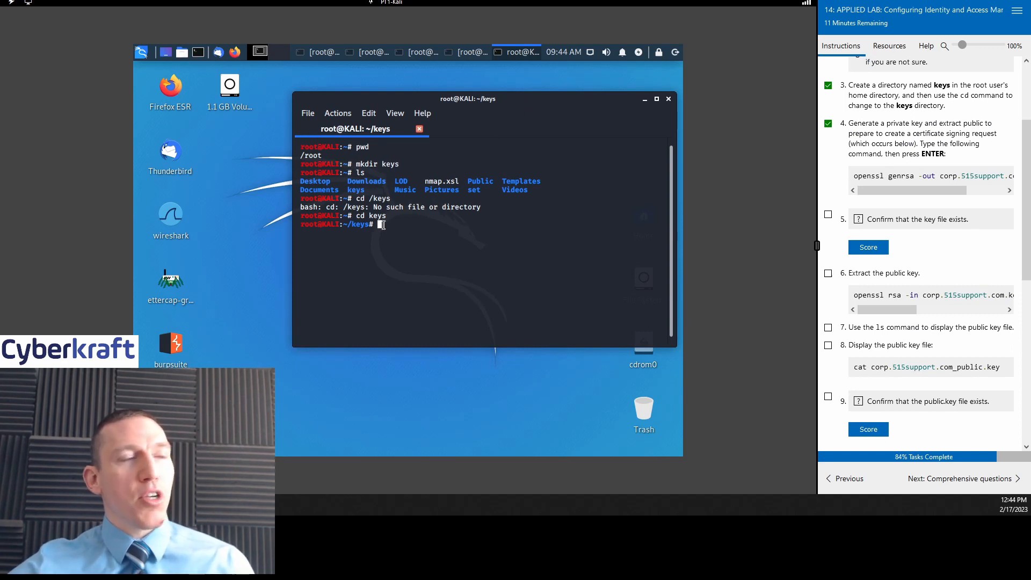
{"action": "type", "text": "openssl"}
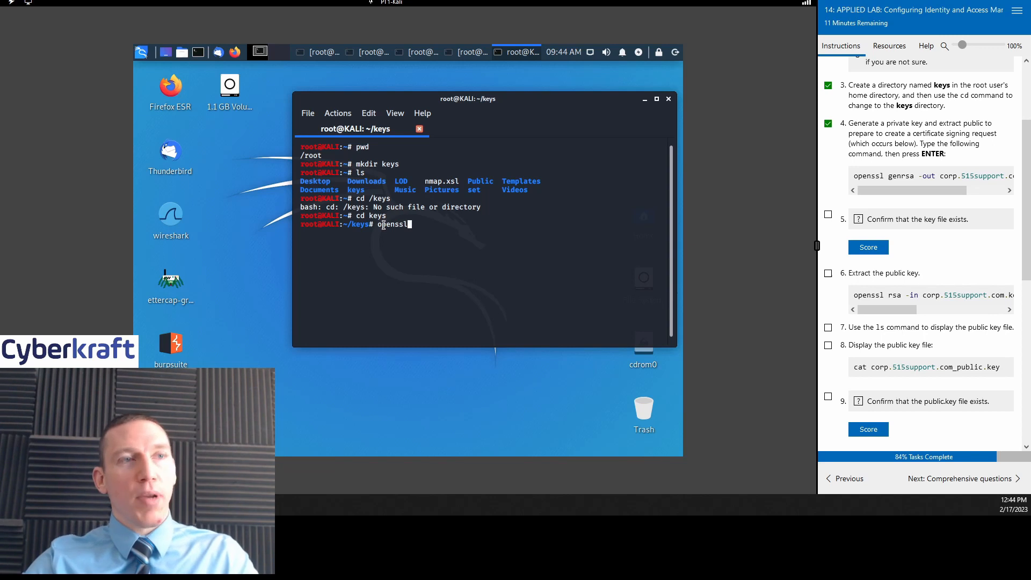
{"action": "type", "text": " gen"}
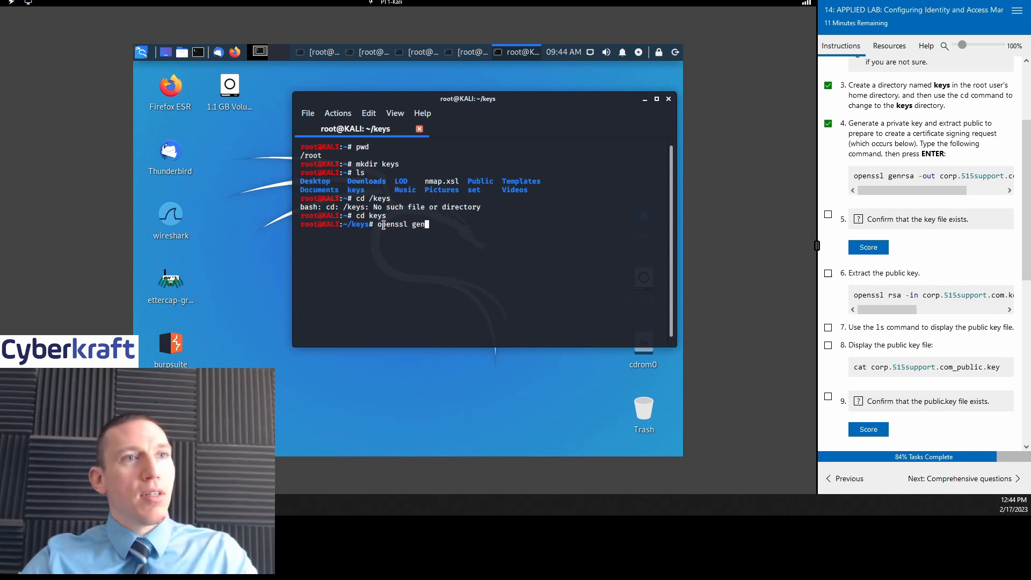
{"action": "type", "text": "rsa"}
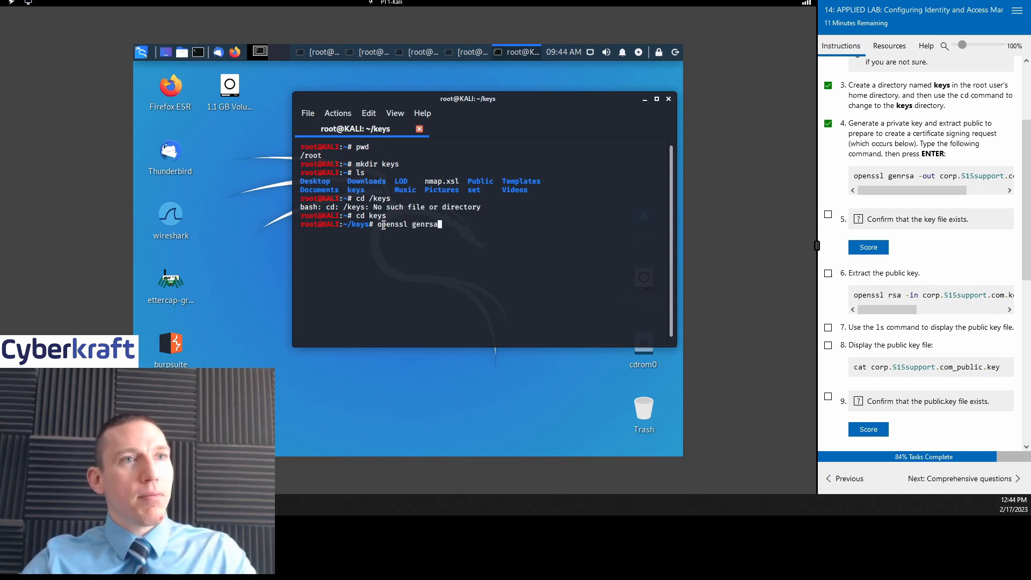
{"action": "type", "text": " -ou"}
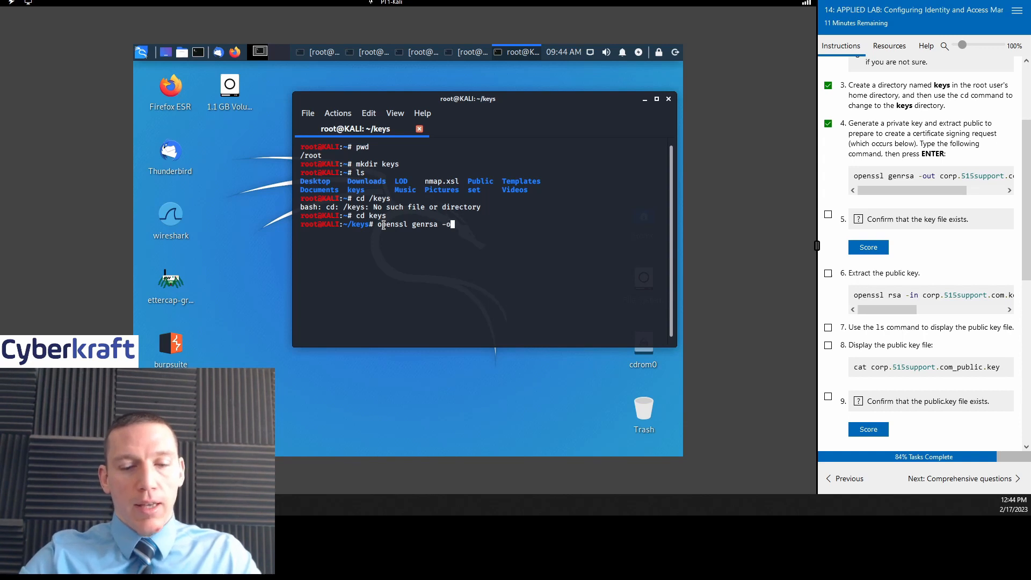
{"action": "key", "text": "BackSpace"}
{"action": "key", "text": "BackSpace"}
{"action": "key", "text": "BackSpace"}
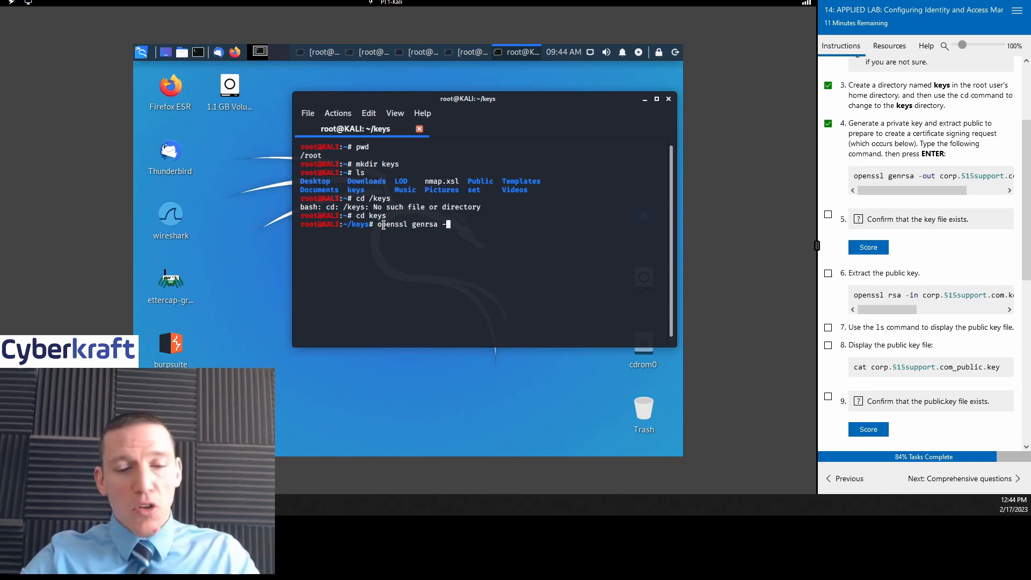
{"action": "type", "text": "-out"}
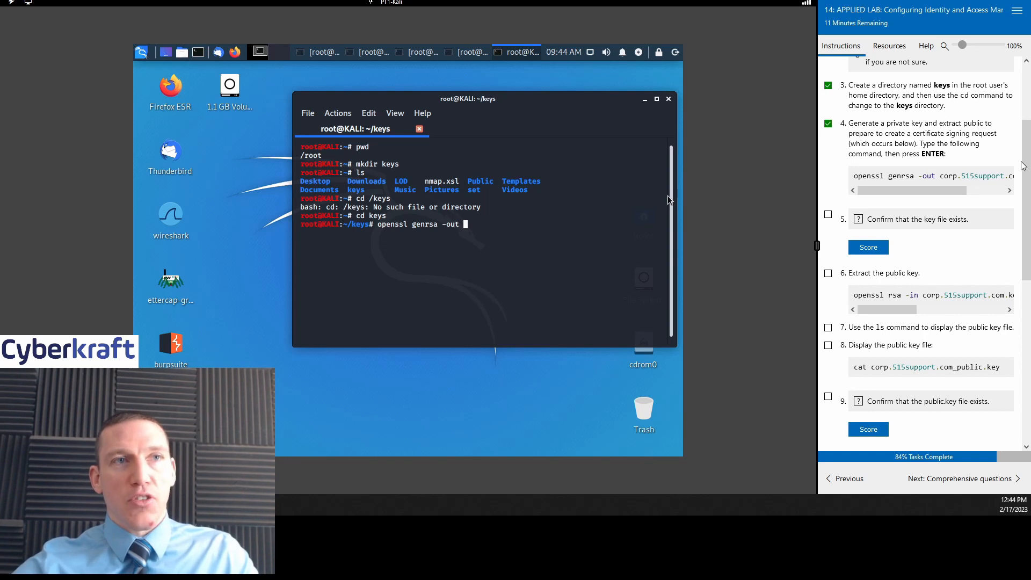
{"action": "left_click_drag", "start_coordinate": [944, 176], "coordinate": [991, 199]}
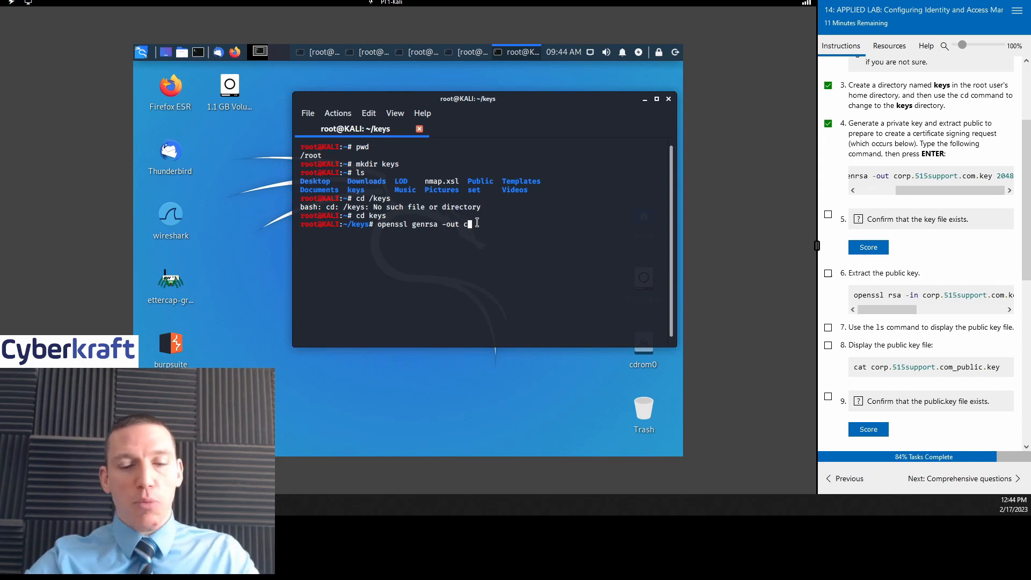
{"action": "type", "text": "corp."}
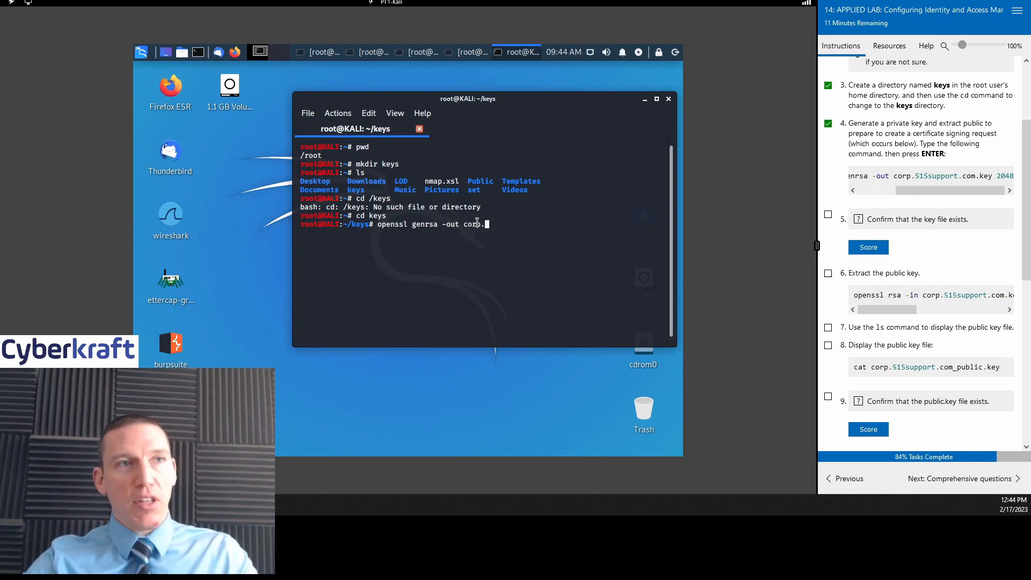
{"action": "type", "text": "5151"}
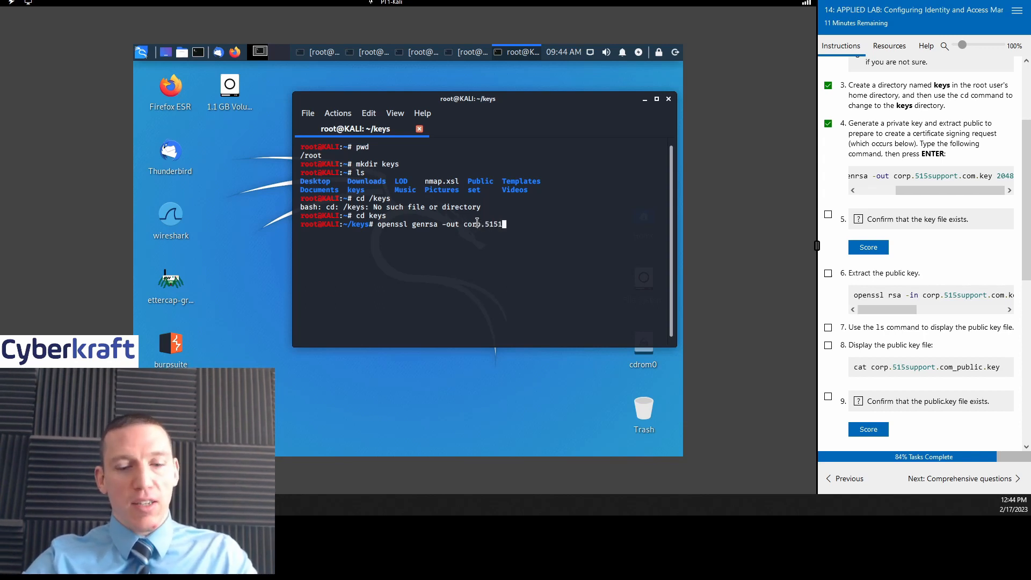
{"action": "type", "text": "support.c"}
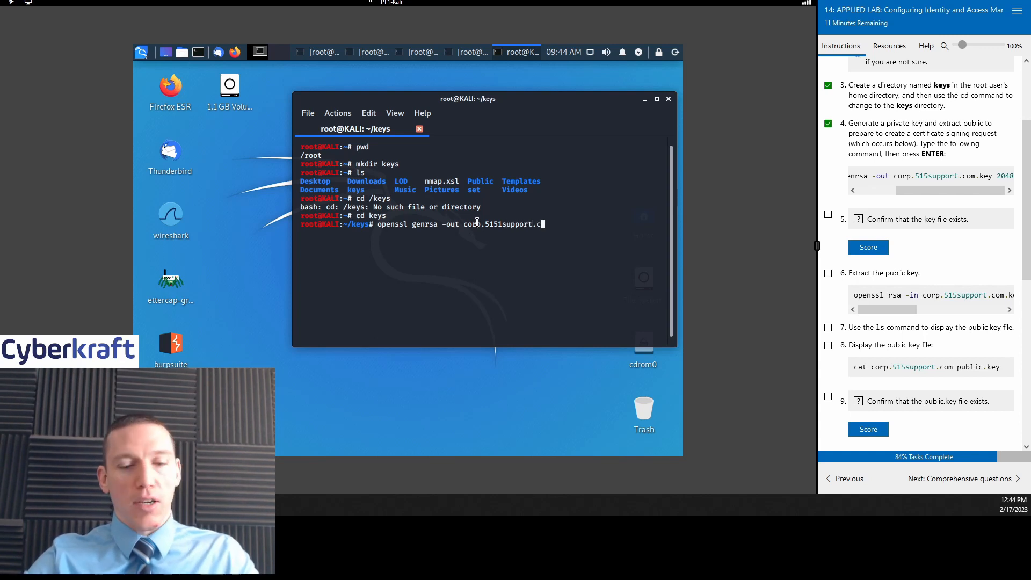
{"action": "type", "text": "om.key "}
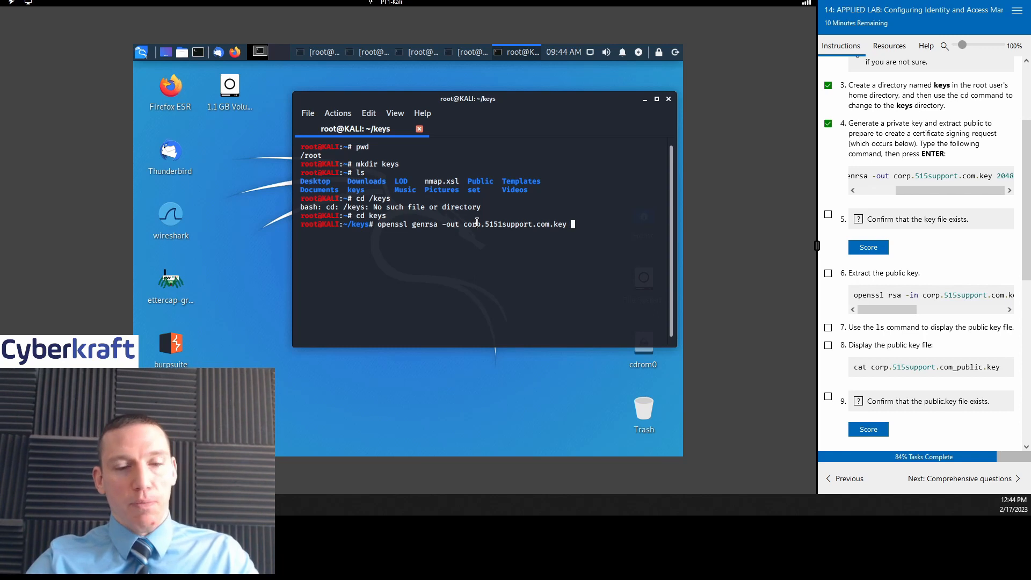
{"action": "type", "text": "20"}
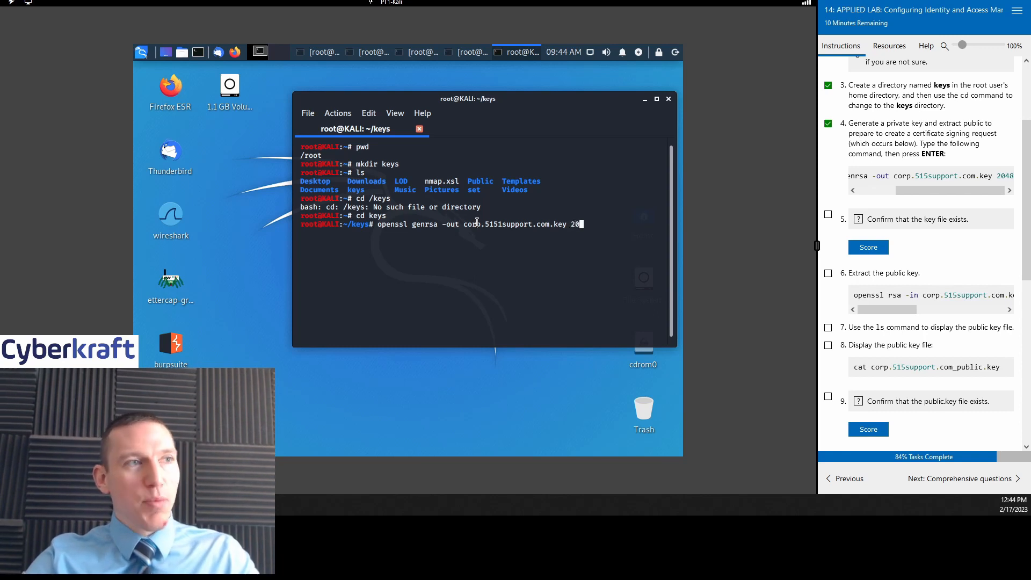
{"action": "type", "text": "48"}
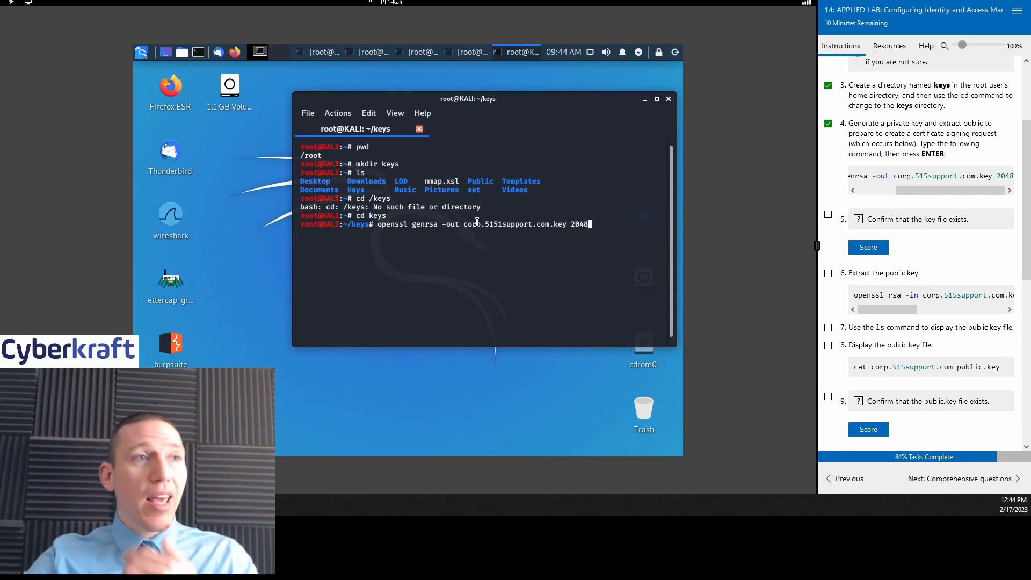
{"action": "key", "text": "Return"}
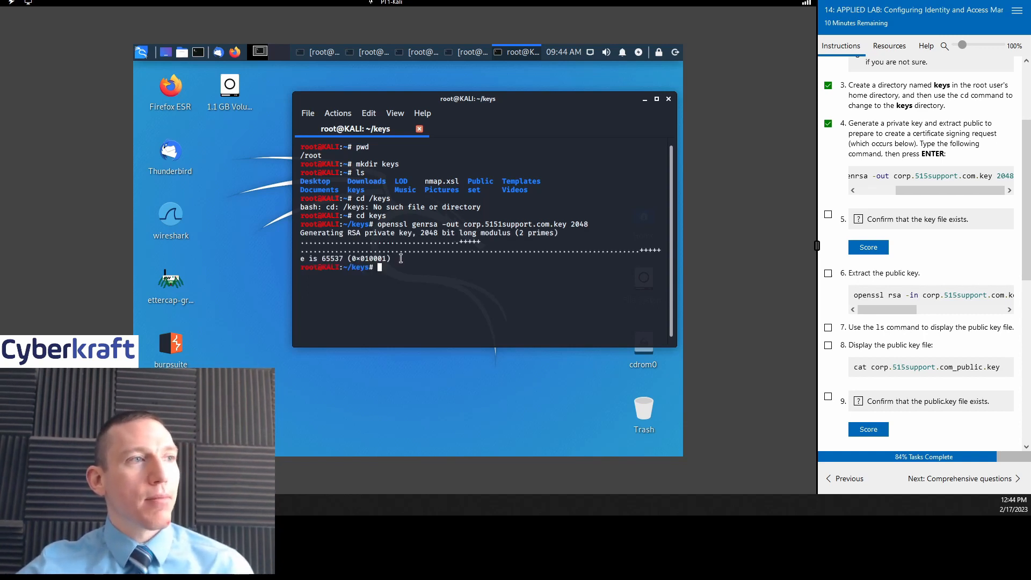
{"action": "left_click", "coordinate": [868, 249]}
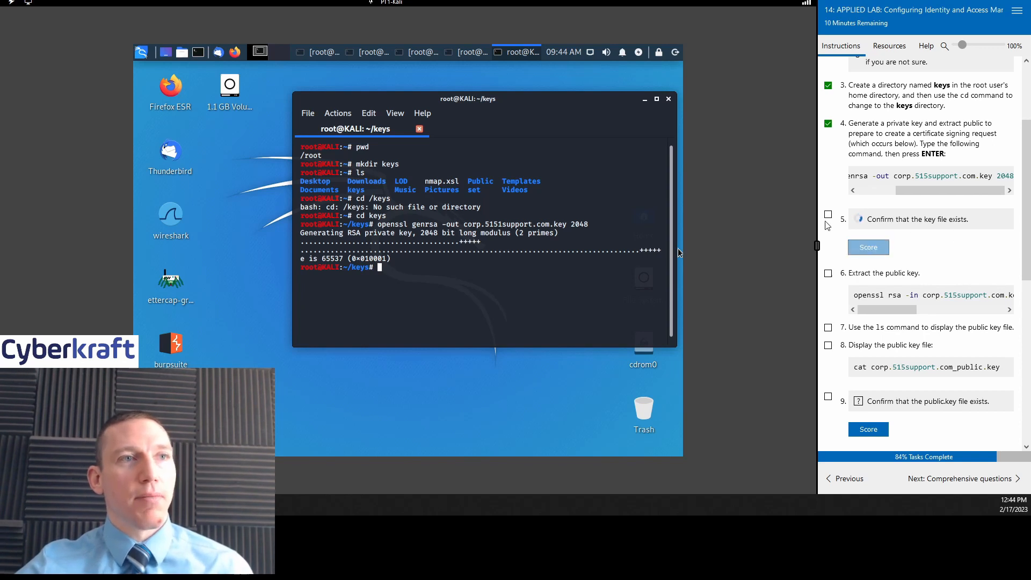
Step: Score the step 5 key file check again to get it marked correct
{"action": "left_click", "coordinate": [827, 216]}
{"action": "scroll", "coordinate": [949, 169], "scroll_direction": "down", "scroll_amount": 3}
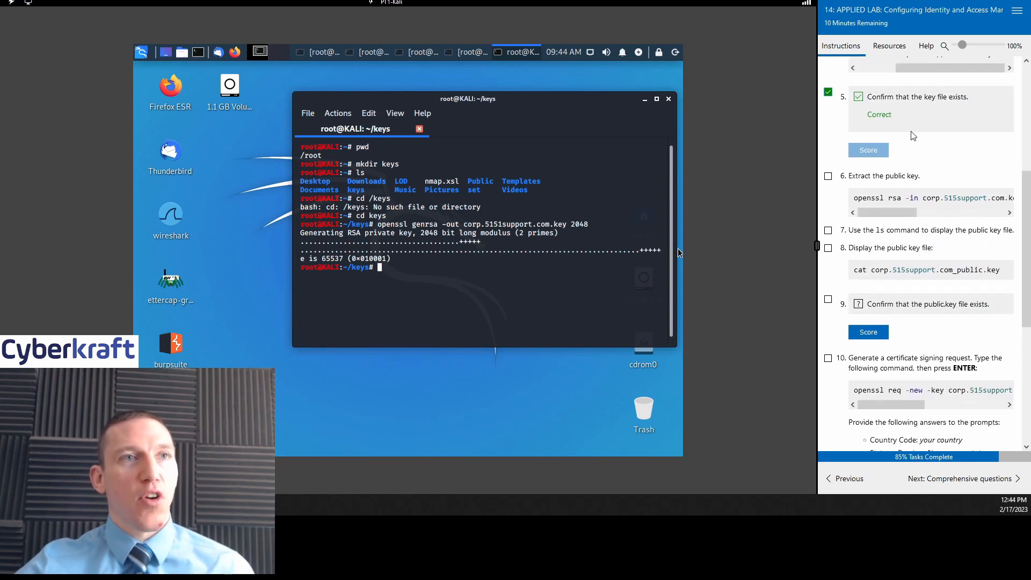
{"action": "scroll", "coordinate": [949, 168], "scroll_direction": "down", "scroll_amount": 1}
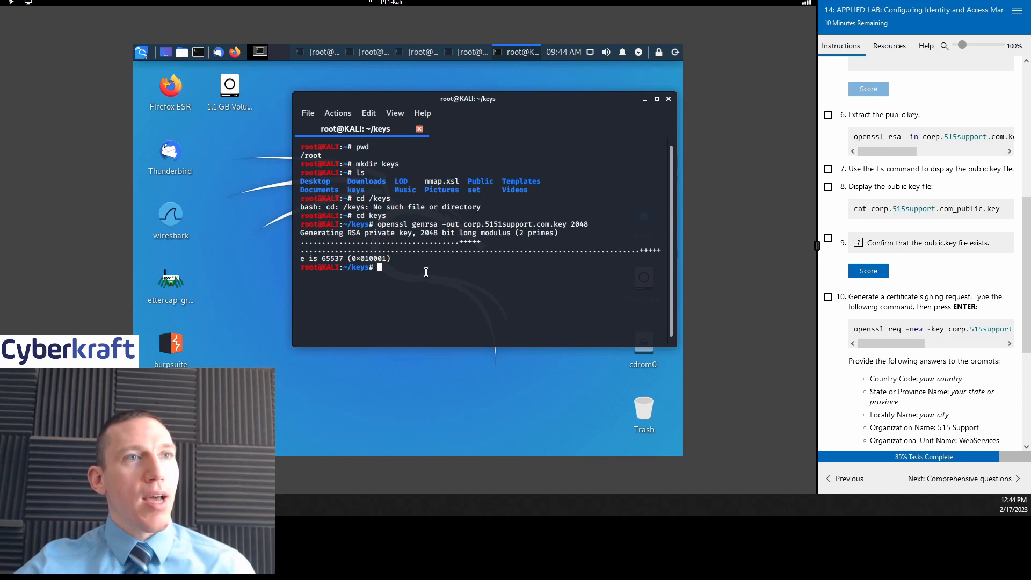
Step: Run openssl rsa -pubout on corp.515support.com.key, which fails because the file is missing
{"action": "type", "text": "op"}
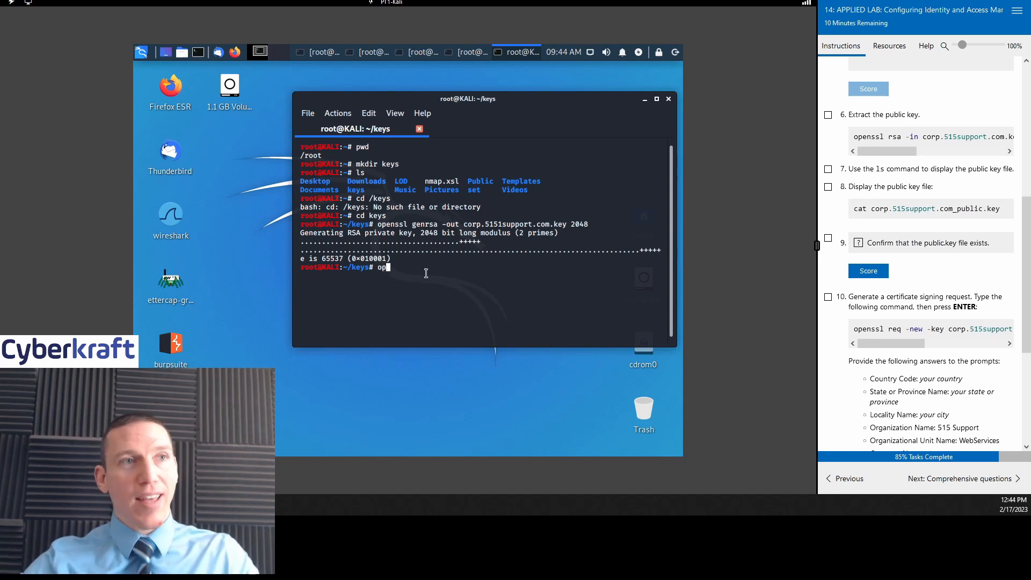
{"action": "type", "text": "en"}
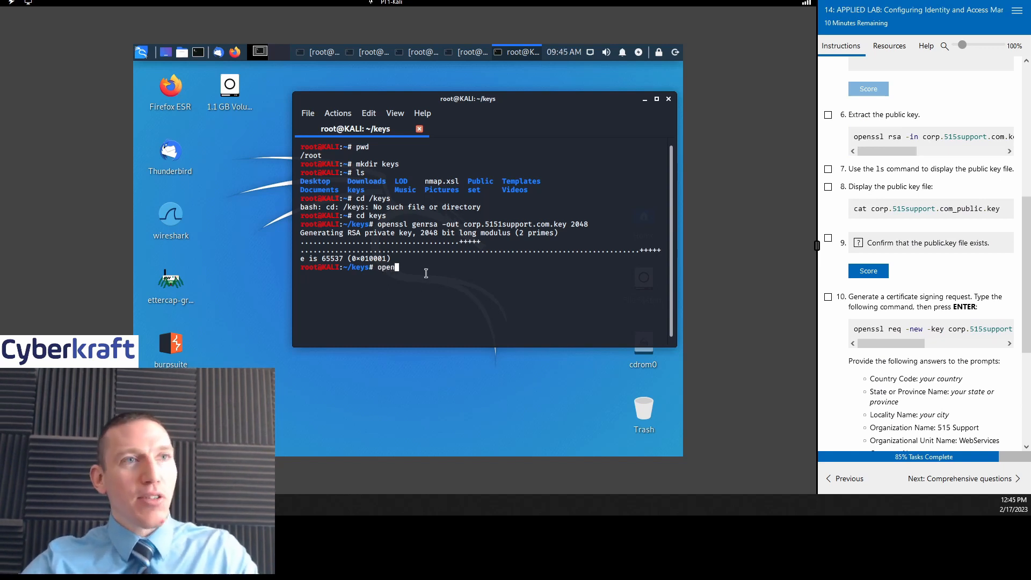
{"action": "type", "text": "ssl"}
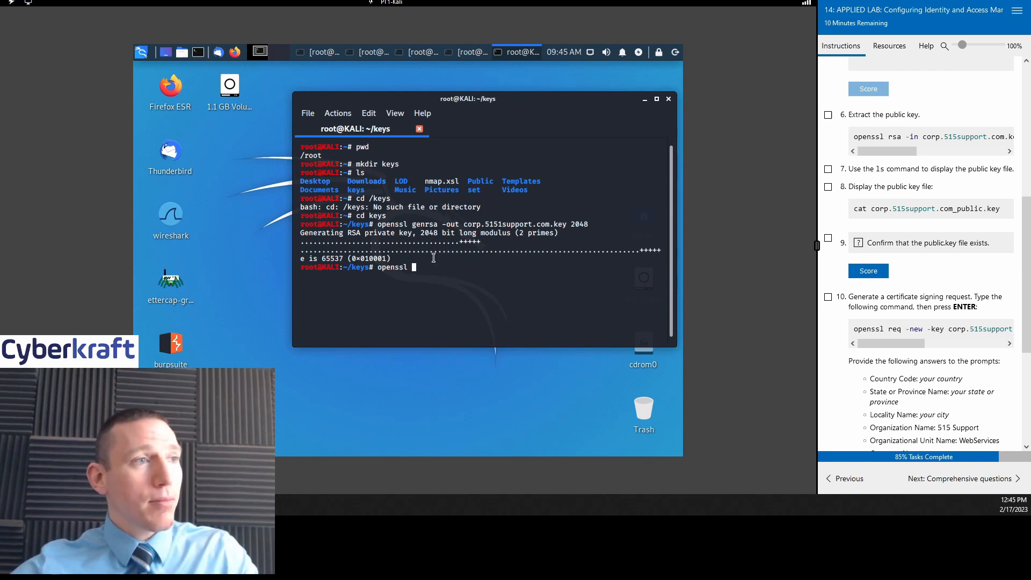
{"action": "type", "text": "rs"}
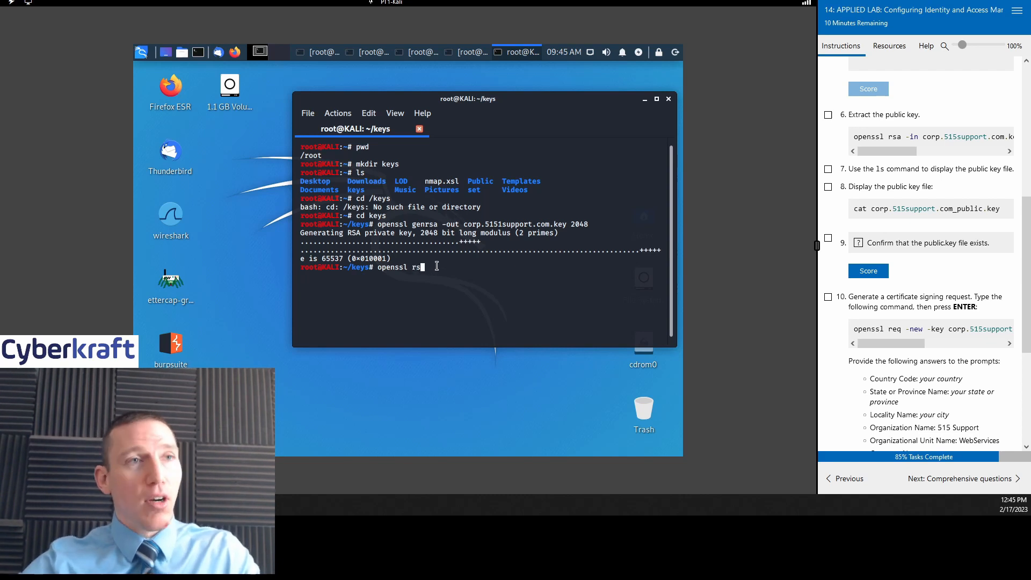
{"action": "type", "text": "a -in "}
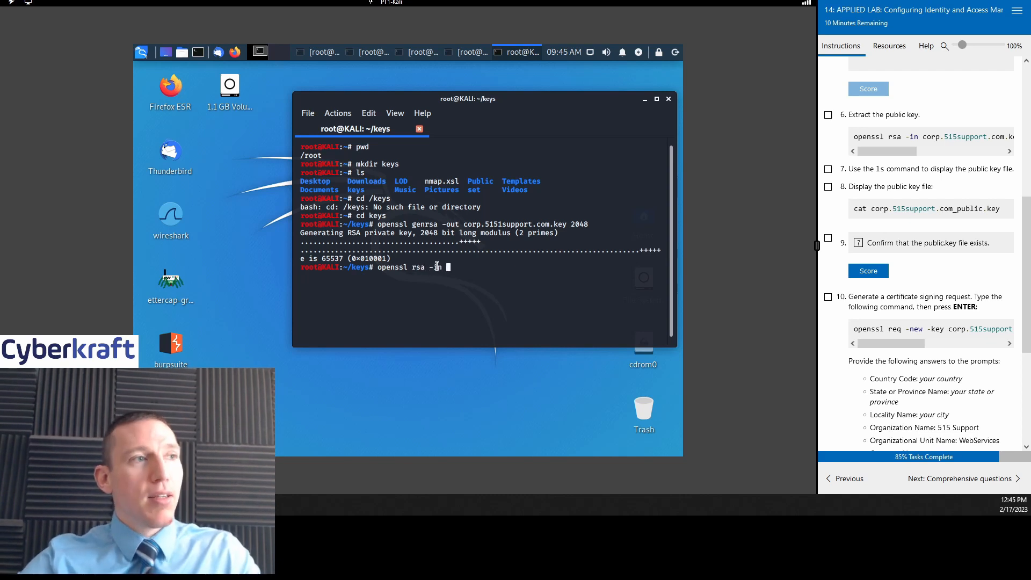
{"action": "type", "text": "corp"}
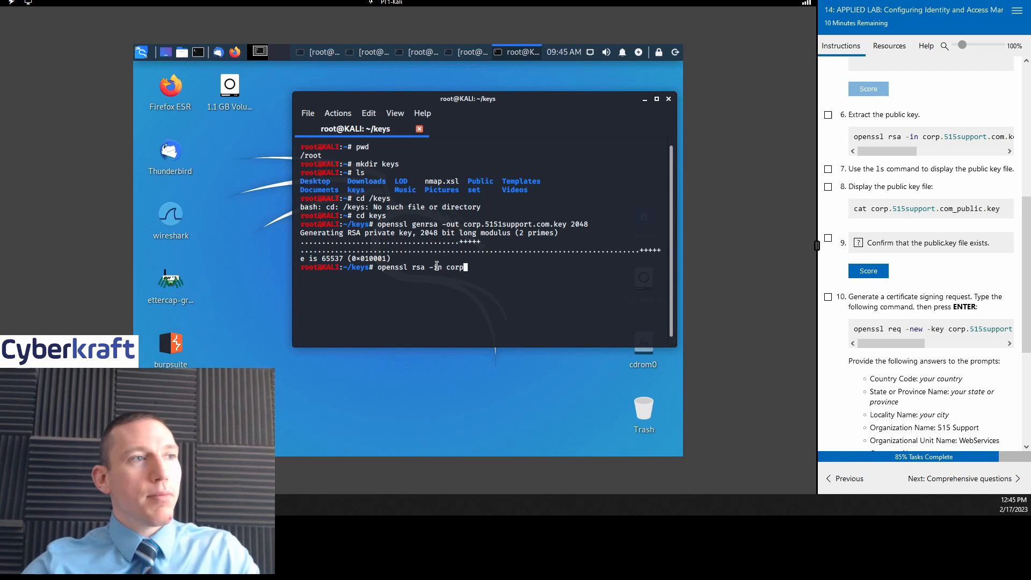
{"action": "type", "text": ".515"}
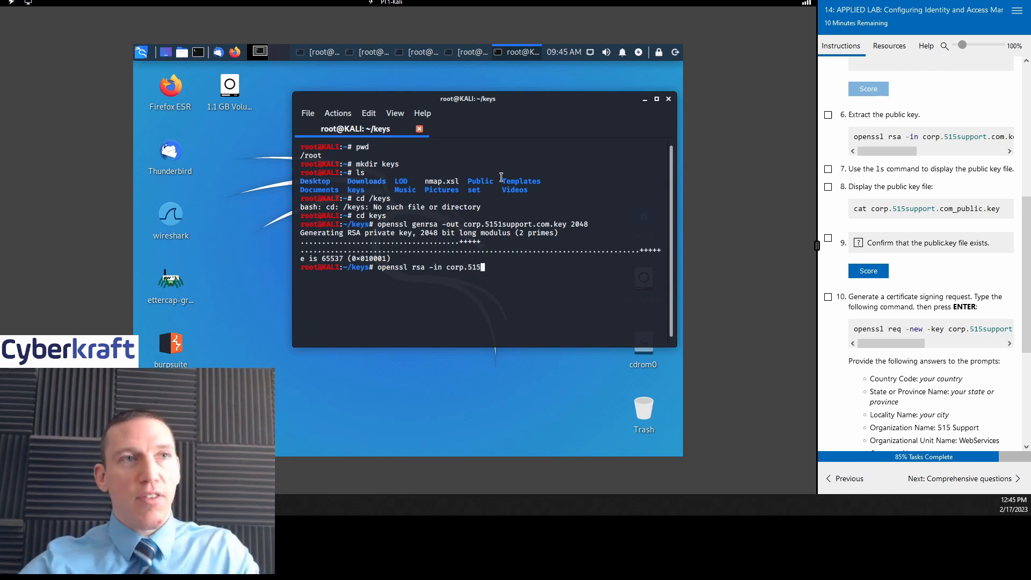
{"action": "type", "text": "support"}
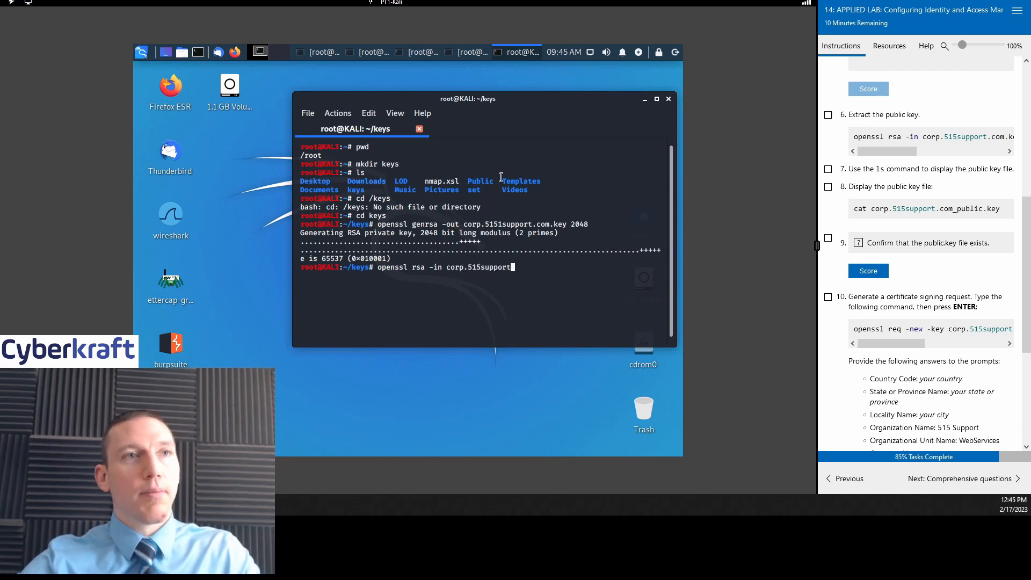
{"action": "type", "text": ".com.key"}
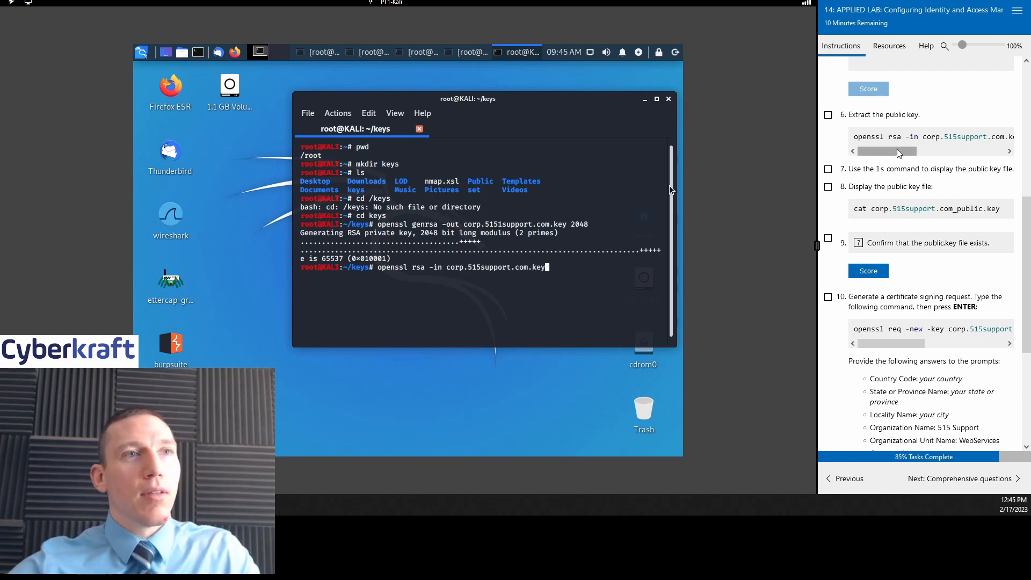
{"action": "left_click_drag", "start_coordinate": [898, 153], "coordinate": [970, 161]}
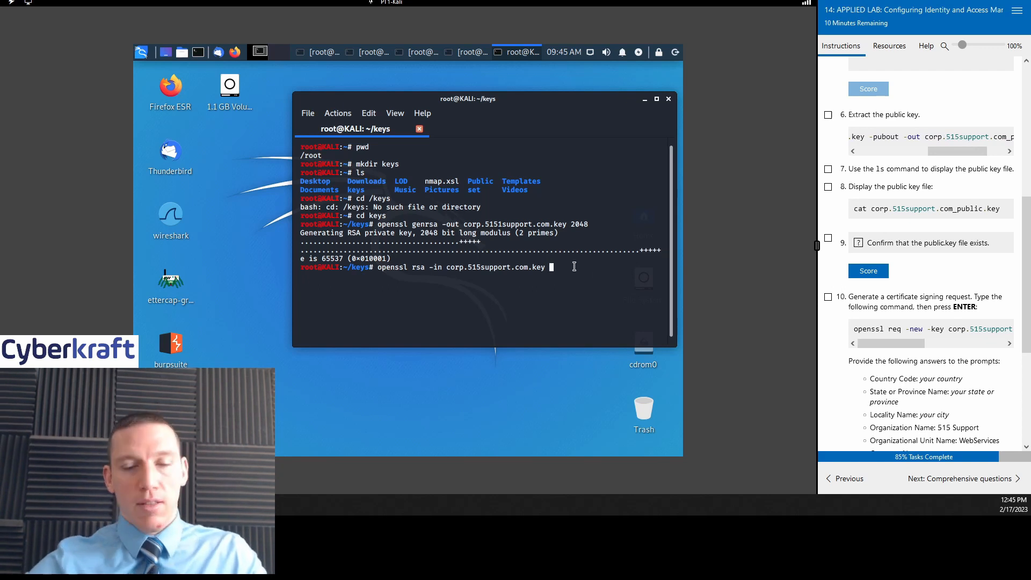
{"action": "type", "text": "-"}
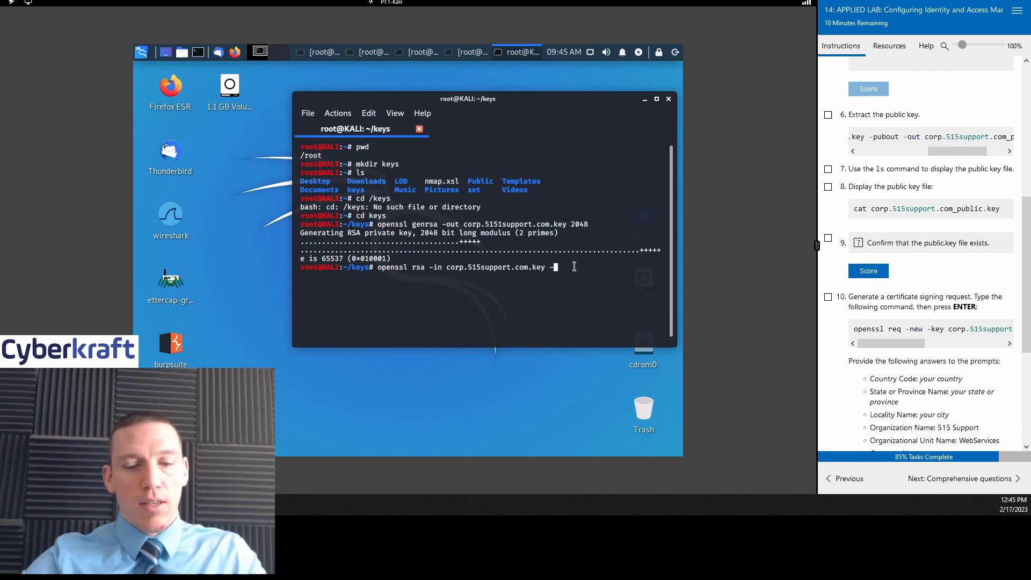
{"action": "type", "text": "pu"}
{"action": "type", "text": "bo"}
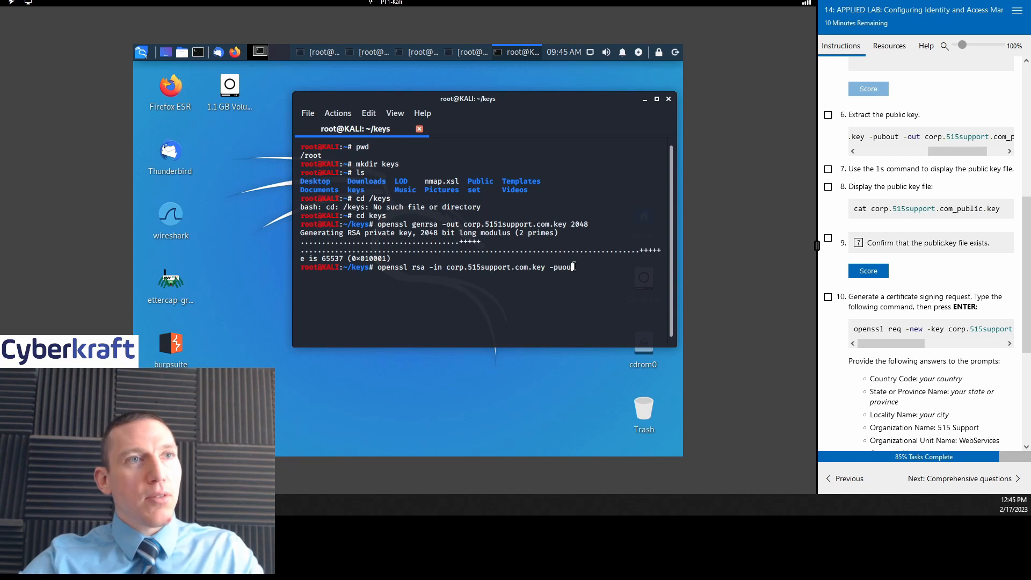
{"action": "key", "text": "BackSpace"}
{"action": "type", "text": "bou"}
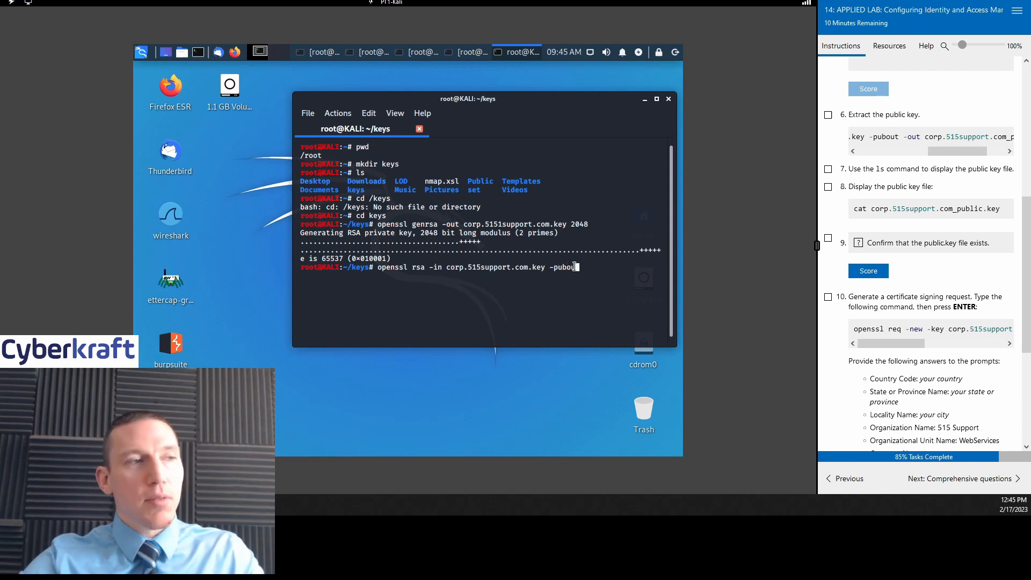
{"action": "type", "text": "t"}
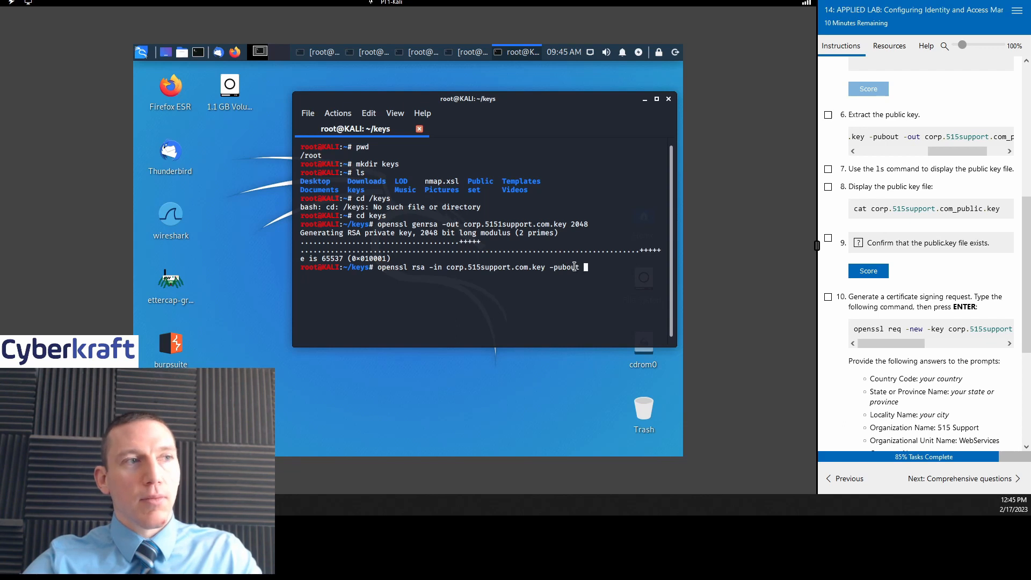
{"action": "type", "text": " -out "}
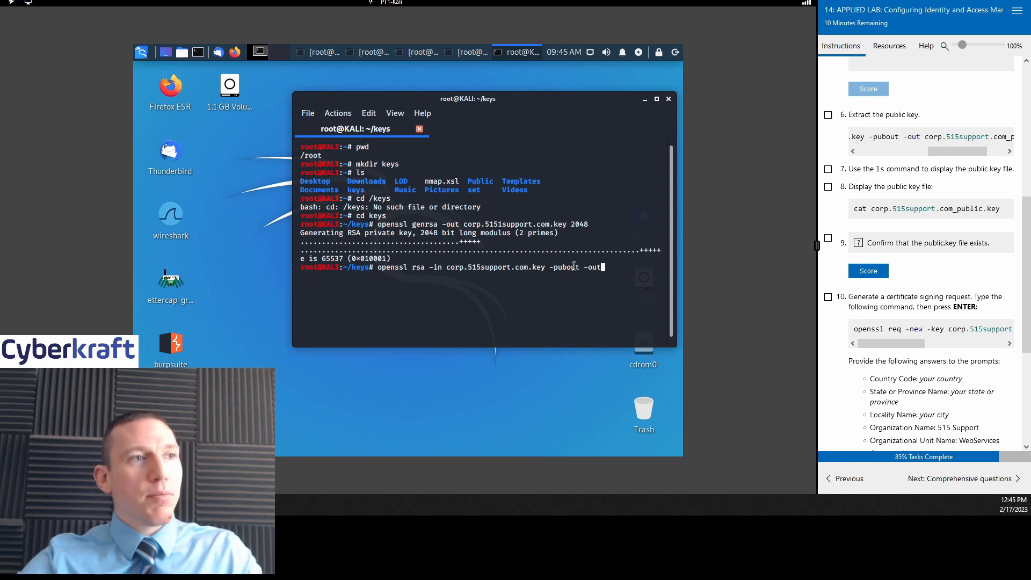
{"action": "type", "text": "corp."}
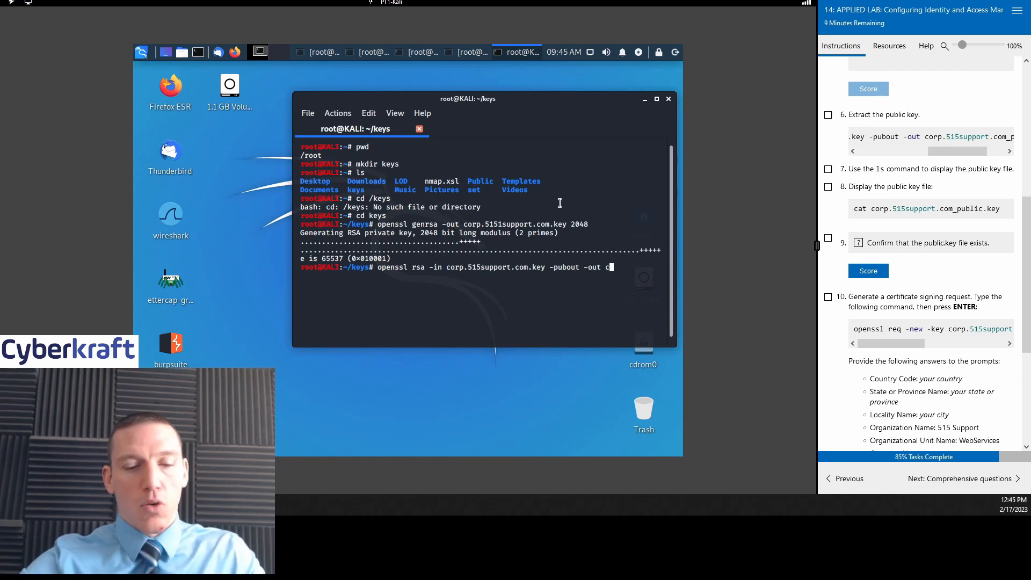
{"action": "type", "text": "515"}
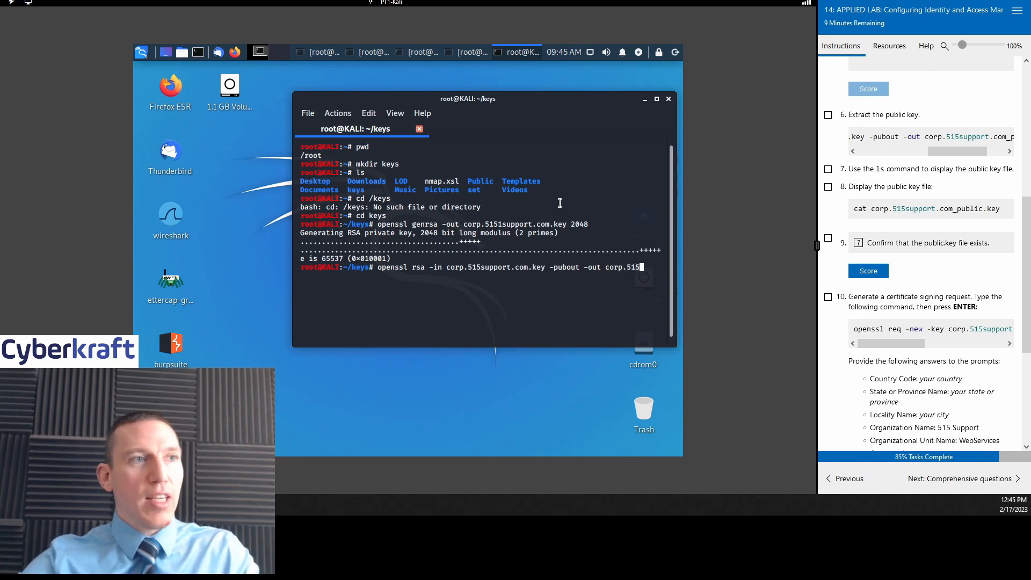
{"action": "type", "text": "support.com"}
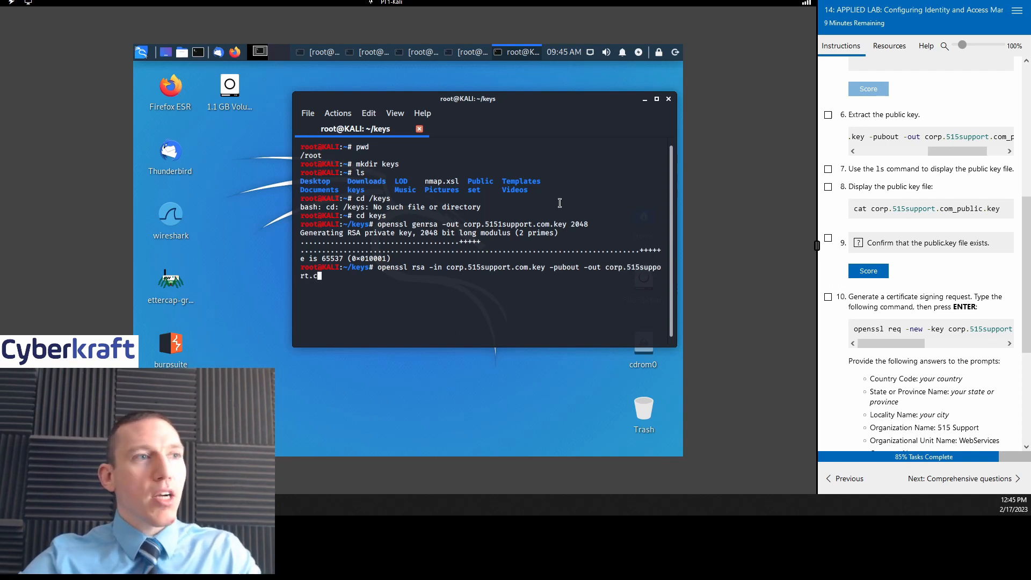
{"action": "type", "text": "_"}
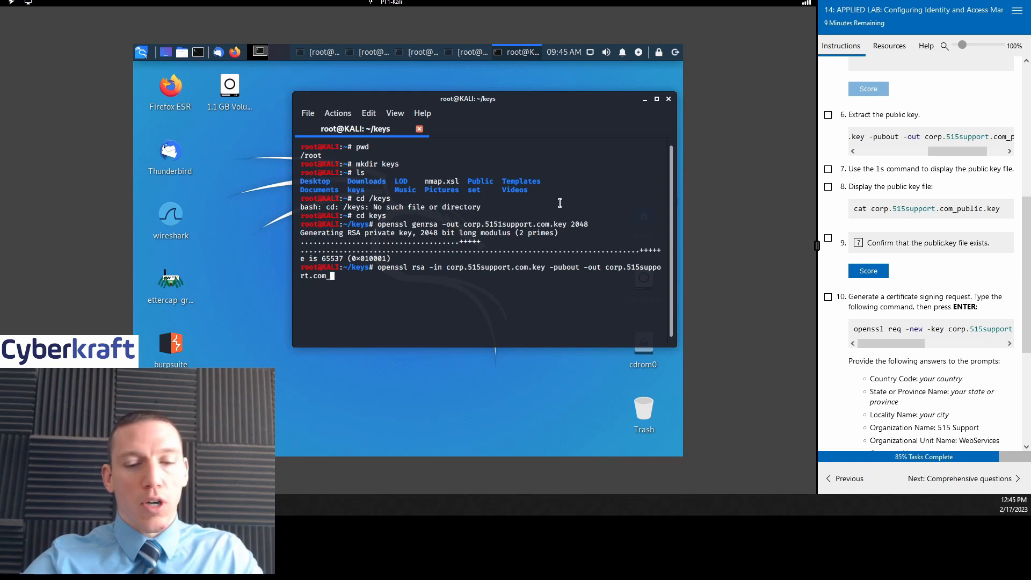
{"action": "type", "text": "public"}
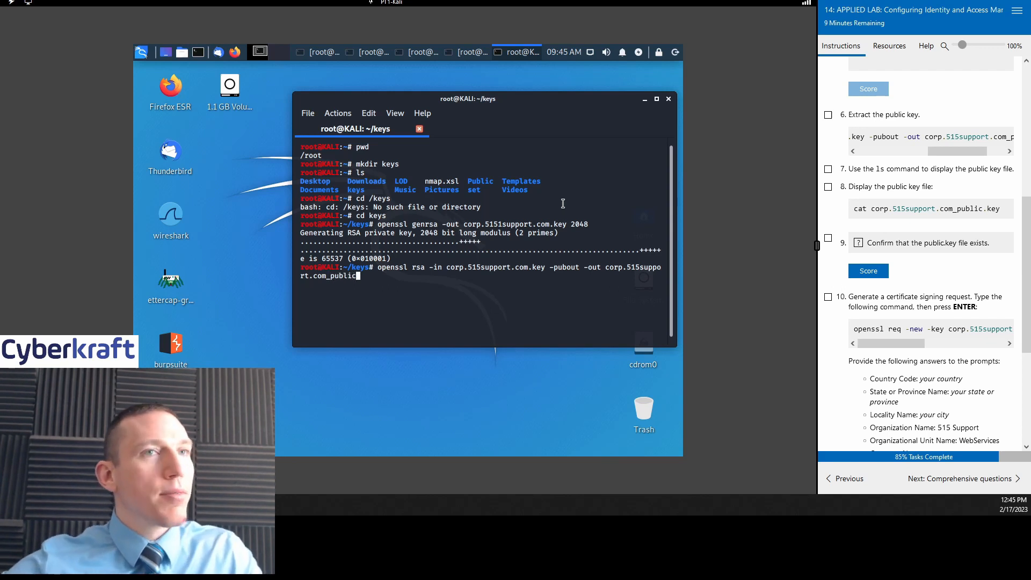
{"action": "left_click_drag", "start_coordinate": [961, 150], "coordinate": [978, 151]}
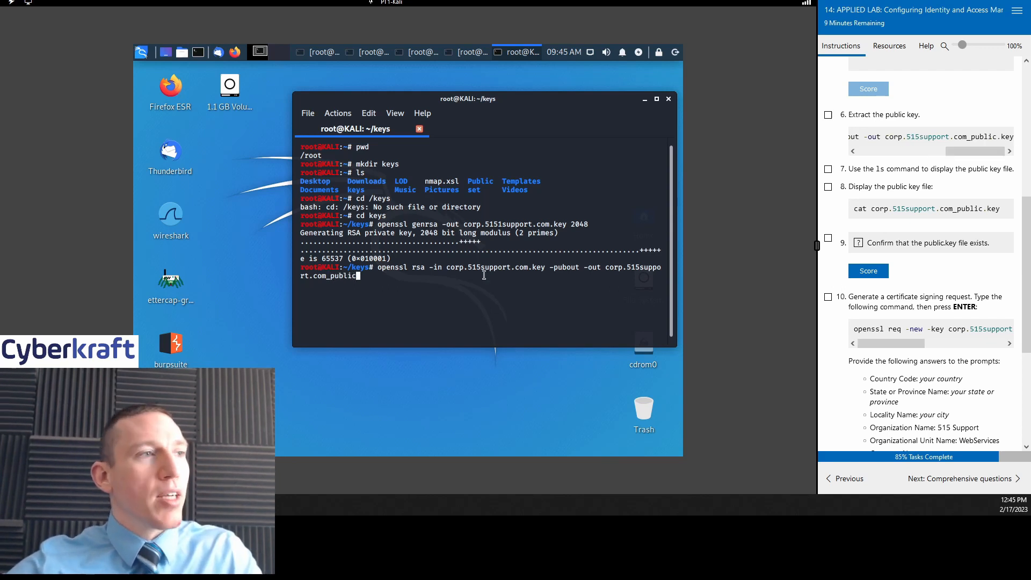
{"action": "type", "text": ".key"}
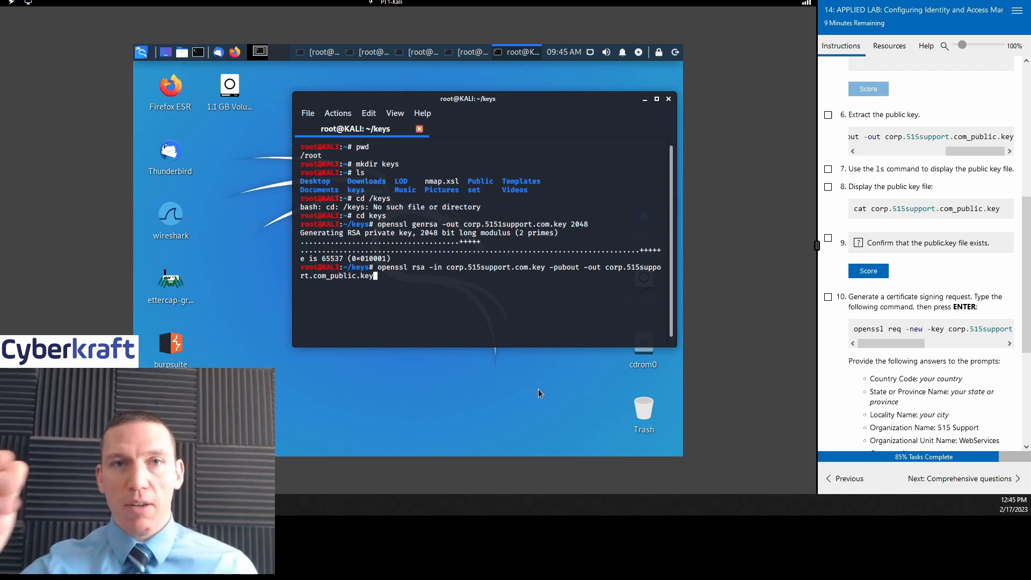
{"action": "key", "text": "Return"}
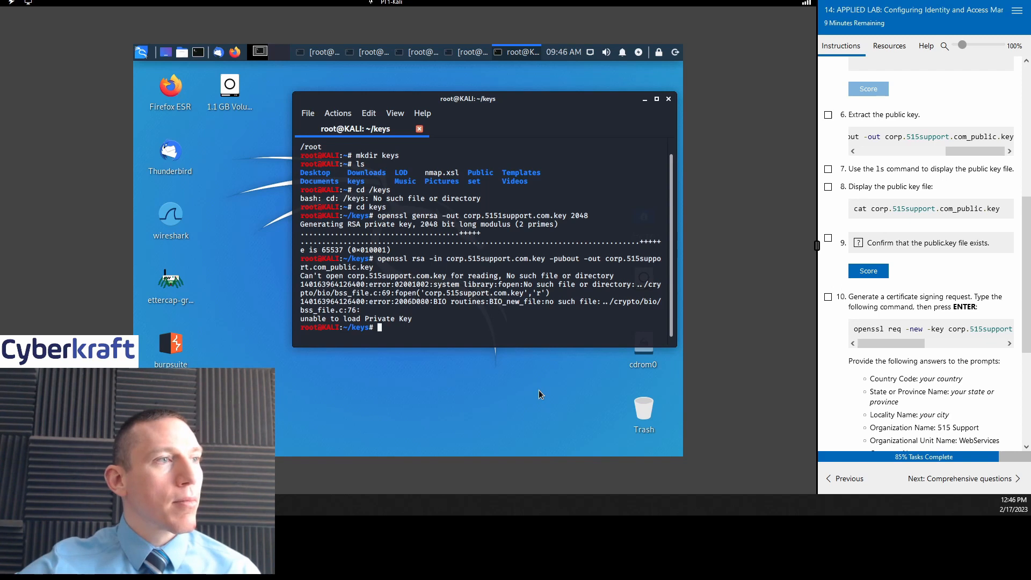
Step: Recall the failed openssl rsa command and compare it with step 6's command
{"action": "key", "text": "Up"}
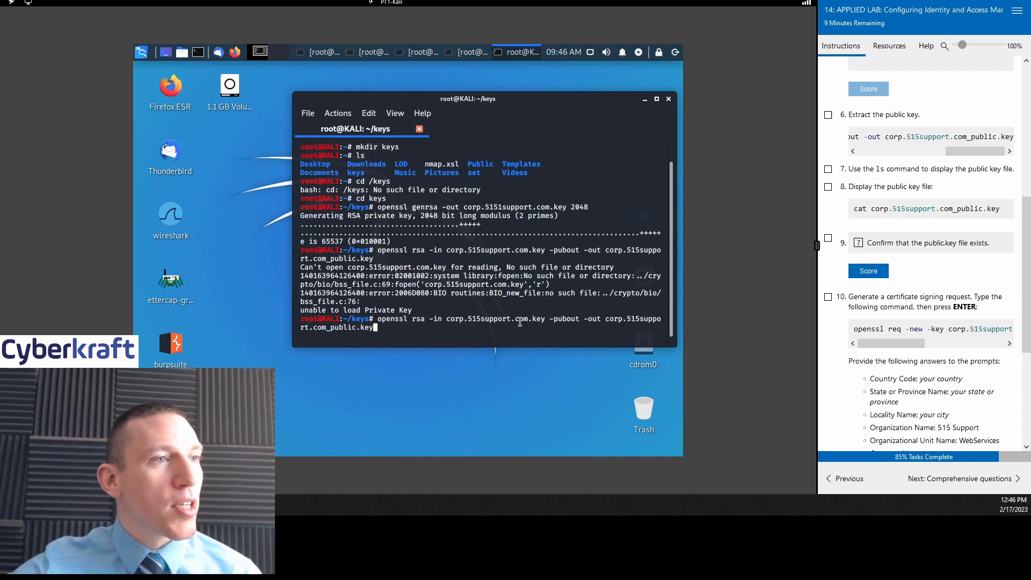
{"action": "mouse_move", "coordinate": [981, 152]}
{"action": "left_mouse_down"}
{"action": "mouse_move", "coordinate": [906, 160]}
{"action": "mouse_move", "coordinate": [982, 158]}
{"action": "left_mouse_up"}
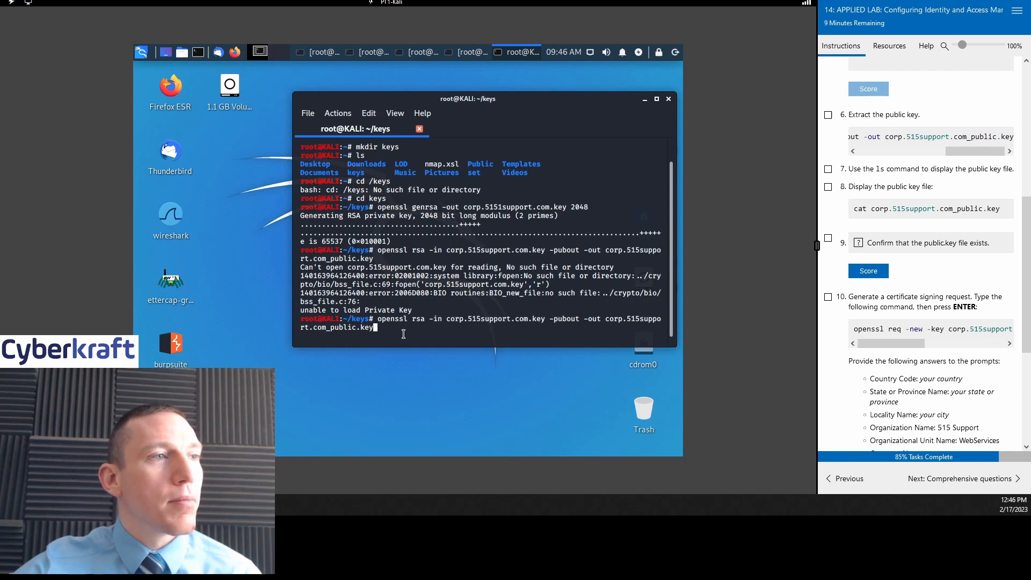
{"action": "left_click_drag", "start_coordinate": [974, 151], "coordinate": [884, 164]}
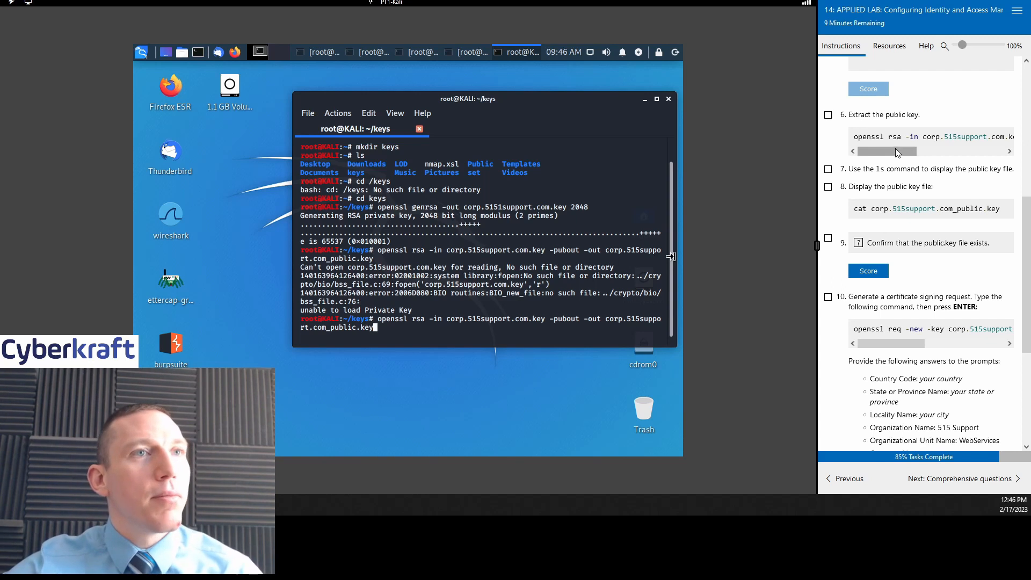
{"action": "left_click_drag", "start_coordinate": [894, 149], "coordinate": [926, 147]}
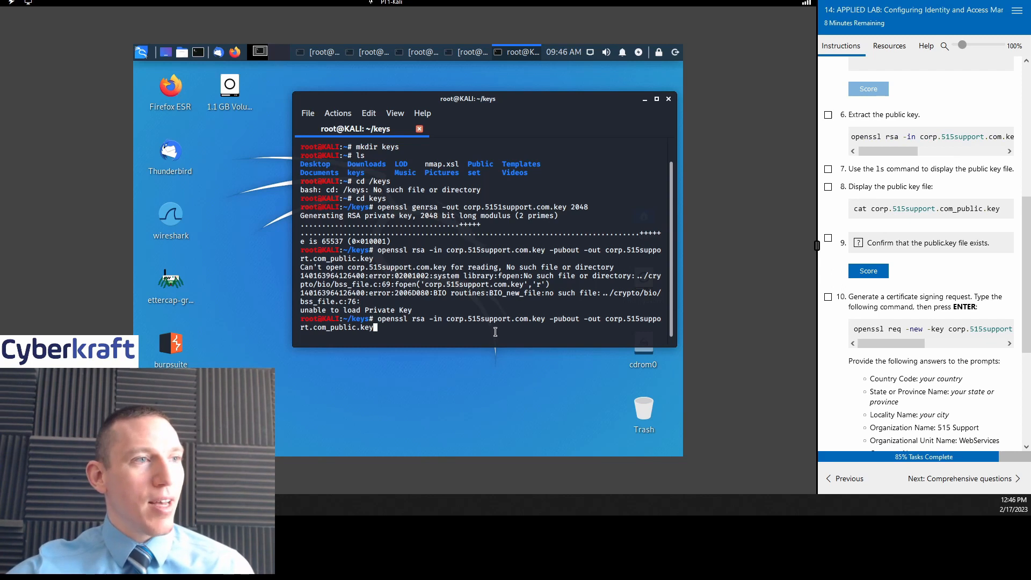
Step: Fix both file names to 5151support and rerun, writing corp.5151support.com_public.key
{"action": "key", "text": "Left"}
{"action": "key", "text": "Left"}
{"action": "key", "text": "Left"}
{"action": "key", "text": "Left"}
{"action": "key", "text": "Left"}
{"action": "key", "text": "Left"}
{"action": "key", "text": "Left"}
{"action": "key", "text": "Left"}
{"action": "key", "text": "Left"}
{"action": "key", "text": "Left"}
{"action": "key", "text": "Left"}
{"action": "key", "text": "Left"}
{"action": "key", "text": "Left"}
{"action": "key", "text": "Left"}
{"action": "key", "text": "Left"}
{"action": "key", "text": "Left"}
{"action": "key", "text": "Left"}
{"action": "key", "text": "Left"}
{"action": "key", "text": "Left"}
{"action": "key", "text": "Left"}
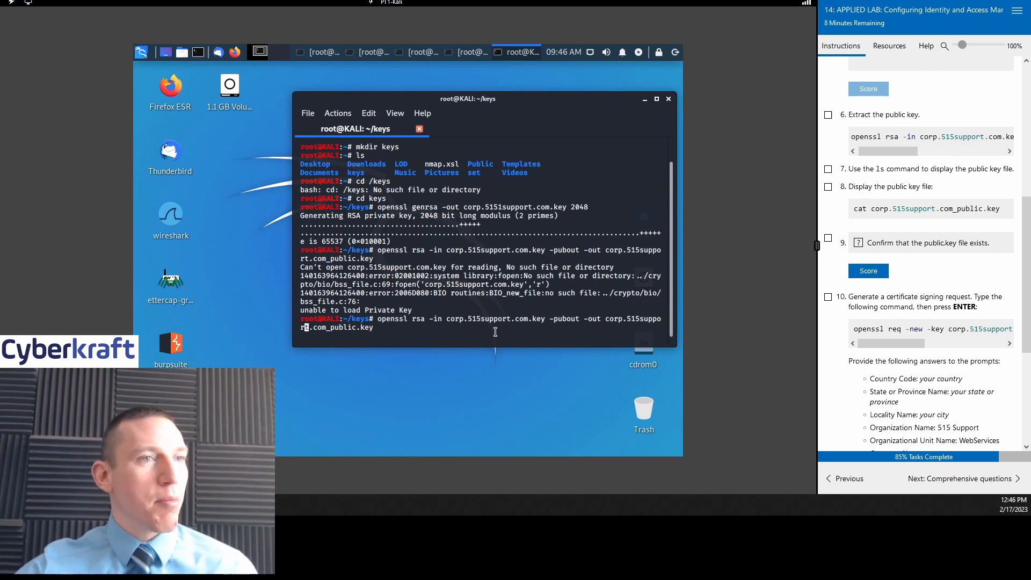
{"action": "key", "text": "Left"}
{"action": "key", "text": "Left"}
{"action": "key", "text": "Left"}
{"action": "key", "text": "Left"}
{"action": "key", "text": "Left"}
{"action": "key", "text": "Left"}
{"action": "key", "text": "Left"}
{"action": "key", "text": "Left"}
{"action": "key", "text": "Left"}
{"action": "key", "text": "Left"}
{"action": "key", "text": "Left"}
{"action": "key", "text": "Left"}
{"action": "key", "text": "Left"}
{"action": "key", "text": "Left"}
{"action": "key", "text": "Left"}
{"action": "key", "text": "Left"}
{"action": "key", "text": "Left"}
{"action": "key", "text": "Left"}
{"action": "key", "text": "Left"}
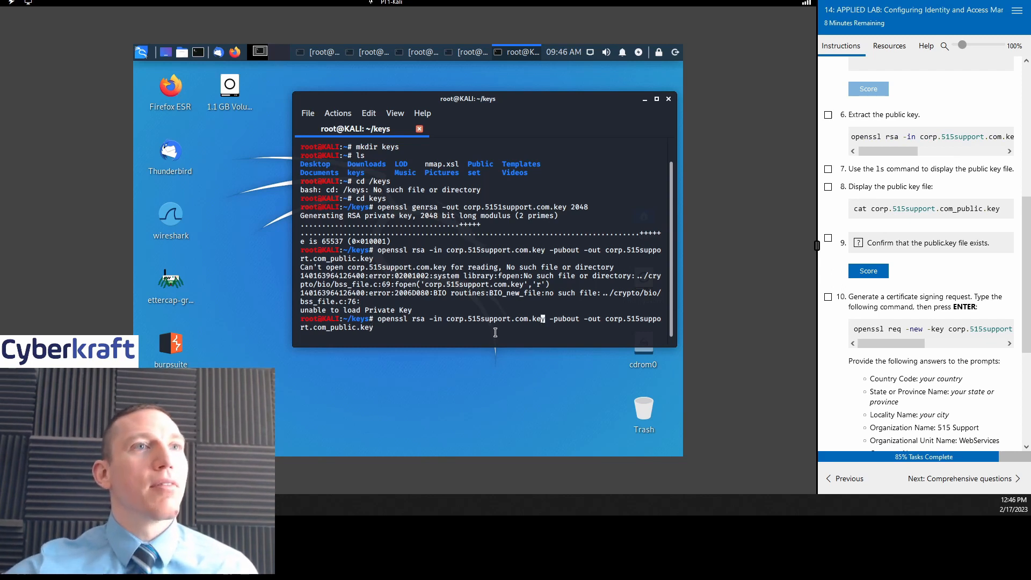
{"action": "scroll", "coordinate": [913, 153], "scroll_direction": "up", "scroll_amount": 2}
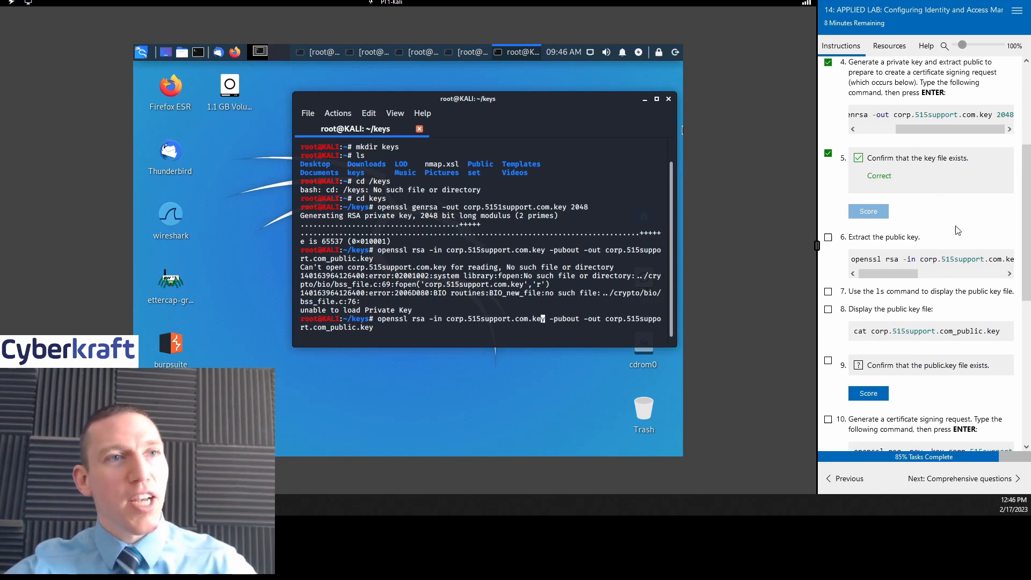
{"action": "scroll", "coordinate": [942, 161], "scroll_direction": "down", "scroll_amount": 2}
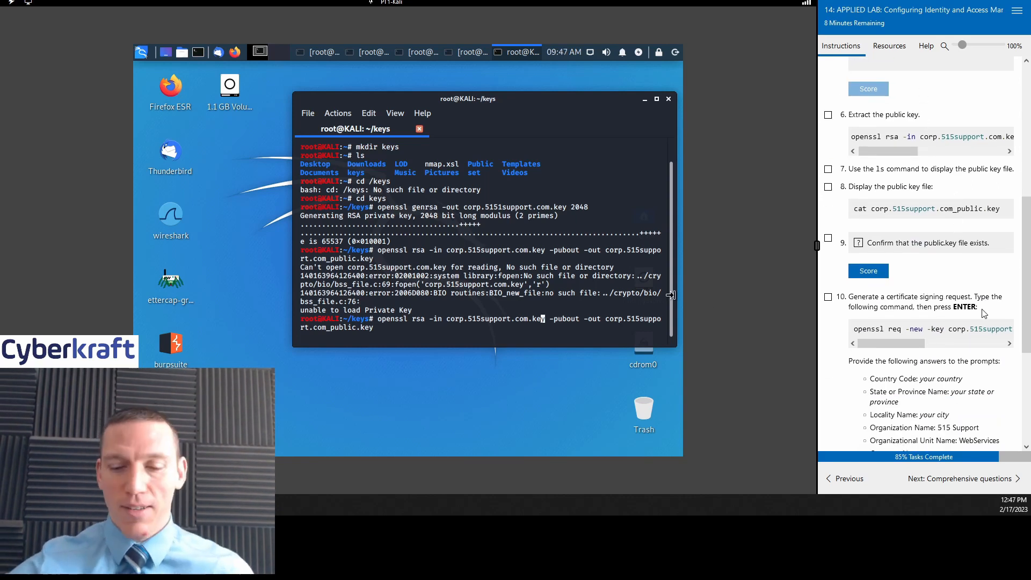
{"action": "key", "text": "Left"}
{"action": "key", "text": "Left"}
{"action": "key", "text": "Left"}
{"action": "key", "text": "Left"}
{"action": "key", "text": "Left"}
{"action": "key", "text": "Left"}
{"action": "key", "text": "Left"}
{"action": "key", "text": "Left"}
{"action": "key", "text": "Left"}
{"action": "key", "text": "Left"}
{"action": "key", "text": "Left"}
{"action": "key", "text": "Left"}
{"action": "key", "text": "Left"}
{"action": "key", "text": "Left"}
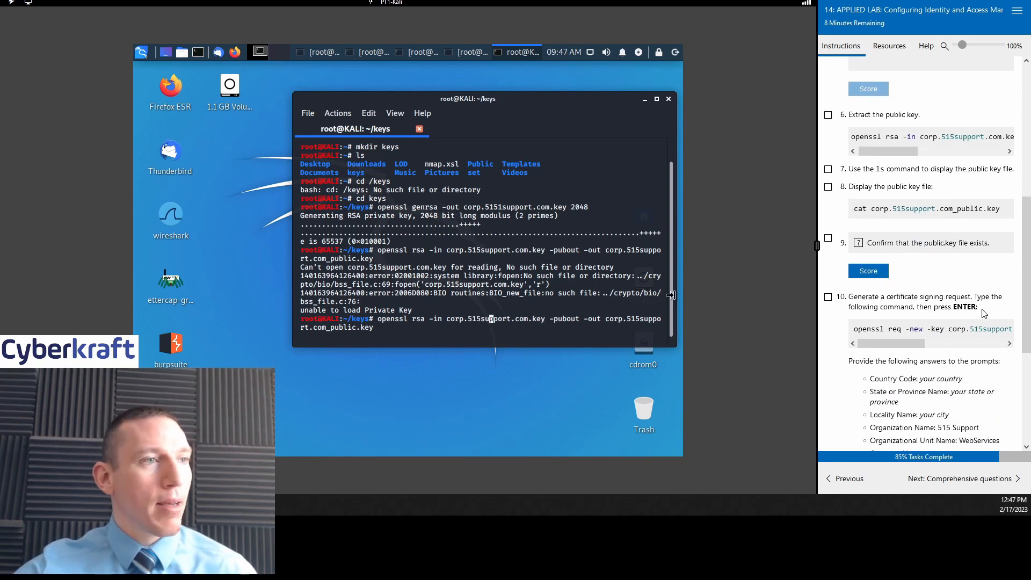
{"action": "type", "text": "1"}
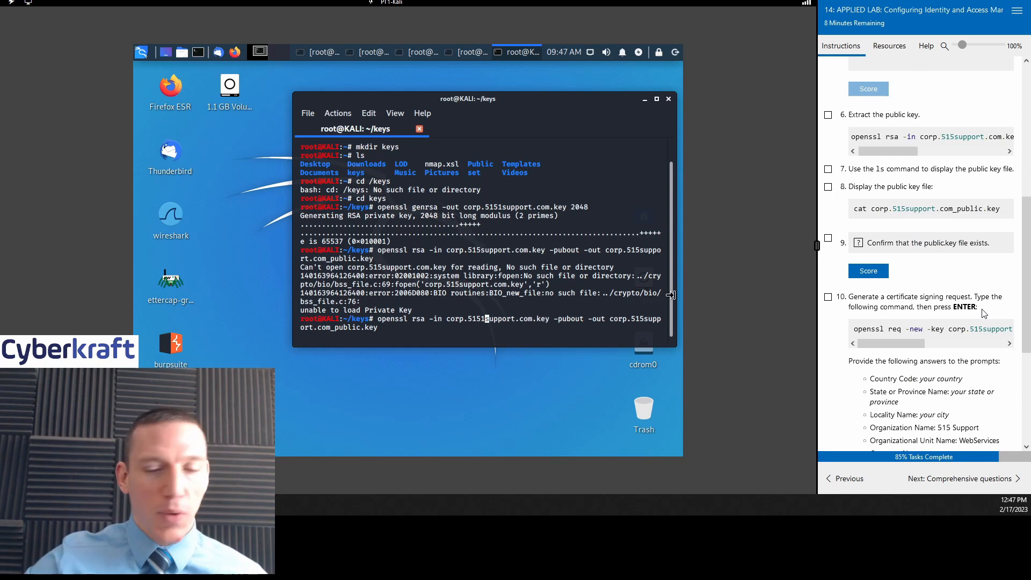
{"action": "key", "text": "Right"}
{"action": "key", "text": "Right"}
{"action": "key", "text": "Right"}
{"action": "key", "text": "Right"}
{"action": "key", "text": "Right"}
{"action": "key", "text": "Right"}
{"action": "key", "text": "Right"}
{"action": "key", "text": "Right"}
{"action": "key", "text": "Right"}
{"action": "key", "text": "Right"}
{"action": "key", "text": "Right"}
{"action": "key", "text": "Right"}
{"action": "key", "text": "Right"}
{"action": "key", "text": "Right"}
{"action": "key", "text": "Right"}
{"action": "key", "text": "Right"}
{"action": "key", "text": "Right"}
{"action": "key", "text": "Right"}
{"action": "key", "text": "Right"}
{"action": "key", "text": "Right"}
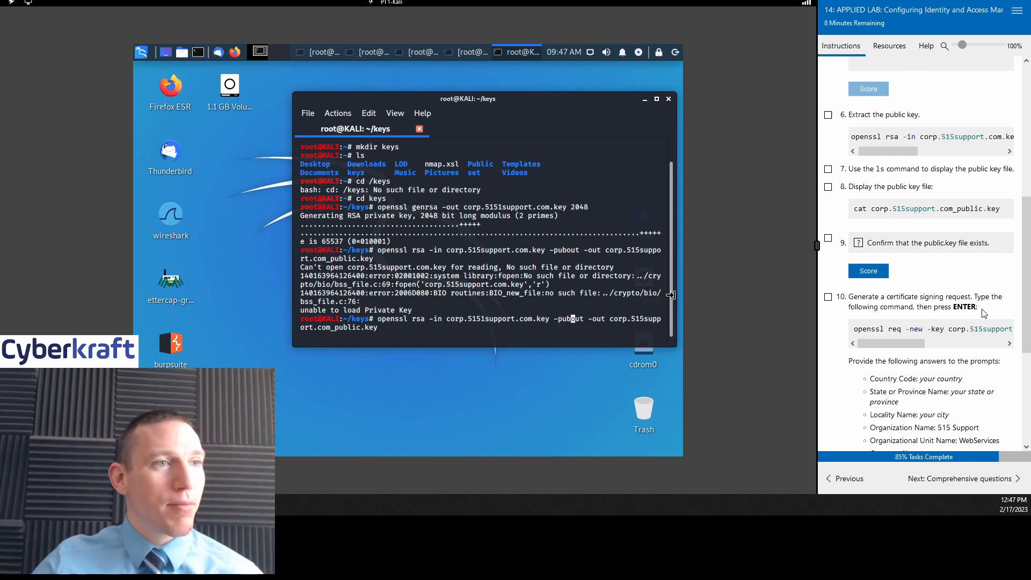
{"action": "key", "text": "Right"}
{"action": "key", "text": "Right"}
{"action": "key", "text": "Right"}
{"action": "key", "text": "Right"}
{"action": "key", "text": "Right"}
{"action": "key", "text": "Right"}
{"action": "key", "text": "Right"}
{"action": "key", "text": "Right"}
{"action": "key", "text": "Right"}
{"action": "key", "text": "Right"}
{"action": "key", "text": "Right"}
{"action": "key", "text": "Right"}
{"action": "key", "text": "Right"}
{"action": "key", "text": "Right"}
{"action": "key", "text": "Right"}
{"action": "key", "text": "Right"}
{"action": "key", "text": "Right"}
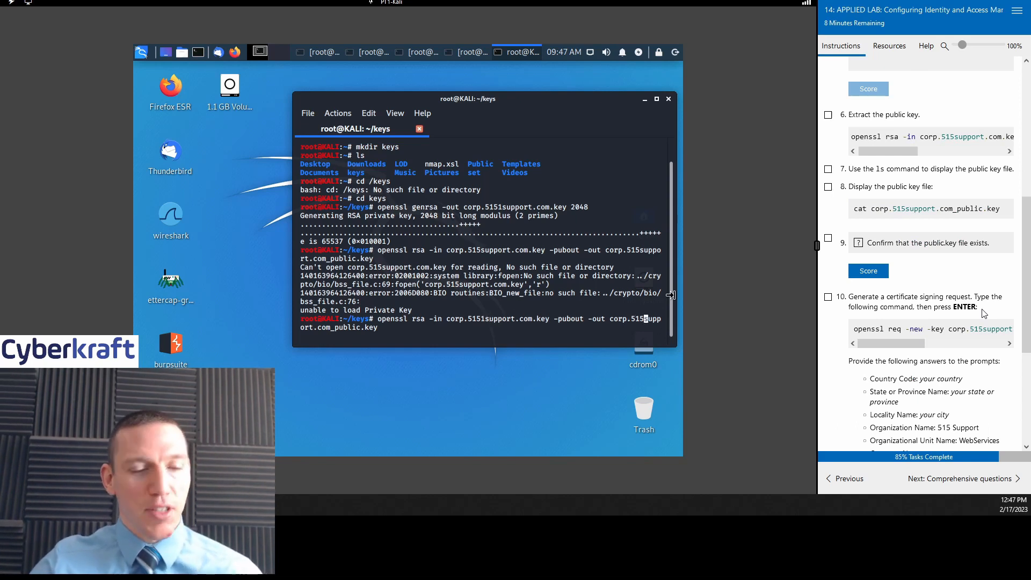
{"action": "type", "text": "1"}
{"action": "key", "text": "Right"}
{"action": "key", "text": "Right"}
{"action": "key", "text": "Right"}
{"action": "key", "text": "Right"}
{"action": "key", "text": "Right"}
{"action": "key", "text": "Right"}
{"action": "key", "text": "Right"}
{"action": "key", "text": "Right"}
{"action": "key", "text": "Right"}
{"action": "key", "text": "Right"}
{"action": "key", "text": "Right"}
{"action": "key", "text": "Right"}
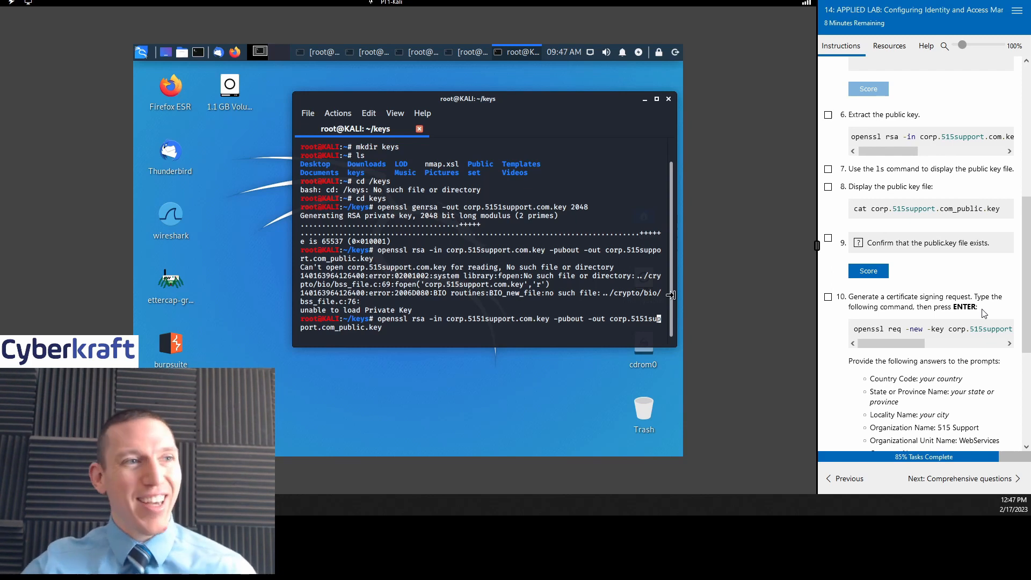
{"action": "key", "text": "Right"}
{"action": "key", "text": "Right"}
{"action": "key", "text": "Right"}
{"action": "key", "text": "Right"}
{"action": "key", "text": "Right"}
{"action": "key", "text": "Right"}
{"action": "key", "text": "Right"}
{"action": "key", "text": "Right"}
{"action": "key", "text": "Right"}
{"action": "key", "text": "Right"}
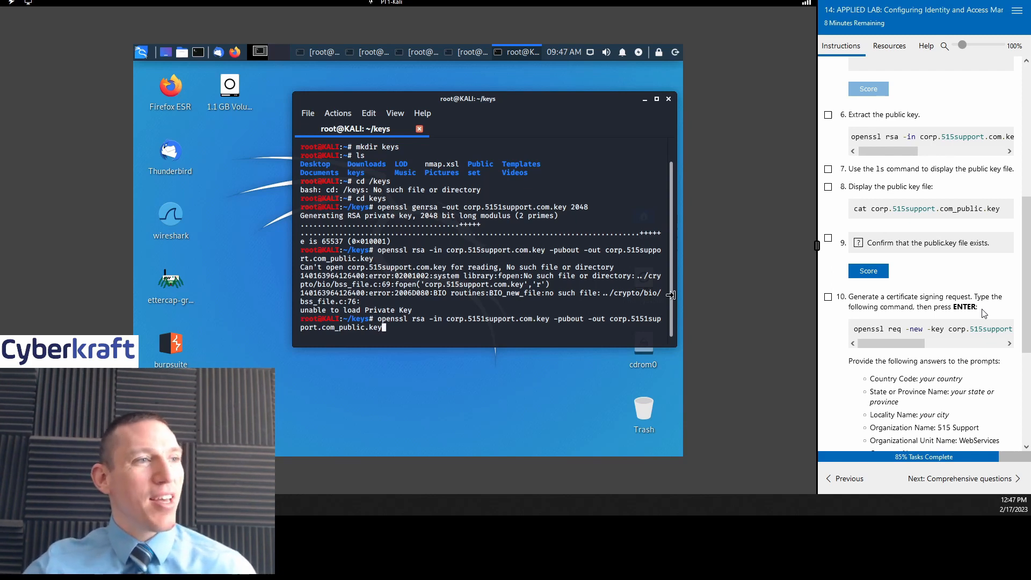
{"action": "key", "text": "Return"}
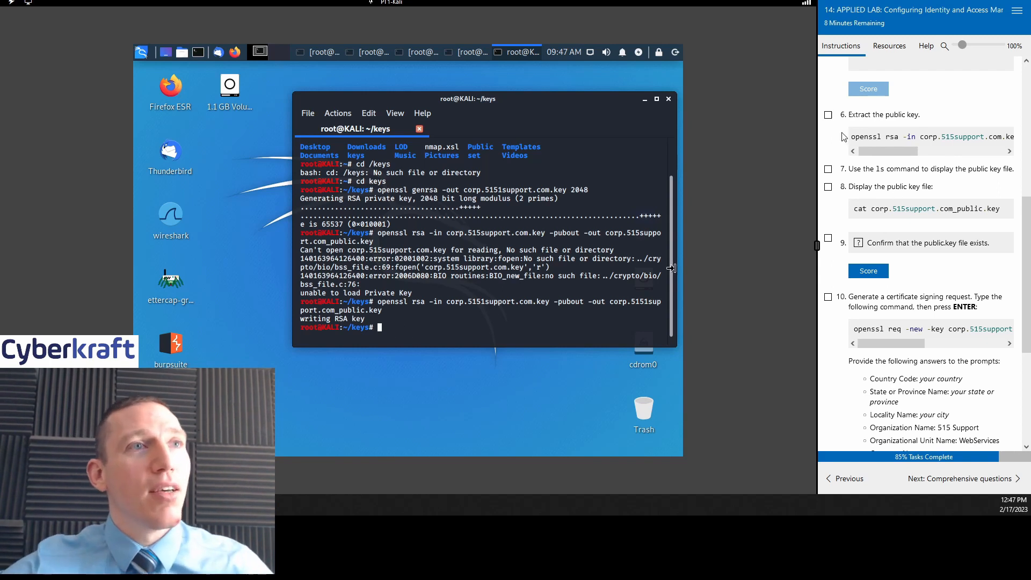
Step: Check off step 6, list both key files with ls, and check off step 7
{"action": "left_click", "coordinate": [828, 115]}
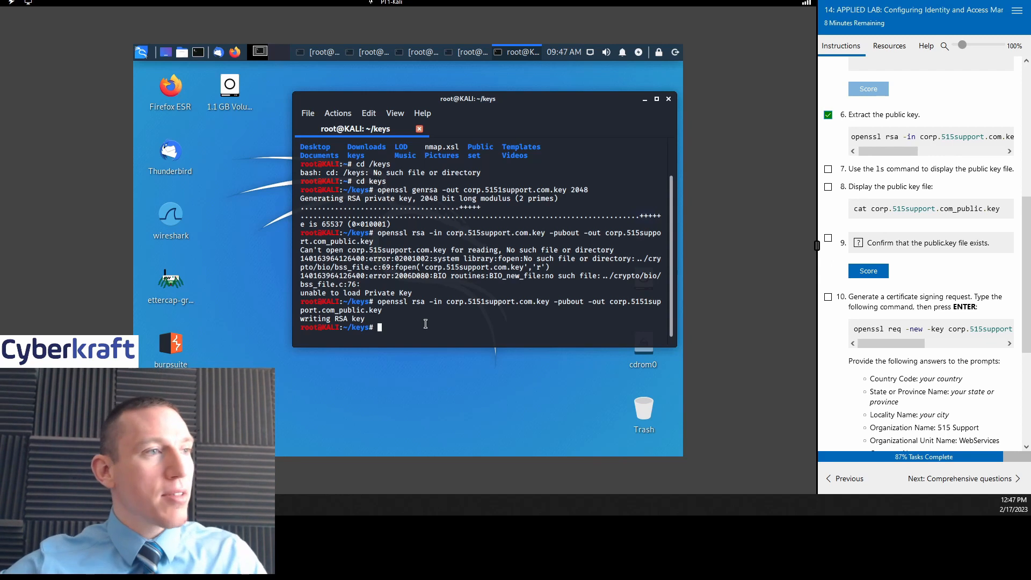
{"action": "type", "text": "ls"}
{"action": "key", "text": "Return"}
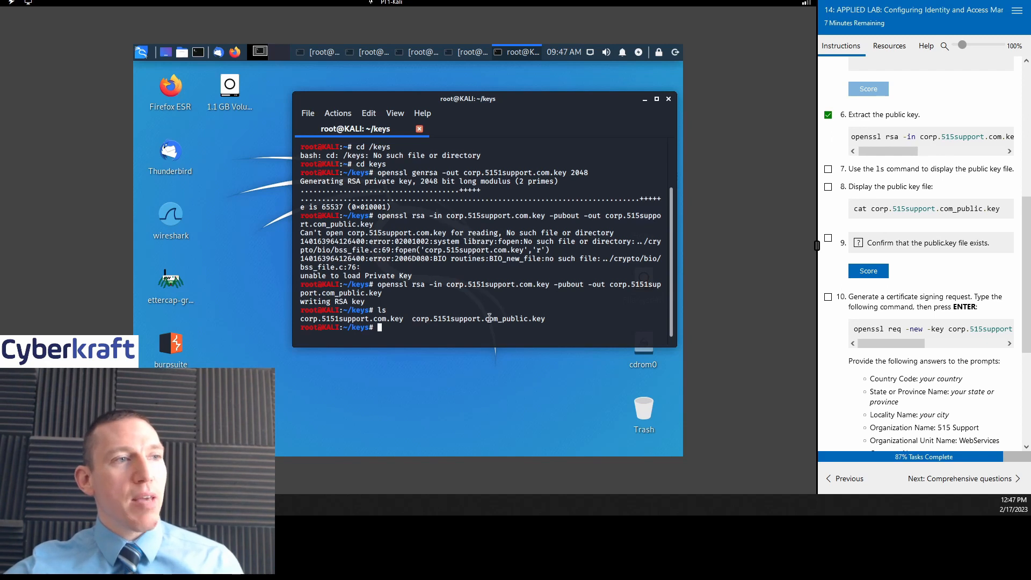
{"action": "left_click", "coordinate": [827, 169]}
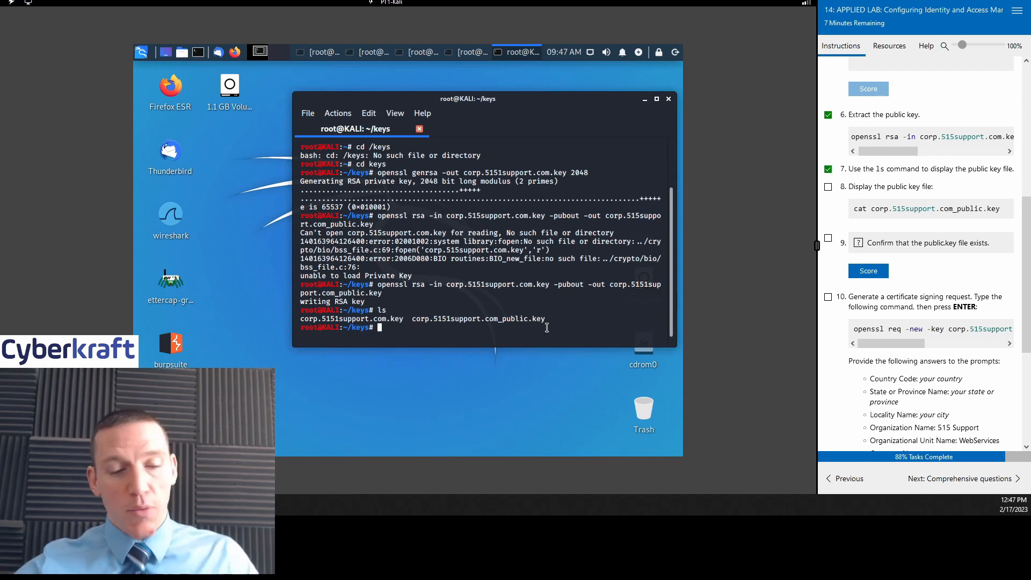
Step: Show corp.5151support.com_public.key with cat after fixing the missing '1' in the name
{"action": "type", "text": "cat "}
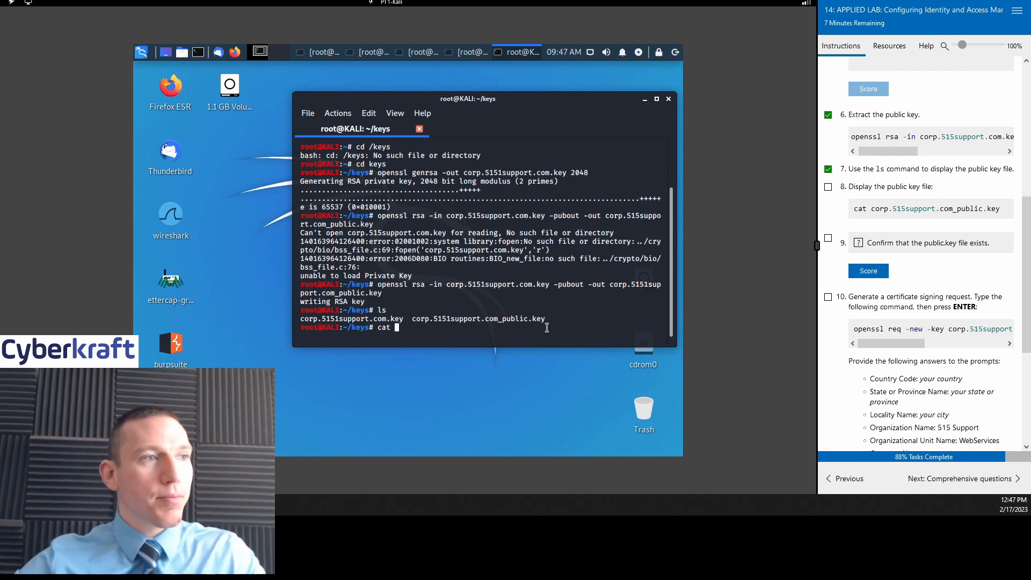
{"action": "type", "text": "corp"}
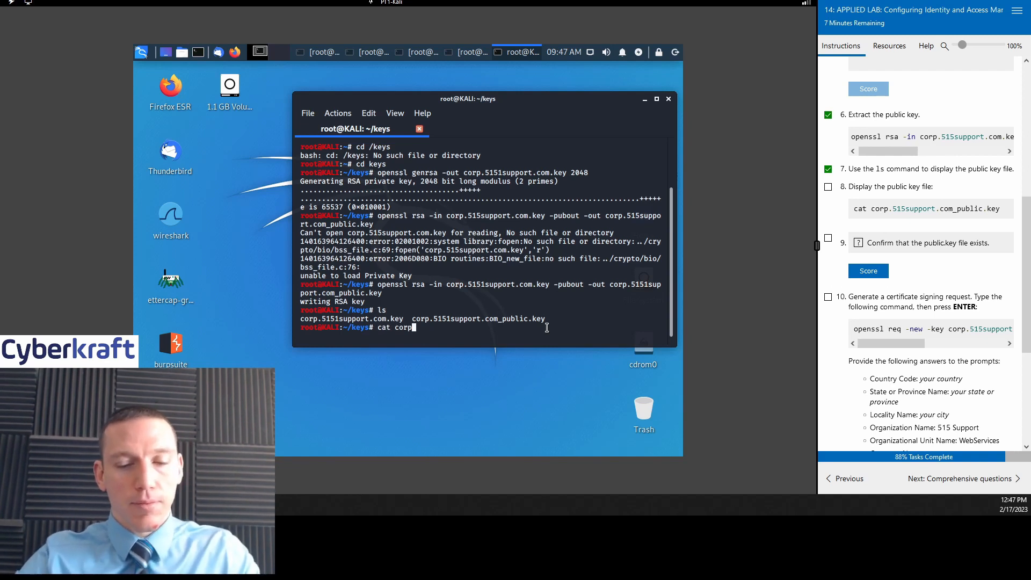
{"action": "type", "text": ".515support,c"}
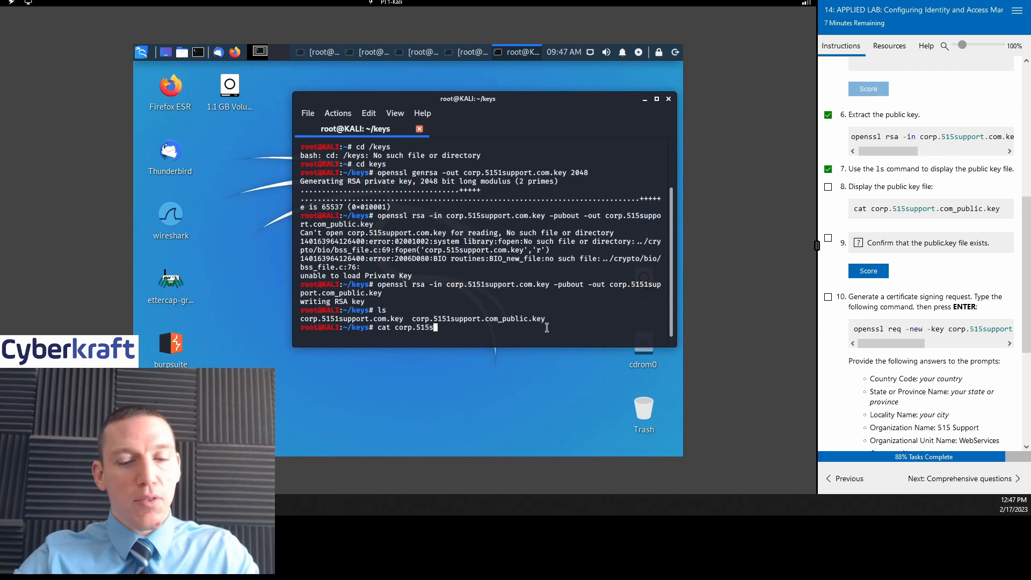
{"action": "key", "text": "BackSpace"}
{"action": "key", "text": "BackSpace"}
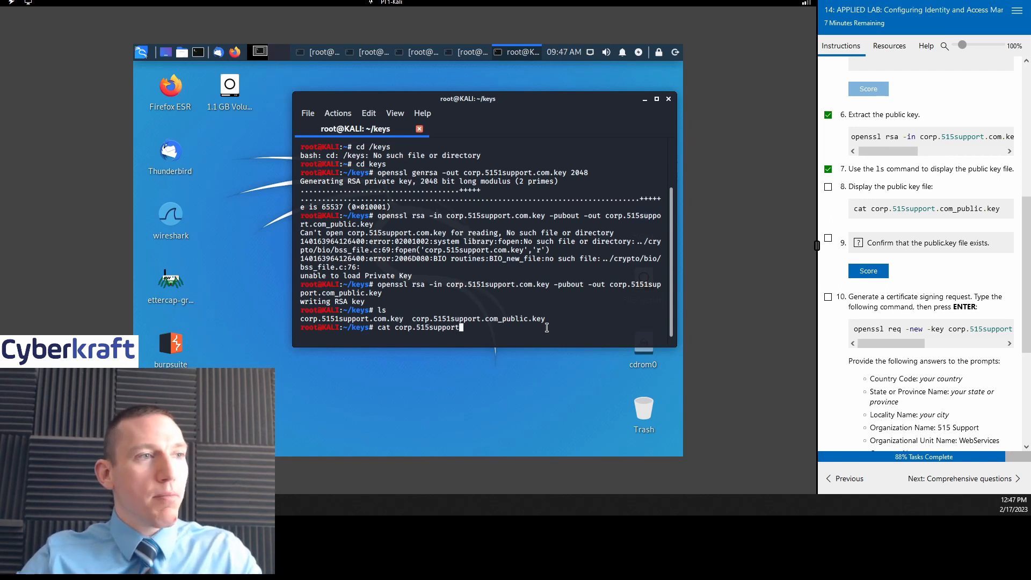
{"action": "type", "text": ".com_"}
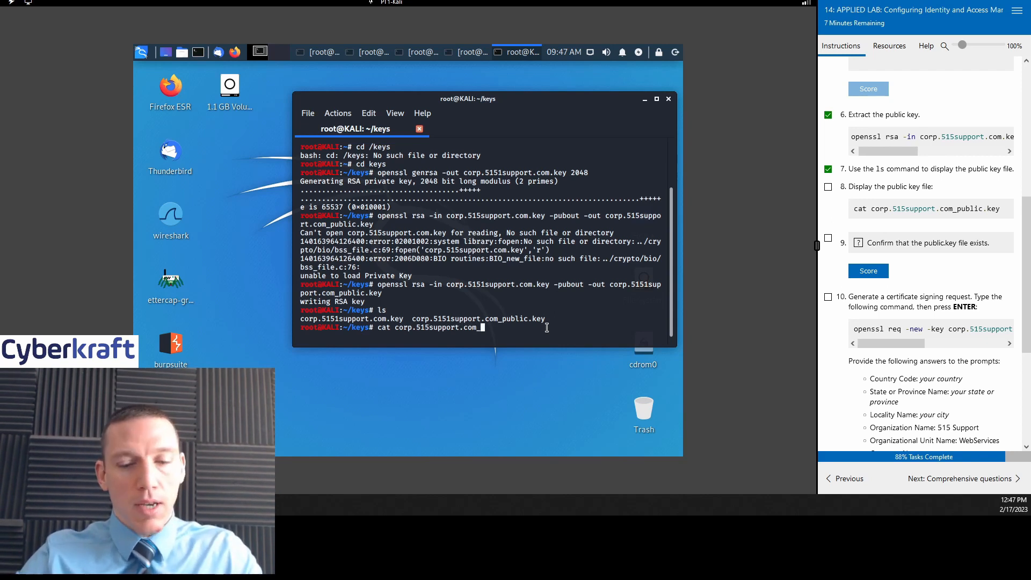
{"action": "type", "text": "public.key"}
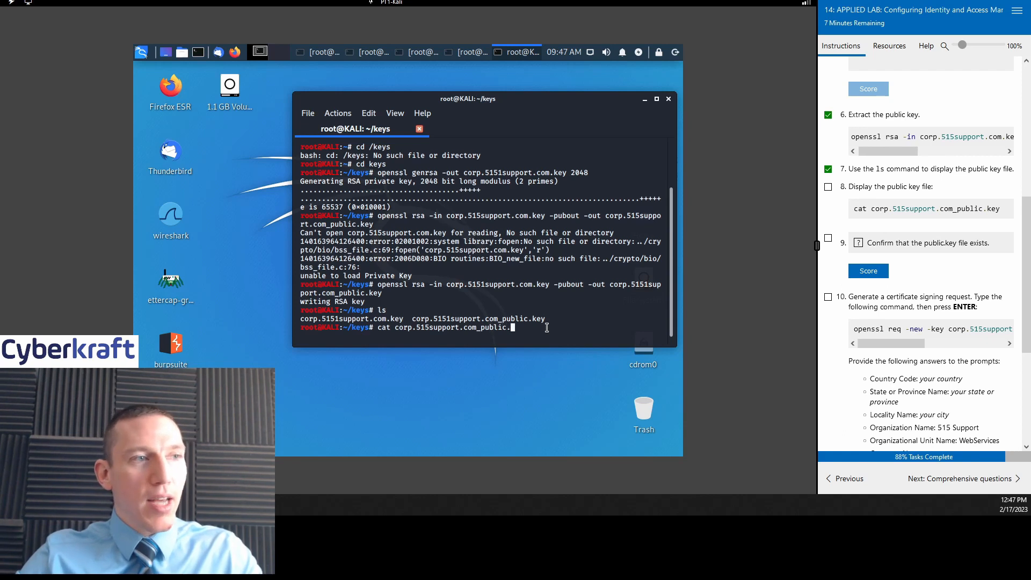
{"action": "key", "text": "Return"}
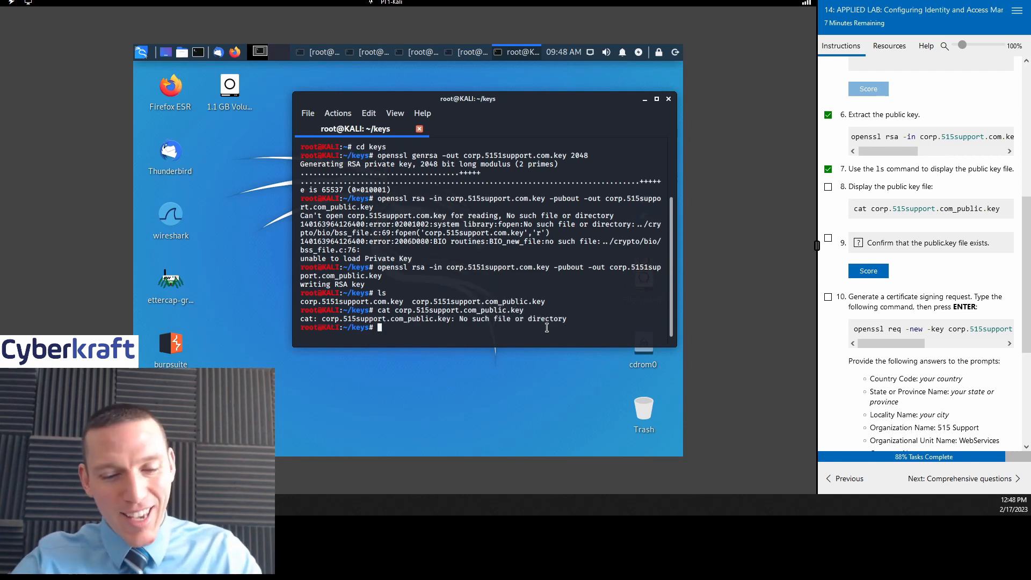
{"action": "key", "text": "Up"}
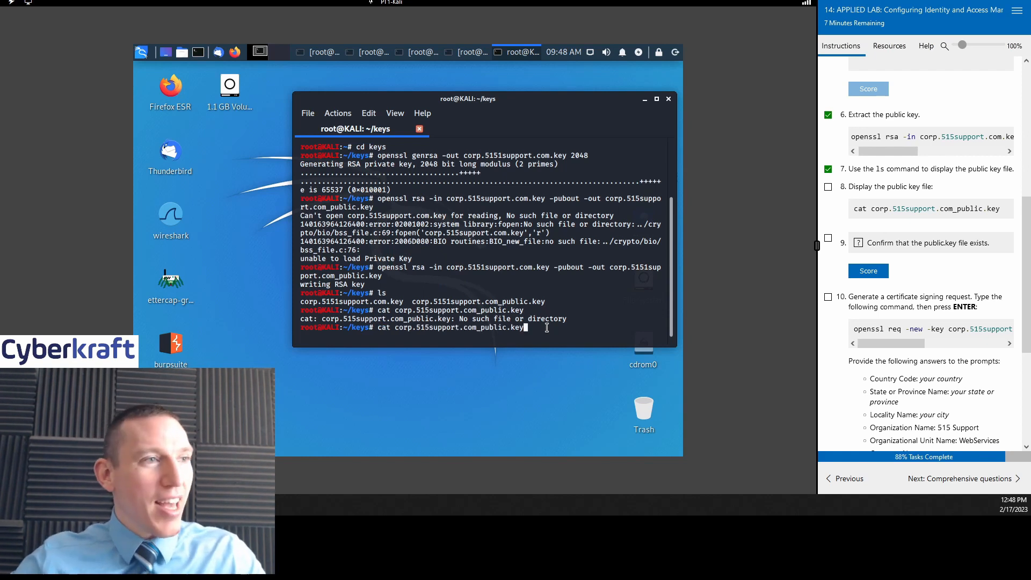
{"action": "key", "text": "Left"}
{"action": "key", "text": "Left"}
{"action": "key", "text": "Left"}
{"action": "key", "text": "Left"}
{"action": "key", "text": "Left"}
{"action": "key", "text": "Left"}
{"action": "key", "text": "Left"}
{"action": "key", "text": "Left"}
{"action": "key", "text": "Left"}
{"action": "key", "text": "Left"}
{"action": "key", "text": "Left"}
{"action": "key", "text": "Left"}
{"action": "key", "text": "Left"}
{"action": "key", "text": "Left"}
{"action": "key", "text": "Left"}
{"action": "key", "text": "Left"}
{"action": "key", "text": "Left"}
{"action": "key", "text": "Left"}
{"action": "key", "text": "Left"}
{"action": "key", "text": "Left"}
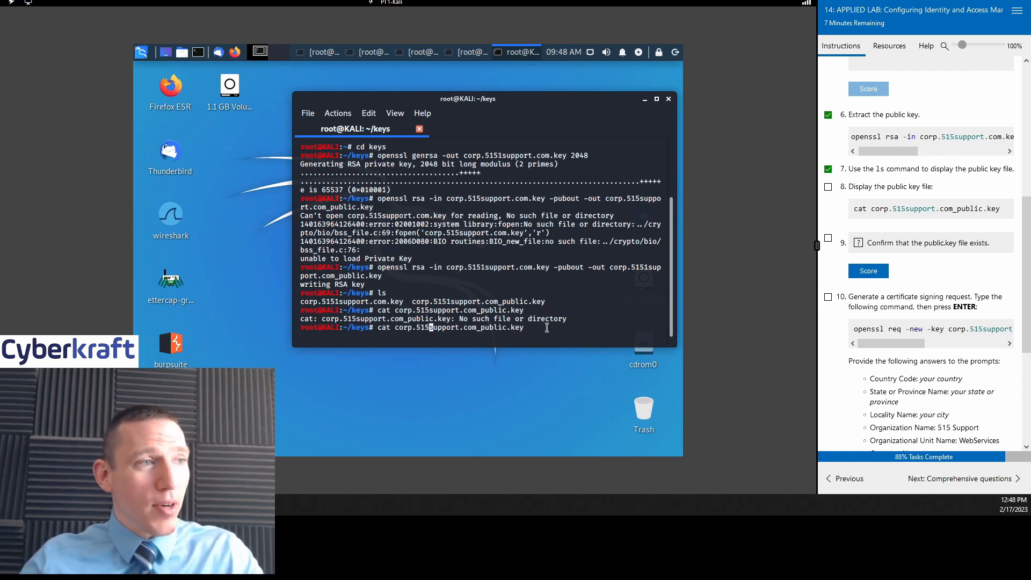
{"action": "type", "text": "1"}
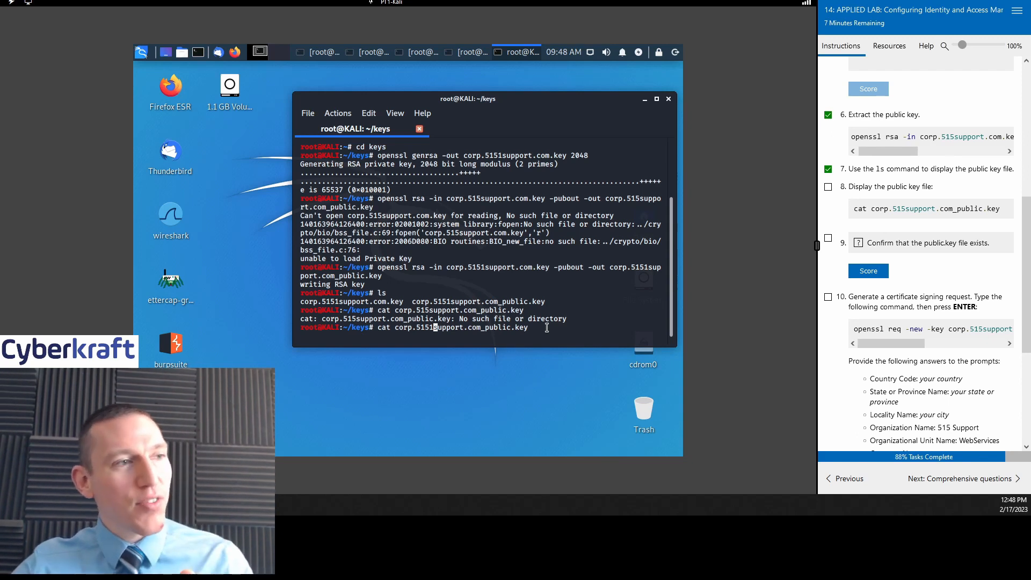
{"action": "key", "text": "Return"}
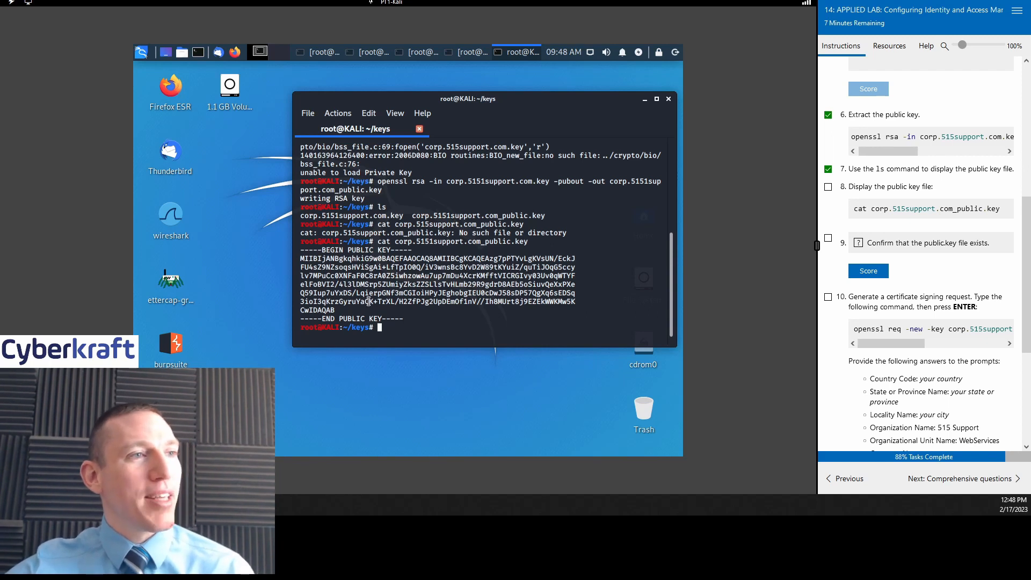
Step: Check off steps 8 and 10 and score step 9's public key check as Correct
{"action": "left_click", "coordinate": [828, 187]}
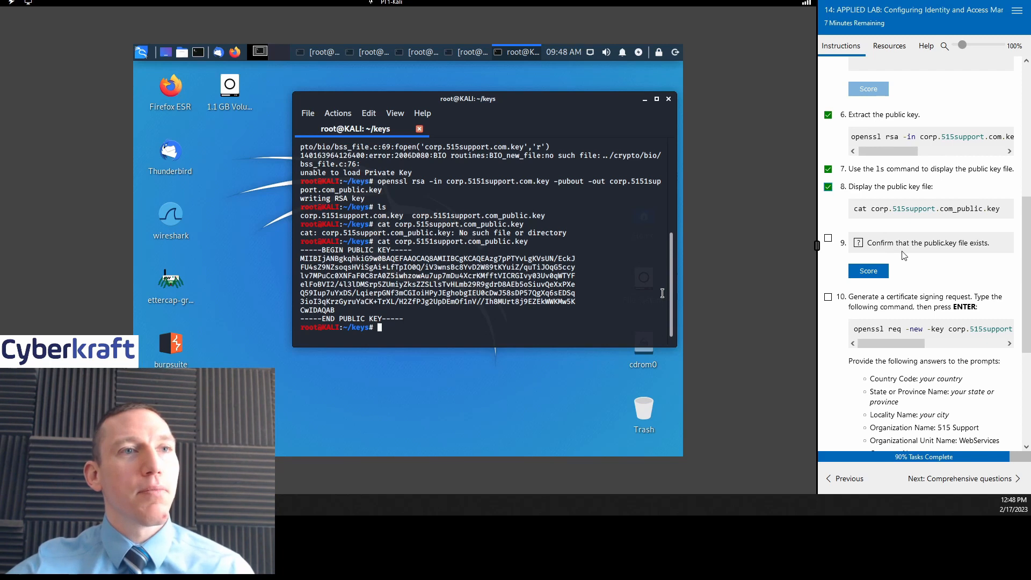
{"action": "left_click", "coordinate": [862, 270]}
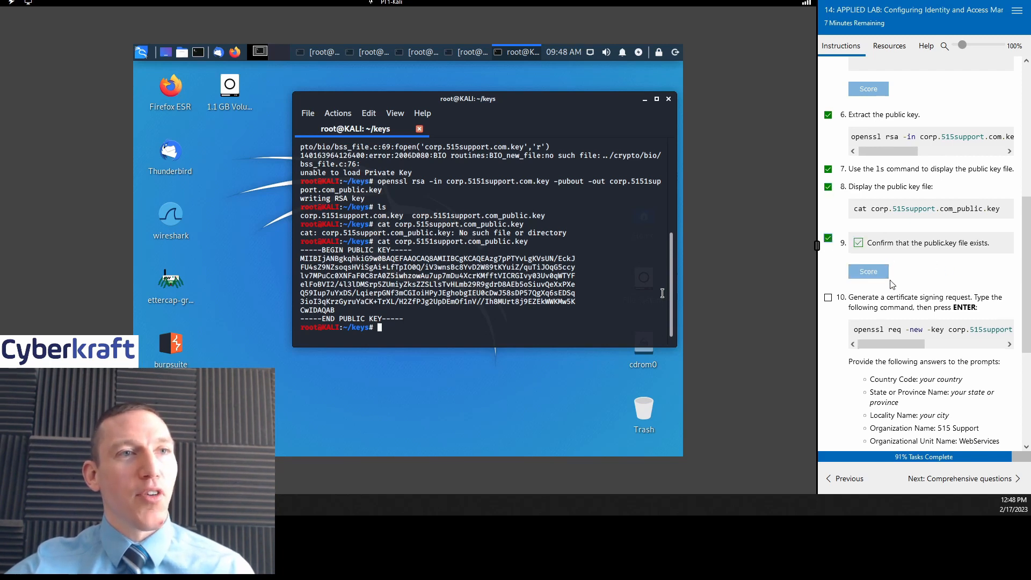
{"action": "scroll", "coordinate": [928, 247], "scroll_direction": "down", "scroll_amount": 4}
{"action": "scroll", "coordinate": [919, 220], "scroll_direction": "up", "scroll_amount": 1}
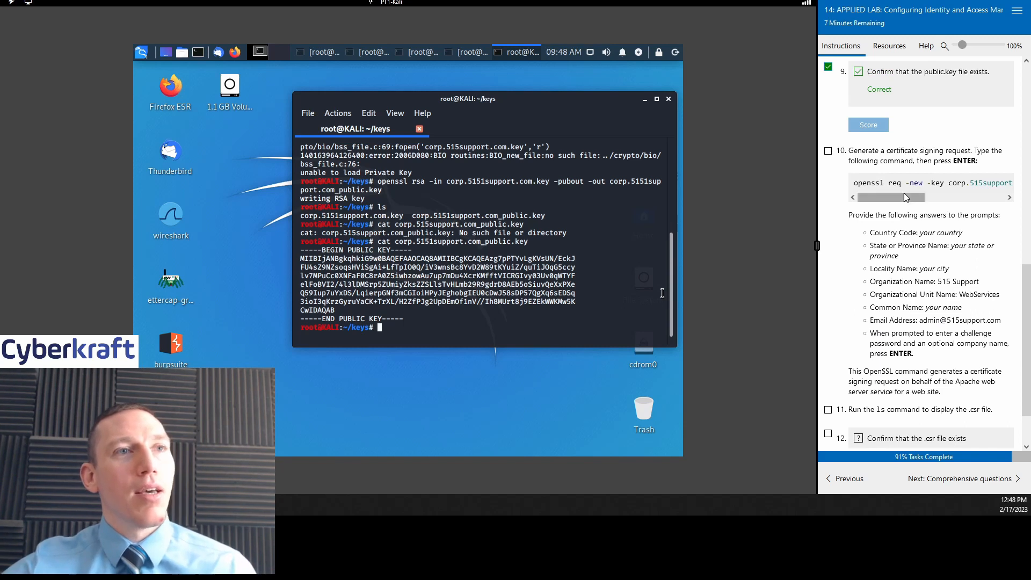
{"action": "left_click", "coordinate": [828, 151]}
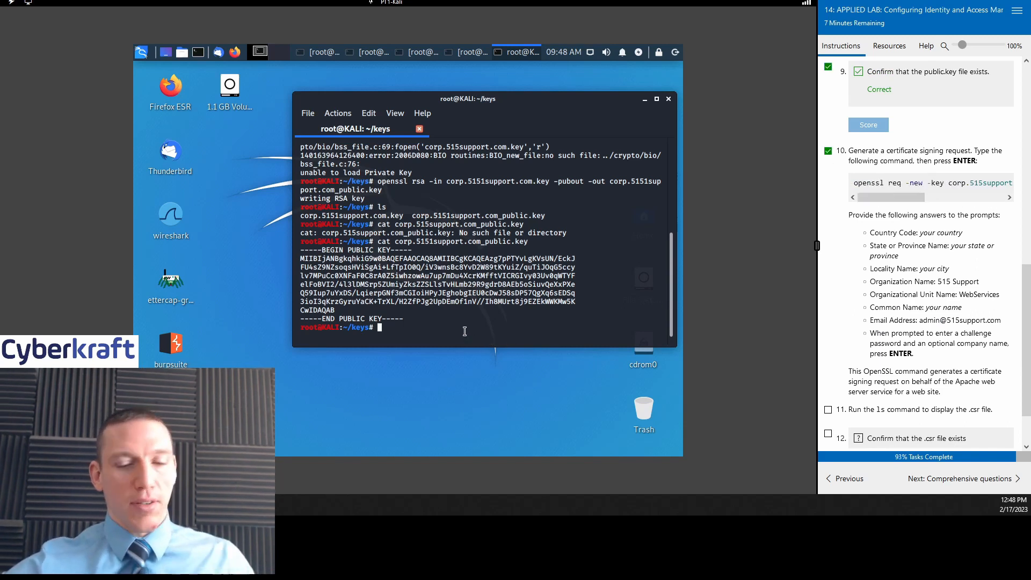
Step: Run openssl req -new with corp.5151support.com.key, outputting corp.5151support.com.csr
{"action": "type", "text": "openssl"}
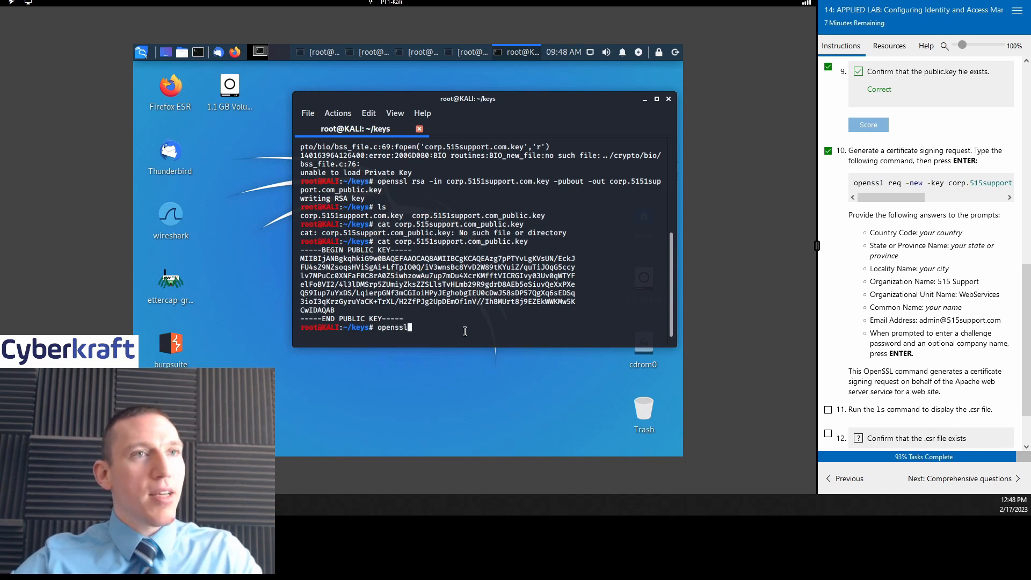
{"action": "type", "text": " req"}
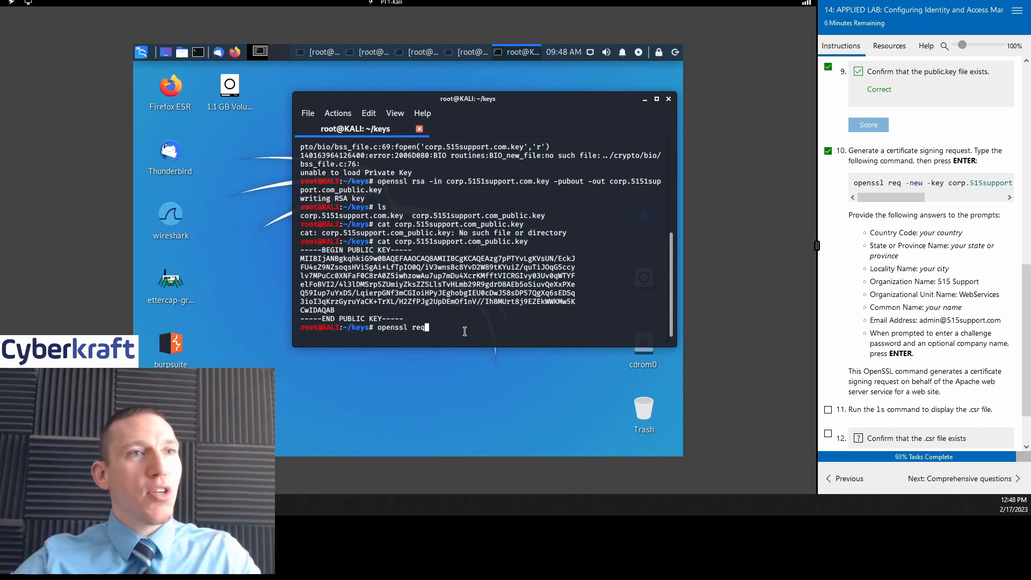
{"action": "type", "text": " -"}
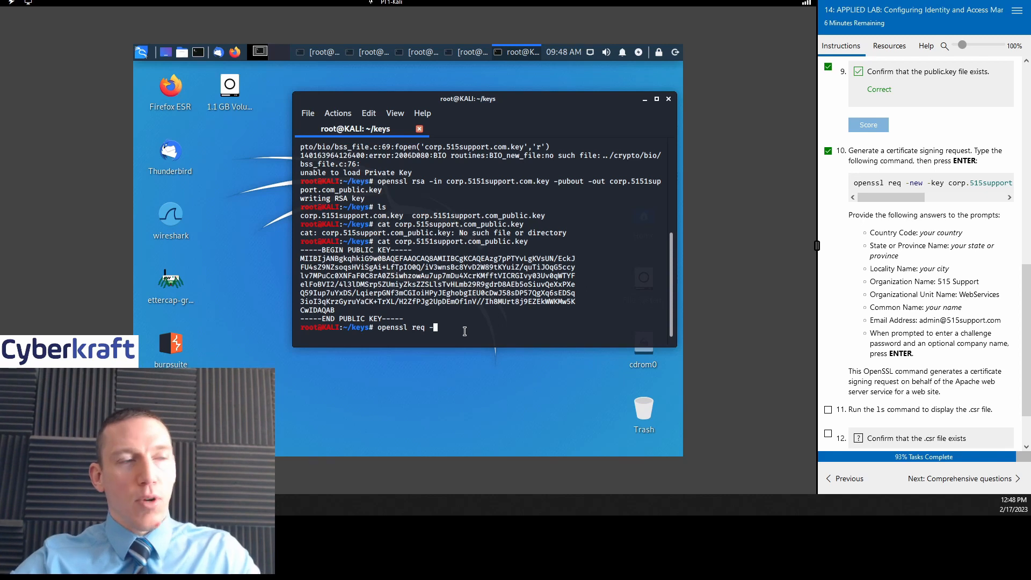
{"action": "type", "text": "new"}
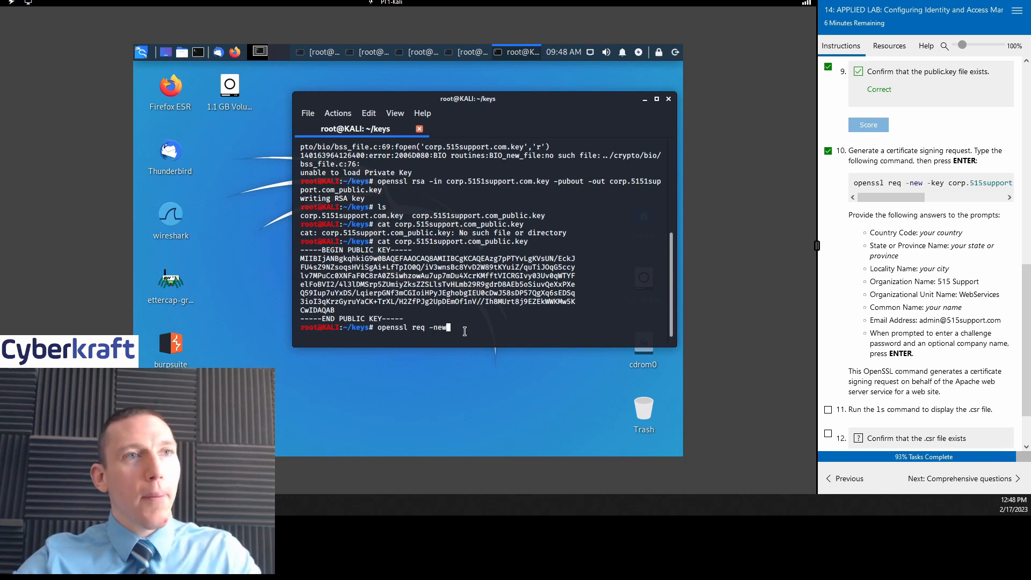
{"action": "type", "text": " -k"}
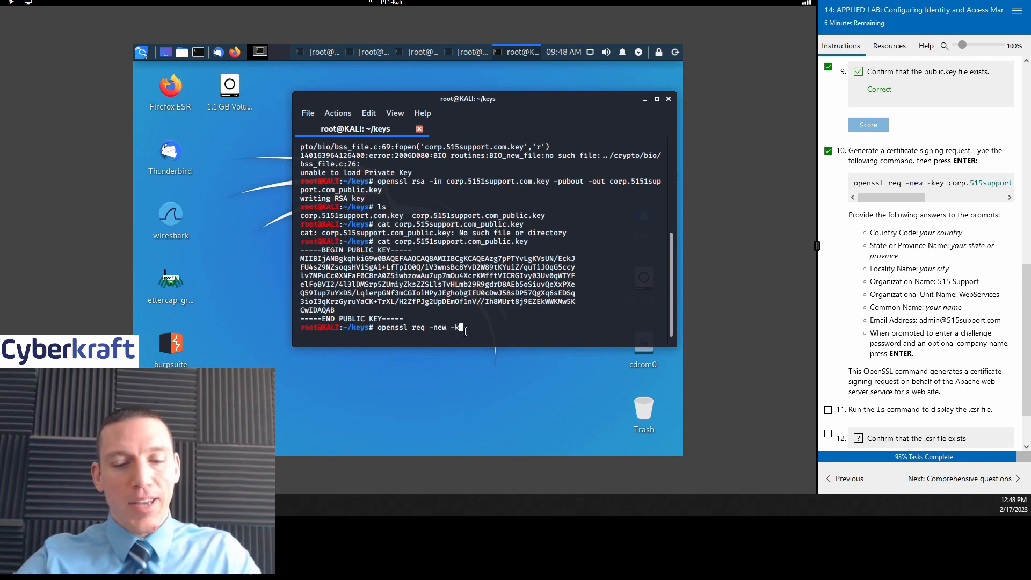
{"action": "type", "text": "ey corp"}
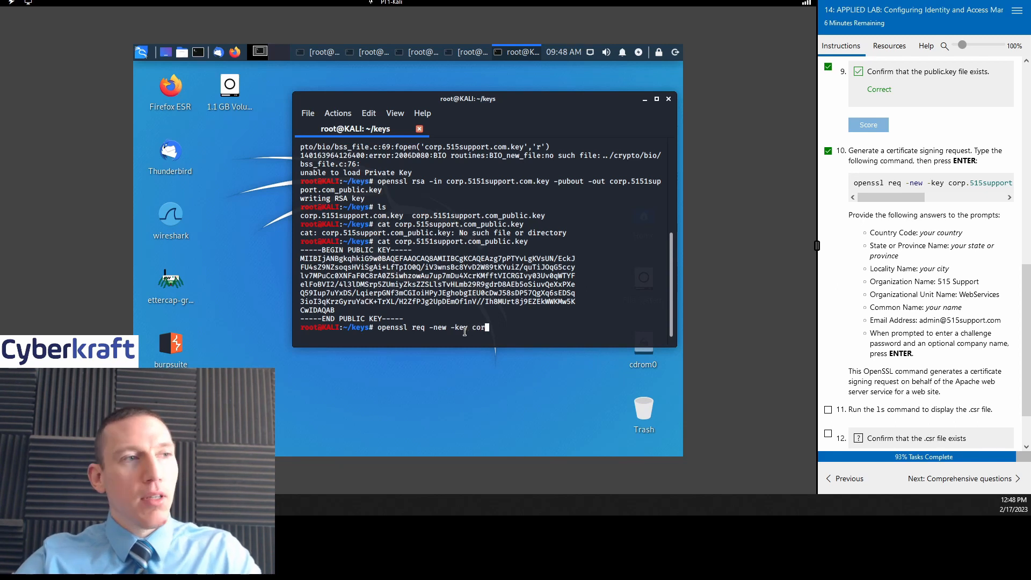
{"action": "type", "text": ".5"}
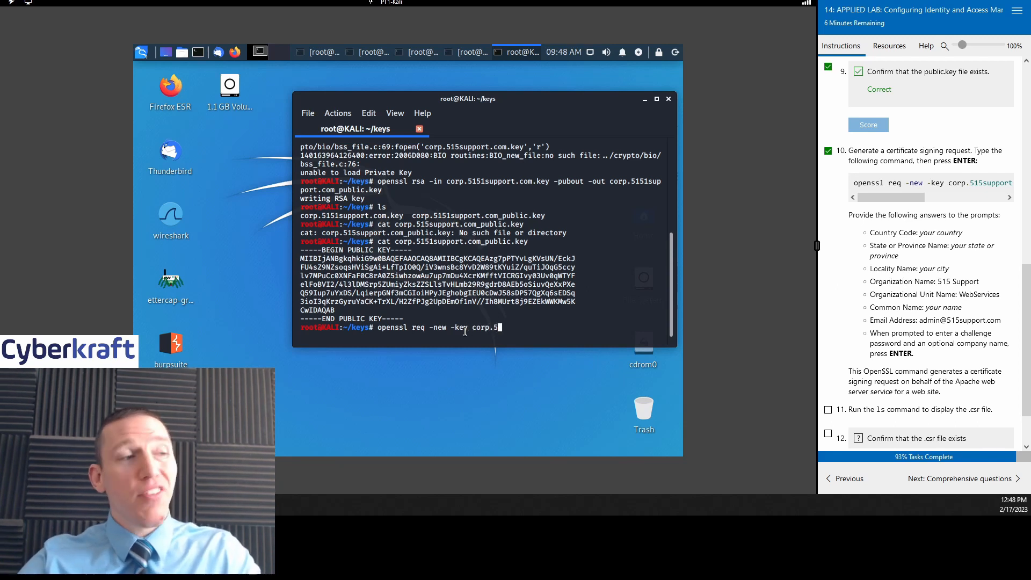
{"action": "type", "text": "151support.com"}
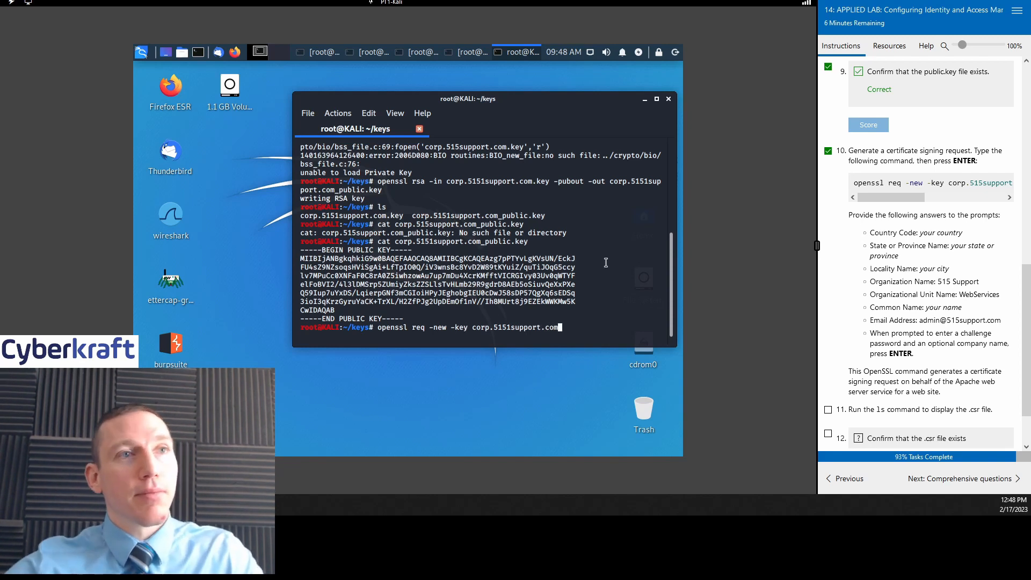
{"action": "left_click_drag", "start_coordinate": [899, 197], "coordinate": [945, 198]}
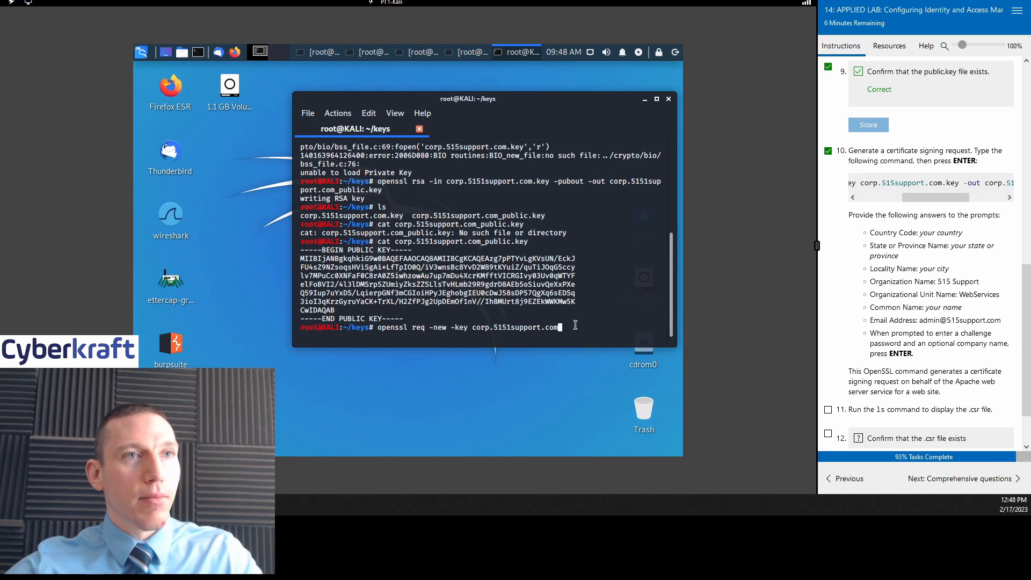
{"action": "type", "text": ".key "}
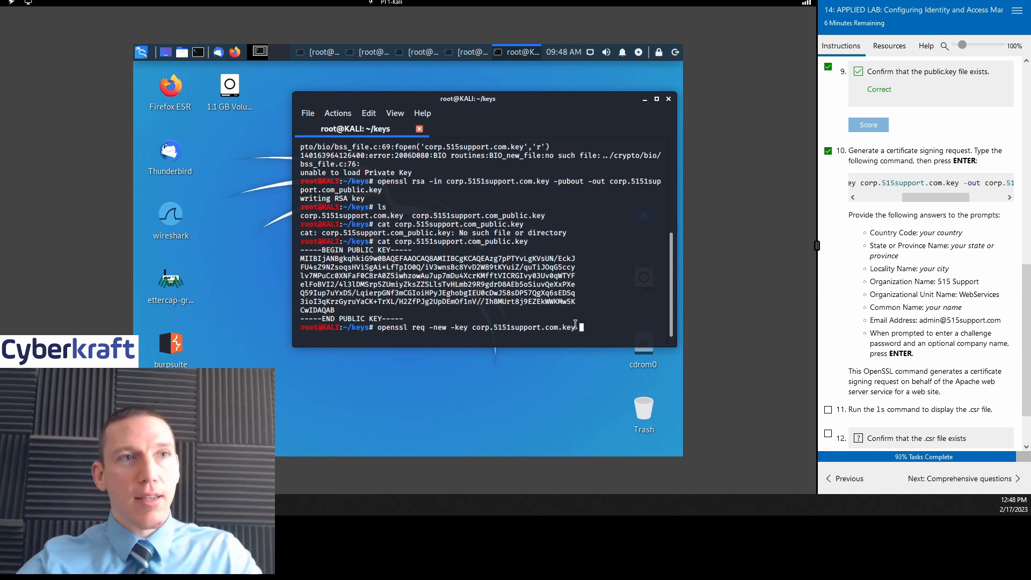
{"action": "type", "text": "-out"}
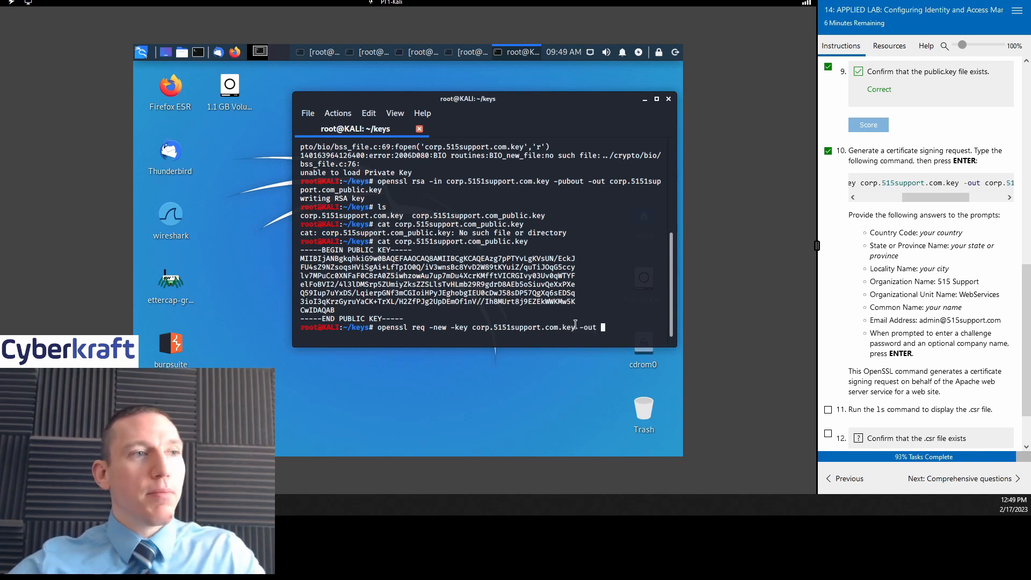
{"action": "left_click_drag", "start_coordinate": [939, 197], "coordinate": [974, 197]}
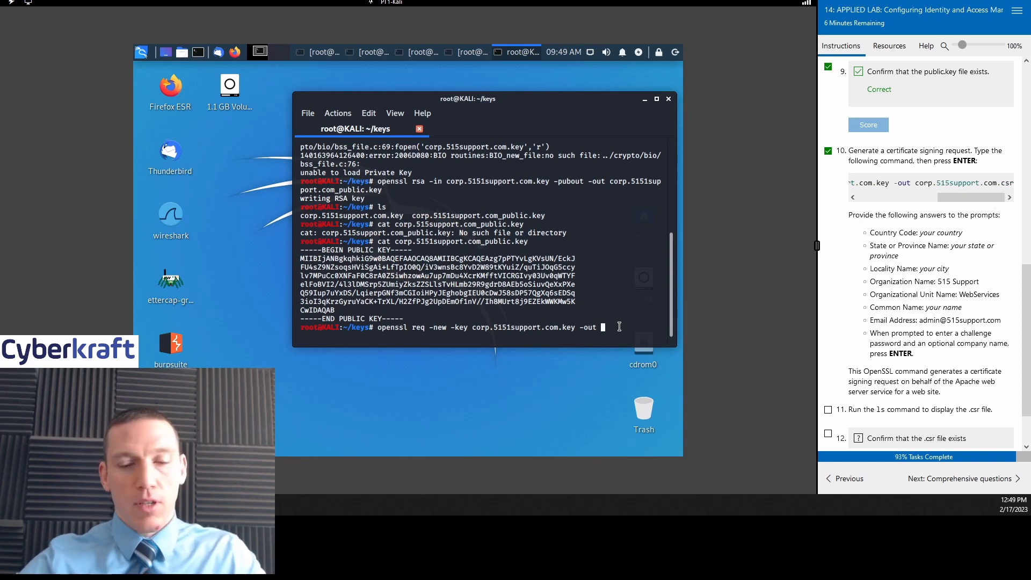
{"action": "type", "text": "corp"}
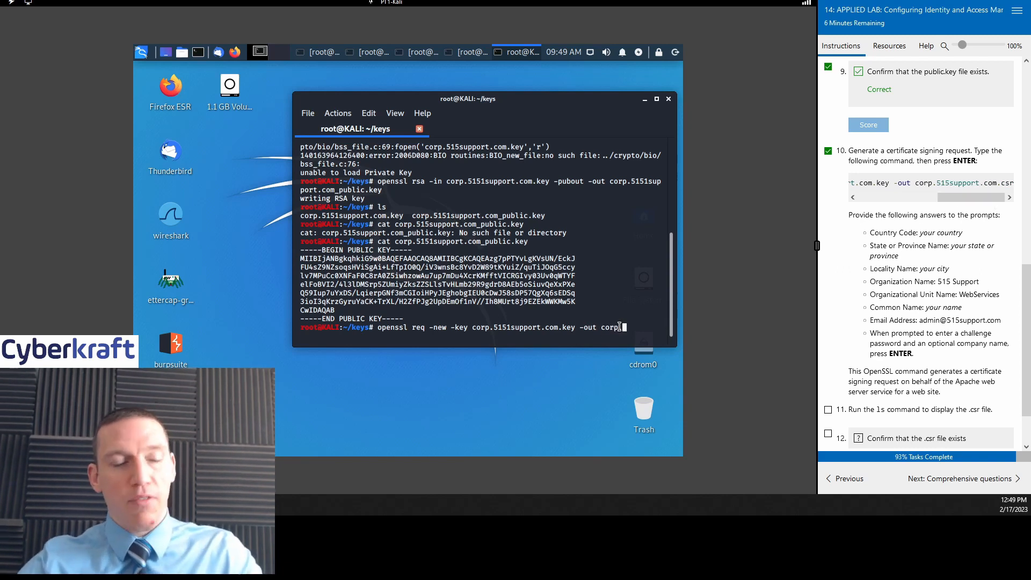
{"action": "type", "text": ".5151support"}
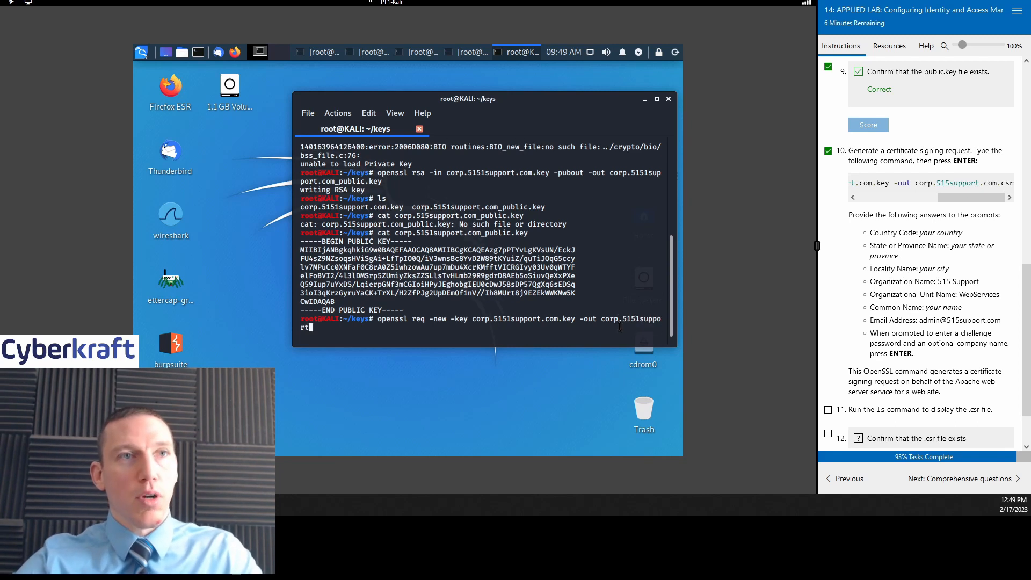
{"action": "type", "text": ".com.csr"}
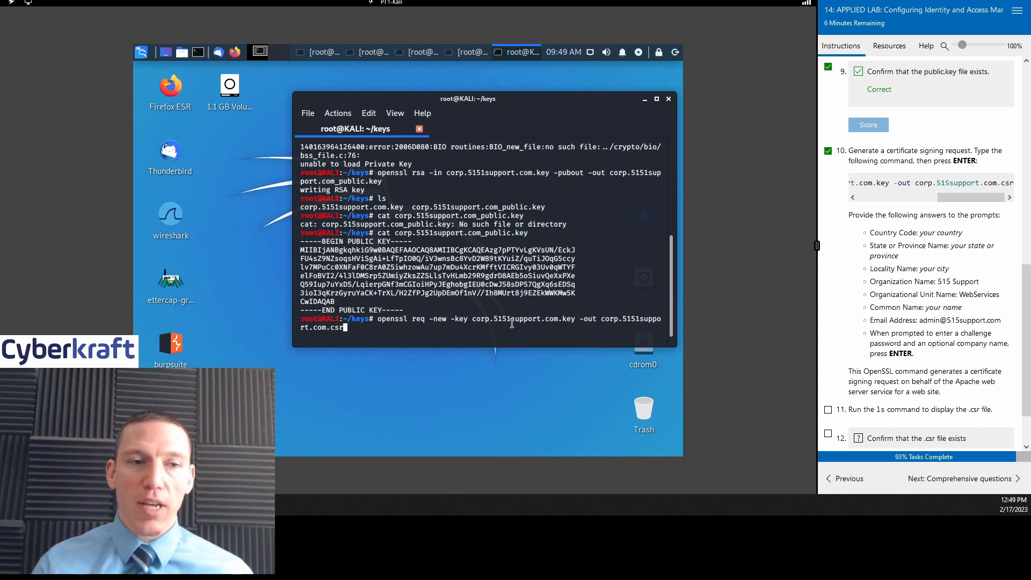
{"action": "key", "text": "Return"}
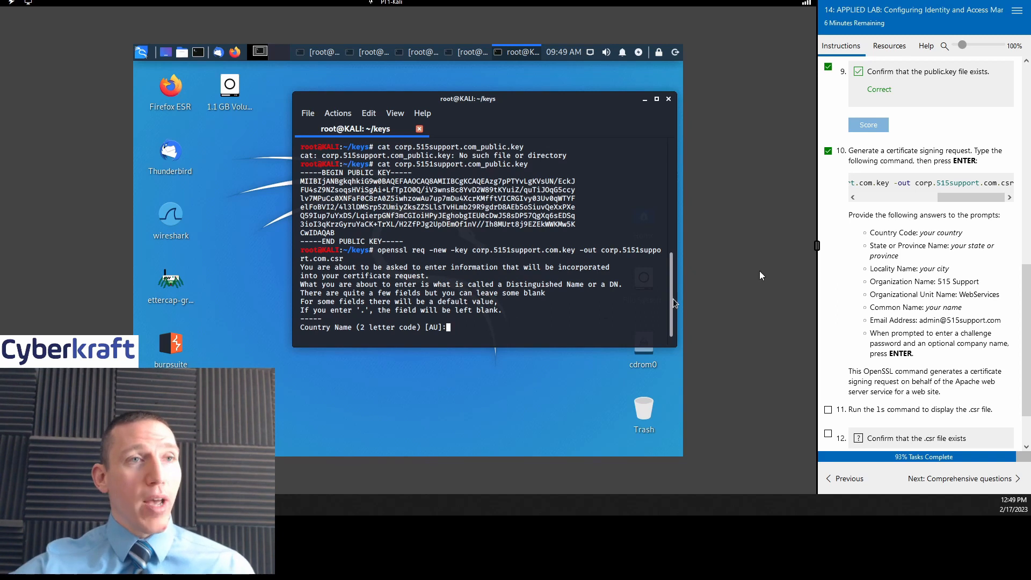
Step: Enter the CSR subject fields: US, WY, Cyberkraft City, Cyberkraft, and Cyberkraft Admin as organizational unit
{"action": "scroll", "coordinate": [968, 244], "scroll_direction": "down", "scroll_amount": 2}
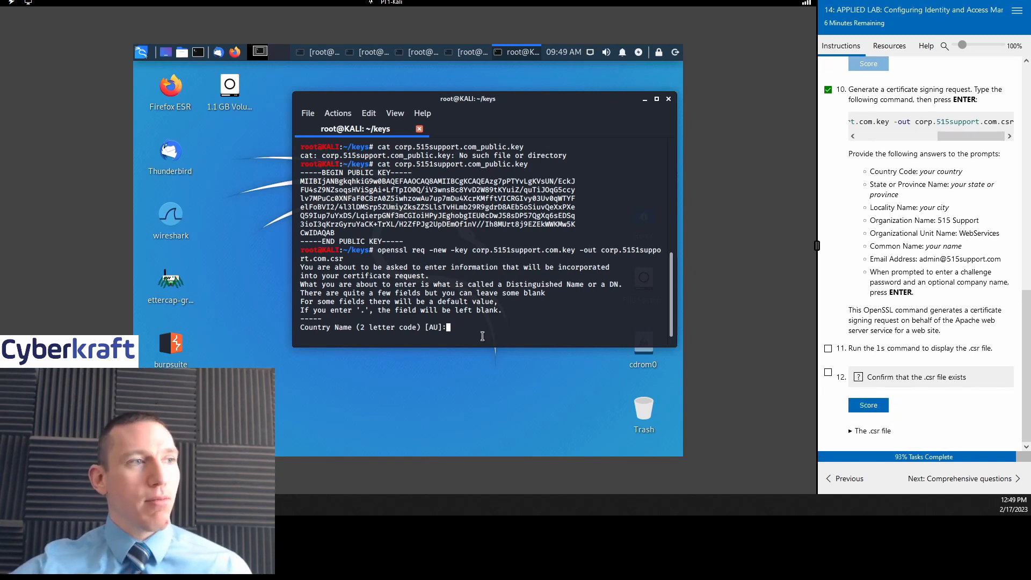
{"action": "type", "text": "US"}
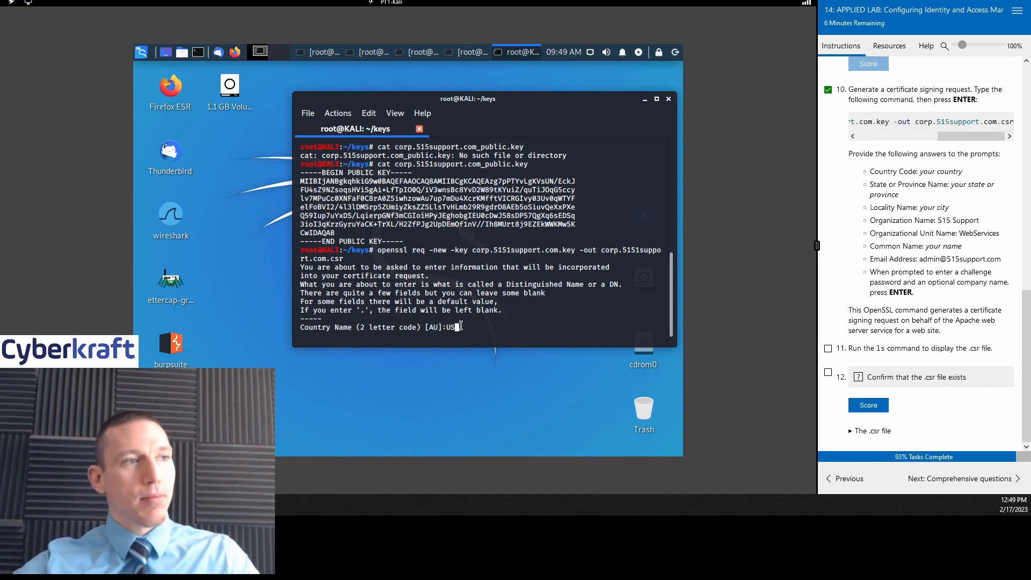
{"action": "key", "text": "Return"}
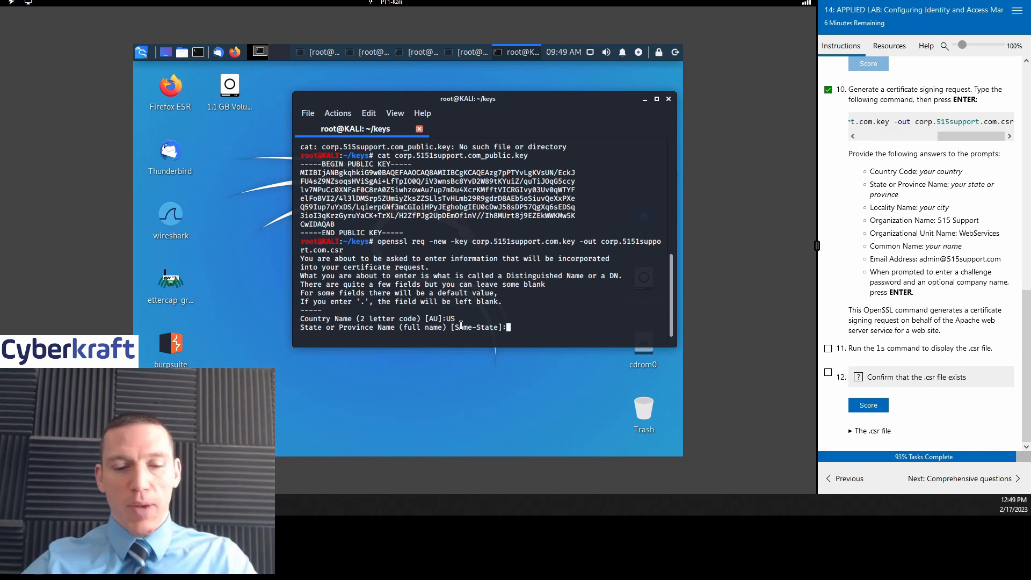
{"action": "type", "text": "WY"}
{"action": "key", "text": "Return"}
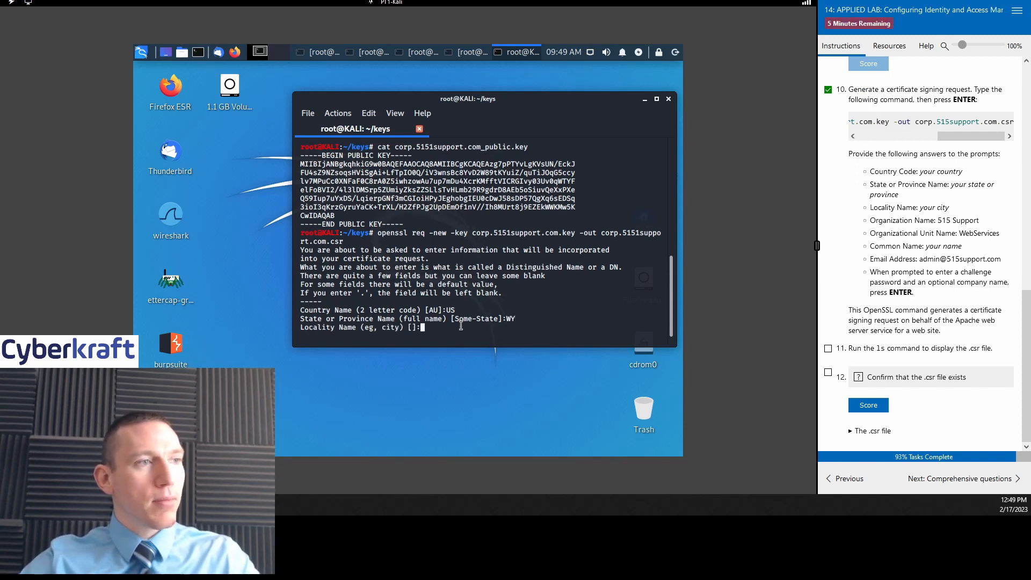
{"action": "type", "text": "Cybe"}
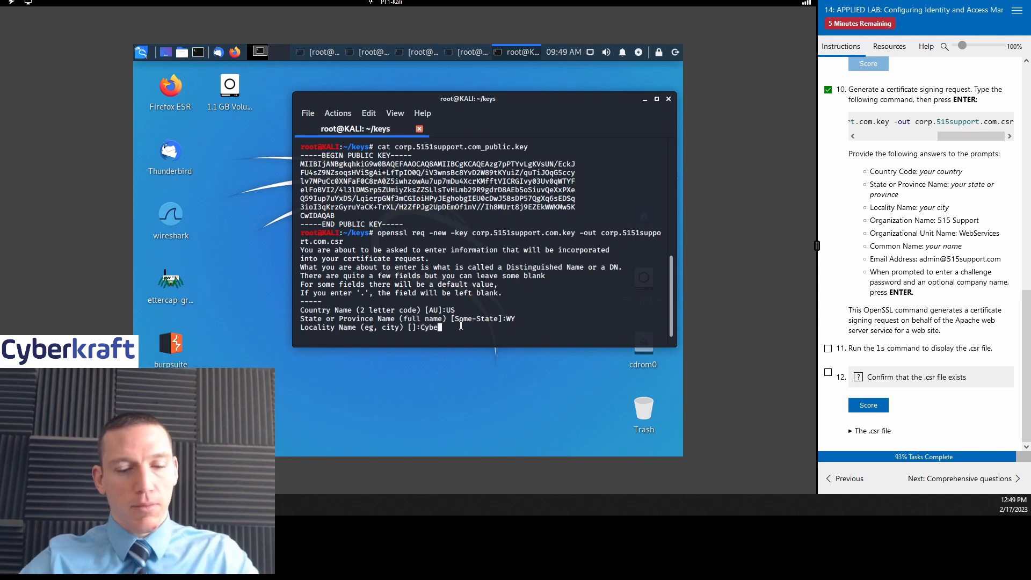
{"action": "type", "text": "rkraft City"}
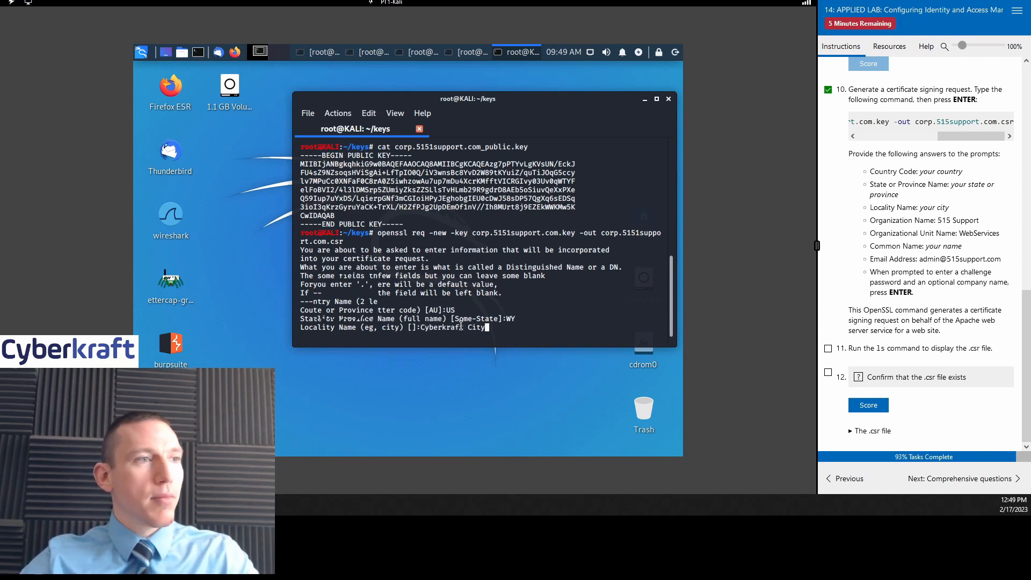
{"action": "key", "text": "Return"}
{"action": "type", "text": "Cyberkraft"}
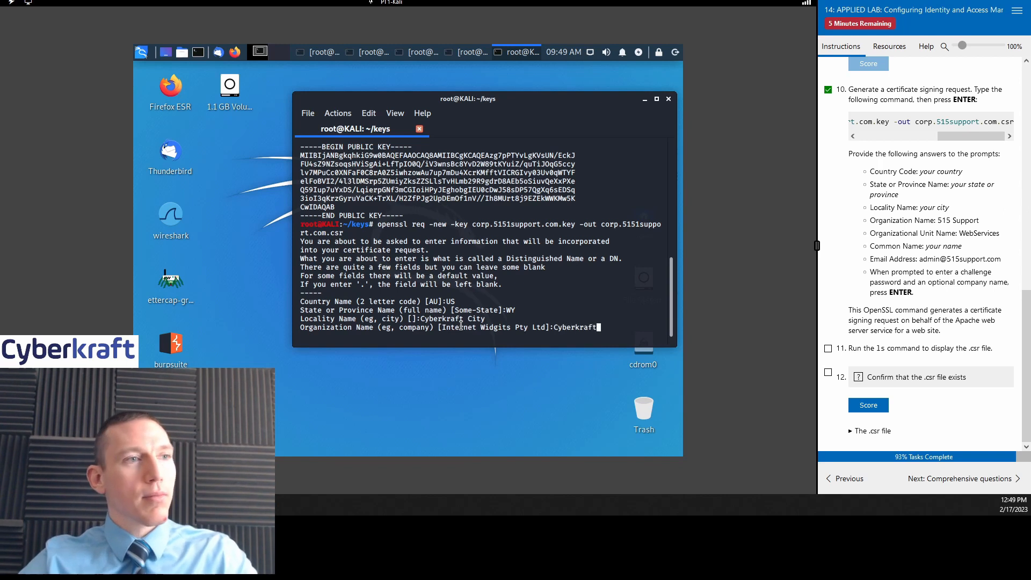
{"action": "key", "text": "Return"}
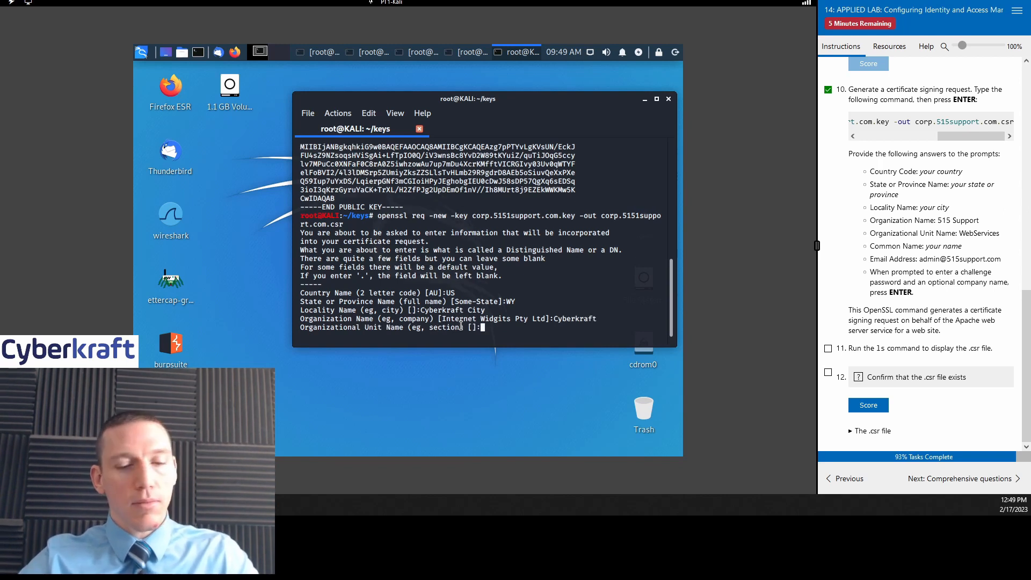
{"action": "type", "text": "Cyberkraft"}
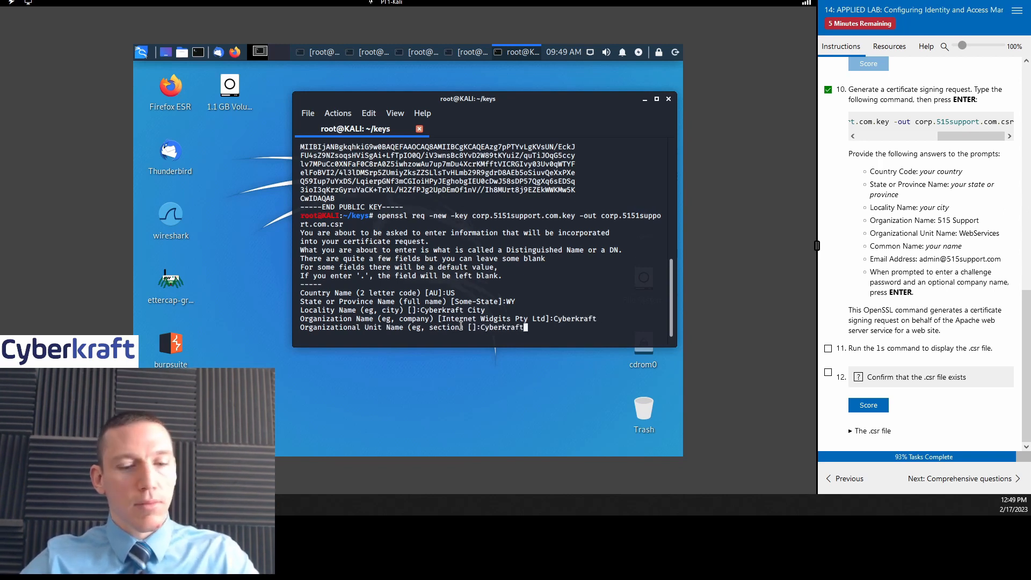
{"action": "type", "text": " Admin"}
{"action": "key", "text": "Return"}
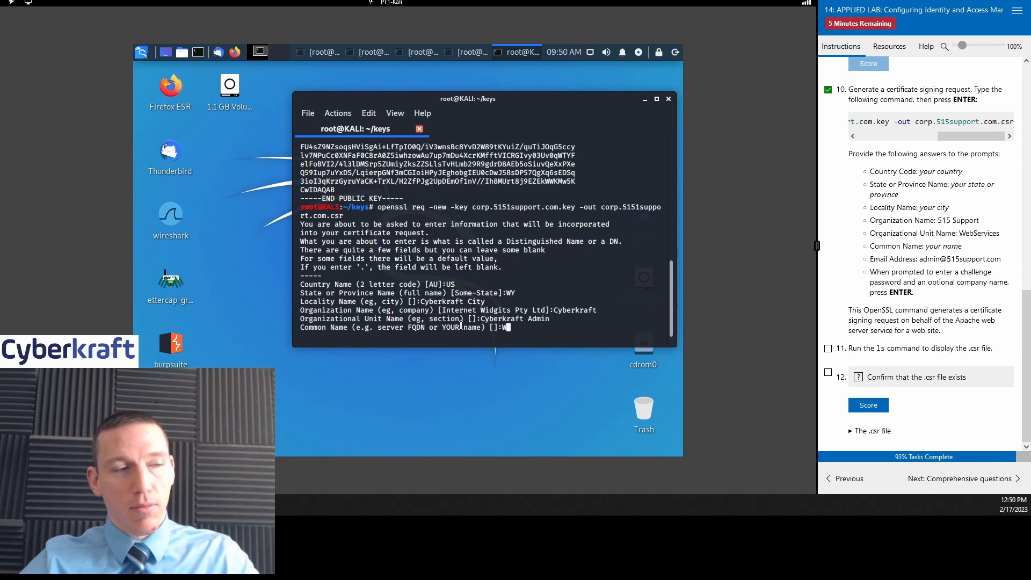
Step: Enter the common name and contact e-mail, leaving challenge password and optional company name blank
{"action": "type", "text": "Cardinal"}
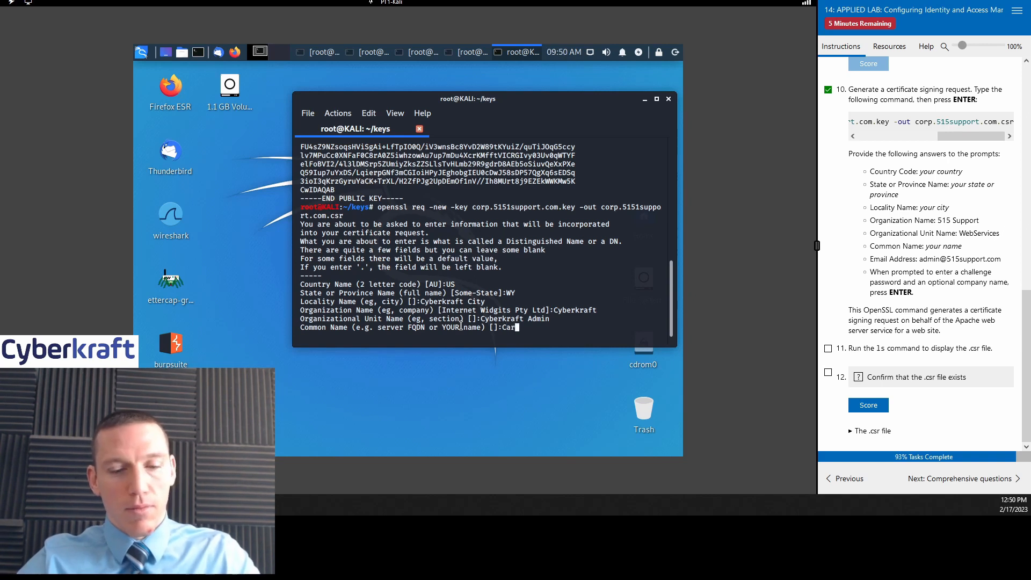
{"action": "key", "text": "Return"}
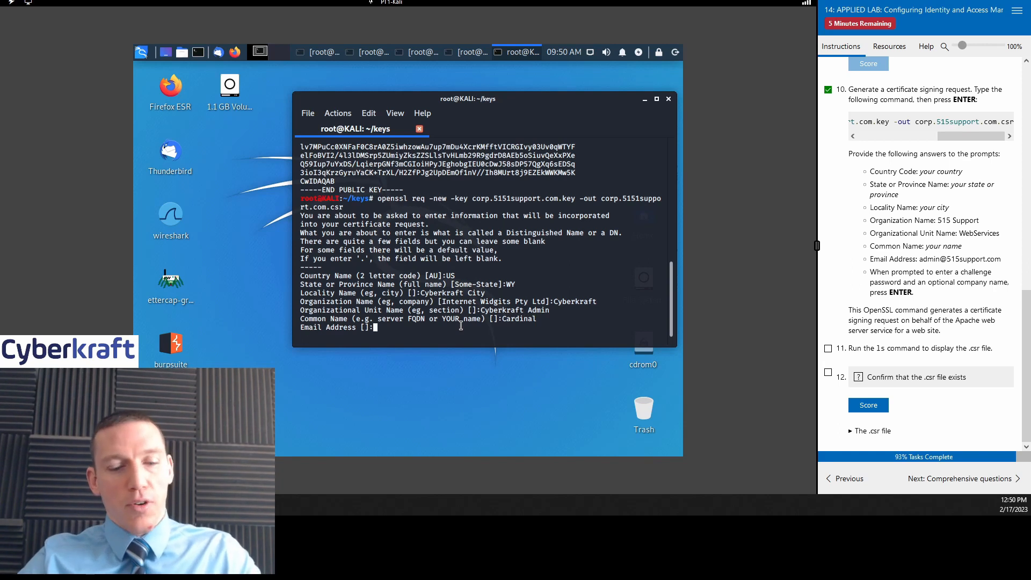
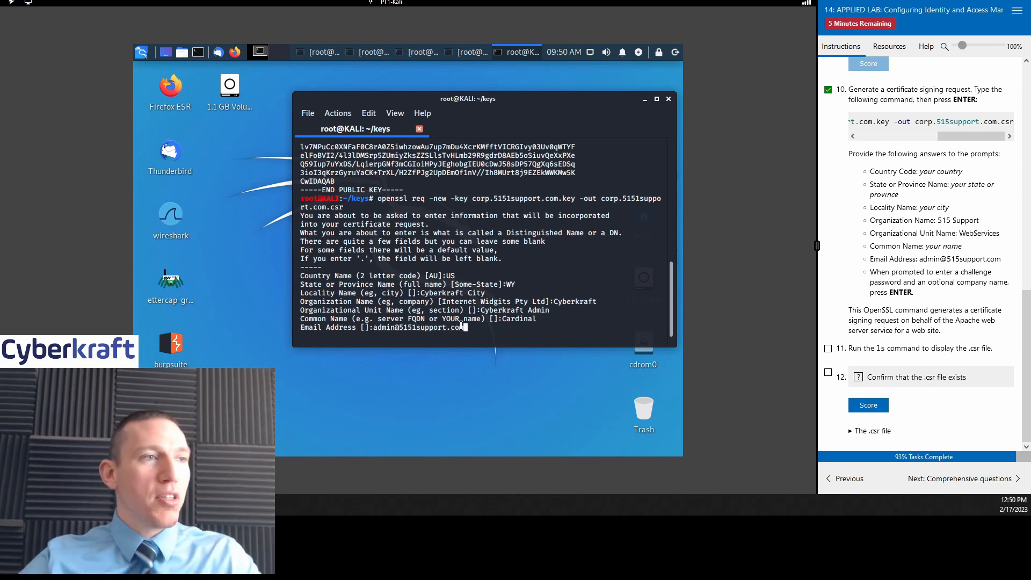
{"action": "key", "text": "Return"}
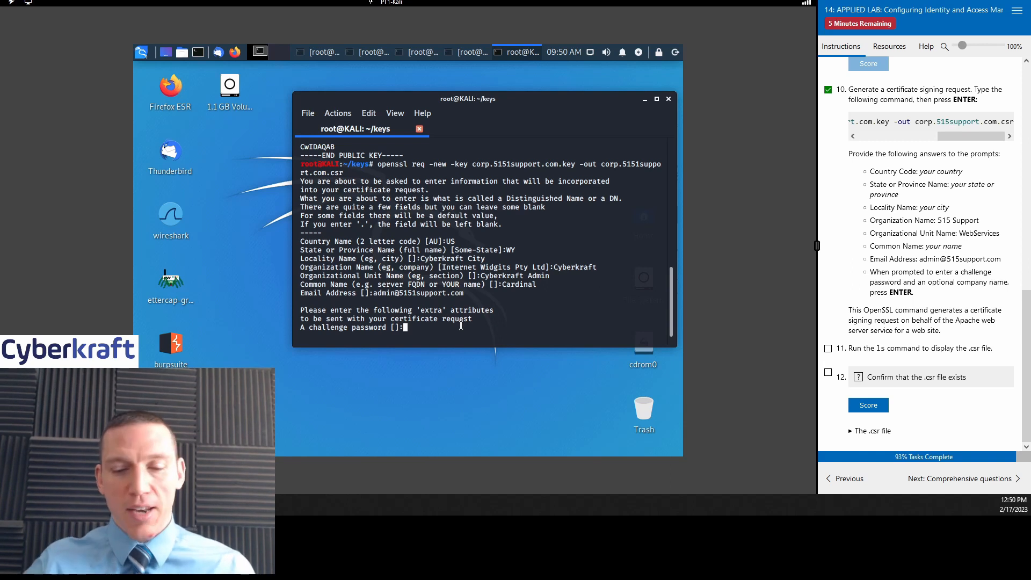
{"action": "key", "text": "Return"}
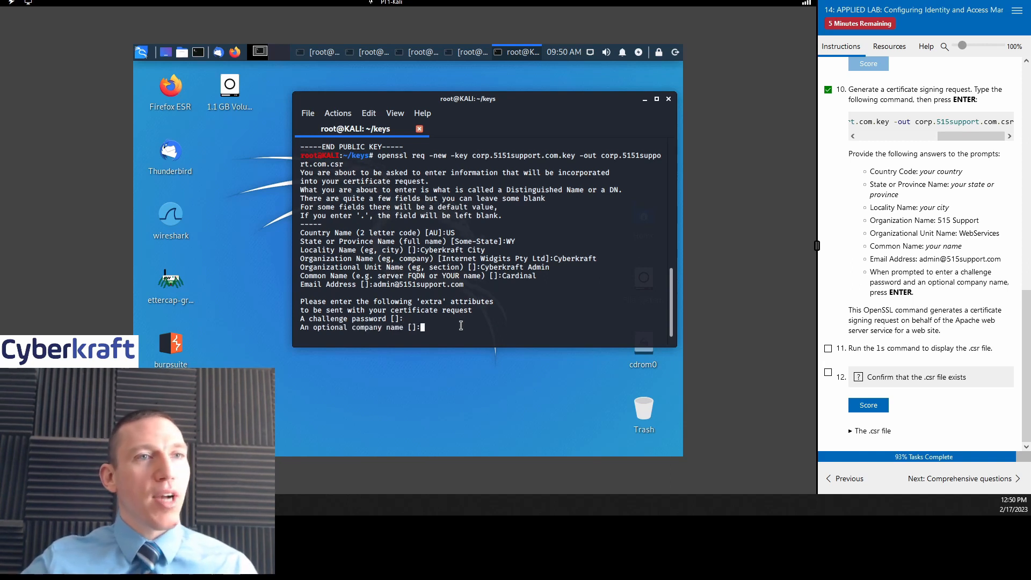
{"action": "key", "text": "Return"}
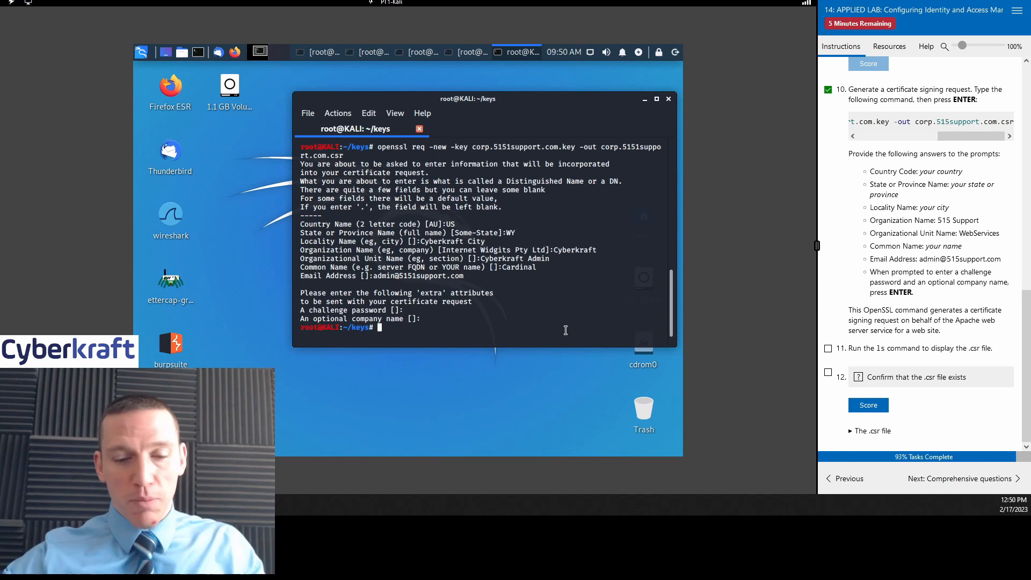
Step: Run ls in /root/keys to confirm corp.5151support.com.csr is listed
{"action": "type", "text": "ls"}
{"action": "key", "text": "Return"}
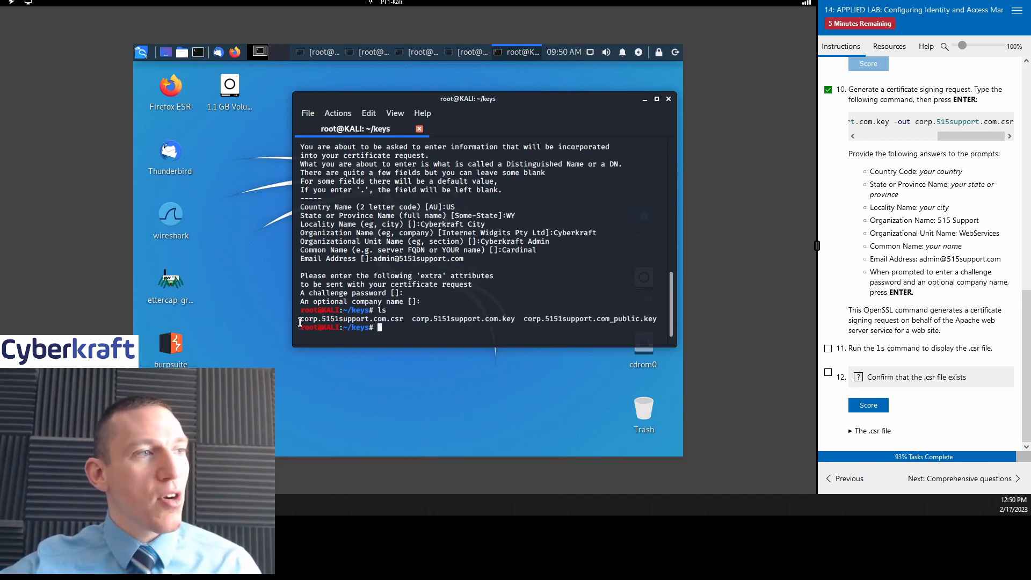
{"action": "left_click_drag", "start_coordinate": [299, 320], "coordinate": [402, 317]}
{"action": "left_click", "coordinate": [400, 329]}
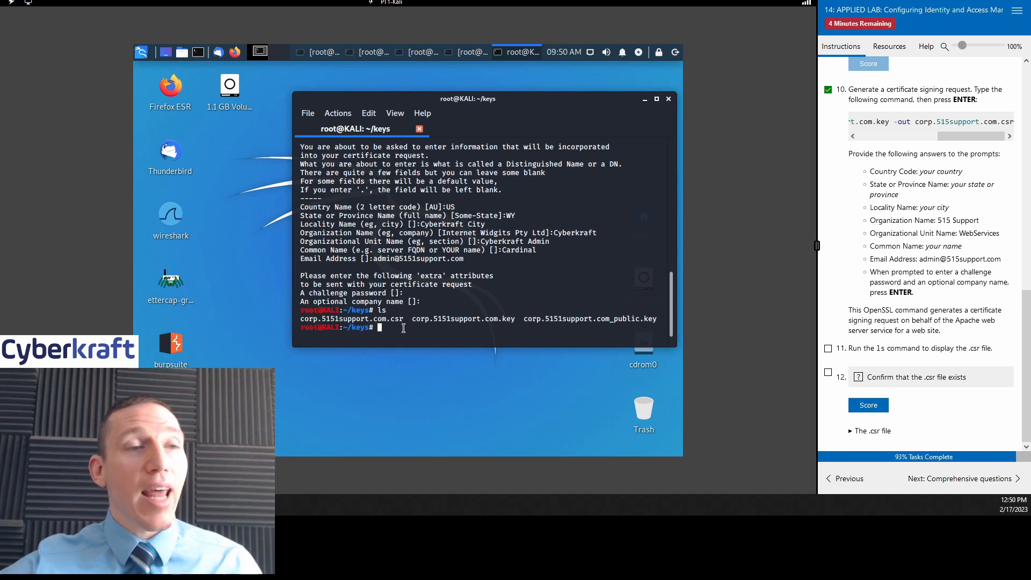
Step: Mark tasks 11 and 12 complete, score them, and move to the comprehensive questions
{"action": "left_click", "coordinate": [828, 349]}
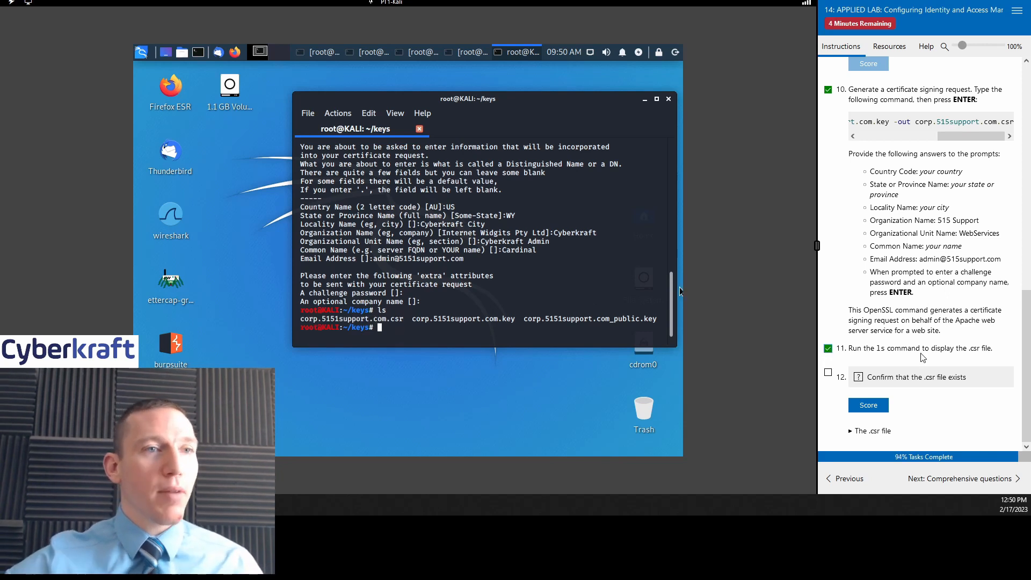
{"action": "left_click", "coordinate": [866, 409]}
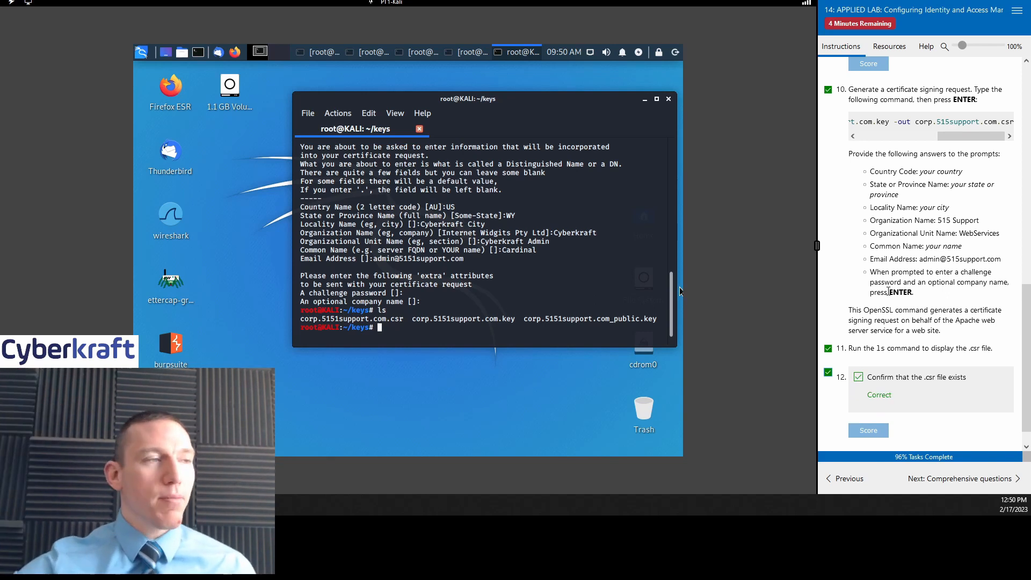
{"action": "left_click", "coordinate": [942, 478]}
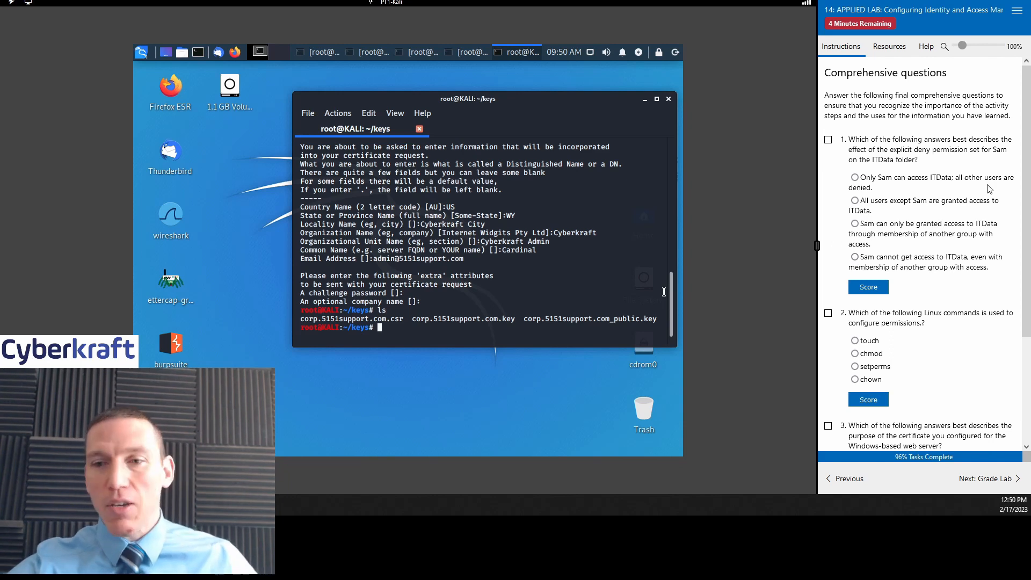
Step: Read the comprehensive questions introduction and tick question 1, briefly paging back and forth
{"action": "scroll", "coordinate": [945, 185], "scroll_direction": "down", "scroll_amount": 3}
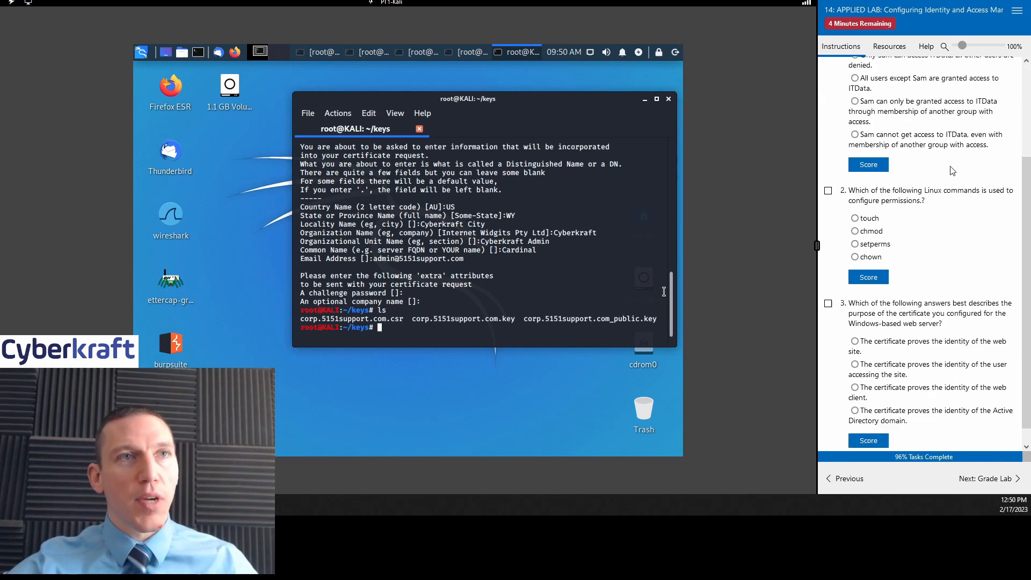
{"action": "scroll", "coordinate": [956, 181], "scroll_direction": "up", "scroll_amount": 3}
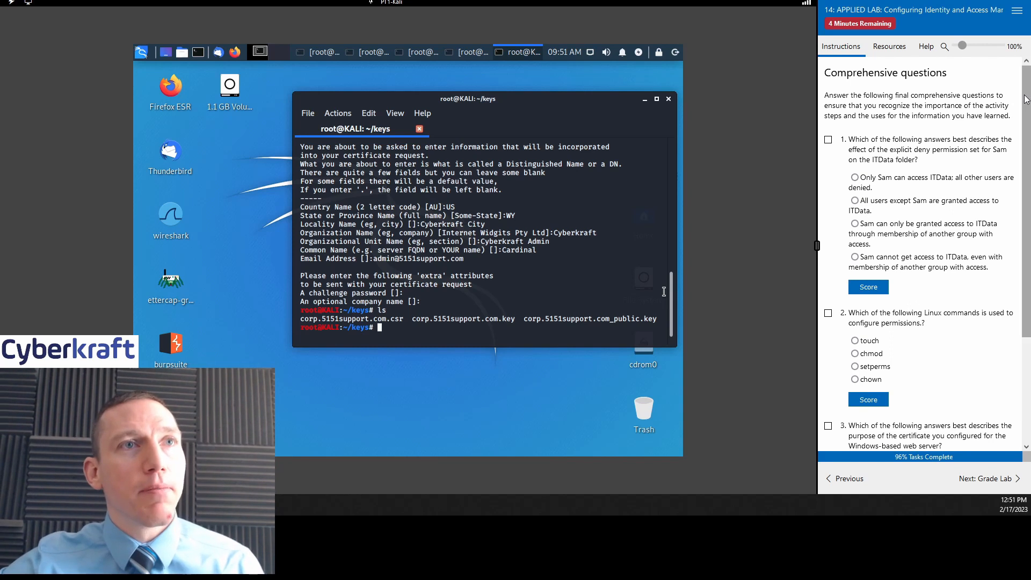
{"action": "scroll", "coordinate": [1027, 126], "scroll_direction": "down", "scroll_amount": 1}
{"action": "scroll", "coordinate": [1027, 126], "scroll_direction": "up", "scroll_amount": 1}
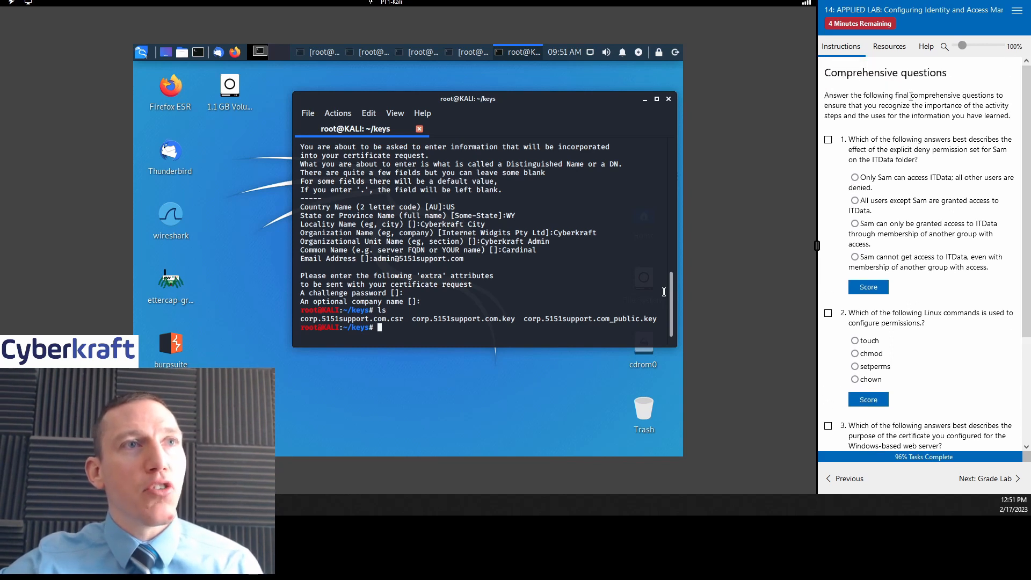
{"action": "left_click_drag", "start_coordinate": [911, 96], "coordinate": [889, 97]}
{"action": "left_click", "coordinate": [946, 118]}
{"action": "left_click", "coordinate": [871, 109]}
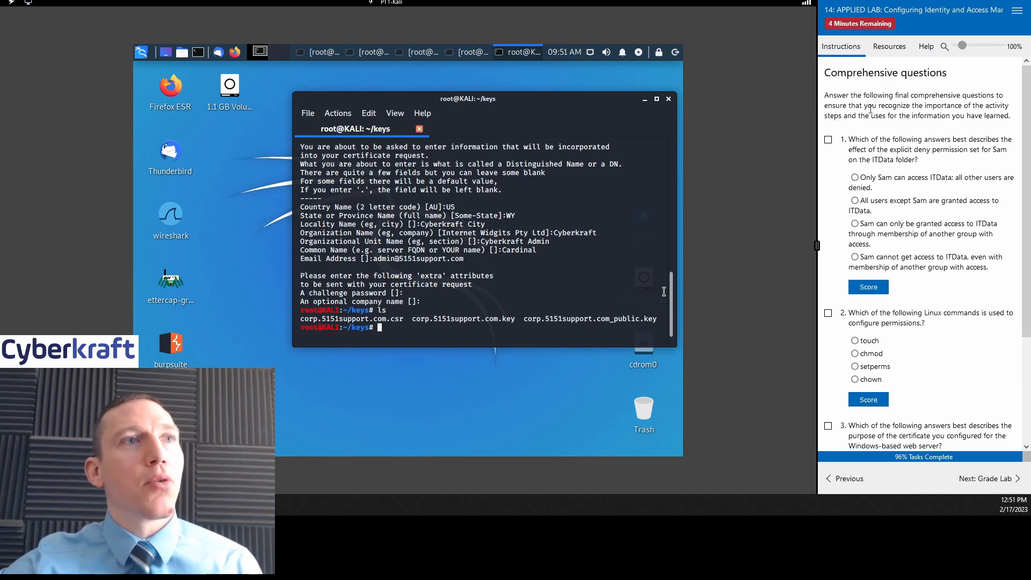
{"action": "left_click", "coordinate": [828, 141]}
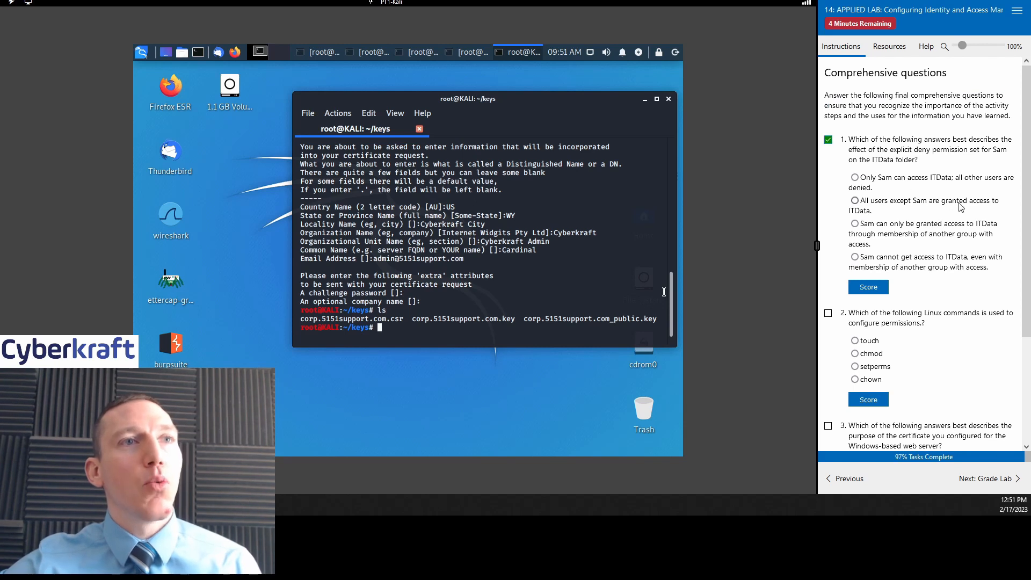
{"action": "scroll", "coordinate": [954, 225], "scroll_direction": "down", "scroll_amount": 1}
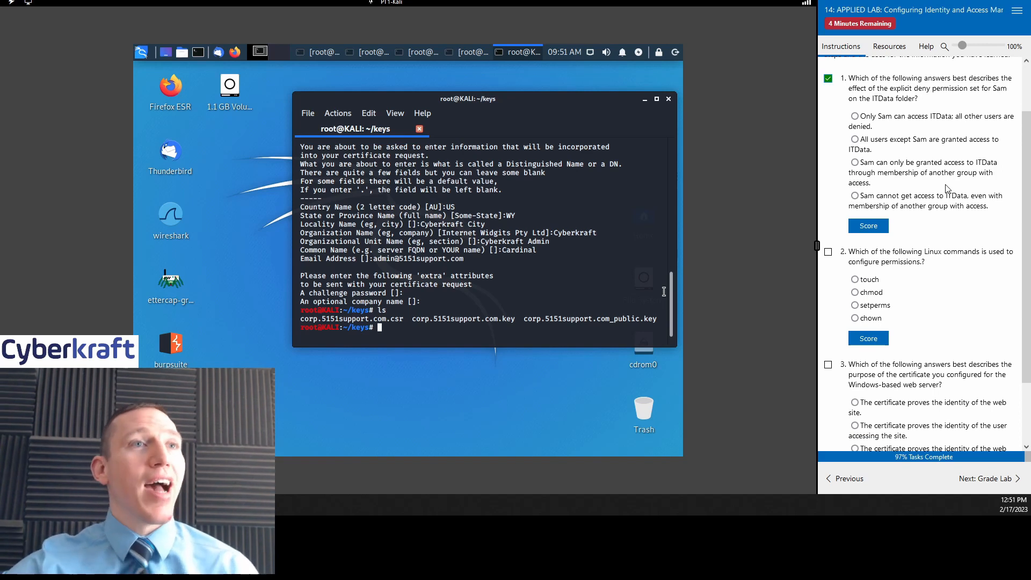
{"action": "left_click", "coordinate": [852, 476]}
{"action": "left_click", "coordinate": [852, 475]}
{"action": "left_click", "coordinate": [852, 475]}
{"action": "left_click", "coordinate": [954, 476]}
{"action": "left_click", "coordinate": [954, 476]}
{"action": "left_click", "coordinate": [954, 476]}
{"action": "left_click", "coordinate": [954, 476]}
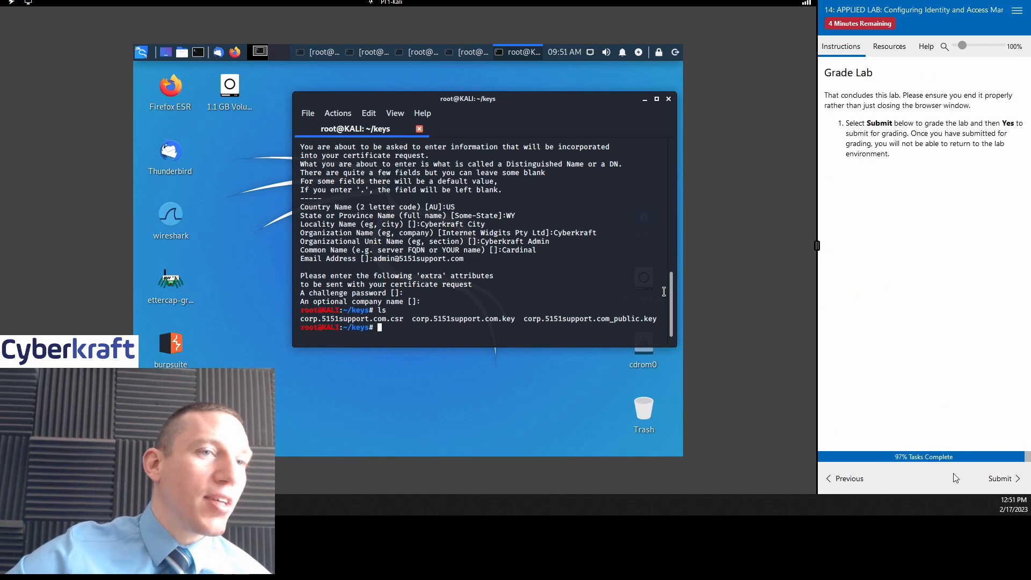
{"action": "left_click", "coordinate": [848, 477]}
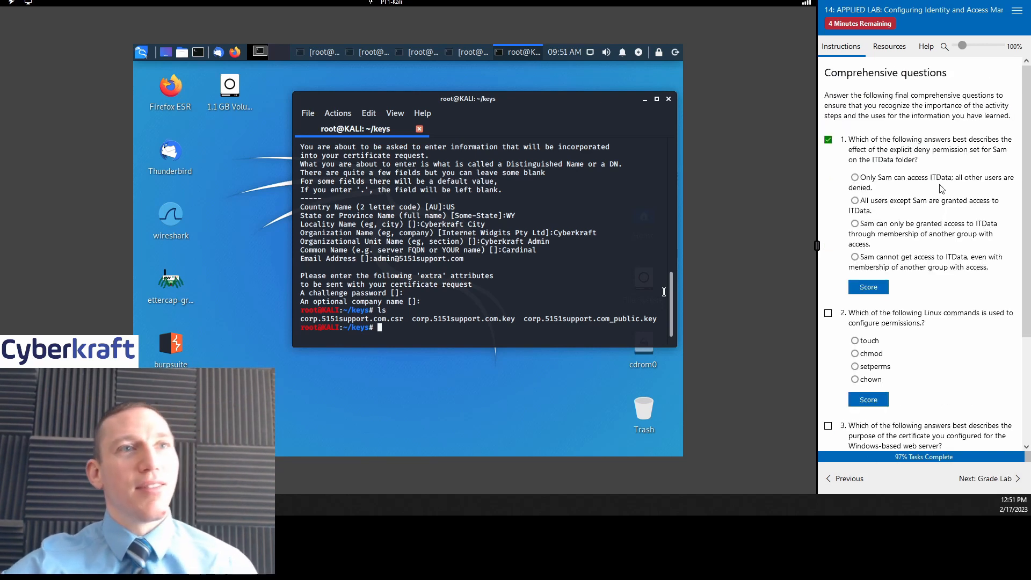
Step: Answer question 1 with 'Sam cannot get access to ITData, even via another group' and score it
{"action": "left_click_drag", "start_coordinate": [1023, 140], "coordinate": [1022, 187]}
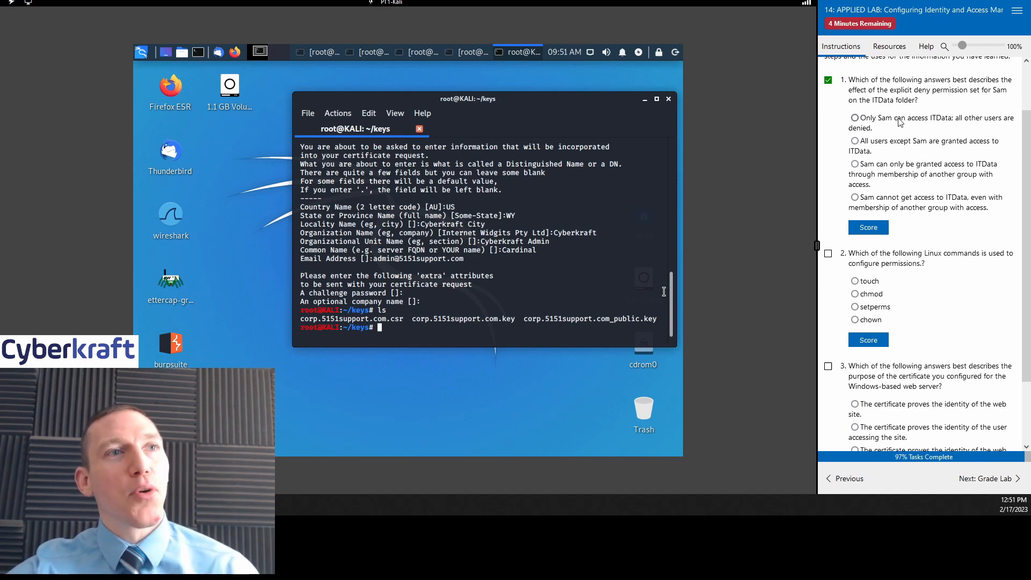
{"action": "left_click", "coordinate": [916, 146]}
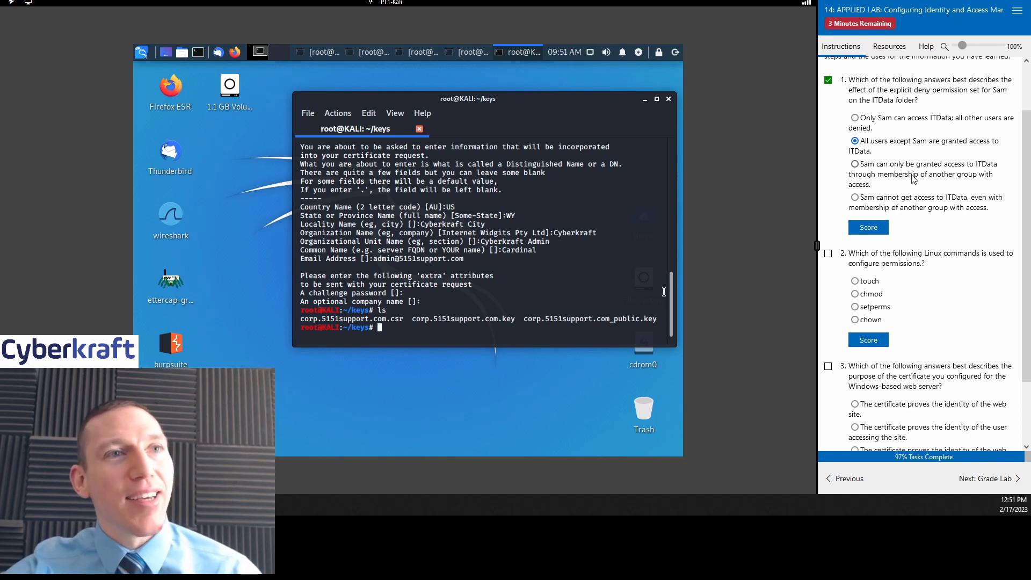
{"action": "left_click", "coordinate": [906, 206]}
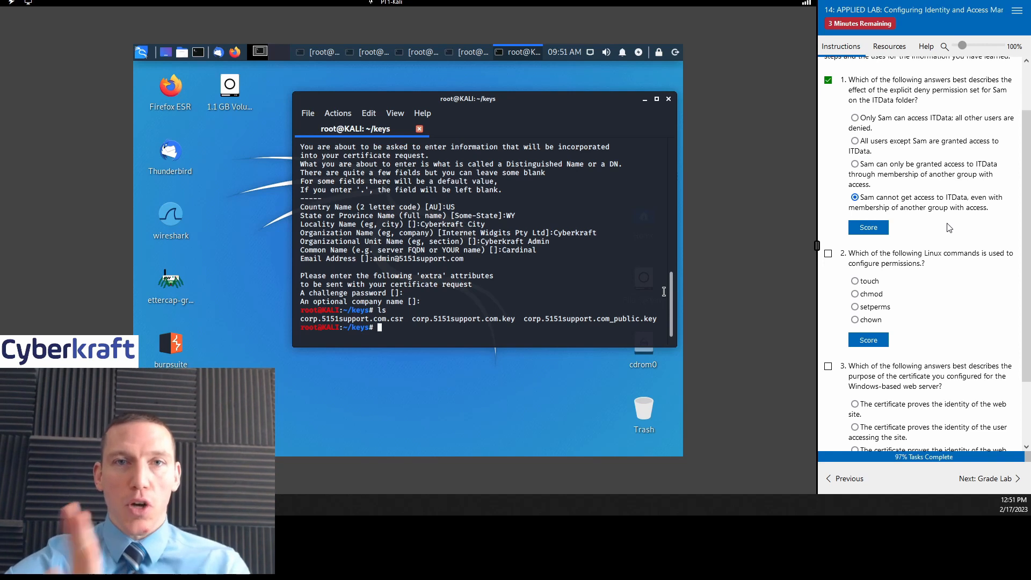
{"action": "left_click", "coordinate": [865, 231]}
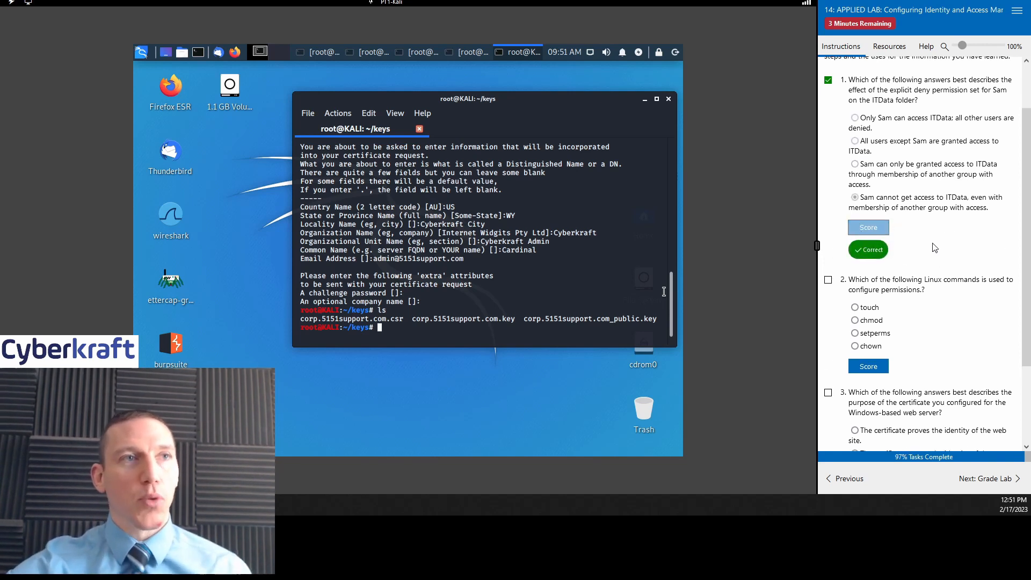
{"action": "scroll", "coordinate": [933, 208], "scroll_direction": "down", "scroll_amount": 2}
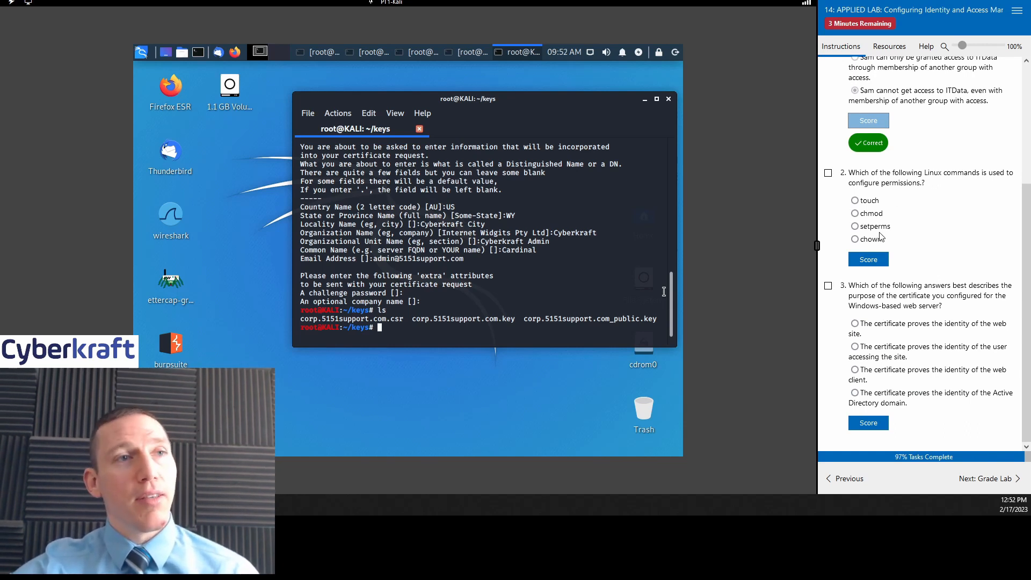
Step: Answer question 2 with chown, tick it, and score it (marked Incorrect)
{"action": "left_click", "coordinate": [872, 239]}
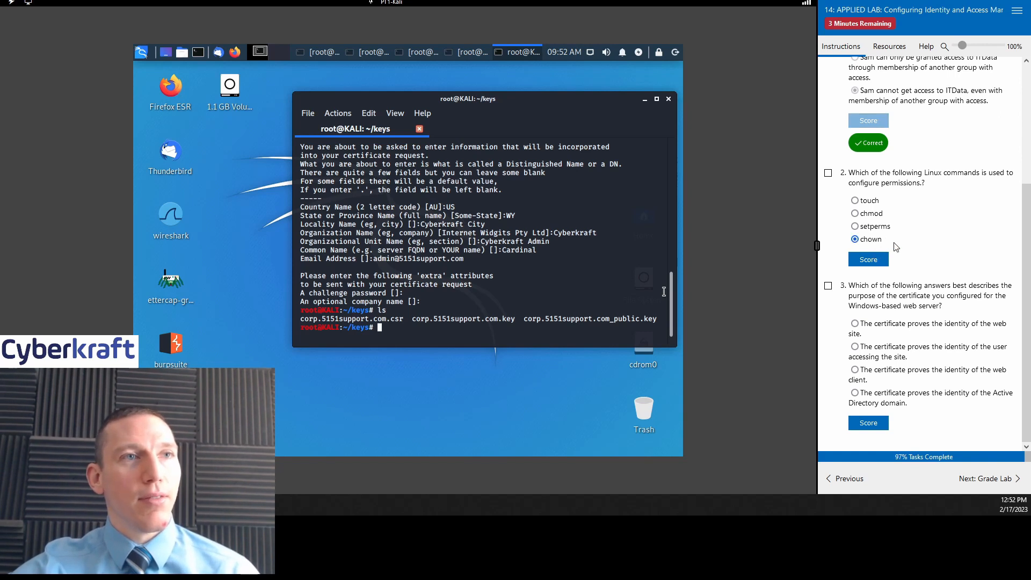
{"action": "left_click", "coordinate": [827, 172]}
{"action": "left_click", "coordinate": [874, 259]}
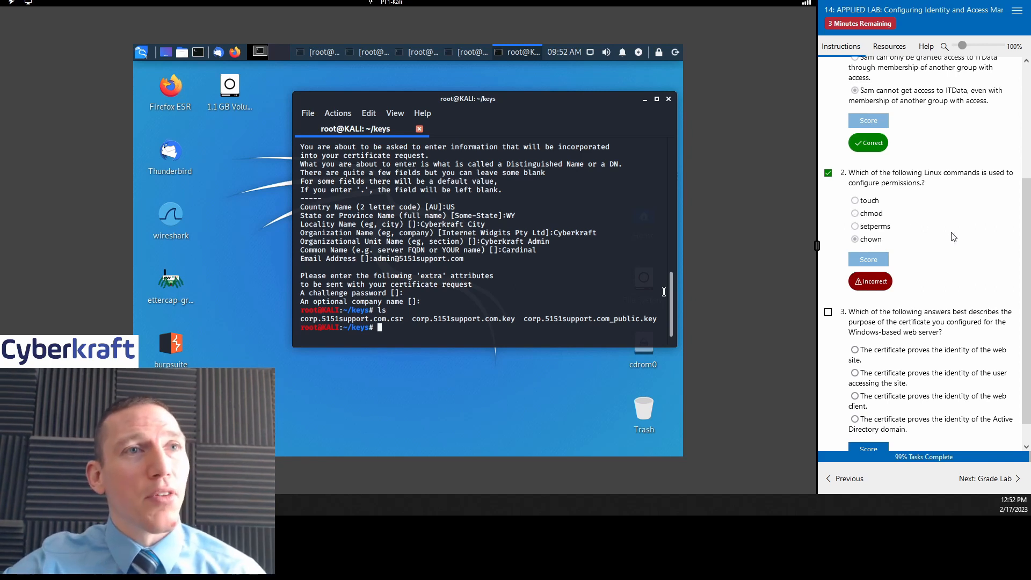
{"action": "scroll", "coordinate": [953, 237], "scroll_direction": "down", "scroll_amount": 1}
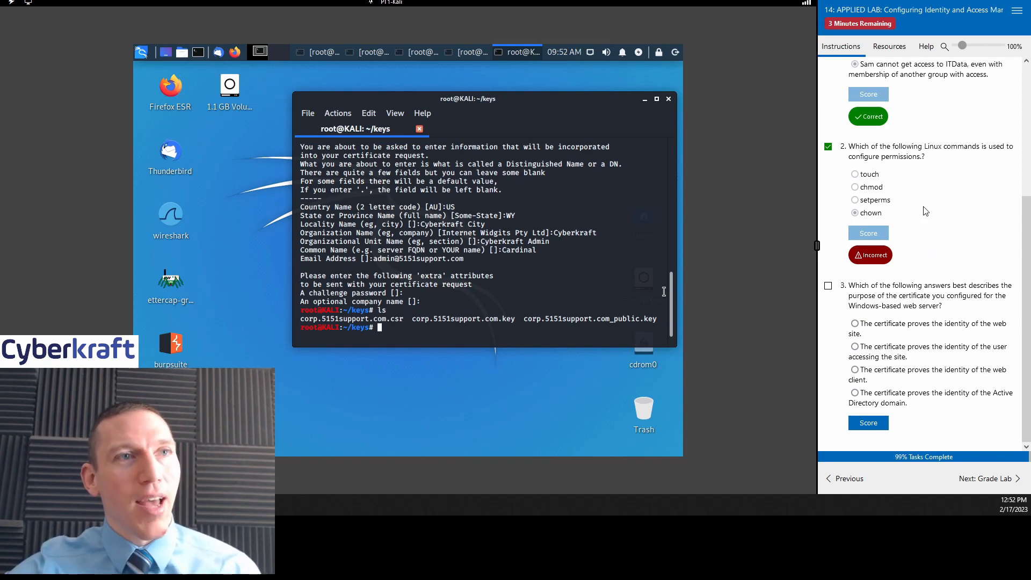
{"action": "left_click_drag", "start_coordinate": [939, 157], "coordinate": [849, 149]}
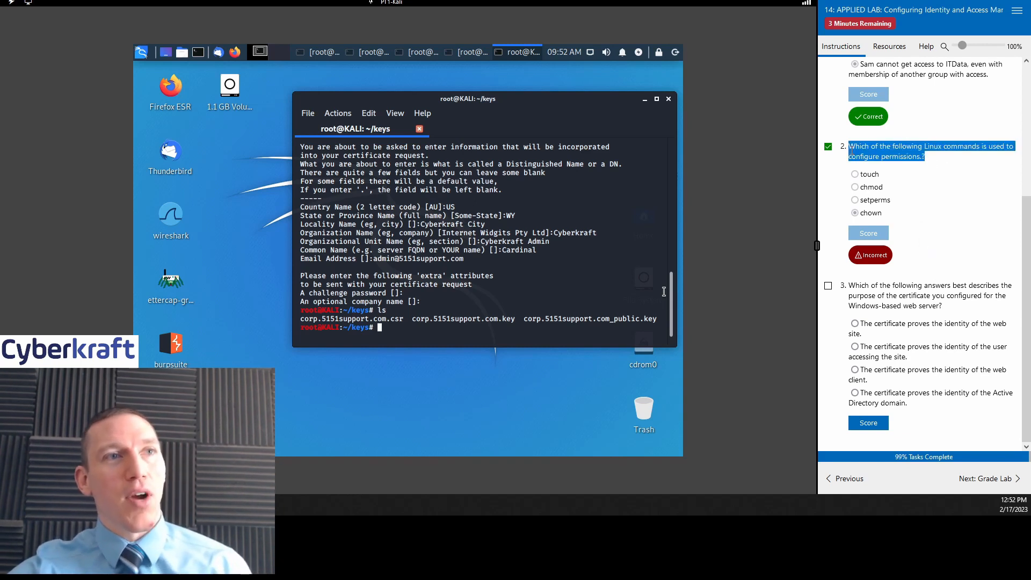
{"action": "left_click", "coordinate": [948, 160]}
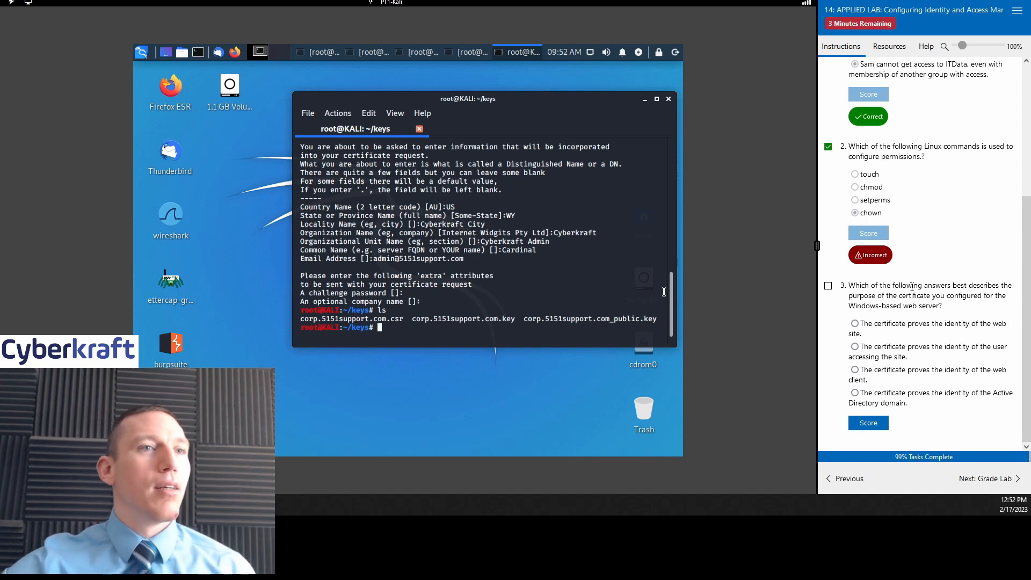
Step: Answer question 3 with 'The certificate proves the identity of the web site', score it, and continue to Grade Lab
{"action": "left_click", "coordinate": [827, 285]}
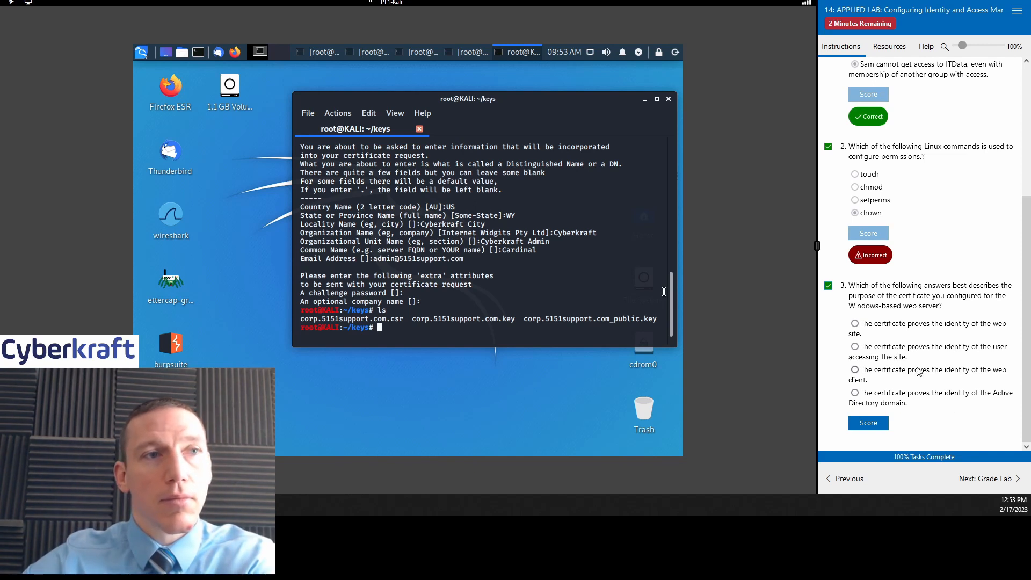
{"action": "left_click", "coordinate": [920, 325]}
{"action": "left_click", "coordinate": [869, 423]}
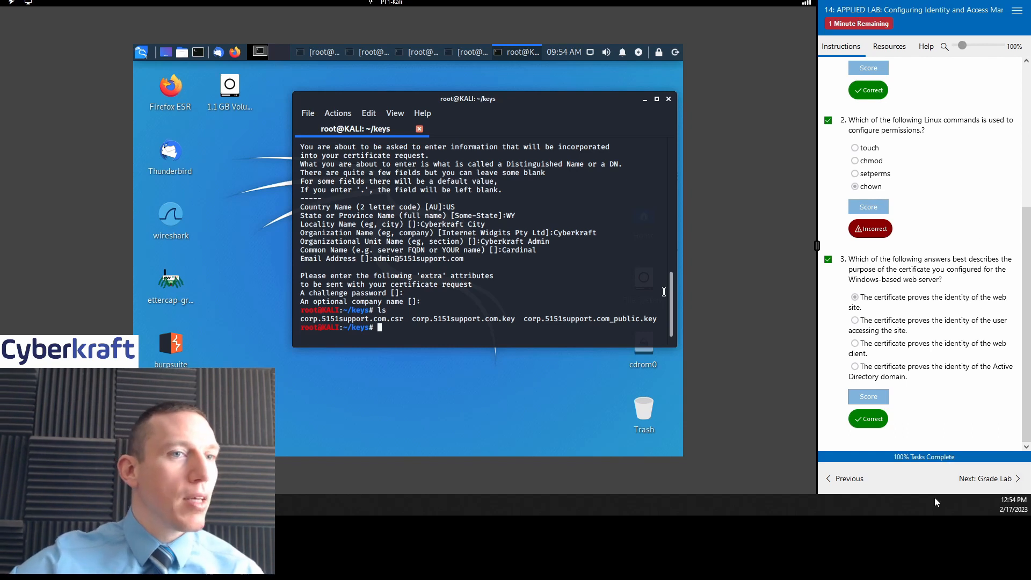
{"action": "left_click", "coordinate": [965, 479]}
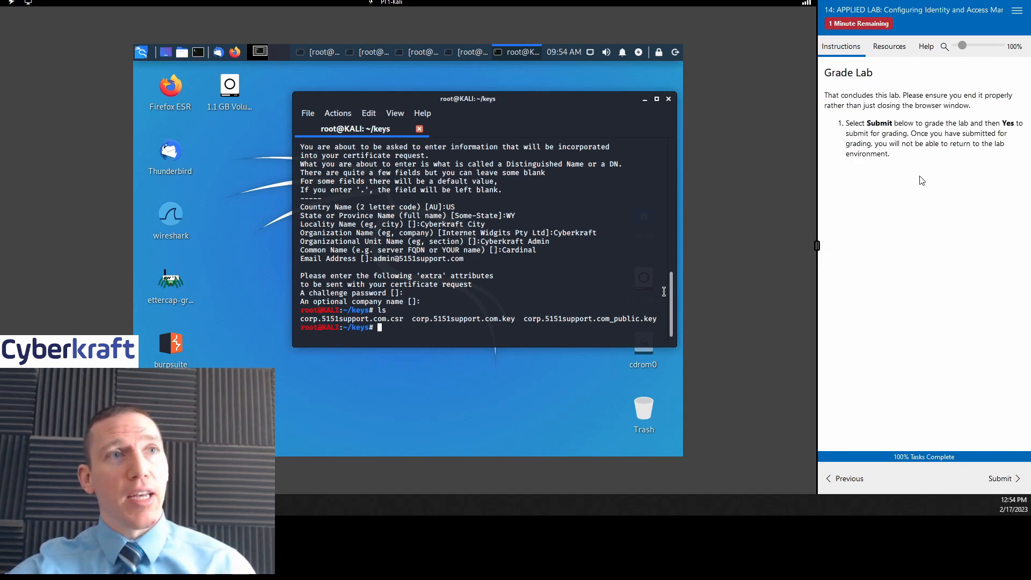